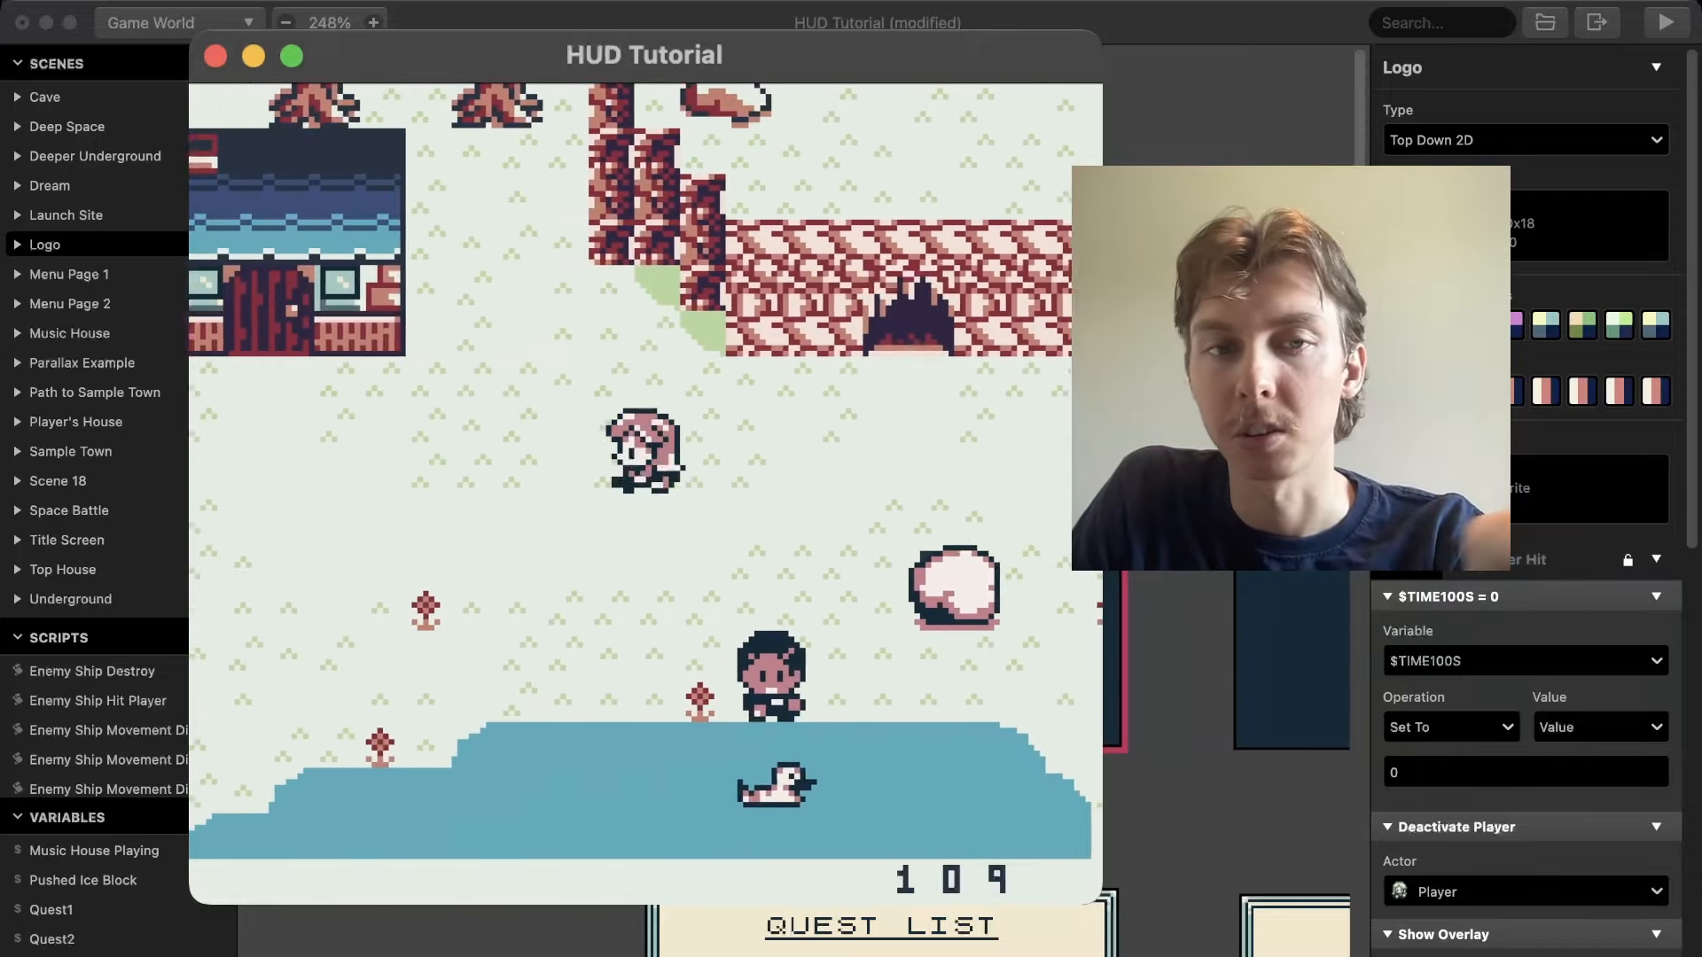
Walk the player around the town in the running HUD Tutorial game to examine the on-screen timer
key("Down")
key("Left")
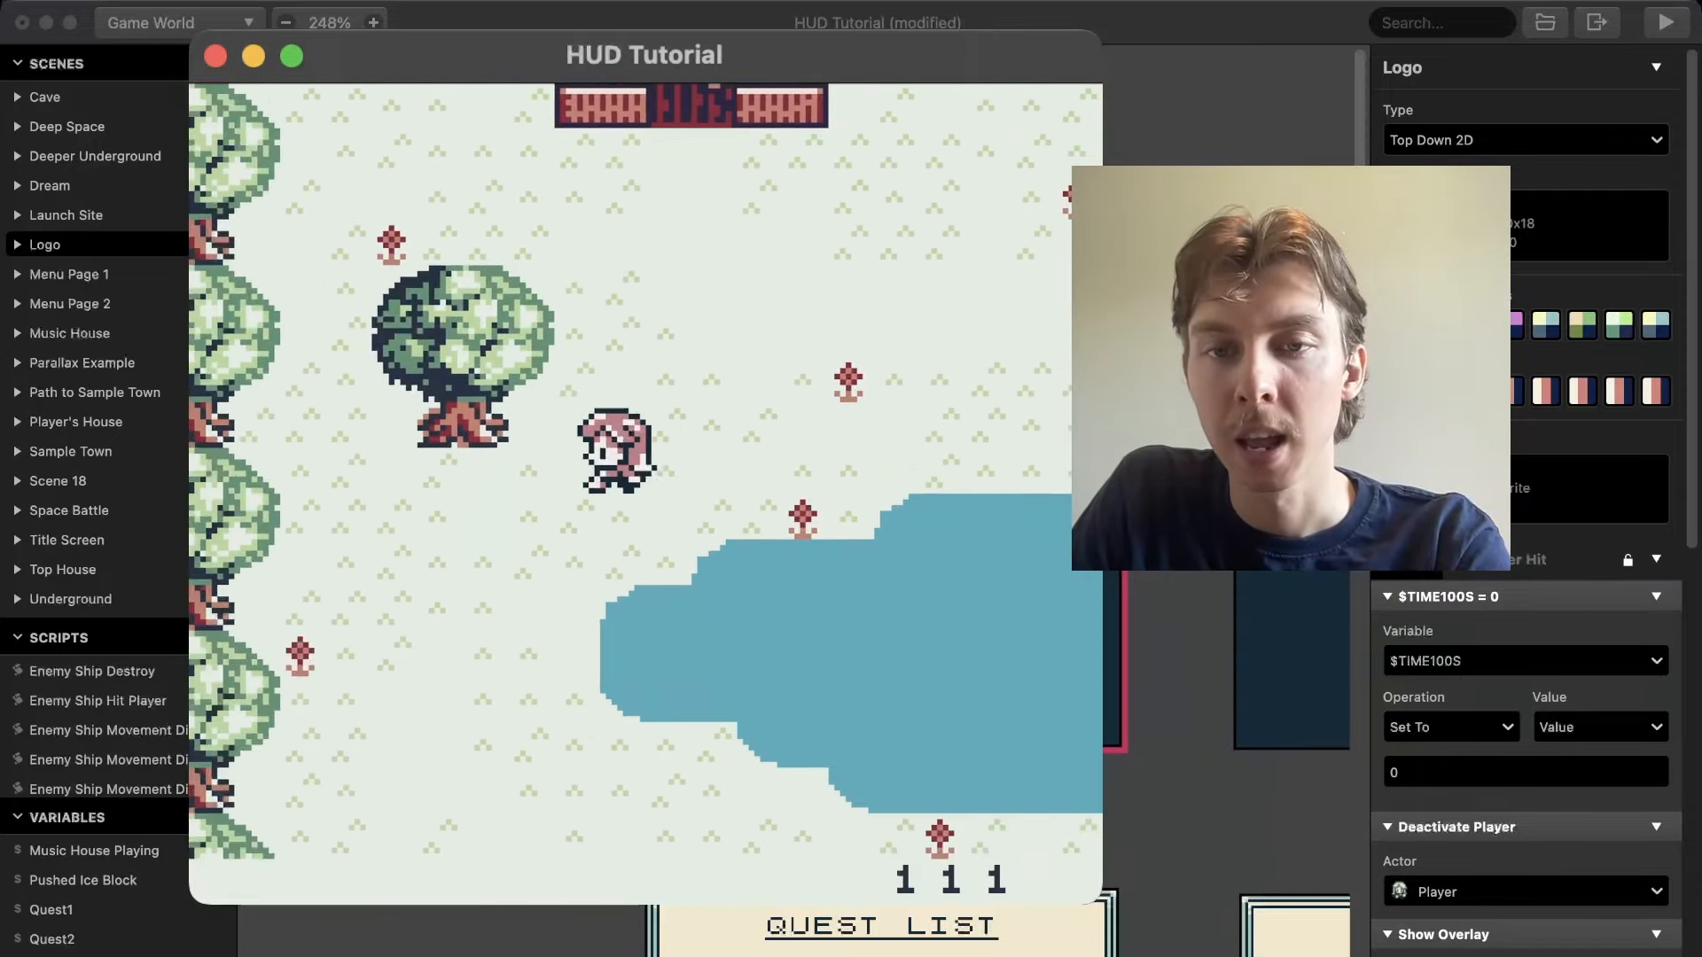
key("Down")
key("Right")
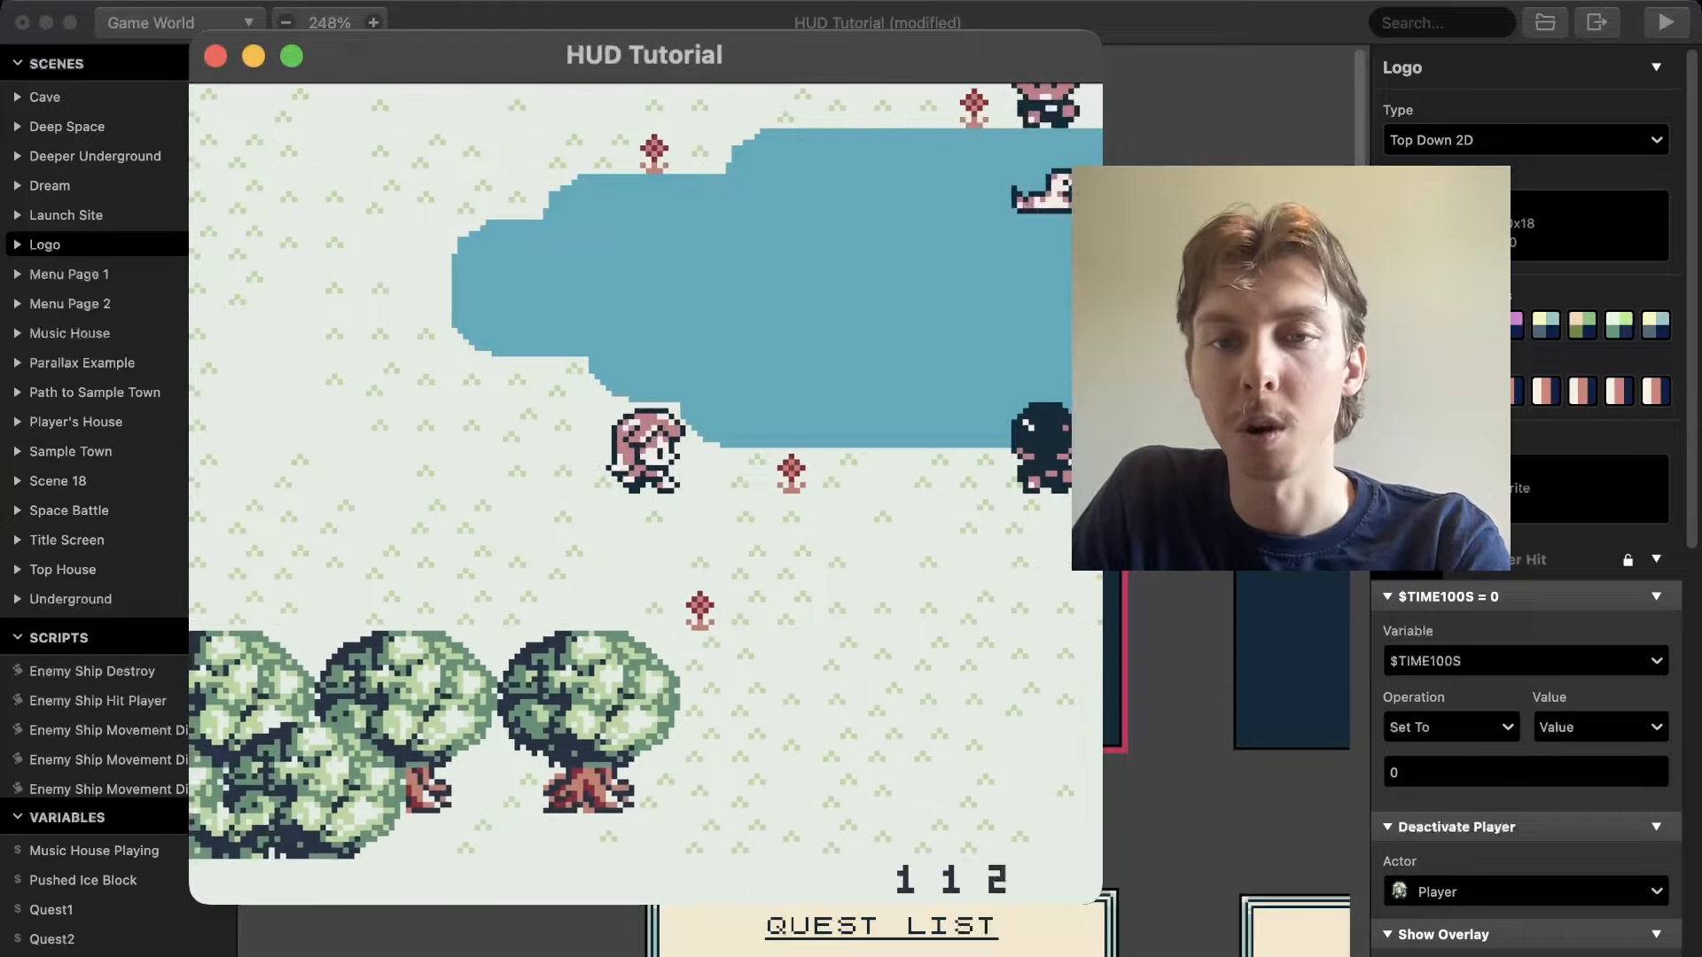
key("Down")
key("Right")
key("Down")
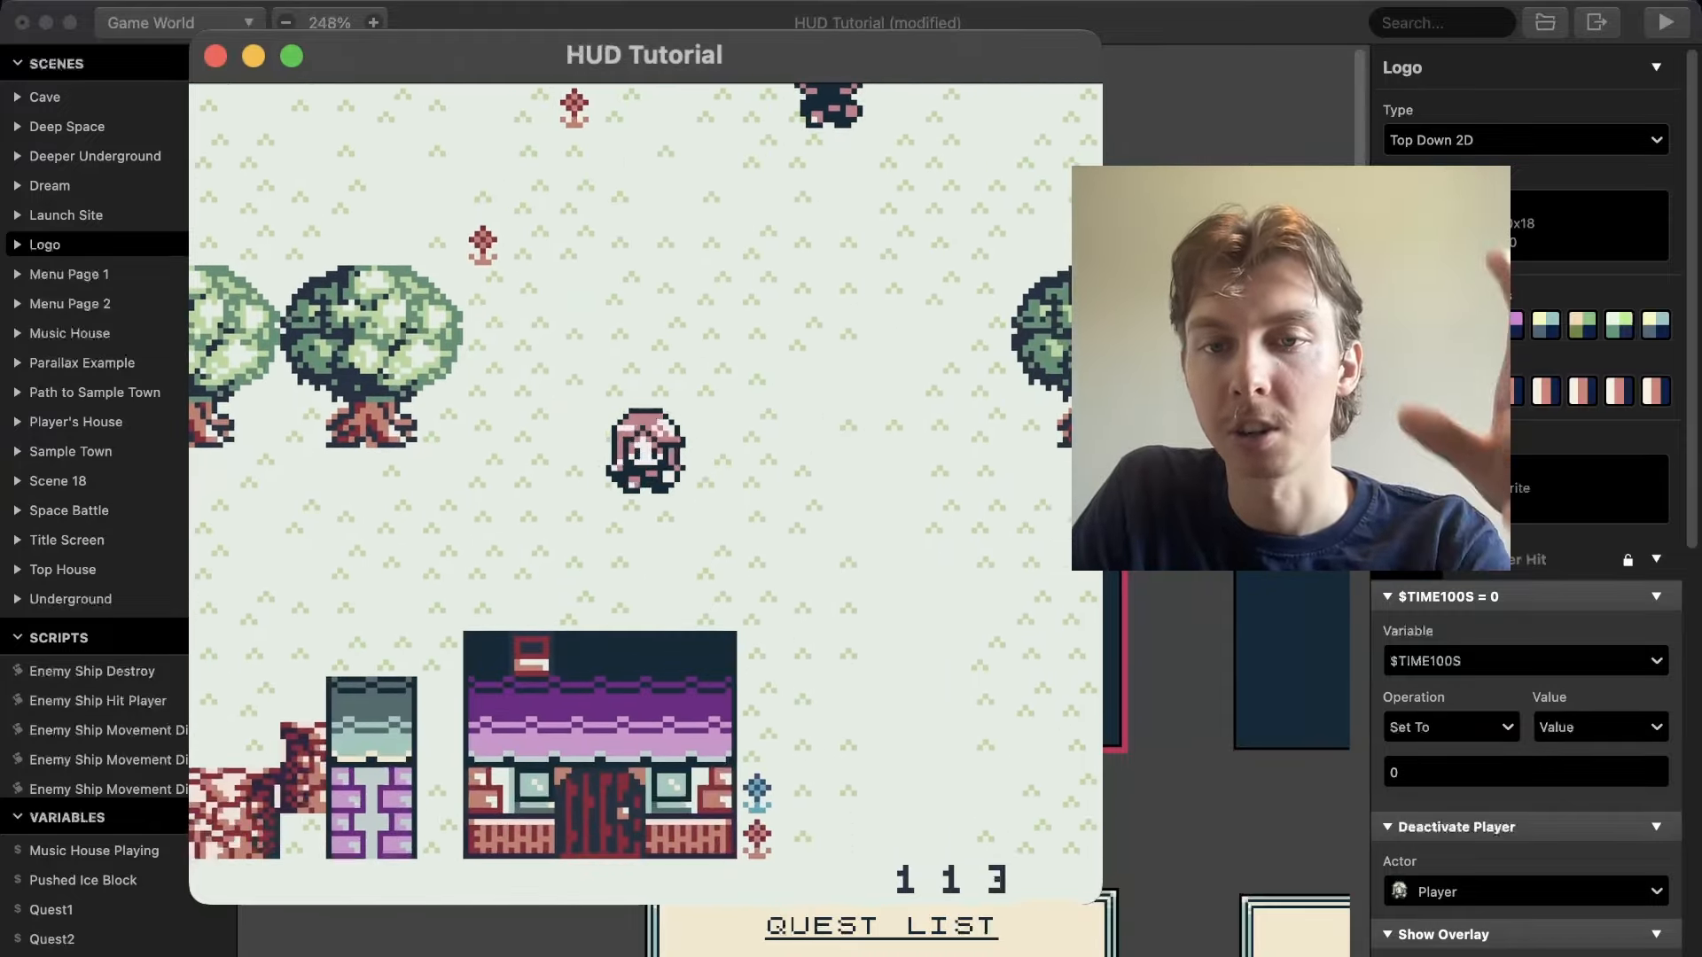
key("Right")
key("Down")
key("Down")
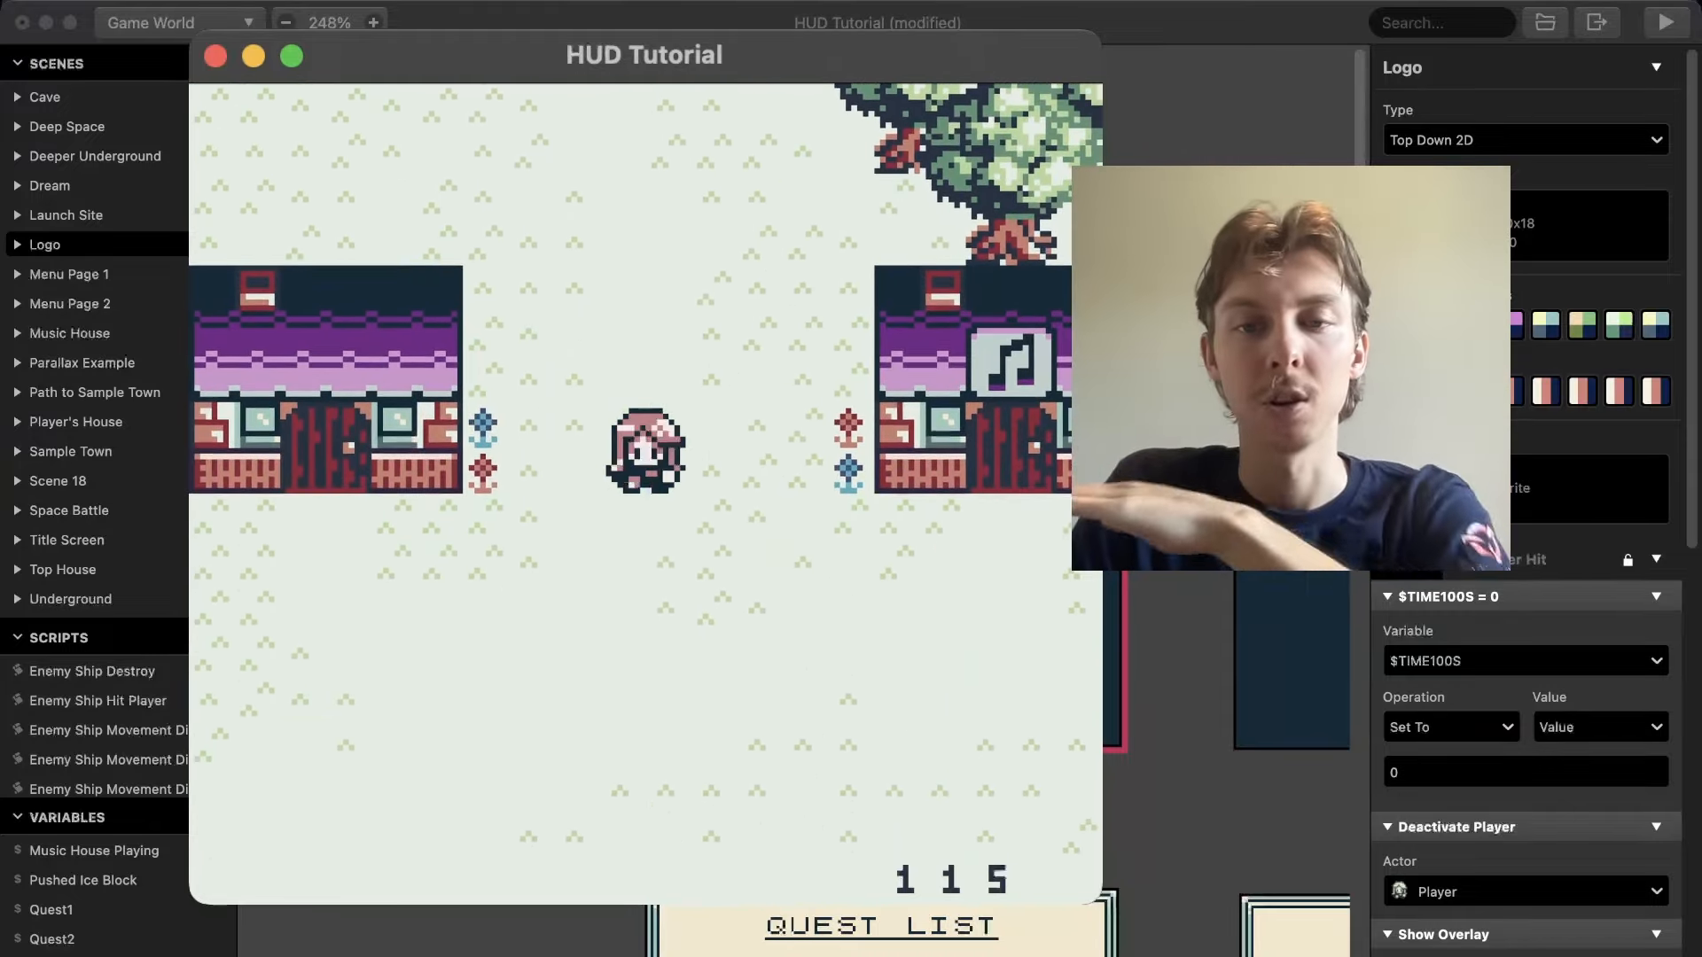
key("Down")
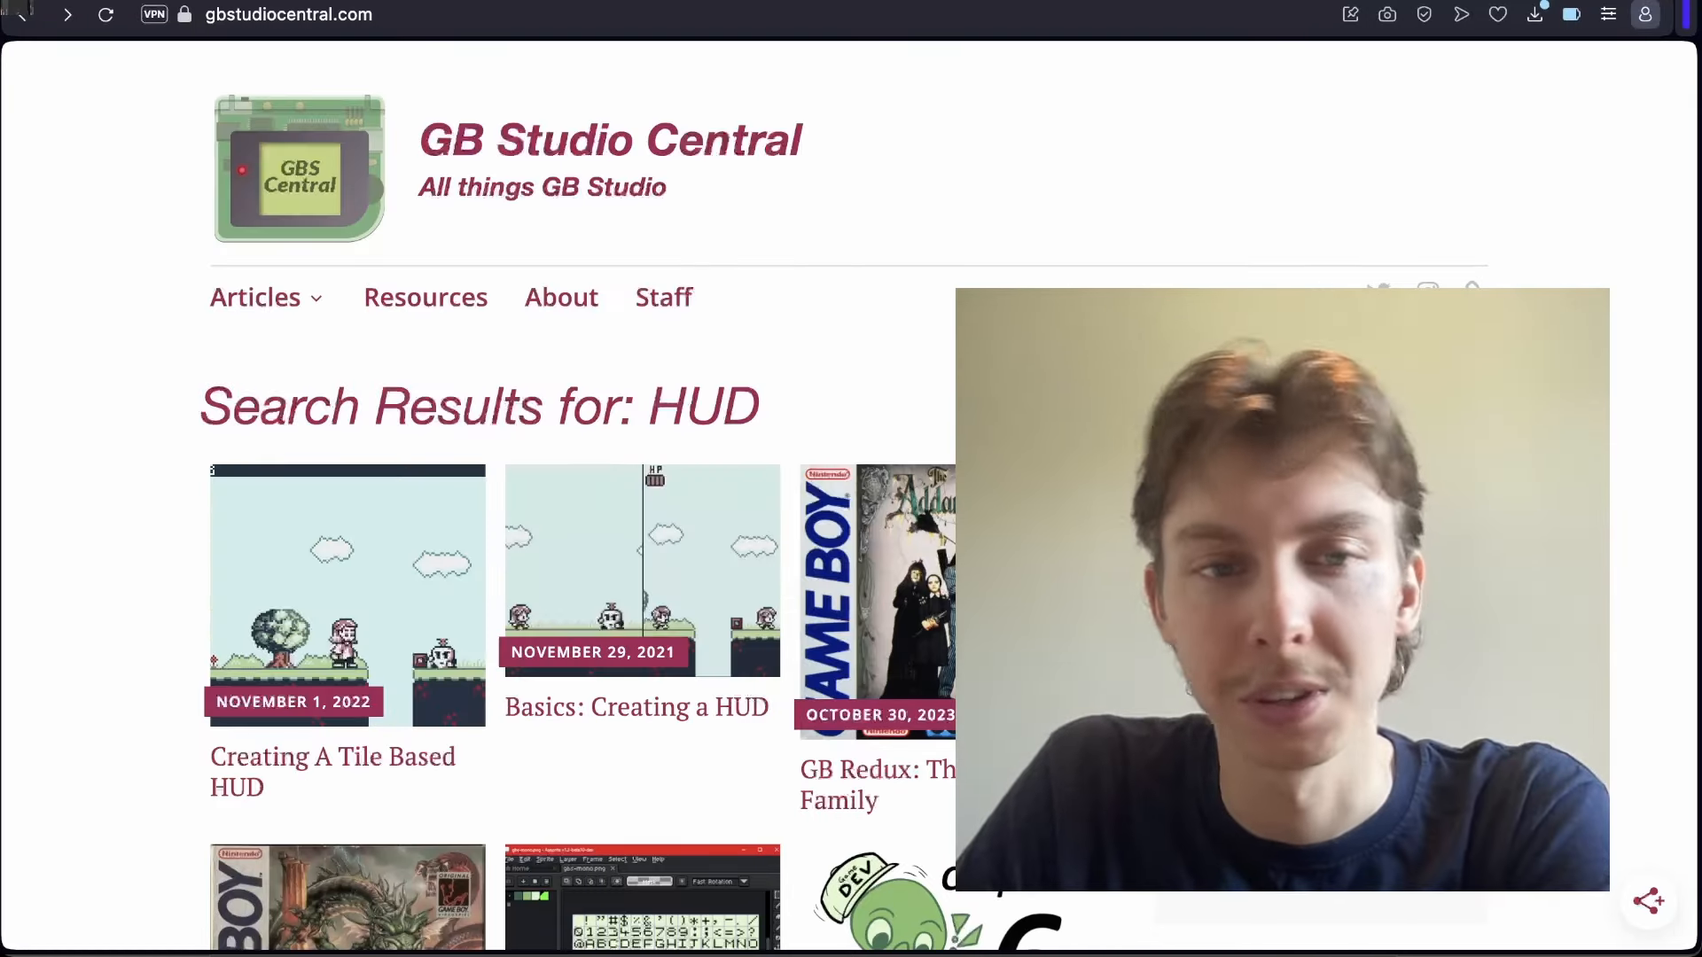
On GB Studio Central, open the "Basics: Creating a HUD" article from the HUD search results and read it through to the end
scroll(585, 532, "down", 1)
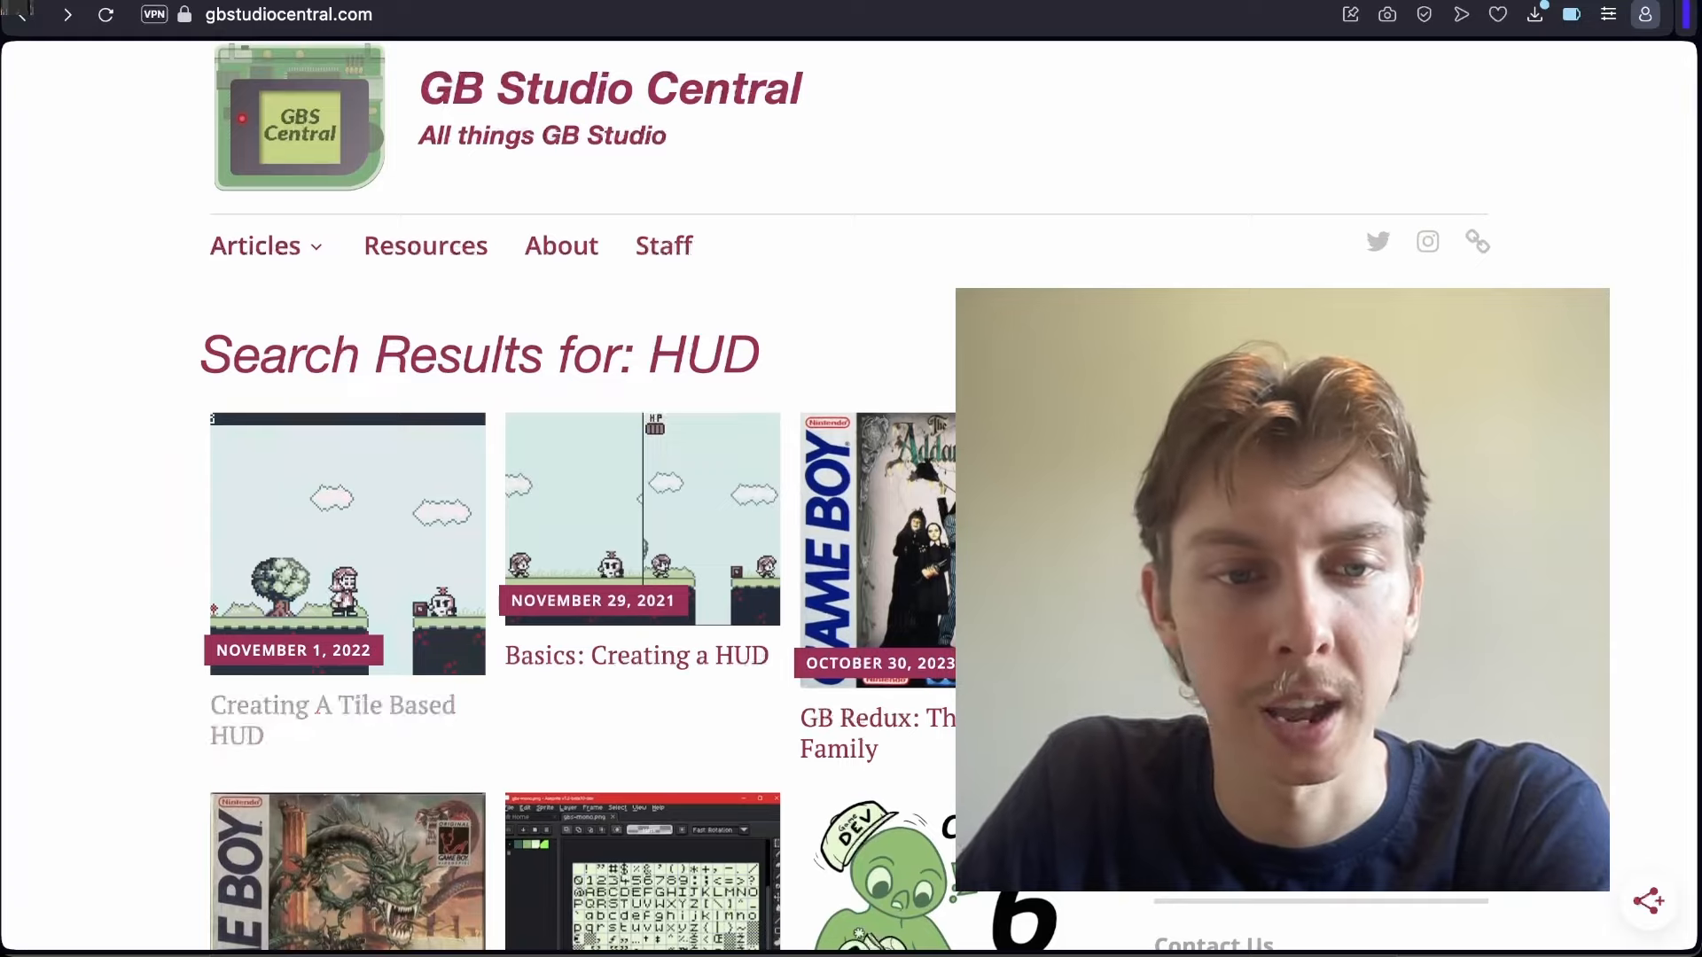
scroll(584, 532, "down", 3)
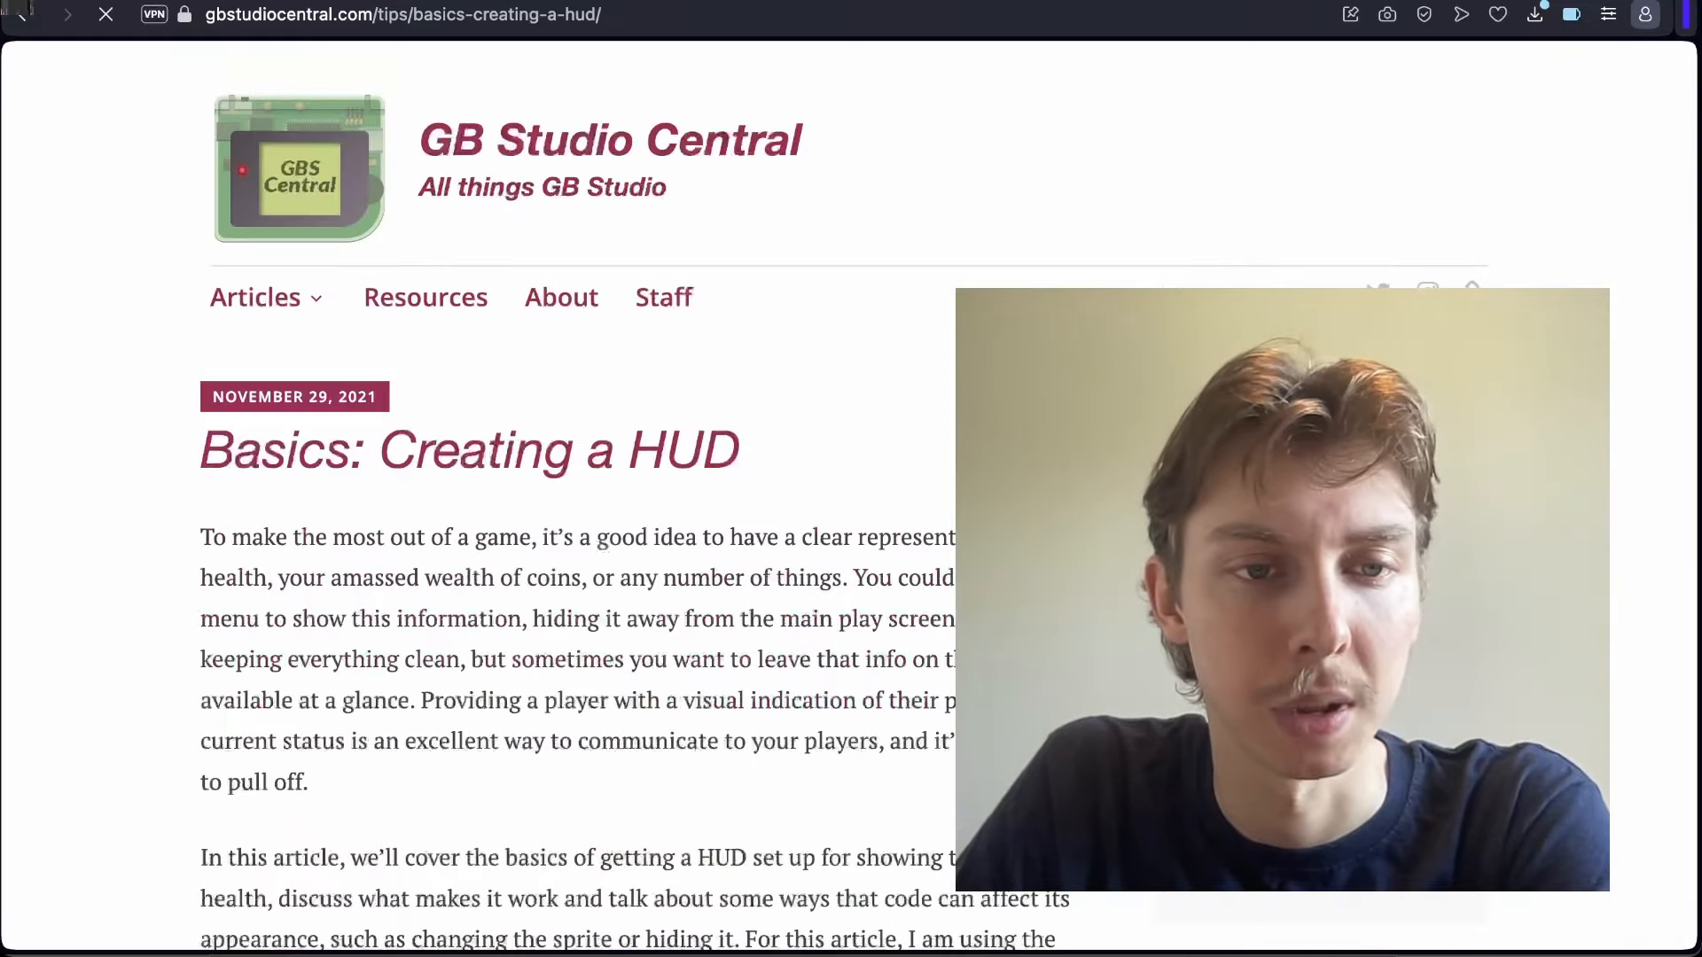
scroll(585, 532, "down", 20)
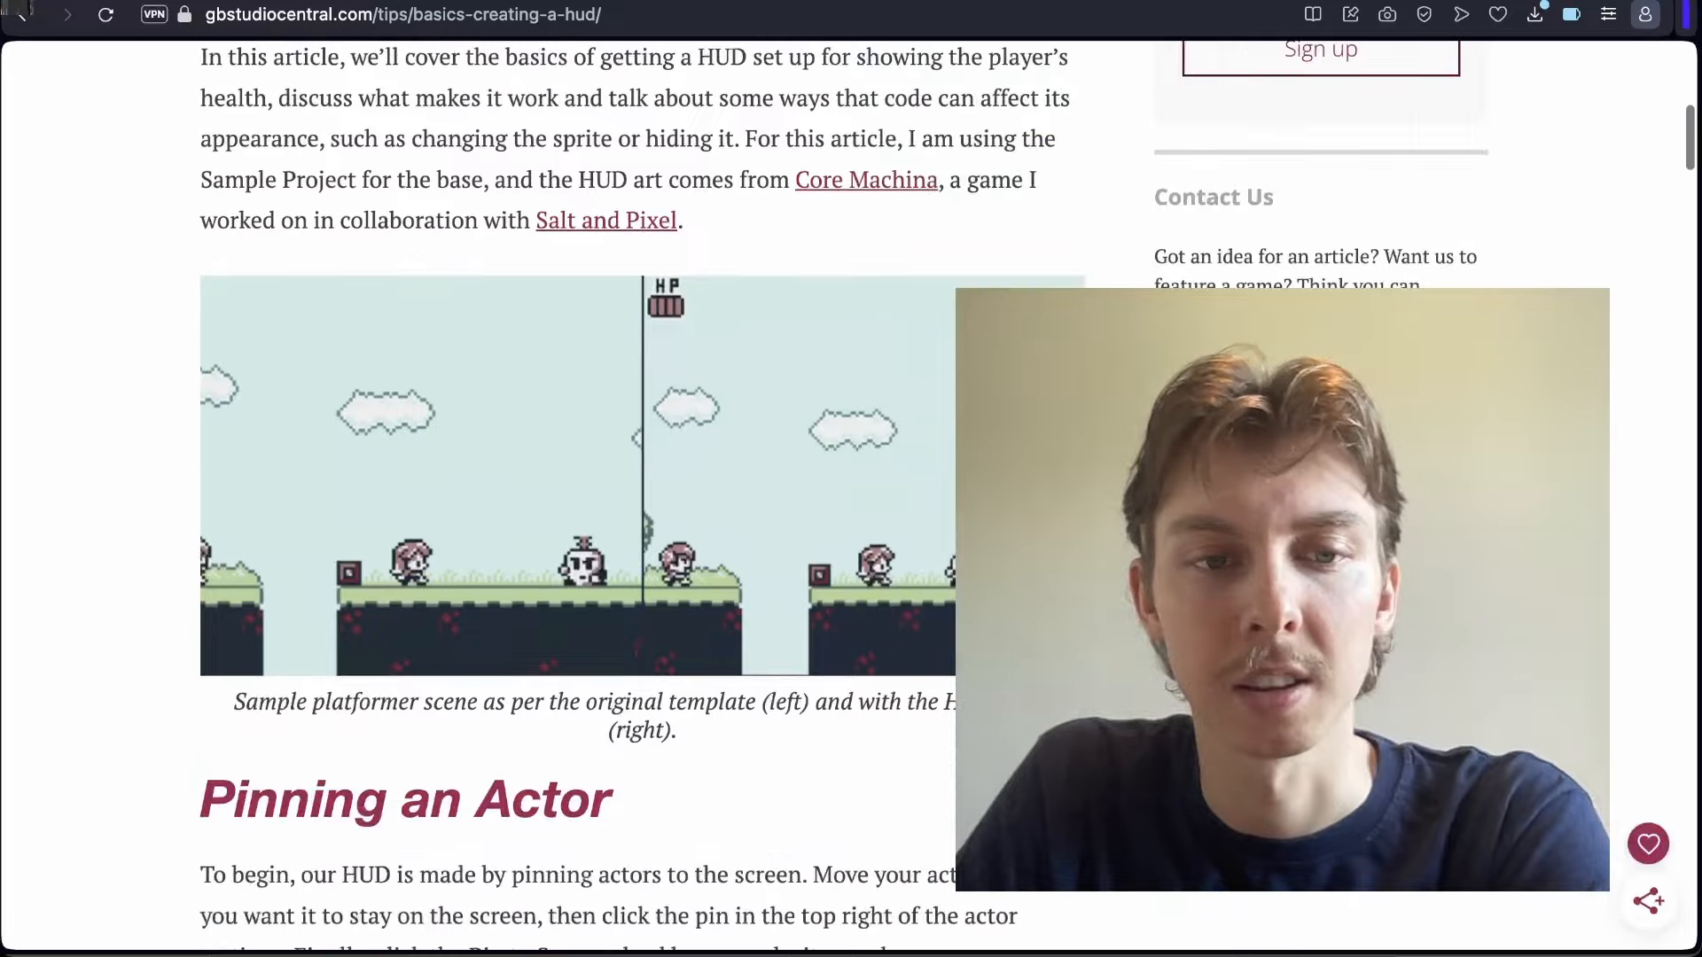
scroll(585, 532, "down", 1)
scroll(585, 532, "up", 1)
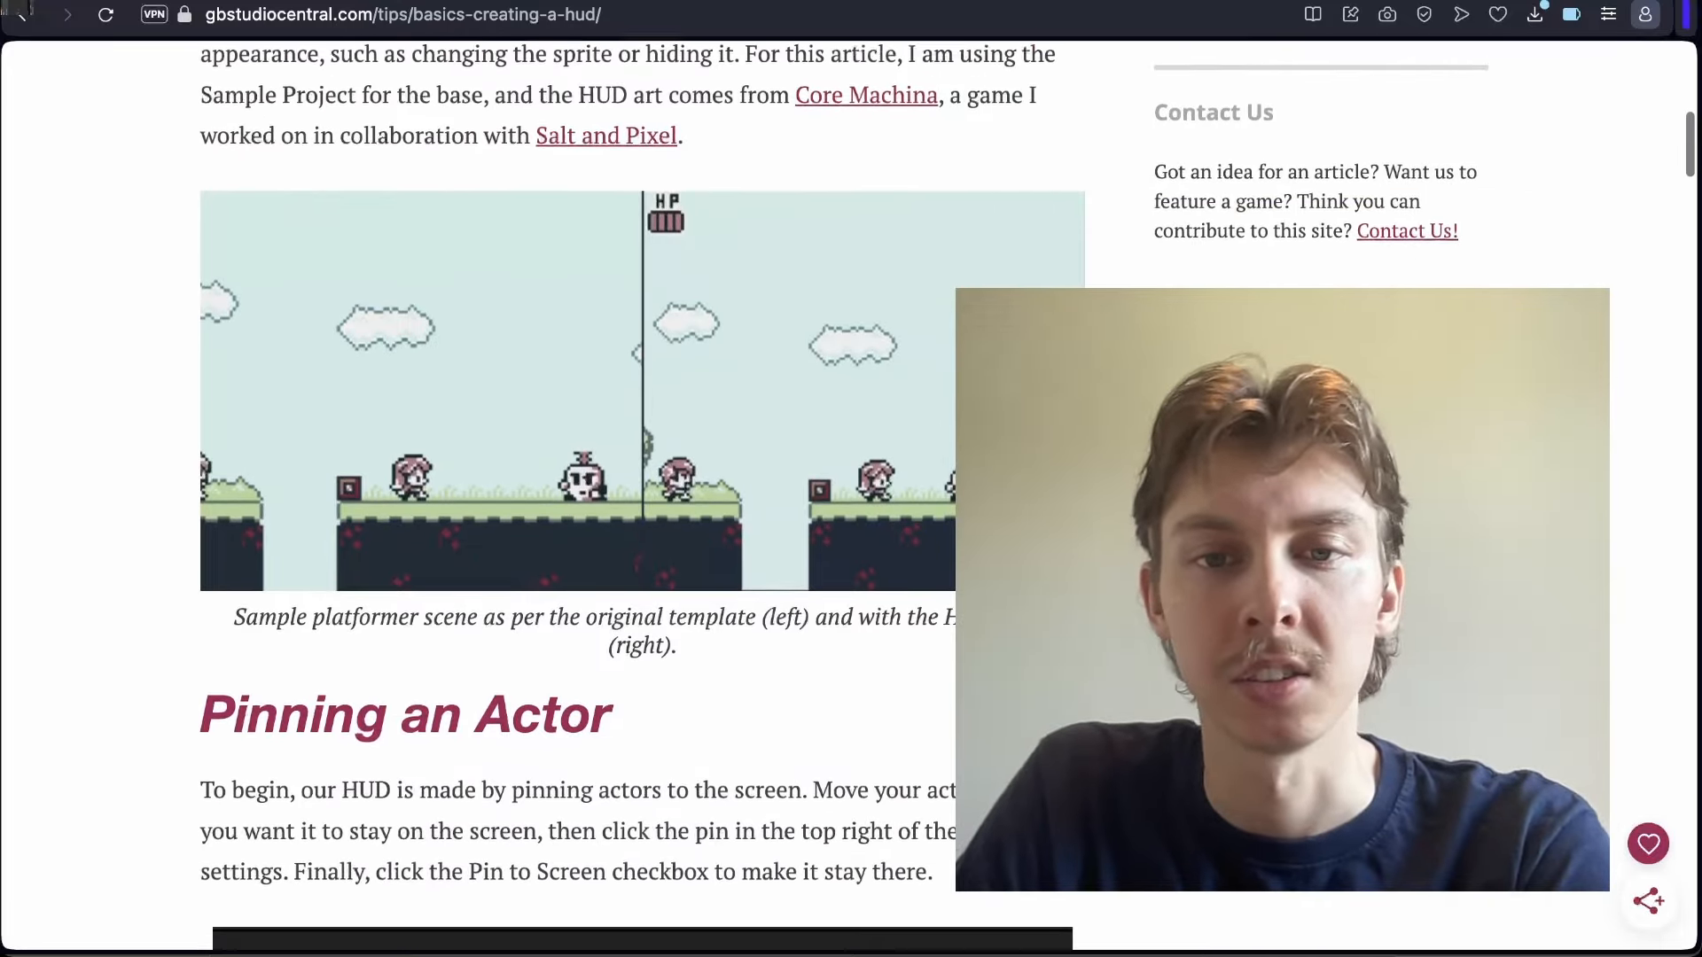
scroll(585, 531, "up", 1)
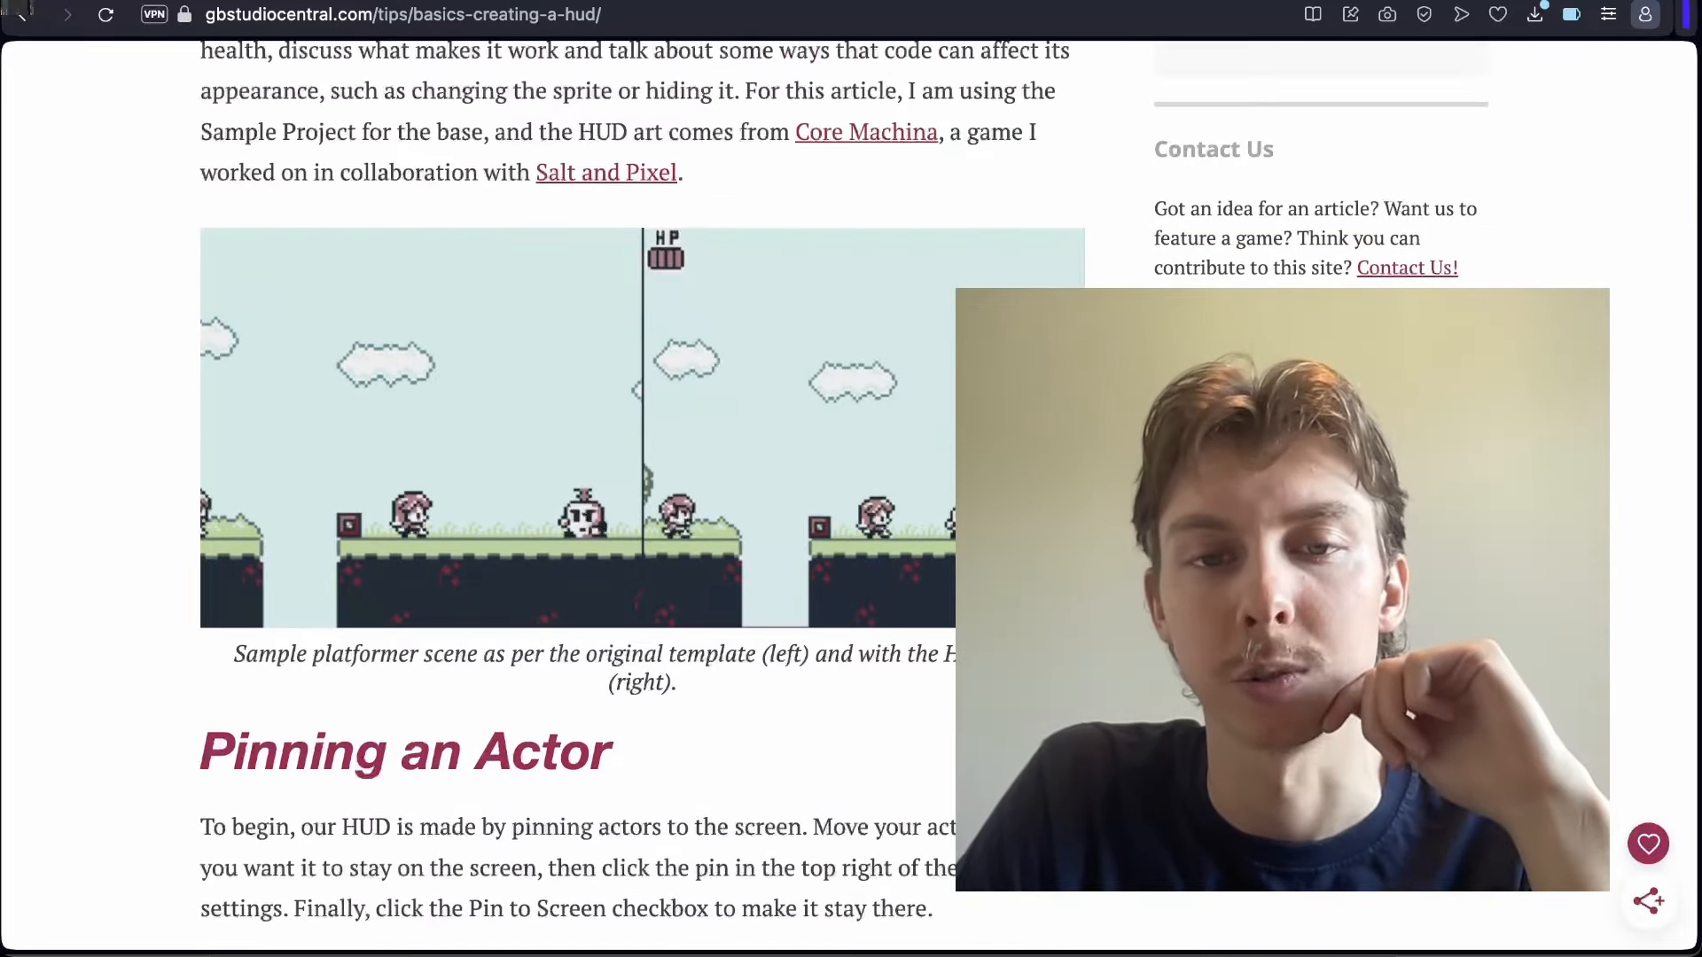
scroll(585, 532, "down", 20)
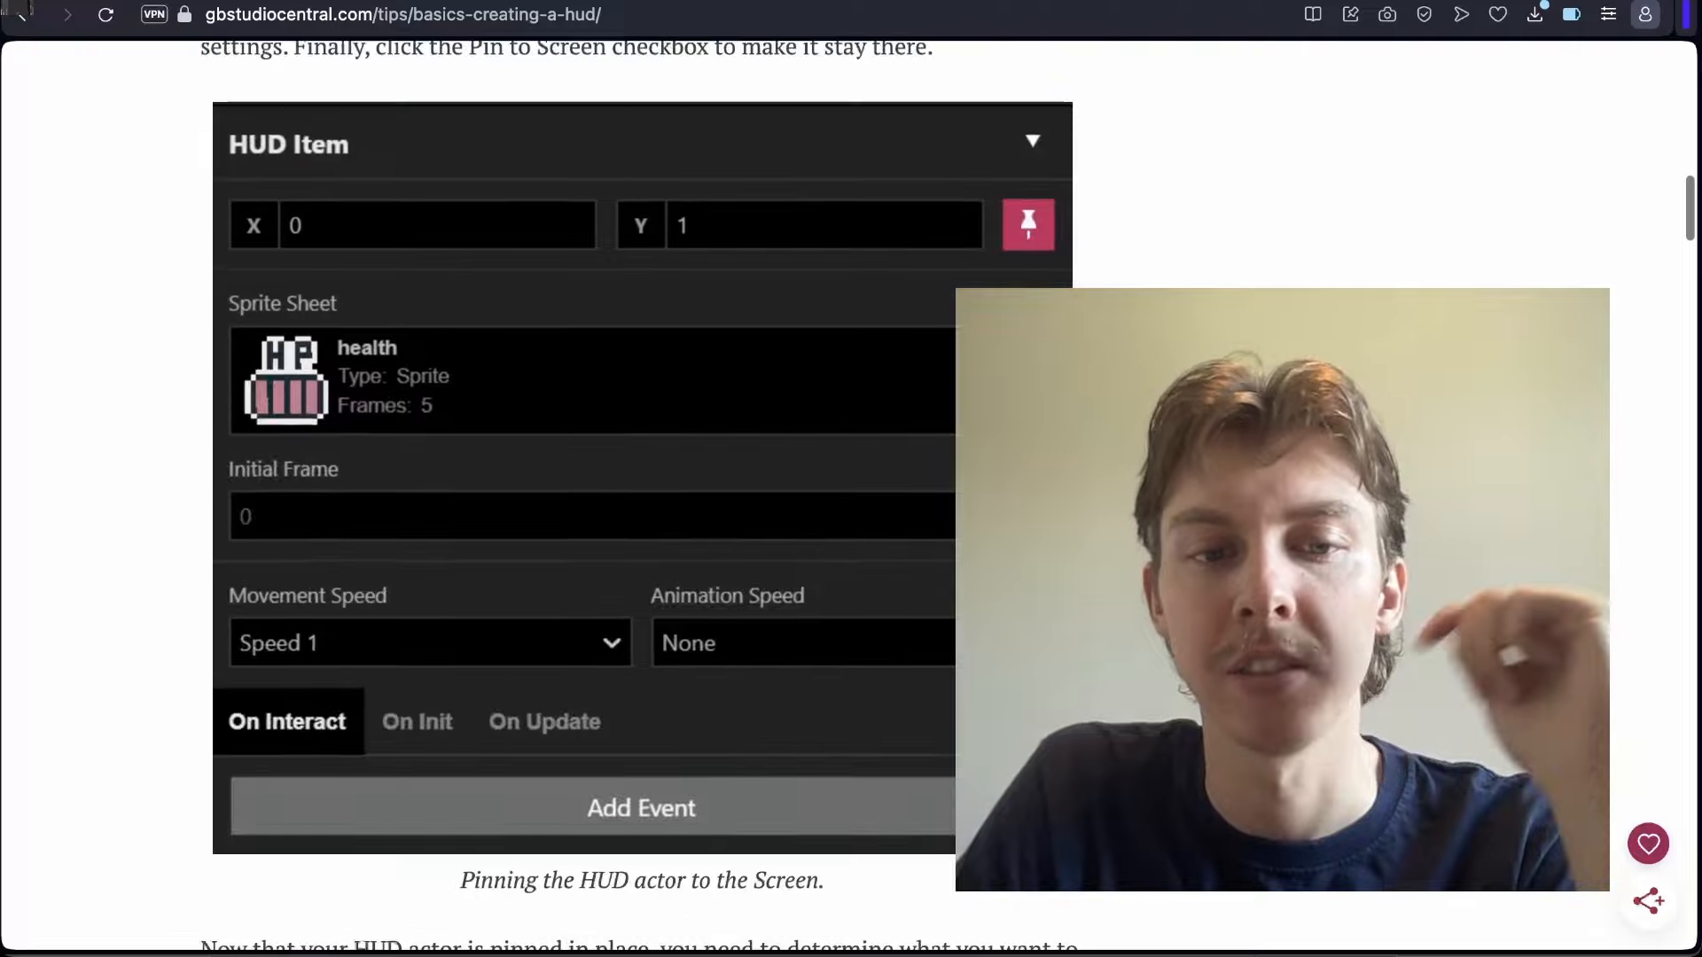
scroll(585, 532, "down", 20)
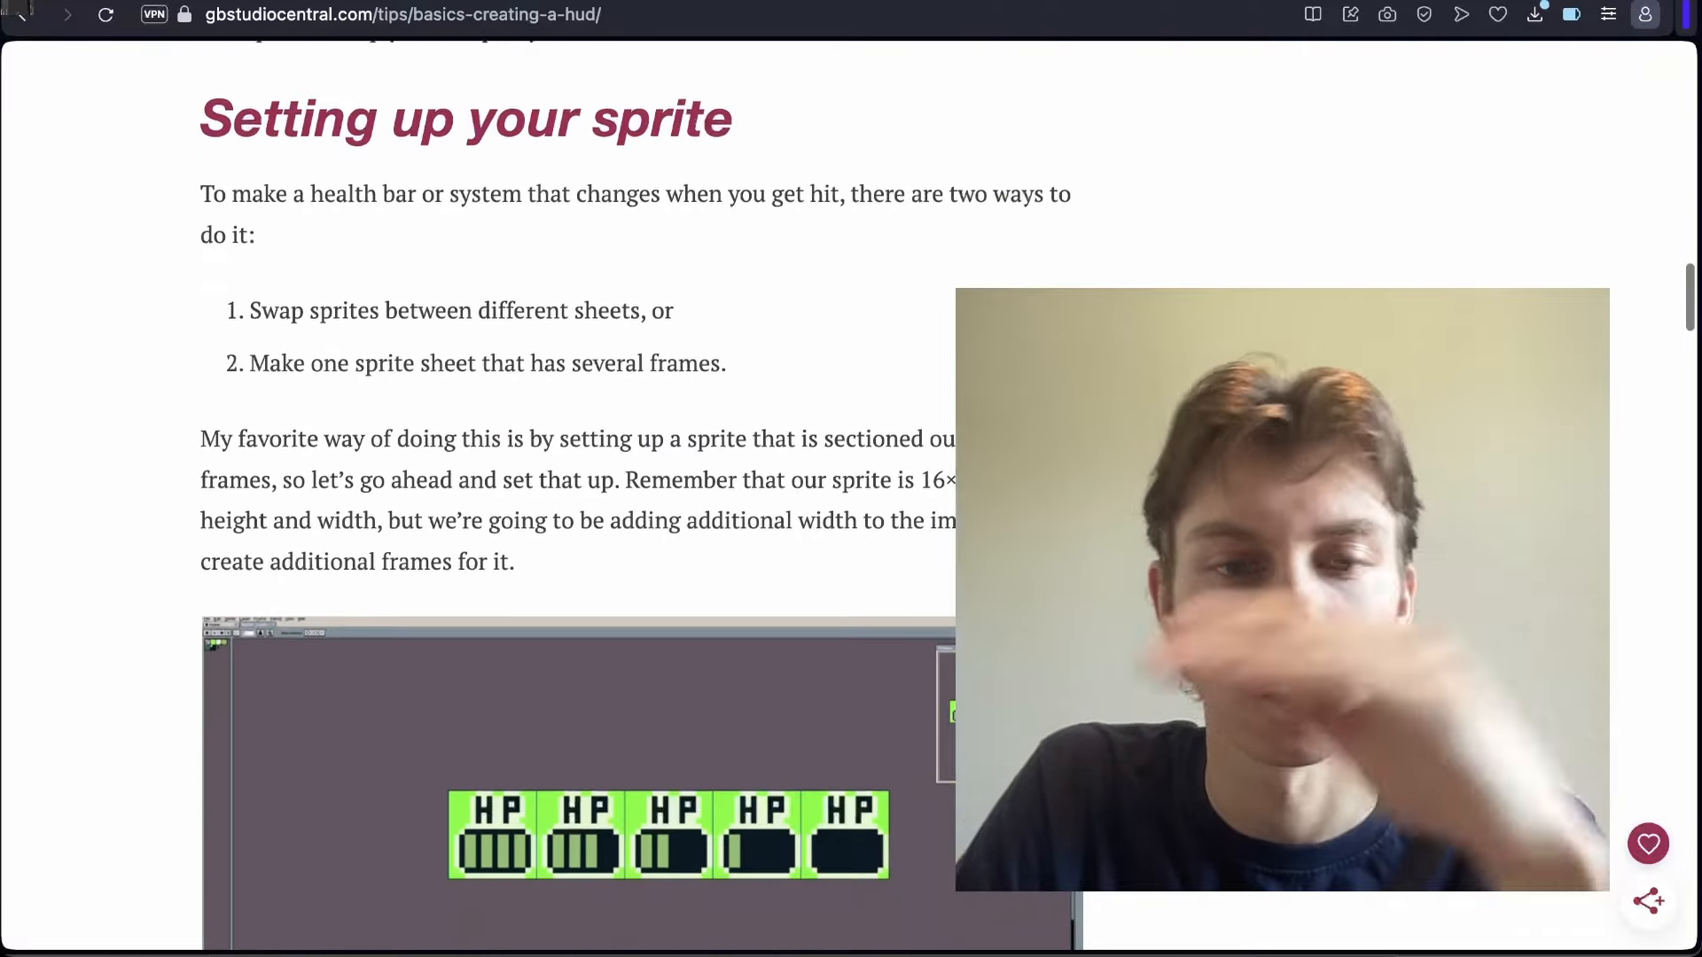
scroll(585, 531, "down", 17)
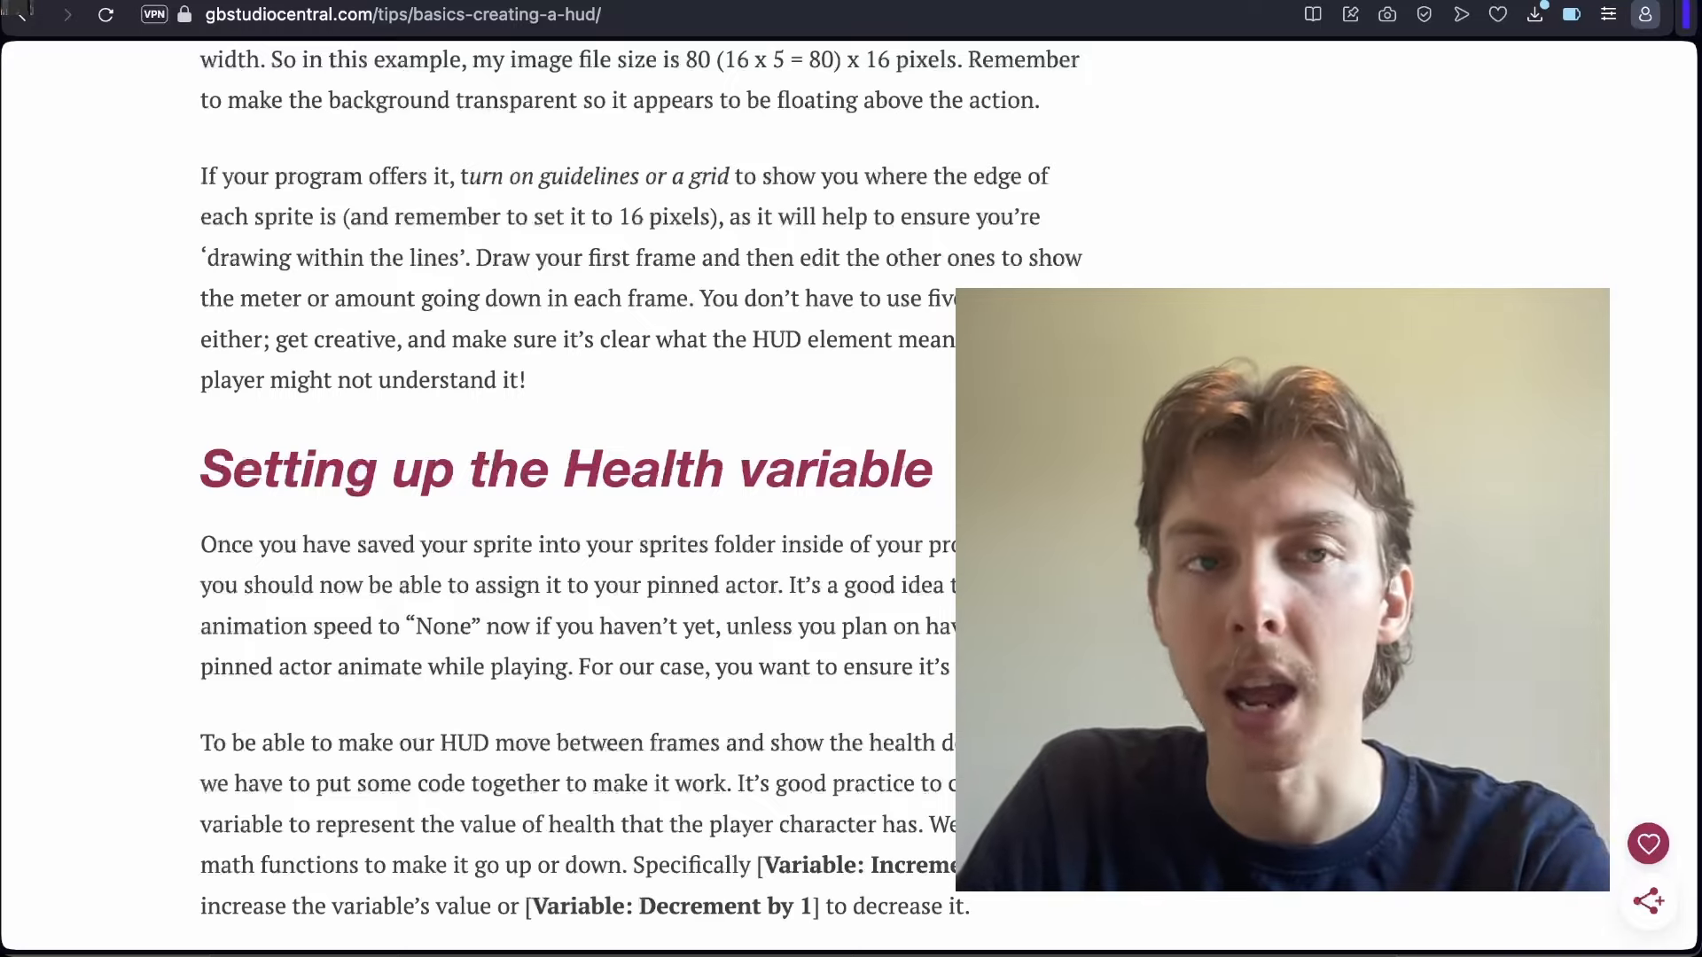
scroll(585, 532, "down", 20)
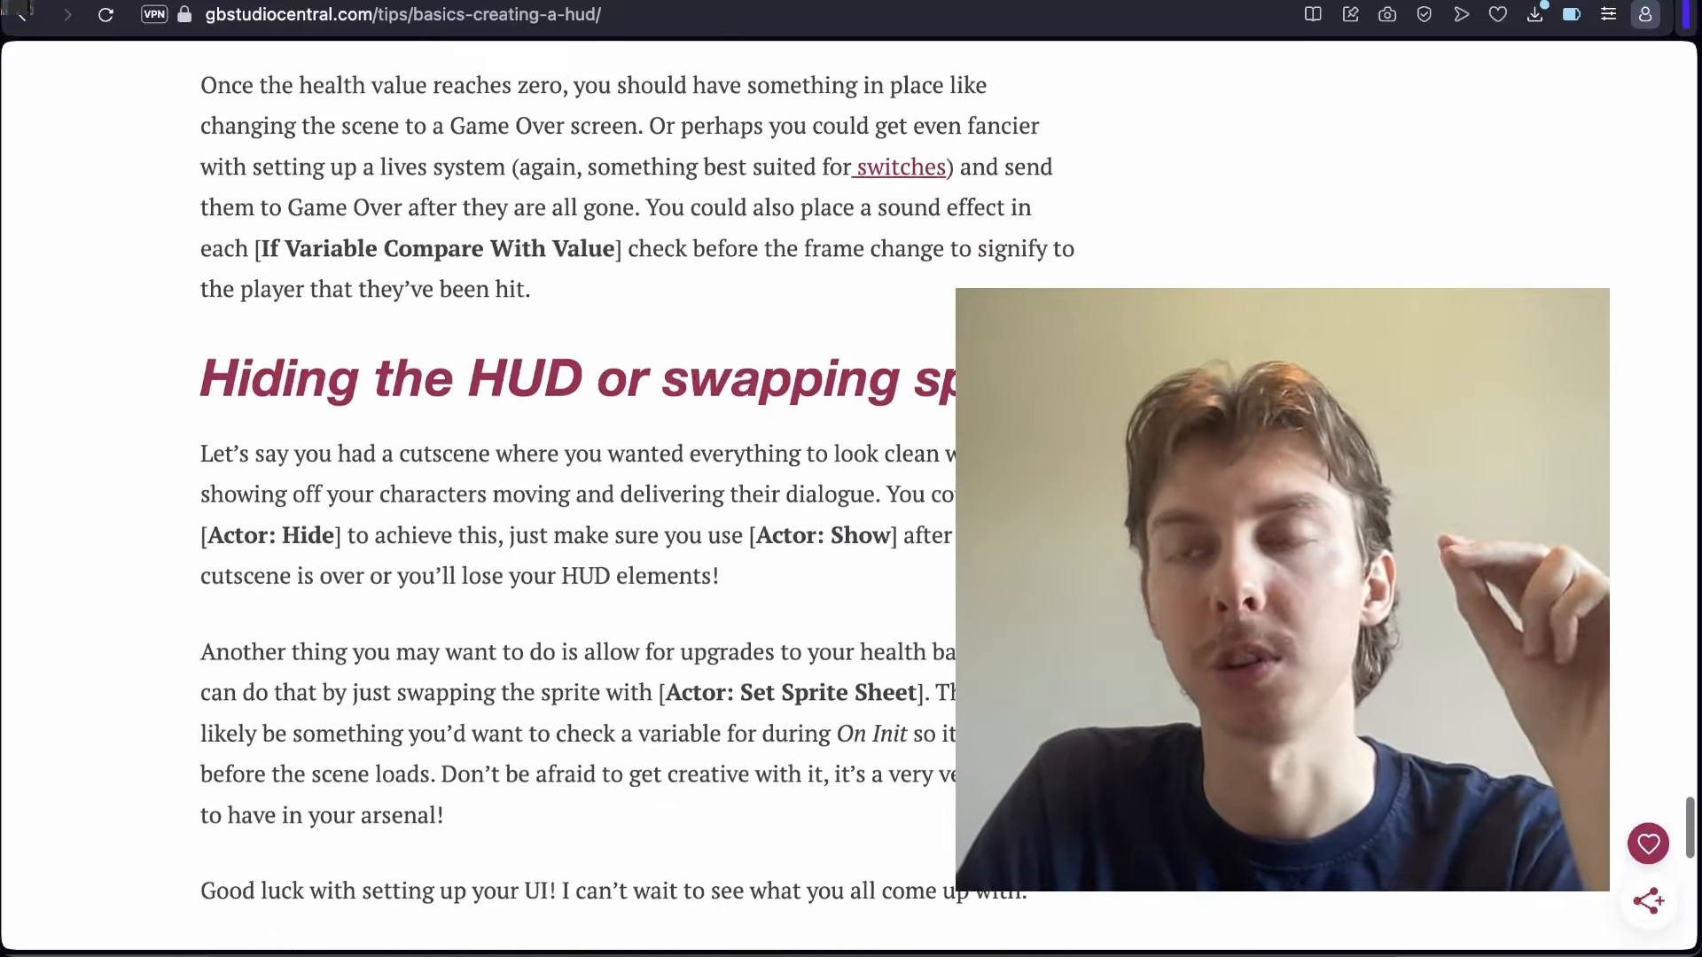
scroll(585, 532, "down", 11)
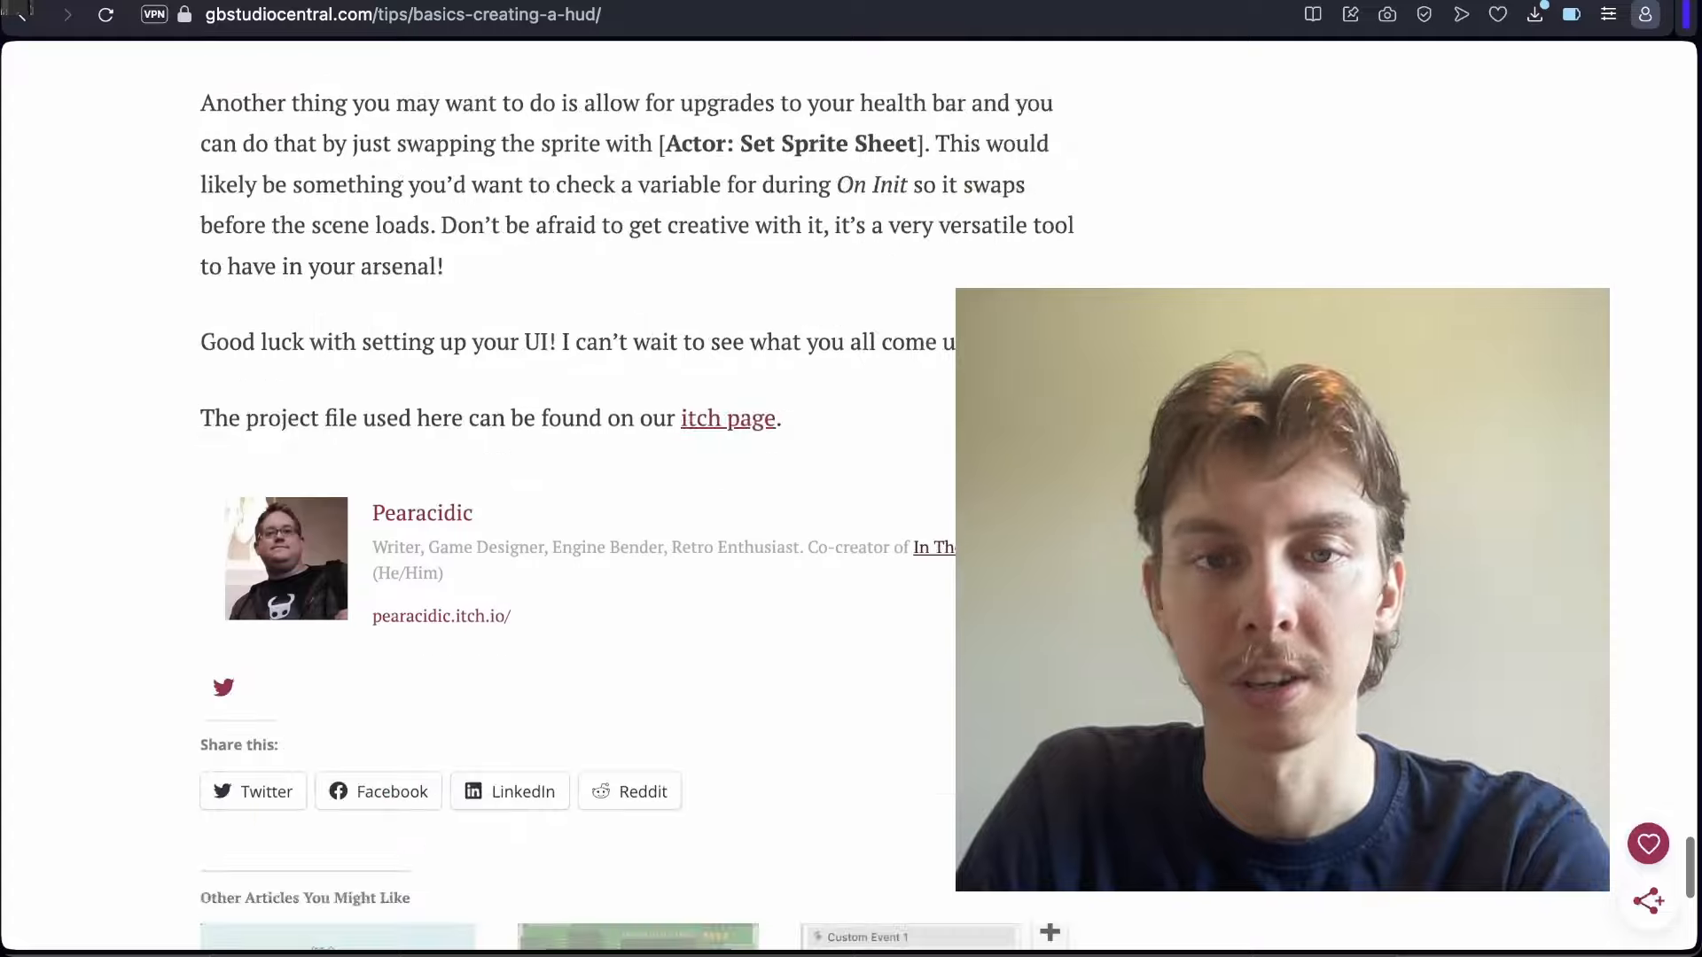
Review the article's enemy hit script and health variable sections, and its introduction and sample scene with the pinned HUD
scroll(585, 531, "up", 20)
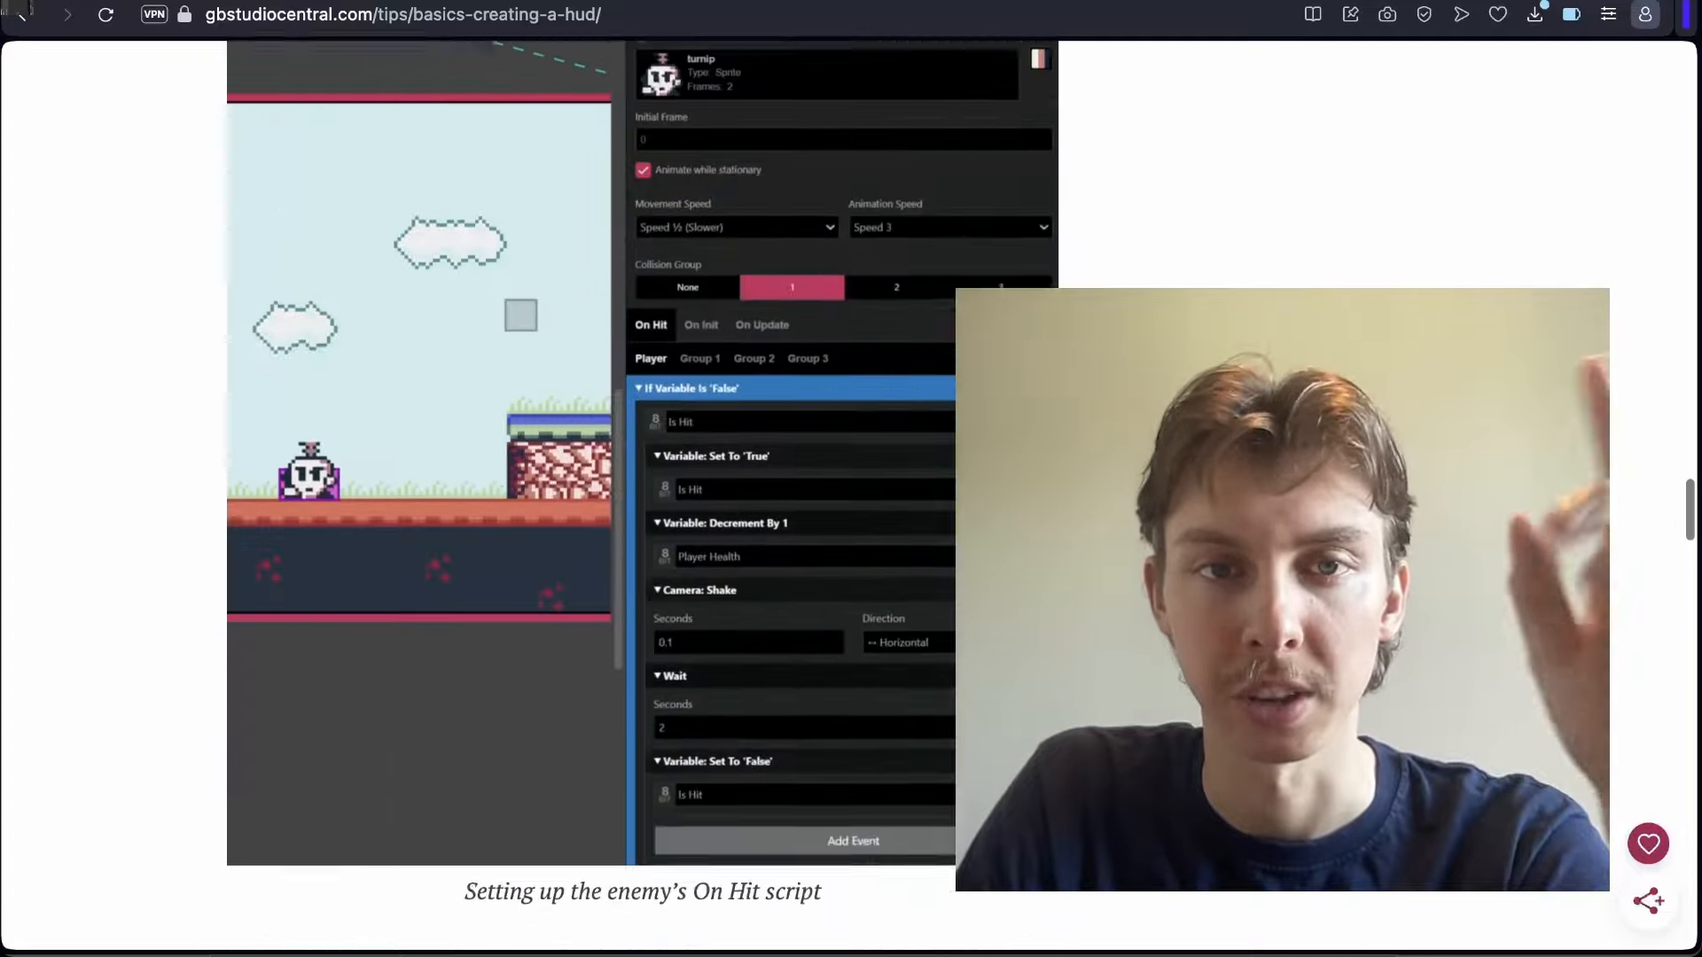
scroll(585, 532, "up", 20)
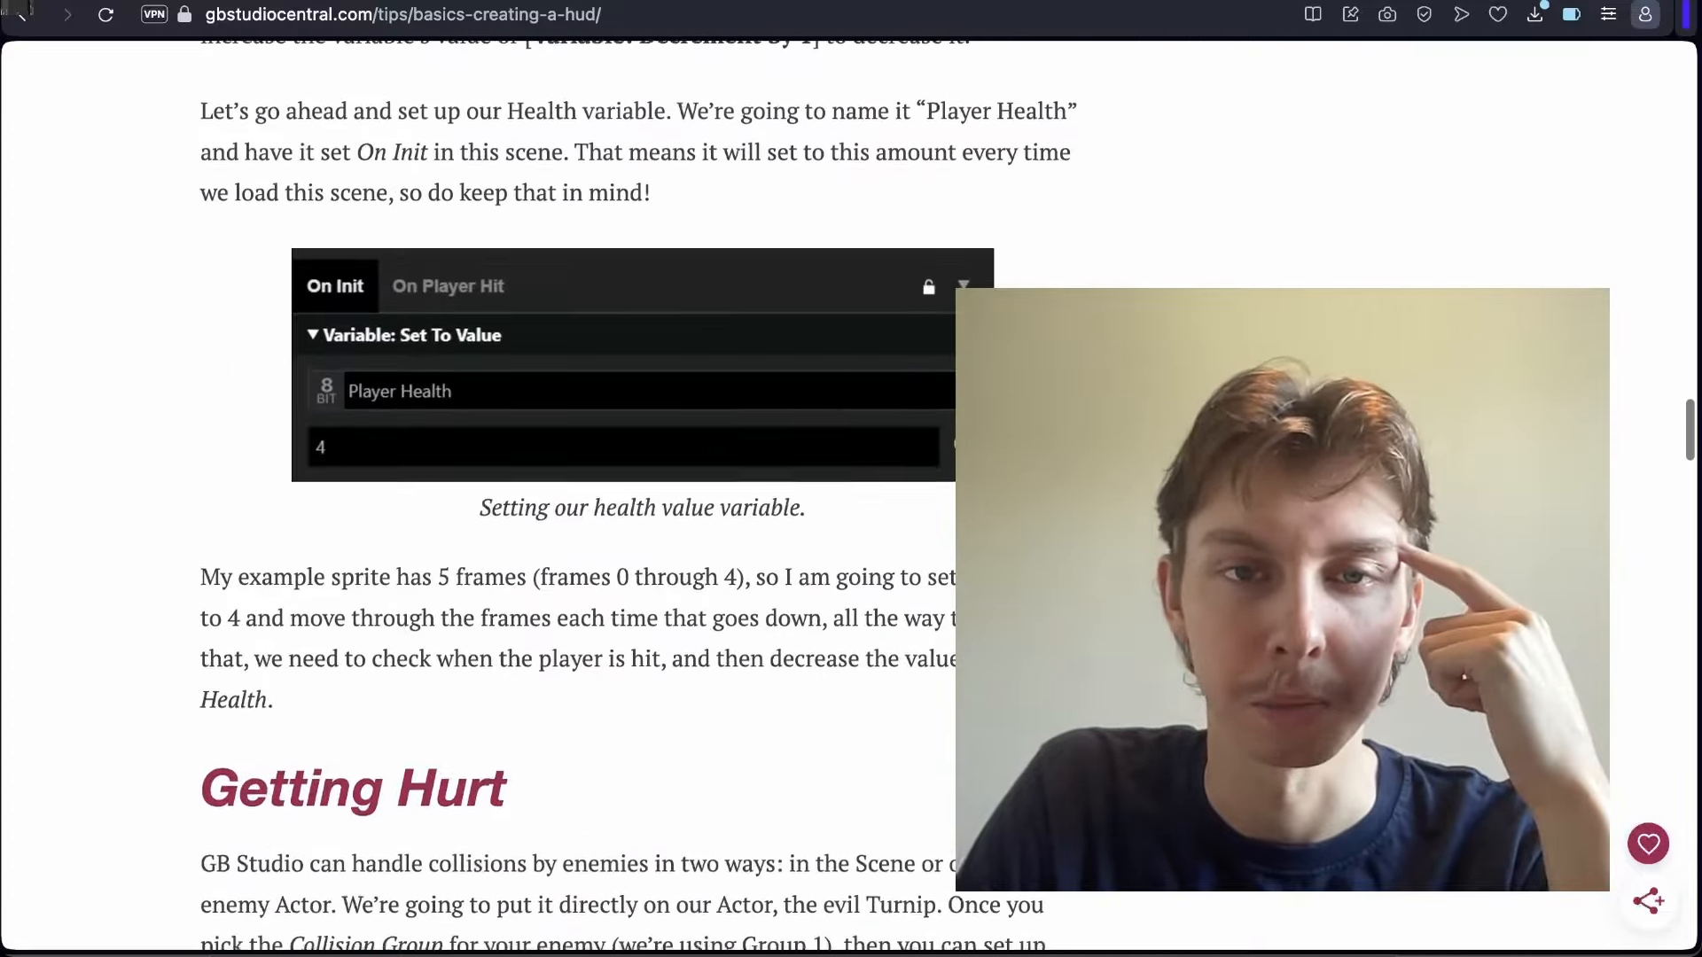
scroll(585, 532, "up", 20)
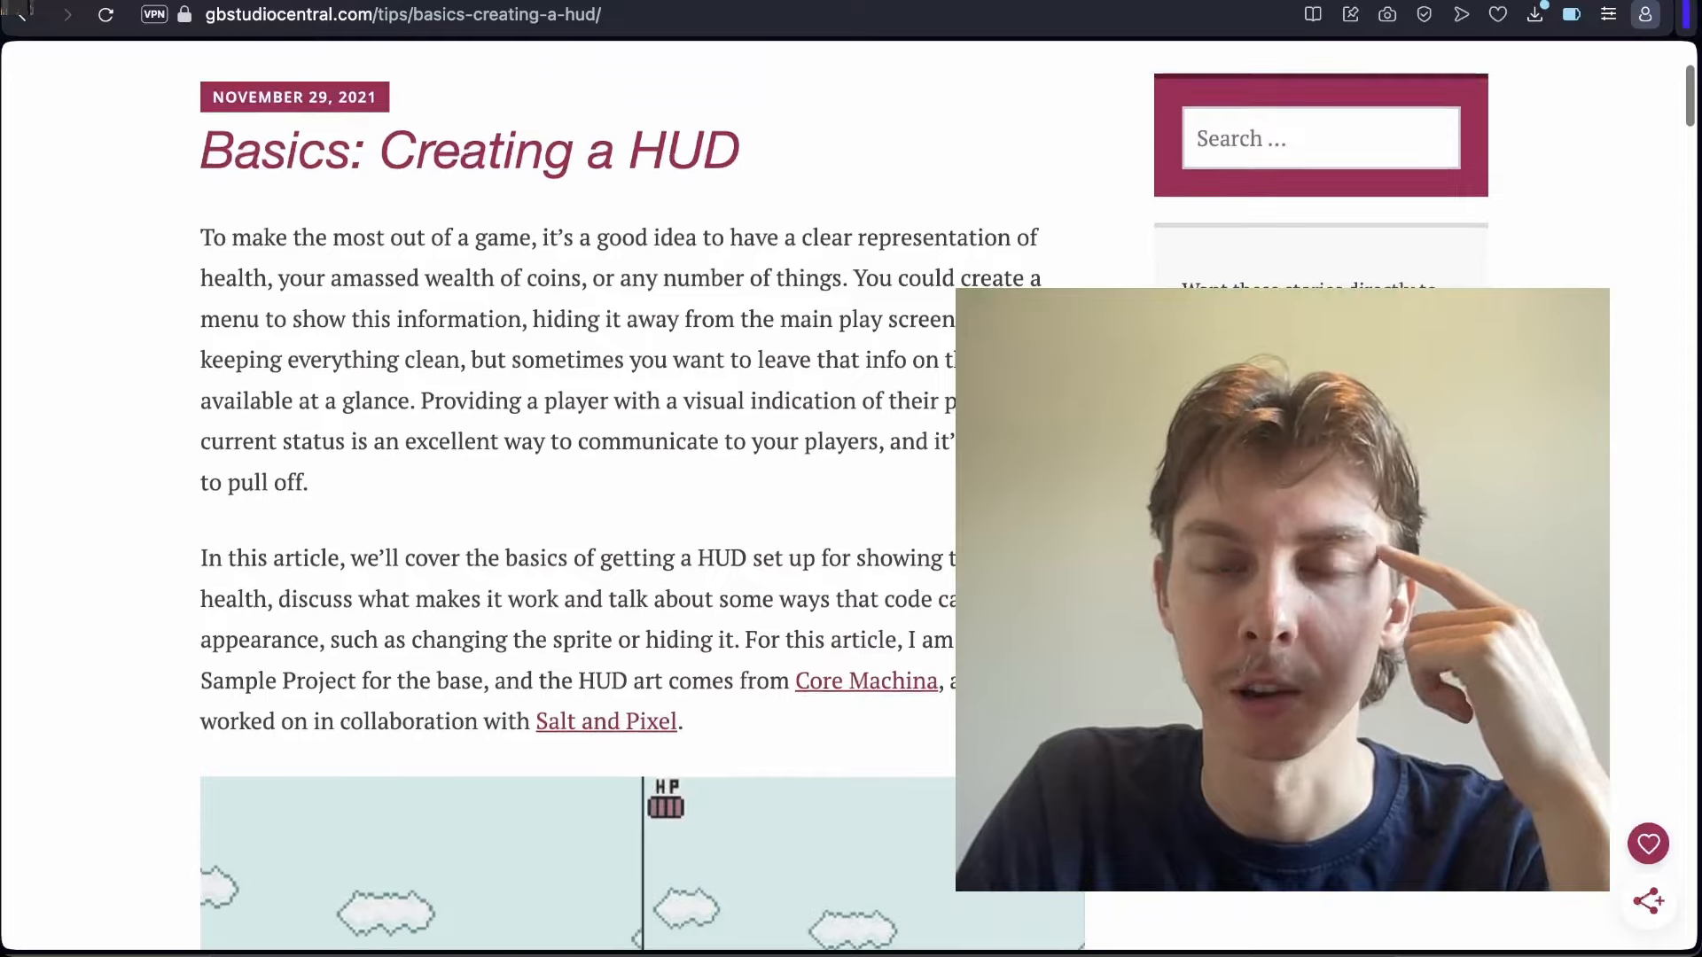
scroll(585, 532, "up", 6)
scroll(585, 531, "down", 6)
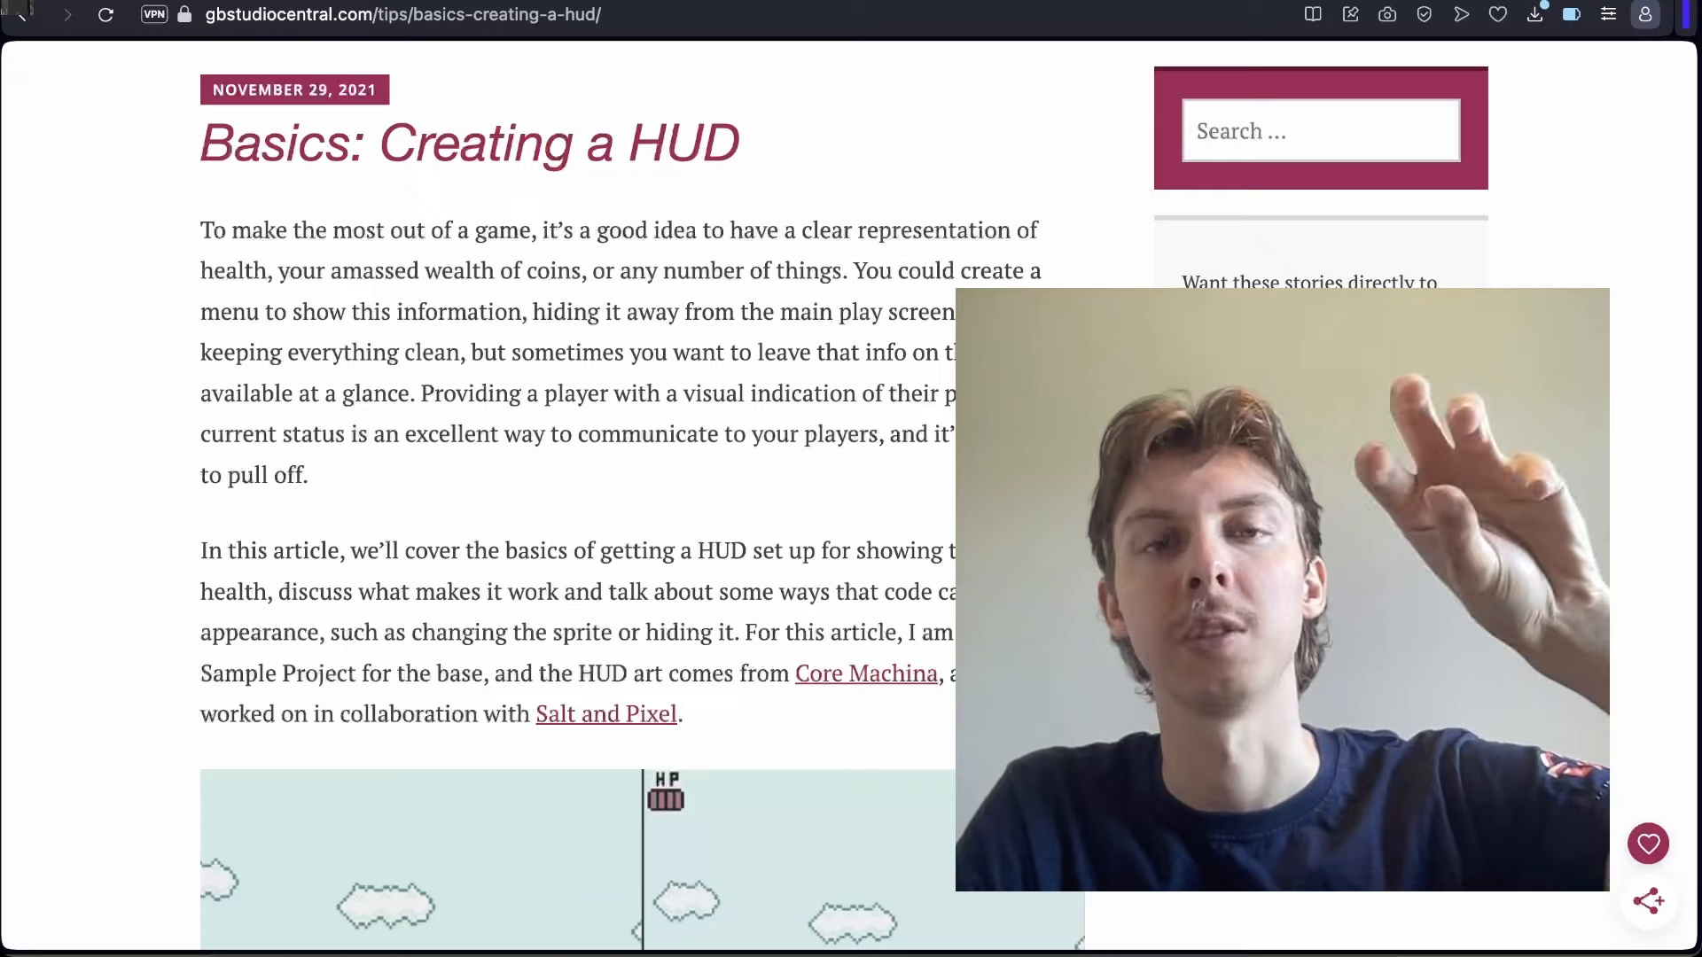
scroll(585, 532, "down", 3)
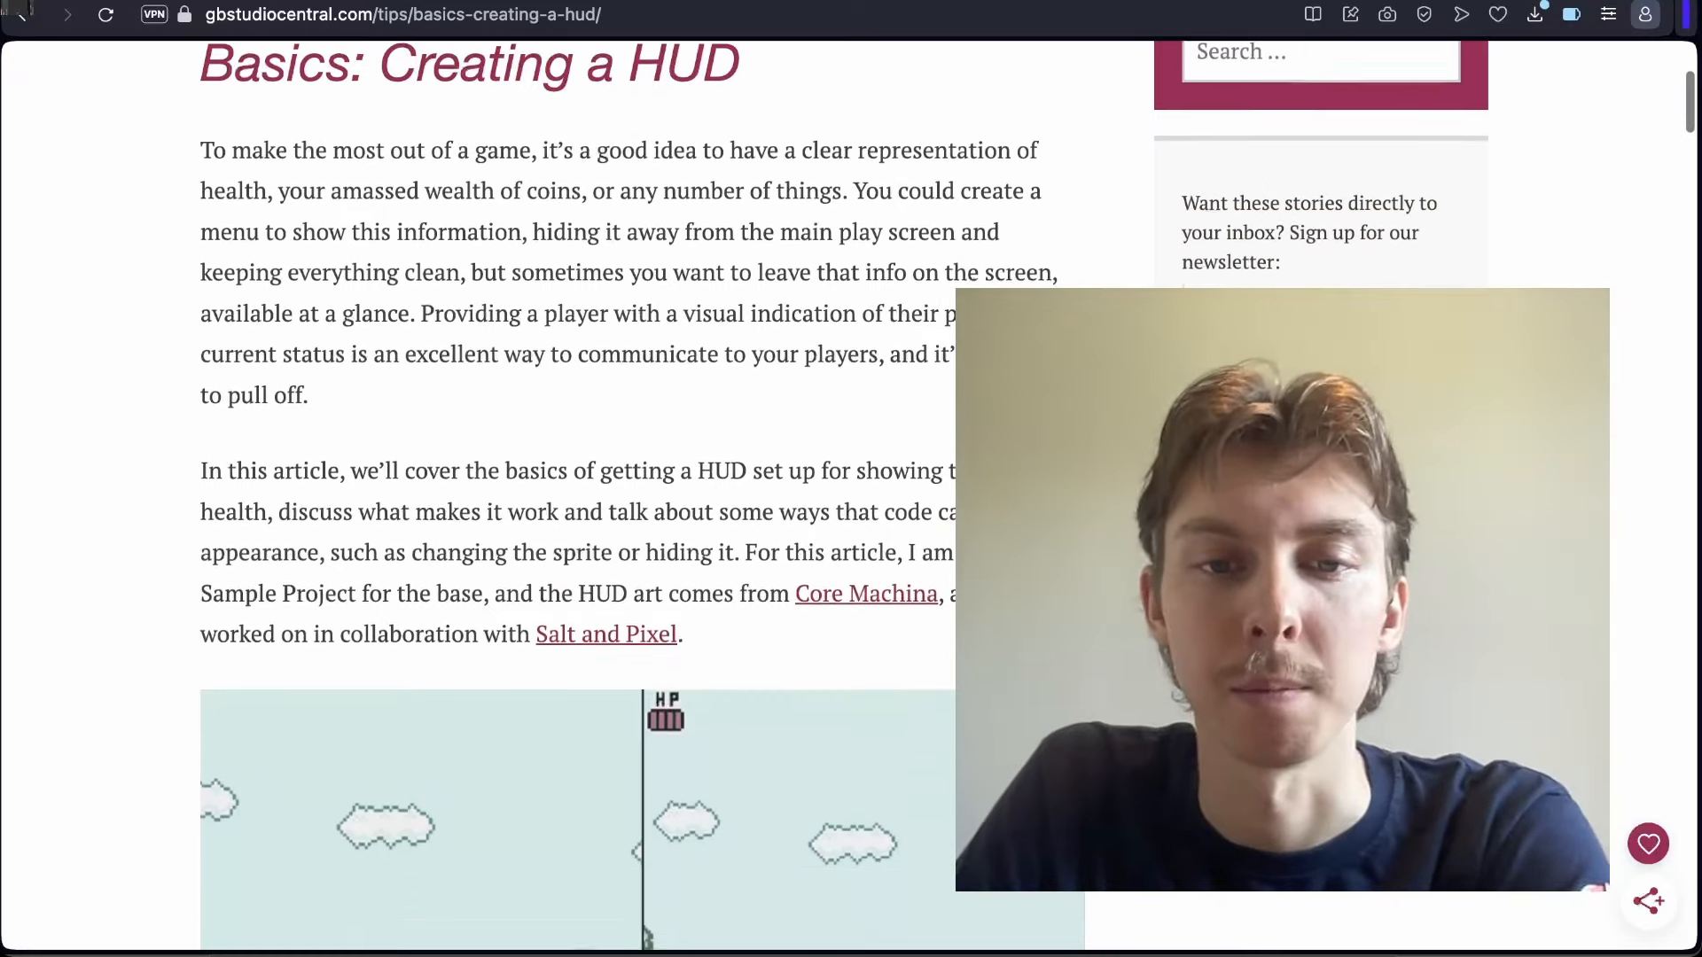
scroll(584, 532, "down", 8)
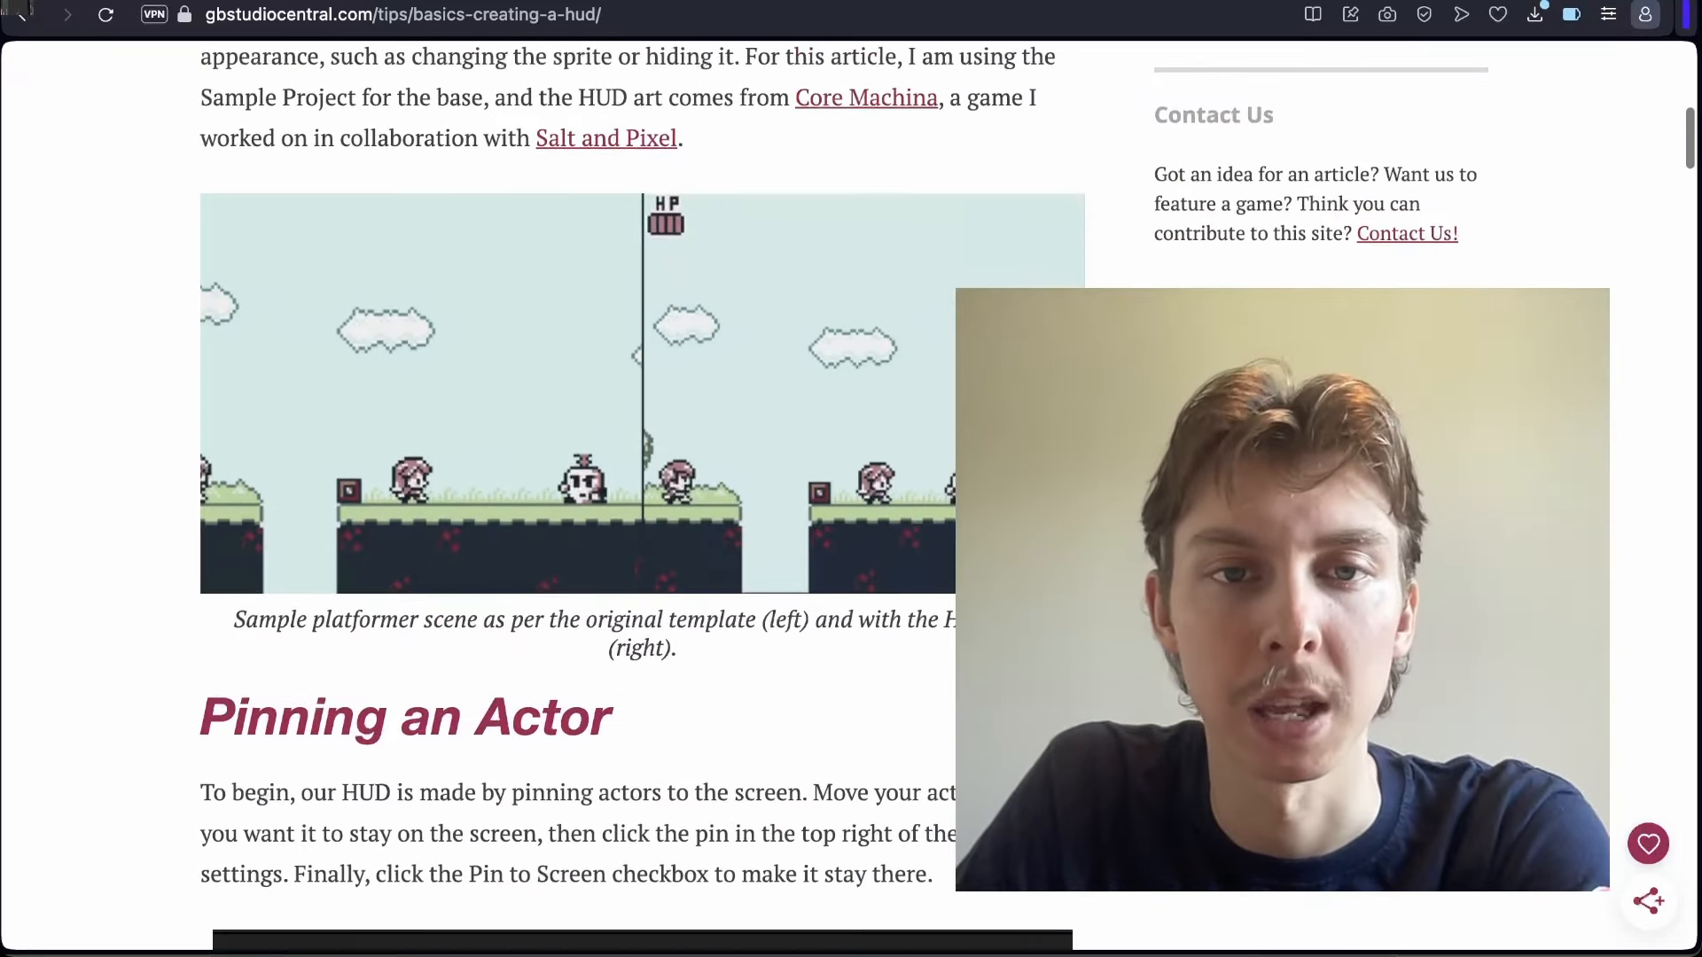
Return to the HUD search results, open "Creating A Tile Based HUD", and read up to the Path to Sample Town background example
left_click(21, 14)
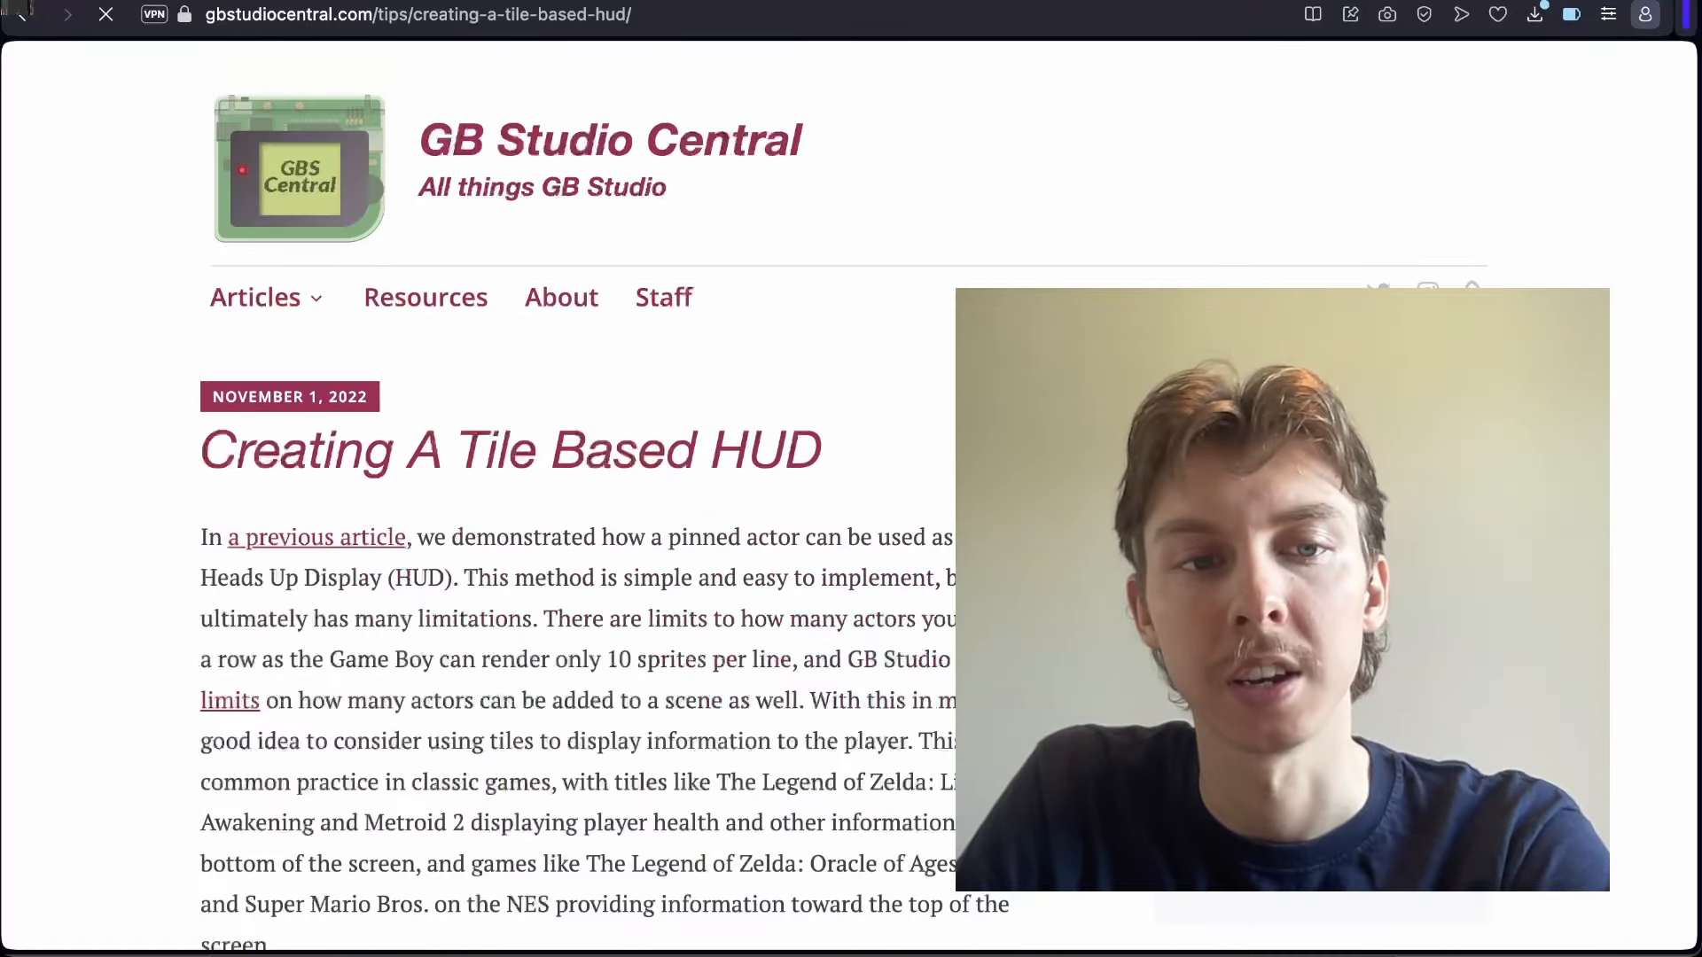
scroll(576, 531, "down", 10)
scroll(576, 497, "up", 1)
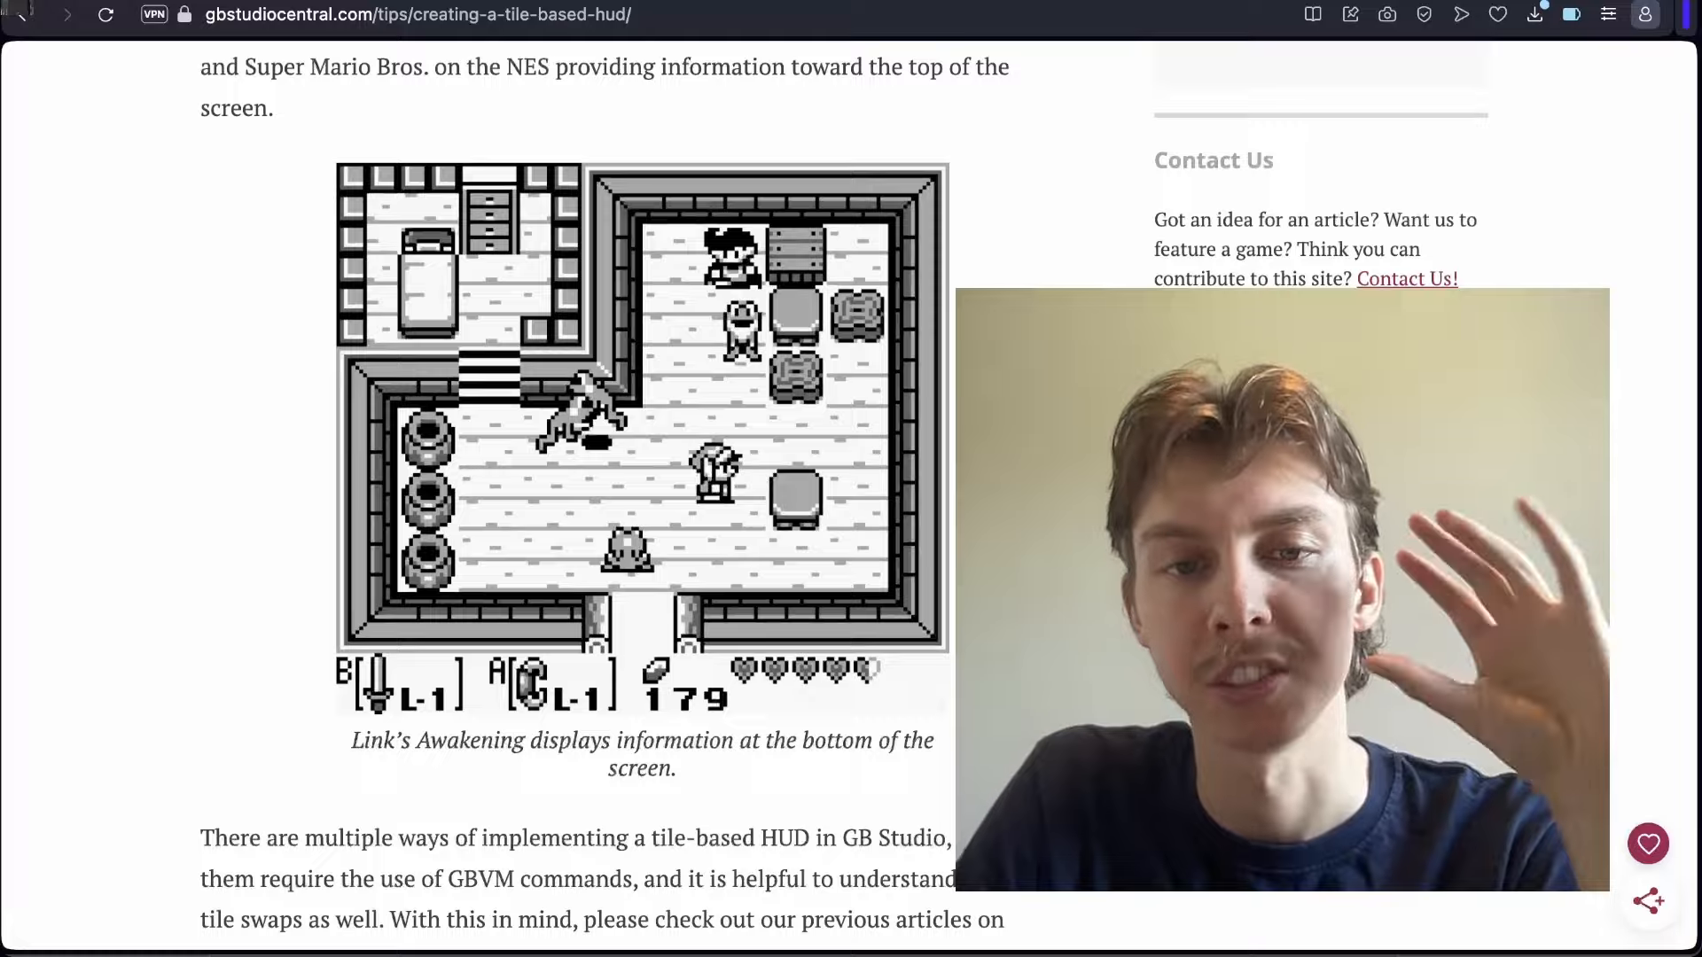
scroll(576, 496, "down", 15)
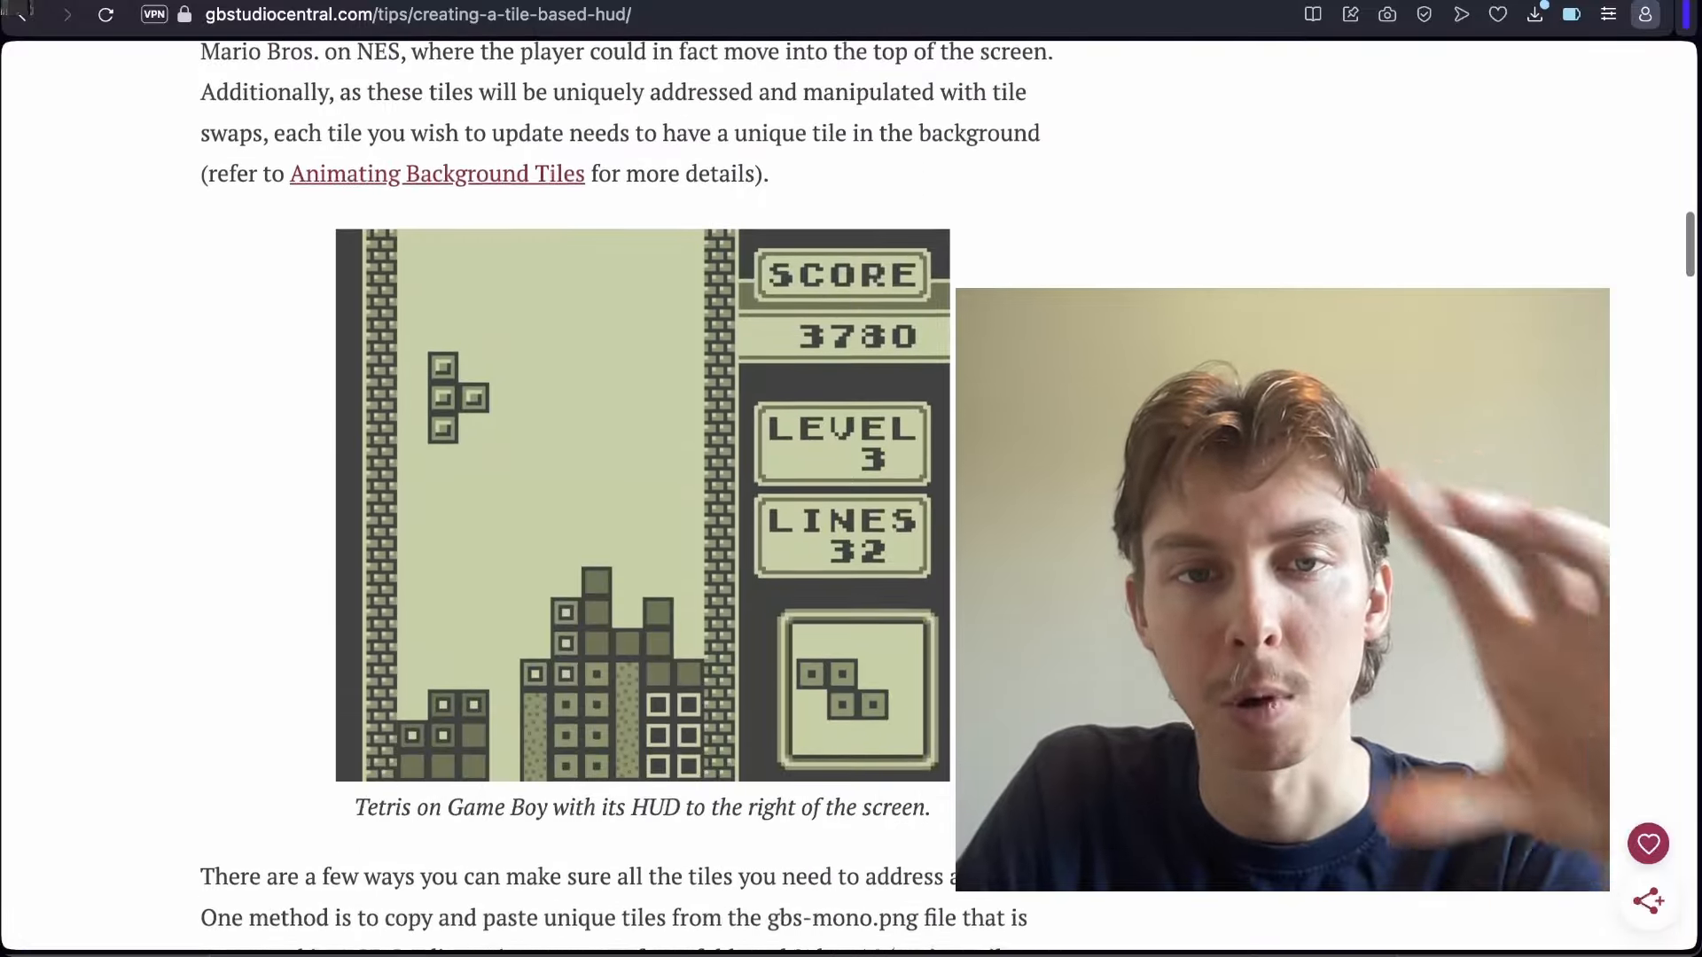
scroll(576, 497, "up", 7)
scroll(576, 497, "down", 20)
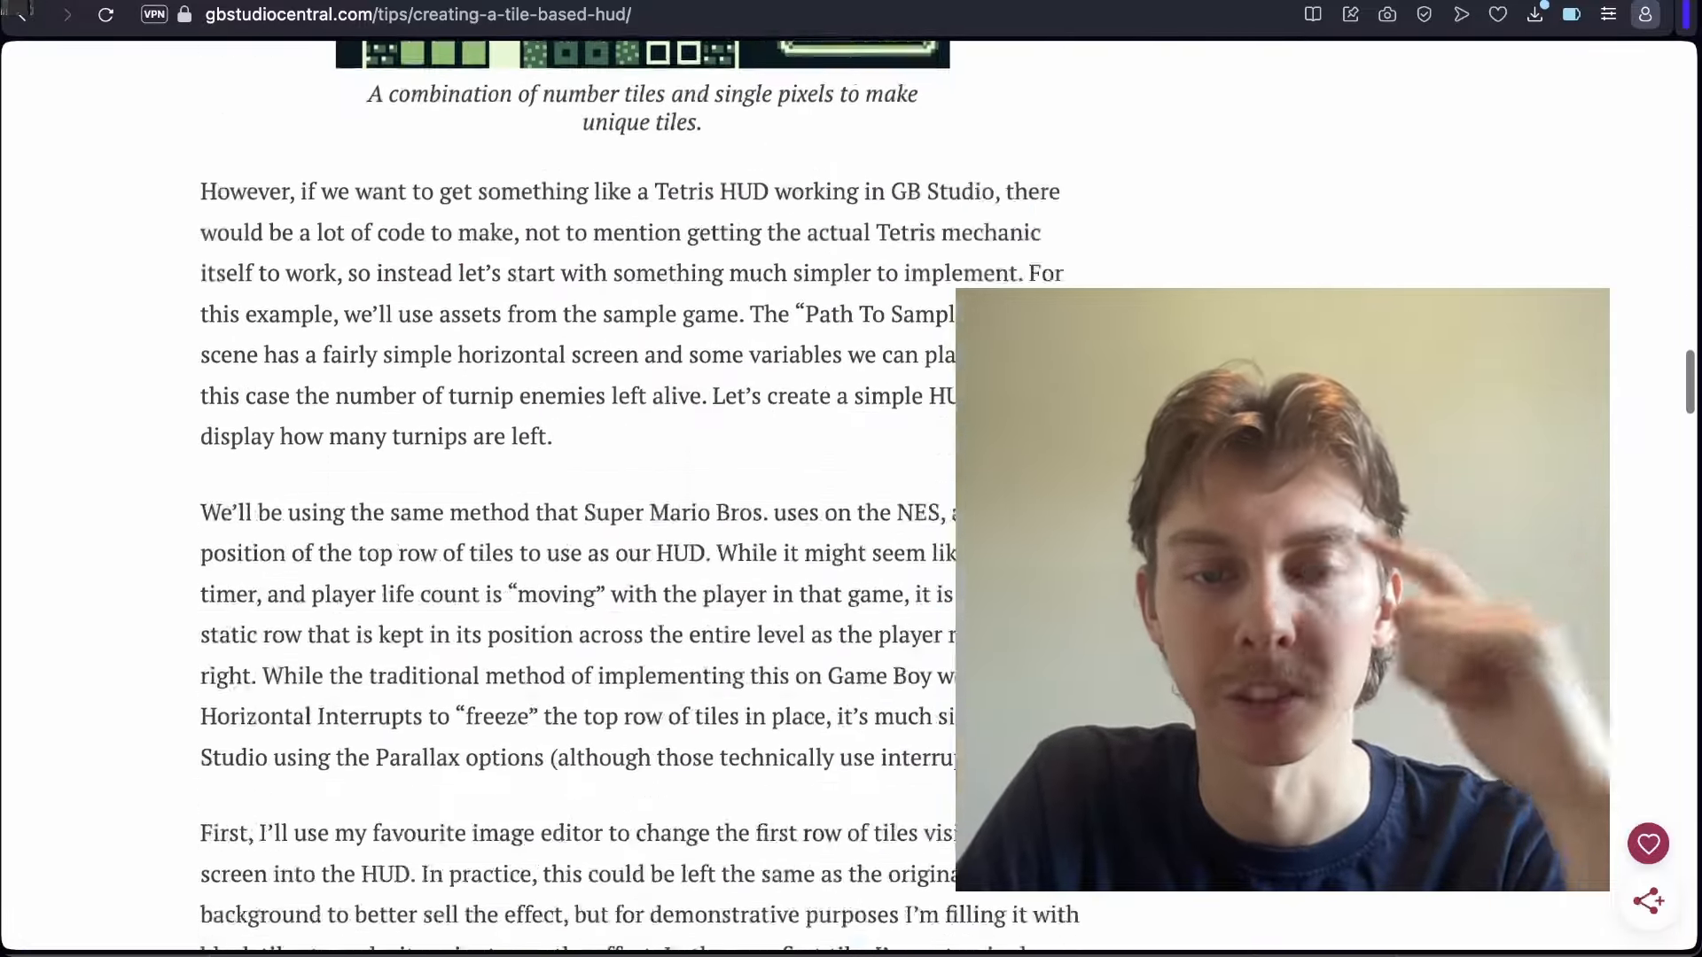
scroll(576, 497, "down", 5)
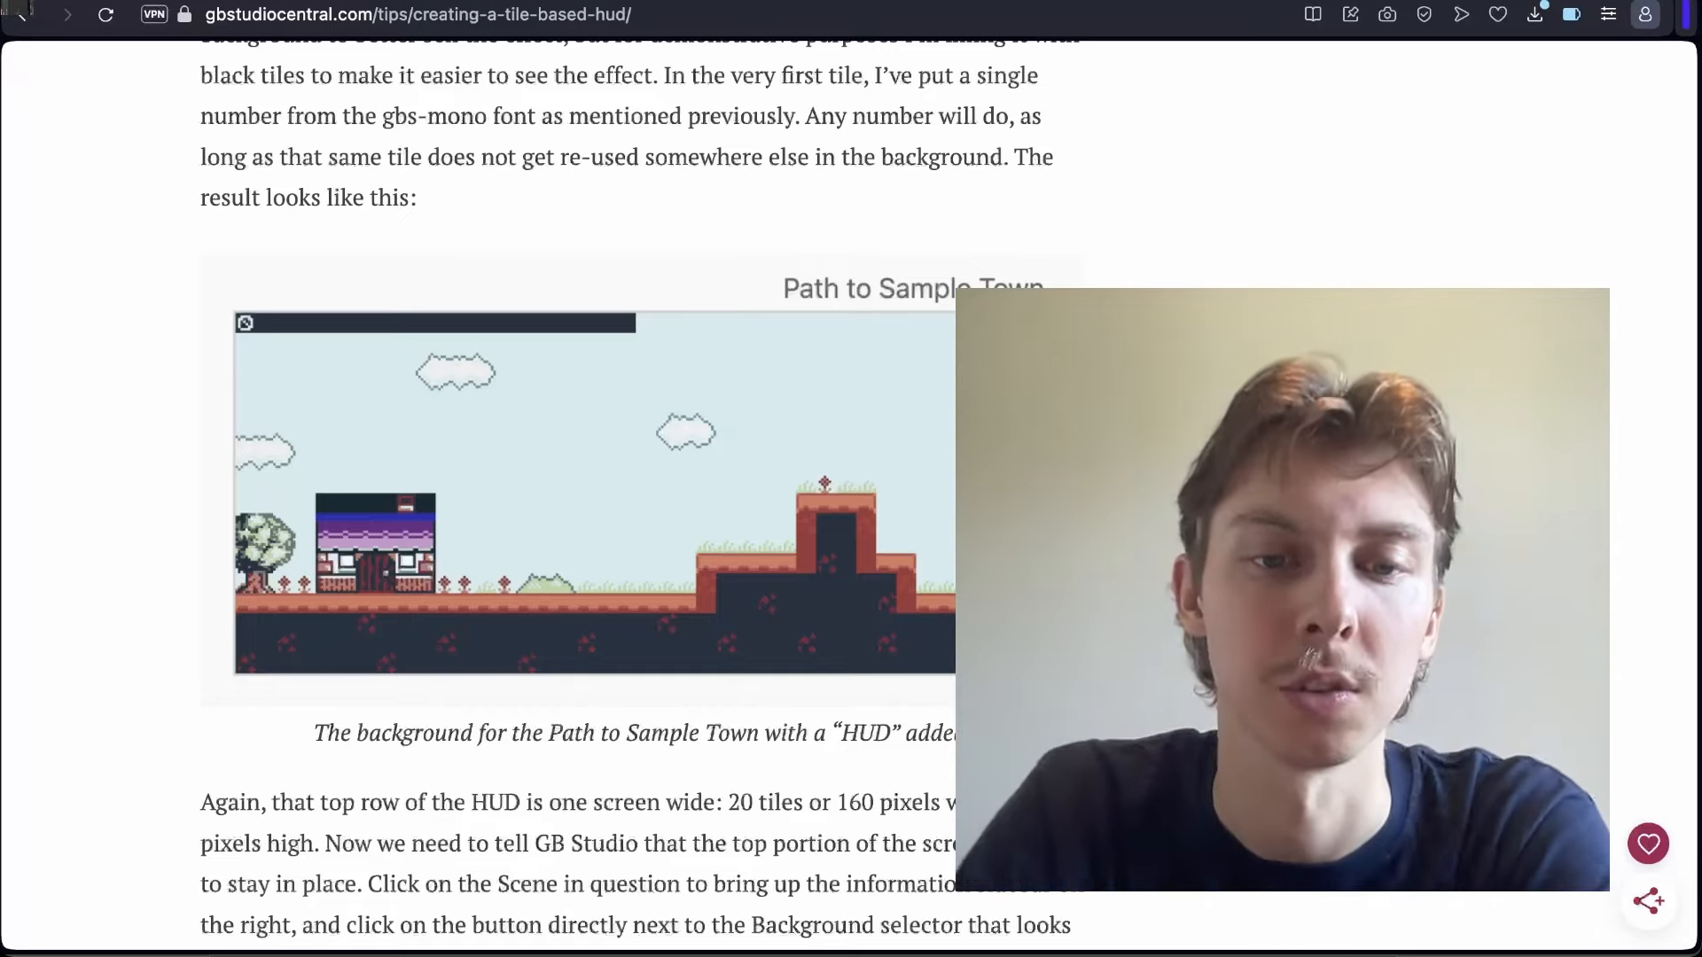
scroll(567, 496, "down", 5)
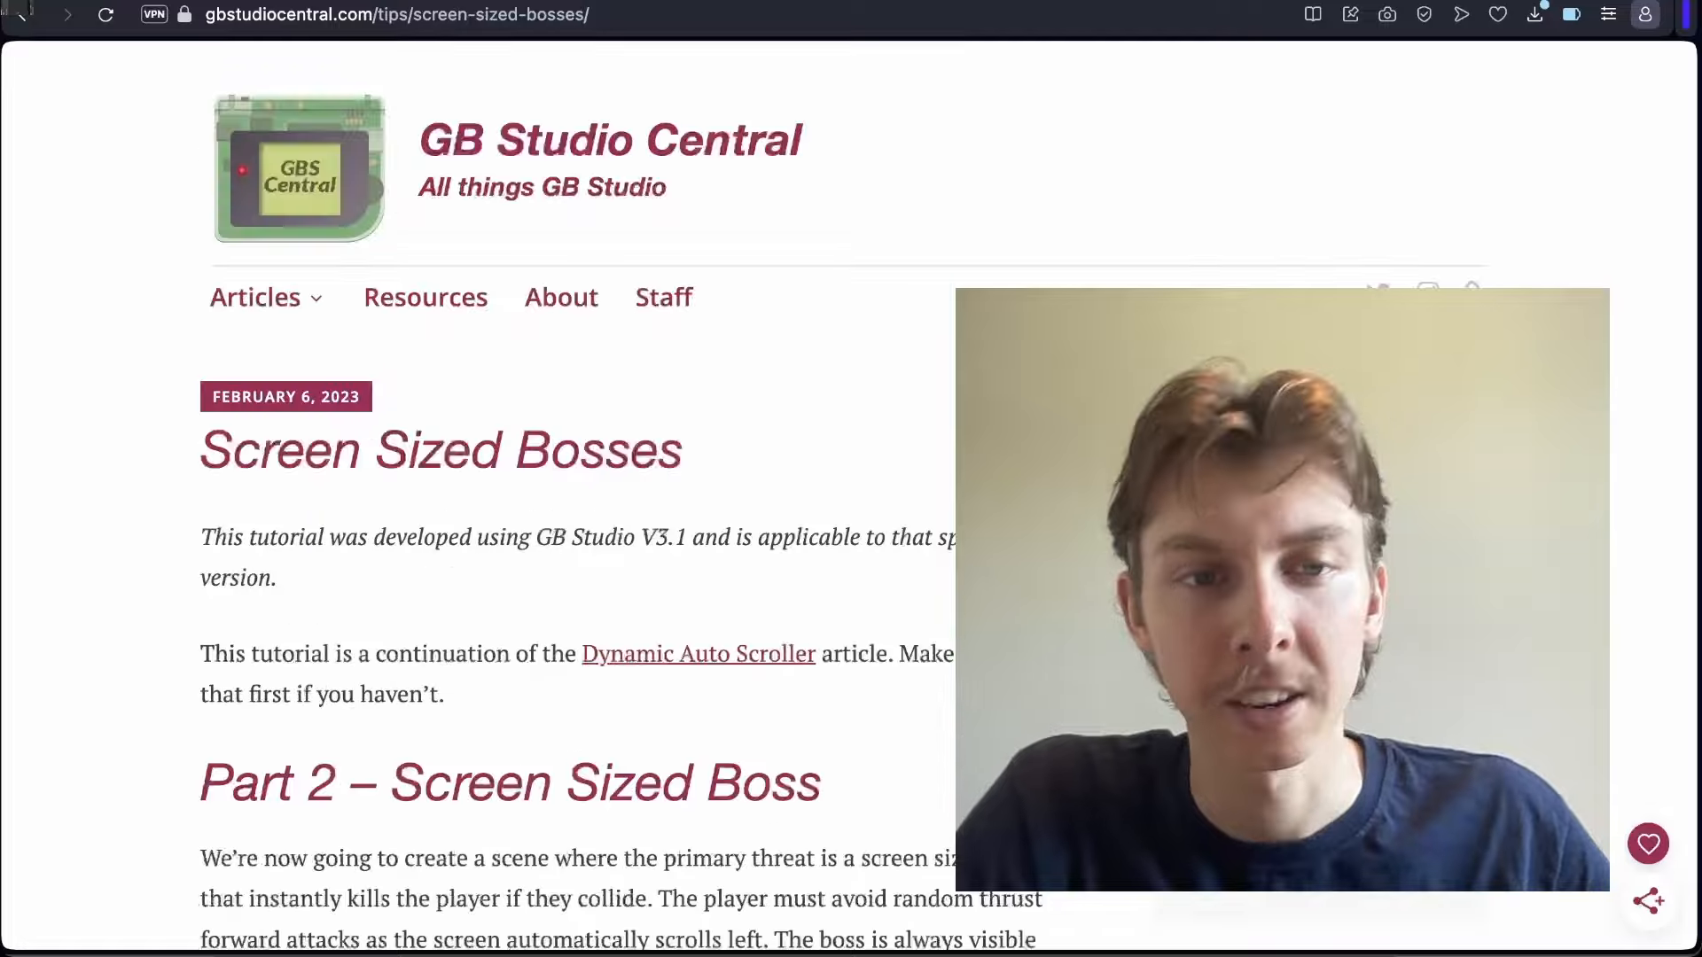
Read the "Screen Sized Bosses" article's section and example on copying background tiles to the overlay with VM_OVERLAY_SET_SUBMAP
scroll(576, 496, "down", 15)
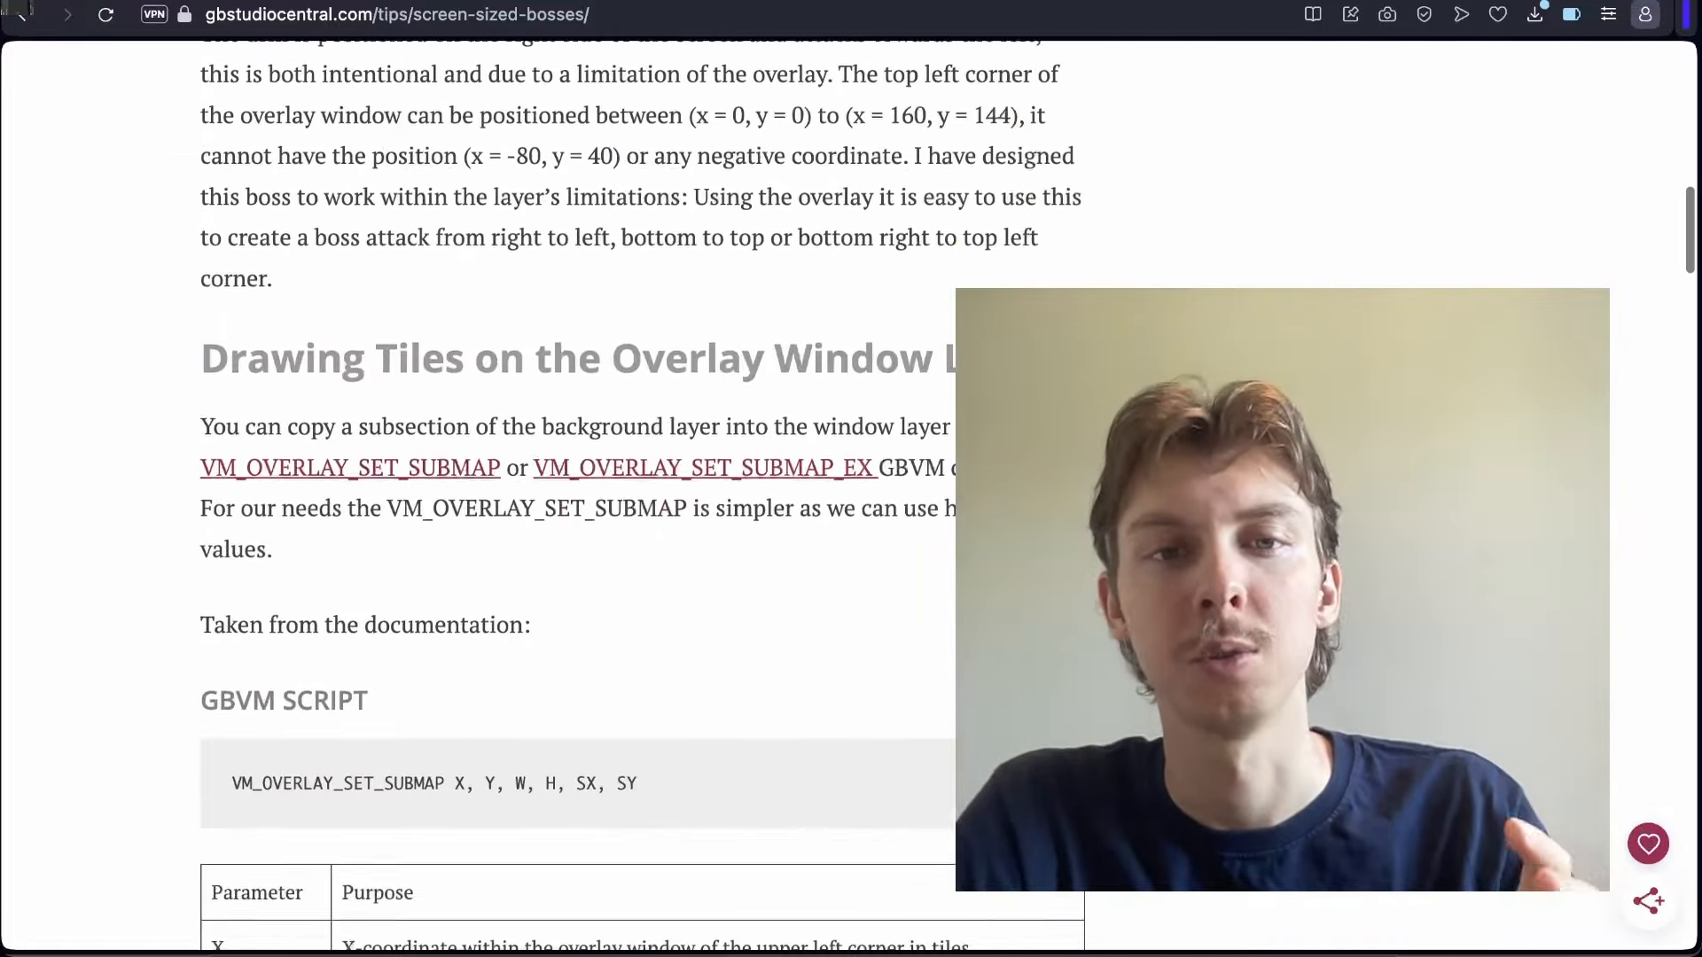
scroll(576, 496, "down", 12)
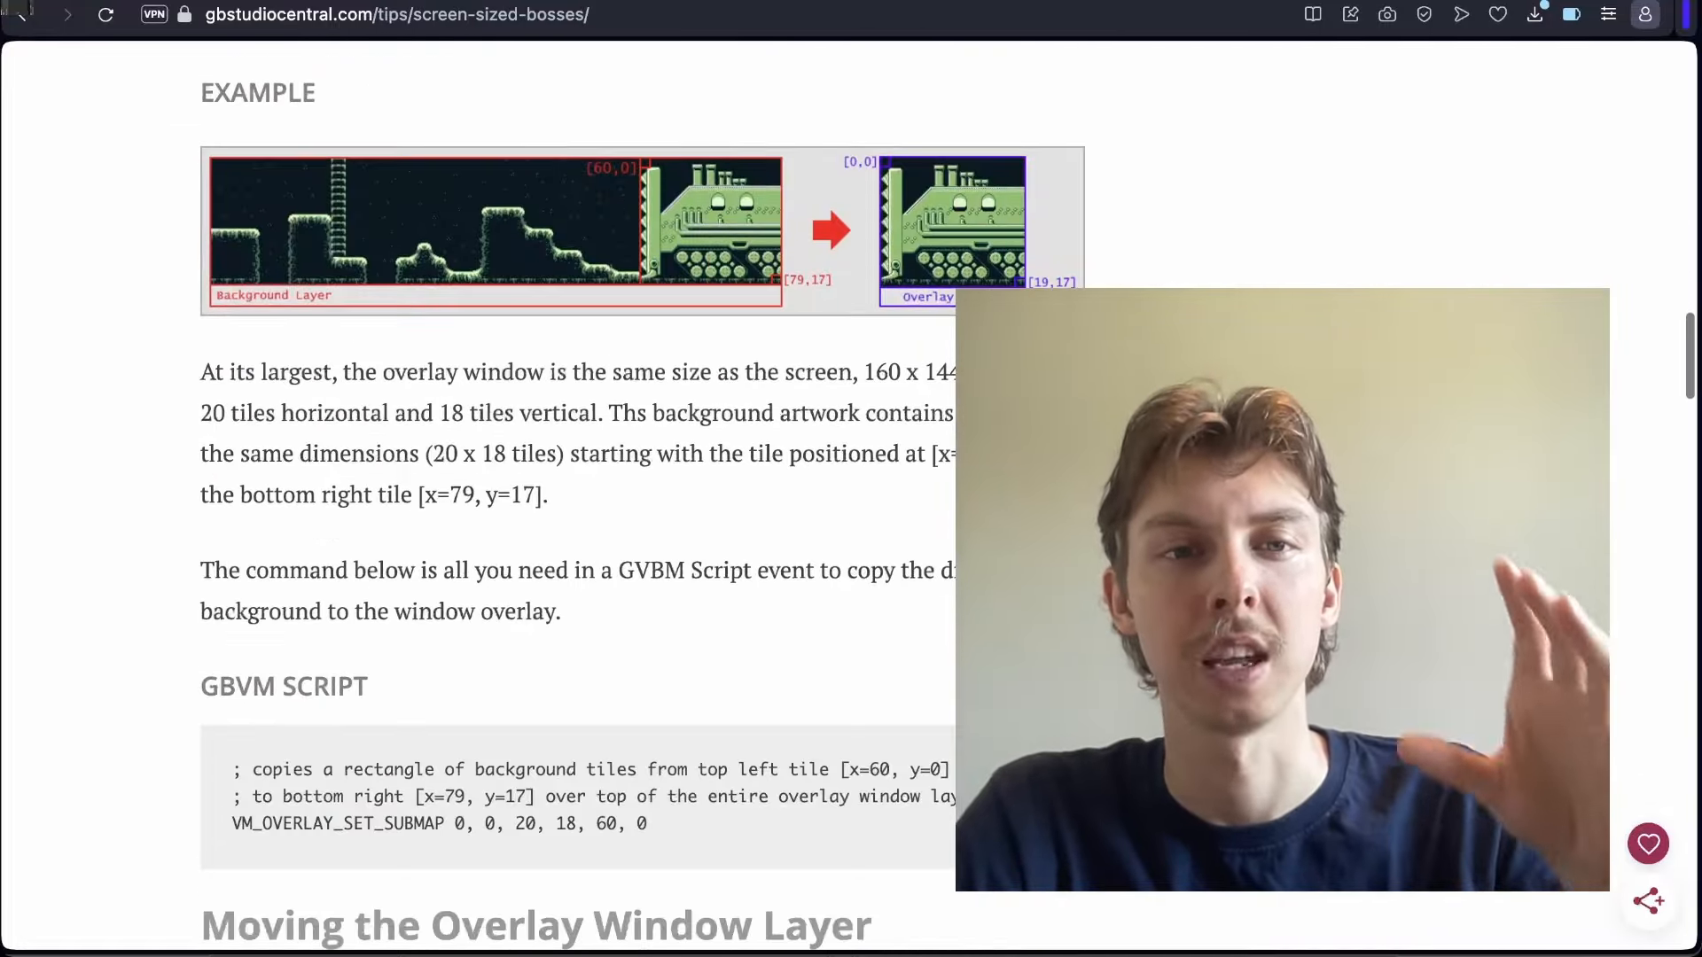
scroll(576, 496, "up", 1)
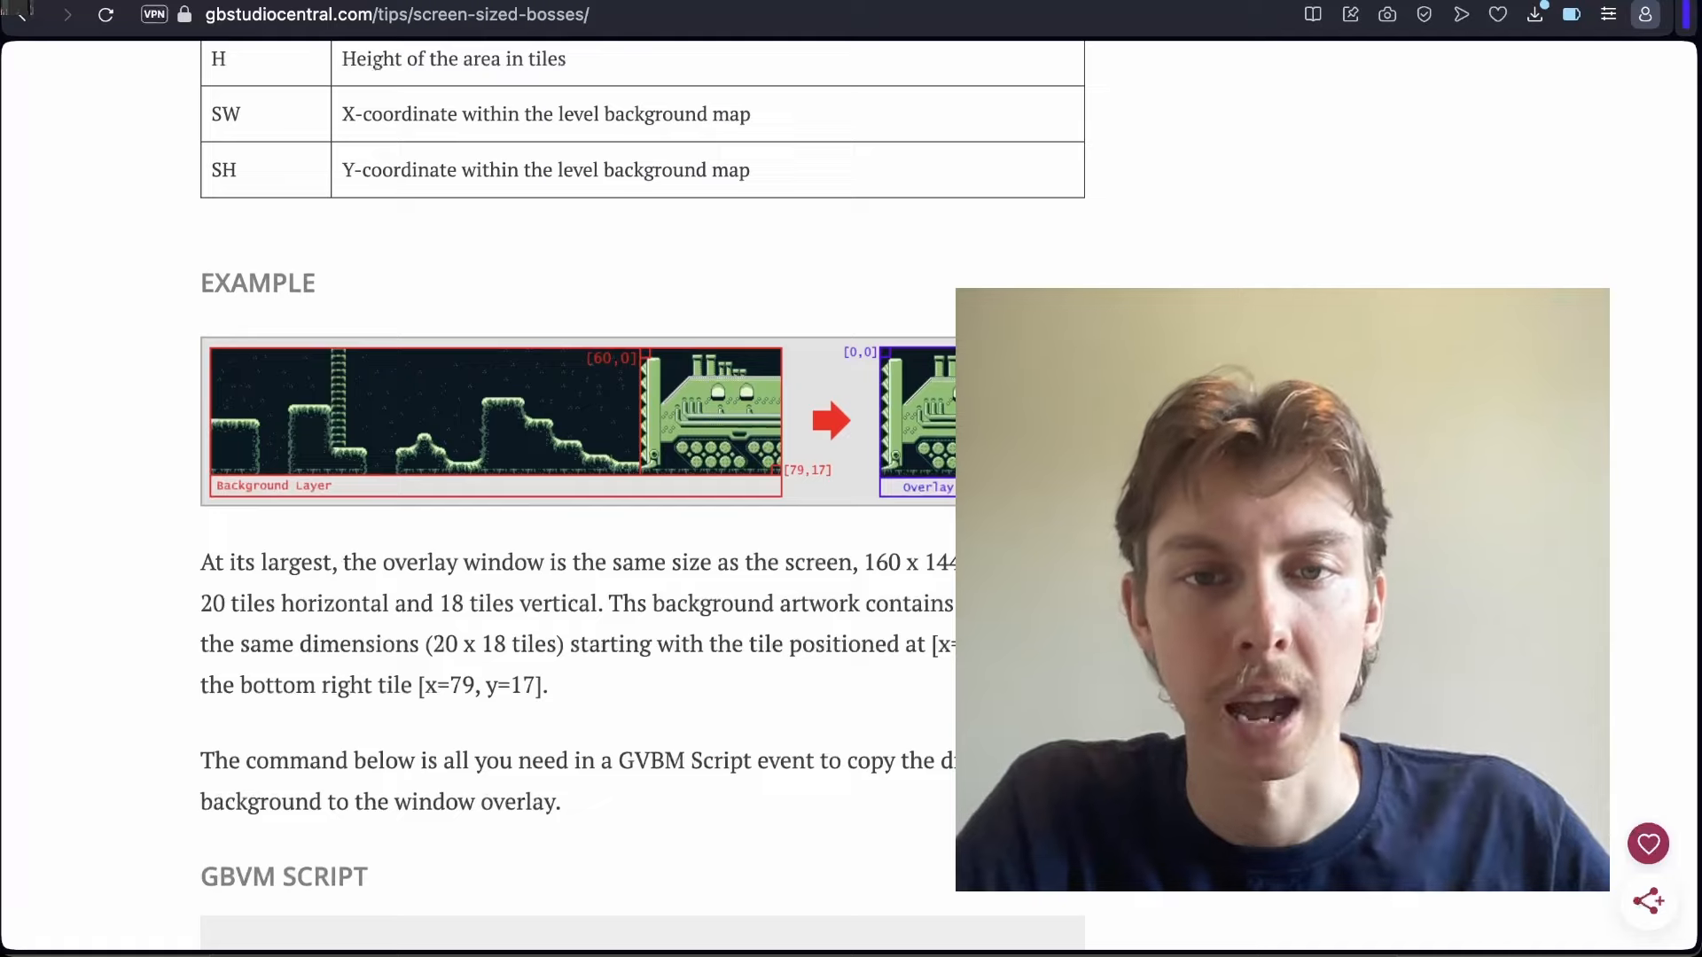
scroll(576, 496, "up", 1)
scroll(576, 496, "down", 1)
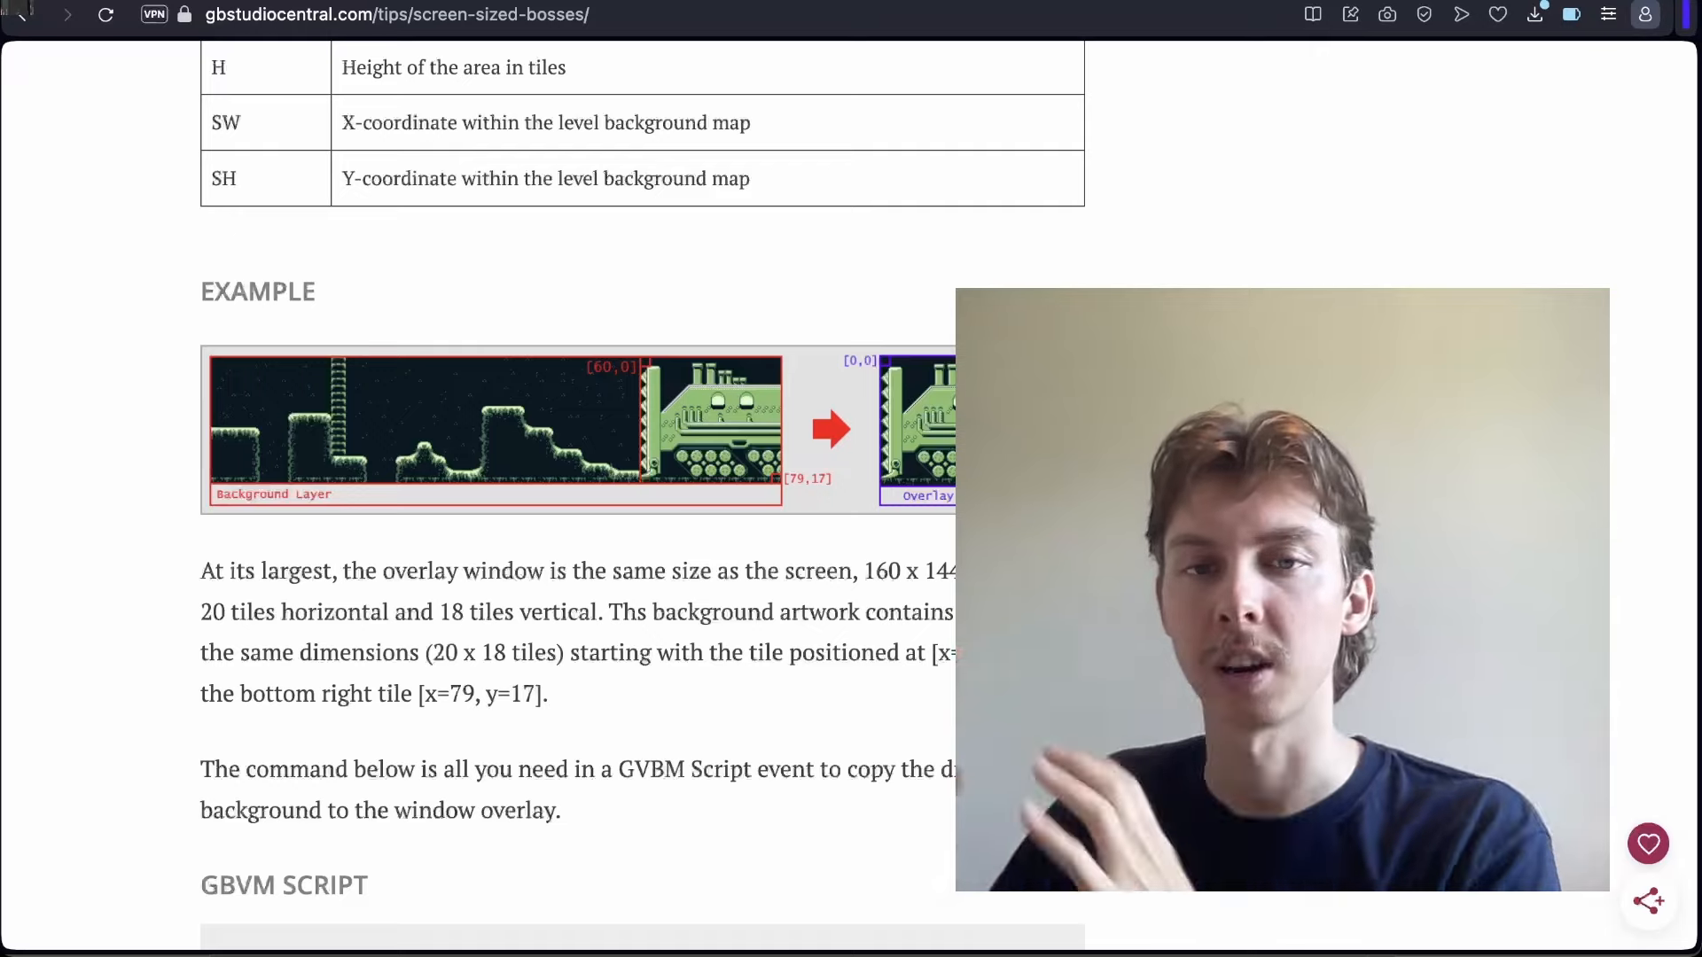
scroll(576, 496, "down", 2)
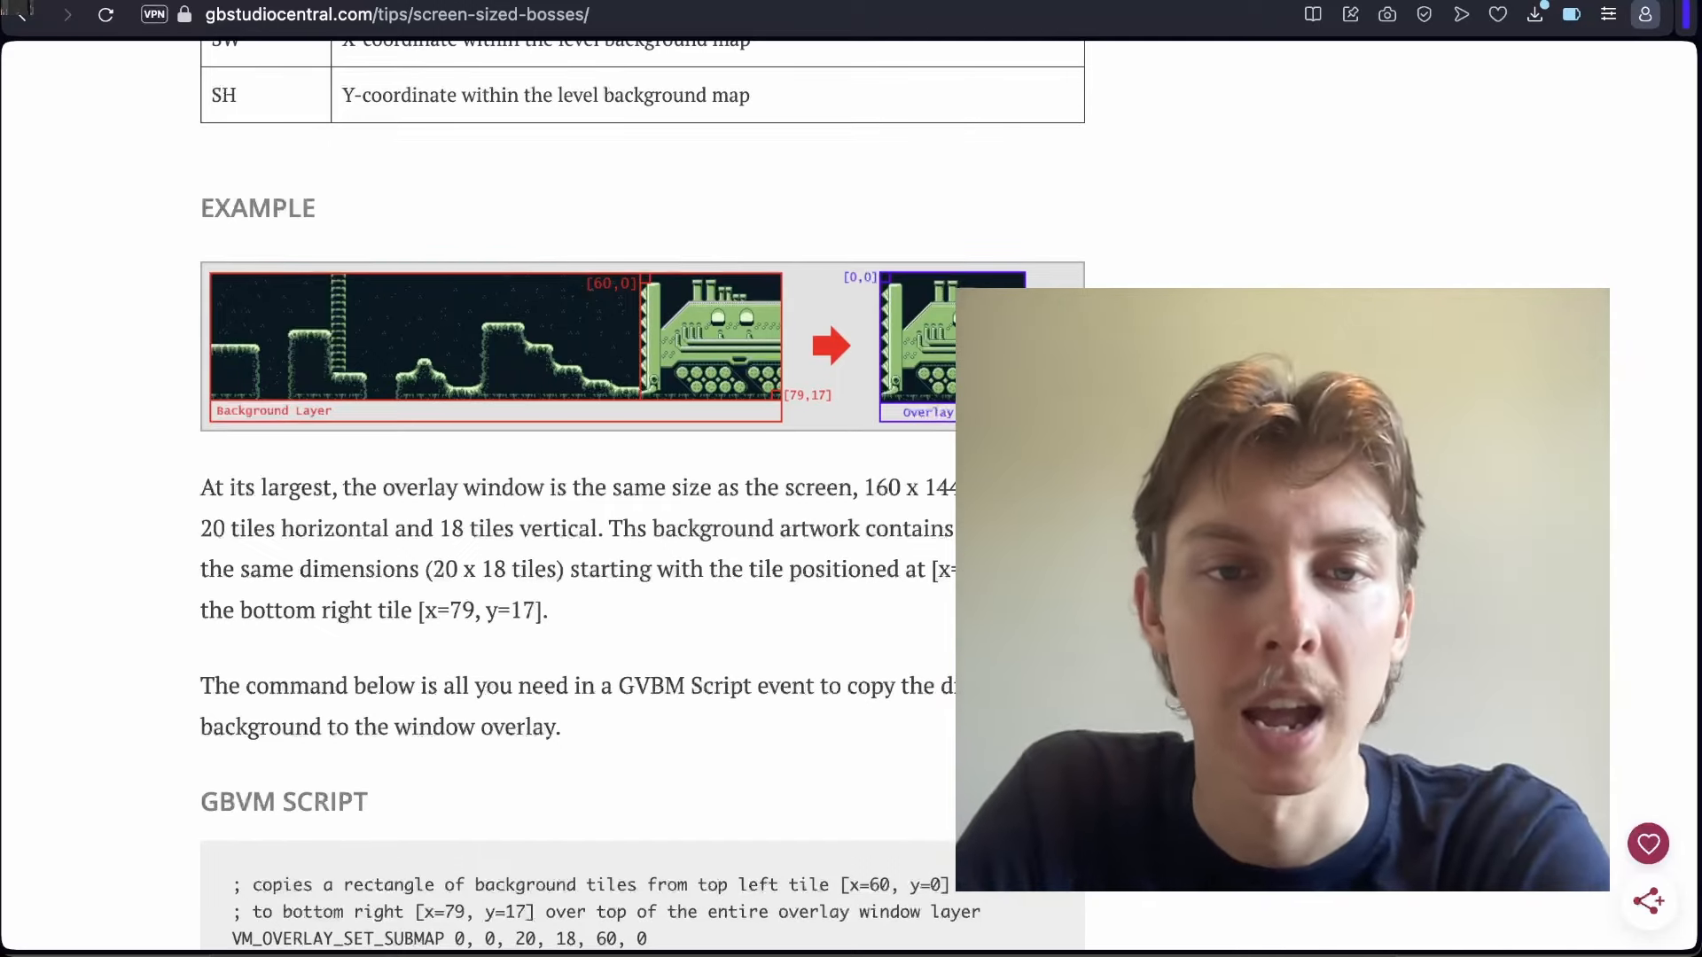
scroll(642, 497, "down", 1)
scroll(643, 496, "up", 2)
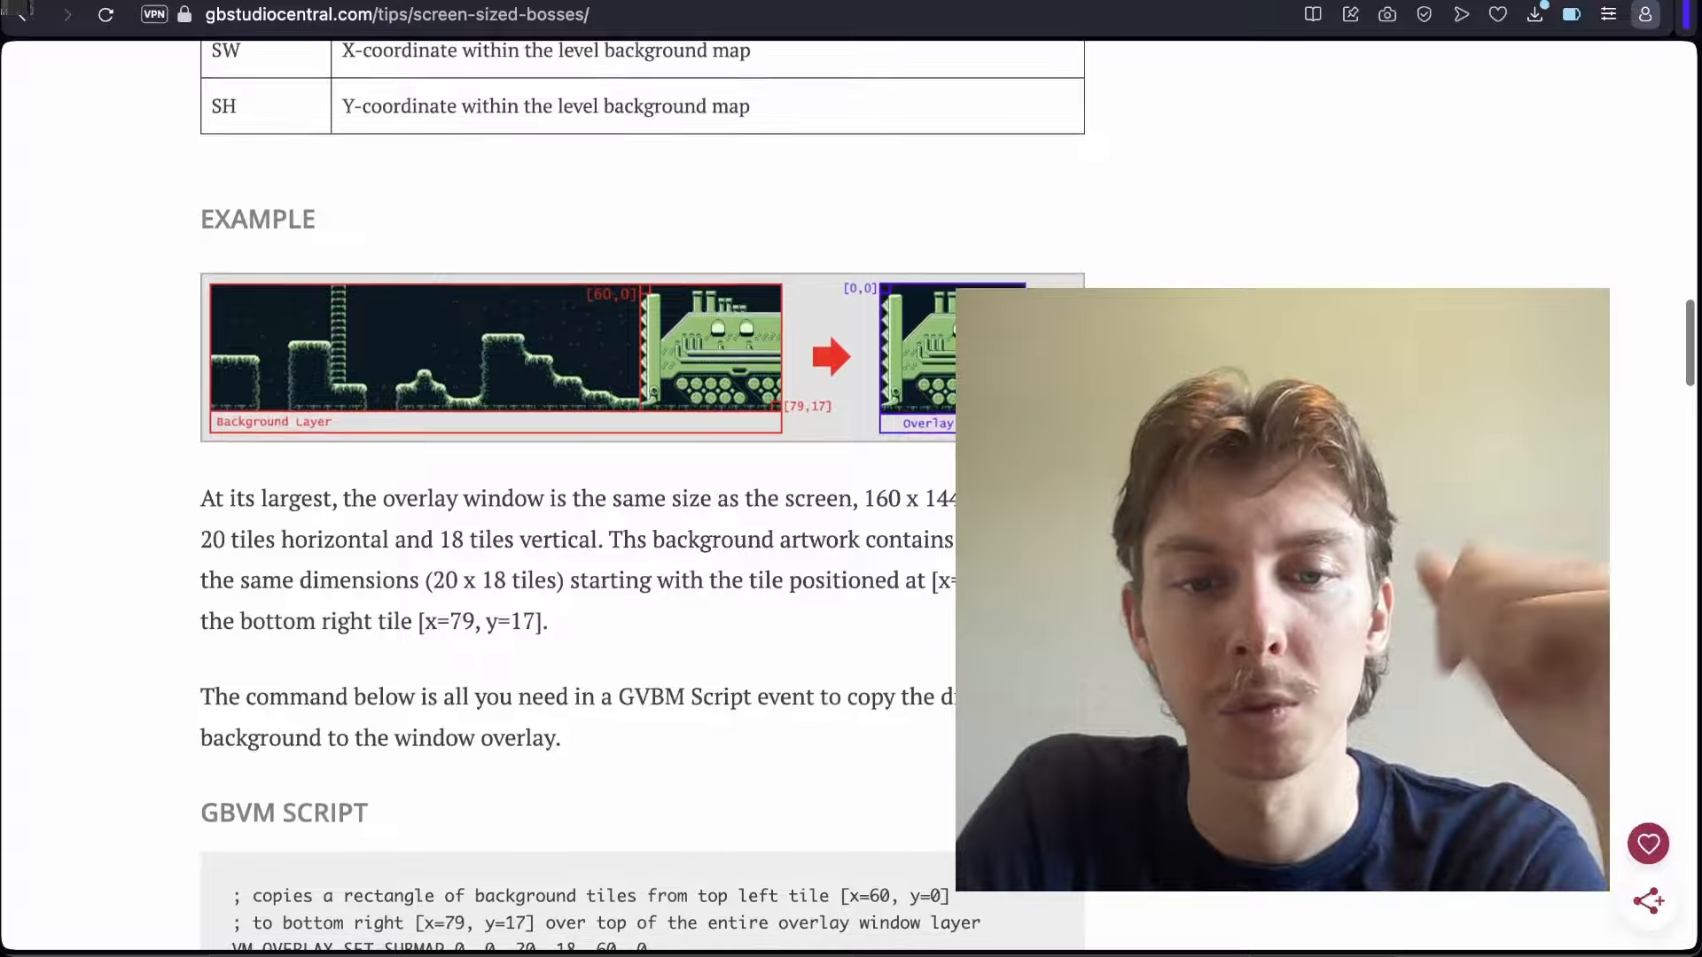
Skim the collision boundary box section and review the GBVM script for moving the overlay window layer
scroll(643, 496, "down", 20)
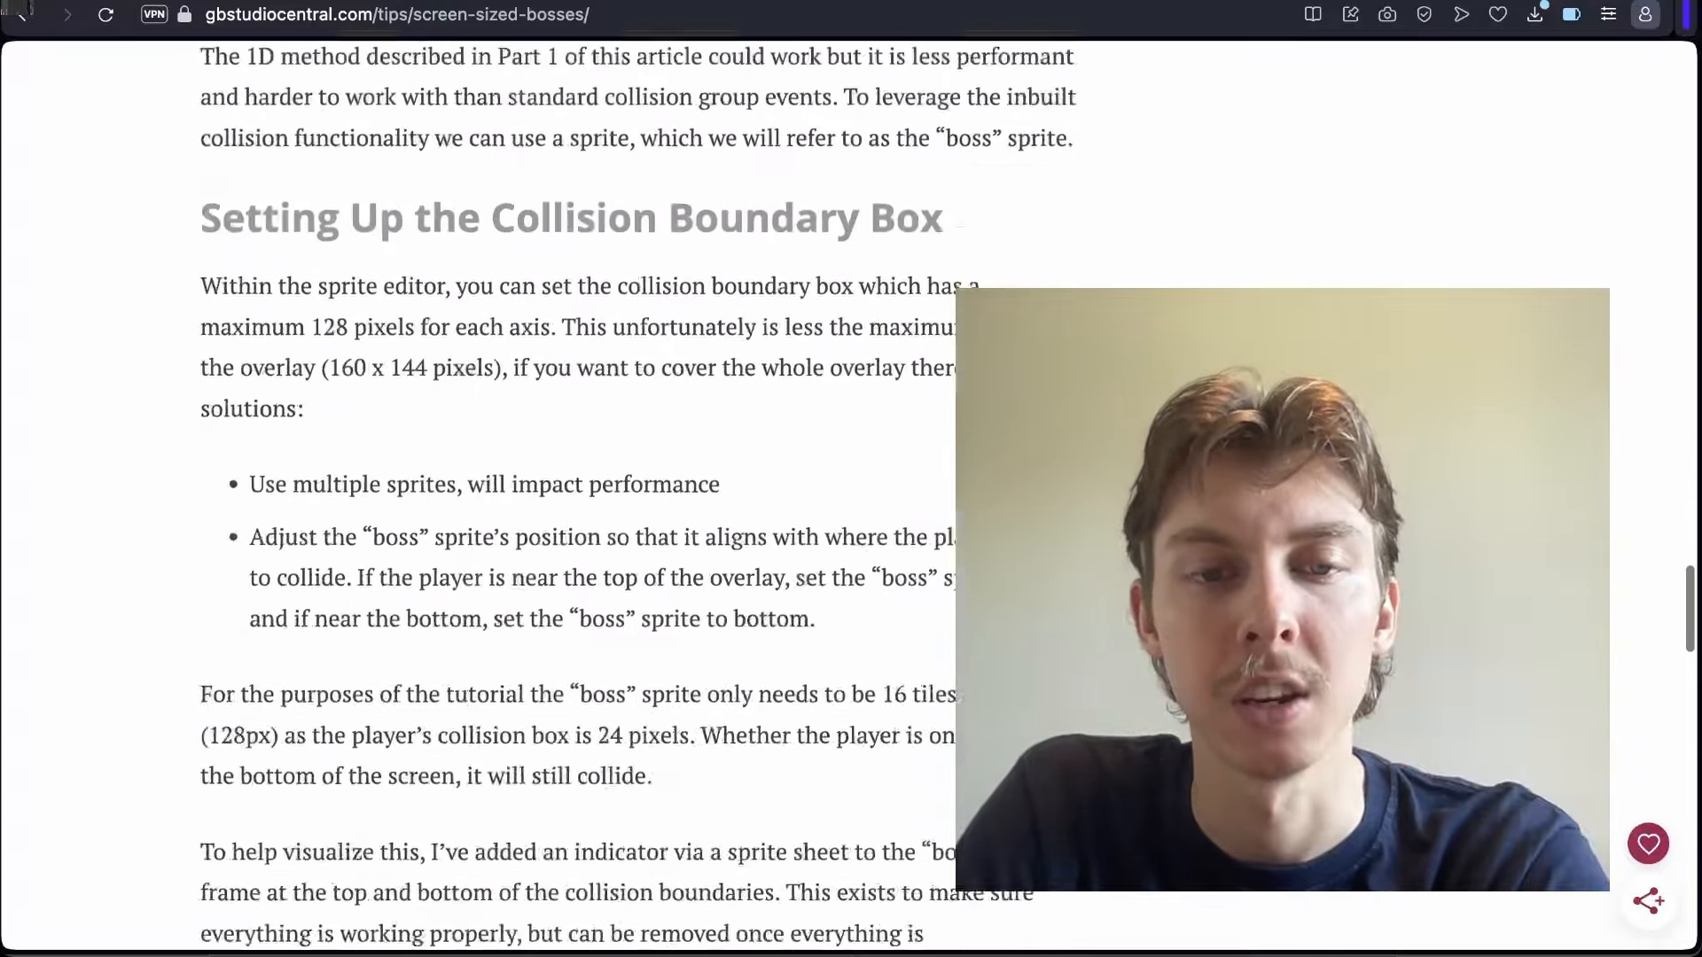
scroll(643, 497, "down", 8)
scroll(642, 497, "up", 20)
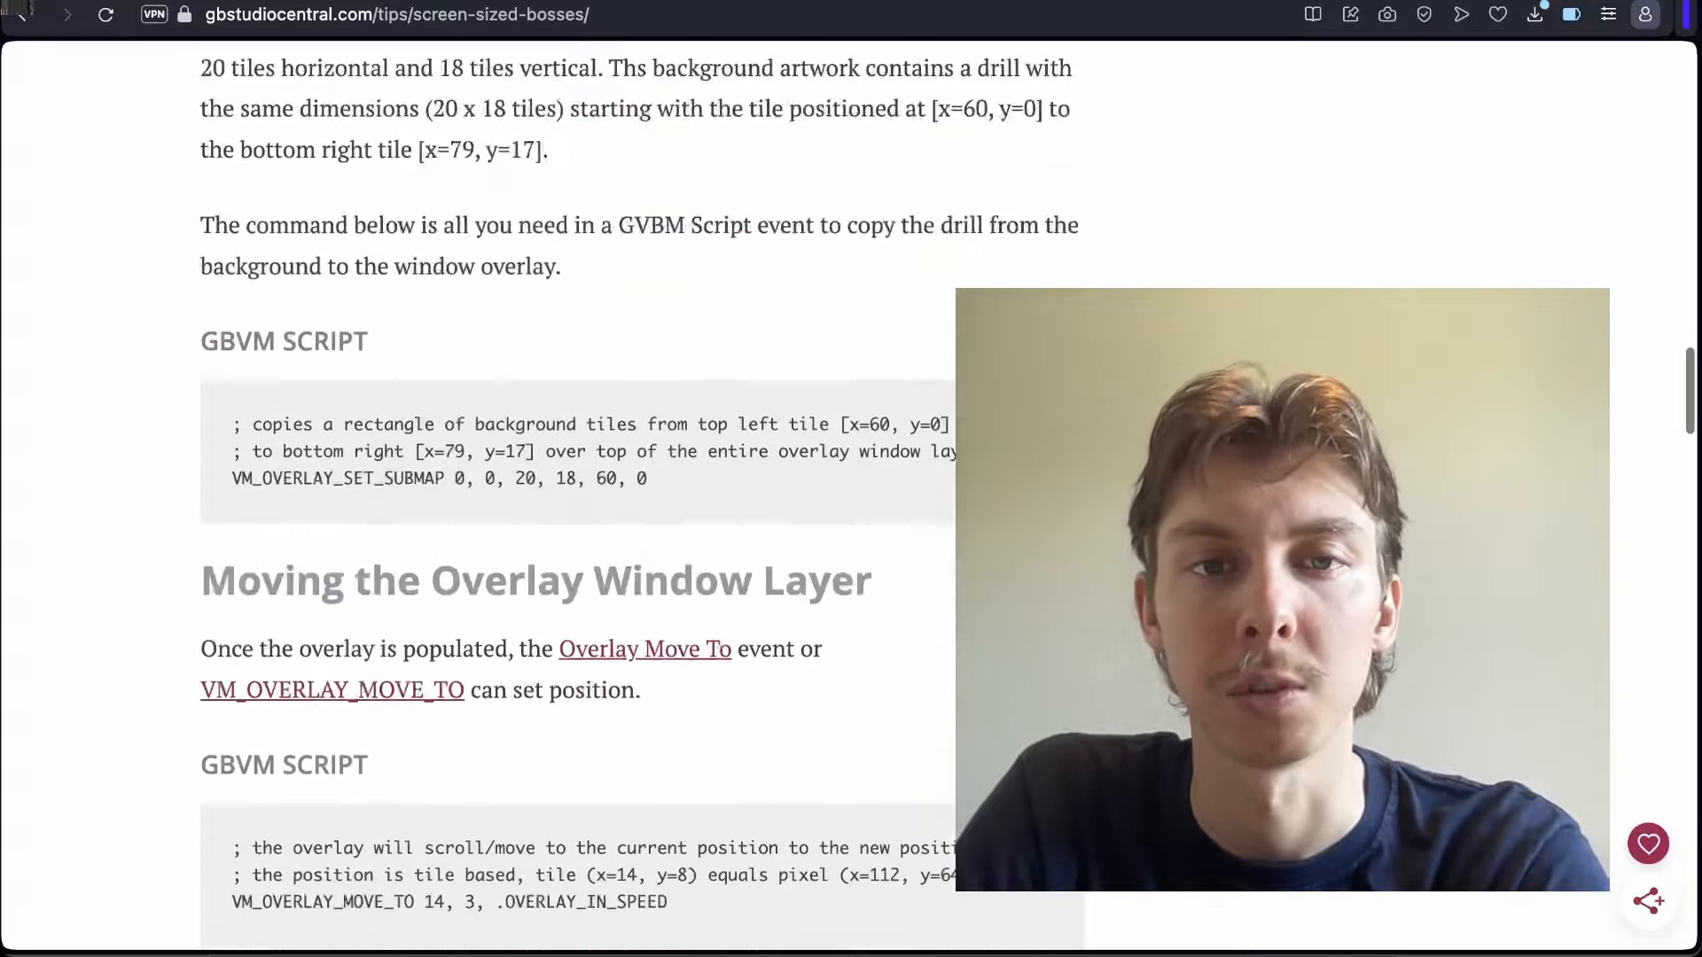
Reread the Screen Sized Bosses article from its introduction through the overlay limitations to the background-to-overlay copy example
scroll(643, 496, "up", 20)
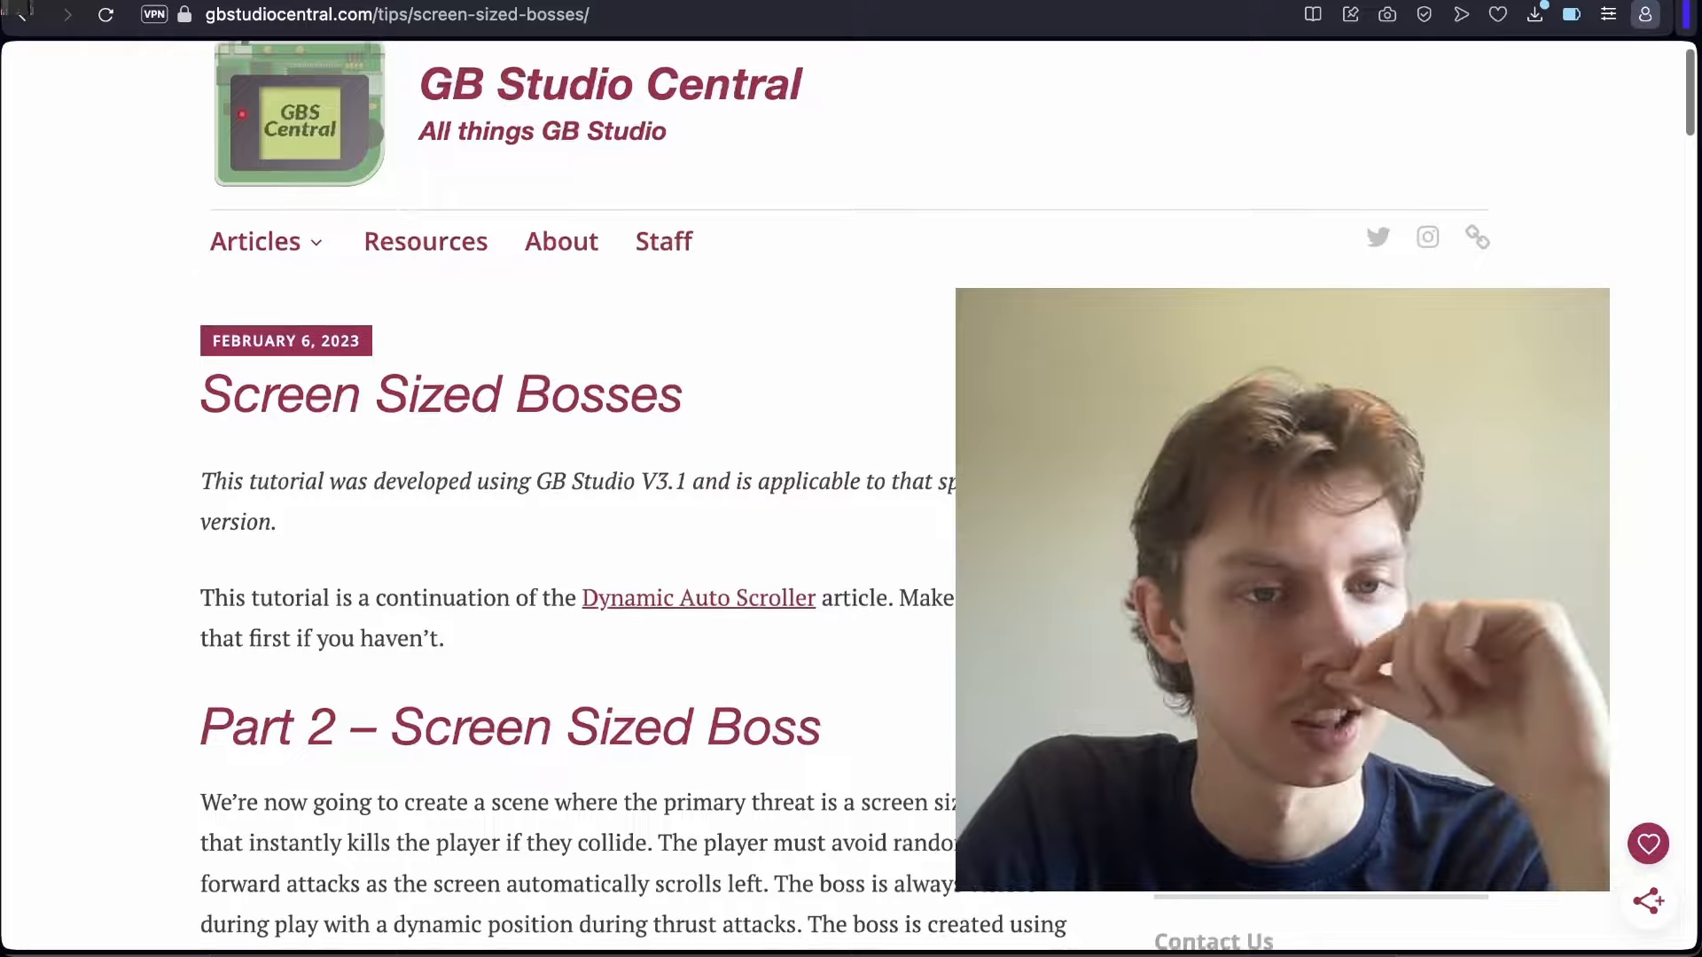
scroll(642, 496, "down", 13)
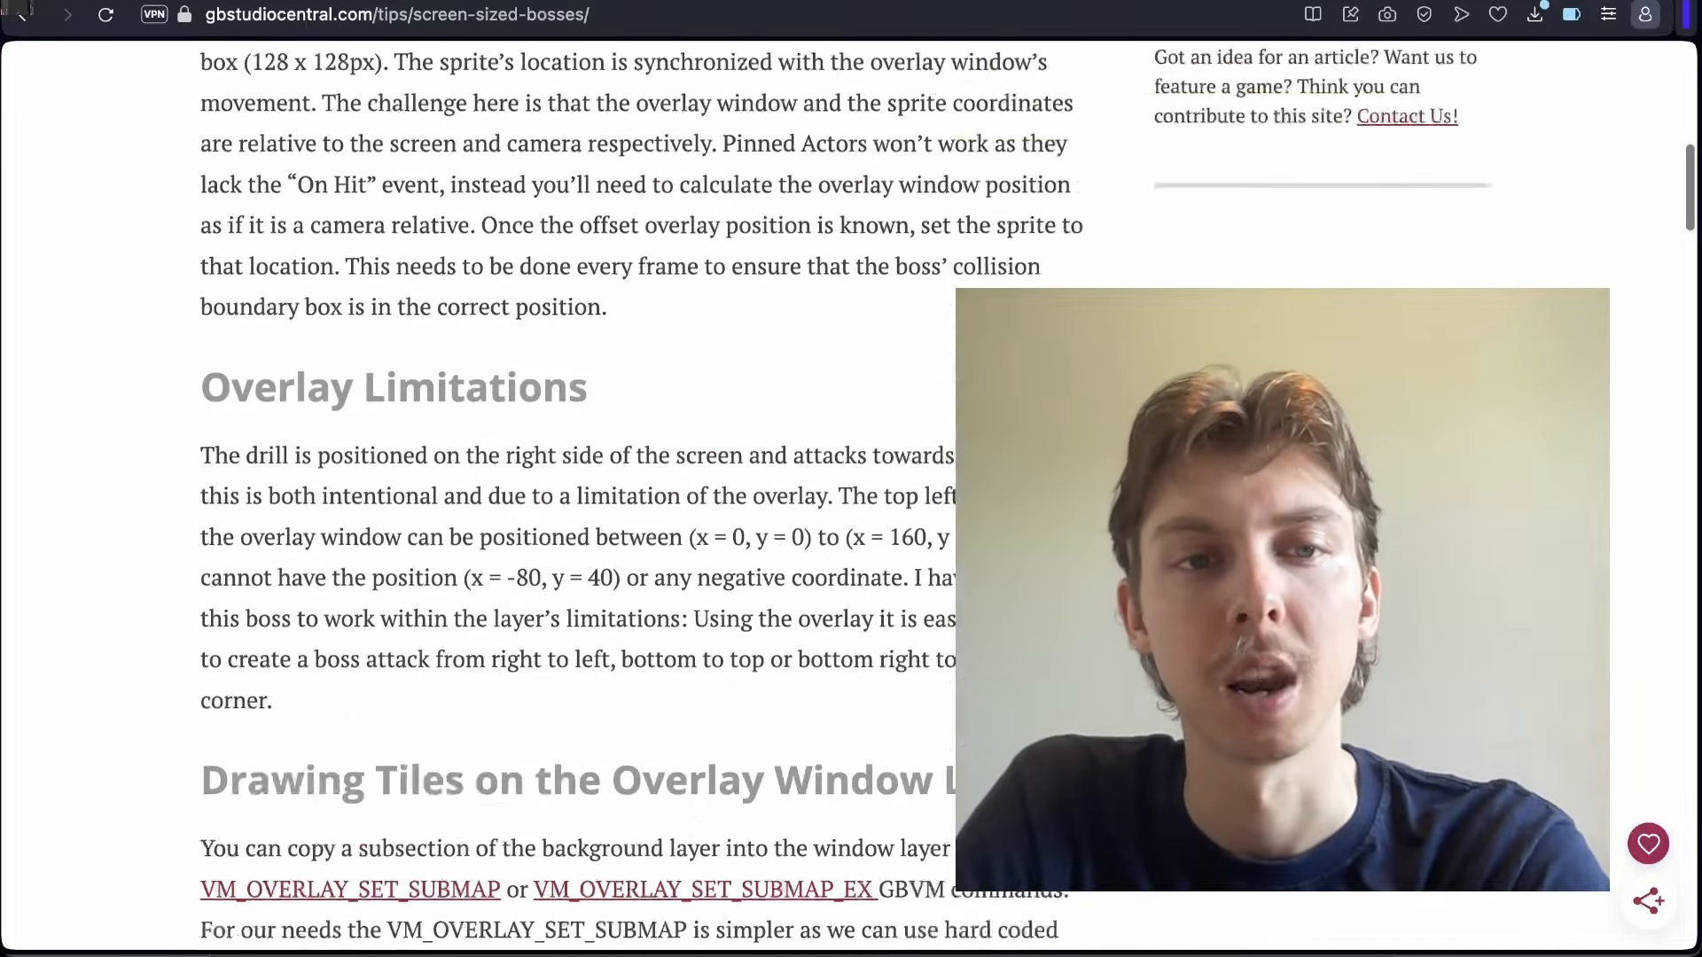
scroll(642, 496, "down", 15)
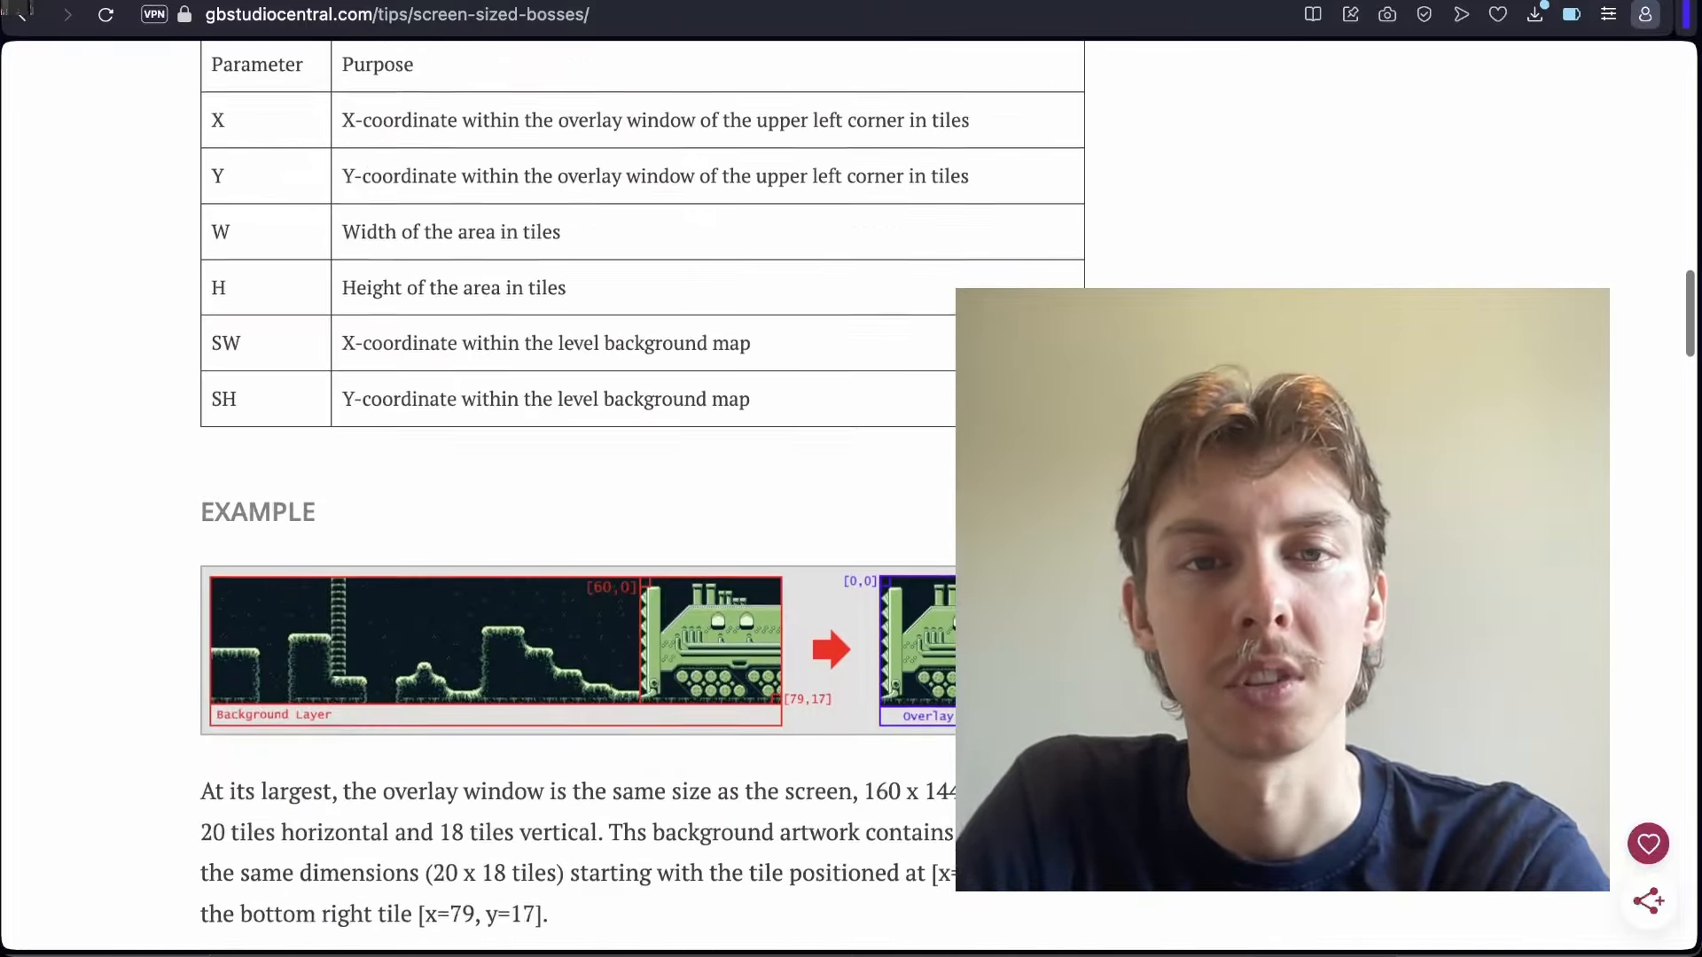
scroll(643, 496, "down", 1)
scroll(643, 496, "down", 4)
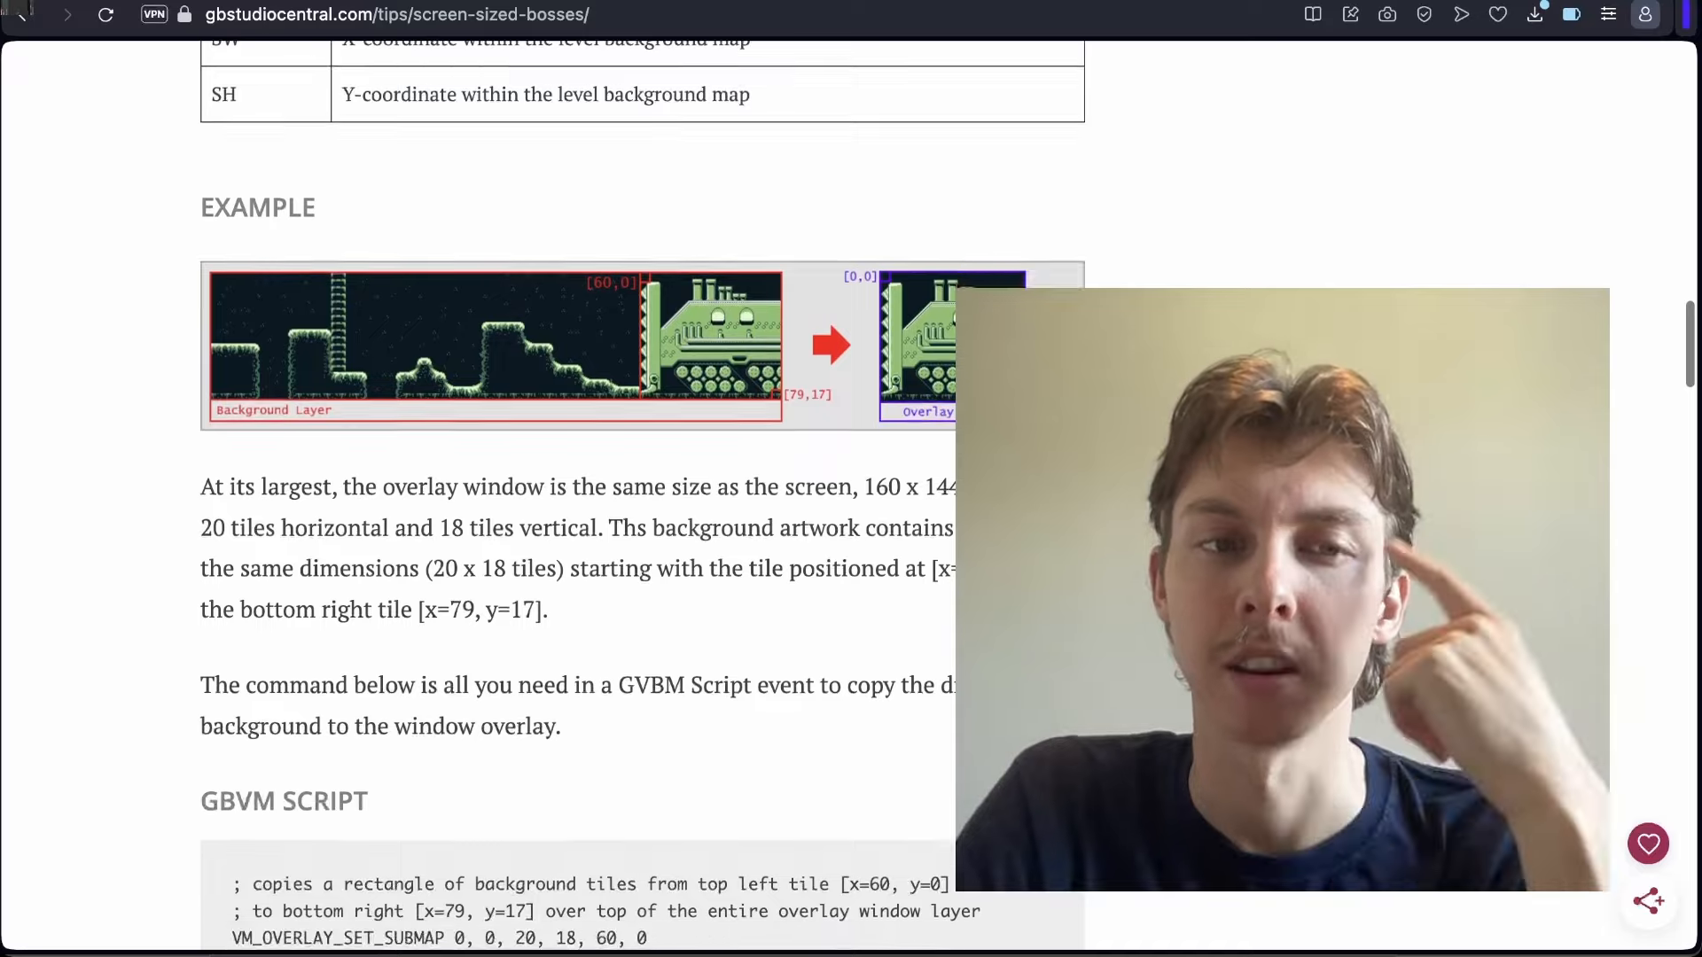
scroll(643, 496, "down", 1)
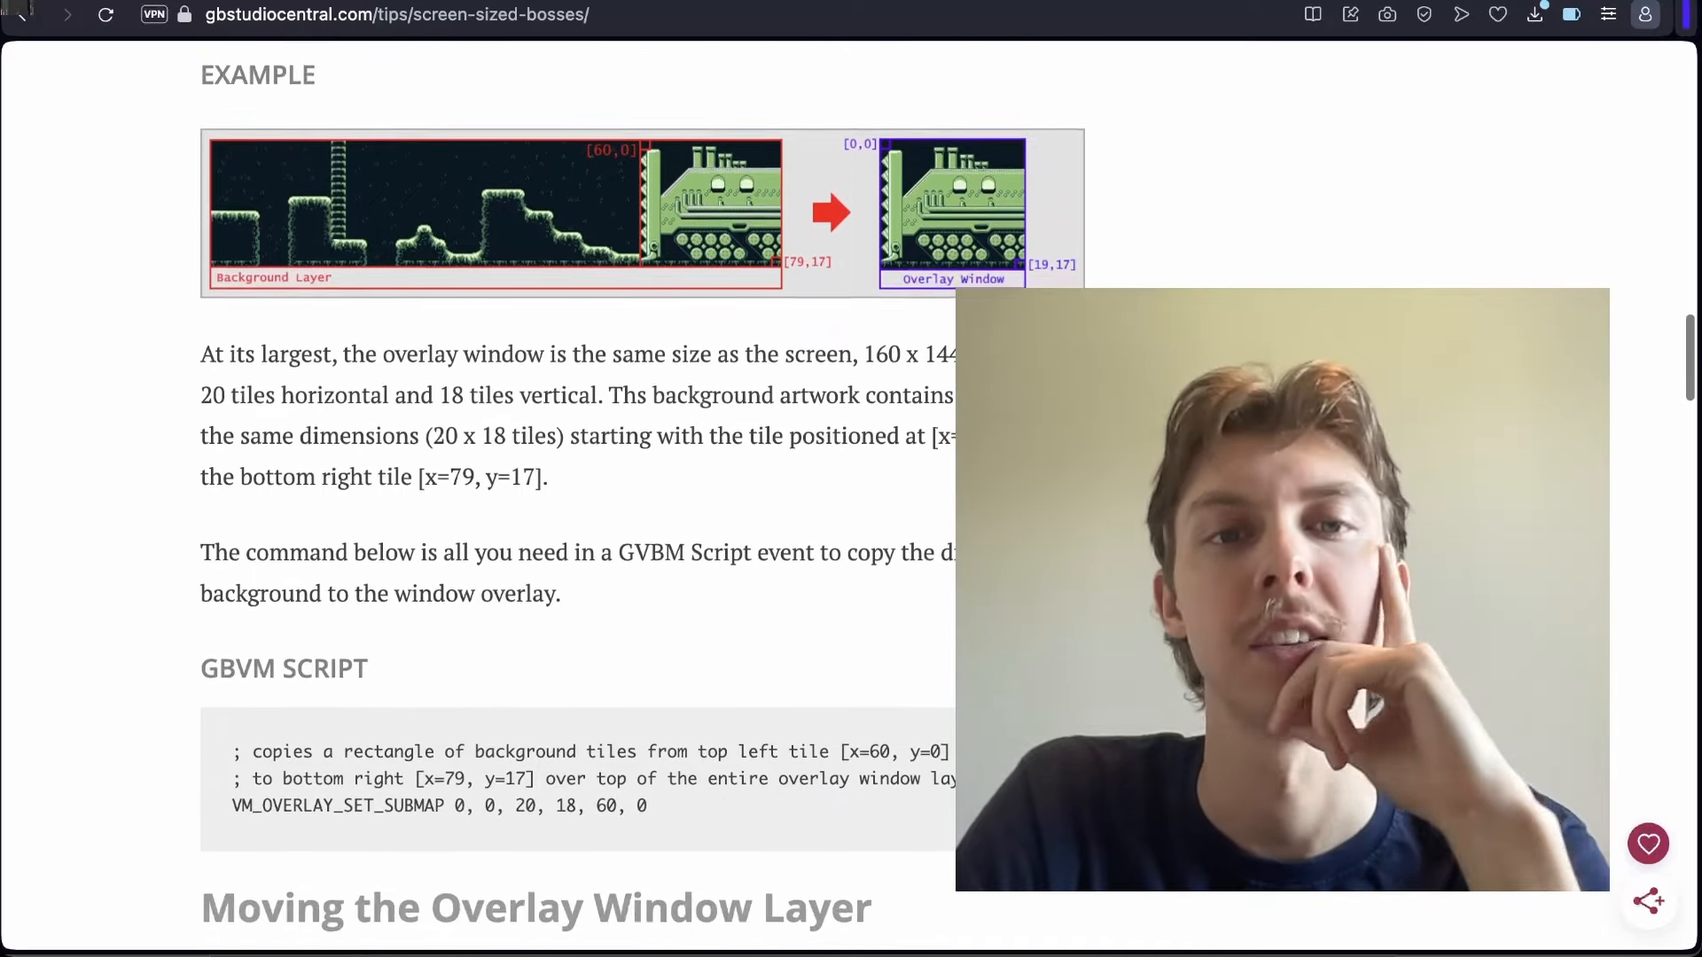
Study the drill example and its VM_OVERLAY_SET_SUBMAP script for copying background tiles to the overlay window
scroll(642, 497, "up", 1)
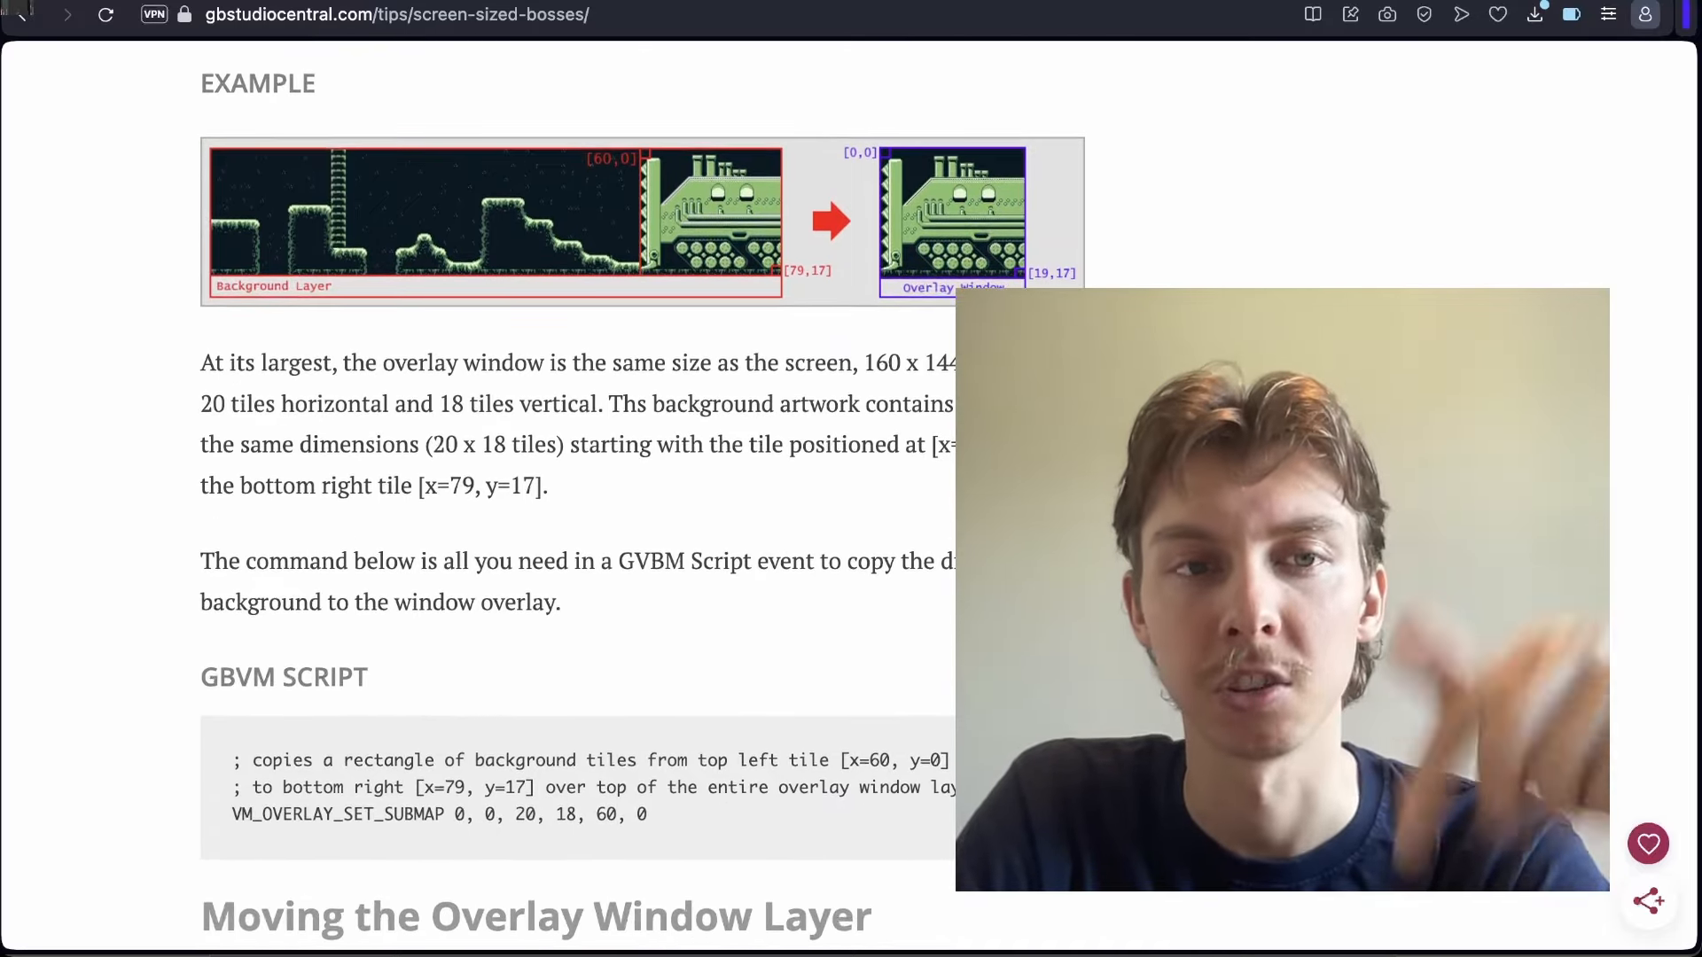
scroll(643, 496, "down", 1)
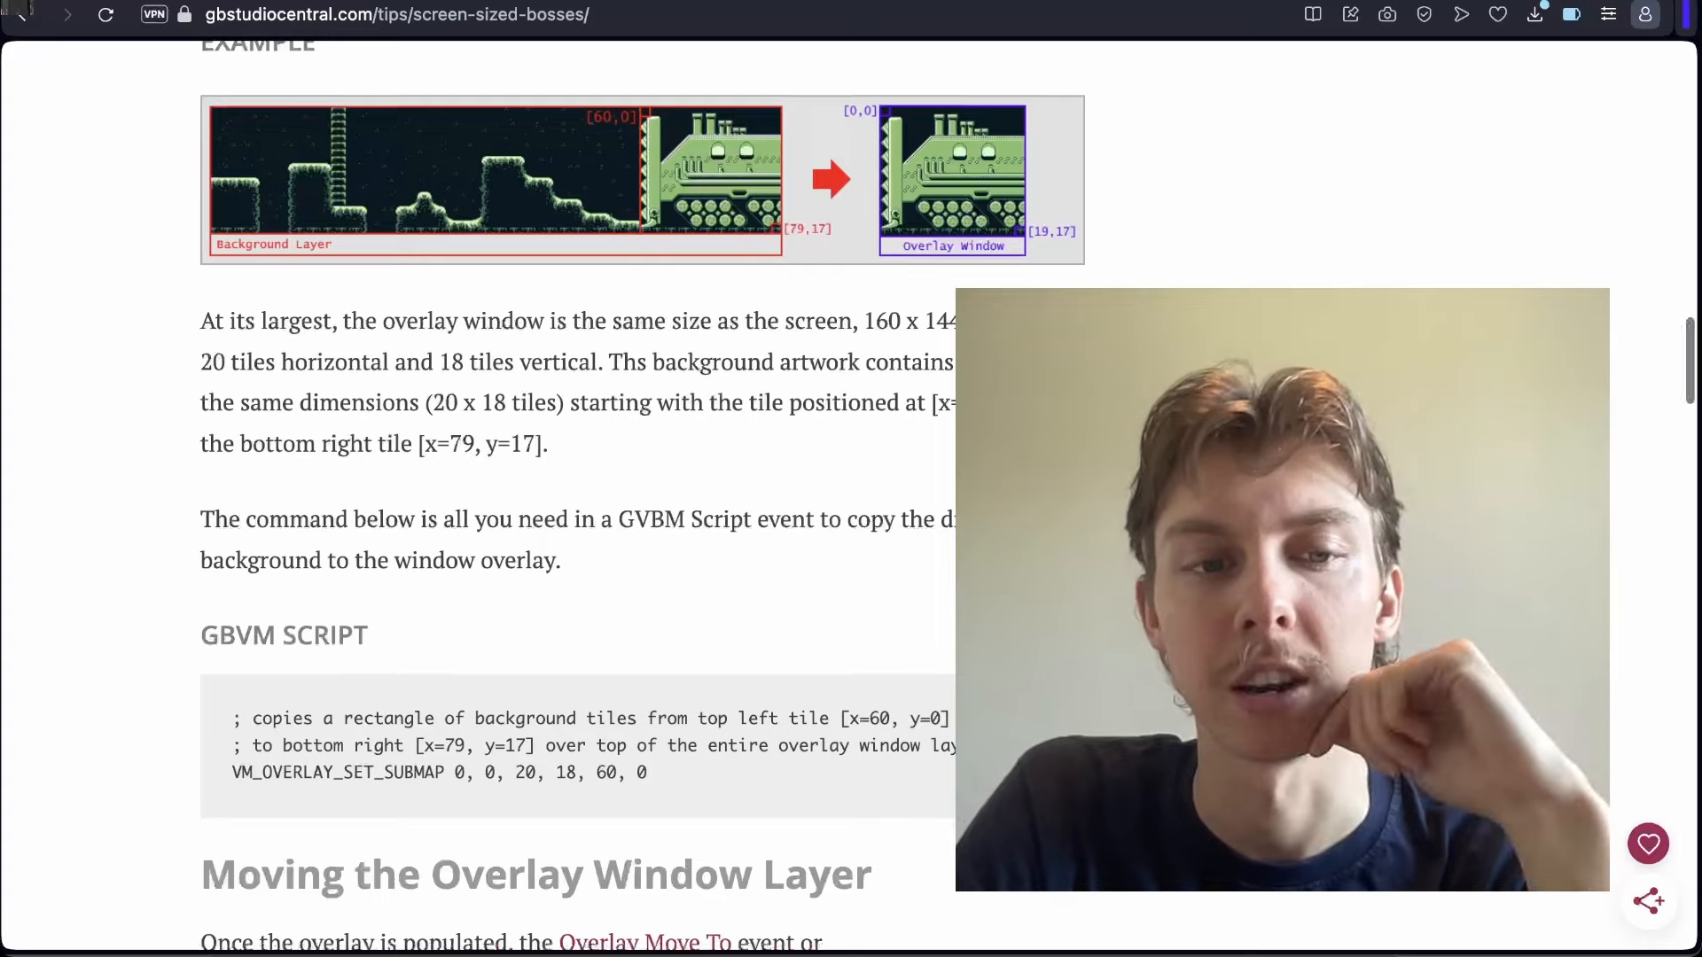
scroll(643, 496, "down", 3)
scroll(643, 496, "up", 4)
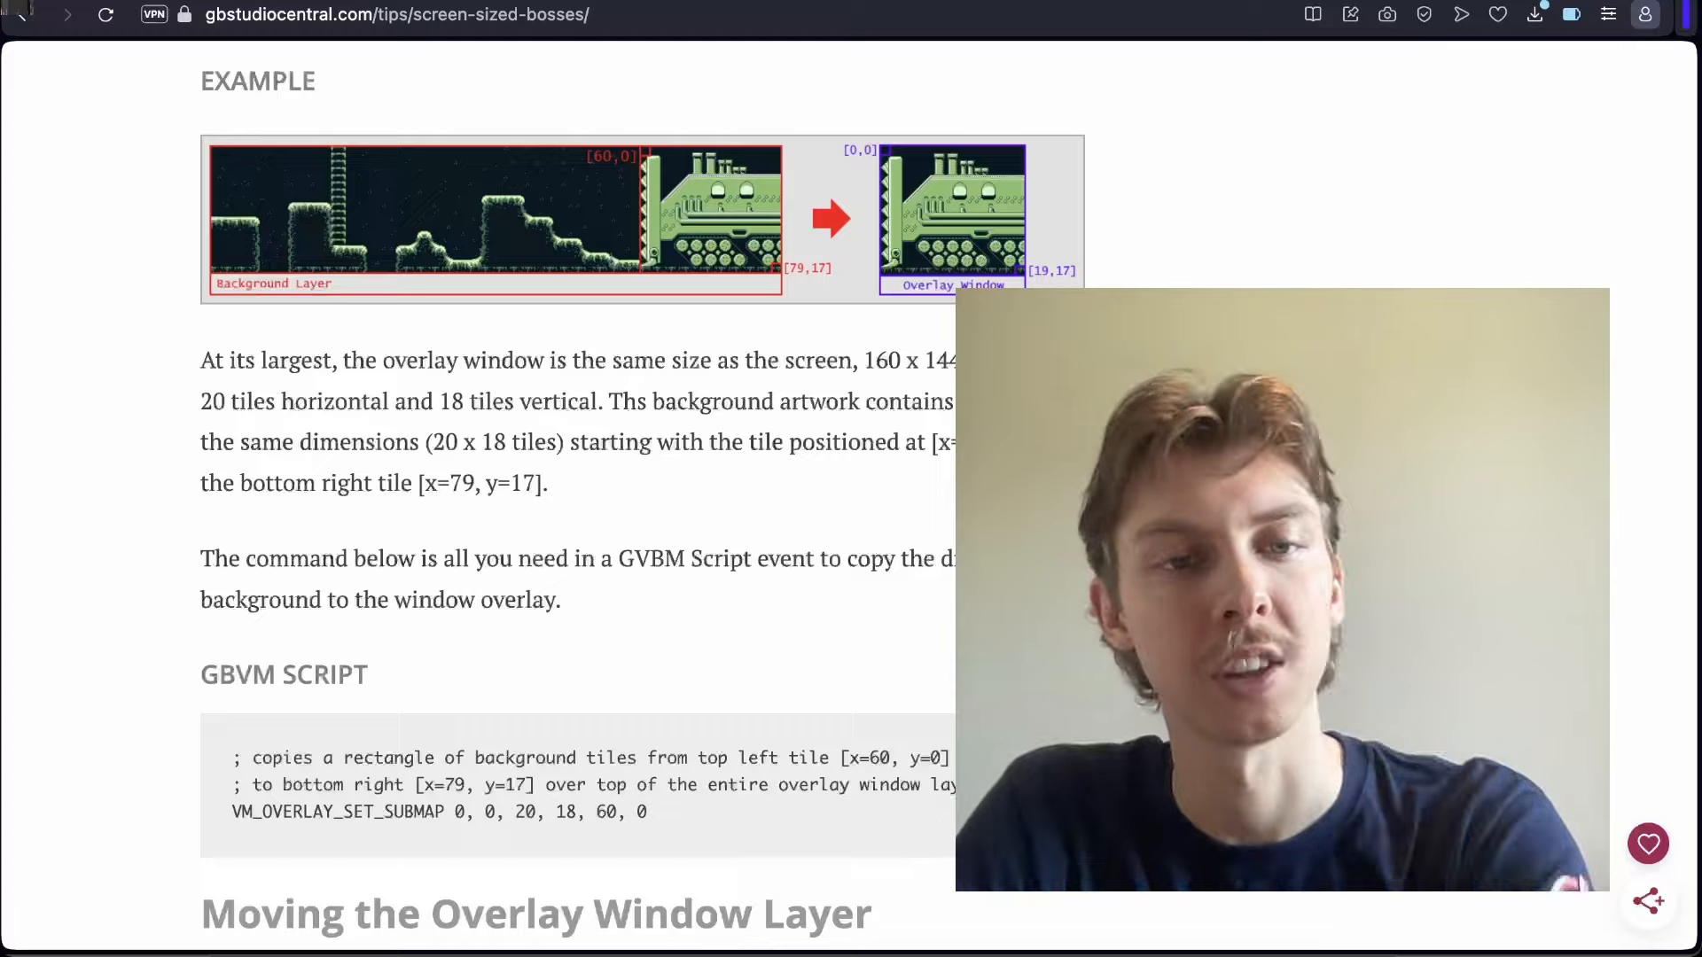
scroll(643, 496, "down", 2)
scroll(643, 497, "up", 2)
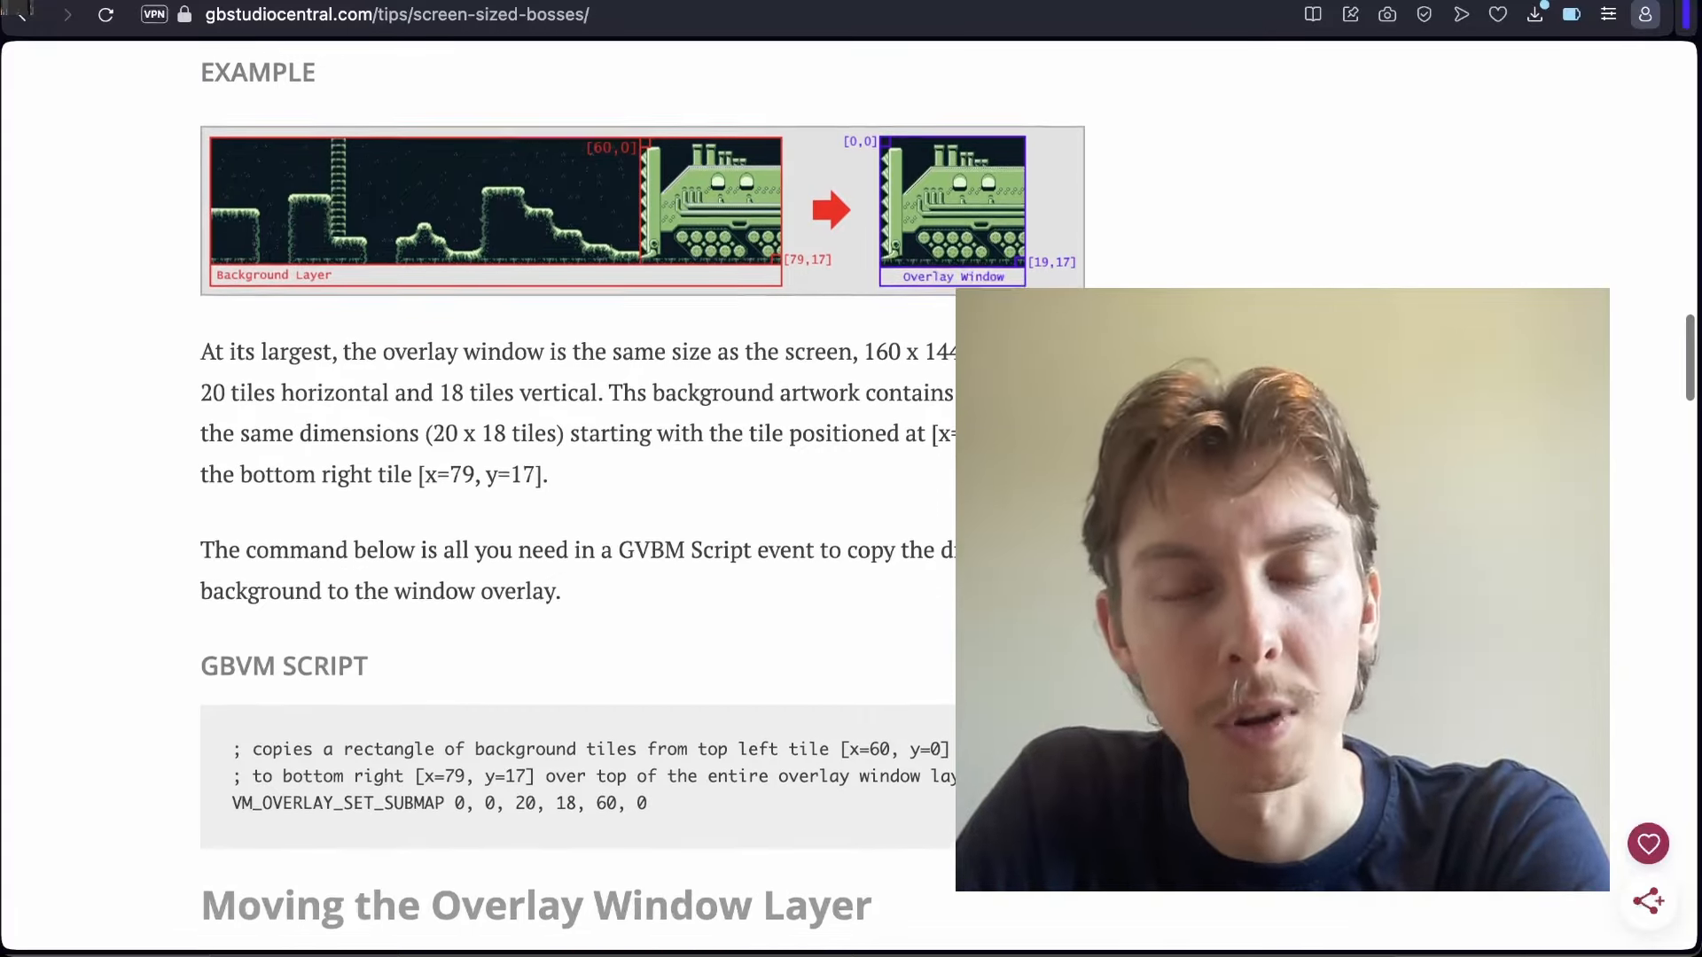
Review the "Drawing Tiles on the Overlay Window Layer" section and the parameter table for VM_OVERLAY_SET_SUBMAP
scroll(643, 497, "up", 6)
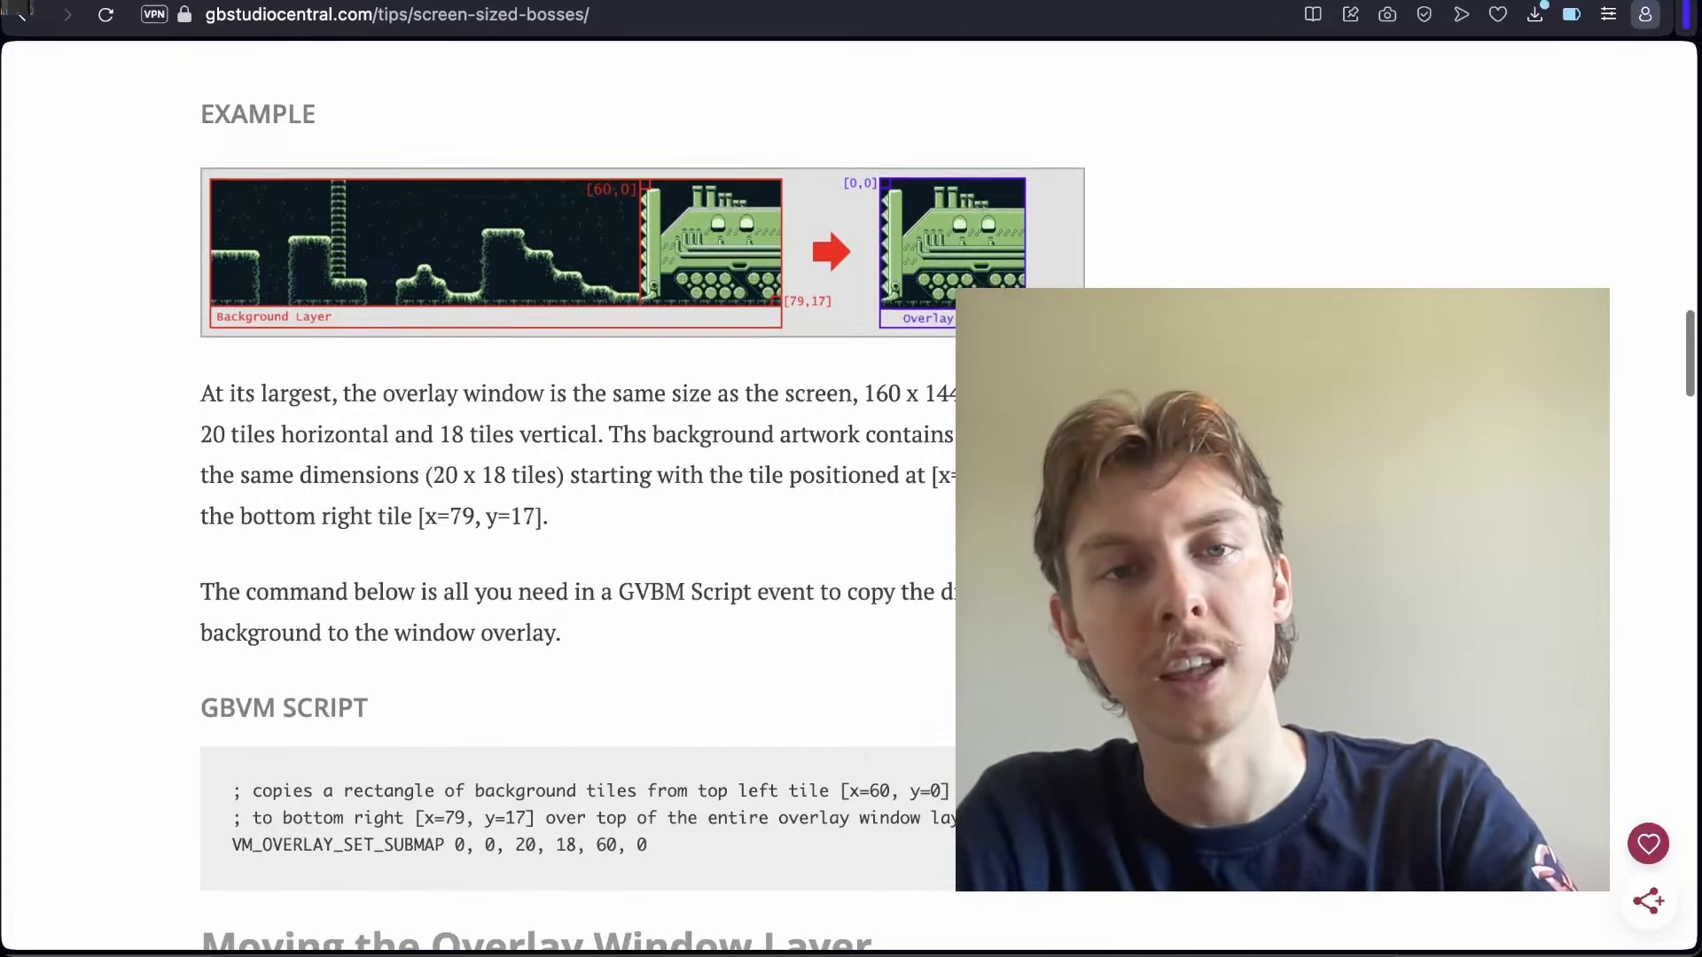
scroll(643, 497, "up", 8)
scroll(643, 497, "down", 3)
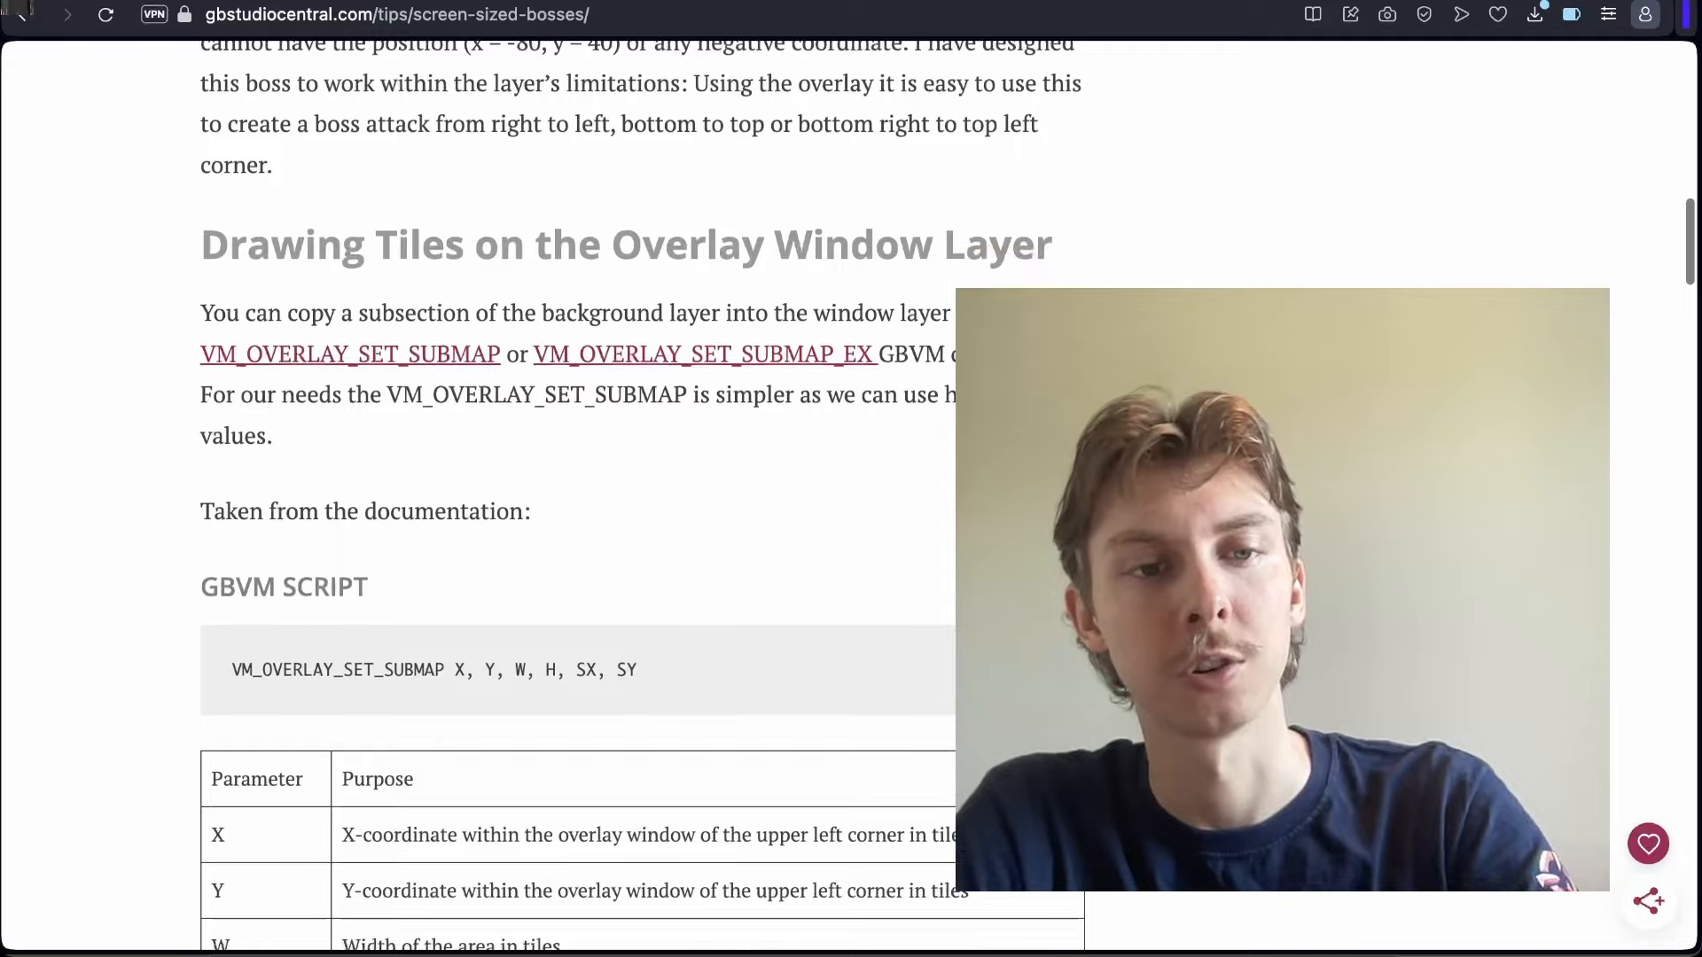
scroll(642, 497, "down", 1)
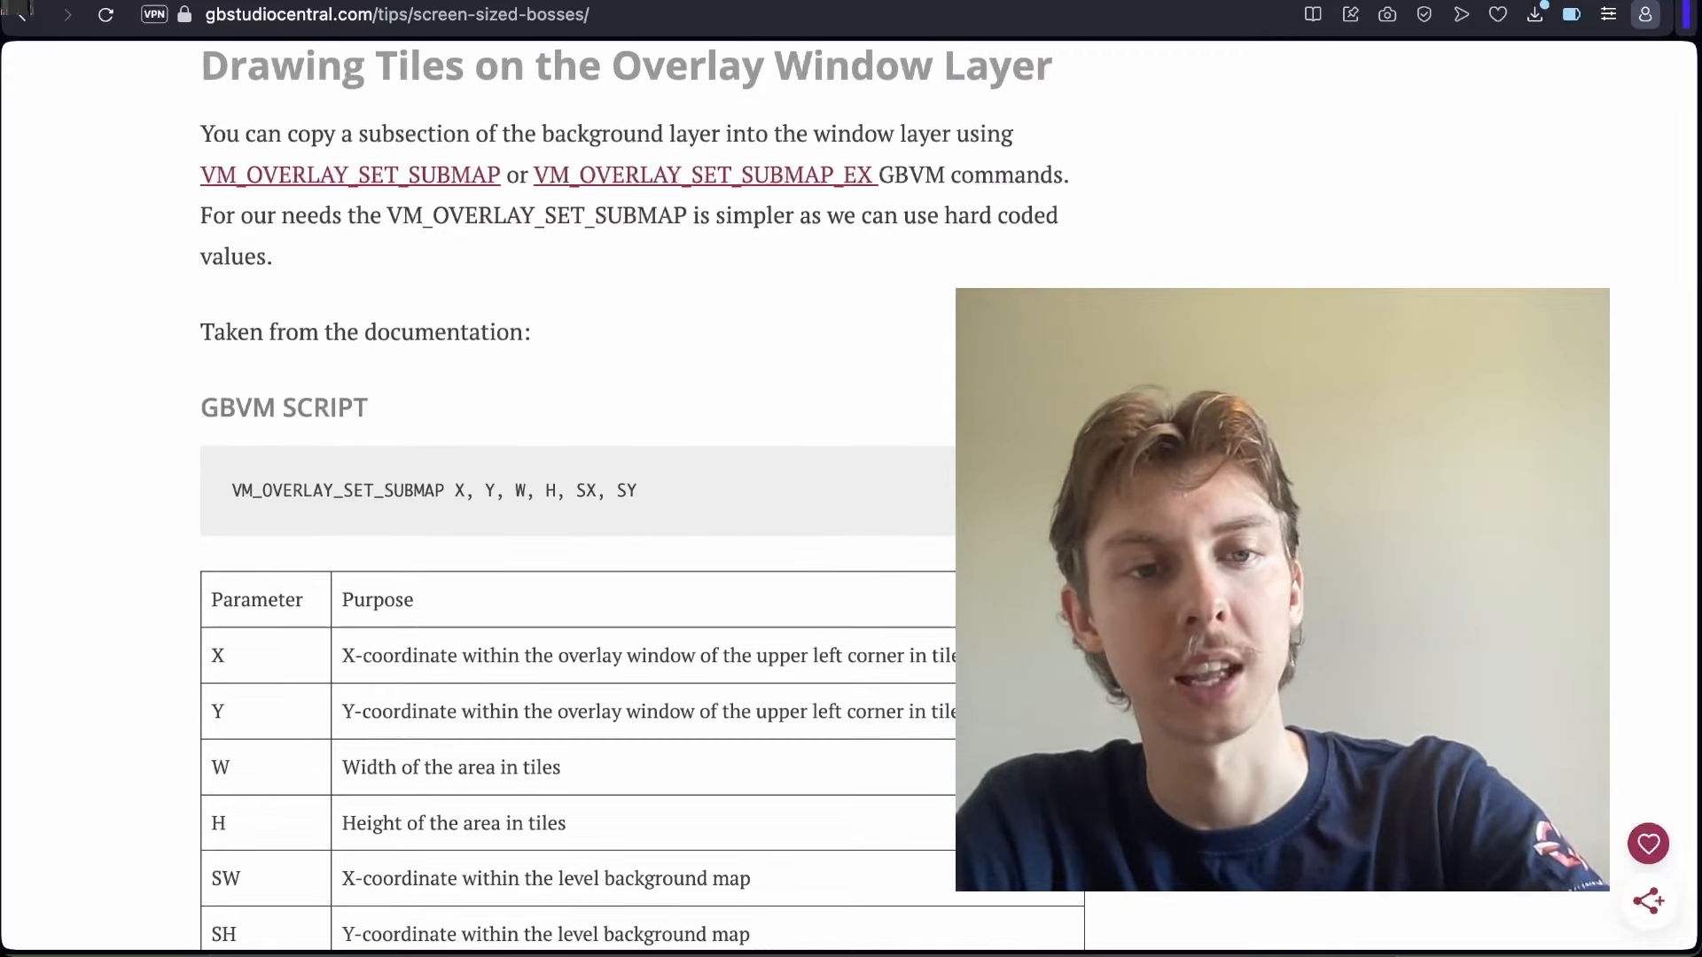
scroll(643, 496, "down", 1)
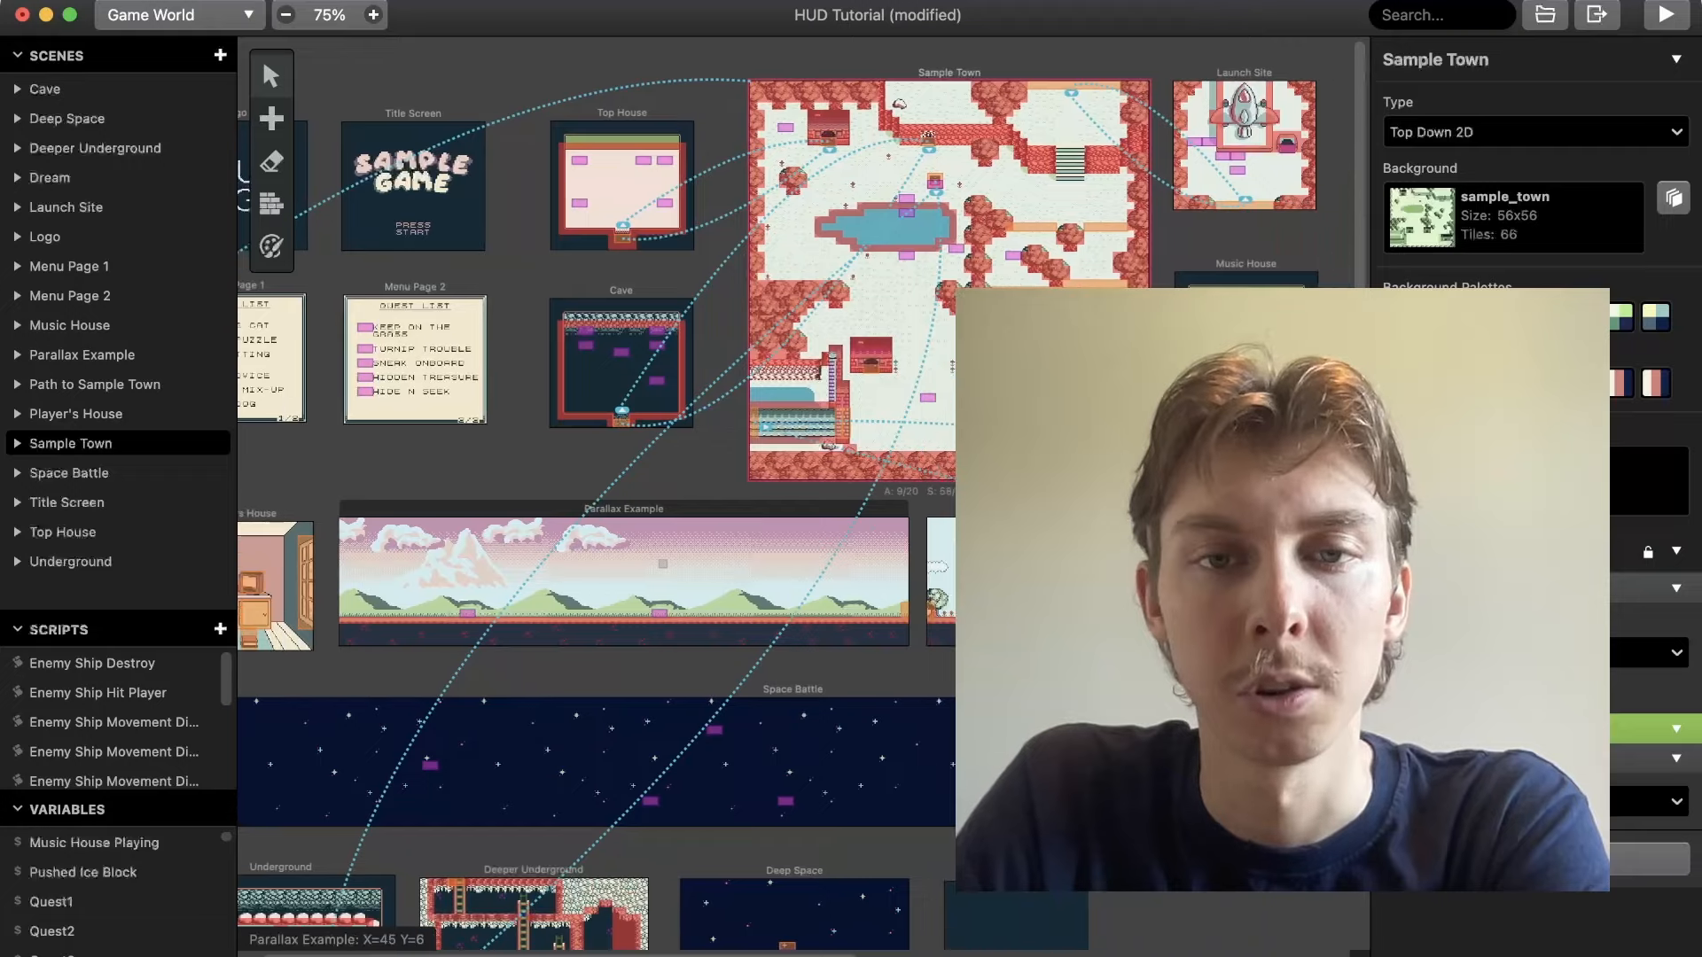
Switch to the HUD Tutorial project in GB Studio and examine the Sample Town scene up close in the game world
scroll(777, 511, "right", 5)
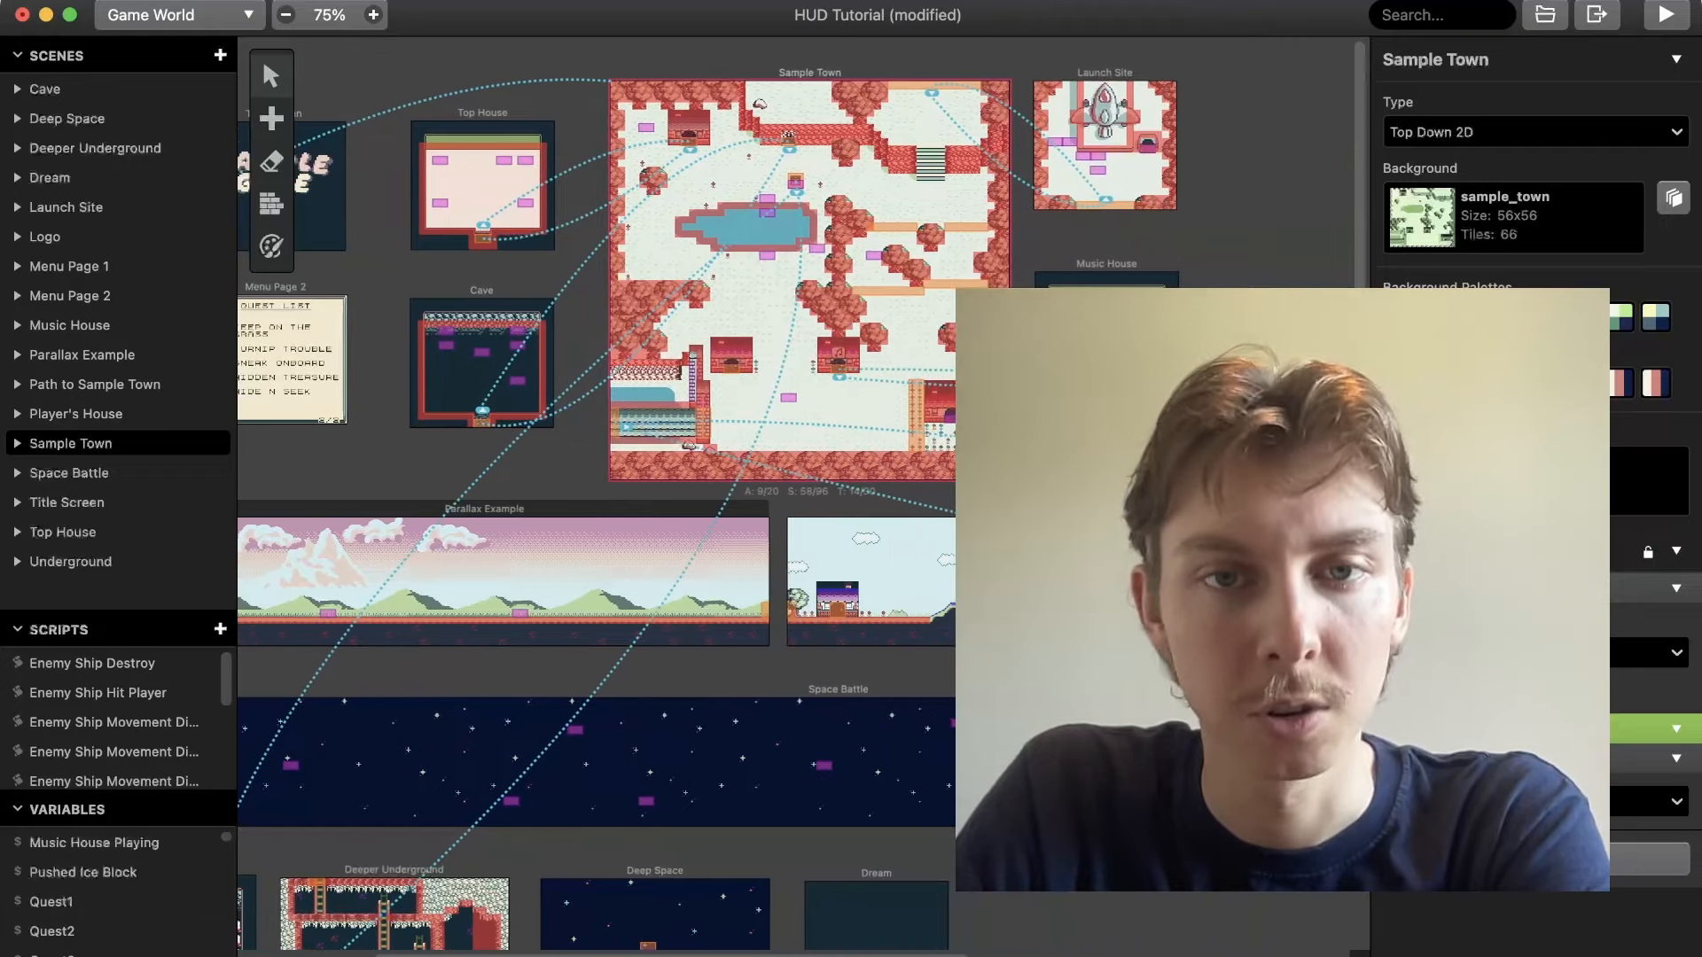
scroll(593, 496, "left", 2)
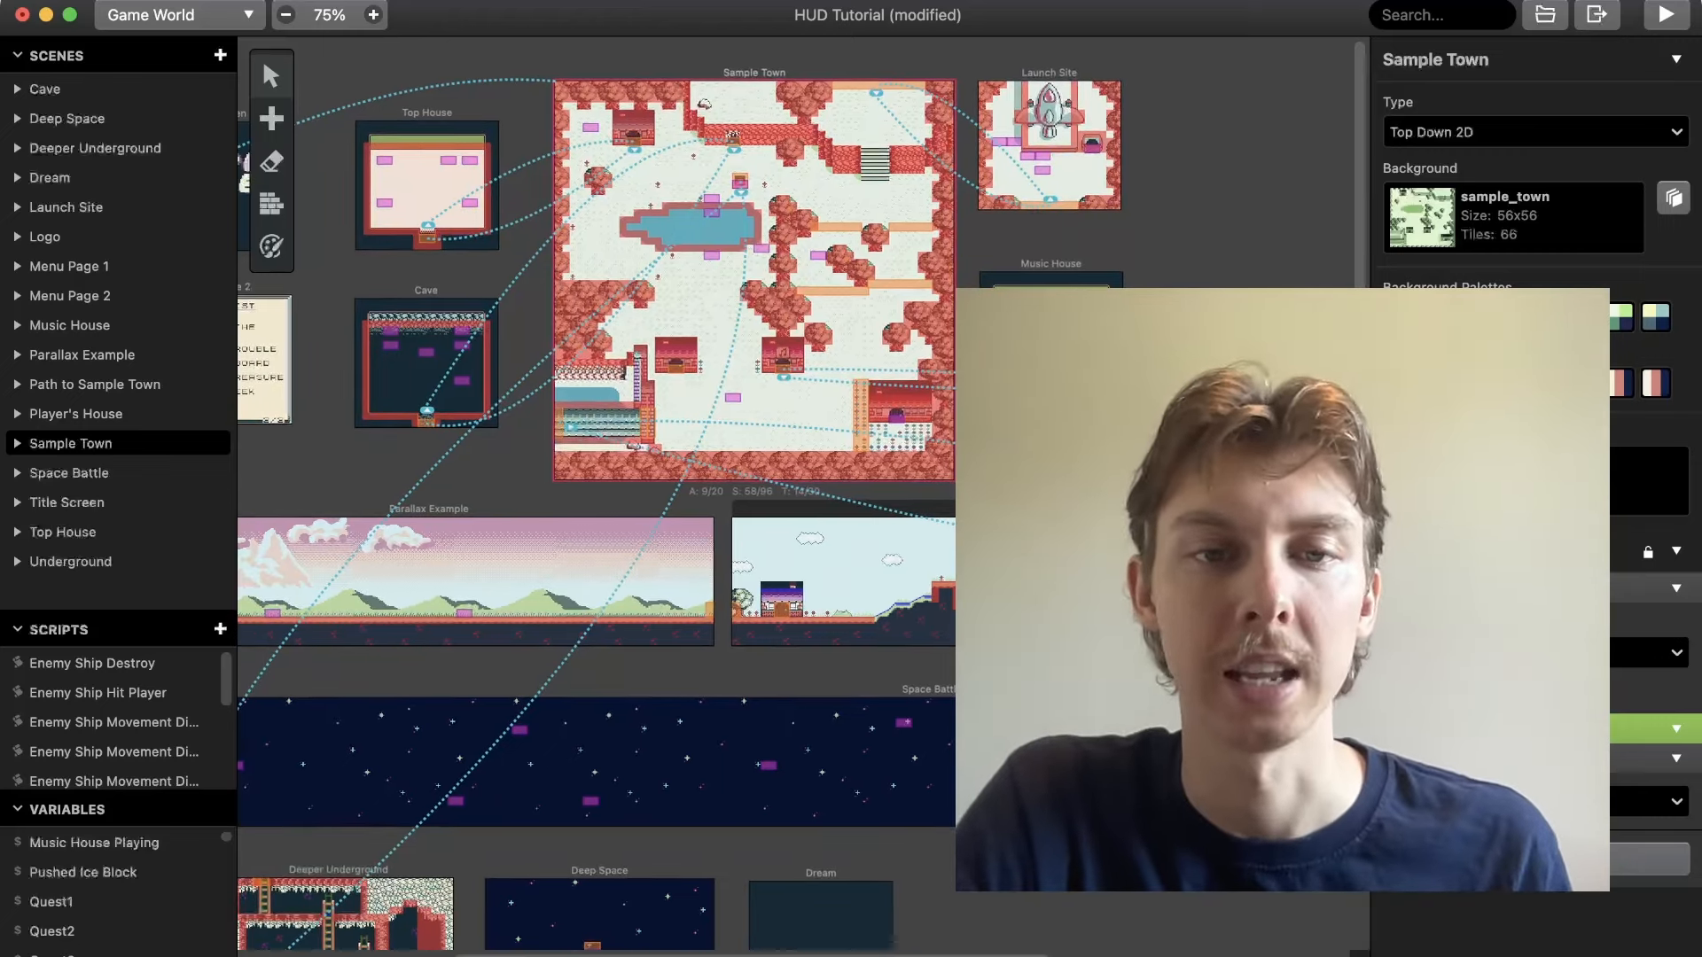
scroll(594, 496, "left", 3)
scroll(594, 497, "left", 5)
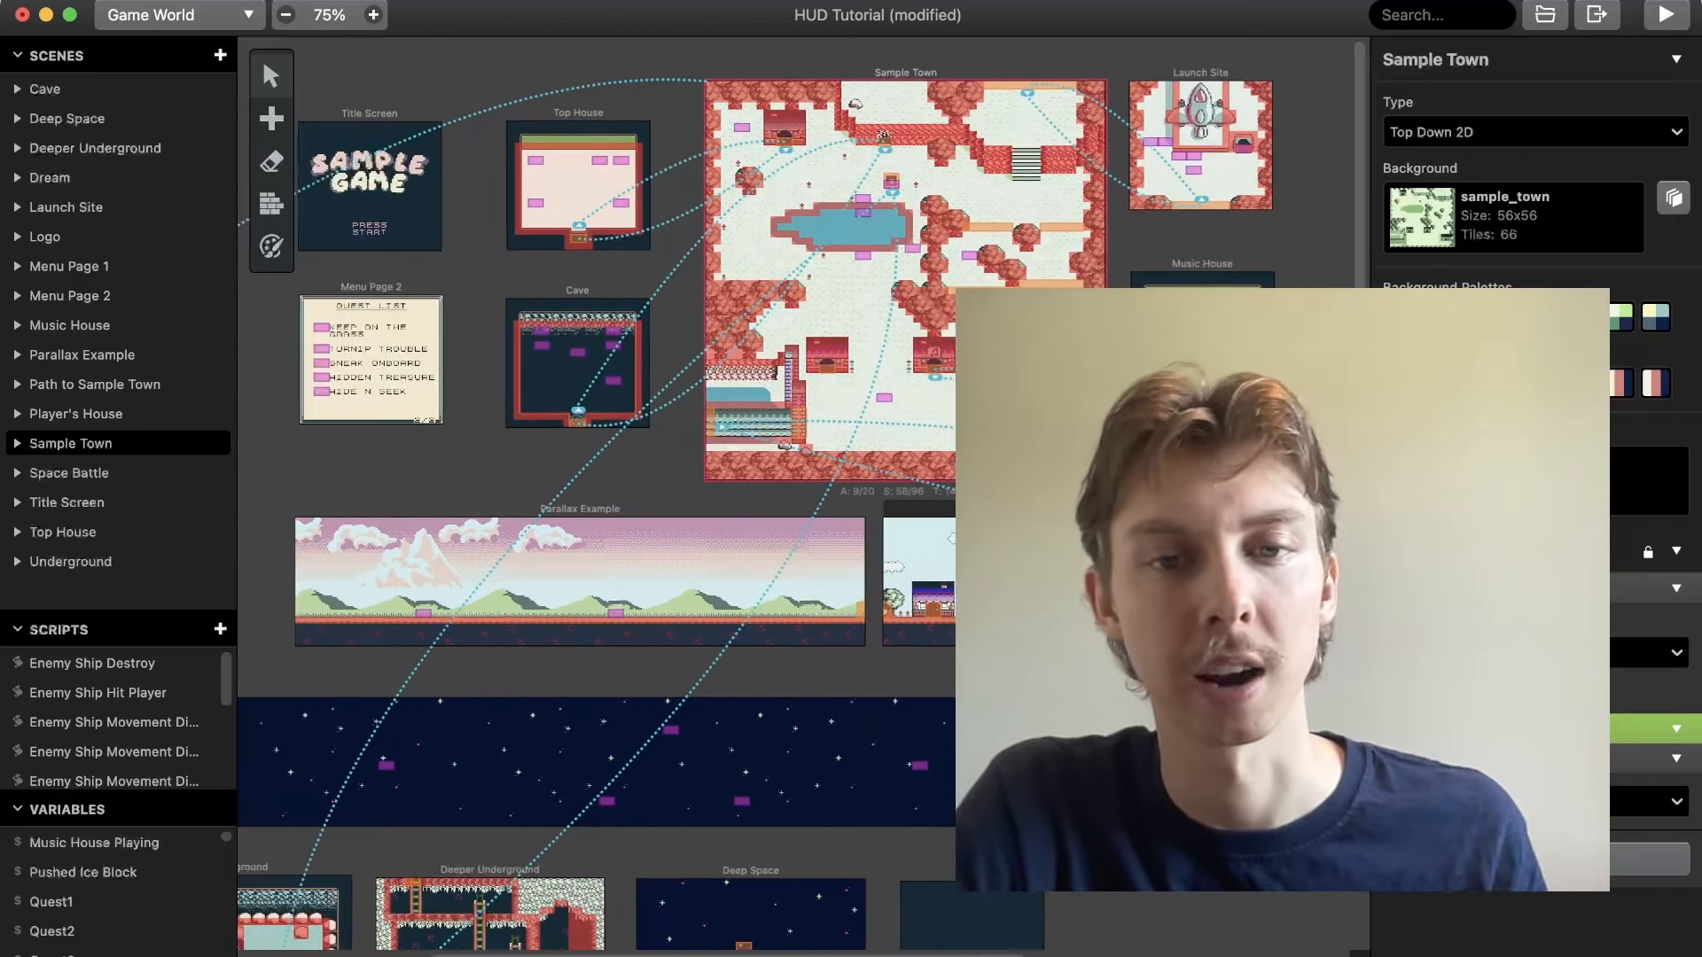
scroll(803, 497, "up", 5, "ctrl")
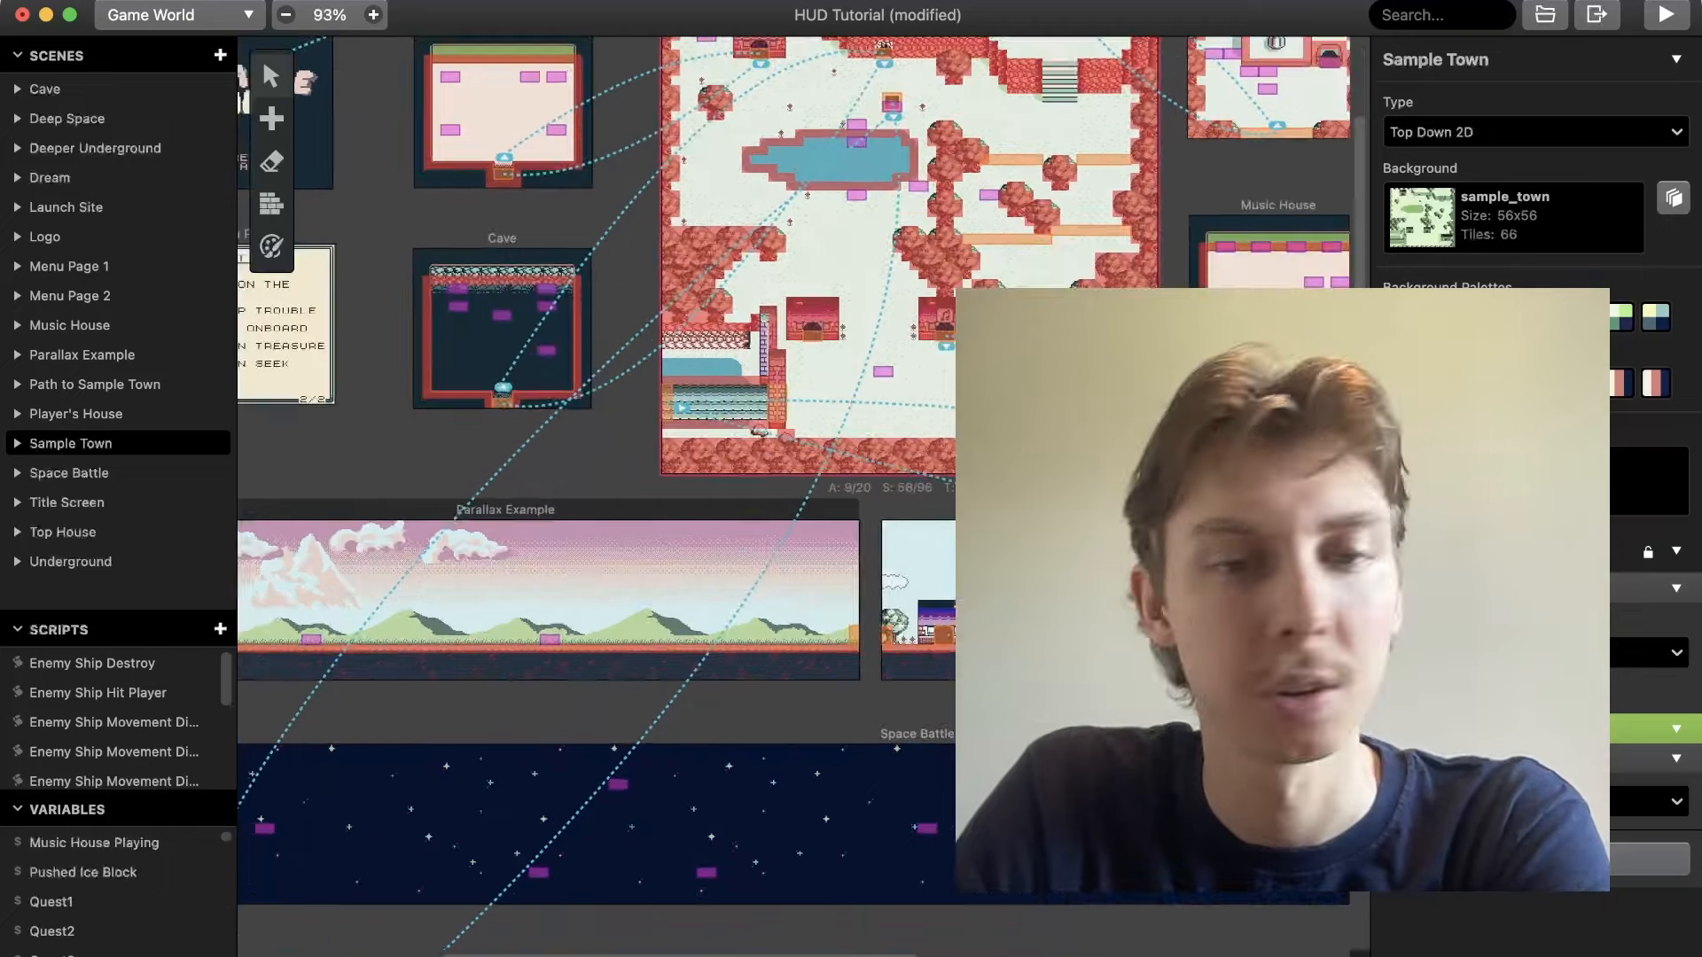
scroll(803, 496, "up", 4)
scroll(803, 497, "up", 2)
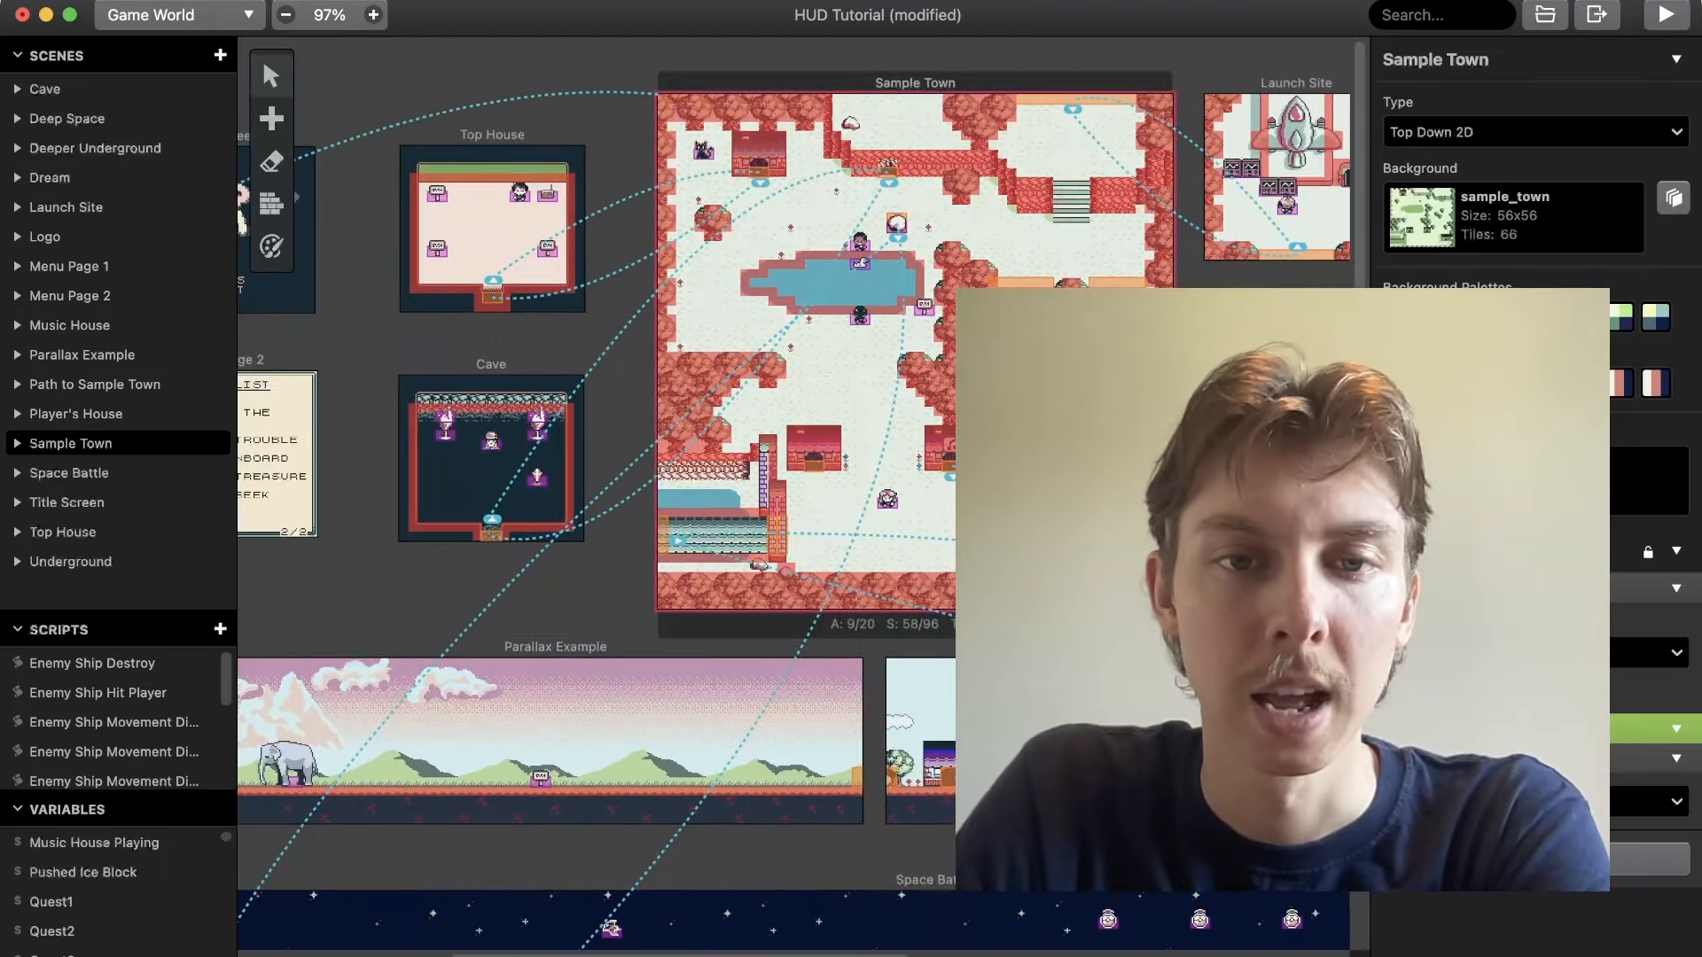
scroll(948, 496, "up", 5, "ctrl")
scroll(803, 497, "up", 3)
scroll(803, 497, "right", 3)
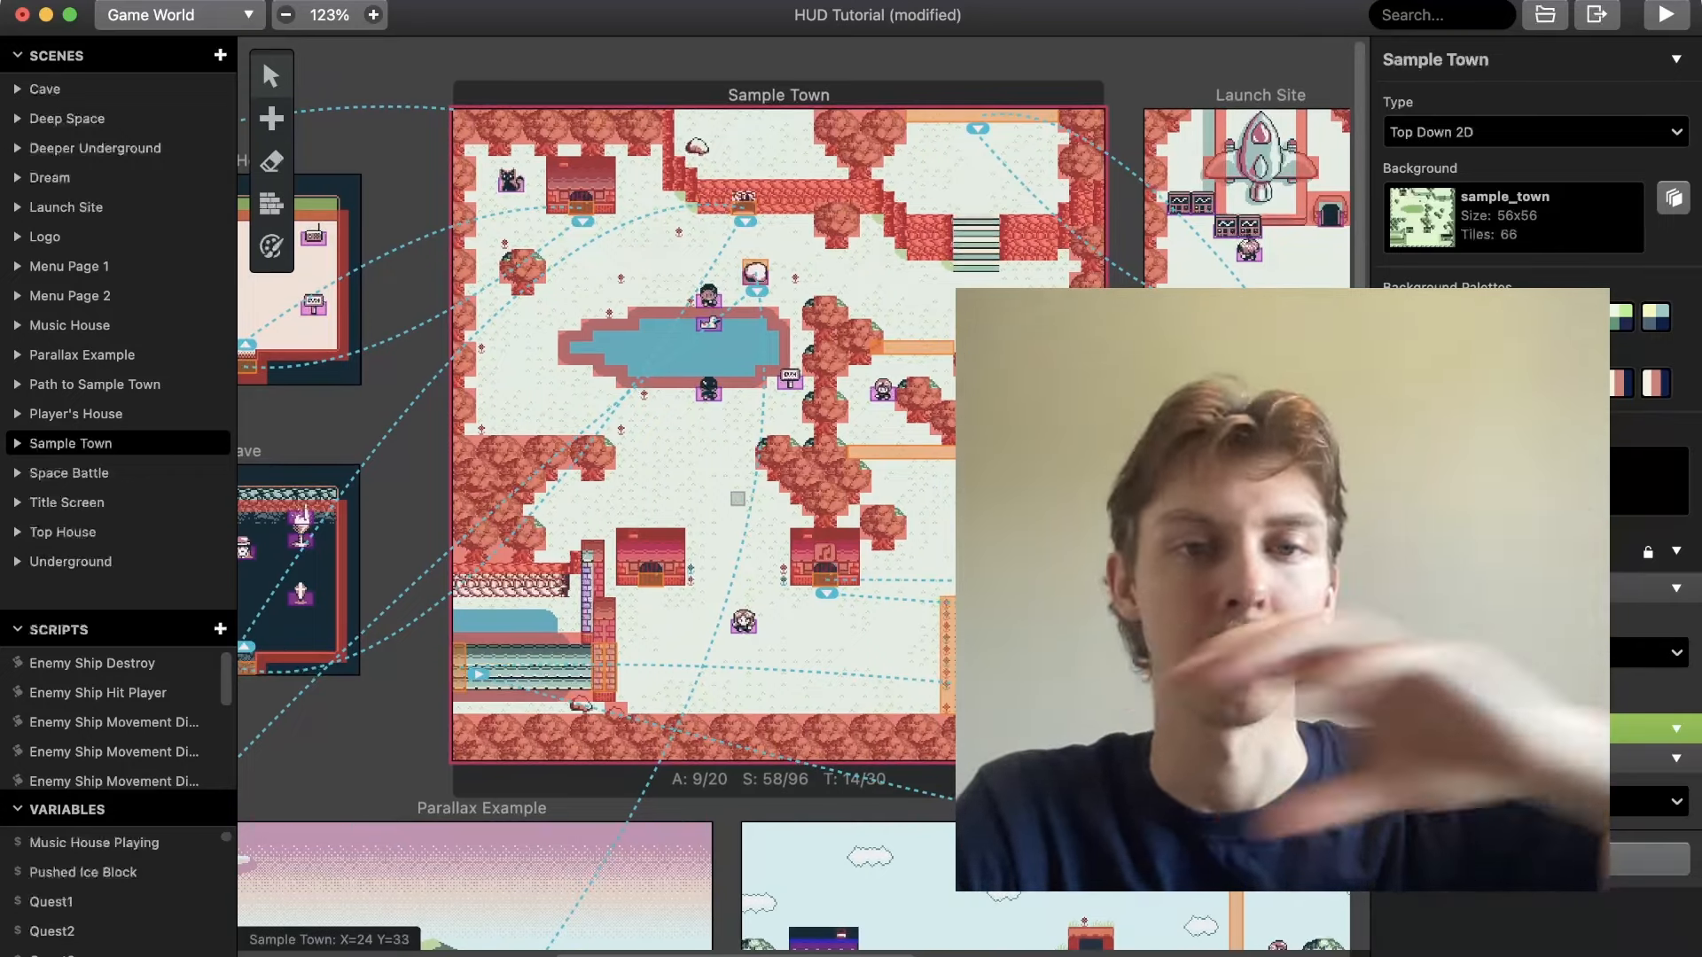
scroll(793, 494, "down", 1)
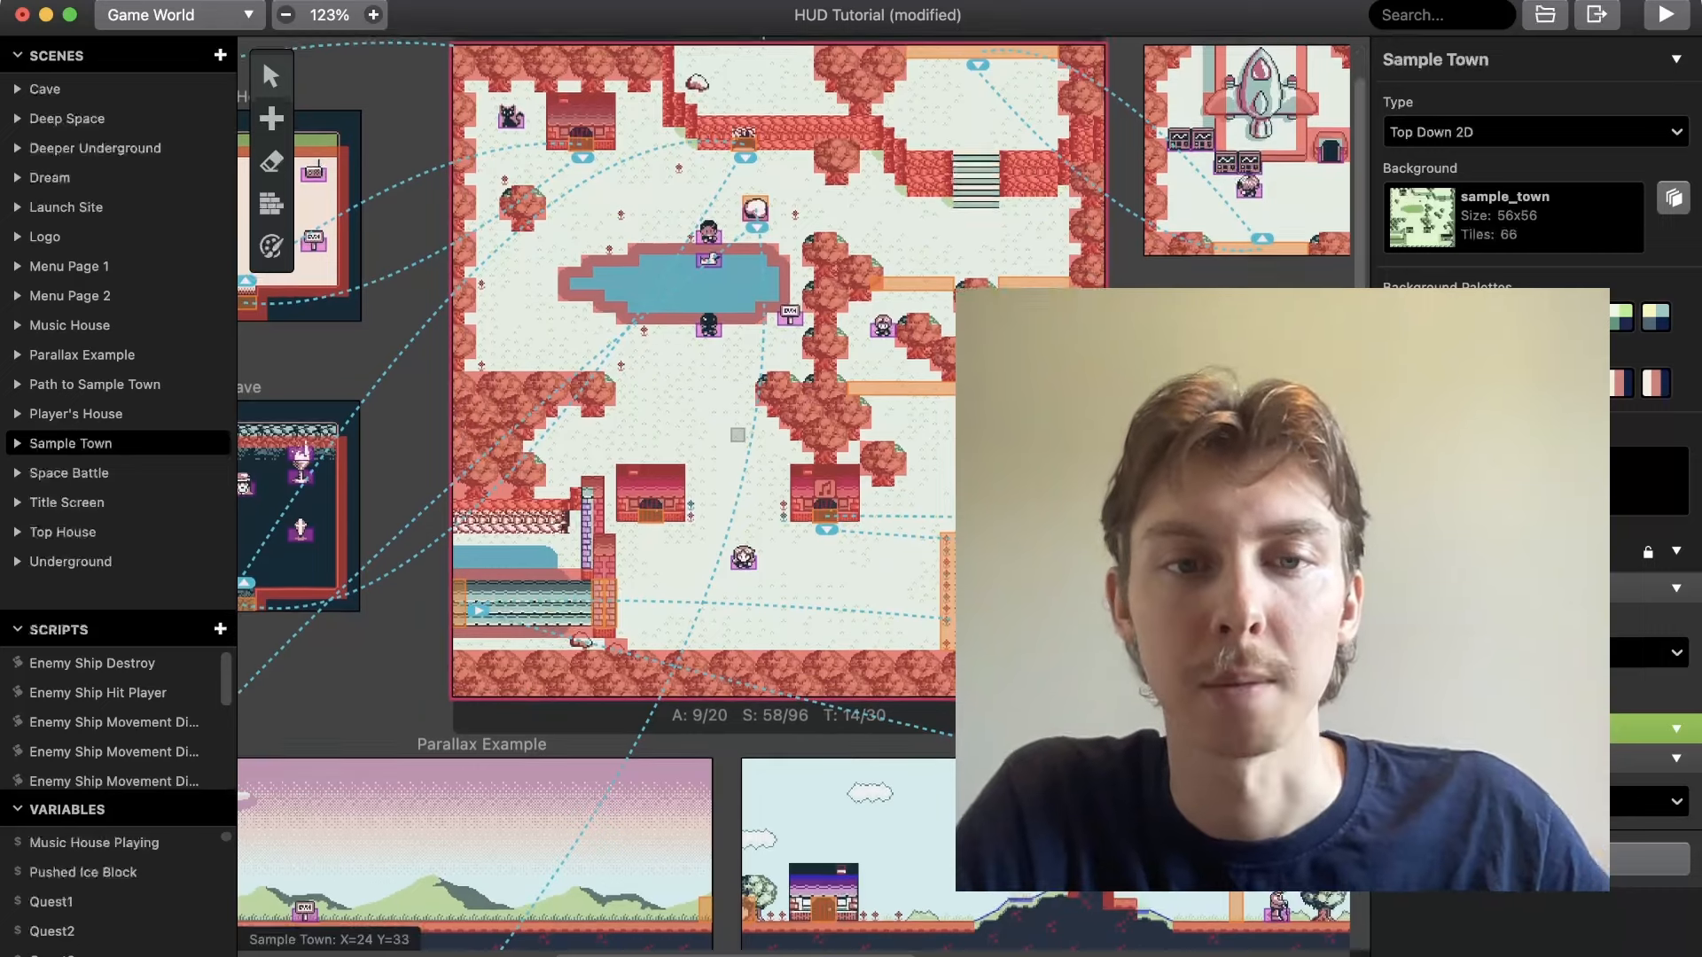
scroll(674, 426, "up", 1)
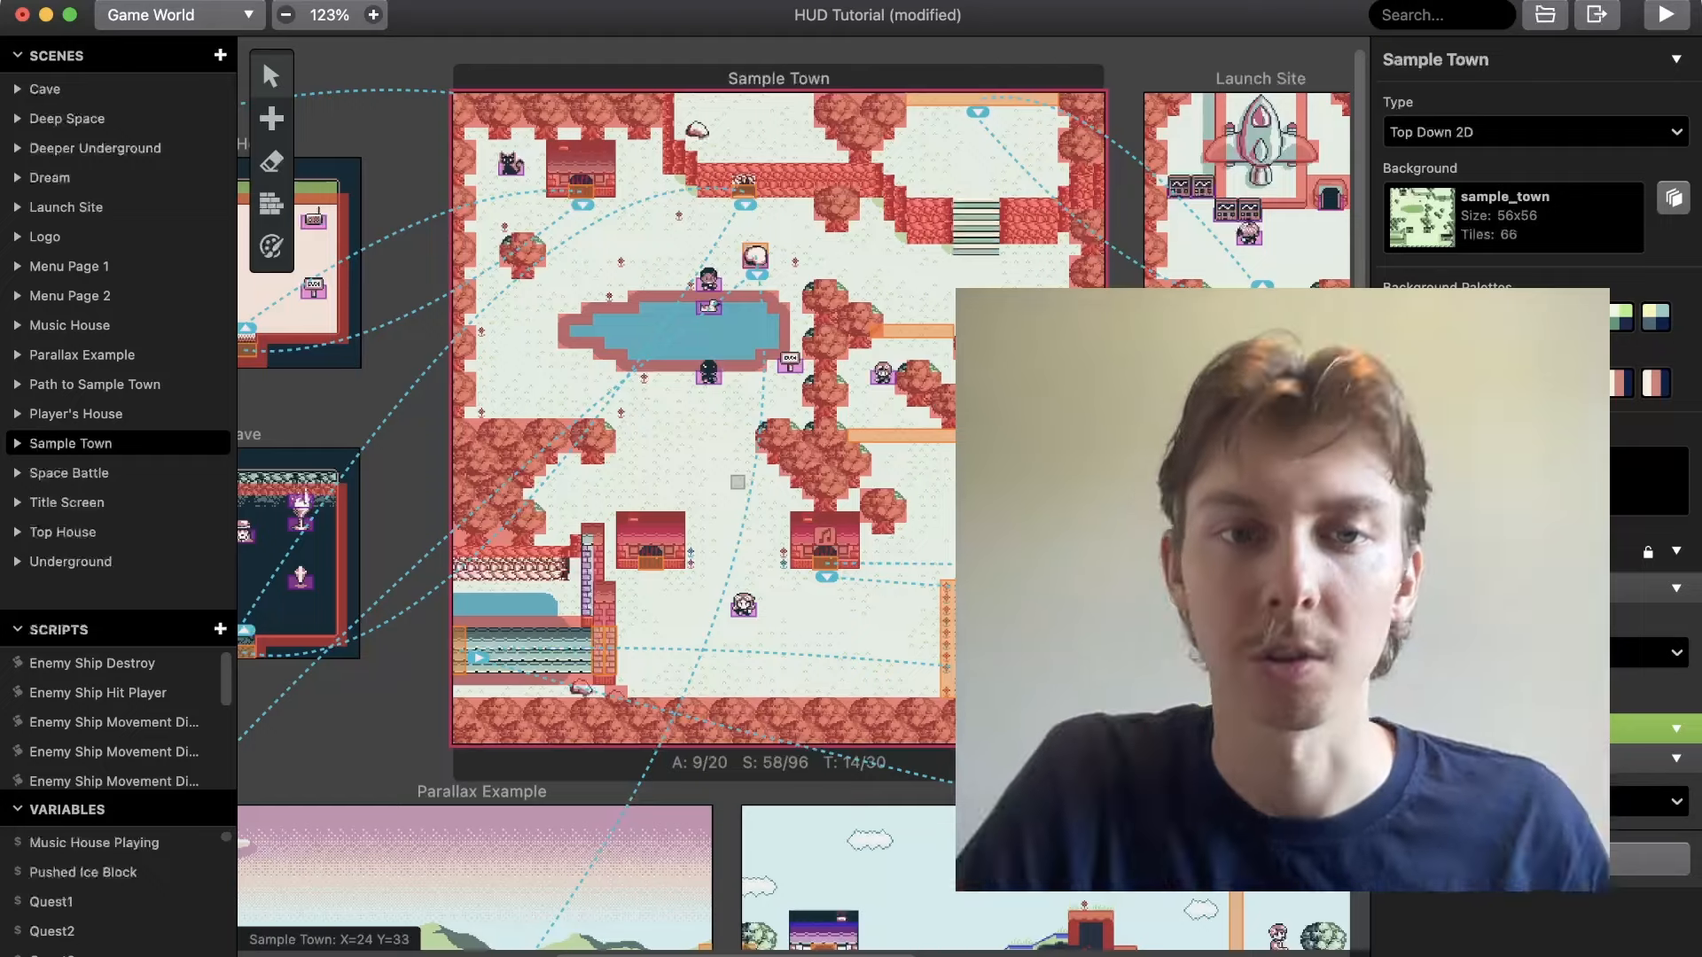
Look over the Parallax Example, Path to Sample Town and Space Battle scenes, and return to a closer view of Sample Town
scroll(793, 494, "down", 10)
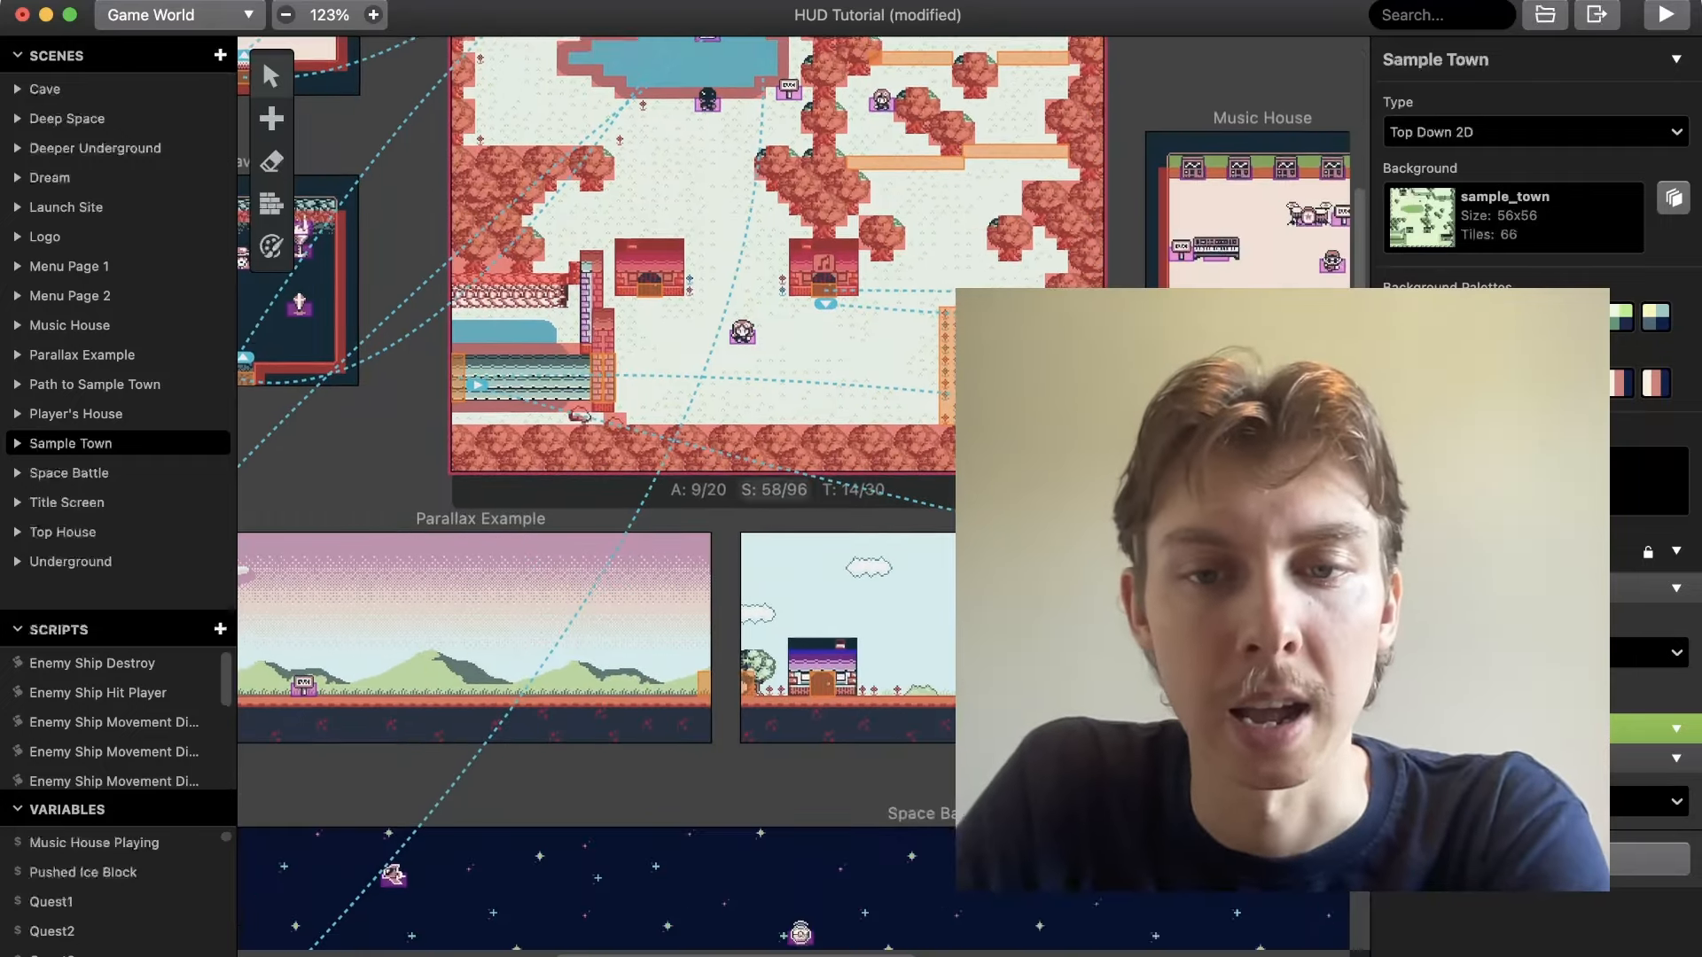
scroll(793, 495, "down", 5)
scroll(793, 495, "left", 12)
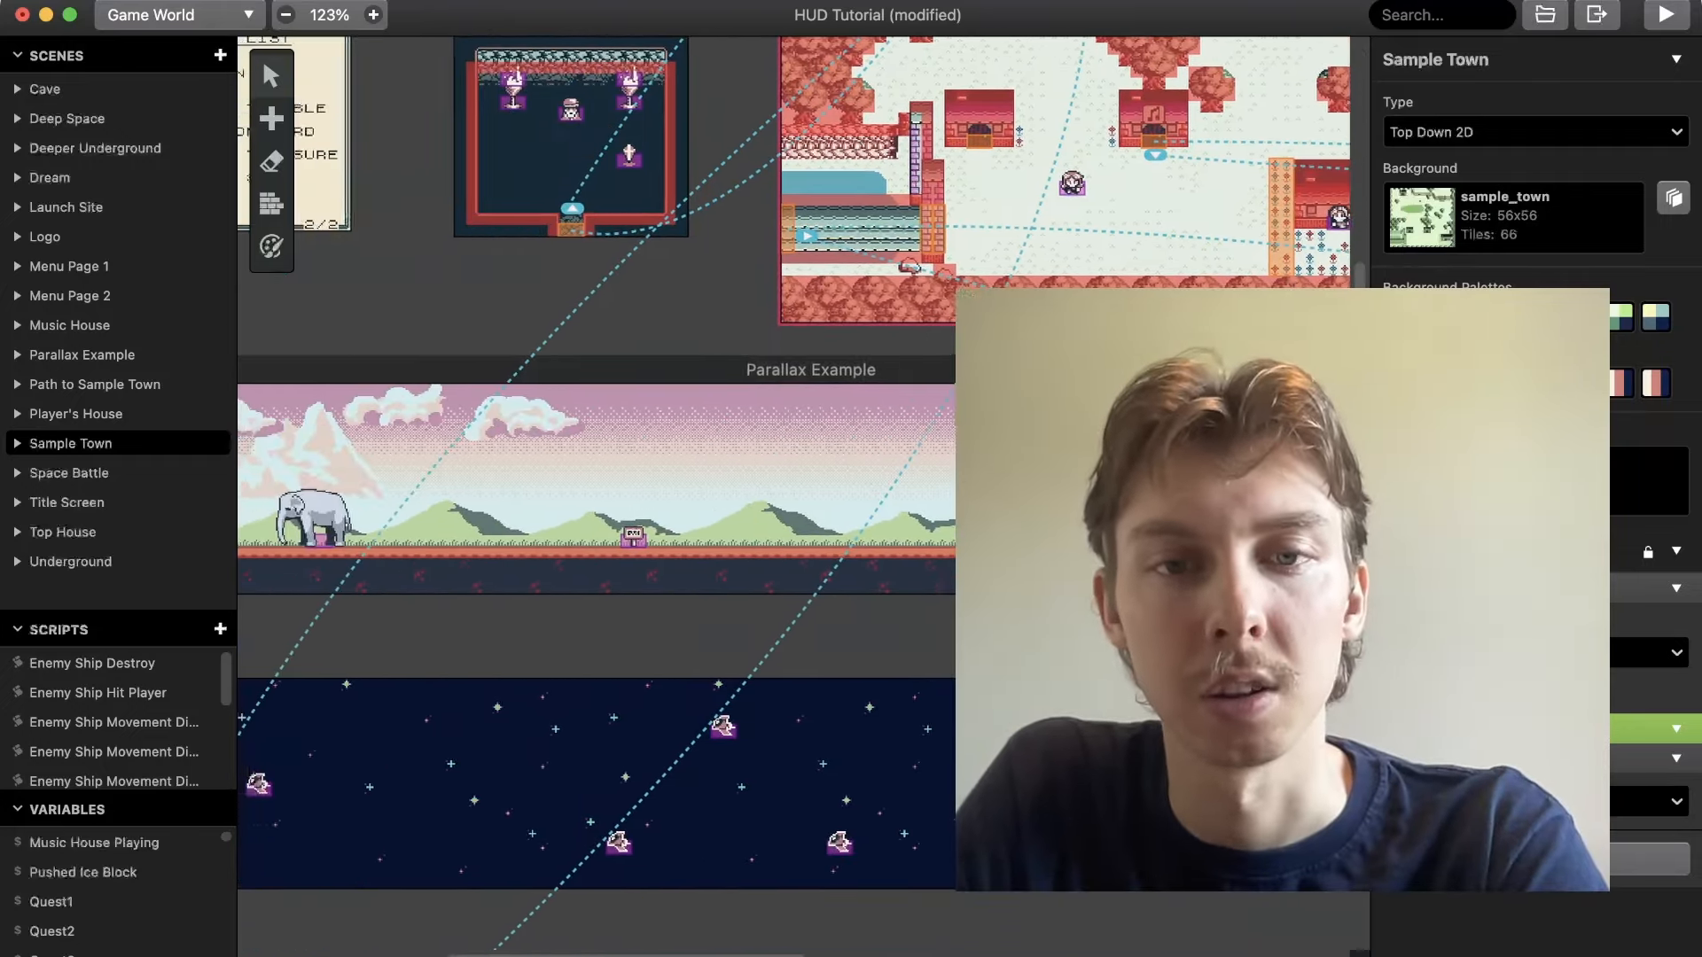
scroll(793, 494, "right", 15)
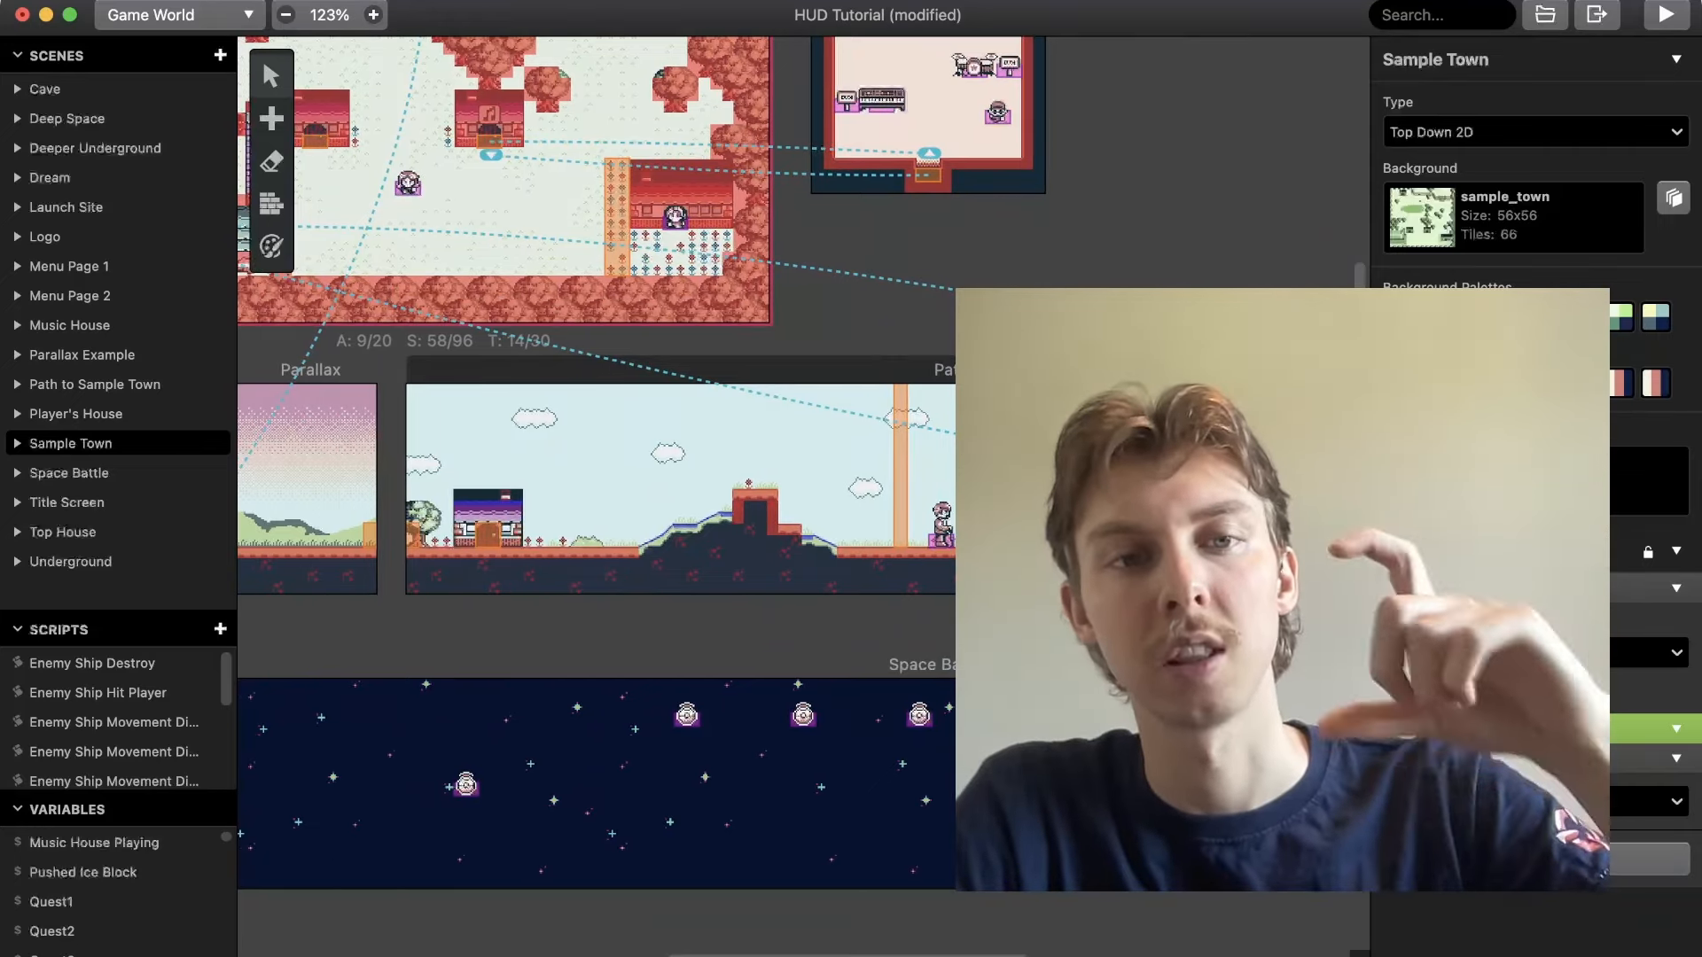
scroll(594, 487, "down", 2)
scroll(760, 522, "down", 5)
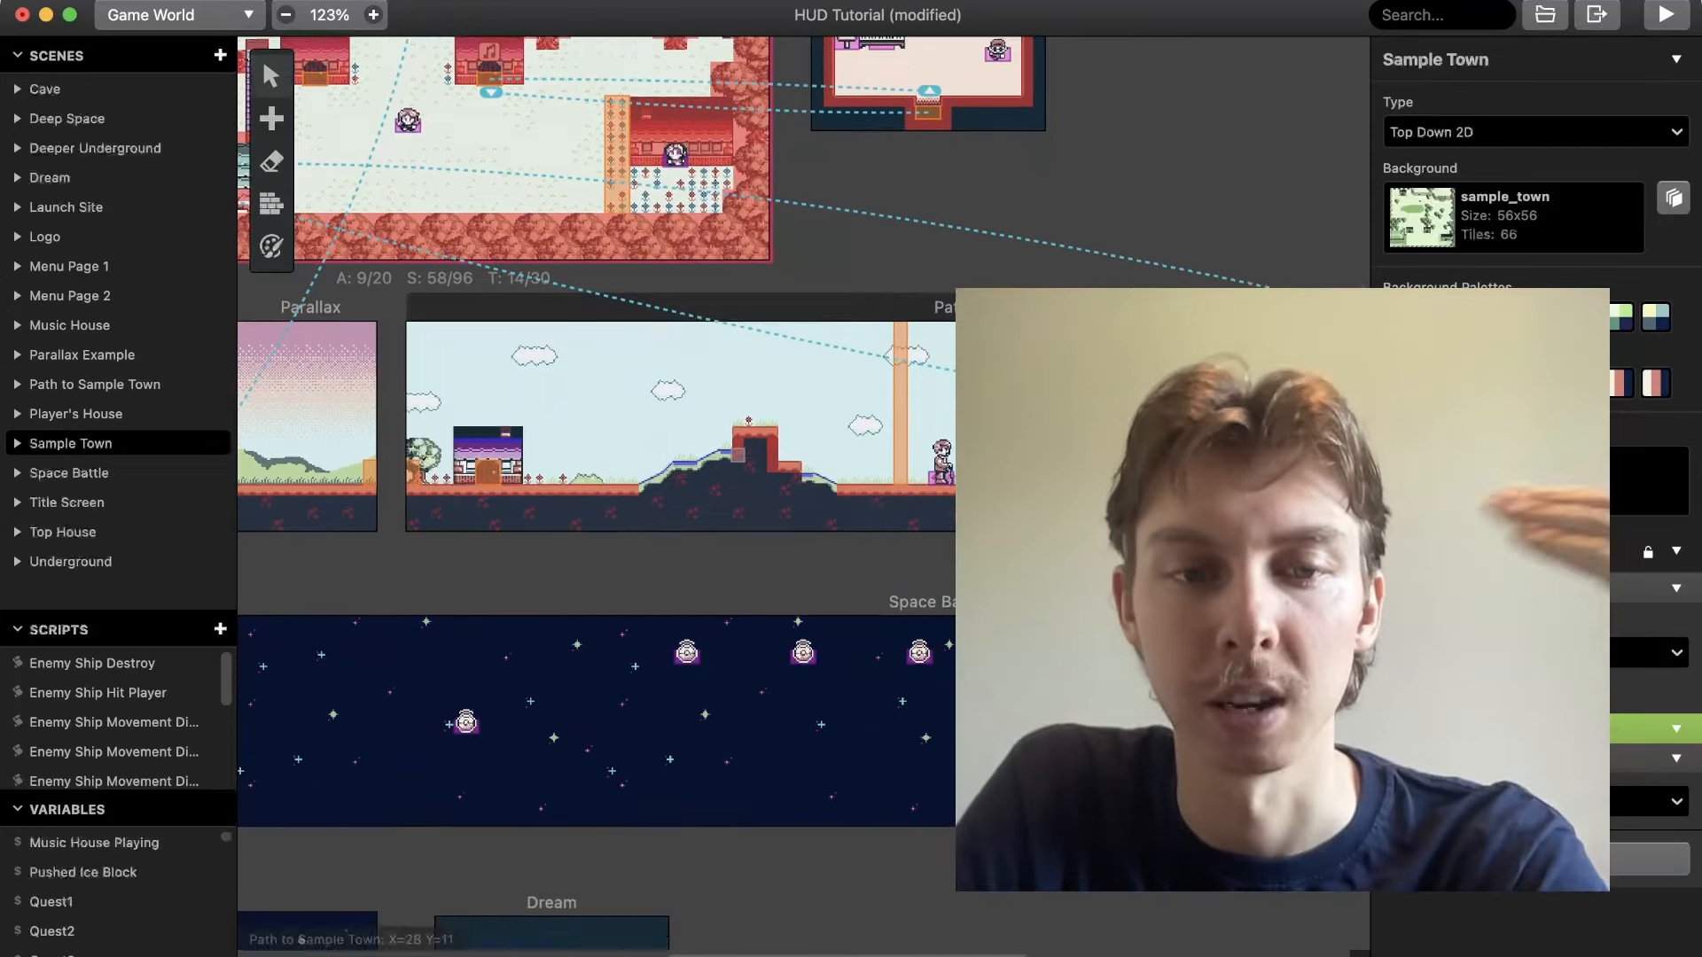
scroll(760, 574, "left", 3)
scroll(760, 574, "up", 9)
scroll(761, 574, "up", 3, "ctrl")
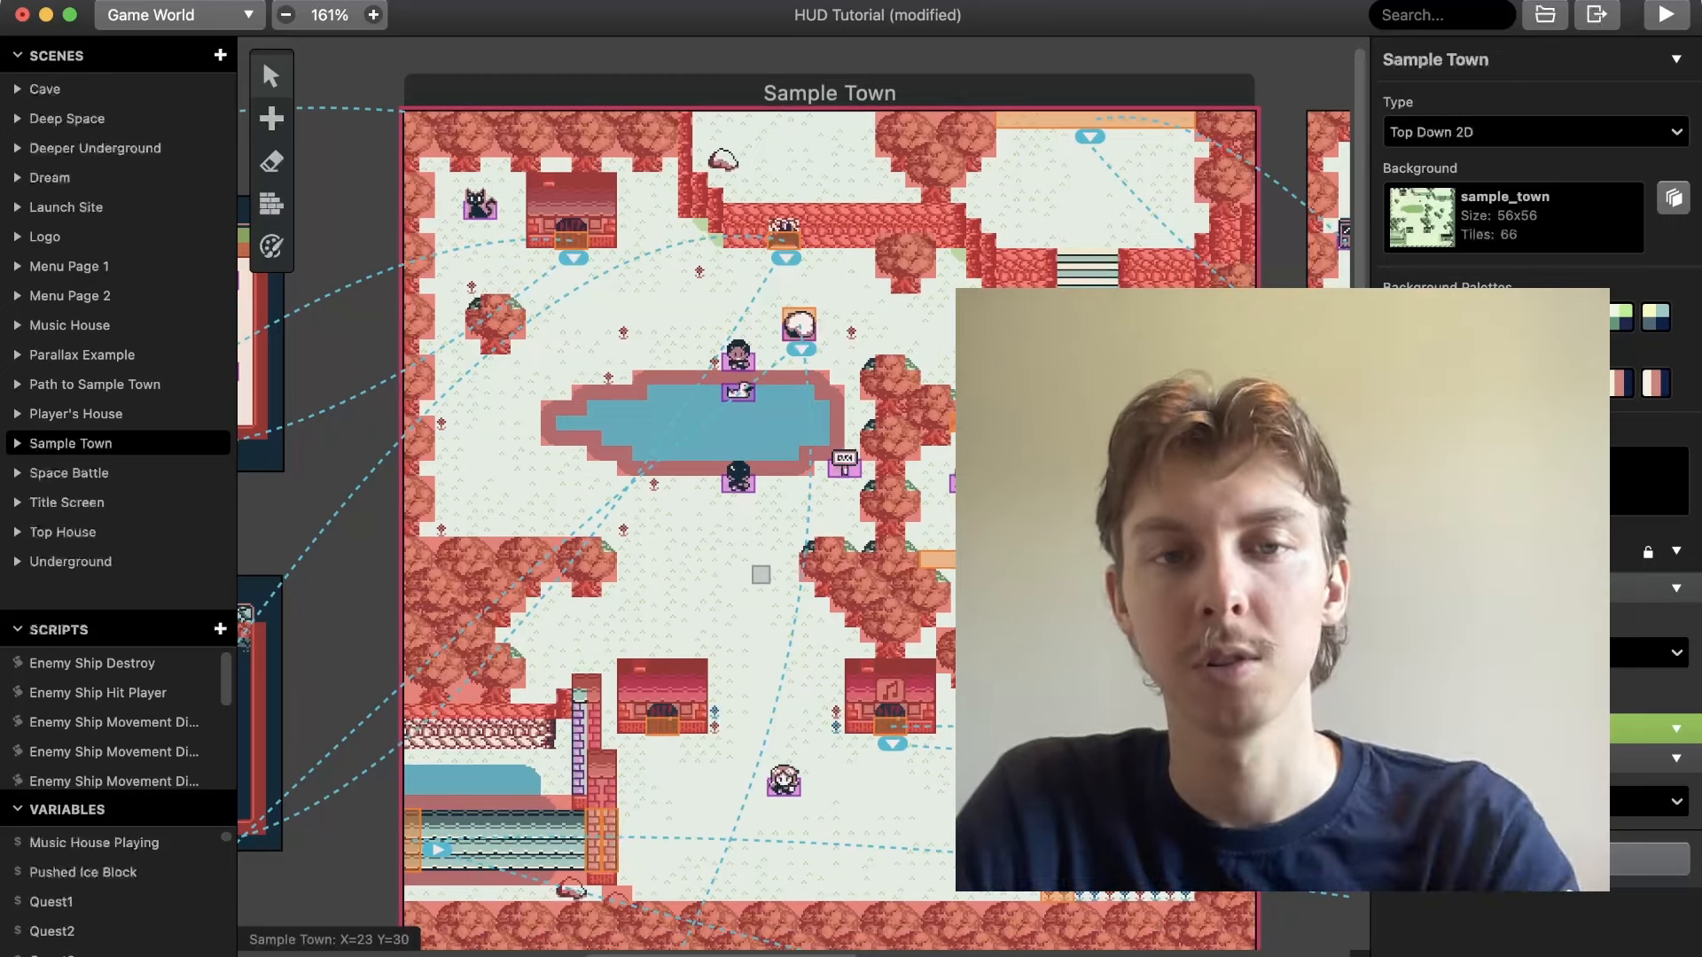
scroll(760, 574, "down", 2)
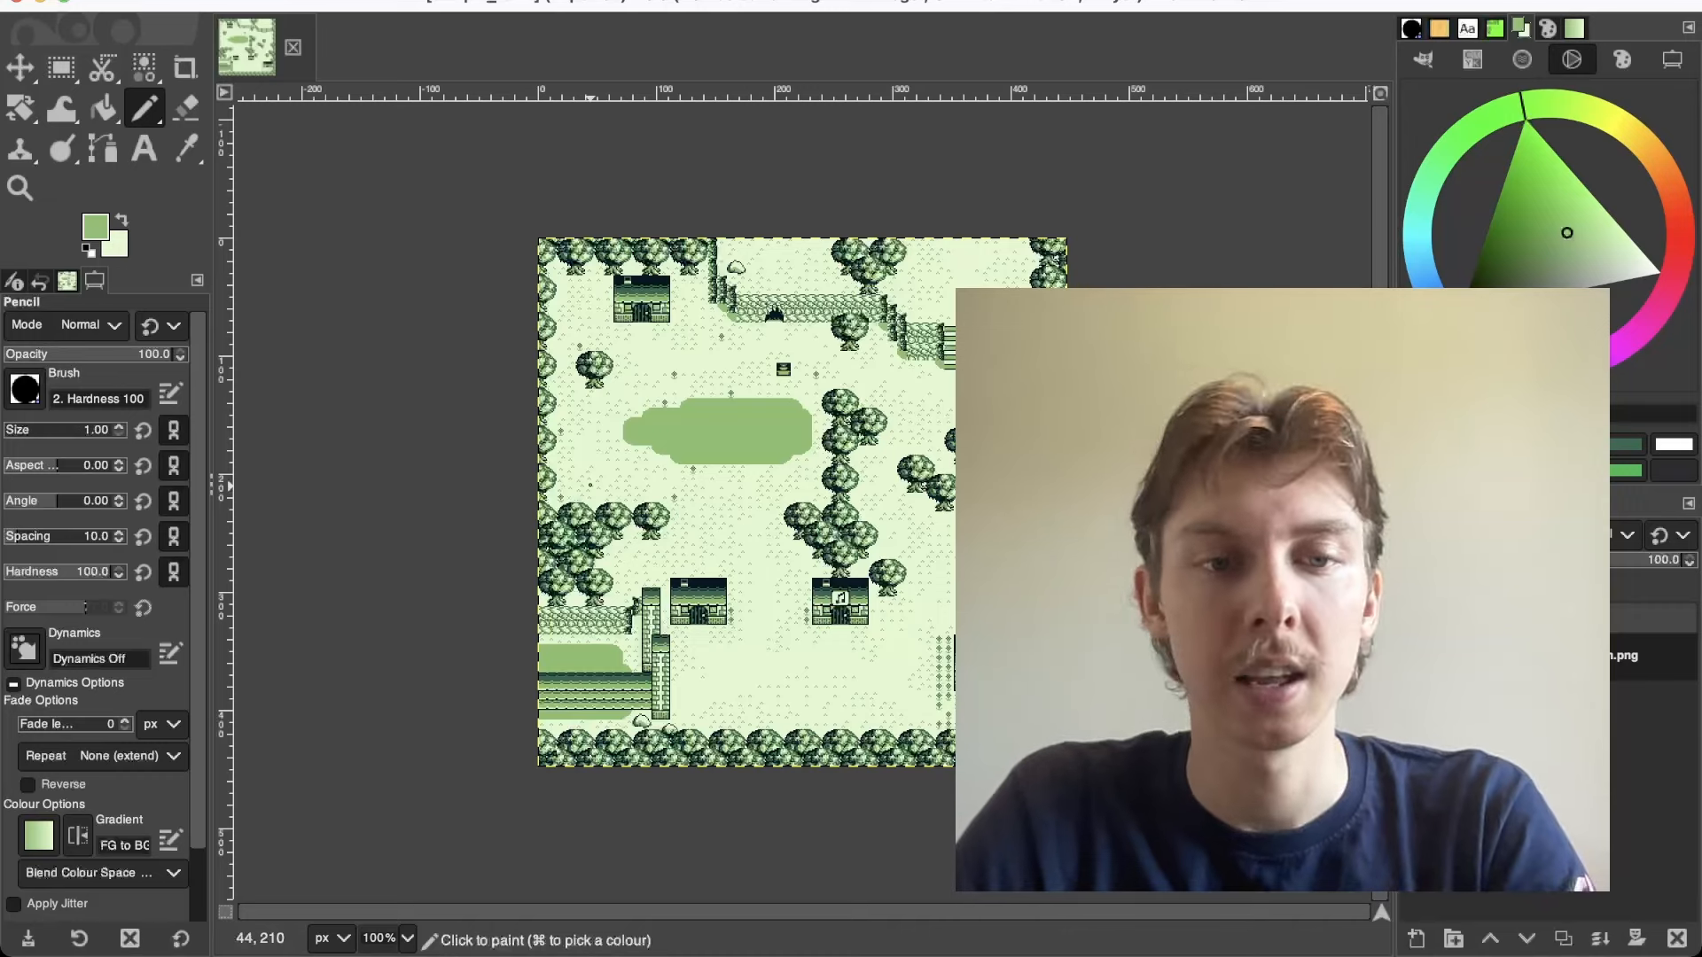
In GIMP, choose the Rectangle Select tool and show the grid over the sample_town.png background
key("plus")
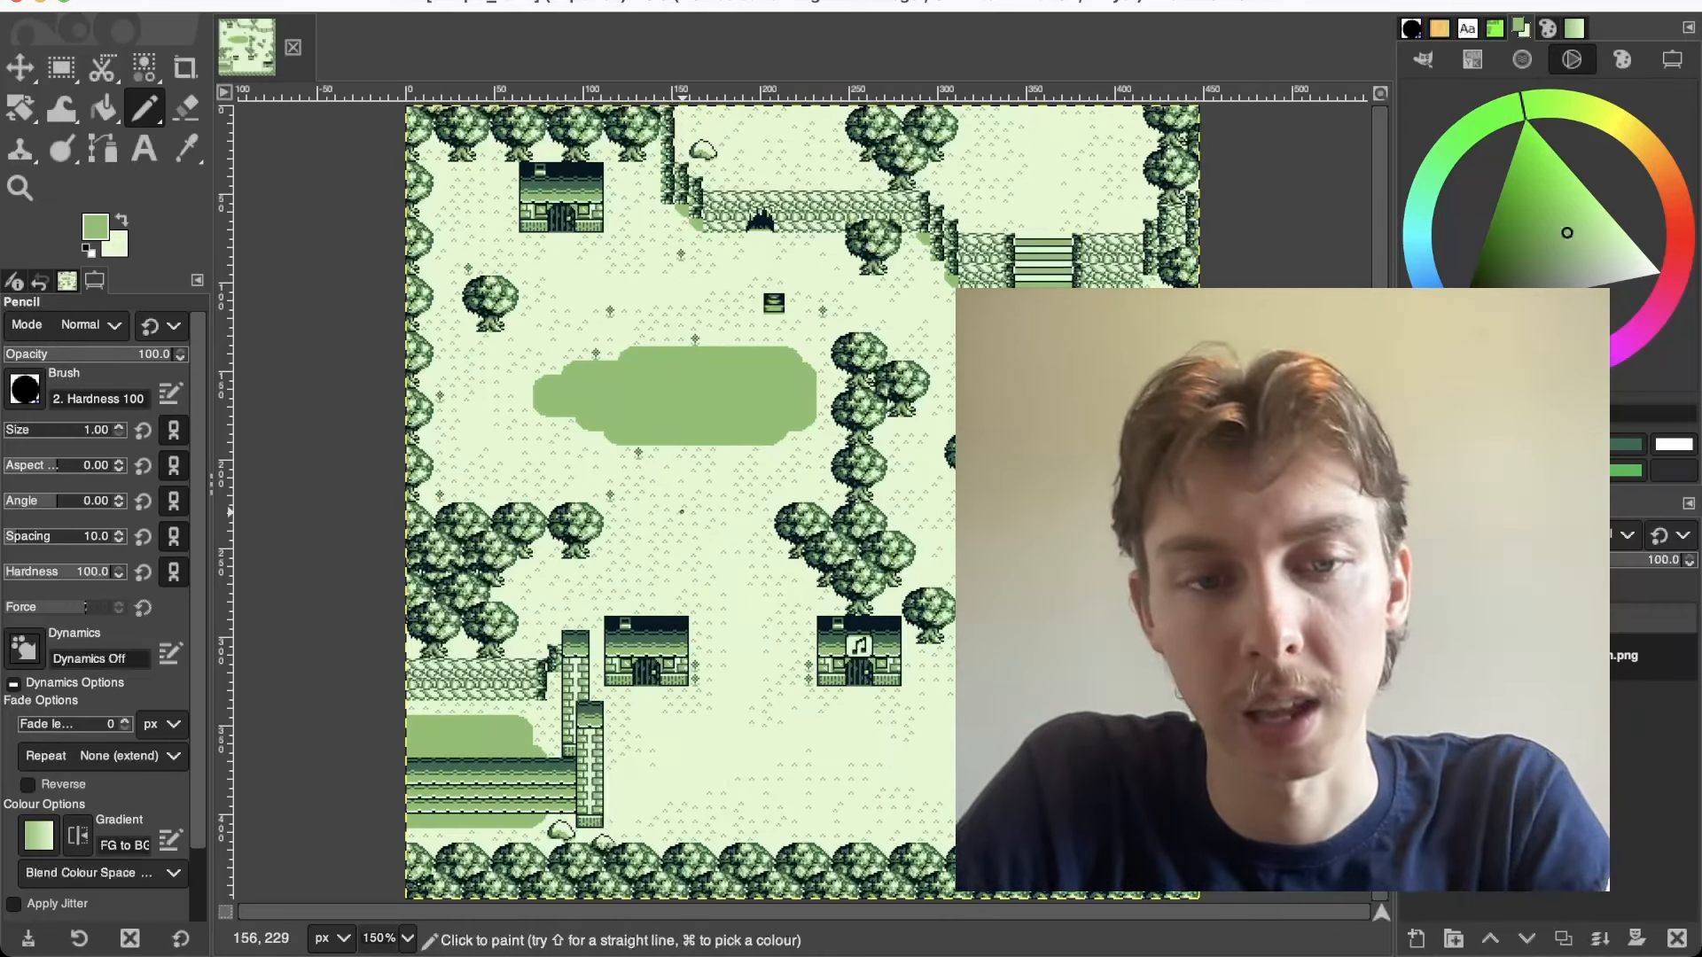
left_click(61, 67)
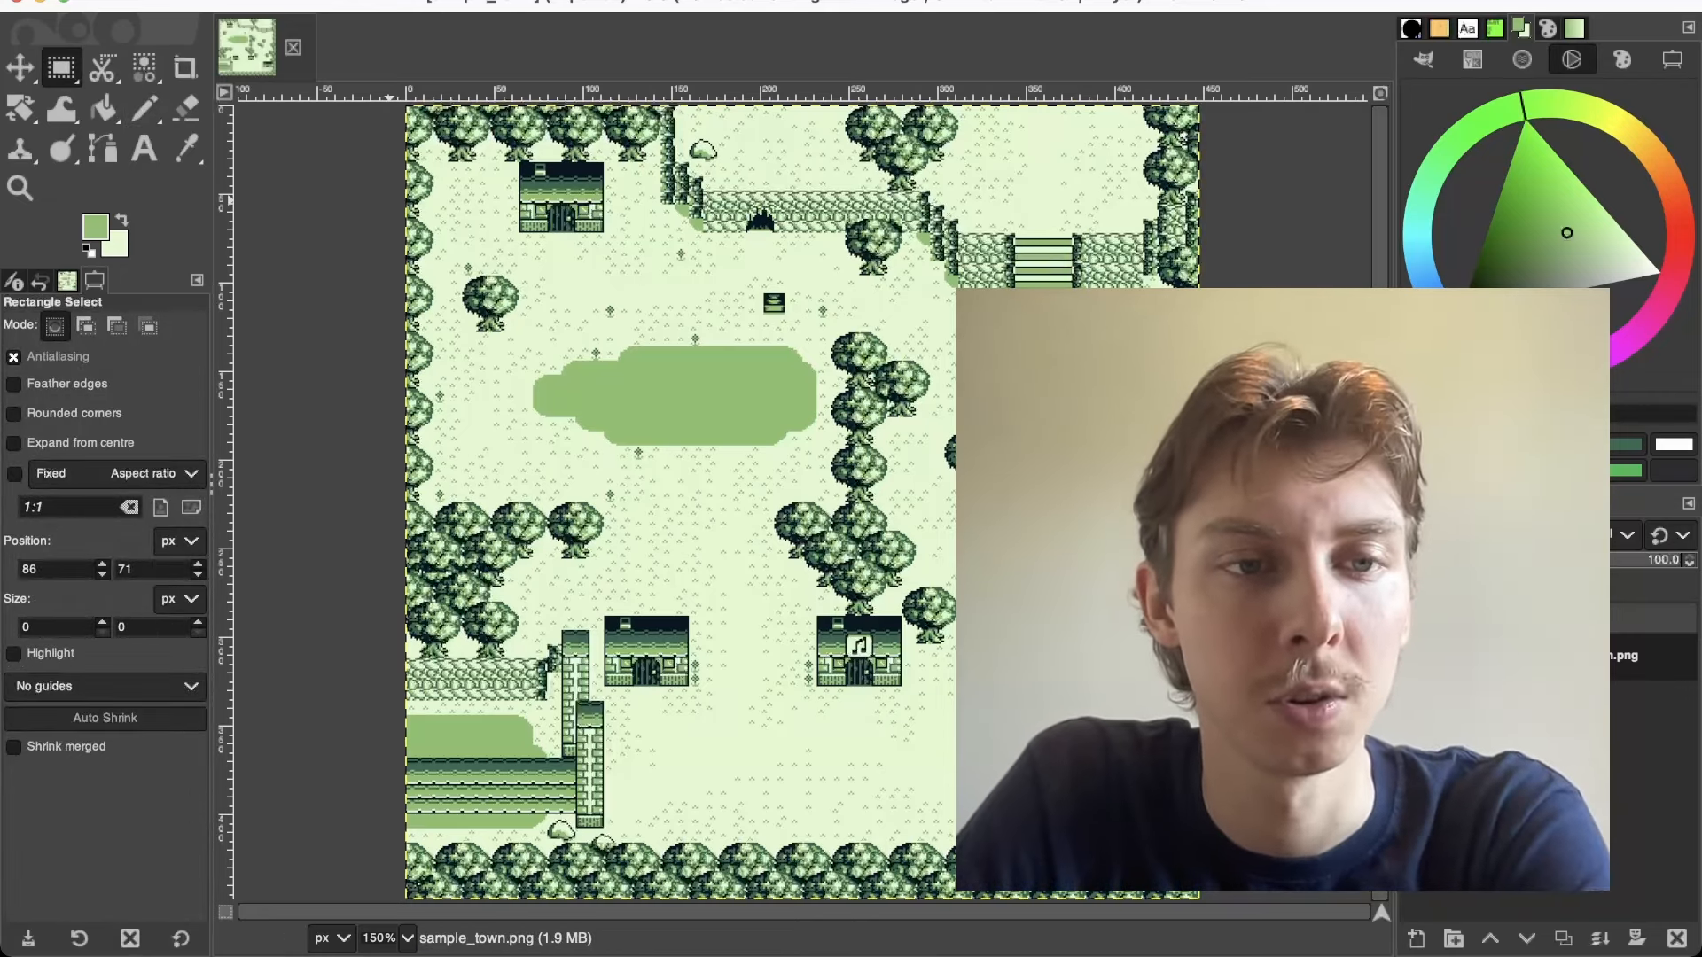
left_click(349, 352)
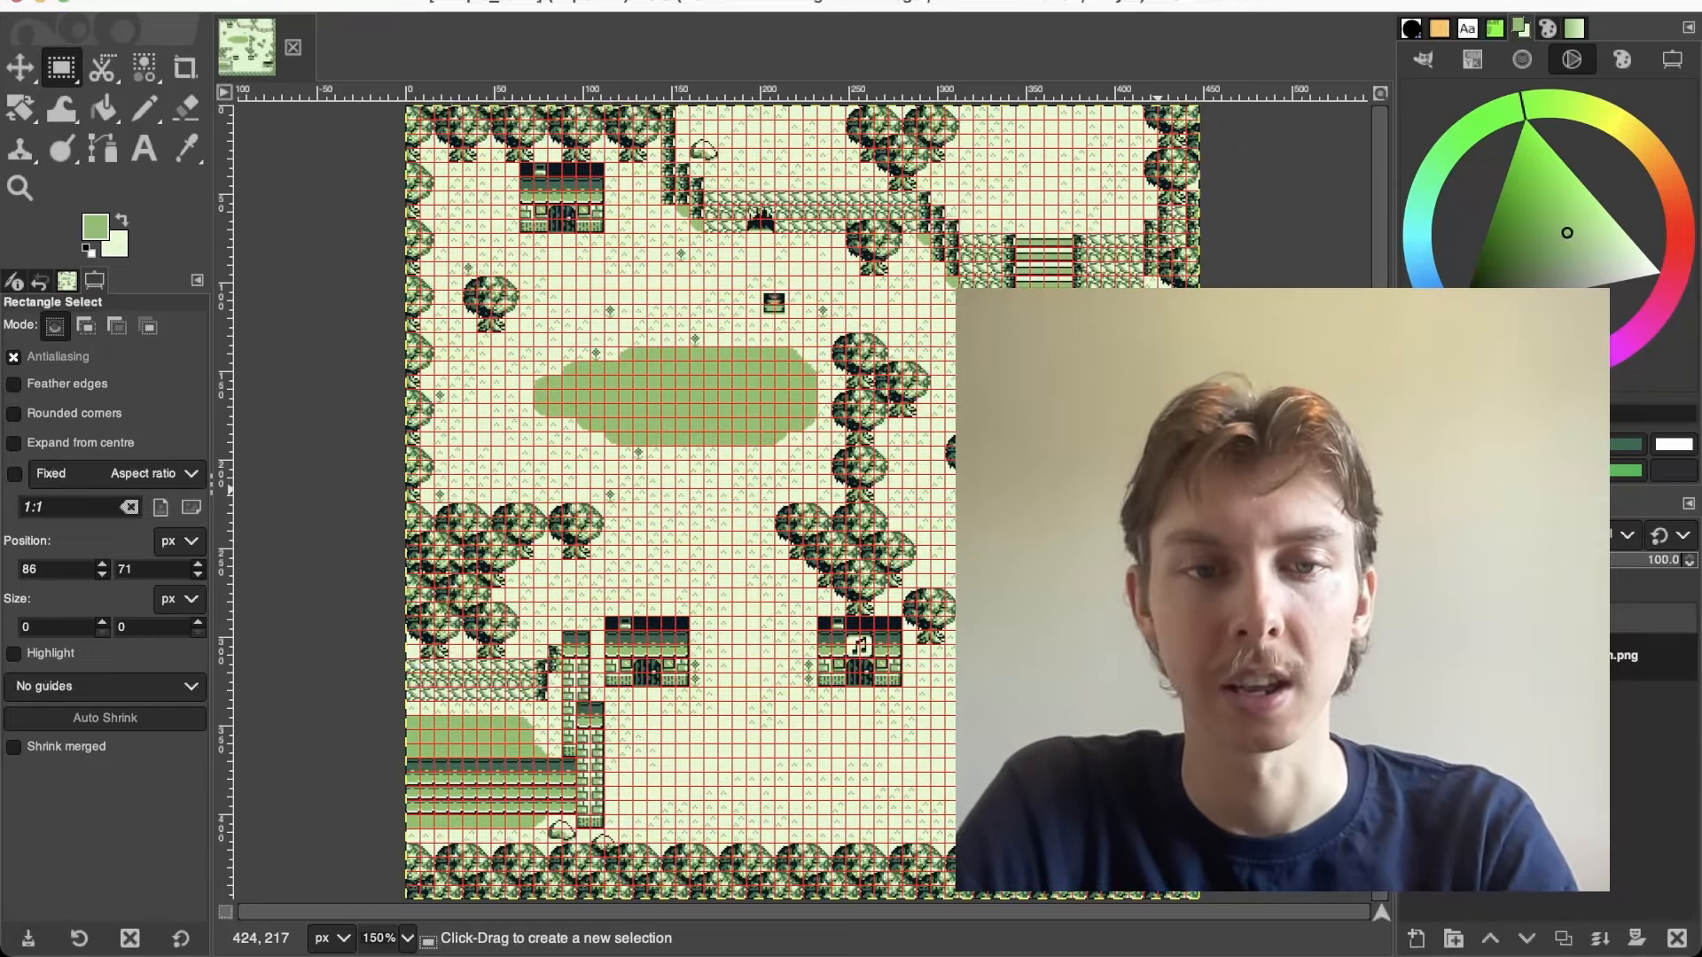
left_click(372, 787)
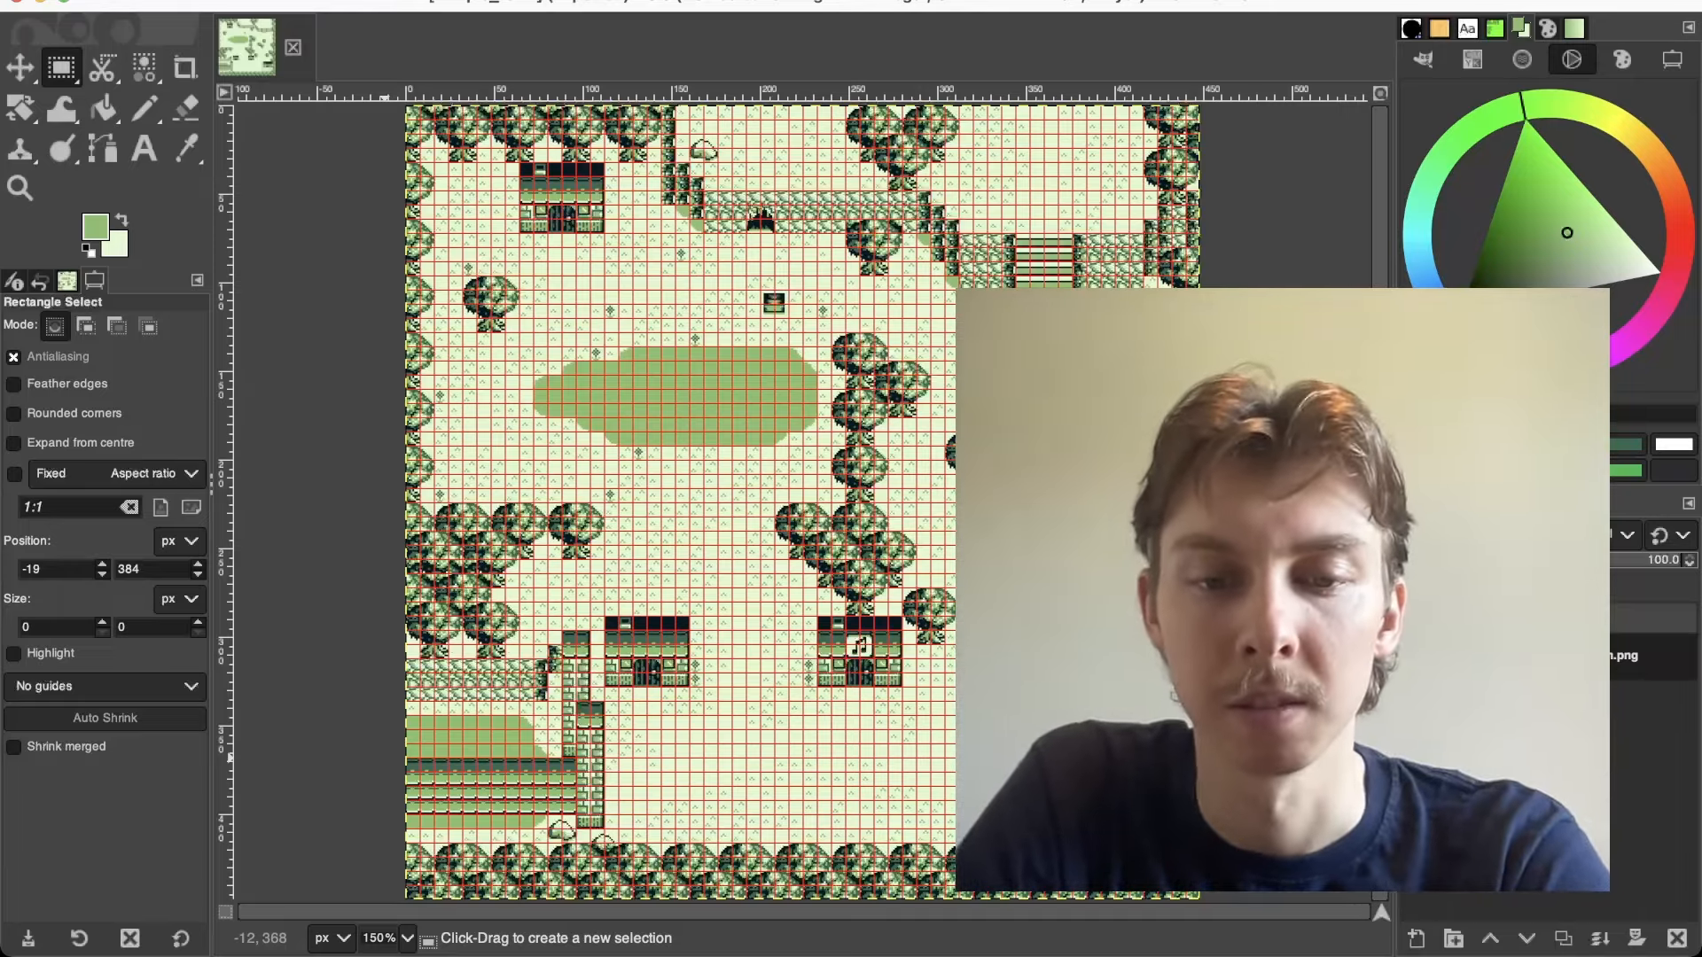
Switch back to GB Studio and examine the full width of the Sample Town scene for HUD placement
key("super+Tab")
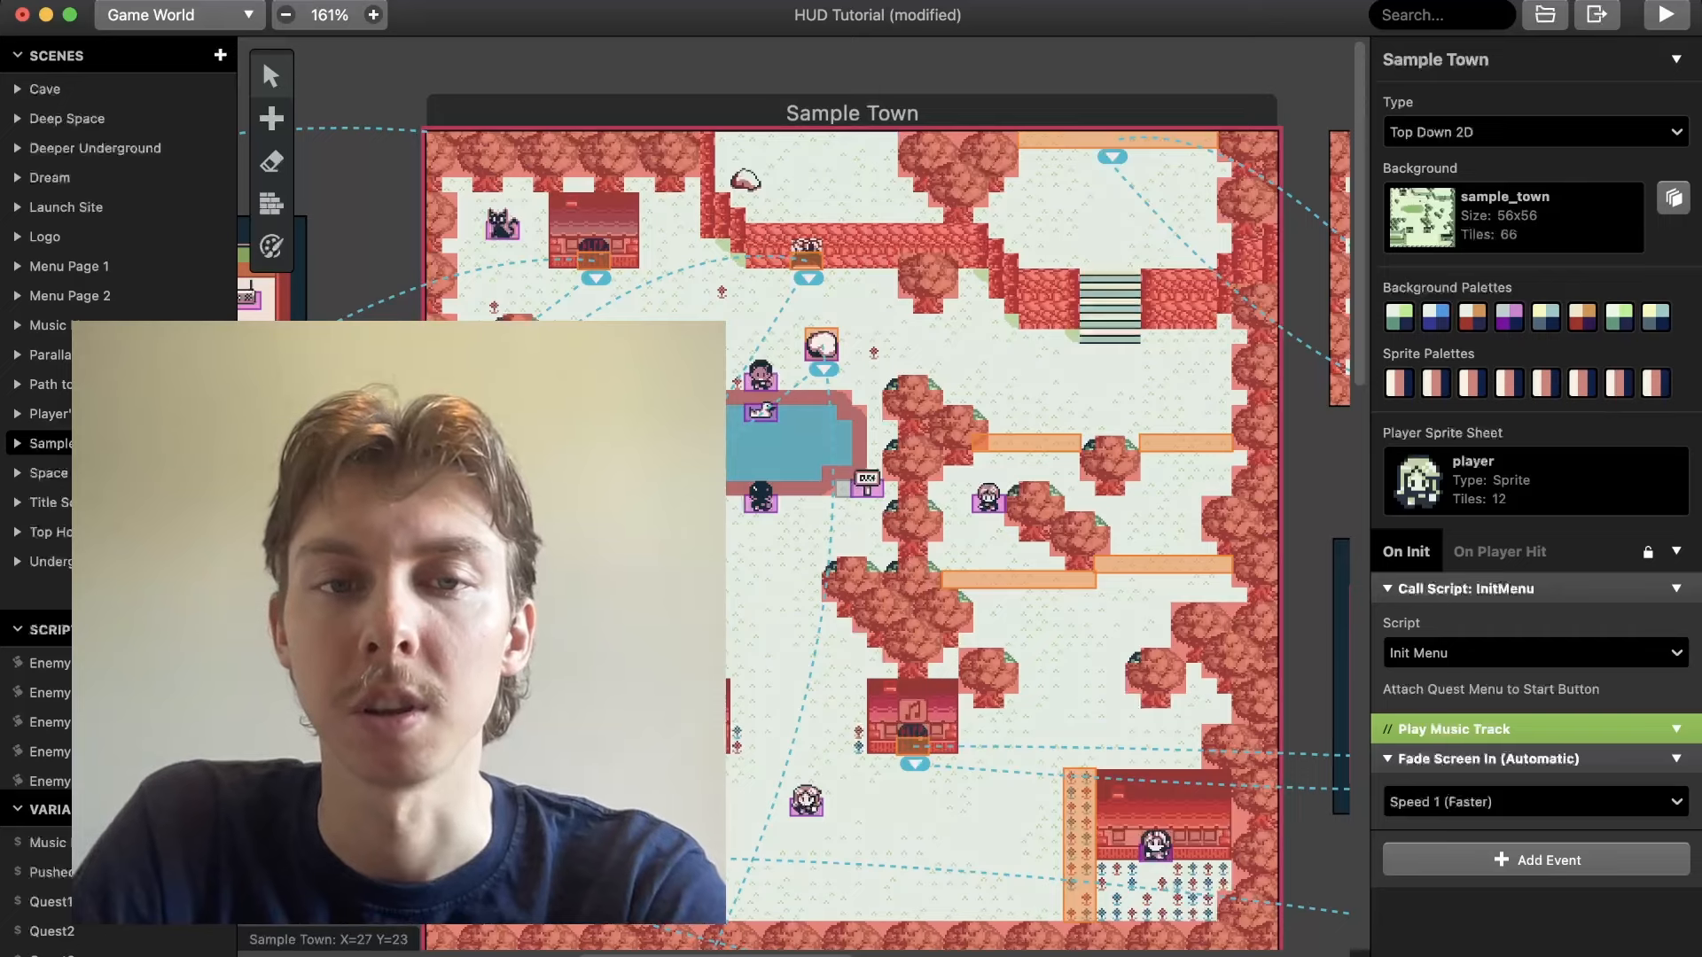
scroll(798, 514, "left", 5)
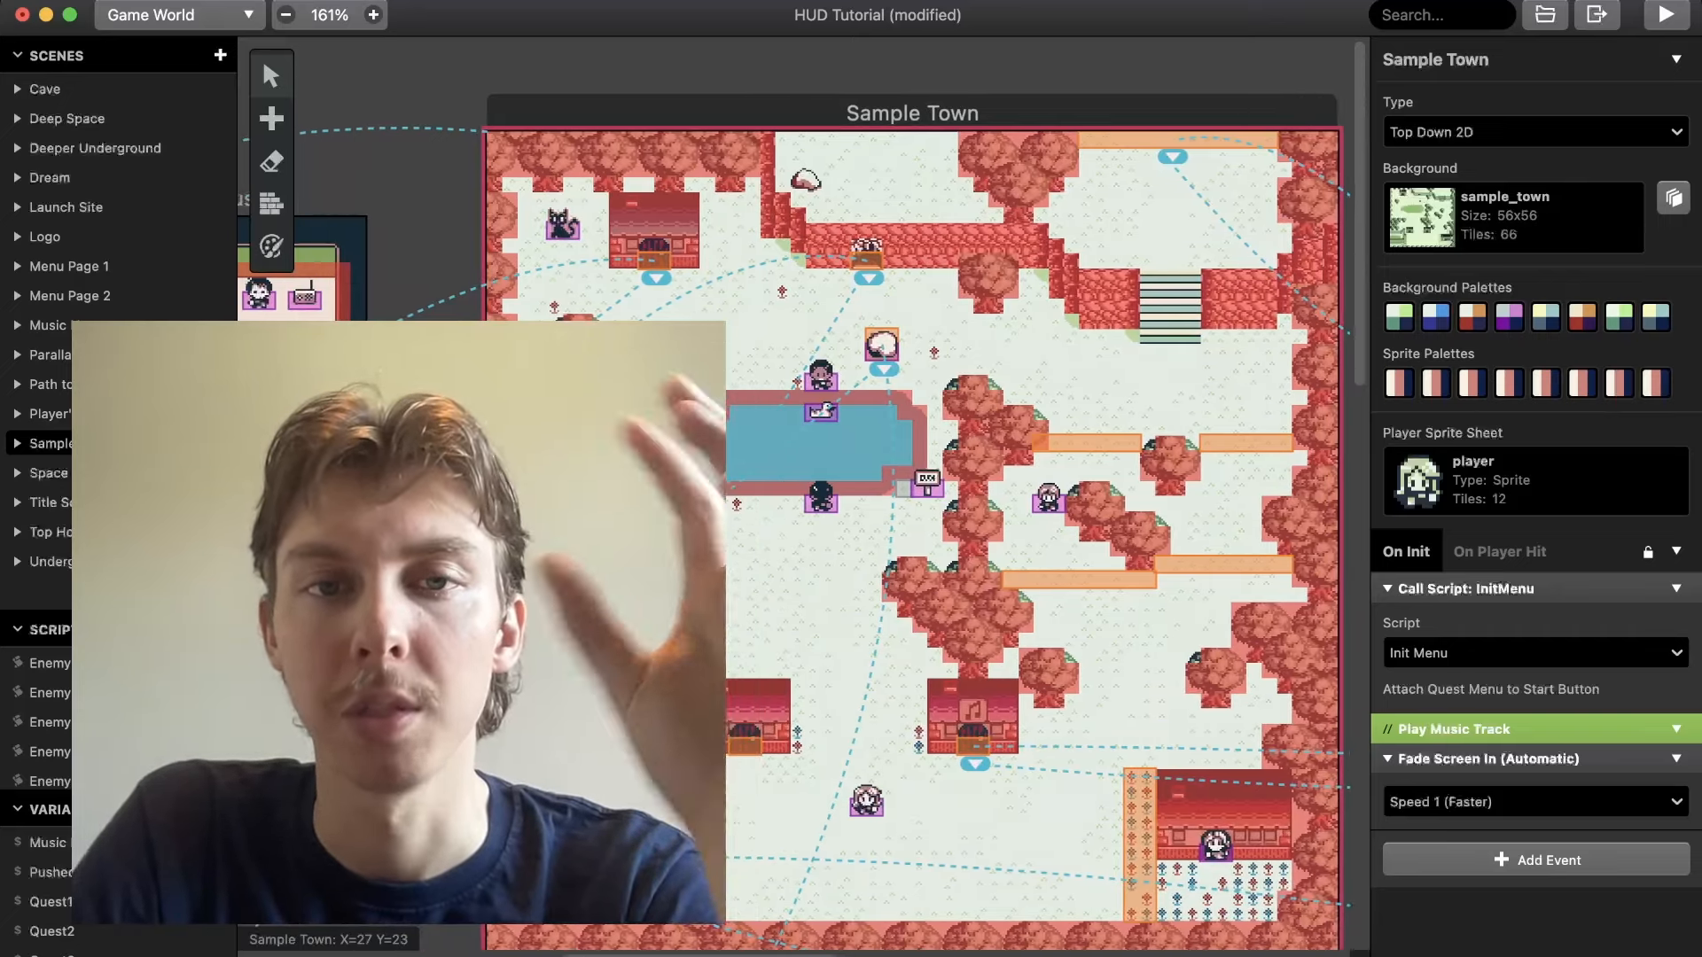
scroll(988, 488, "left", 5)
scroll(988, 488, "right", 7)
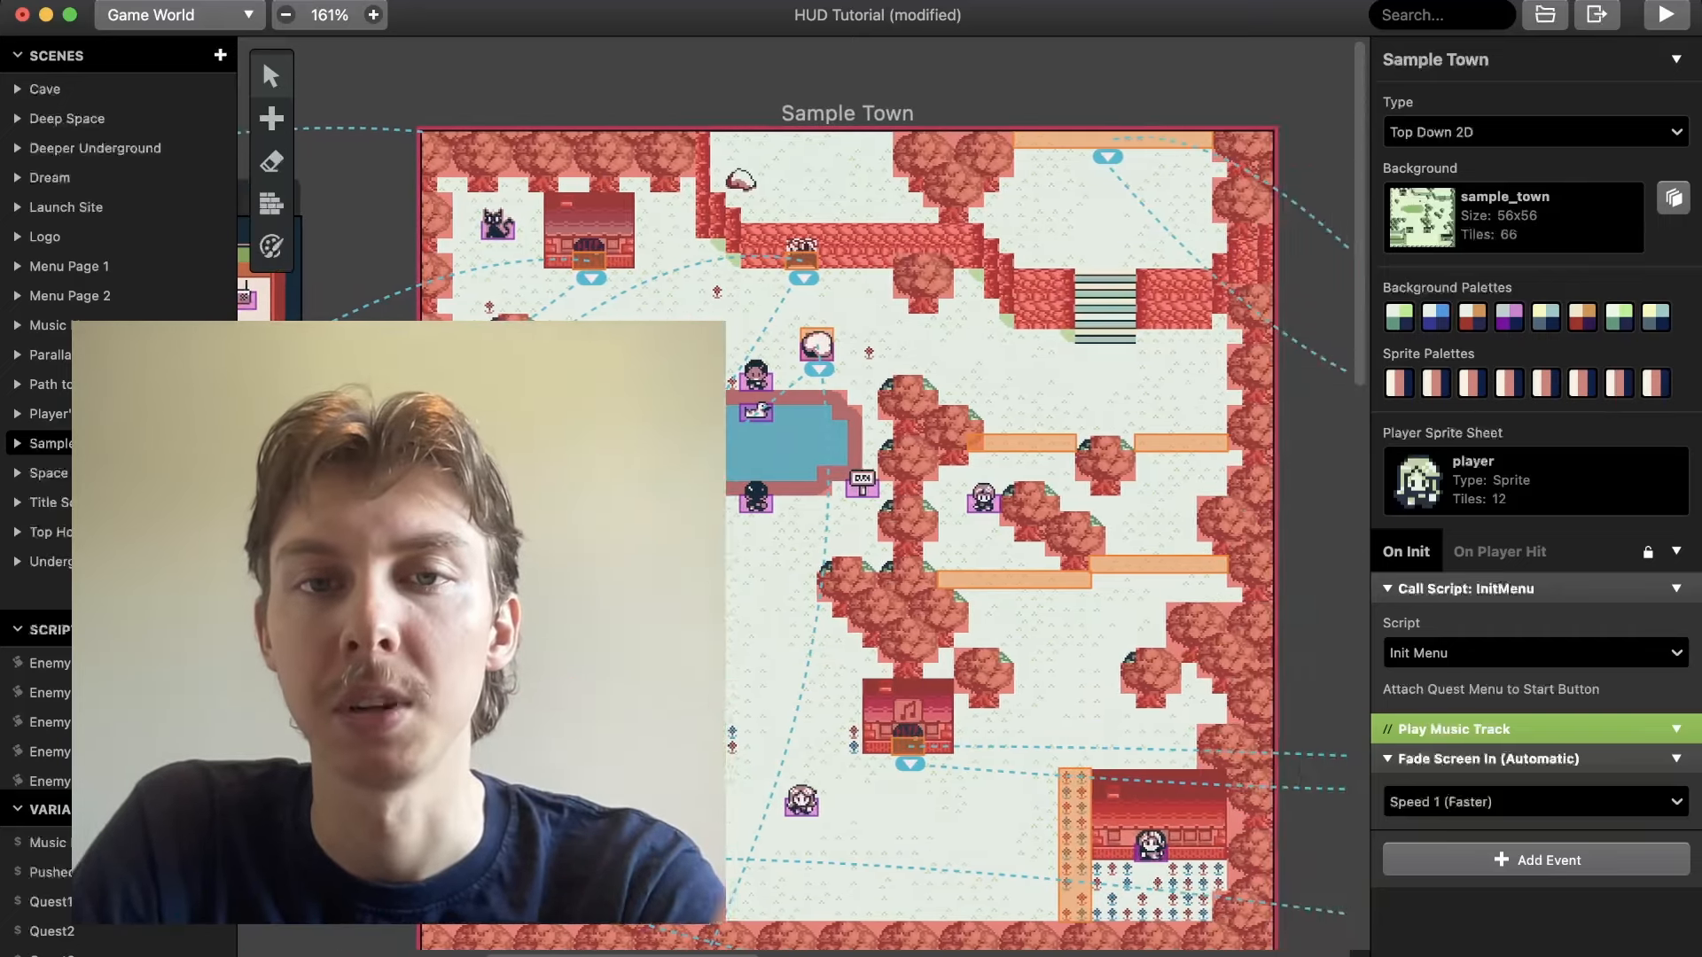
scroll(988, 488, "left", 10)
scroll(798, 514, "right", 10)
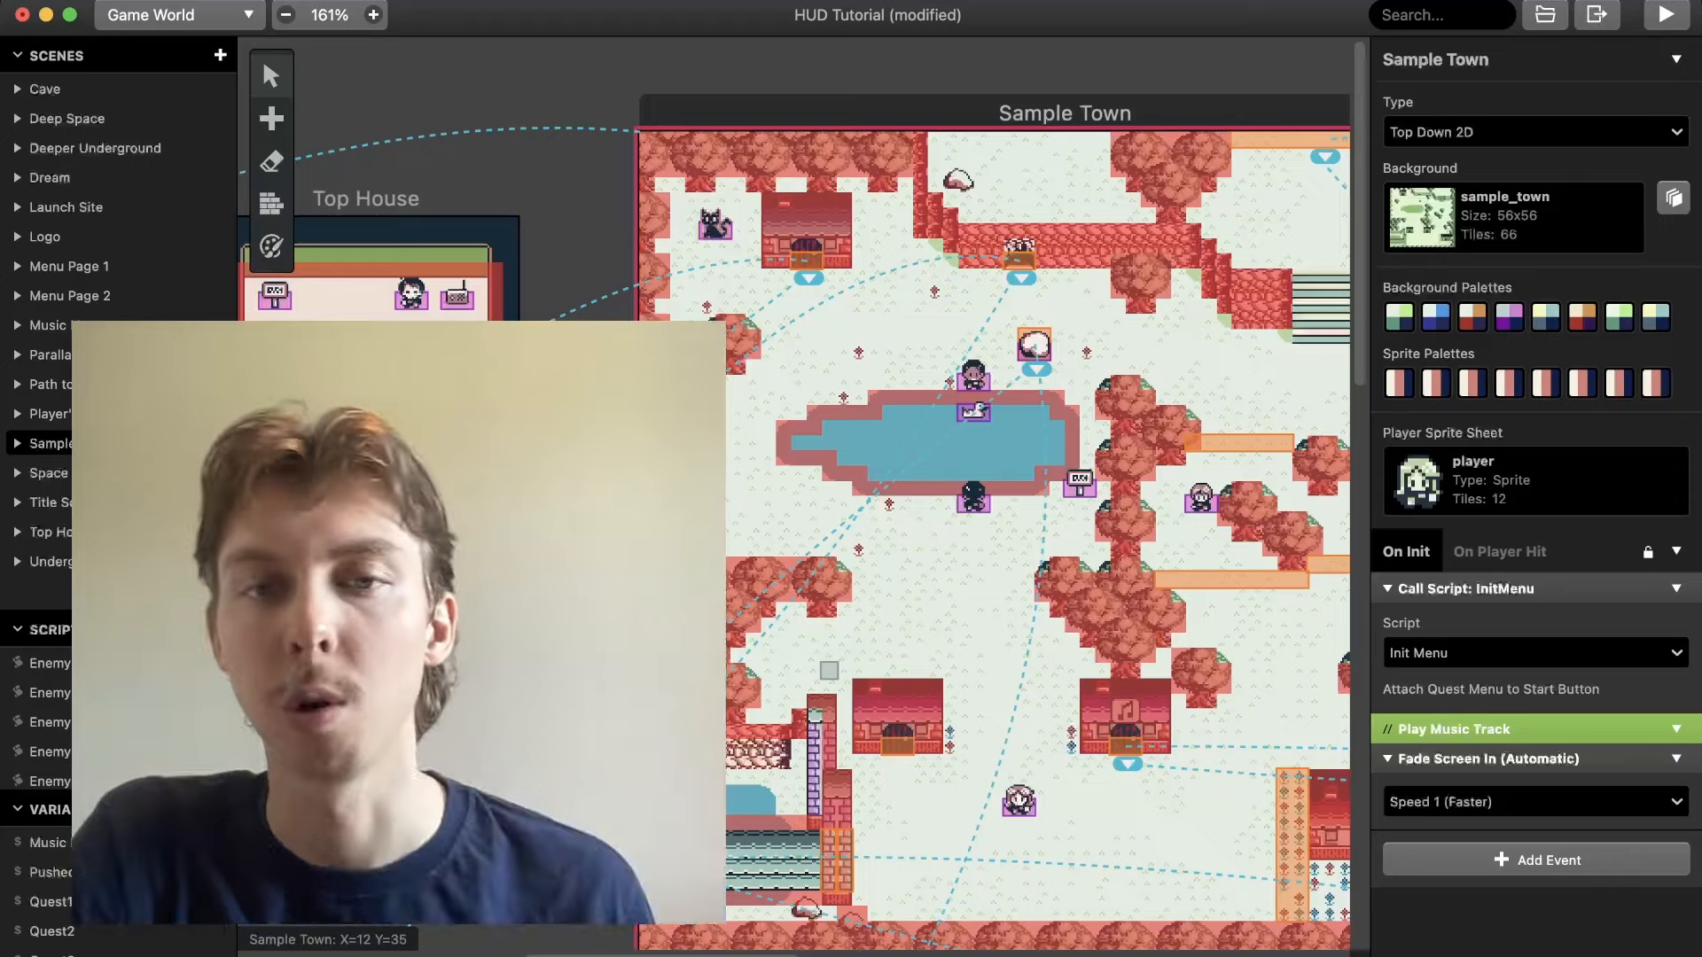
scroll(798, 514, "right", 3)
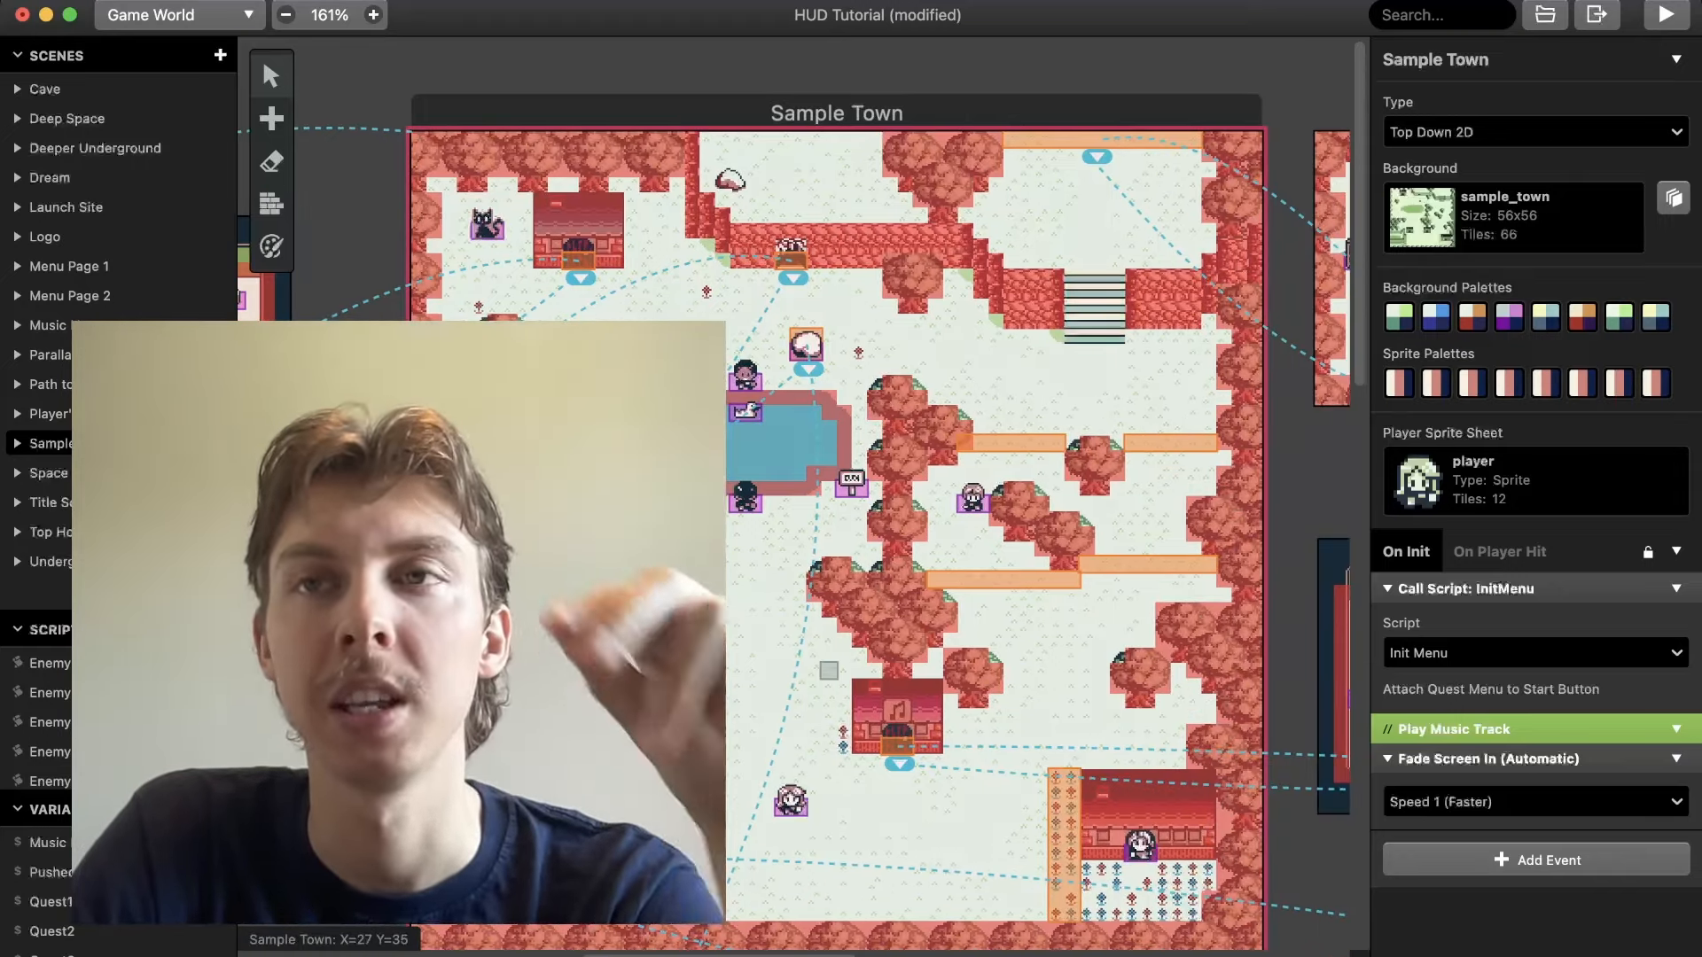
scroll(837, 496, "down", 2)
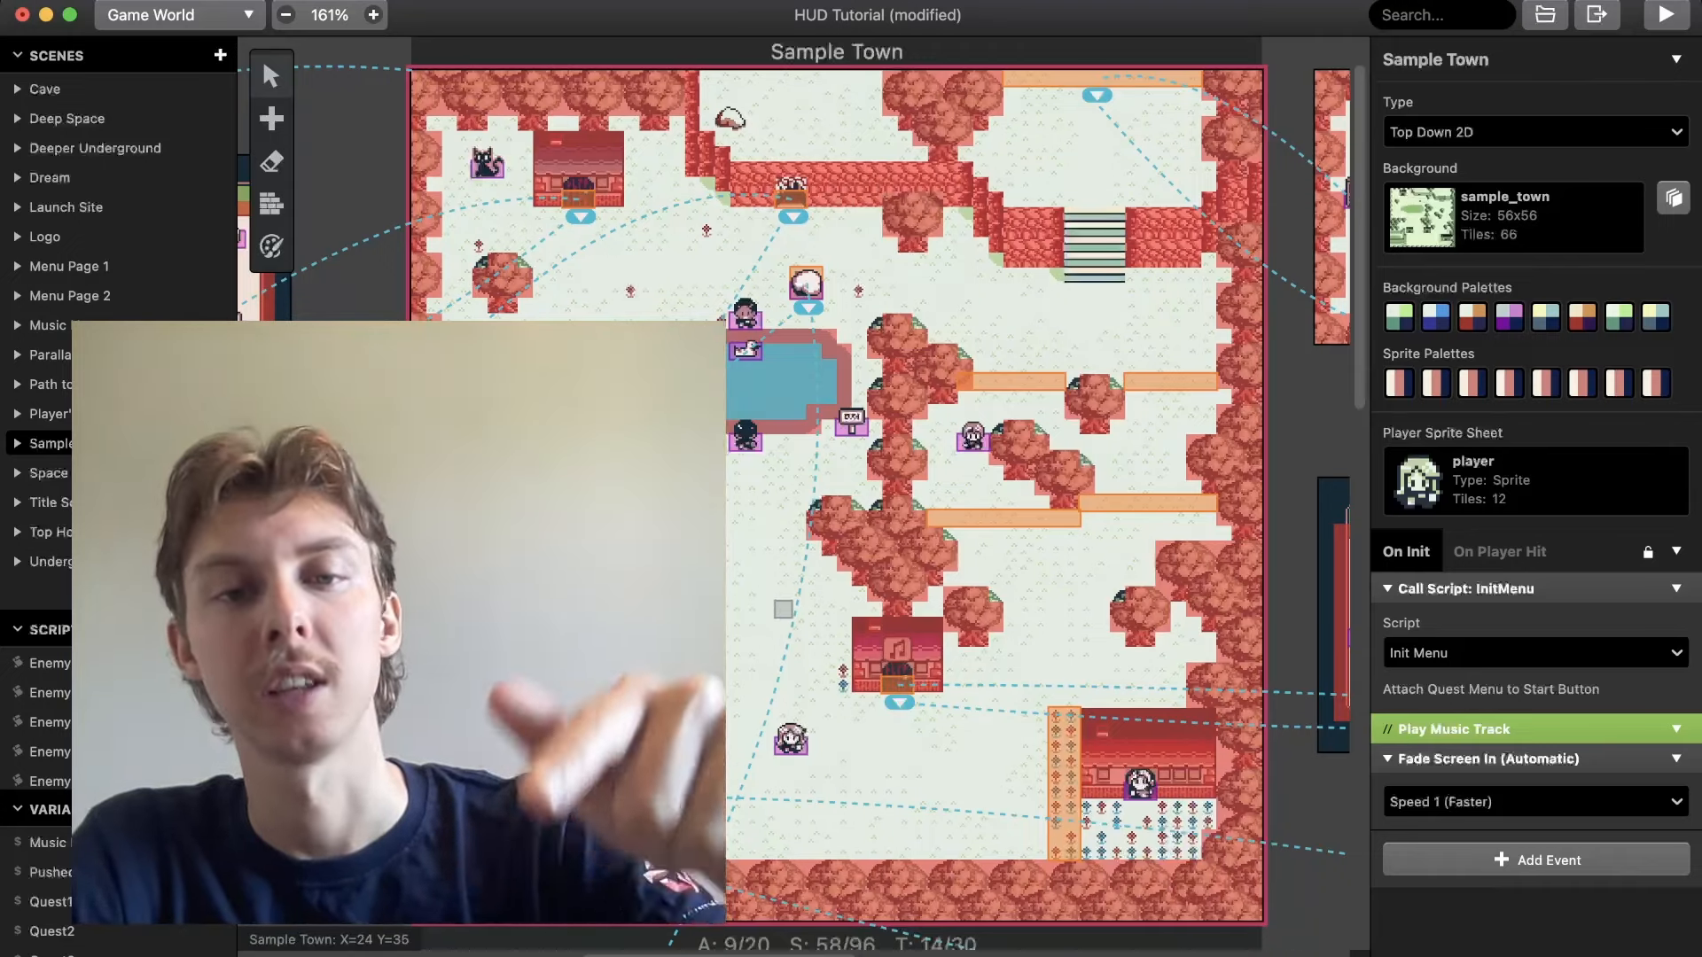
scroll(782, 609, "down", 1)
scroll(783, 609, "up", 1)
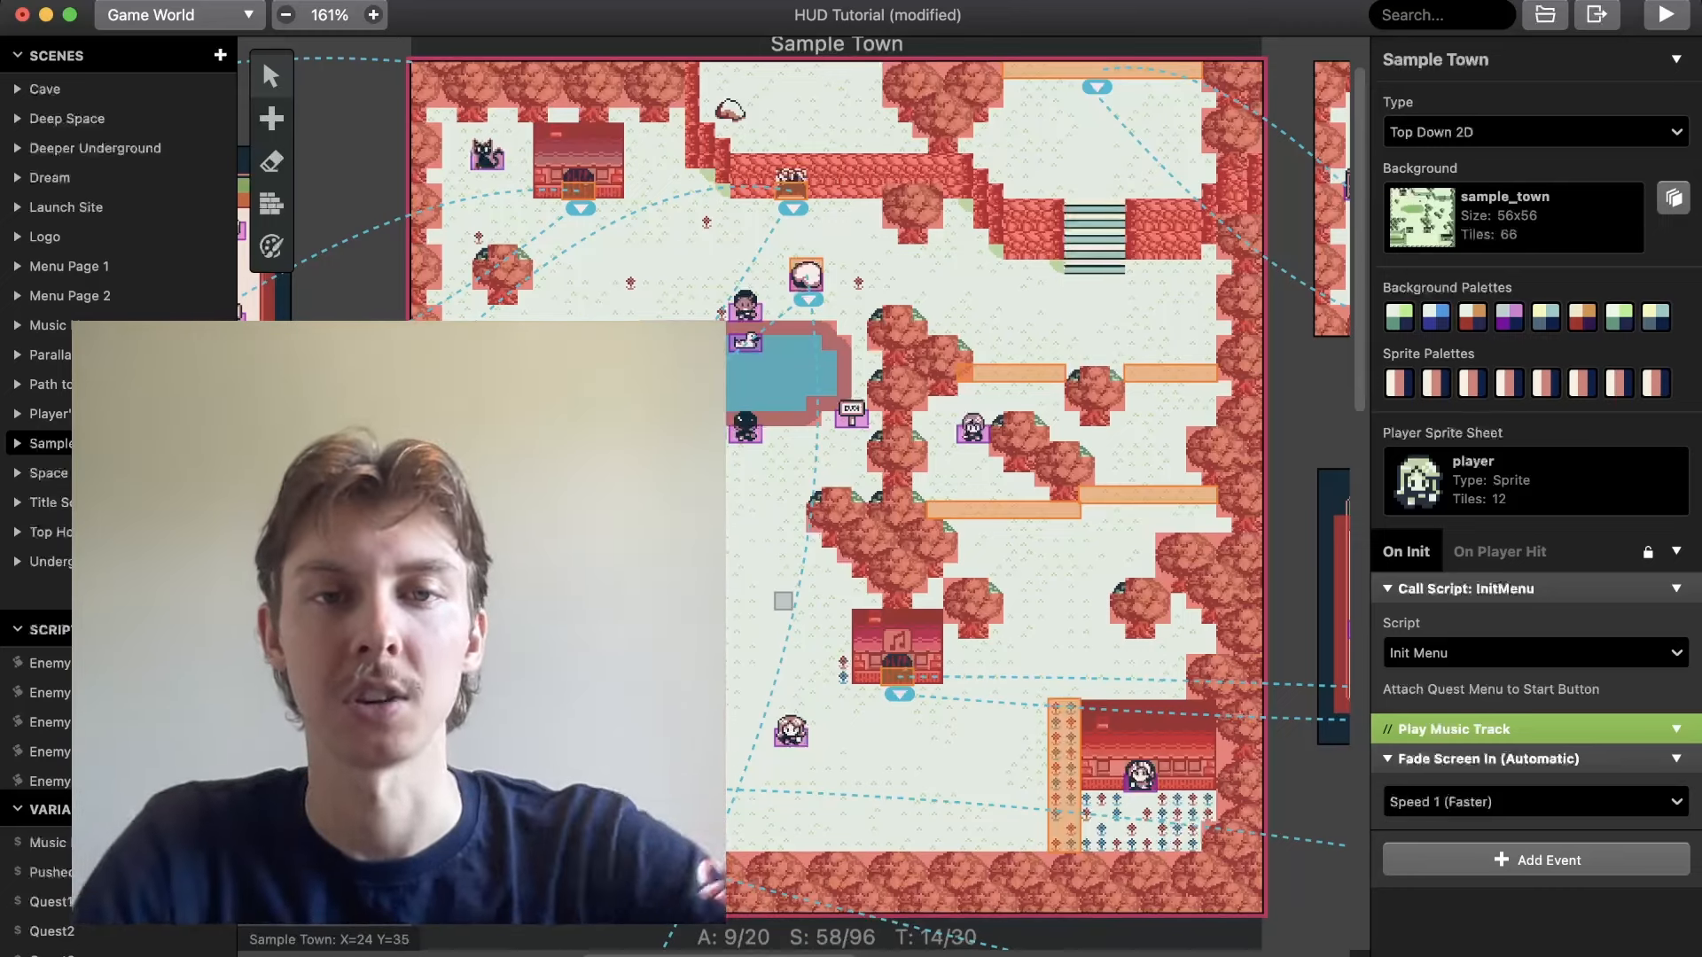
Add a Show Overlay event to the Top House scene's On Init script
scroll(783, 601, "left", 10)
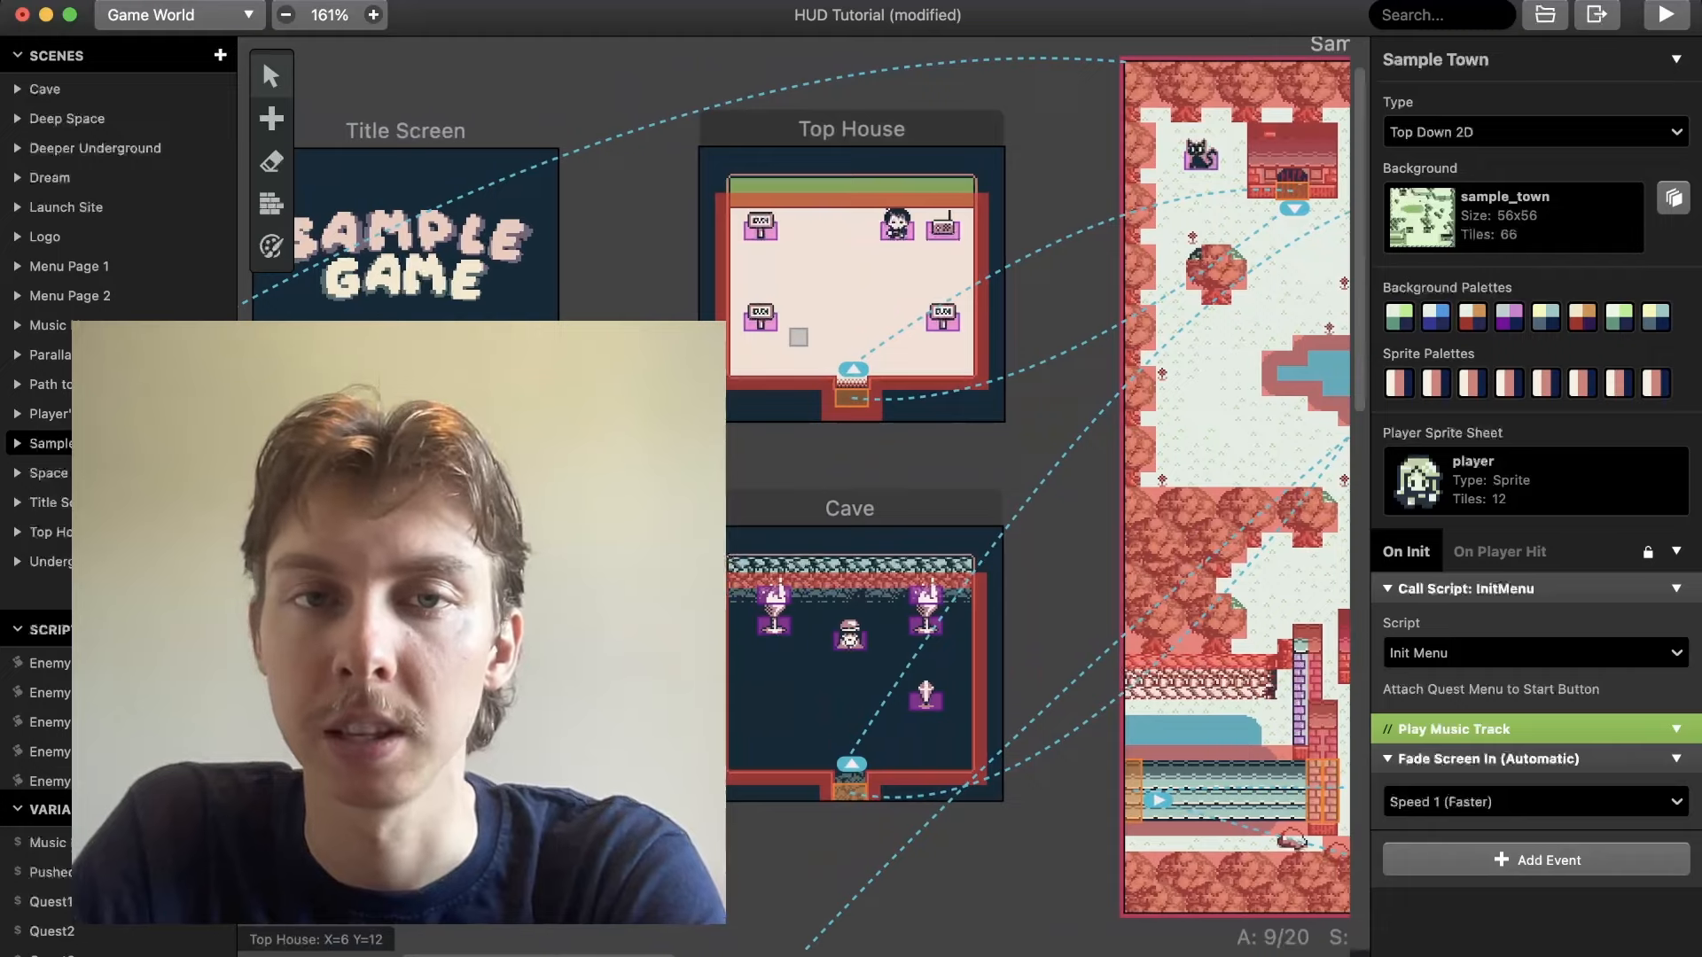
left_click(798, 337)
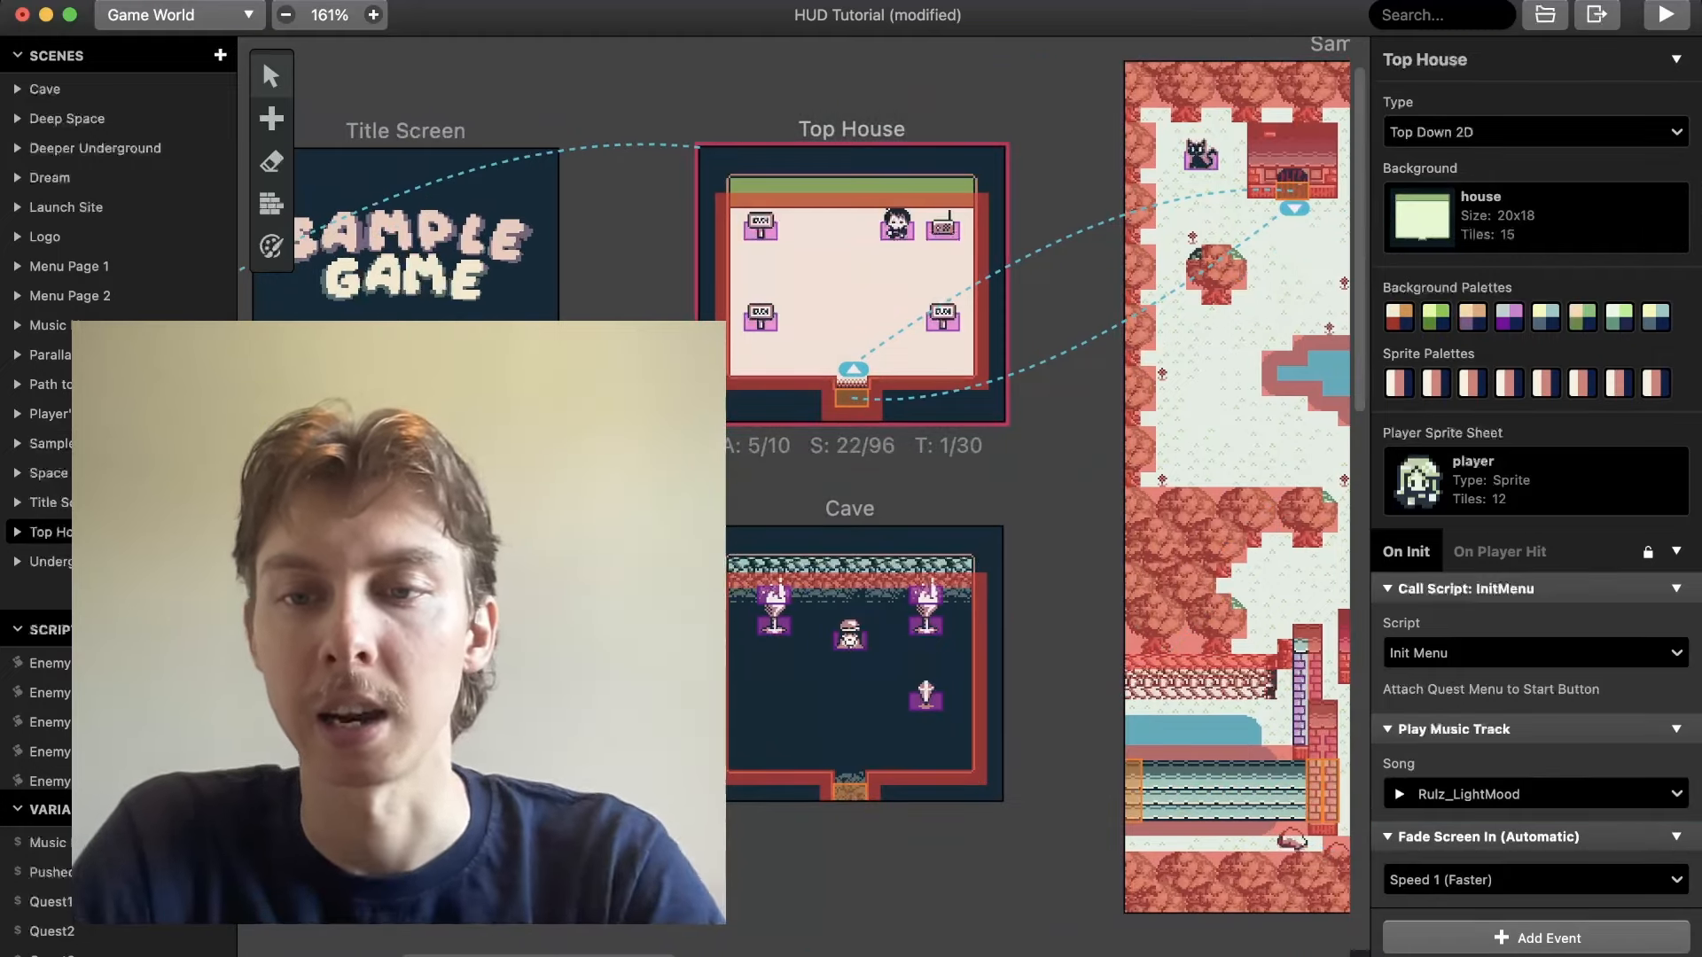
left_click(1536, 937)
type("show")
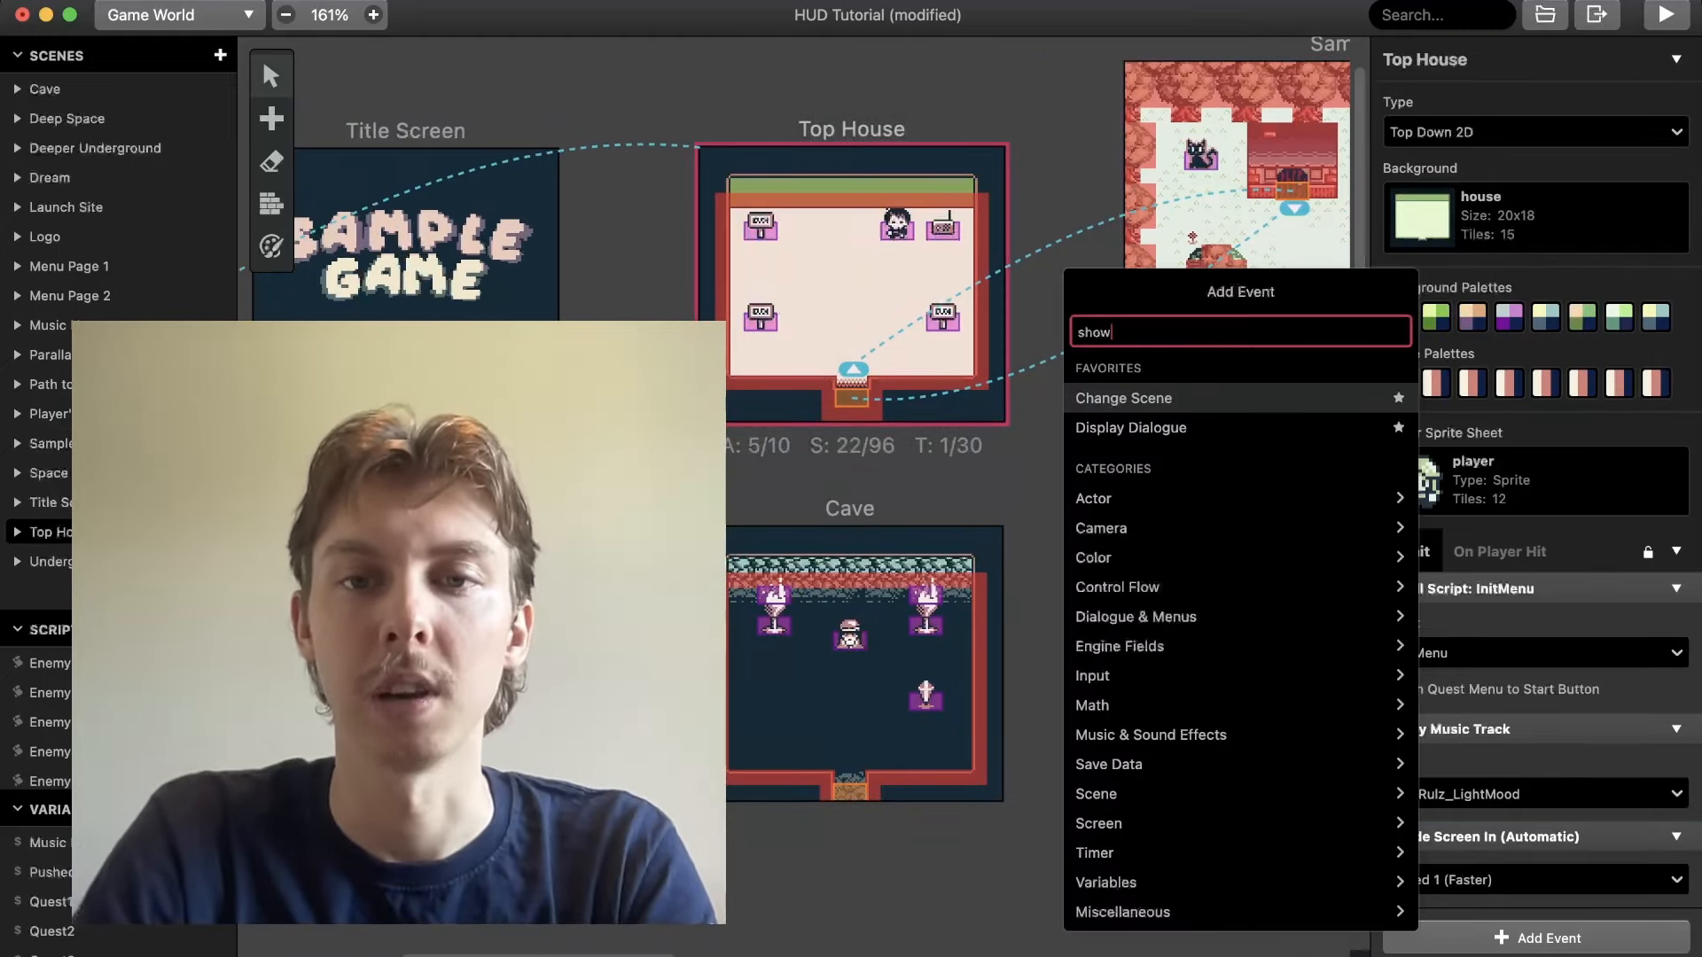
key("Down")
key("Return")
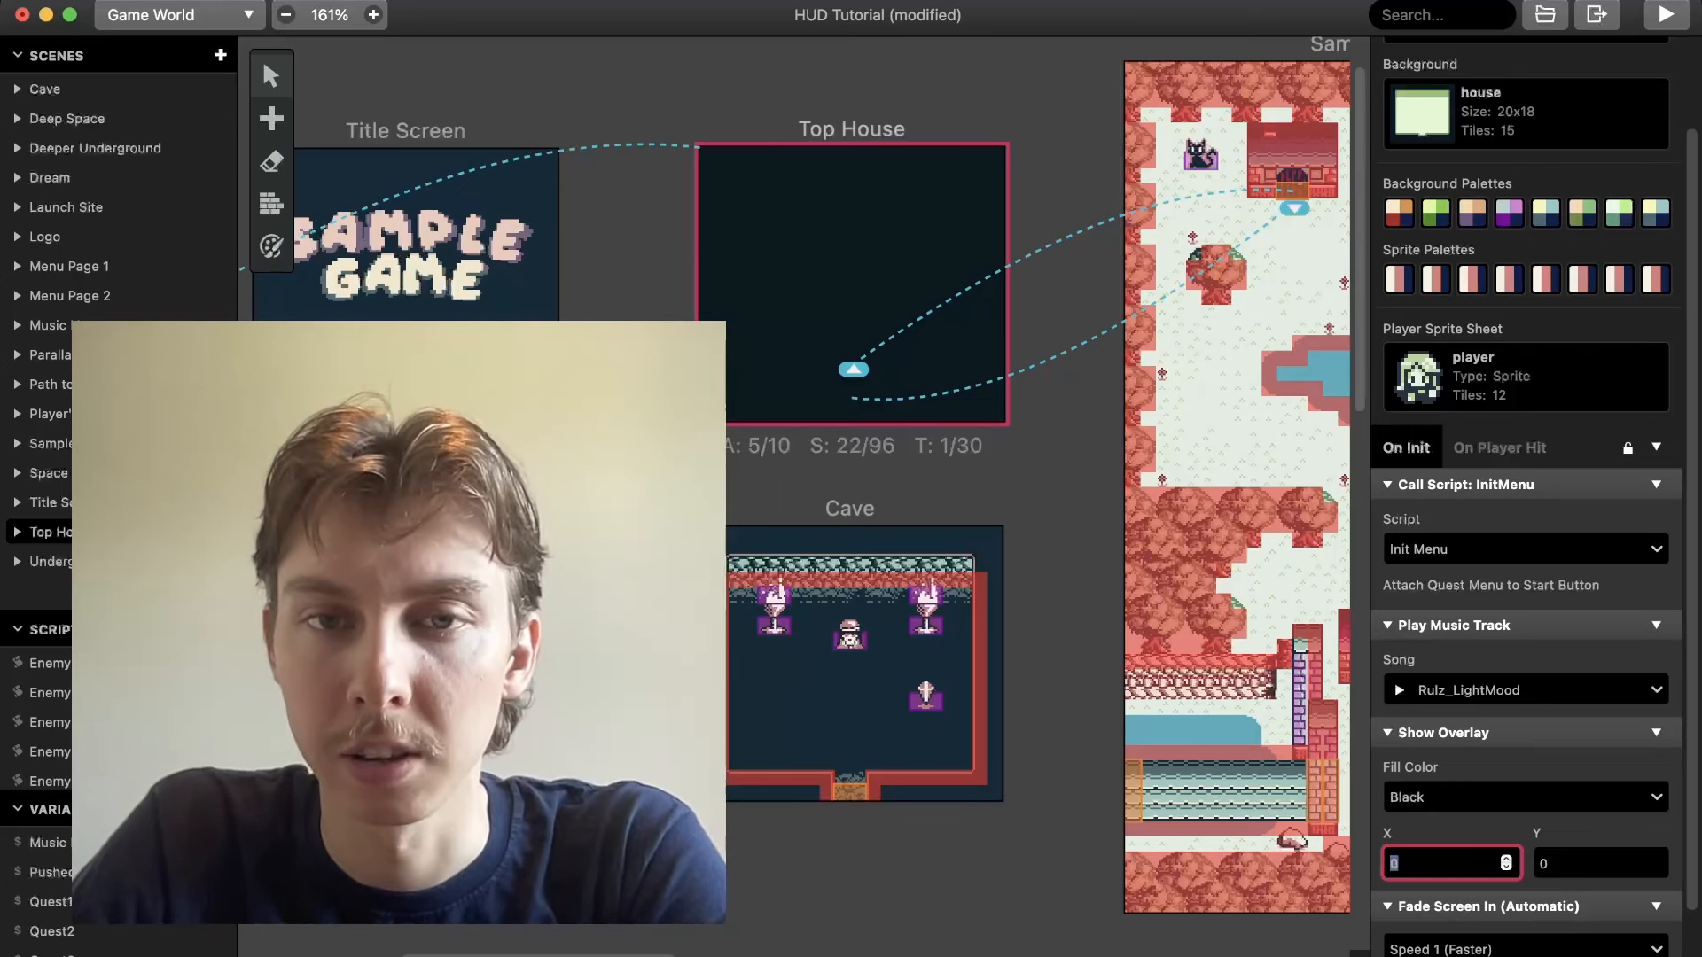
Set both the X and Y positions of Top House's black overlay to 7
type("7")
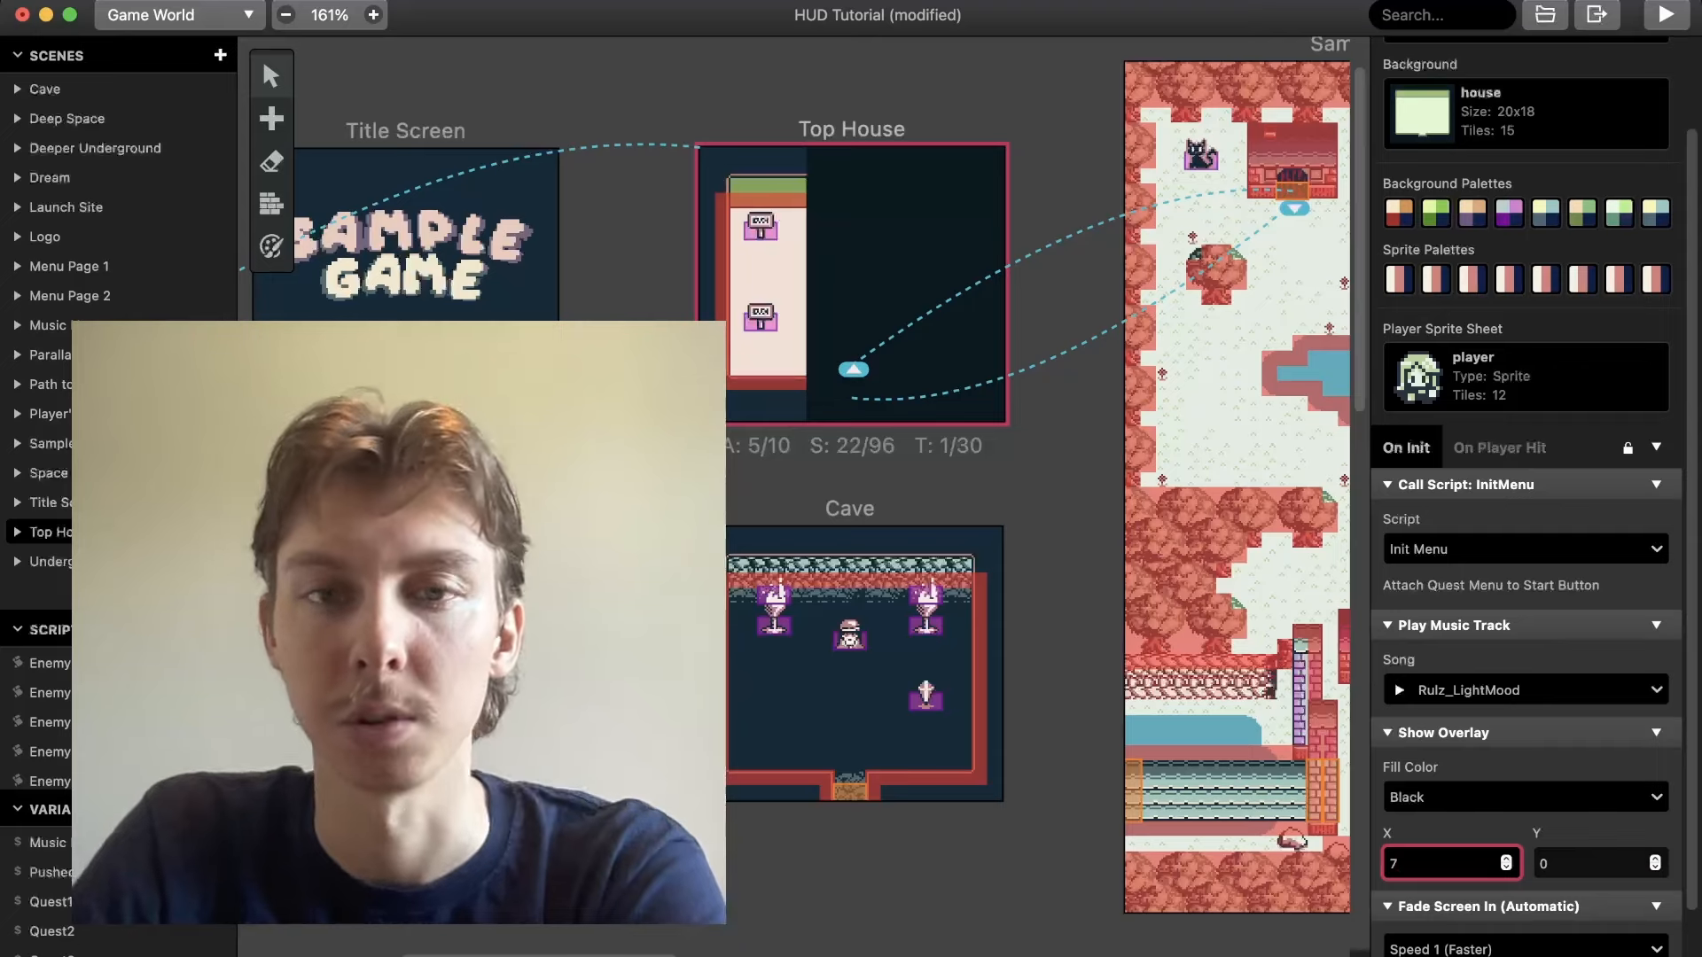
left_click(1655, 859)
left_click(1655, 859)
left_click(1655, 859)
left_click(1655, 859)
left_click(1655, 859)
left_click(1655, 859)
left_click(1655, 859)
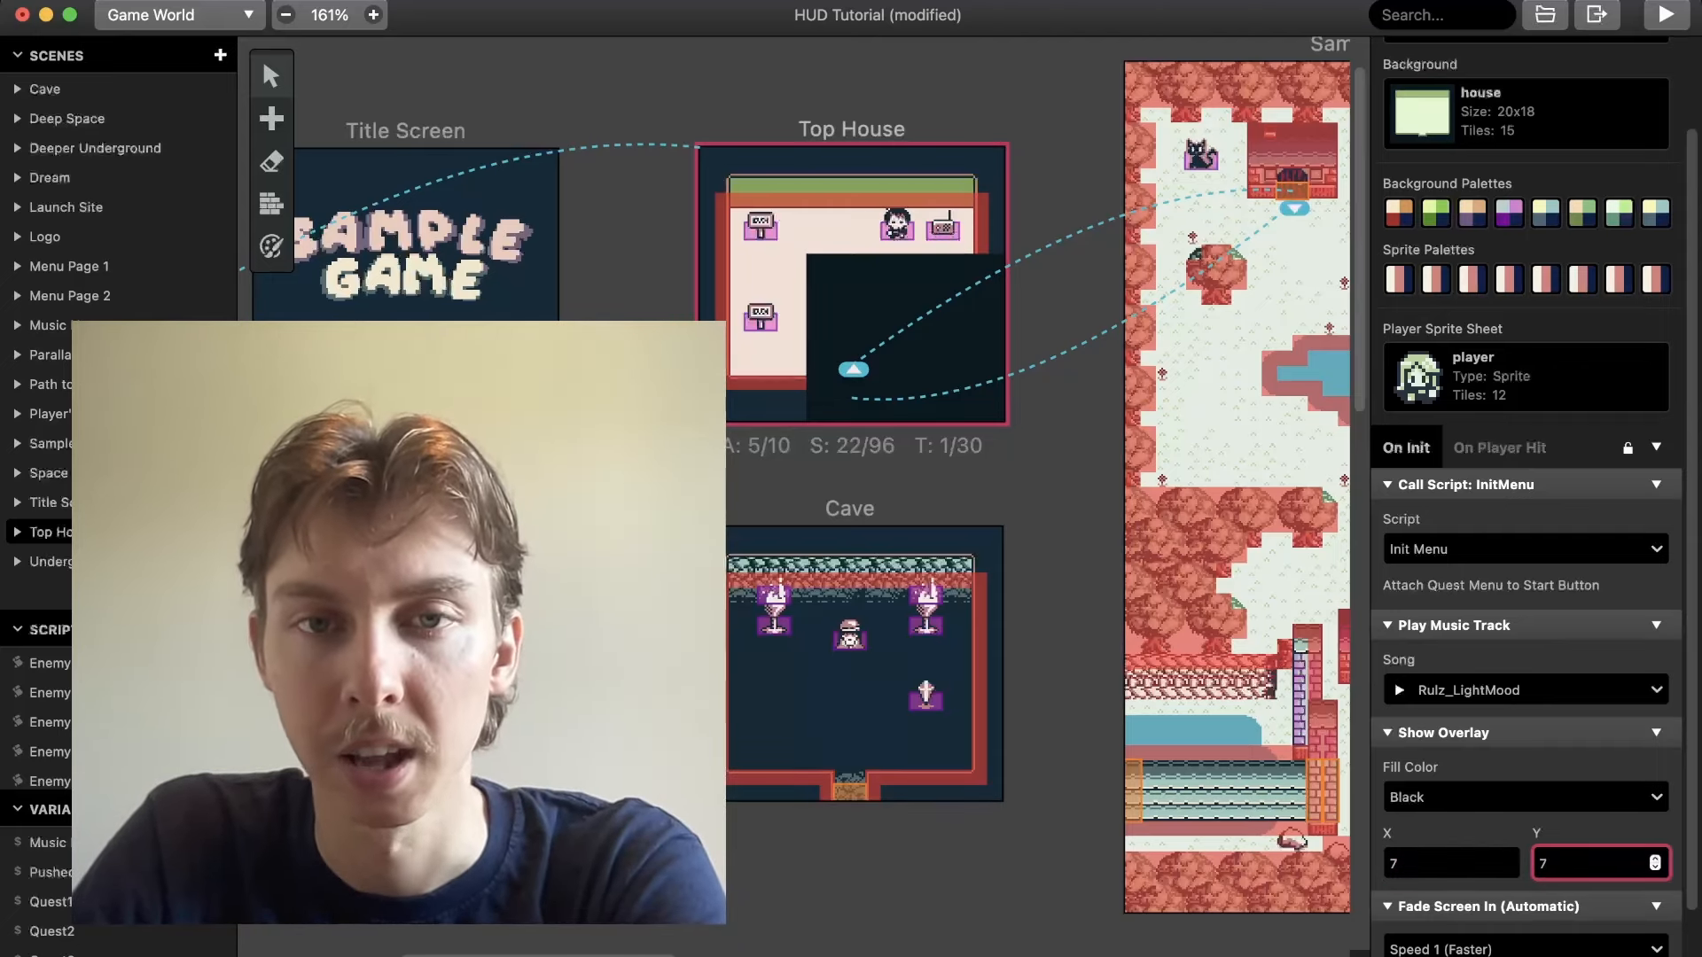
Lower the overlay's X position step by step to 0 so it spans the full scene width
left_click(1505, 866)
left_click(1506, 867)
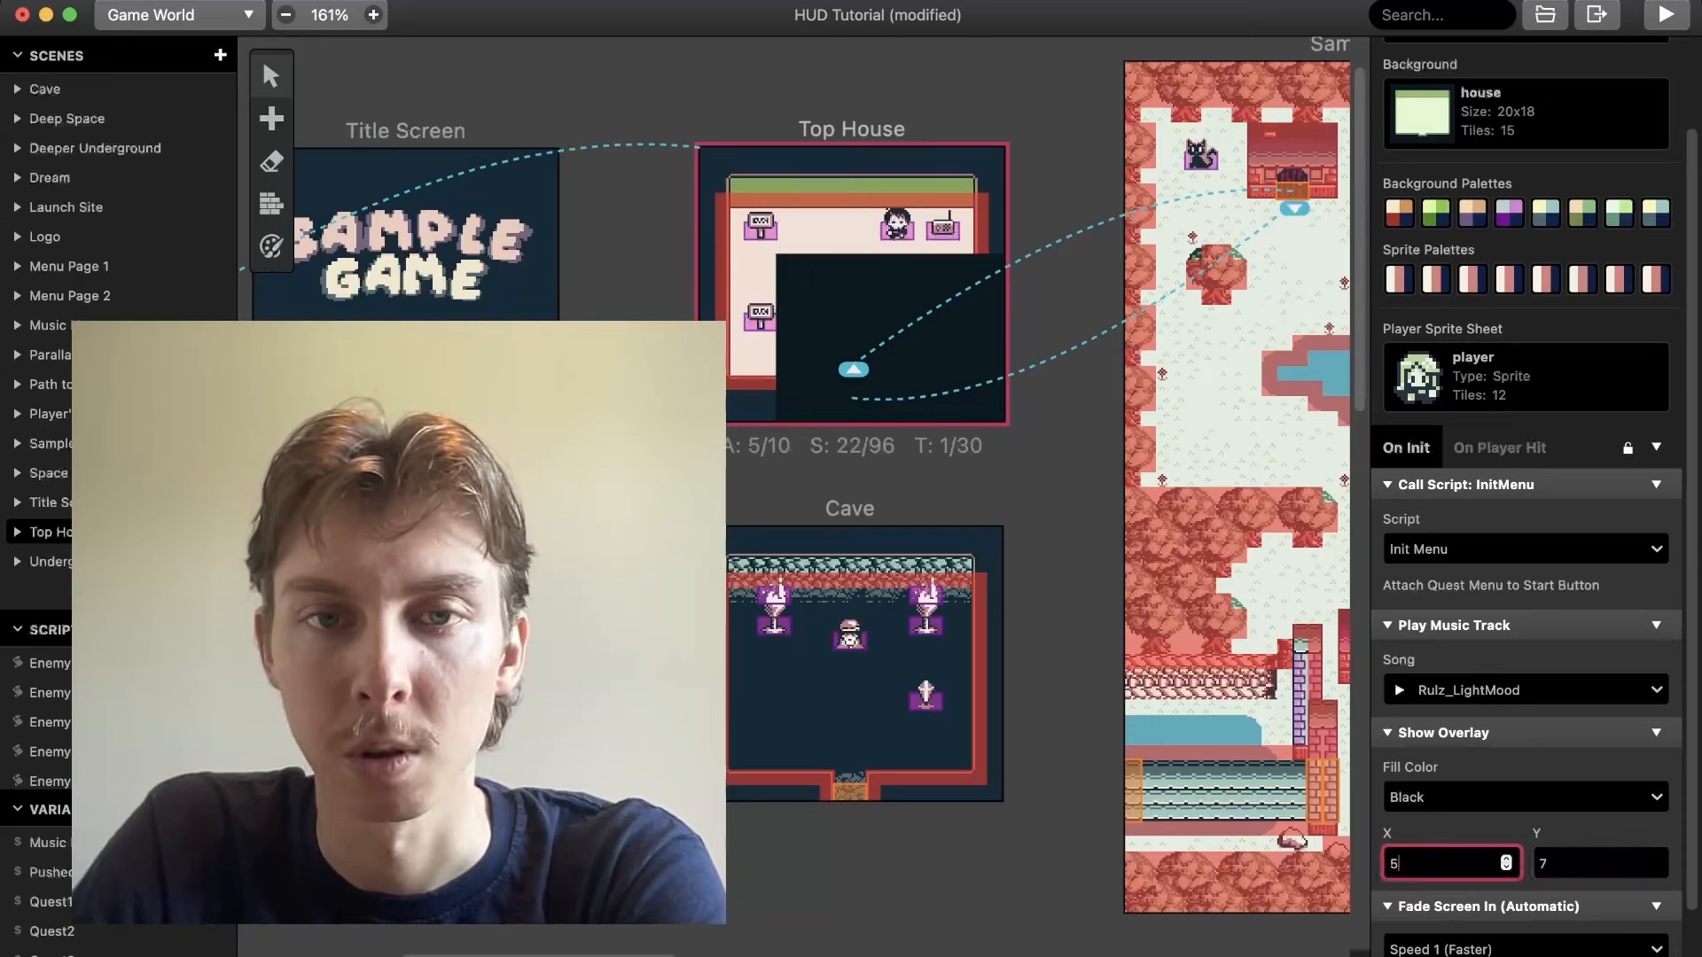
left_click(1506, 866)
left_click(1506, 867)
left_click(1506, 867)
left_click(1506, 867)
left_click(1506, 867)
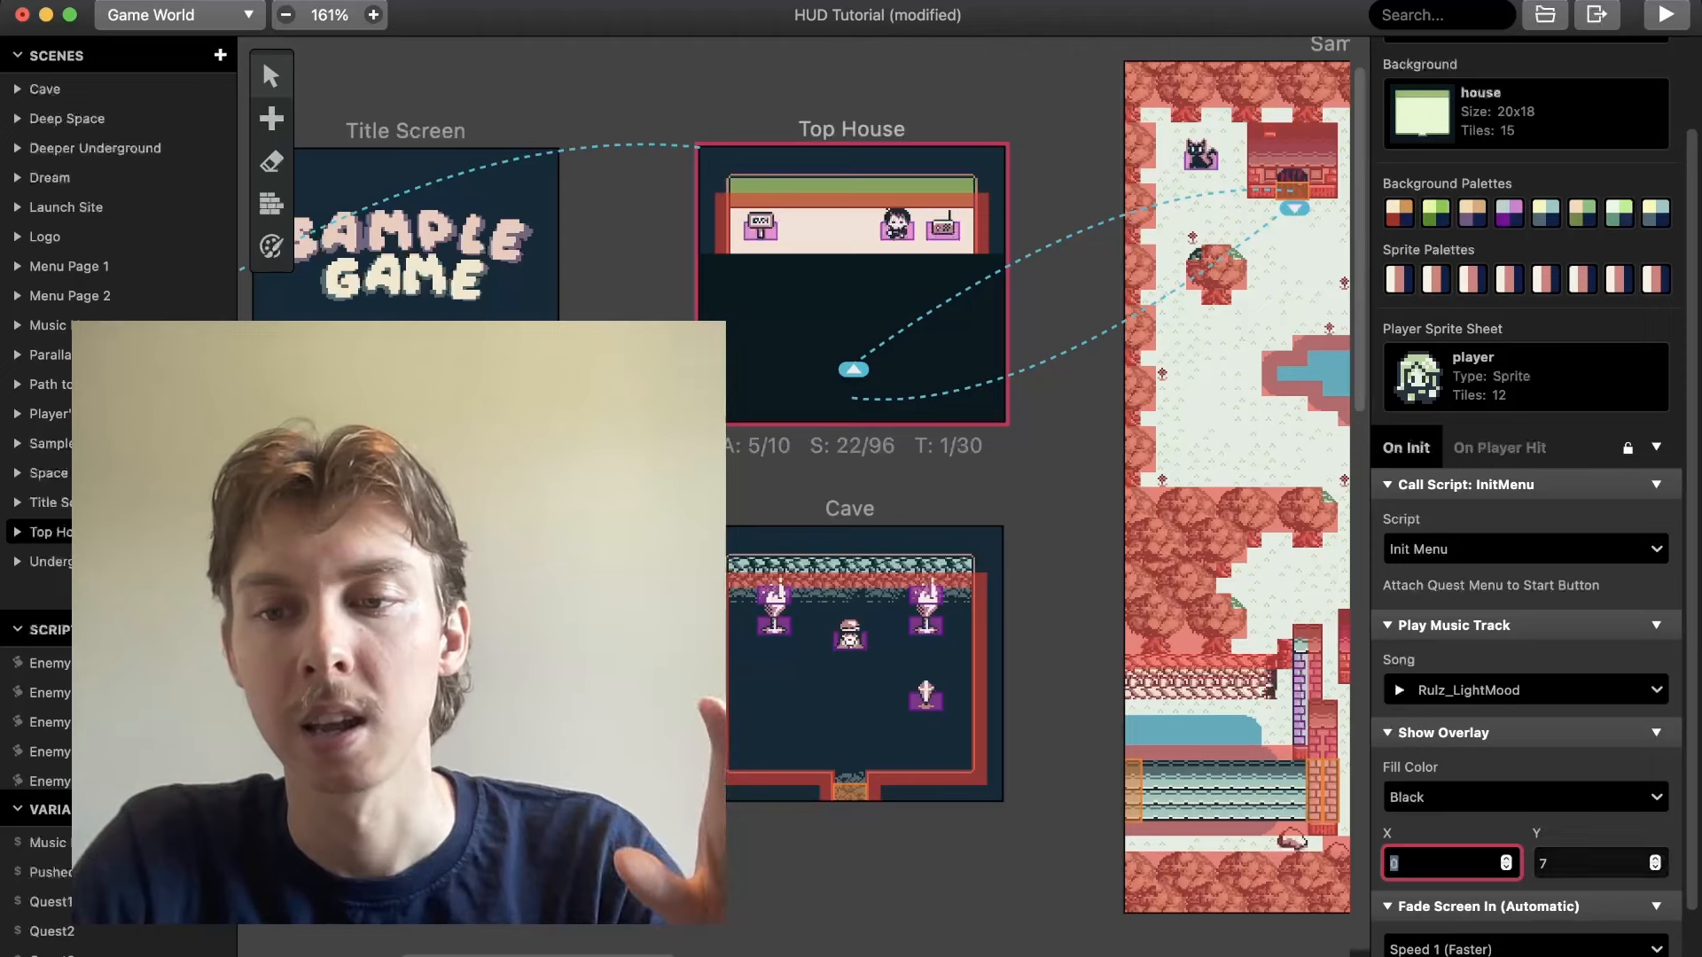
Lower the overlay's Y position to 0 so it covers the whole Top House scene
left_click(1655, 866)
left_click(1654, 867)
left_click(1655, 866)
key("Down")
key("Down")
key("Down")
key("Down")
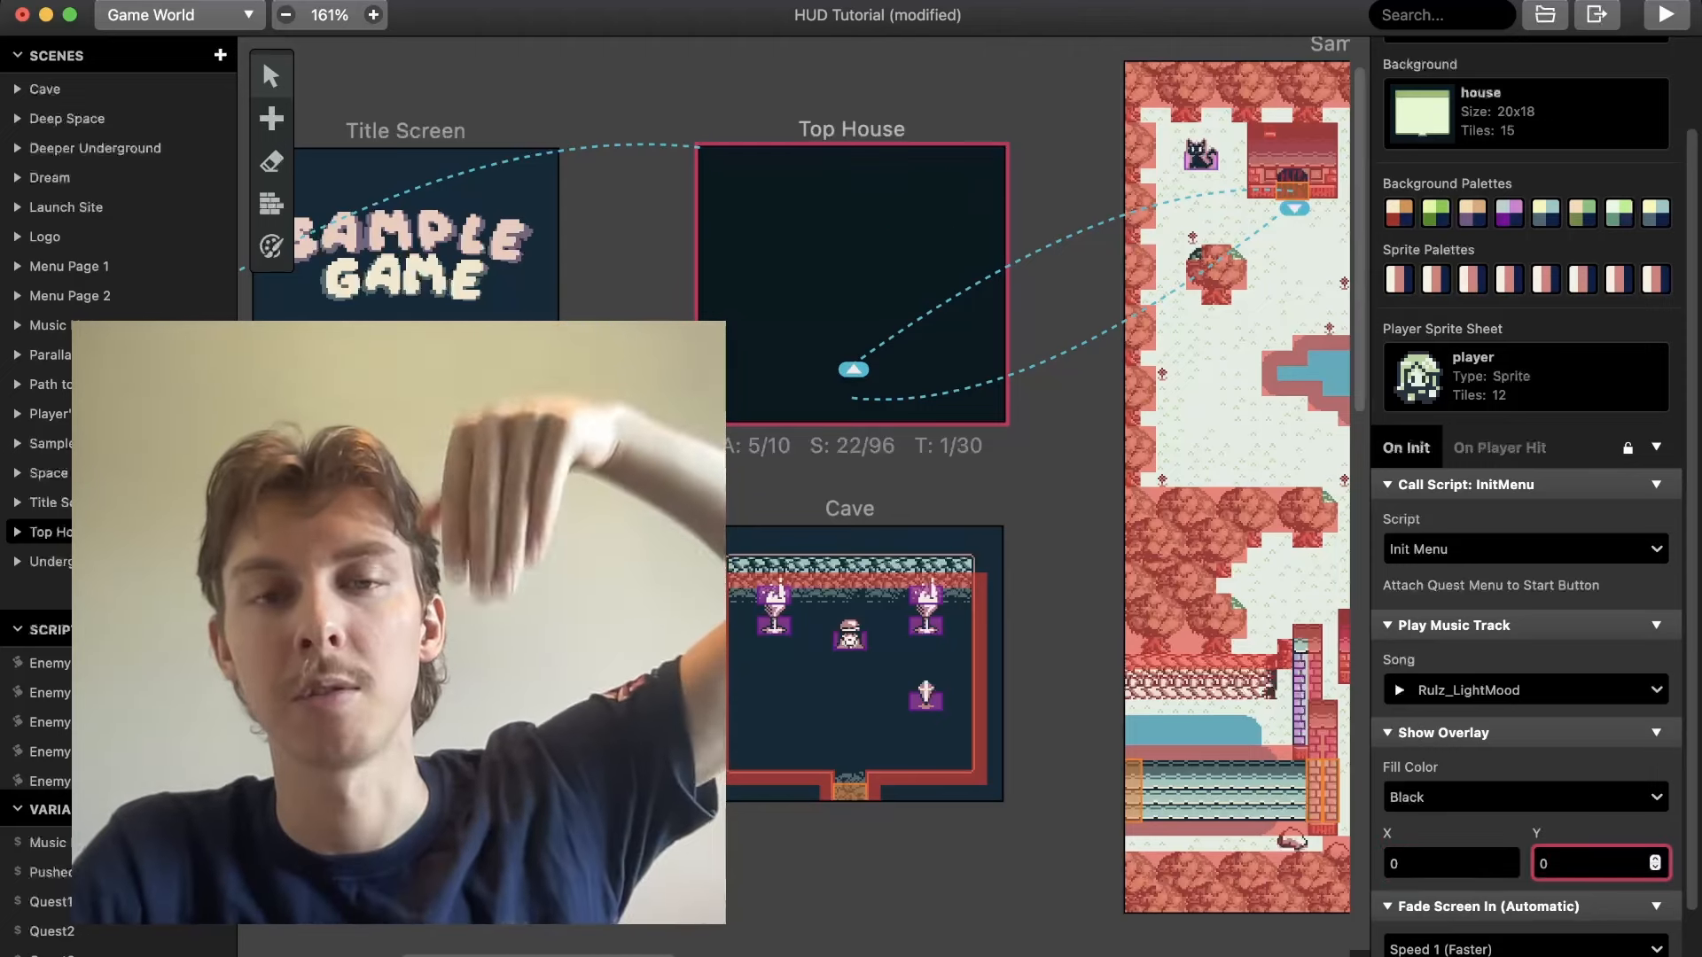
Set the overlay's Y position to 13 and raise it step by step to 17
type("13")
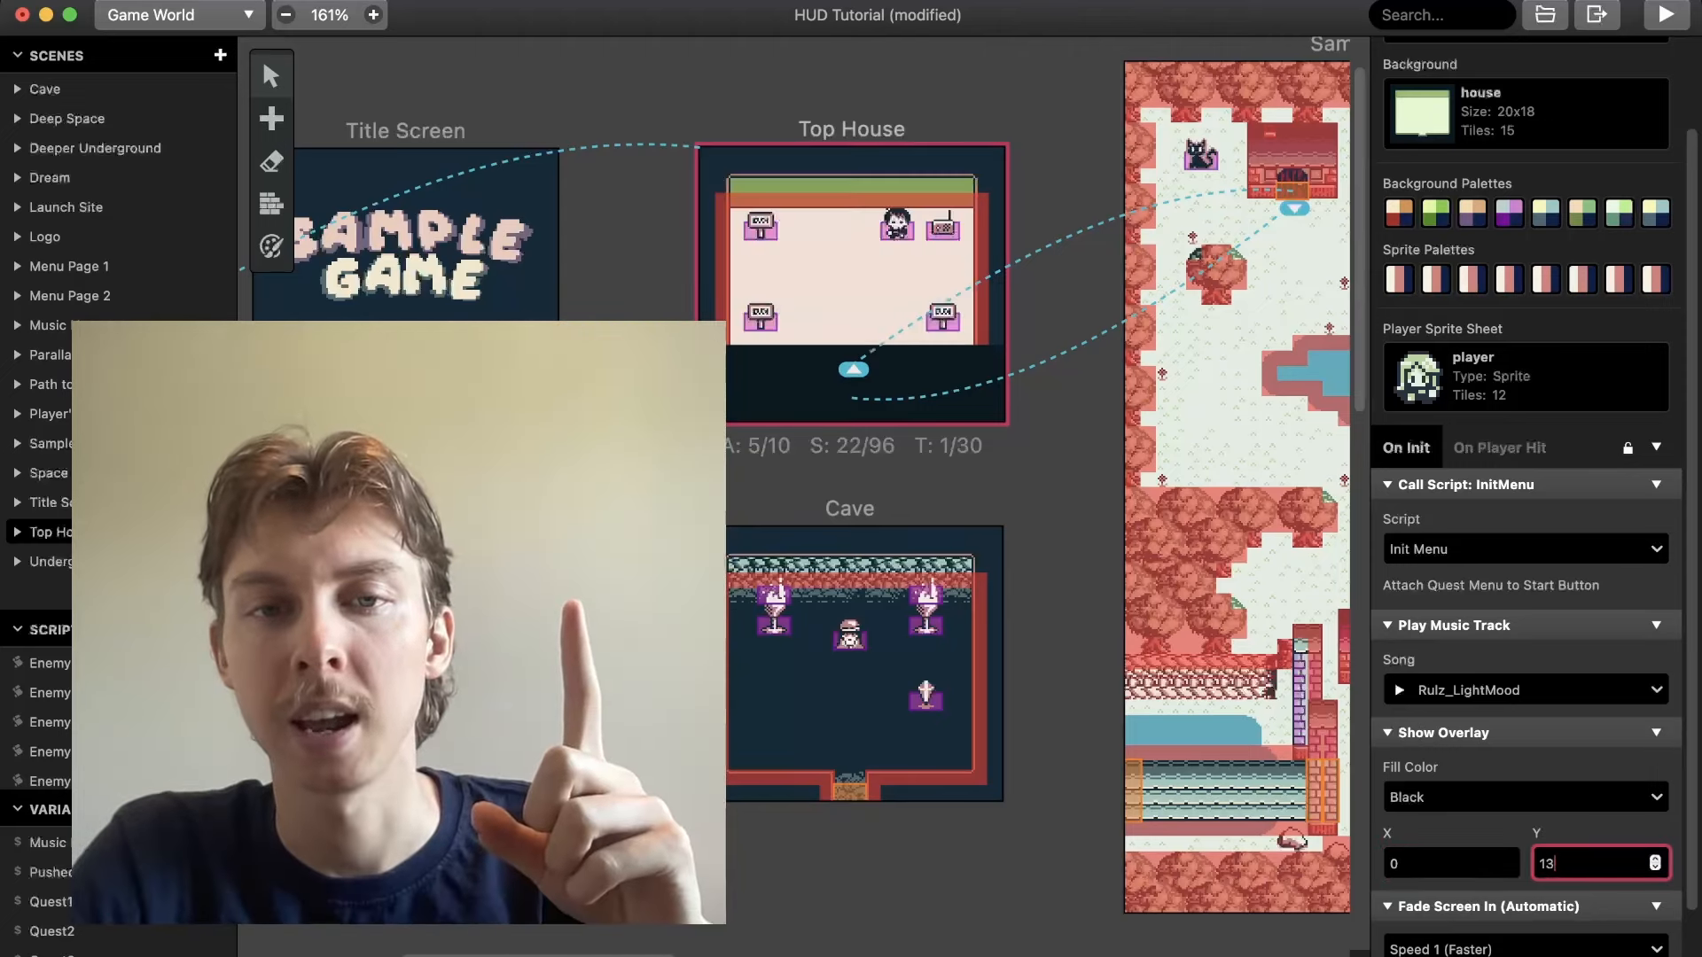
key("Up")
key("Up")
key("Up")
key("Up")
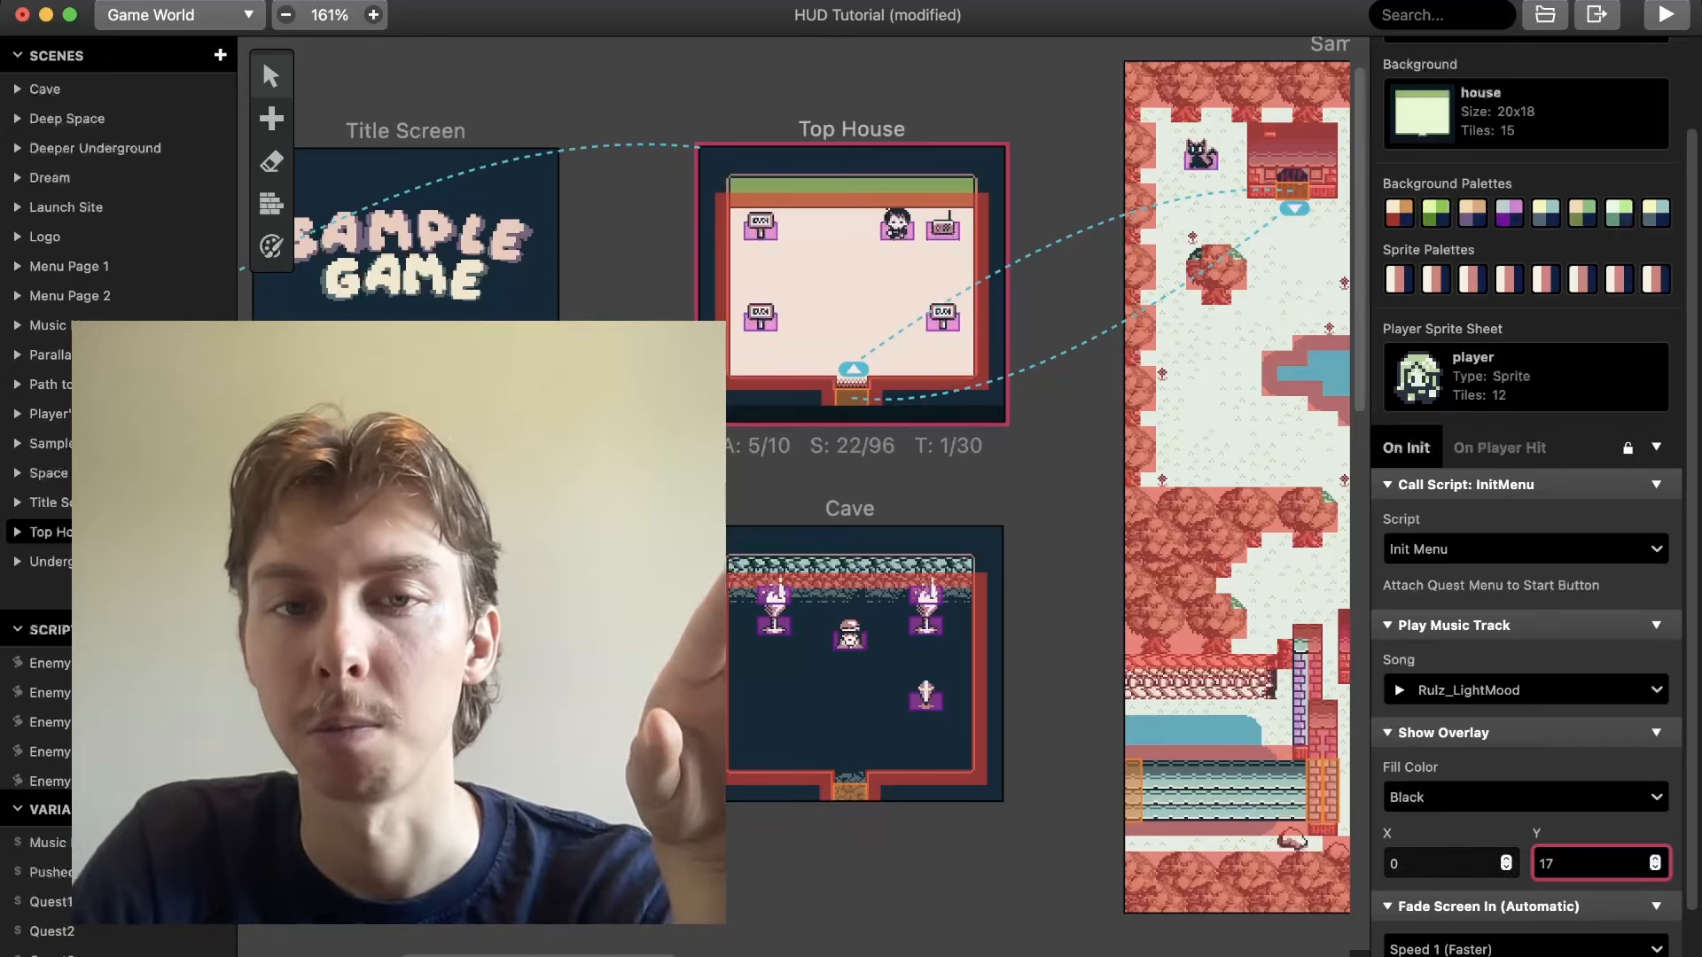
Raise the overlay's X position step by step to 15
left_click(1445, 863)
key("Up")
key("Up")
key("Up")
key("Up")
key("Up")
key("Up")
key("Up")
key("Up")
key("Up")
key("Up")
key("Up")
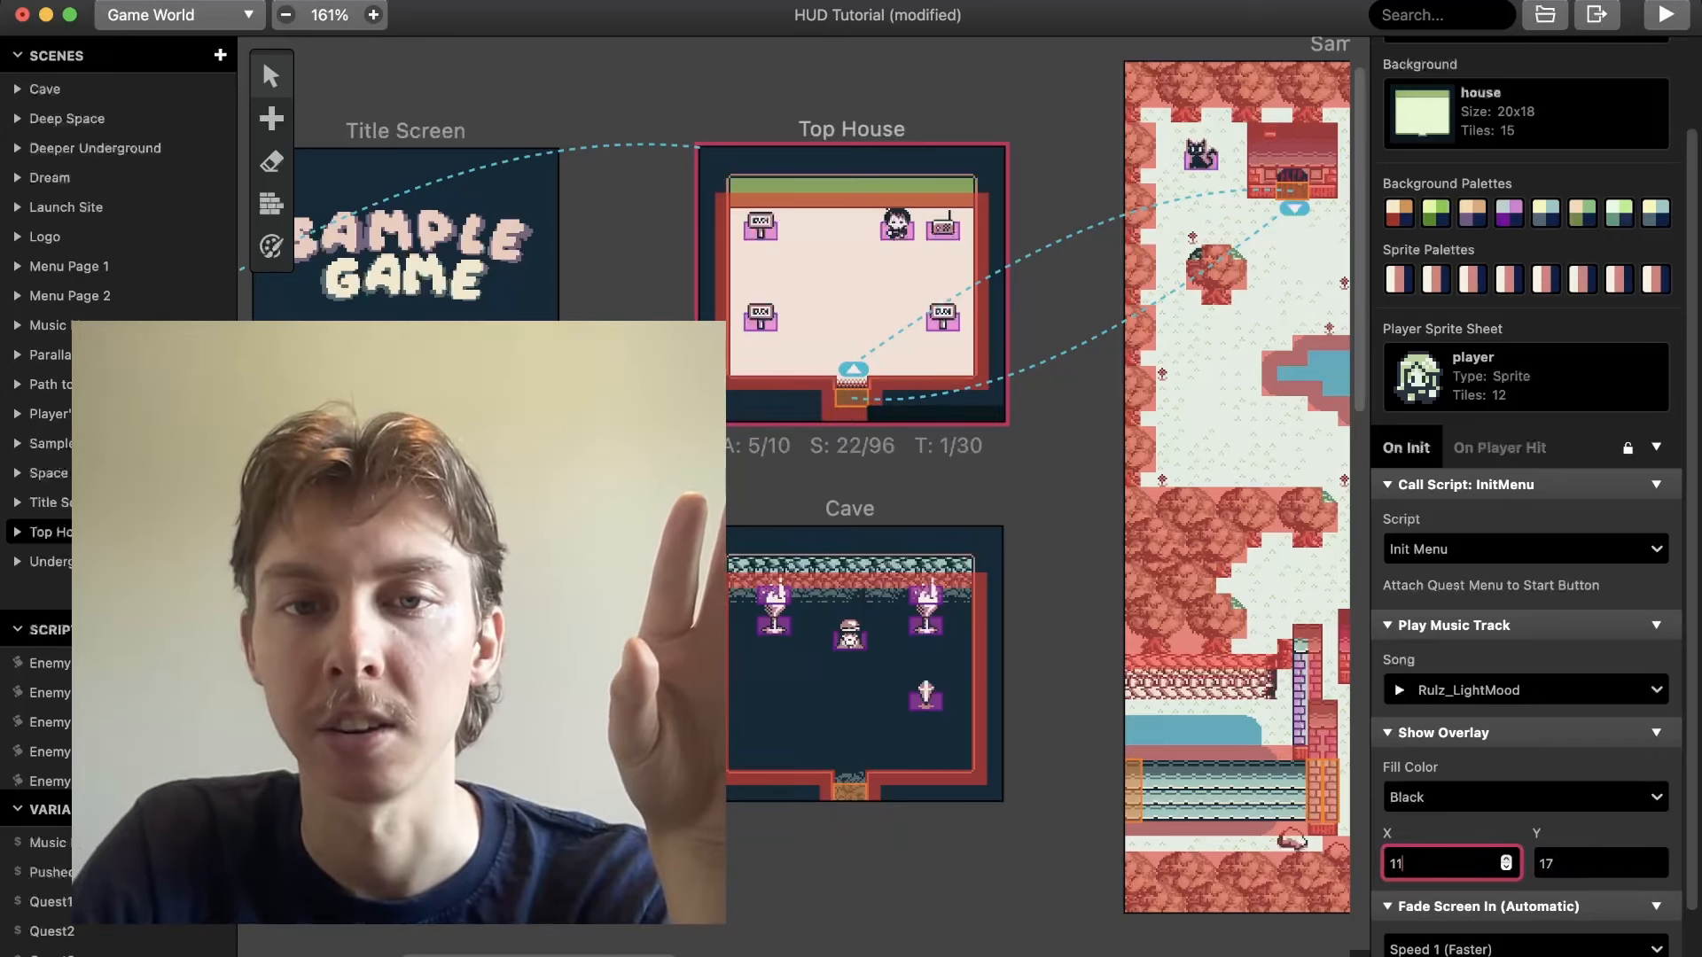
key("Up")
key("Up")
key("Up")
key("Up")
Lower the overlay's Y position to 12, forming a block in the scene's lower-right corner
left_click(1595, 863)
key("Down")
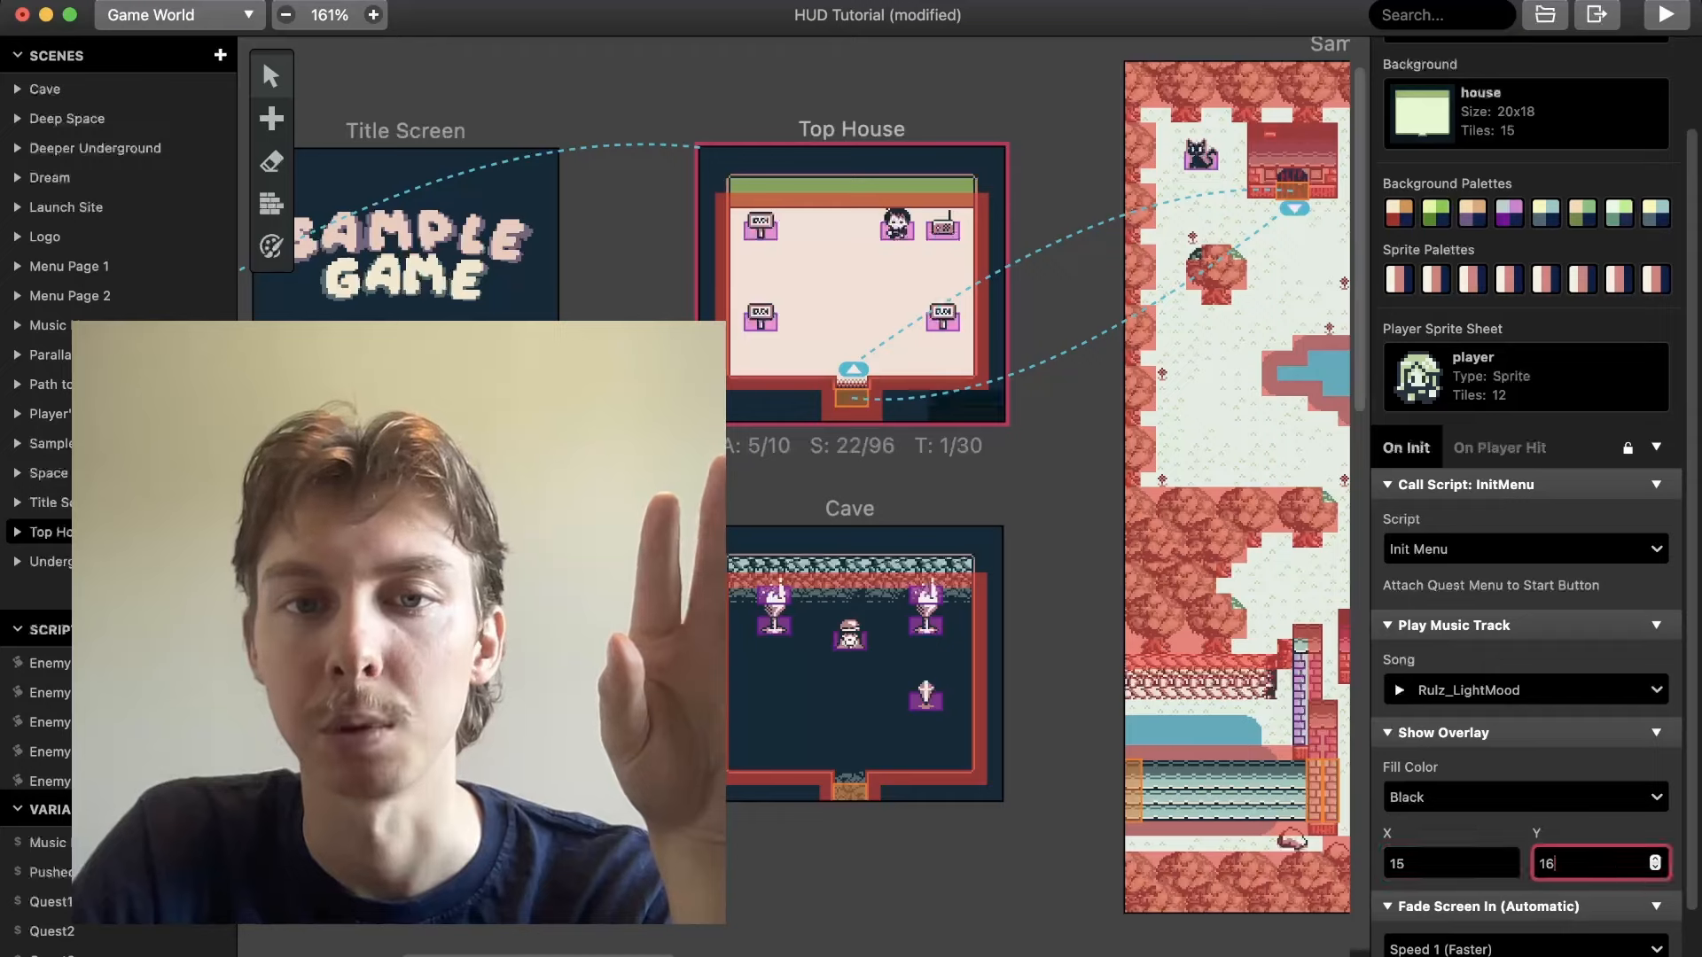
key("Down")
key("Down")
key("Down")
key("Down")
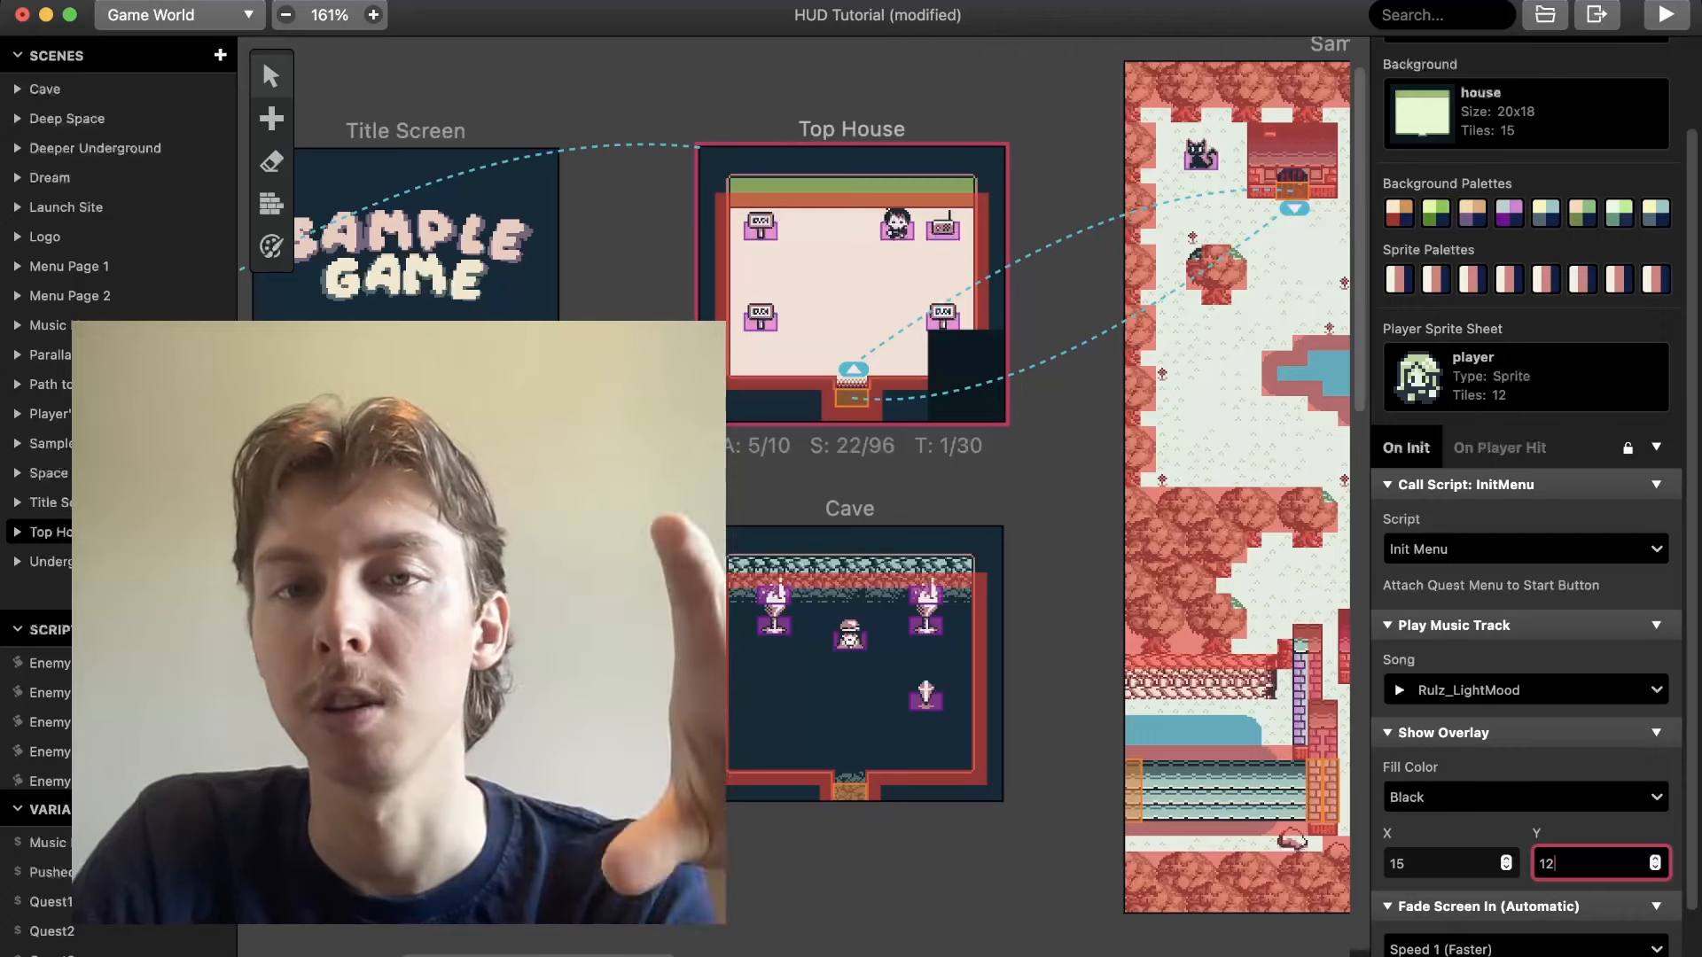
Shift the overlay sideways before setting its X position to 0 and its Y position to 17
left_click(1506, 867)
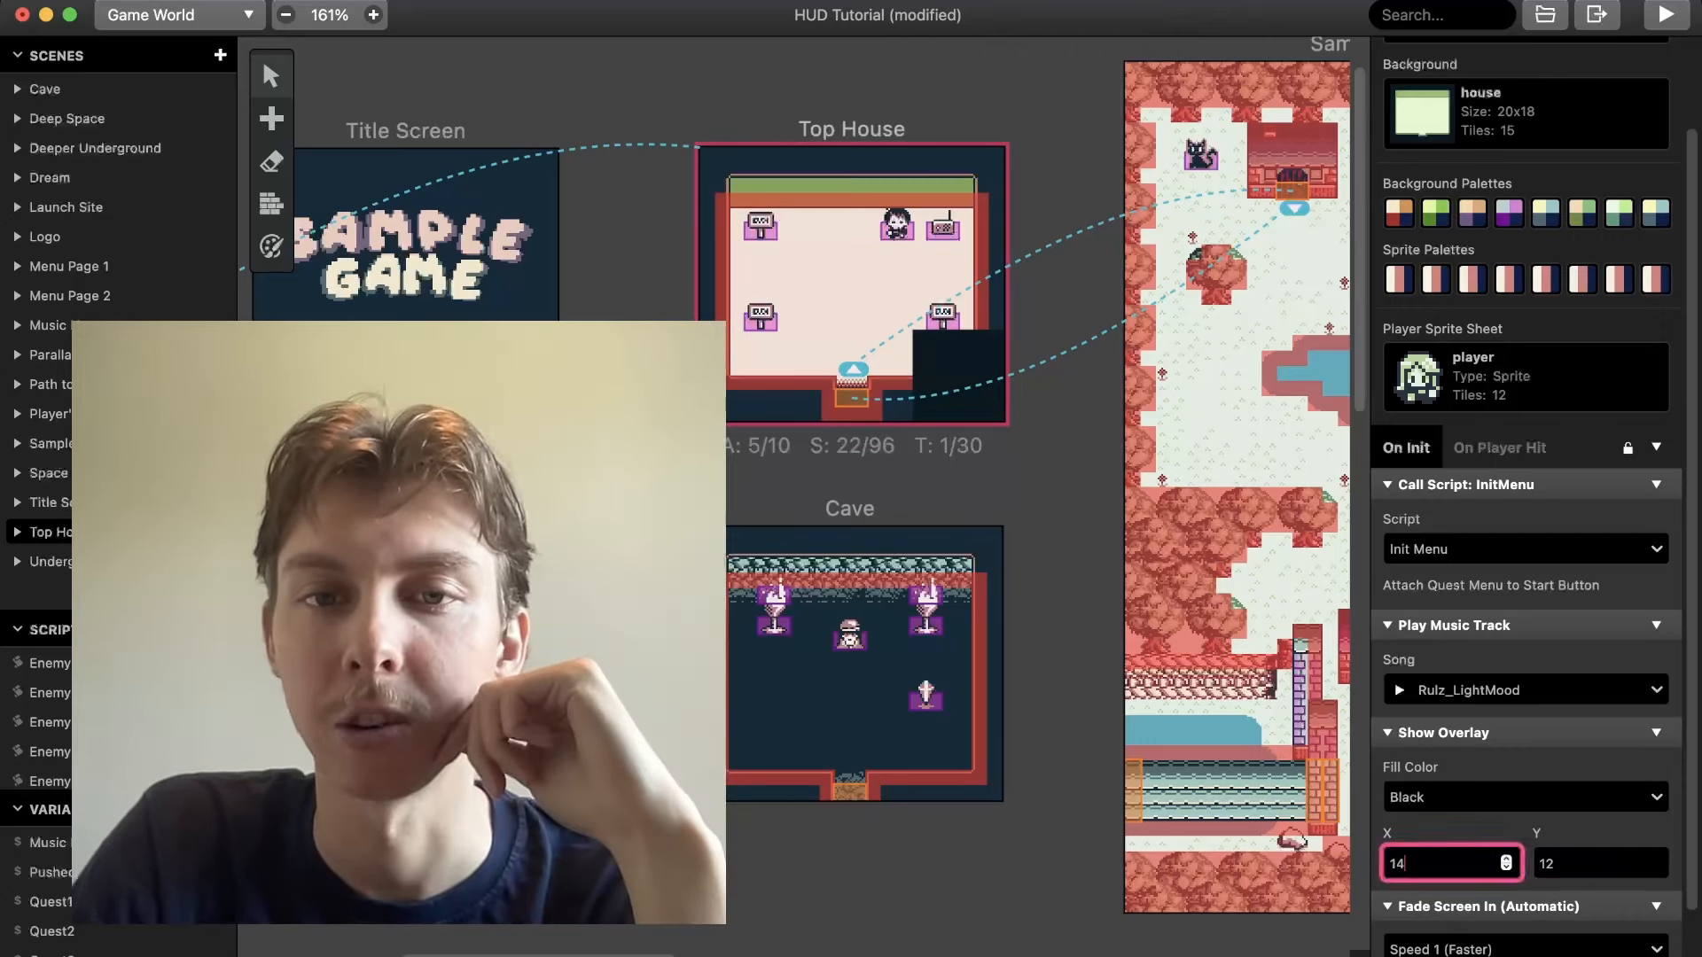
left_click(1506, 868)
left_click(1506, 859)
left_click(1506, 859)
left_click(1506, 859)
left_click(1506, 858)
key("Down")
key("Down")
key("Down")
key("Down")
key("Down")
key("Down")
key("Down")
key("Down")
key("Down")
key("Down")
key("Down")
key("Down")
key("Down")
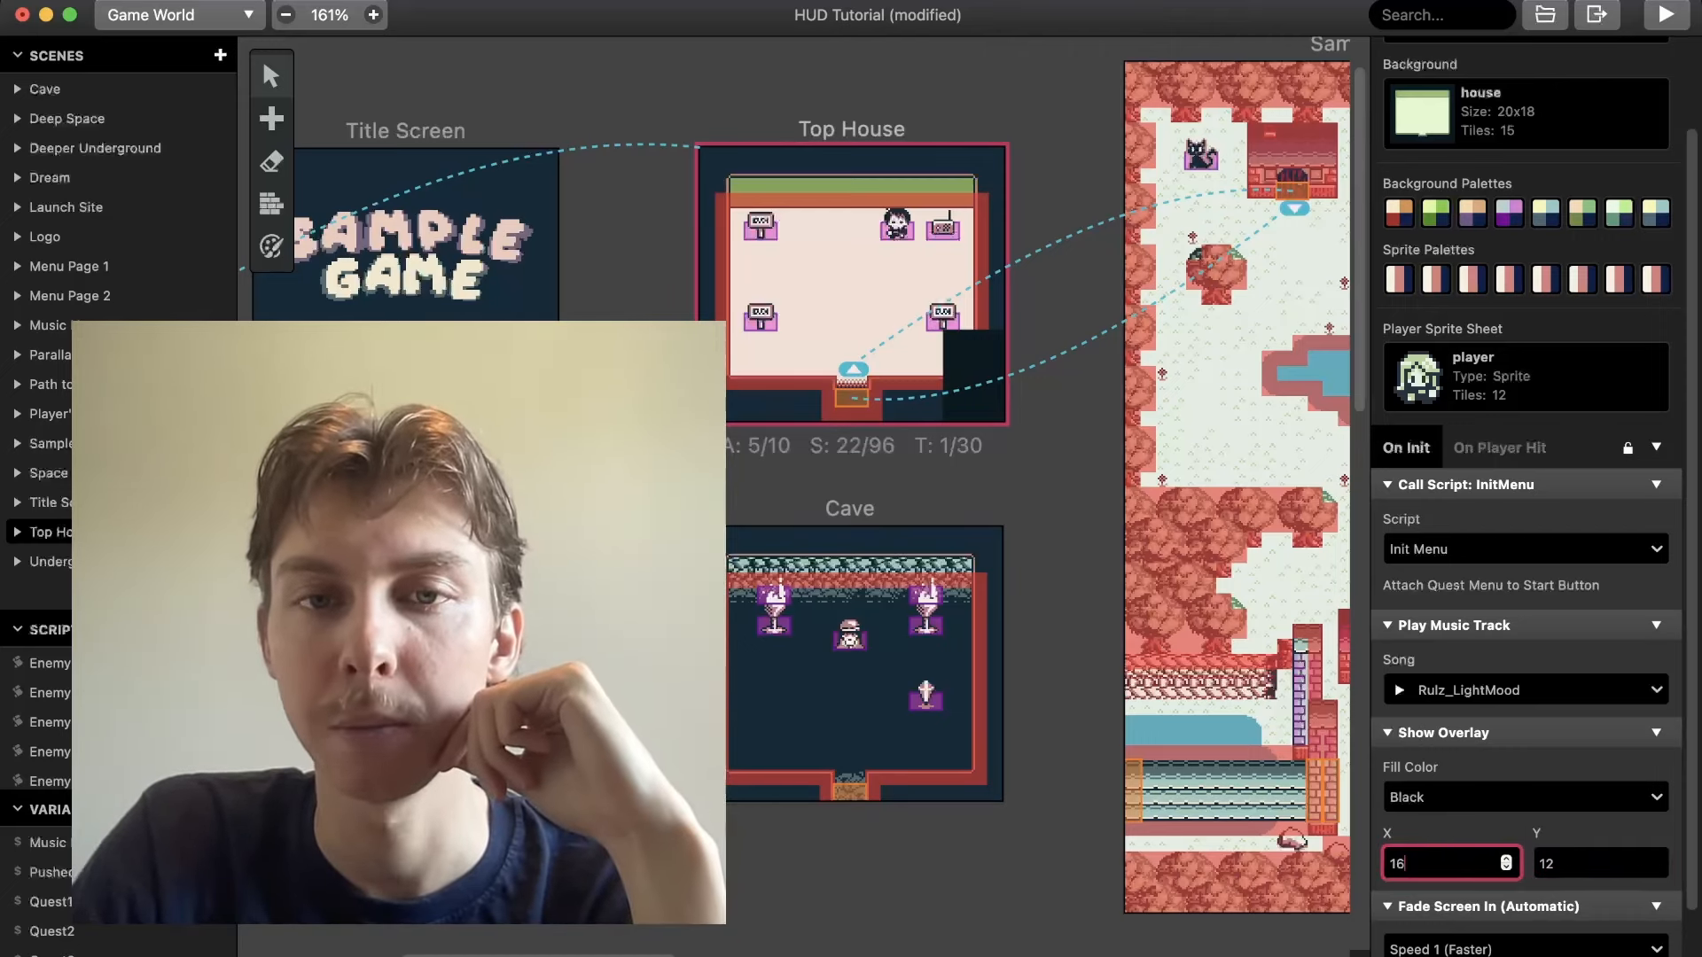
key("Down")
key("Down")
key("Down")
key("Down")
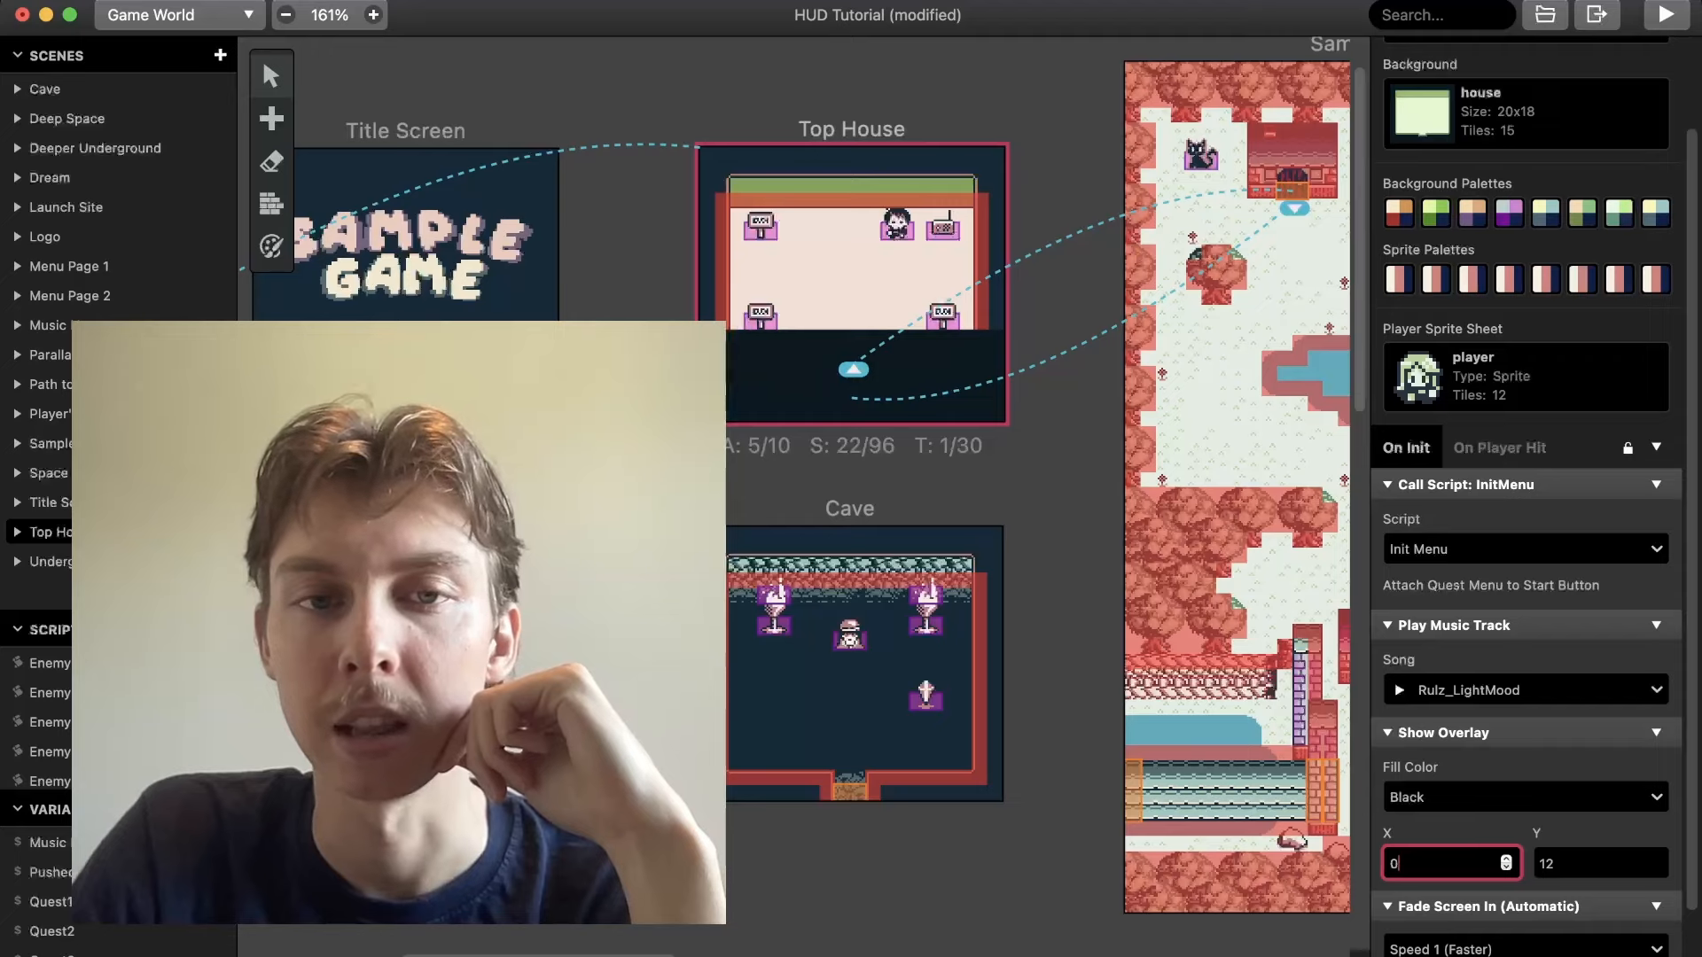
key("Tab")
key("Up")
key("Up")
key("Up")
key("Up")
key("Up")
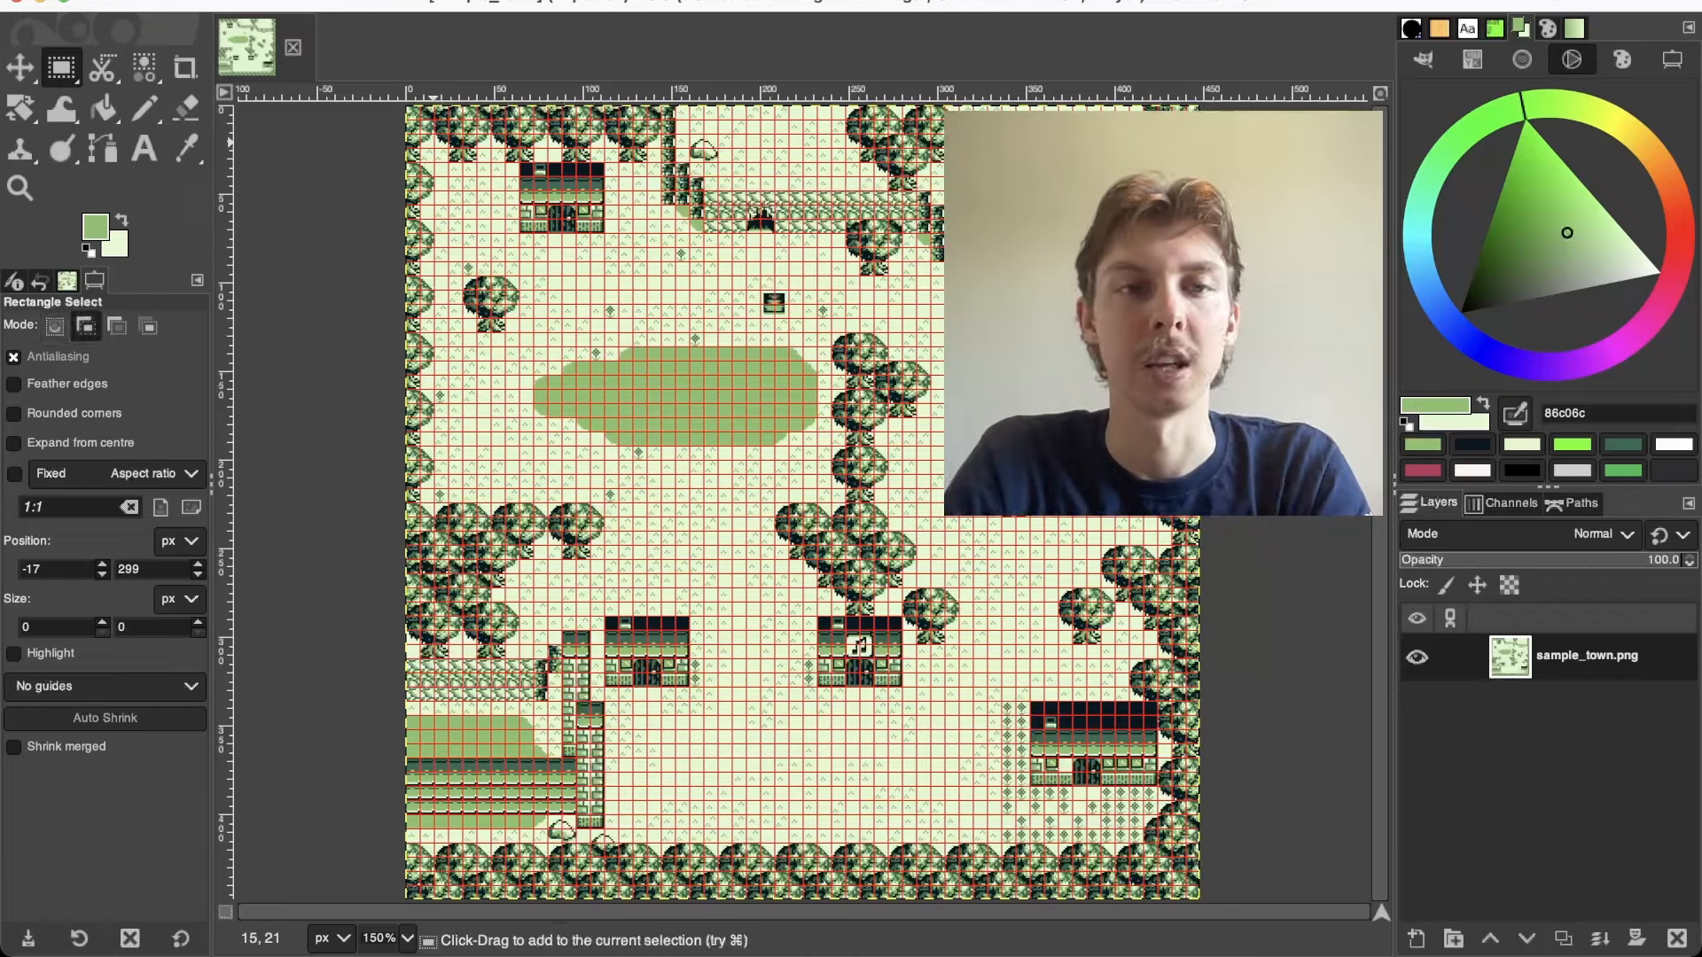
Switch to GIMP and try a rectangular selection about 99 × 8 px near the top edge of sample_town.png
key("plus")
key("plus")
key("plus")
scroll(434, 143, "left", 2)
scroll(382, 142, "up", 2)
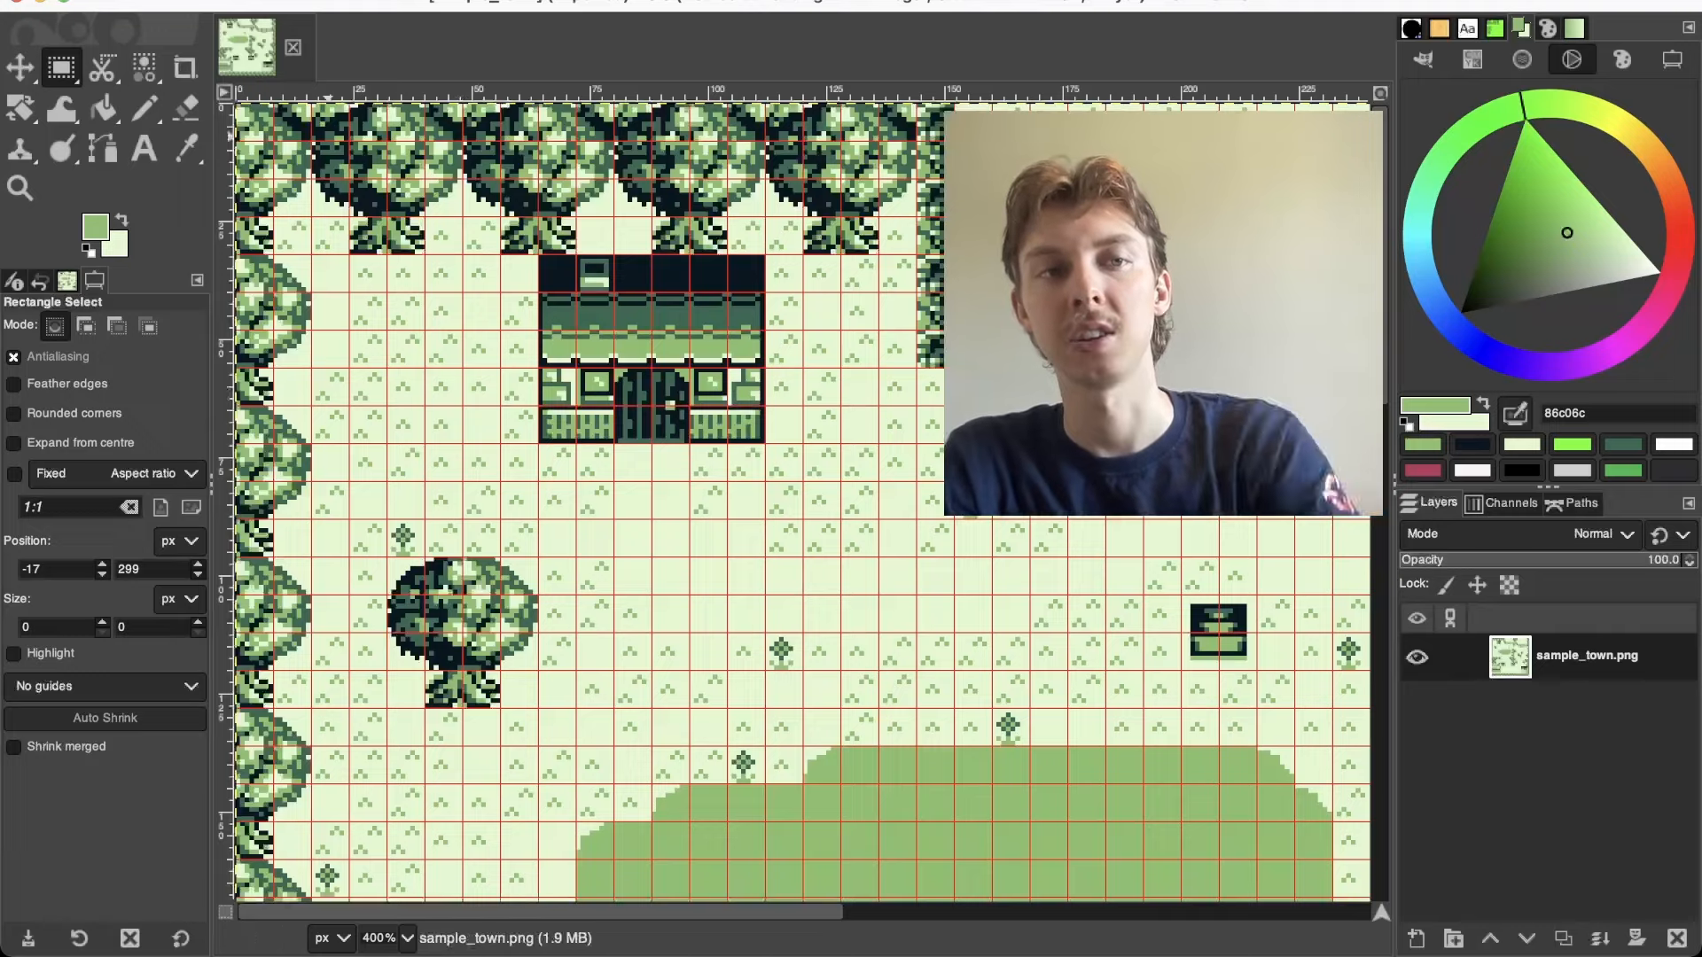
left_click_drag(256, 111, 726, 149)
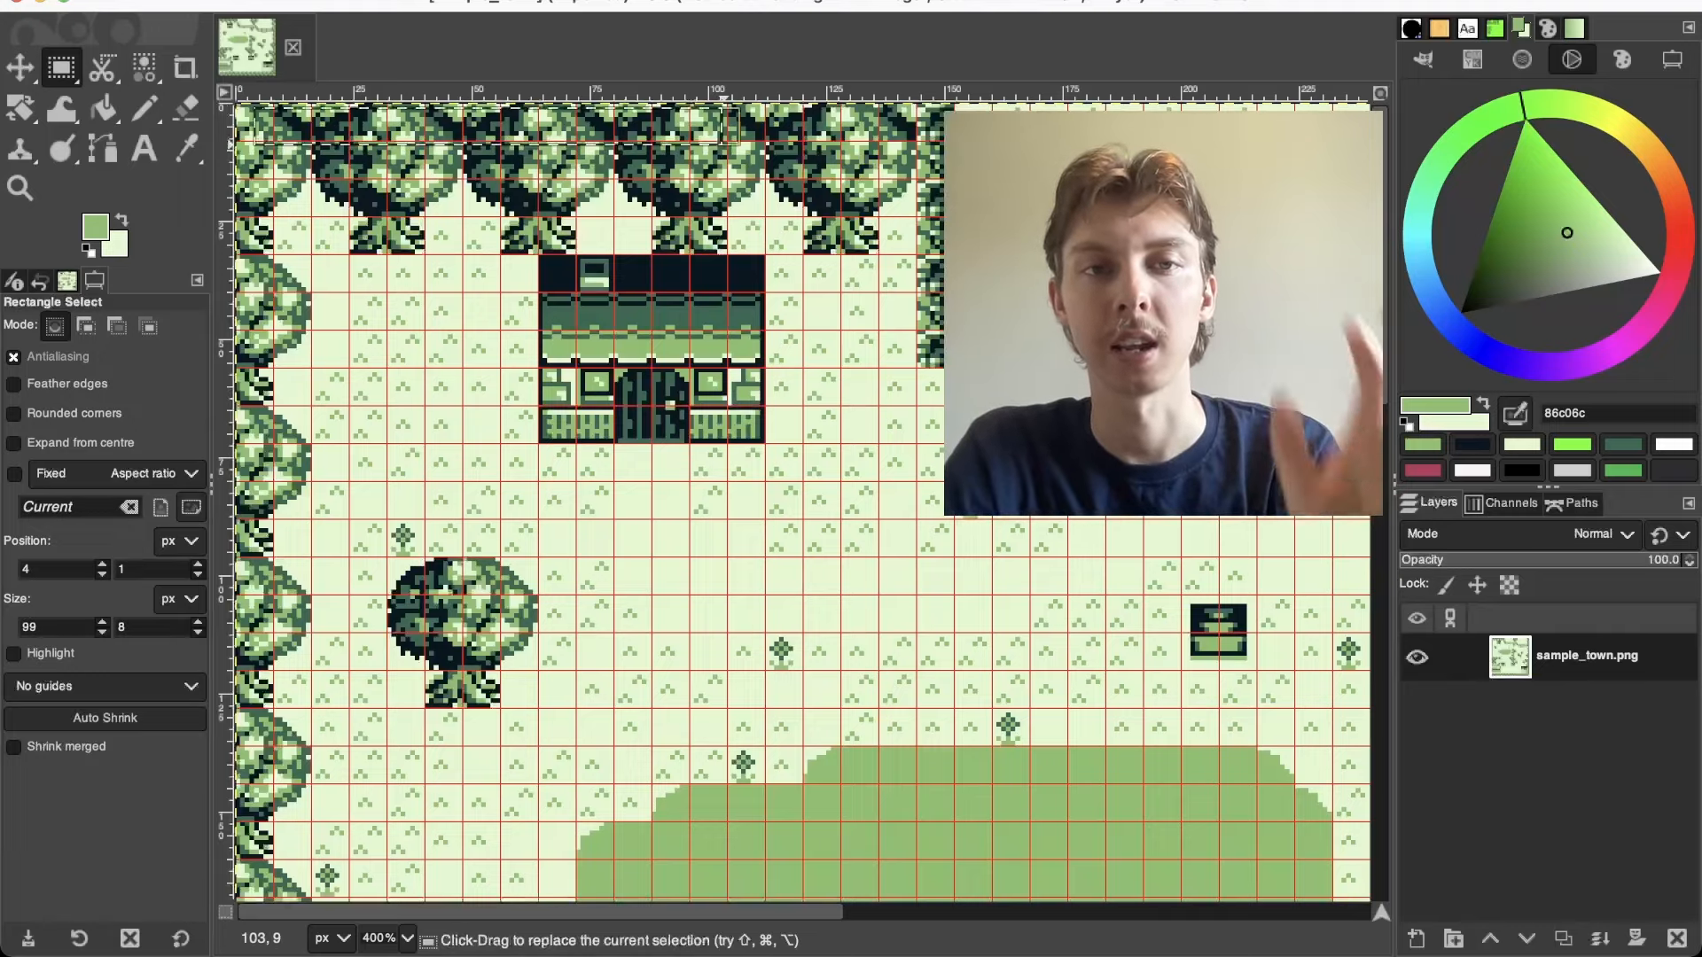
left_click(729, 175)
Add a new layer with a white strip 160 px wide at the map's bottom-left corner, starting at x 0, y 440
scroll(653, 358, "down", 20)
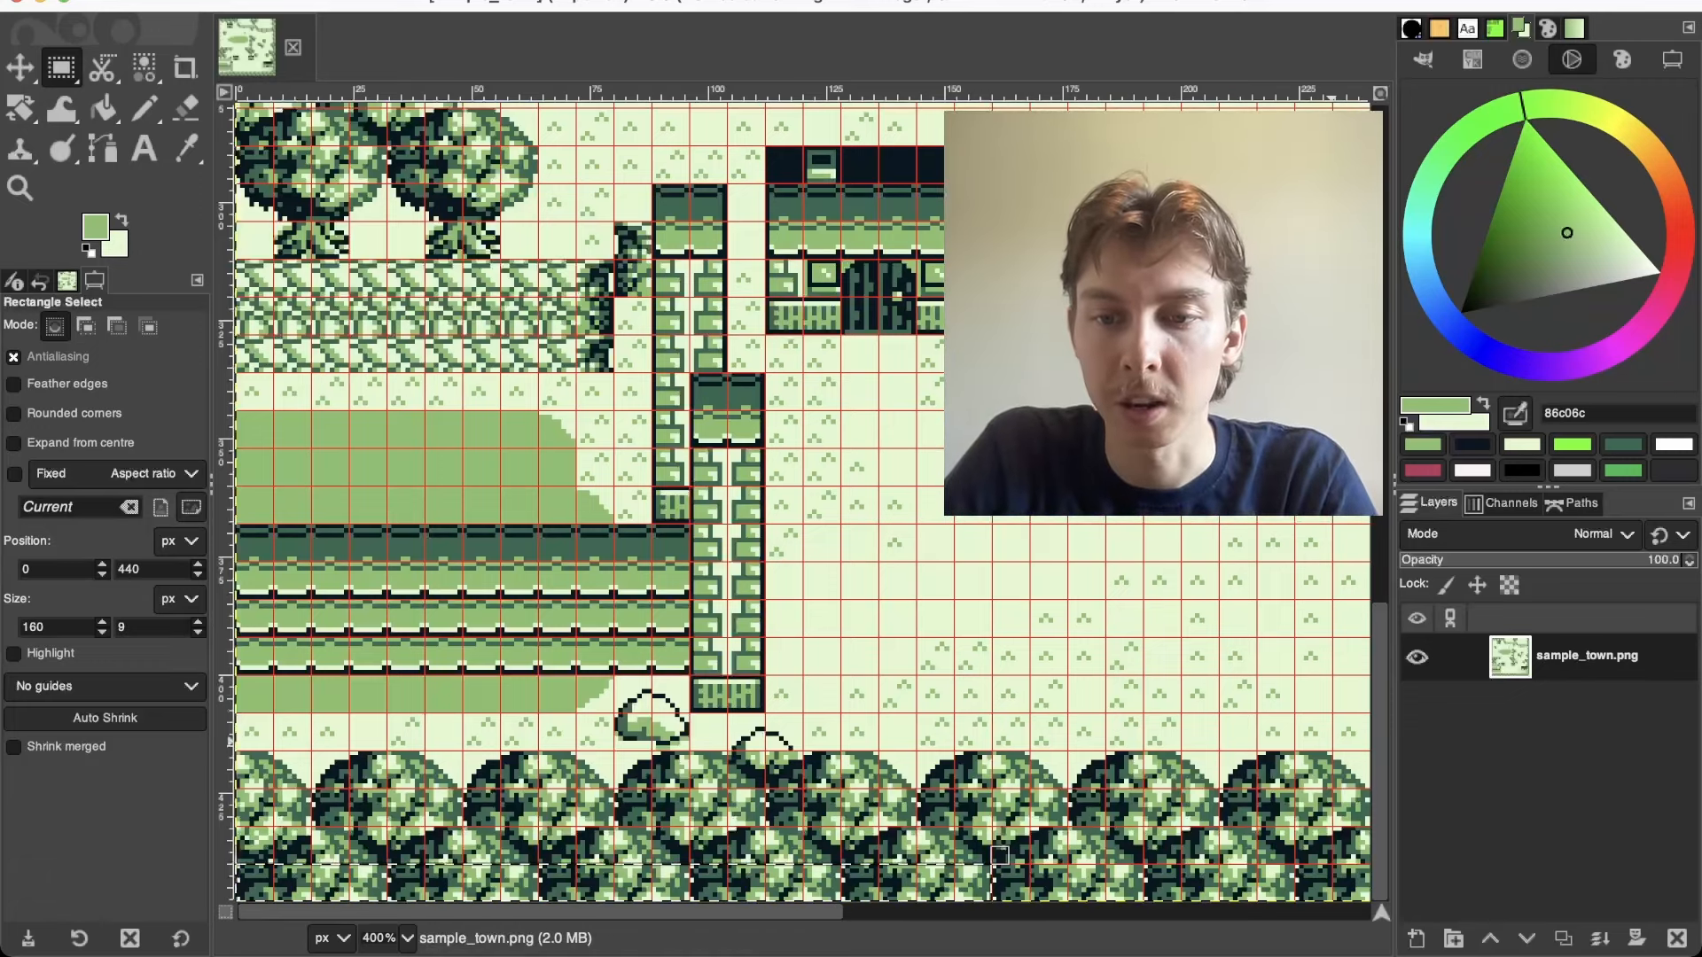
left_click(1415, 939)
key("Return")
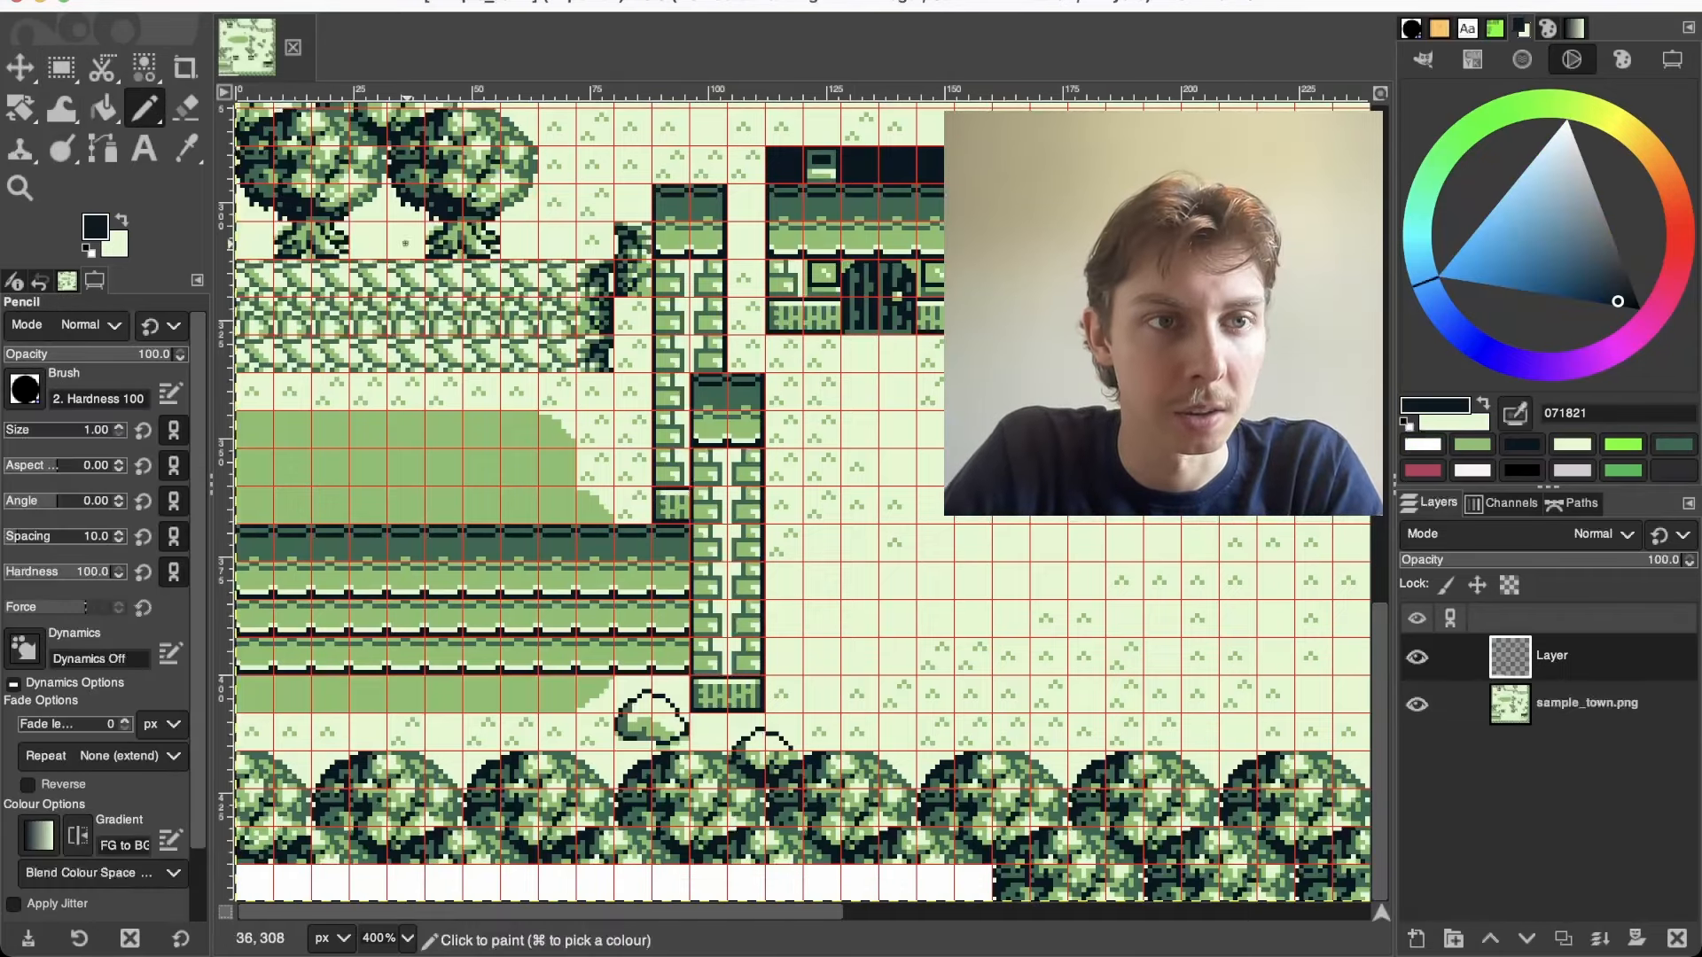
Add dark text with the creator's name in possessive form followed by "HUD Tutorial" on the white strip
left_click(144, 149)
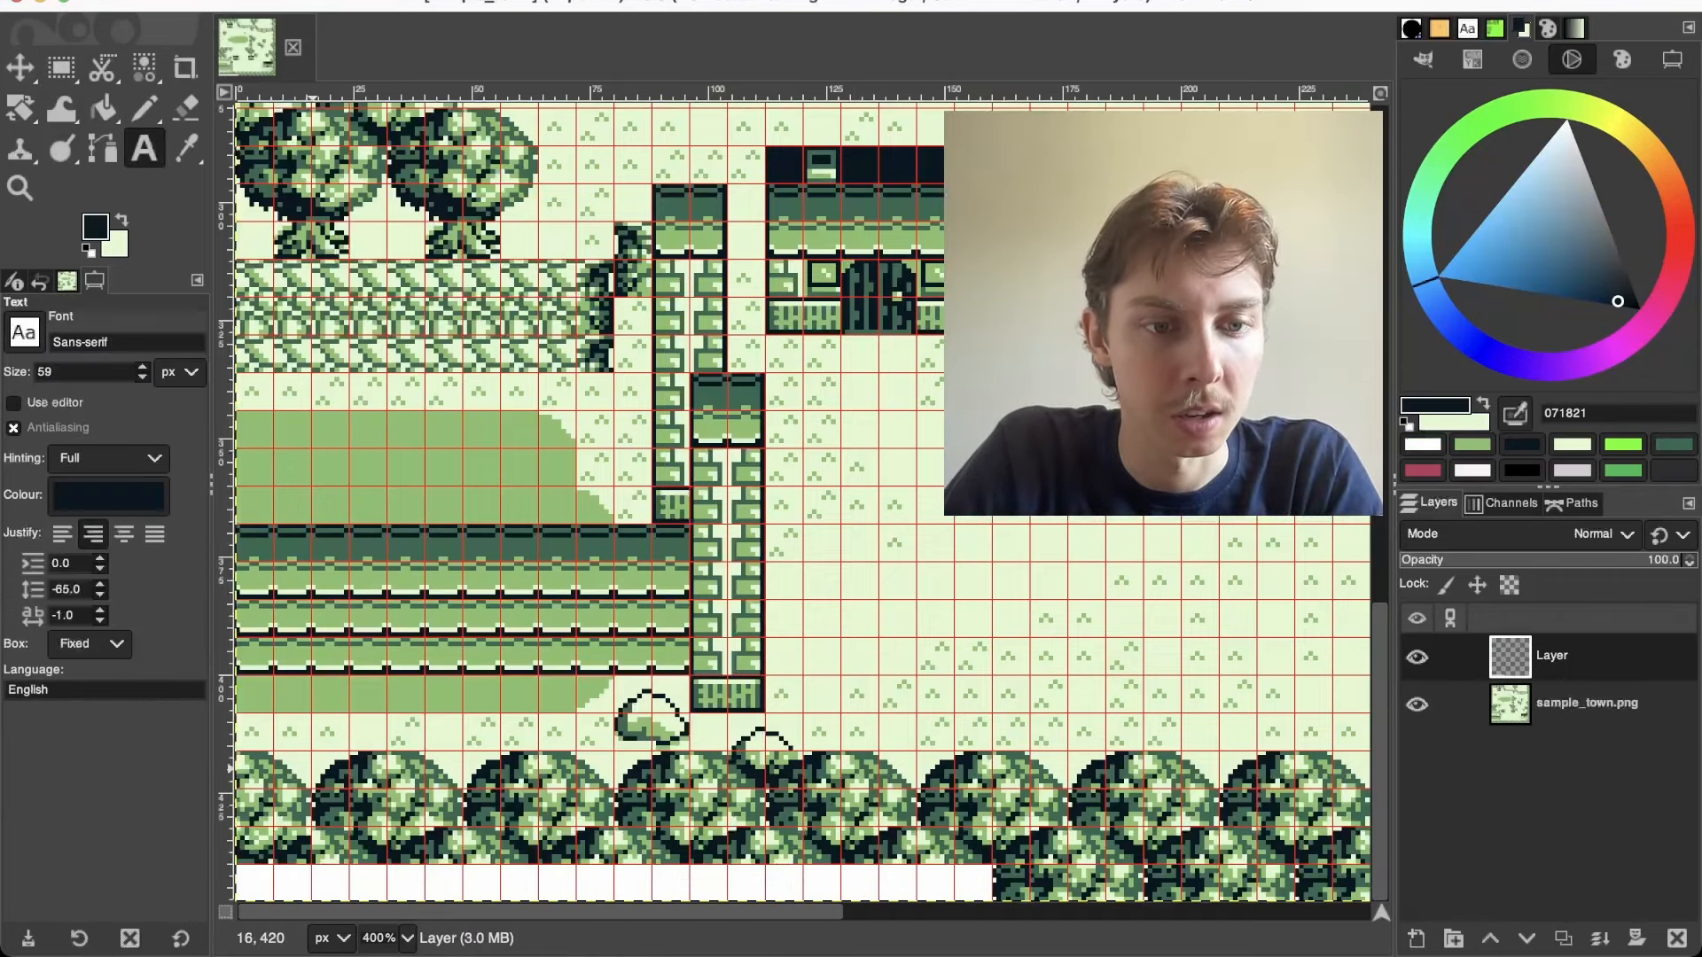
left_click(308, 883)
type("Robert Doman's HUD Tutorial")
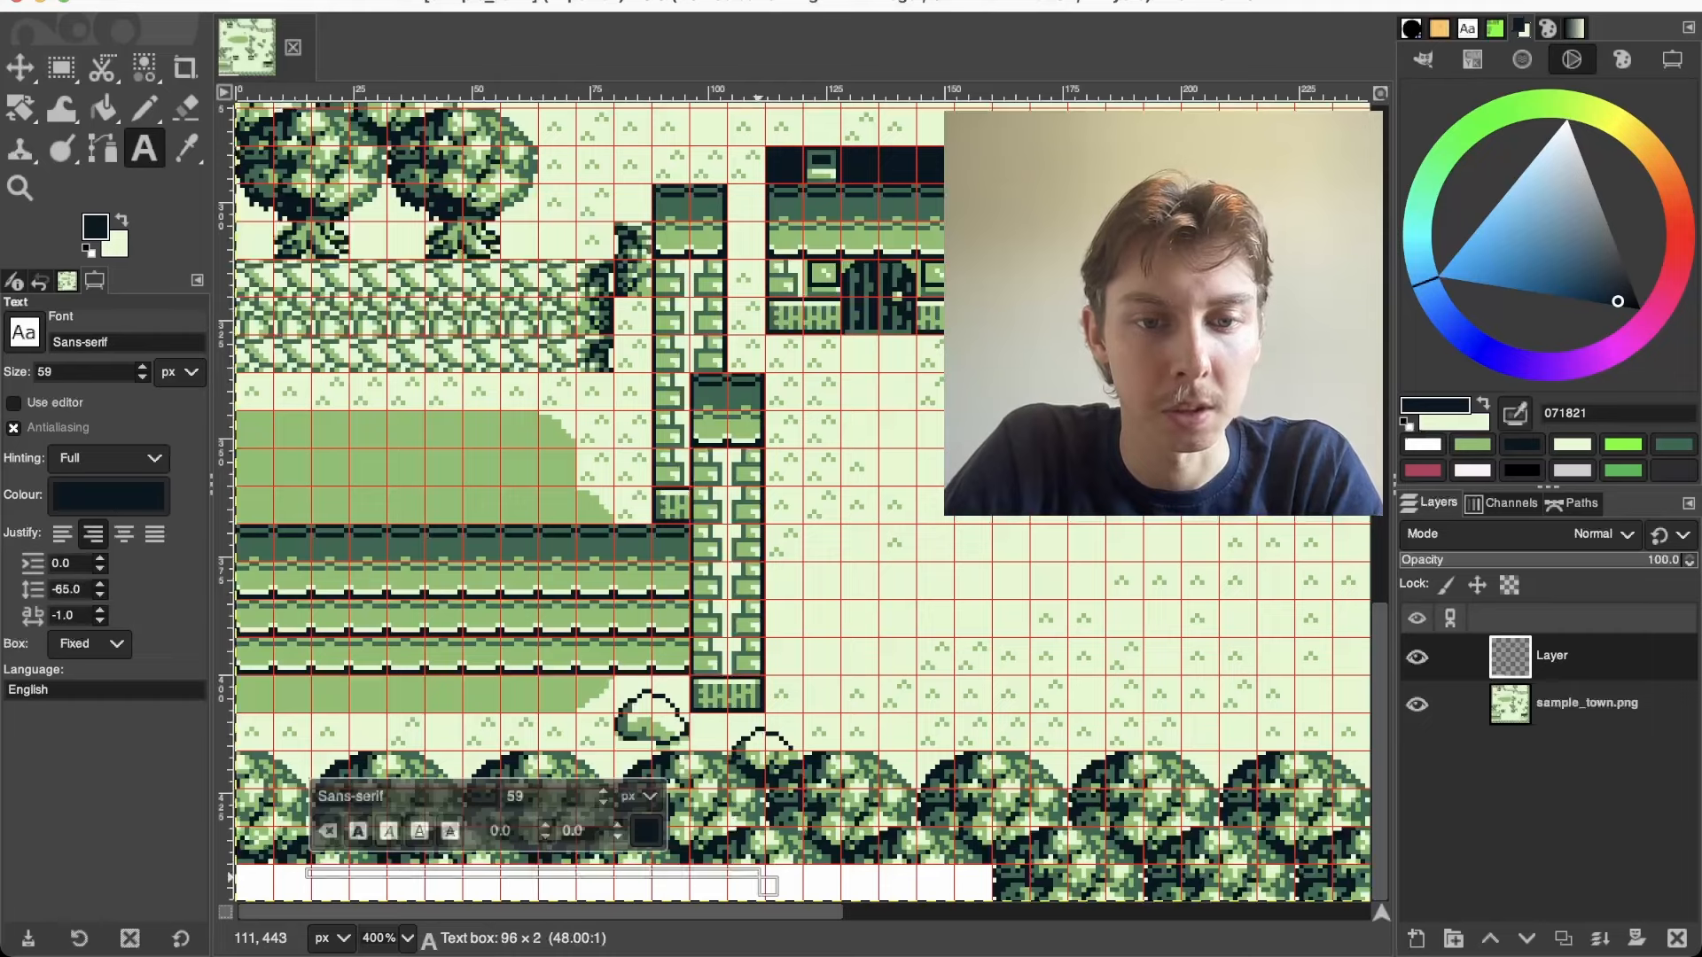
key("Escape")
key("m")
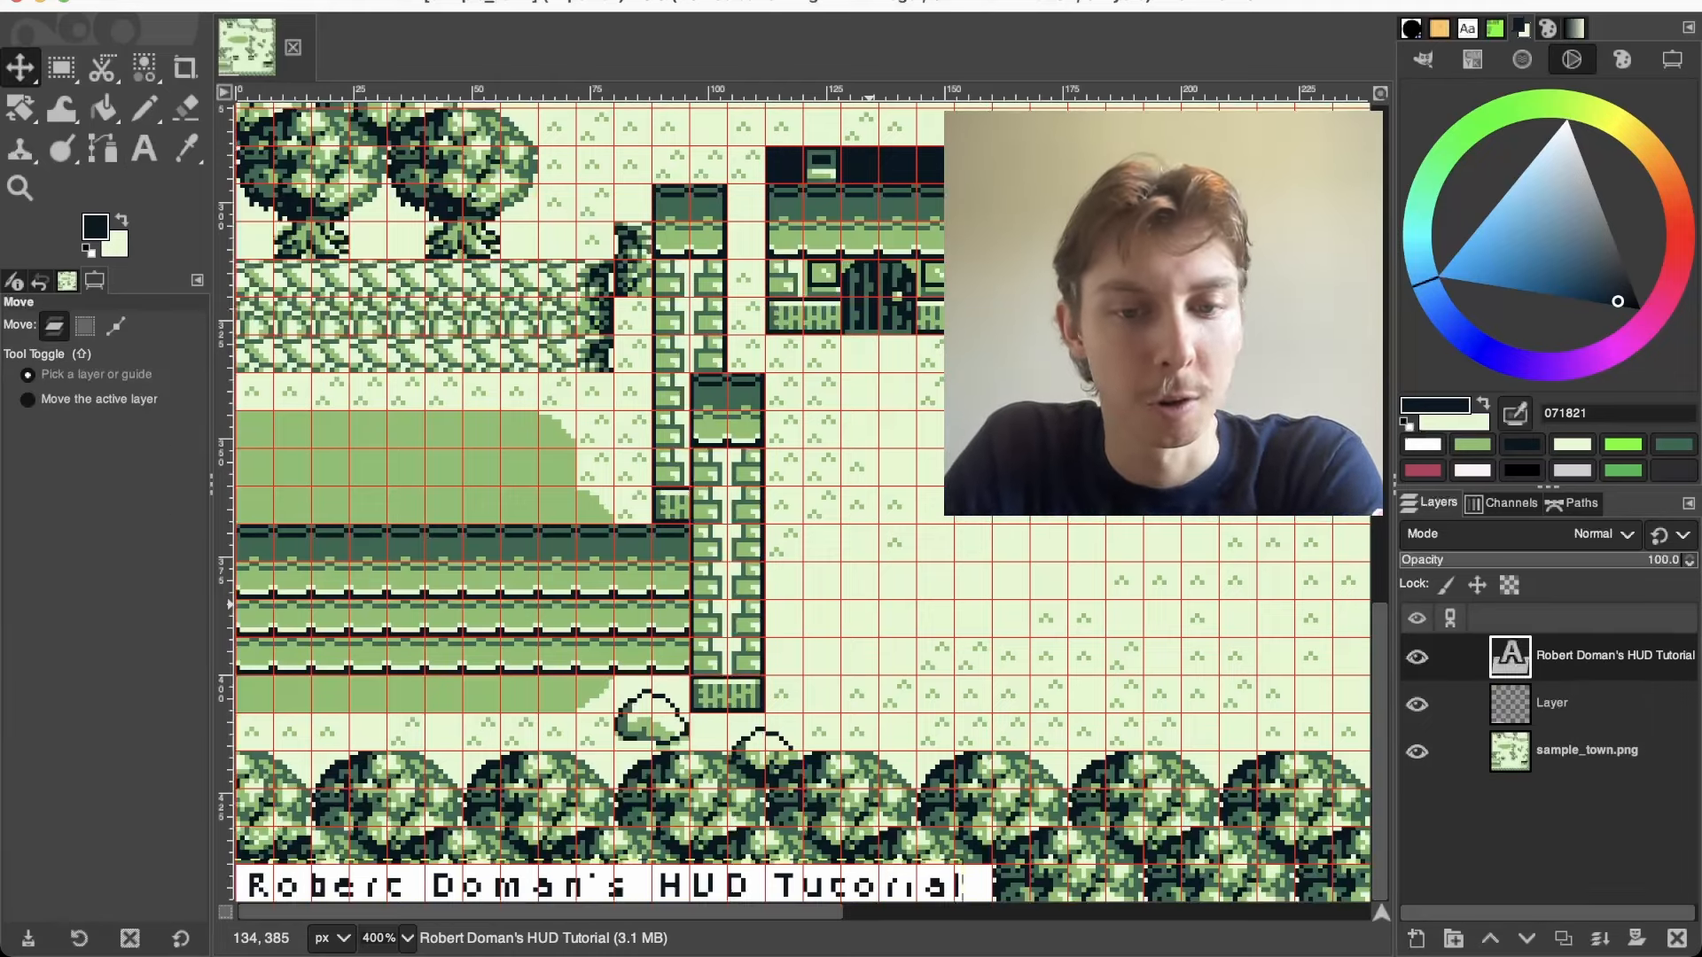
Export the edited background to sample_town.png, and switch to GB Studio to inspect the labelled strip in the Sample Town scene
left_click(61, 67)
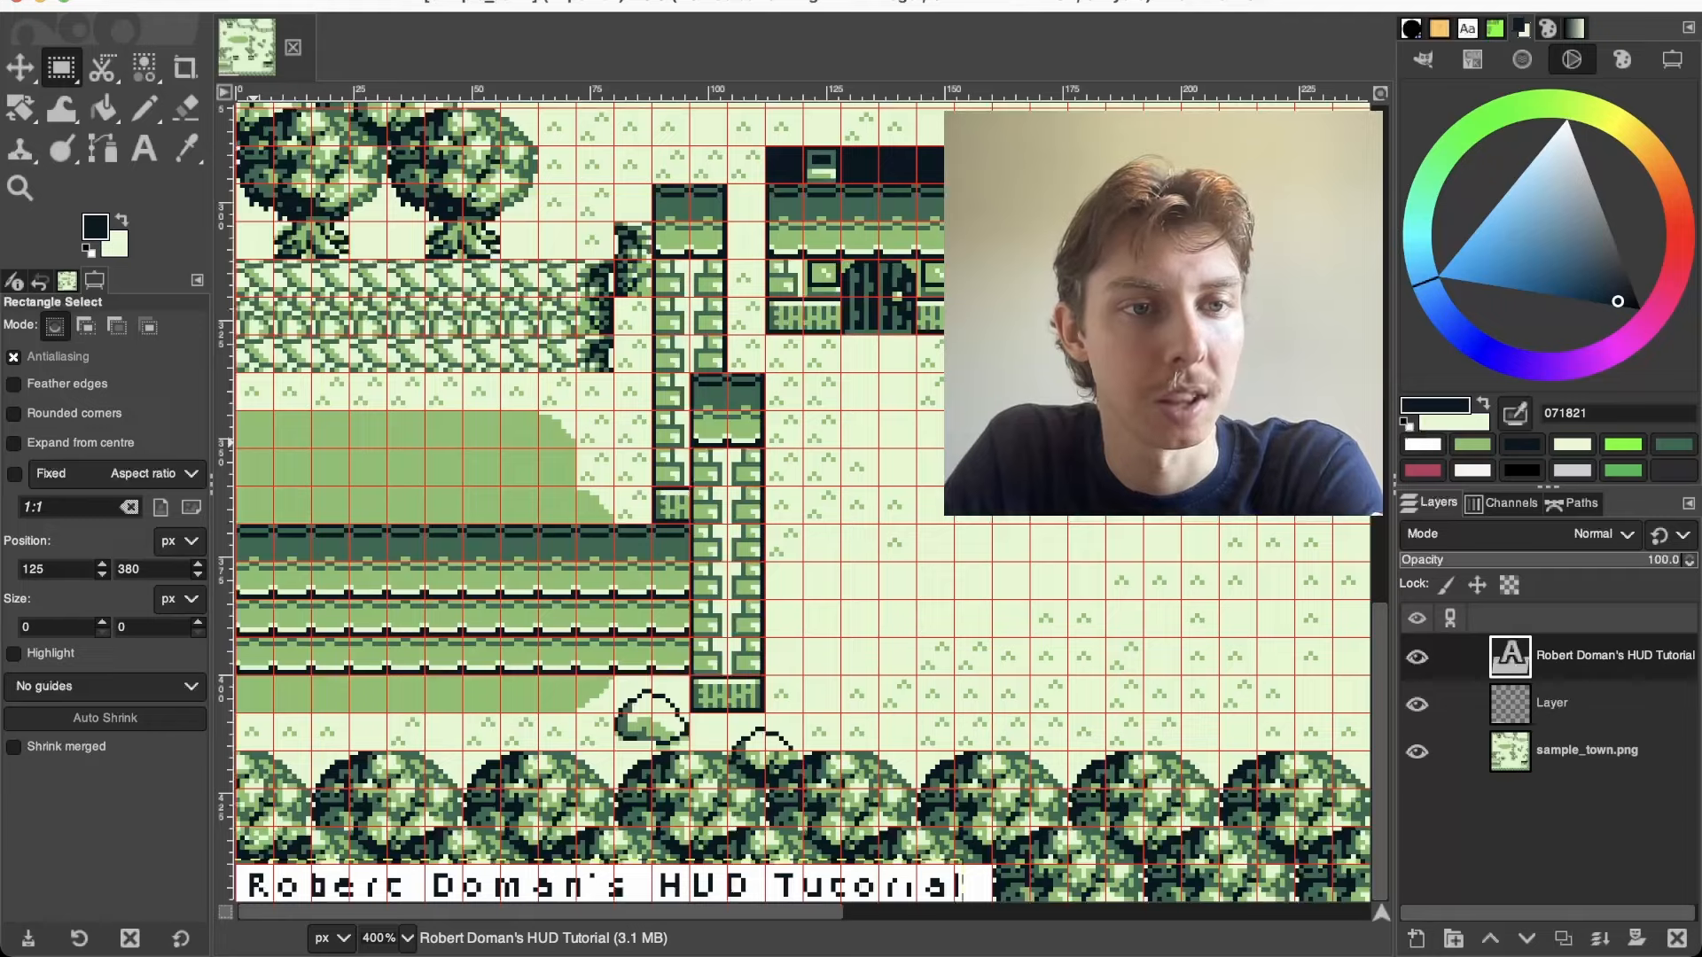
key("ctrl+e")
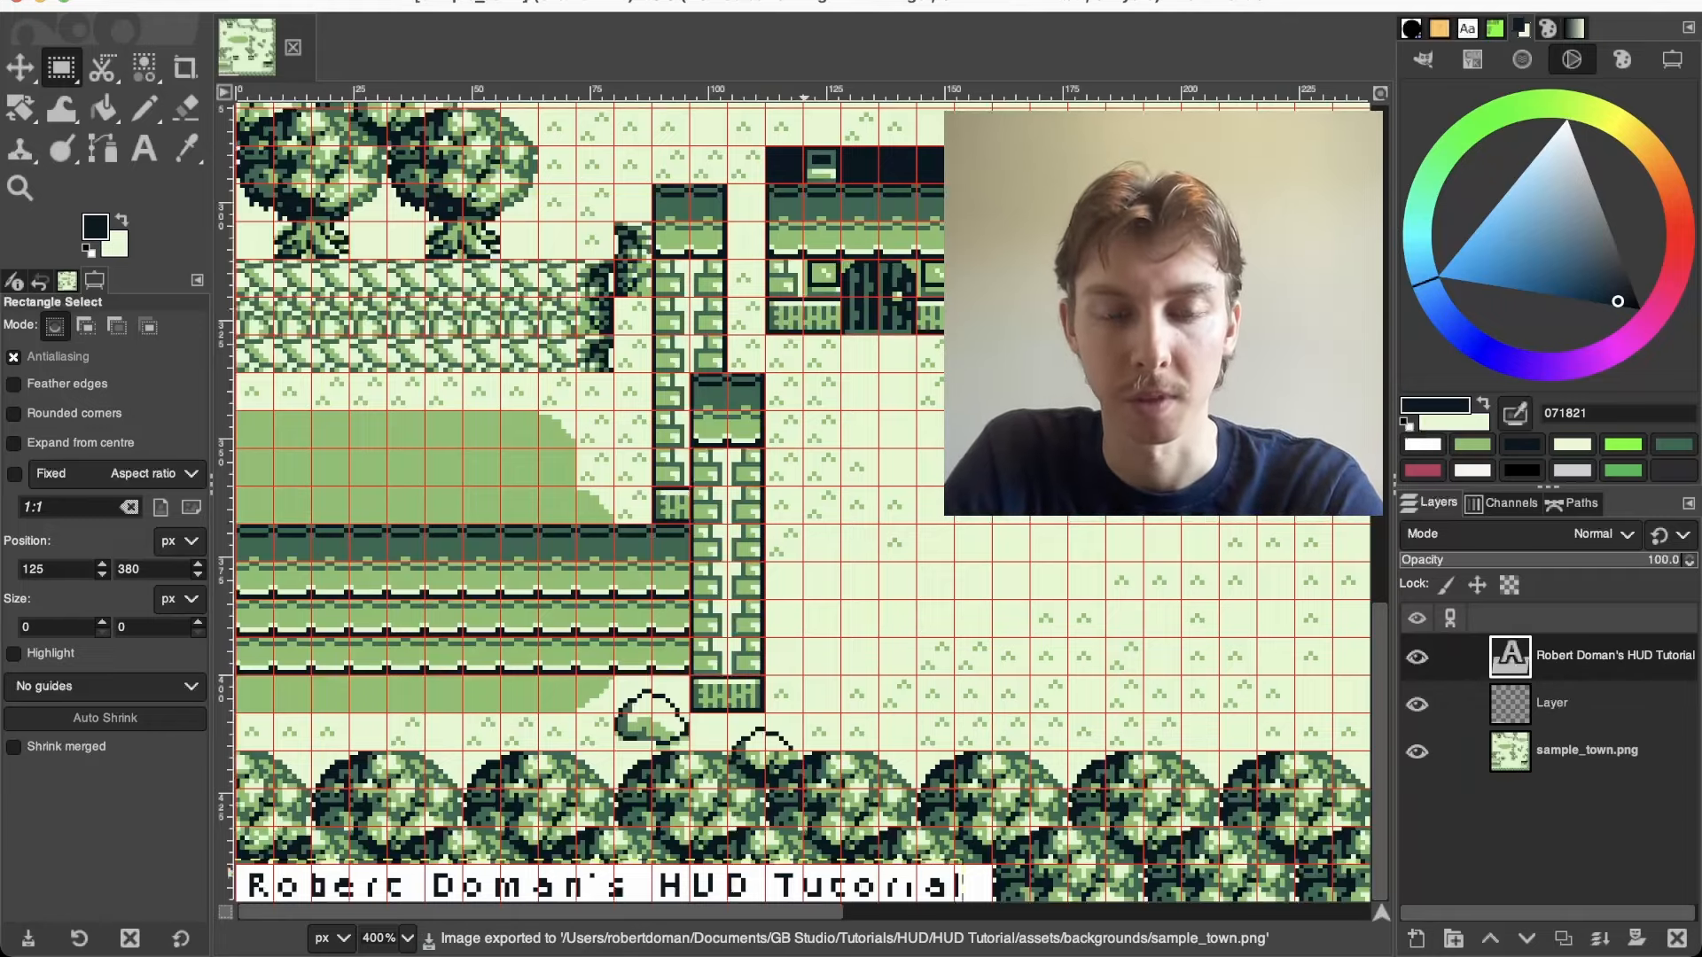
key("super+Tab")
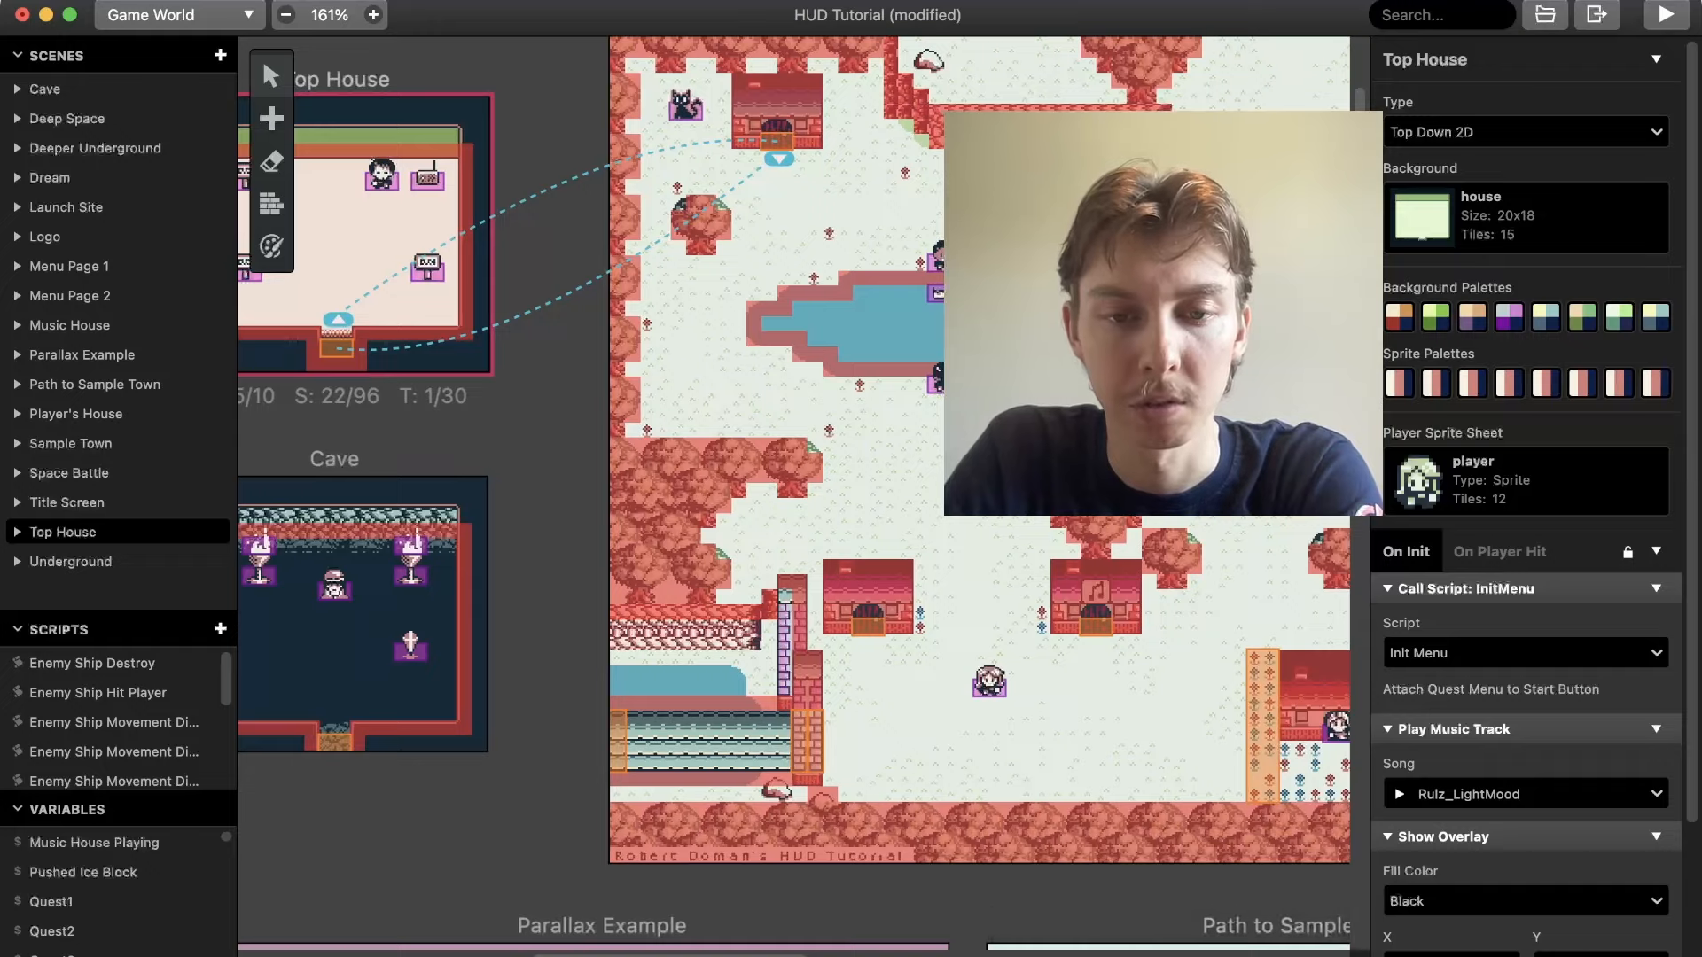
scroll(922, 496, "up", 1, "ctrl")
scroll(922, 496, "down", 2)
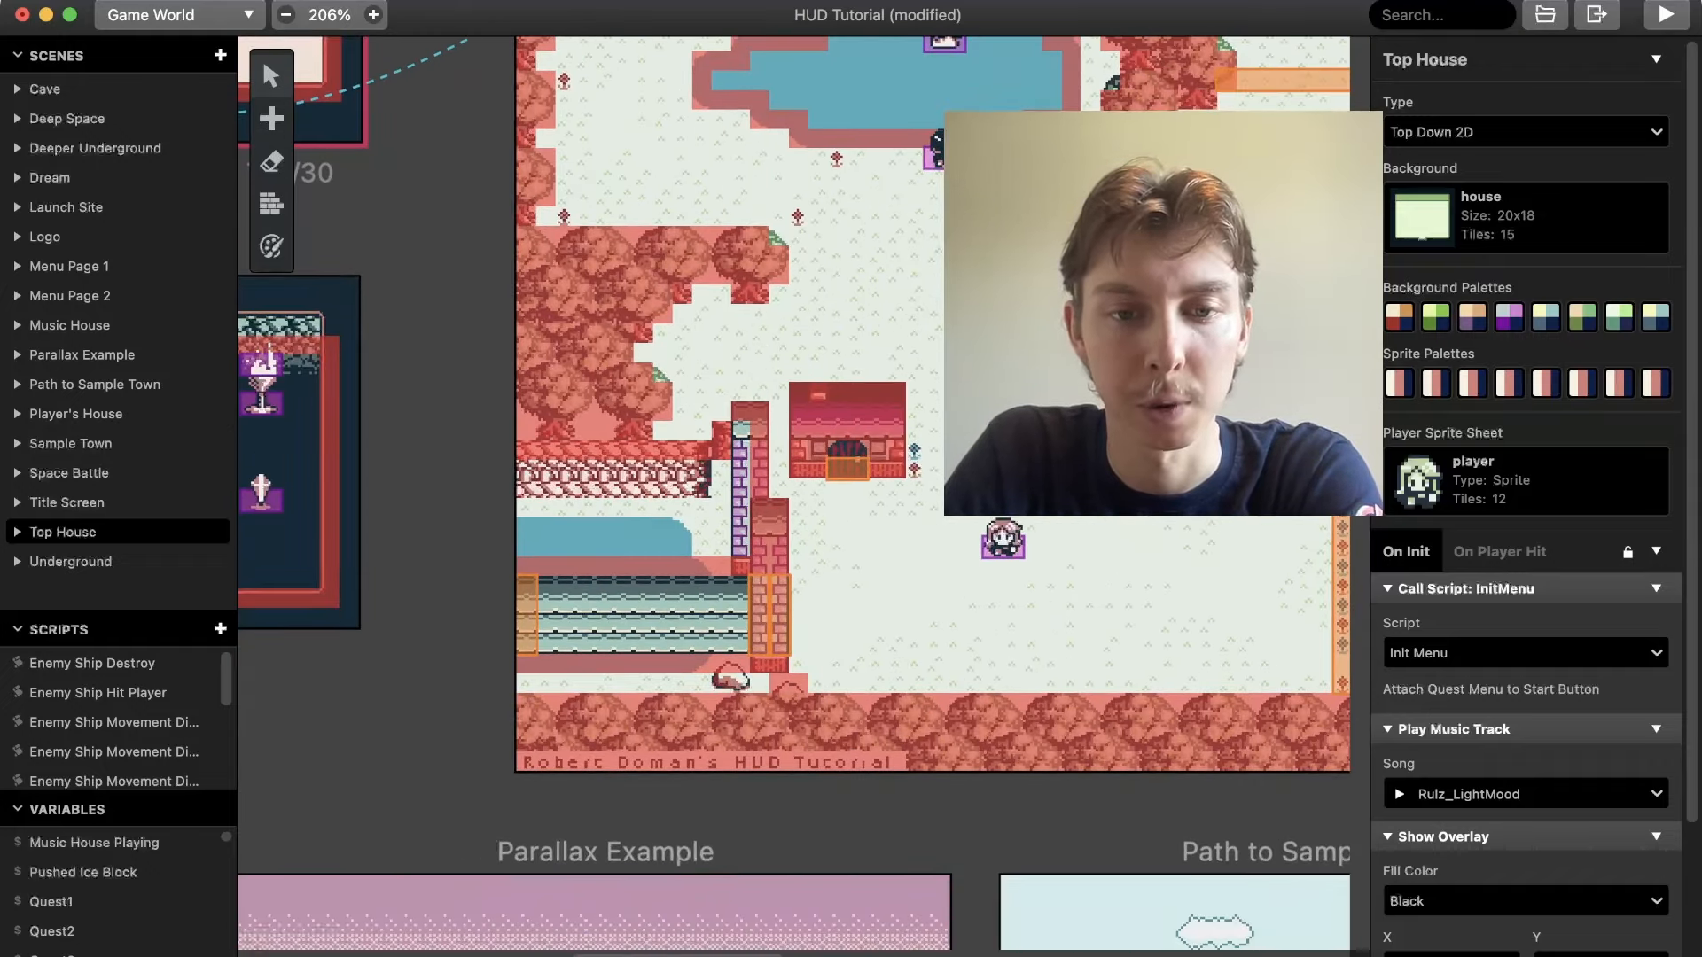
scroll(954, 595, "up", 2)
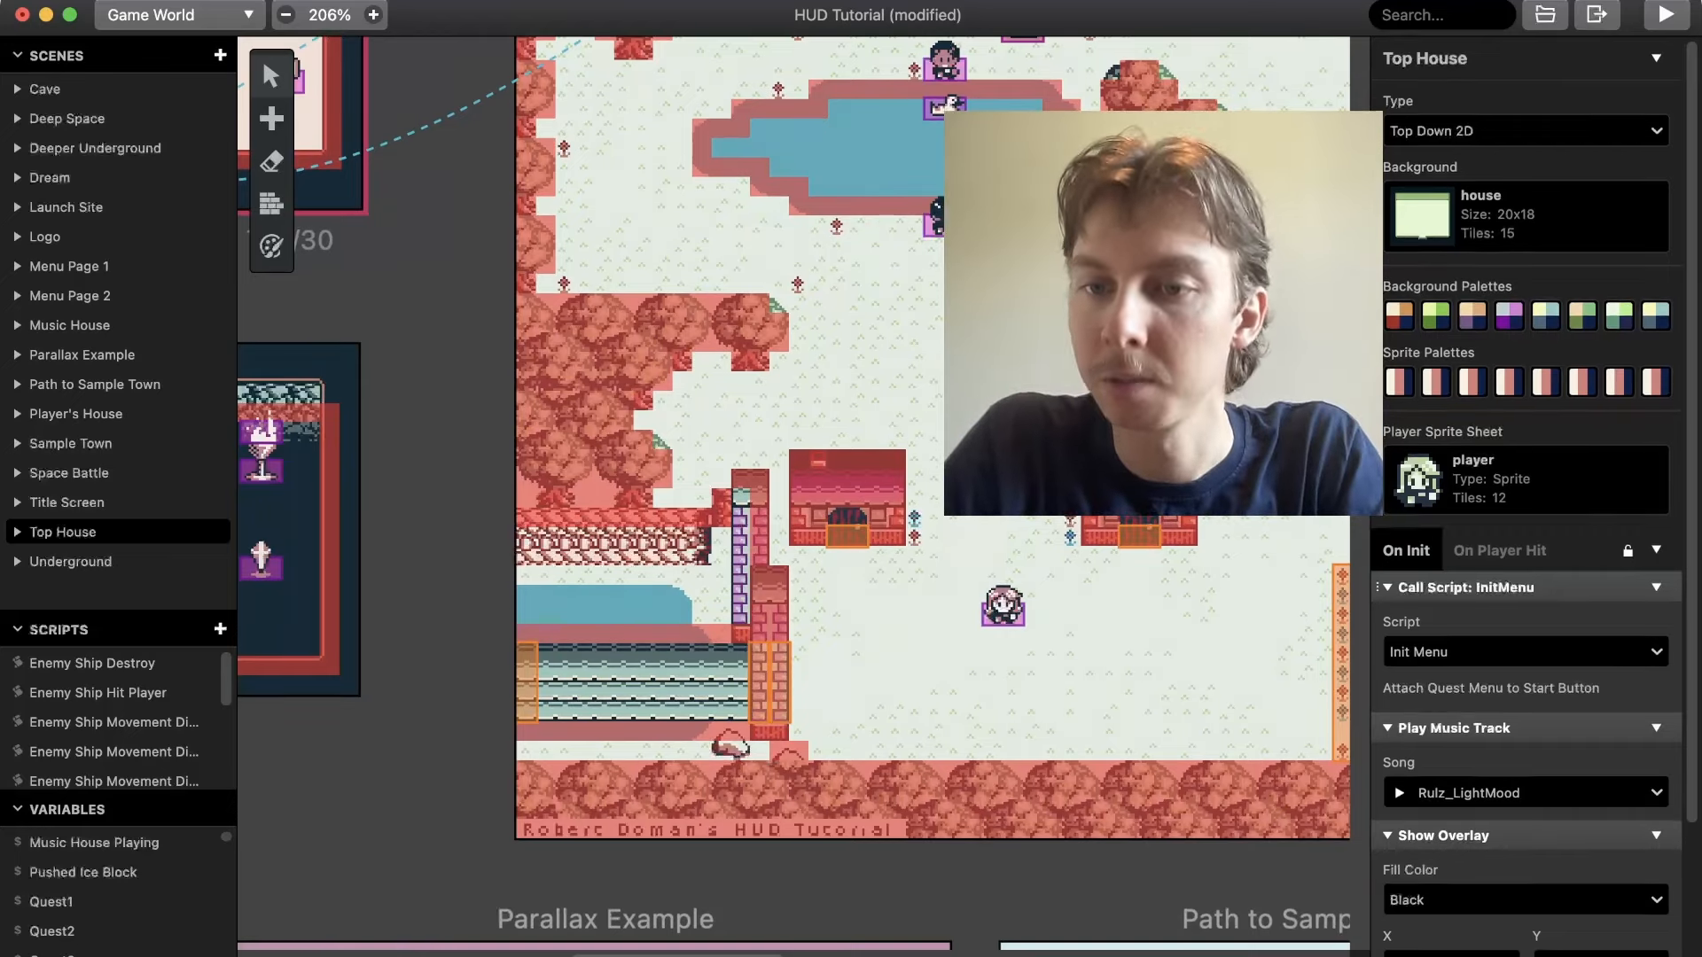
Set the Y position of Top House's Show Overlay event to 16
scroll(1525, 479, "down", 2)
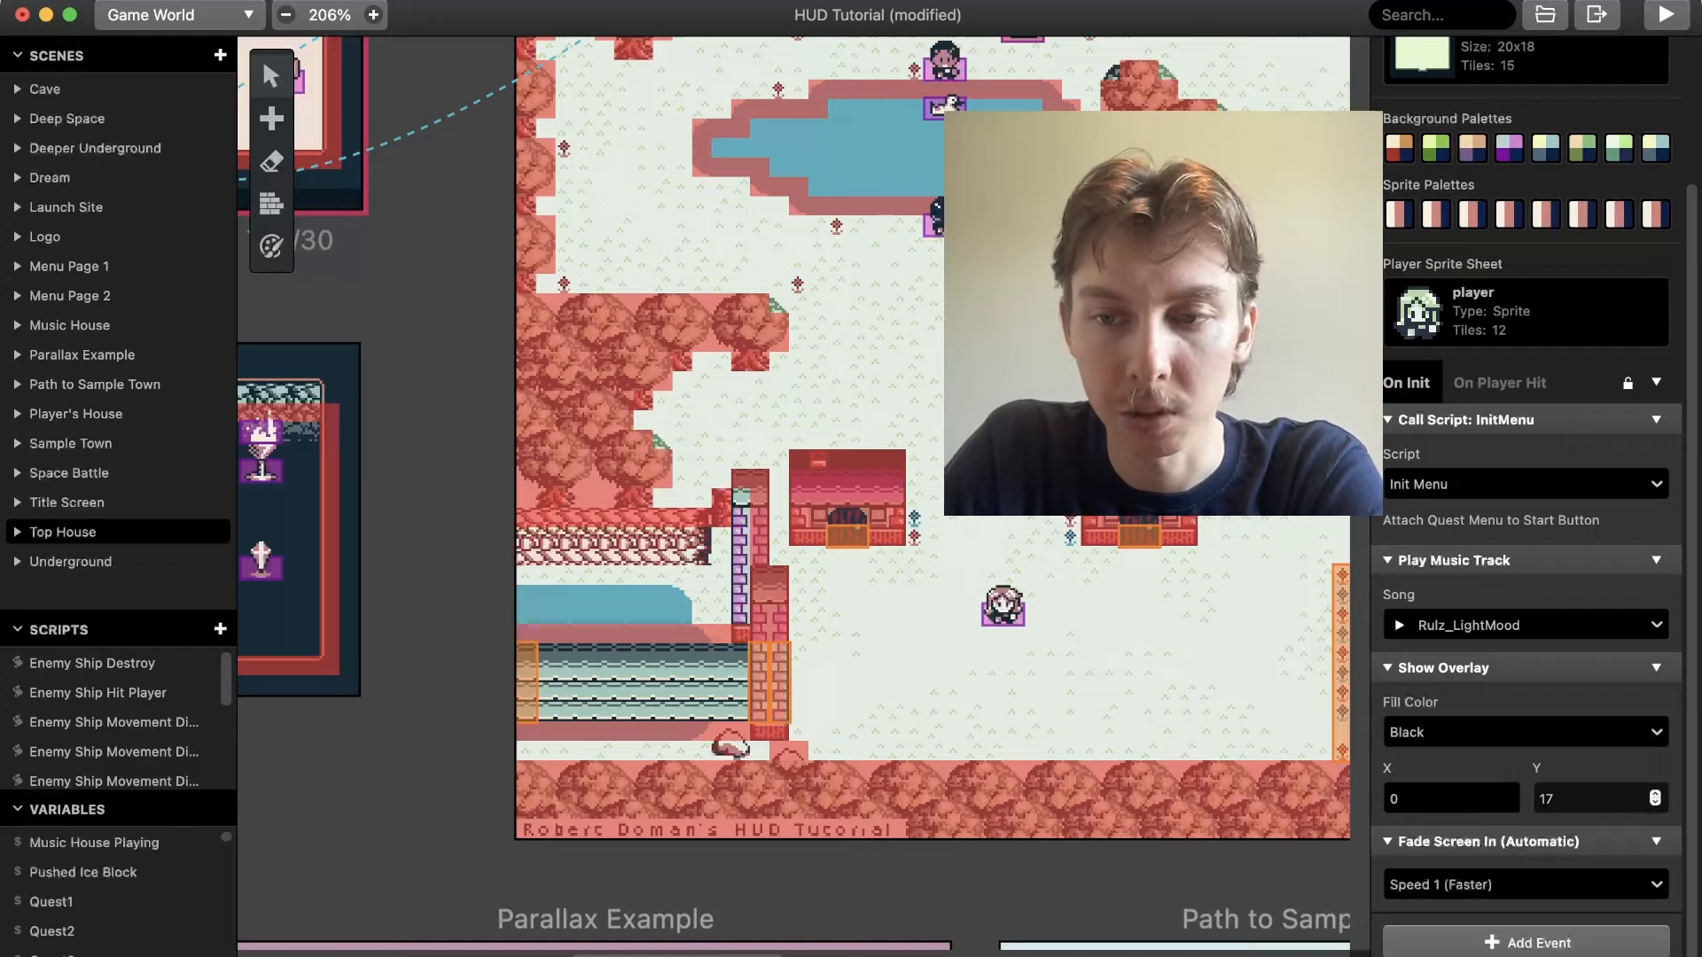
left_click(1587, 798)
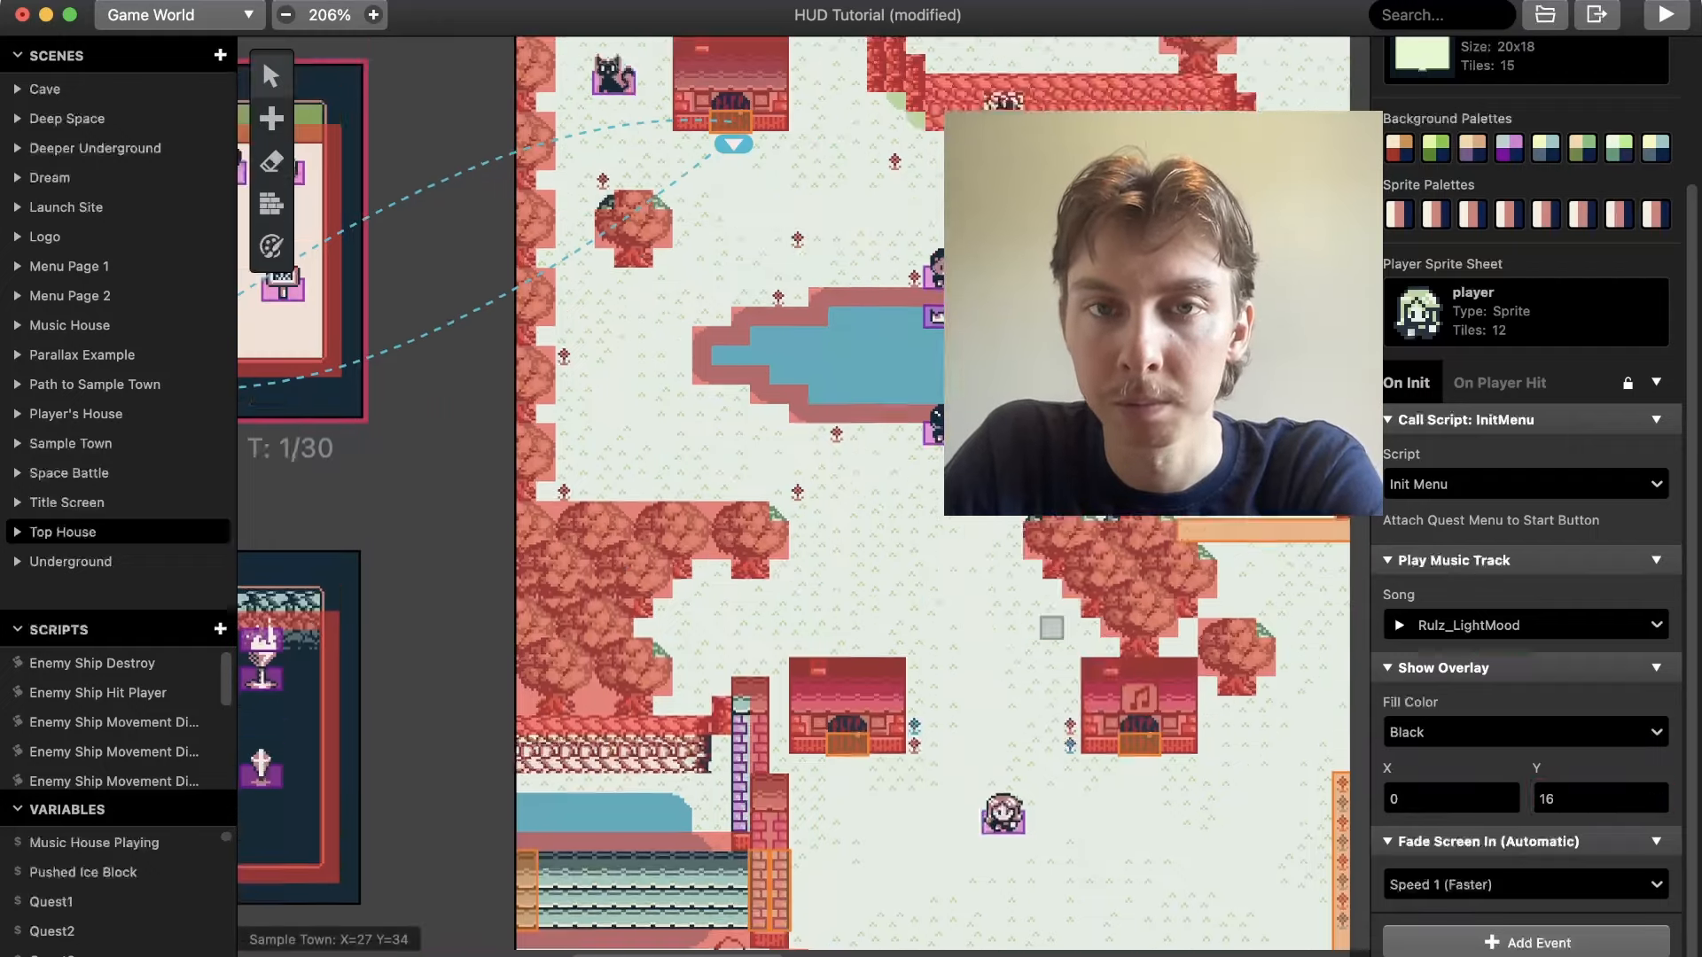
Add a GBVM Script event after the Show Overlay event in Sample Town's On Init script
key("Return")
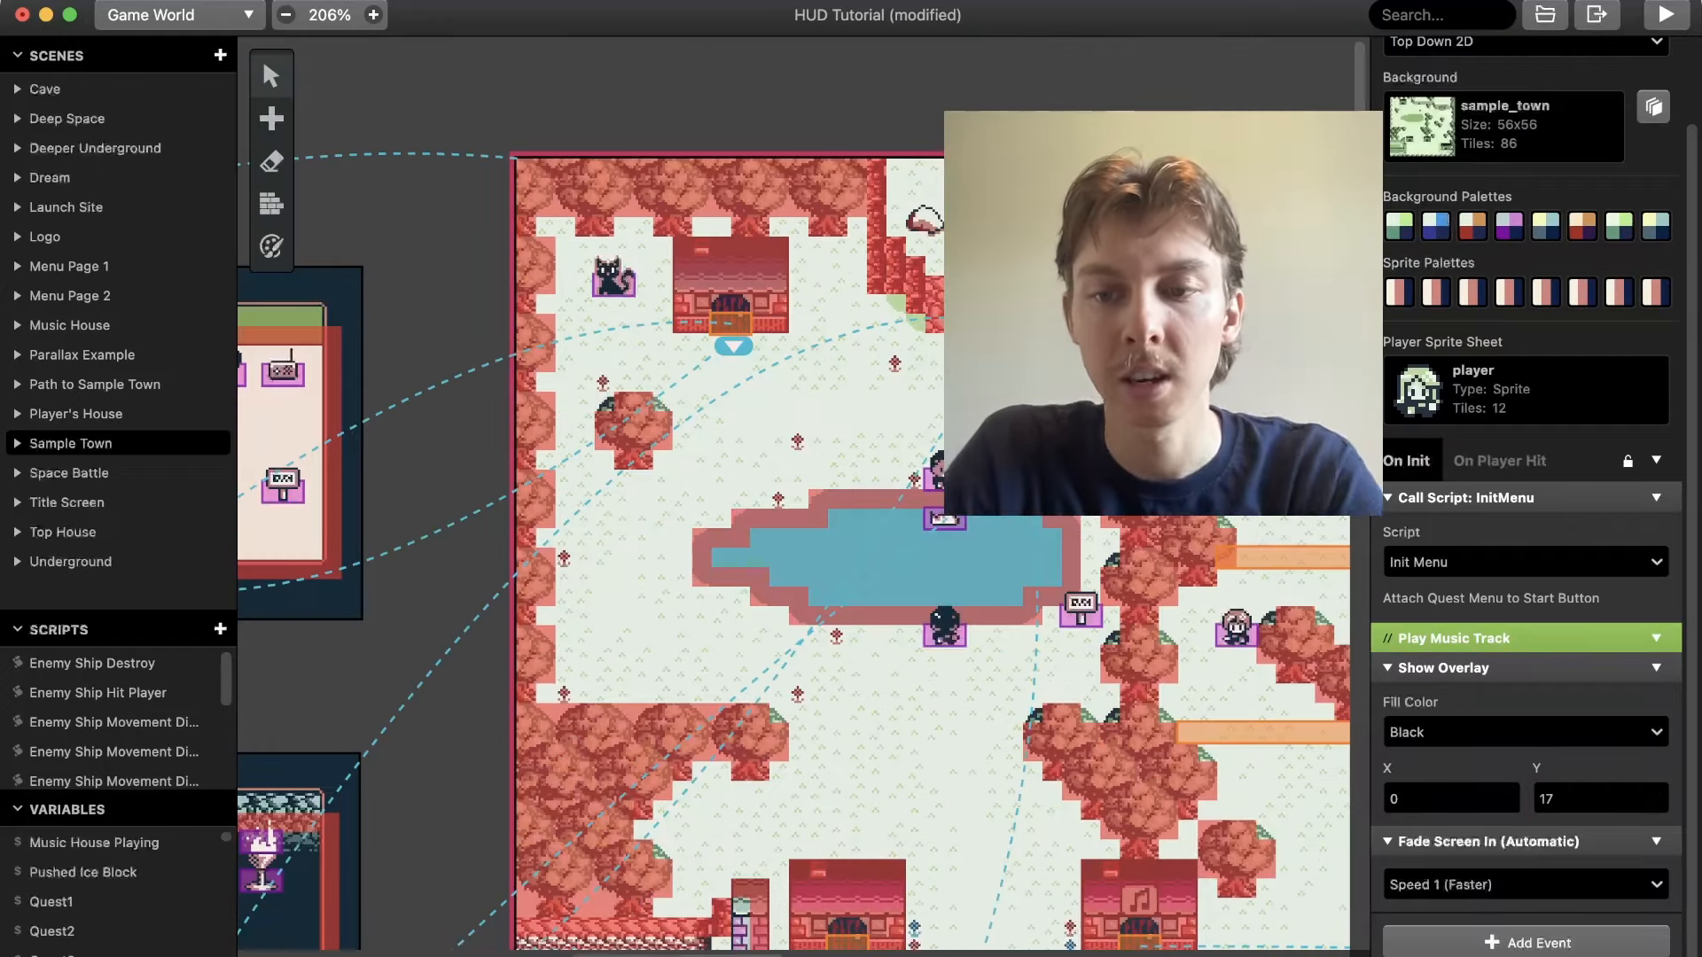
left_click(1526, 942)
type("dra")
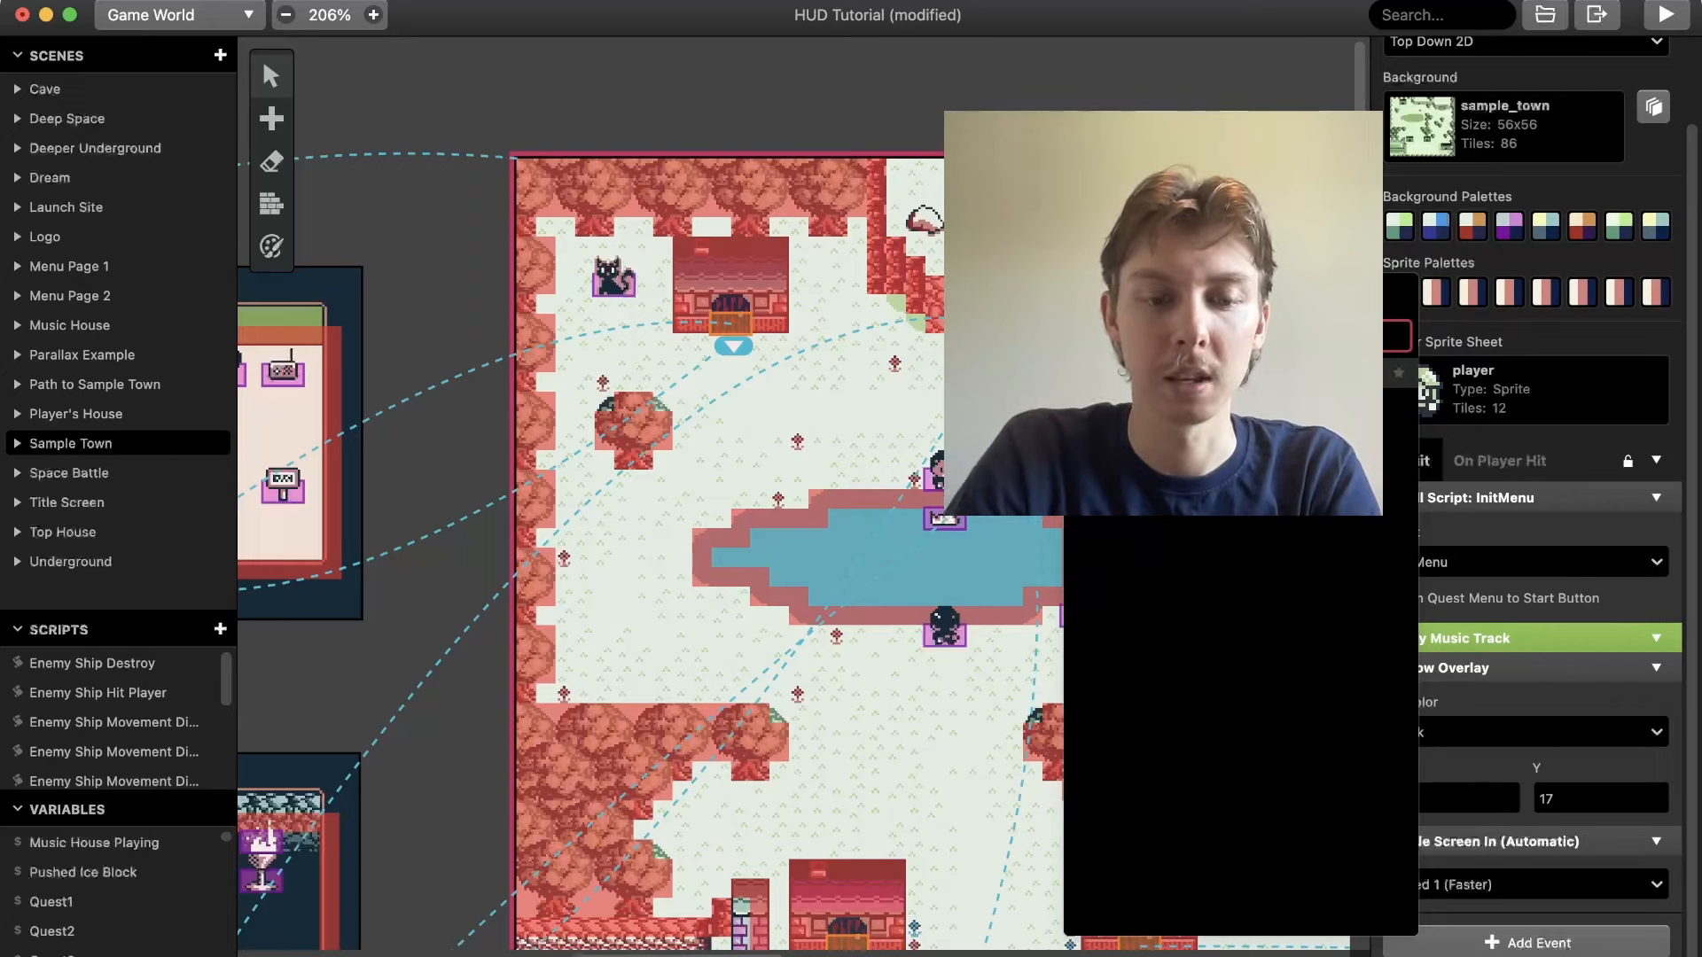
key("Return")
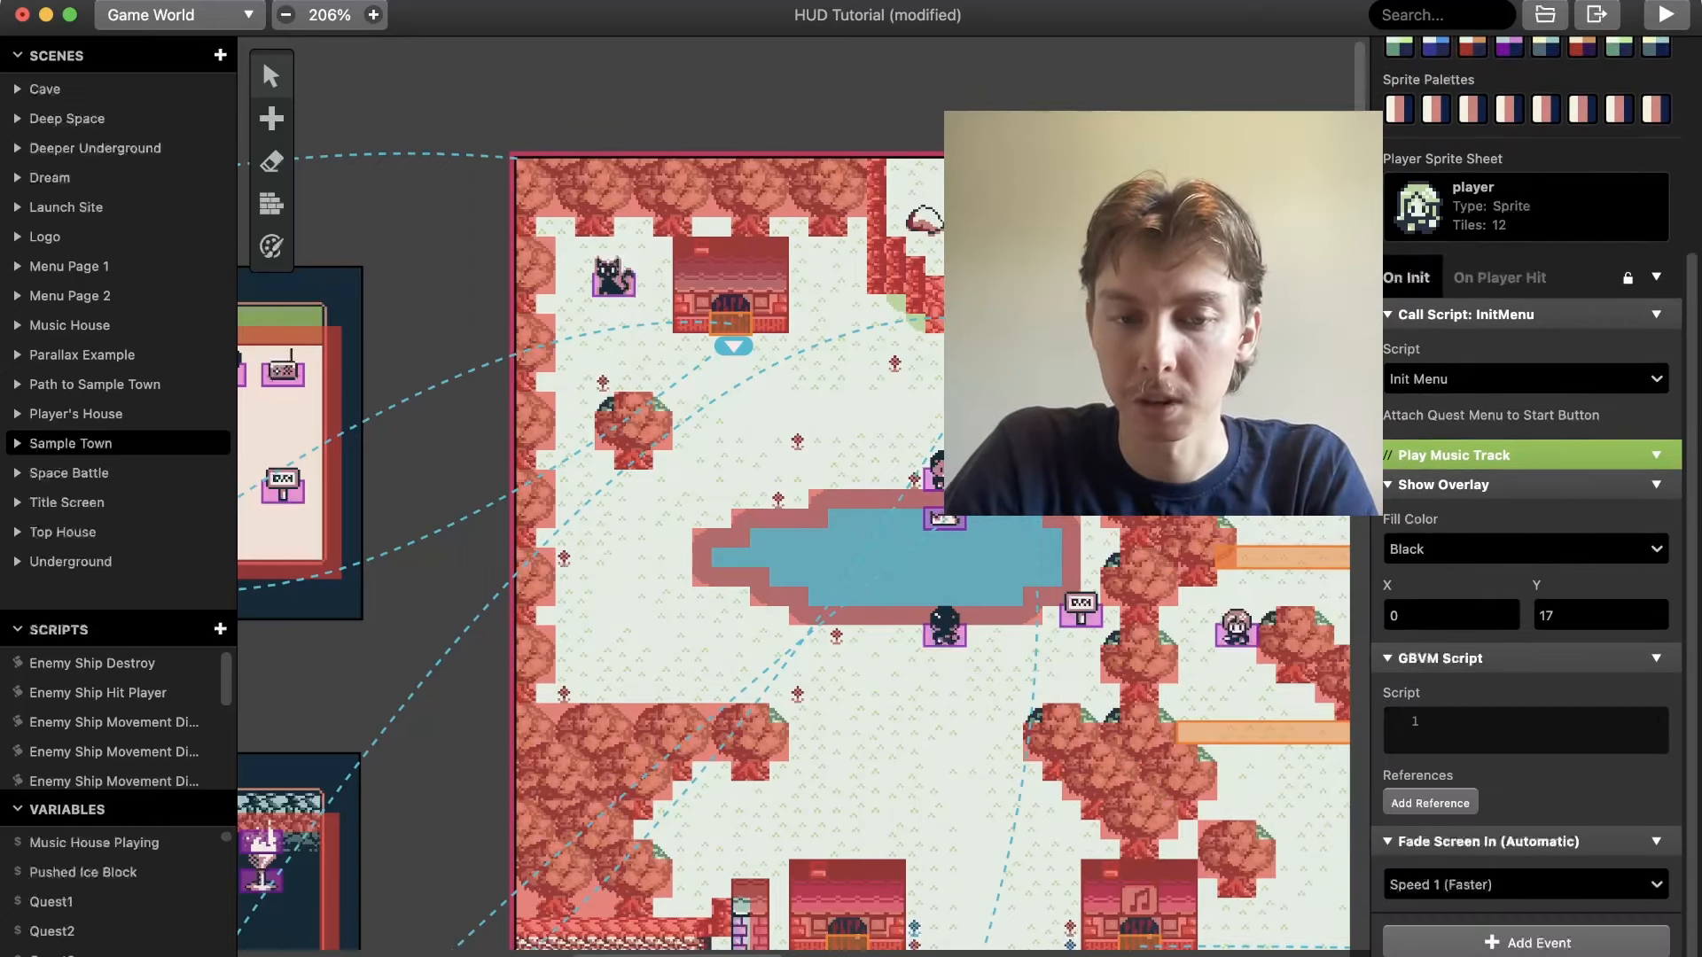
Switch to the browser's GB Studio Central article on screen-sized bosses and read the VM_OVERLAY_SET_SUBMAP syntax, parameters and overlay limitations
key("super+Tab")
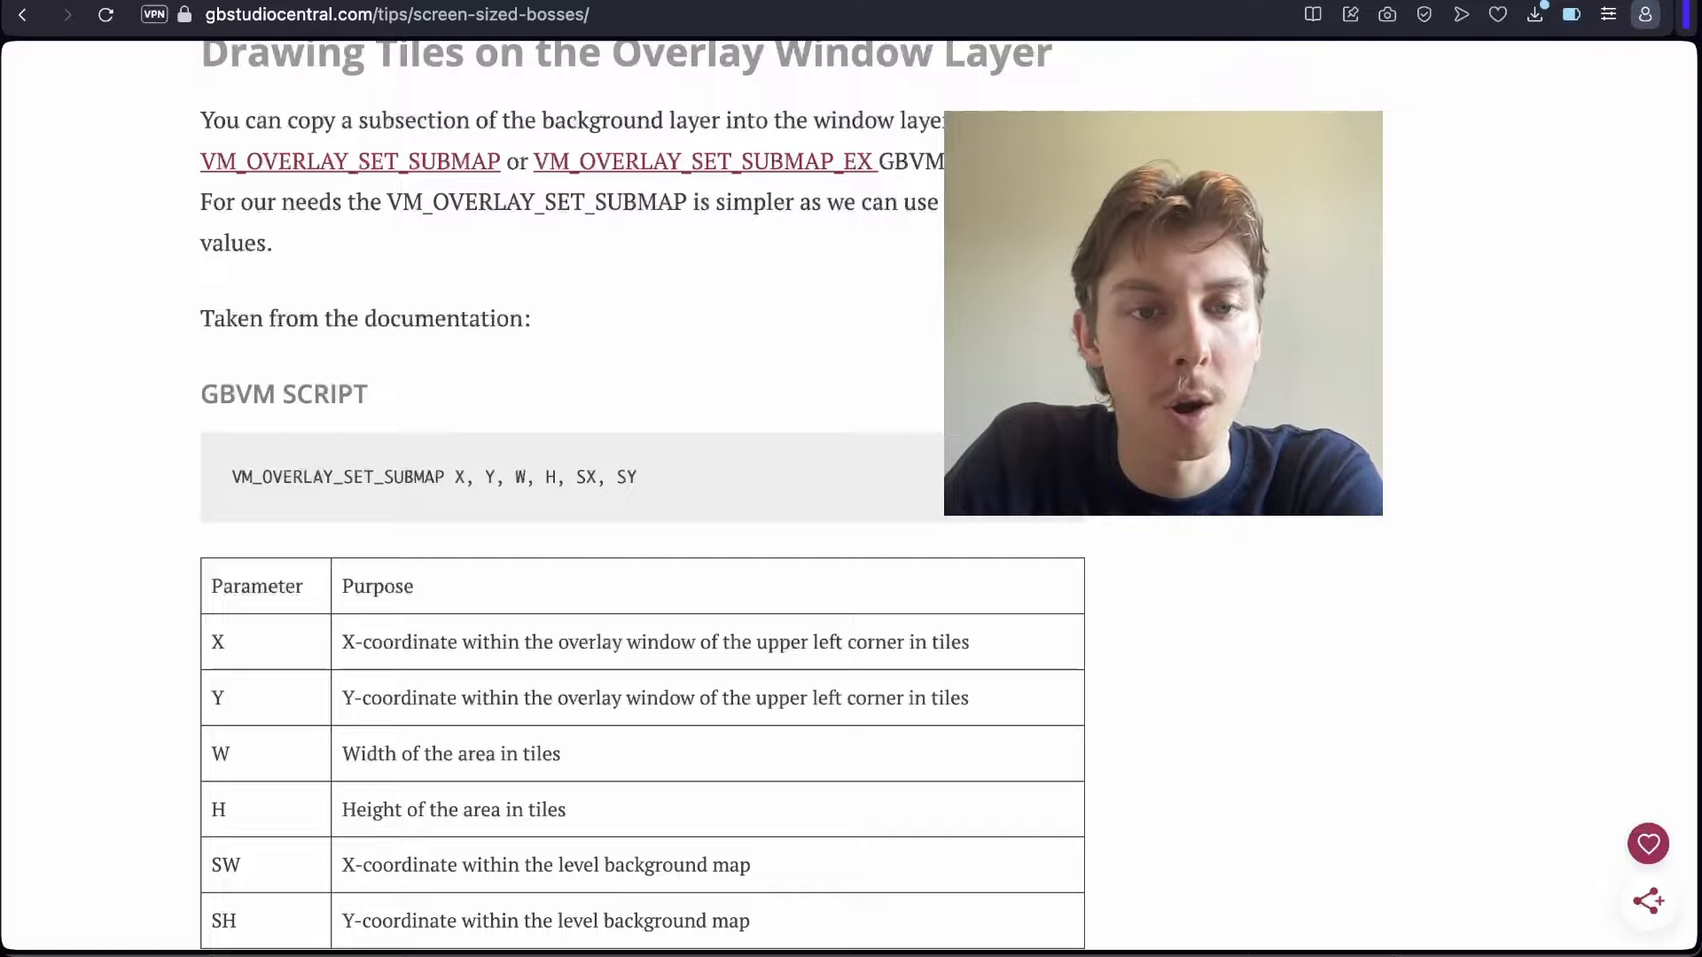
scroll(642, 496, "up", 10)
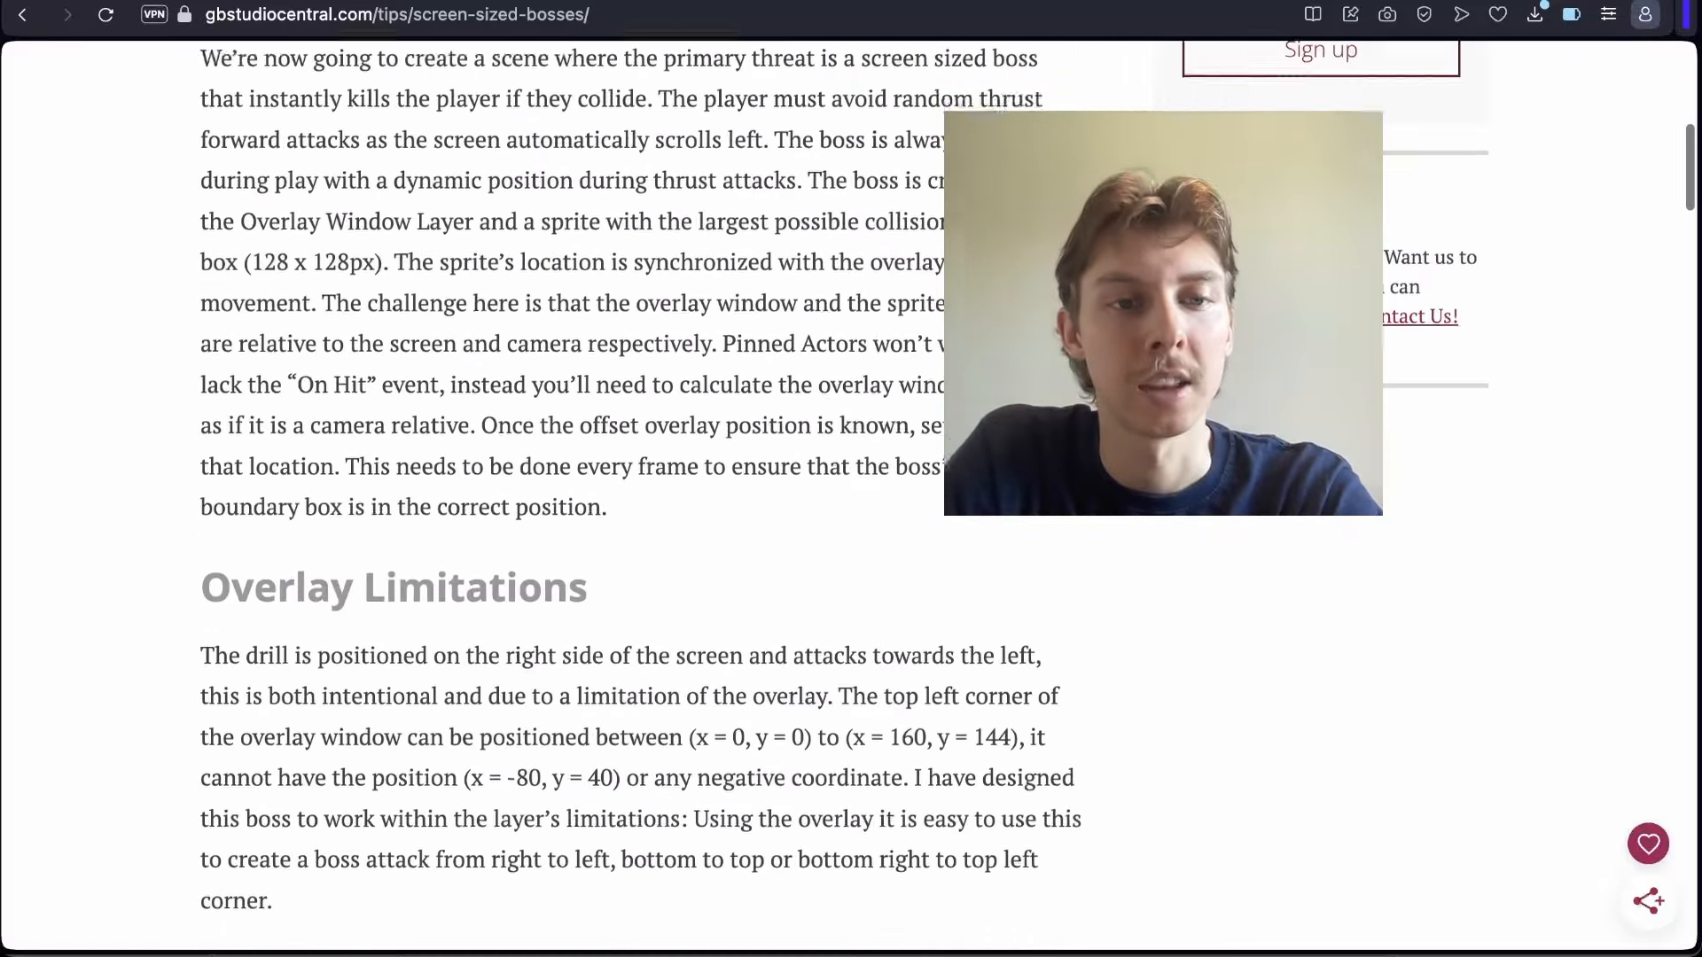
scroll(642, 496, "down", 2)
scroll(642, 496, "up", 8)
scroll(642, 497, "down", 13)
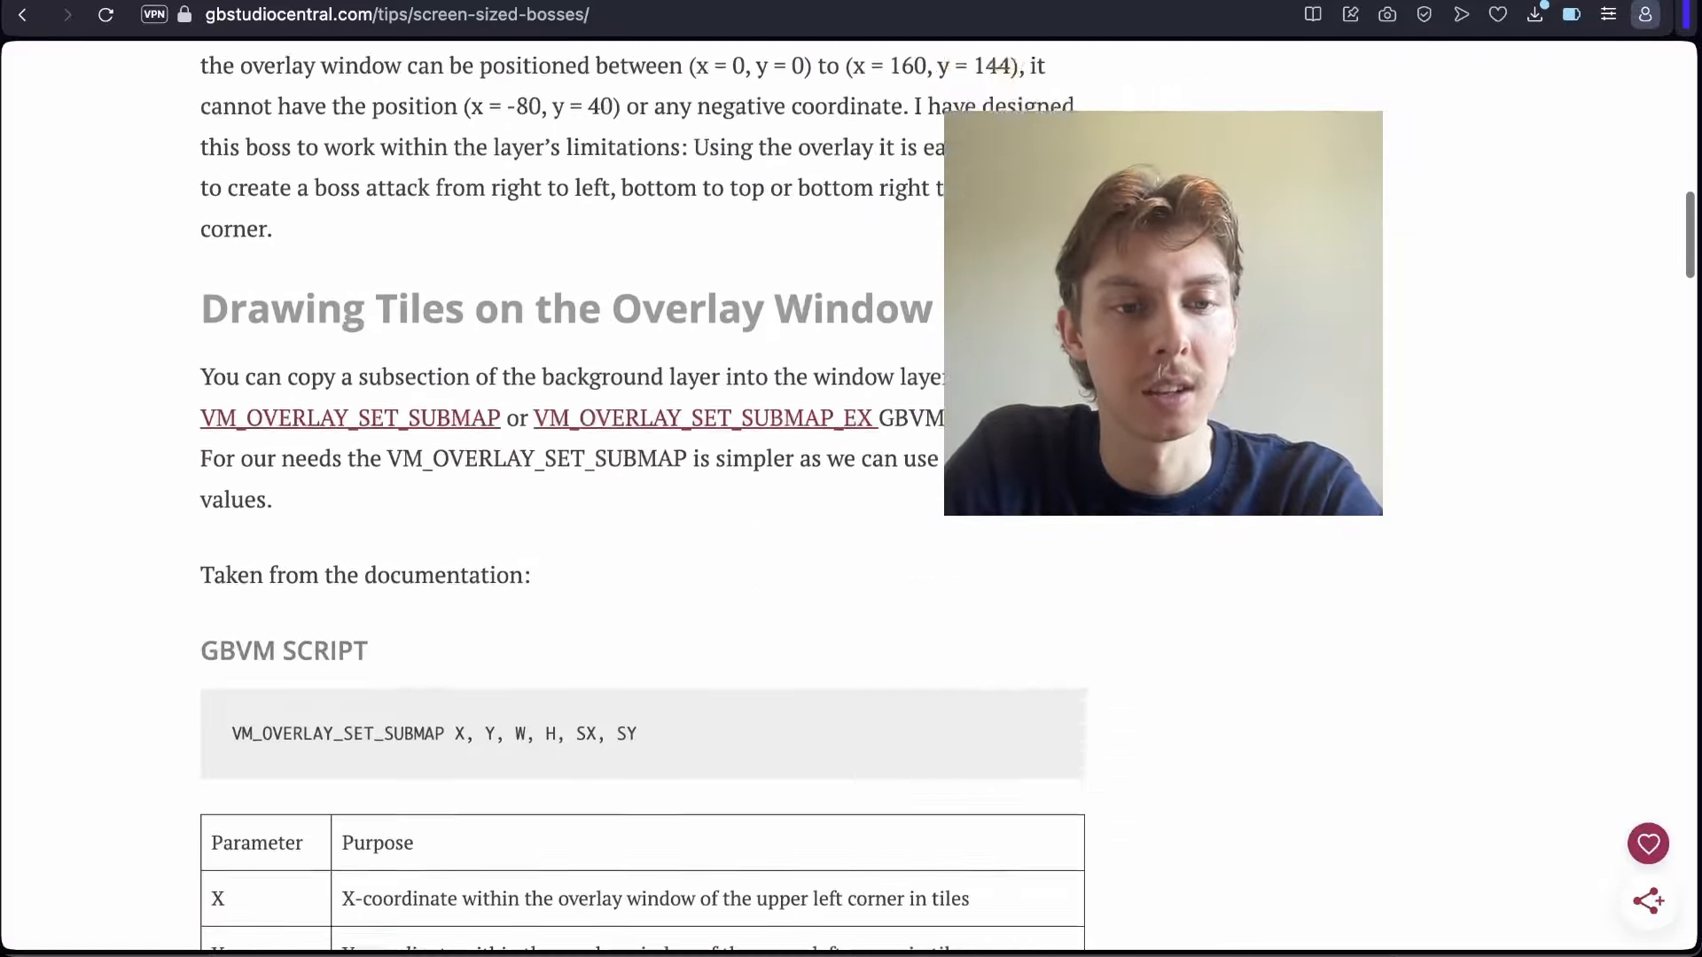
scroll(643, 496, "down", 2)
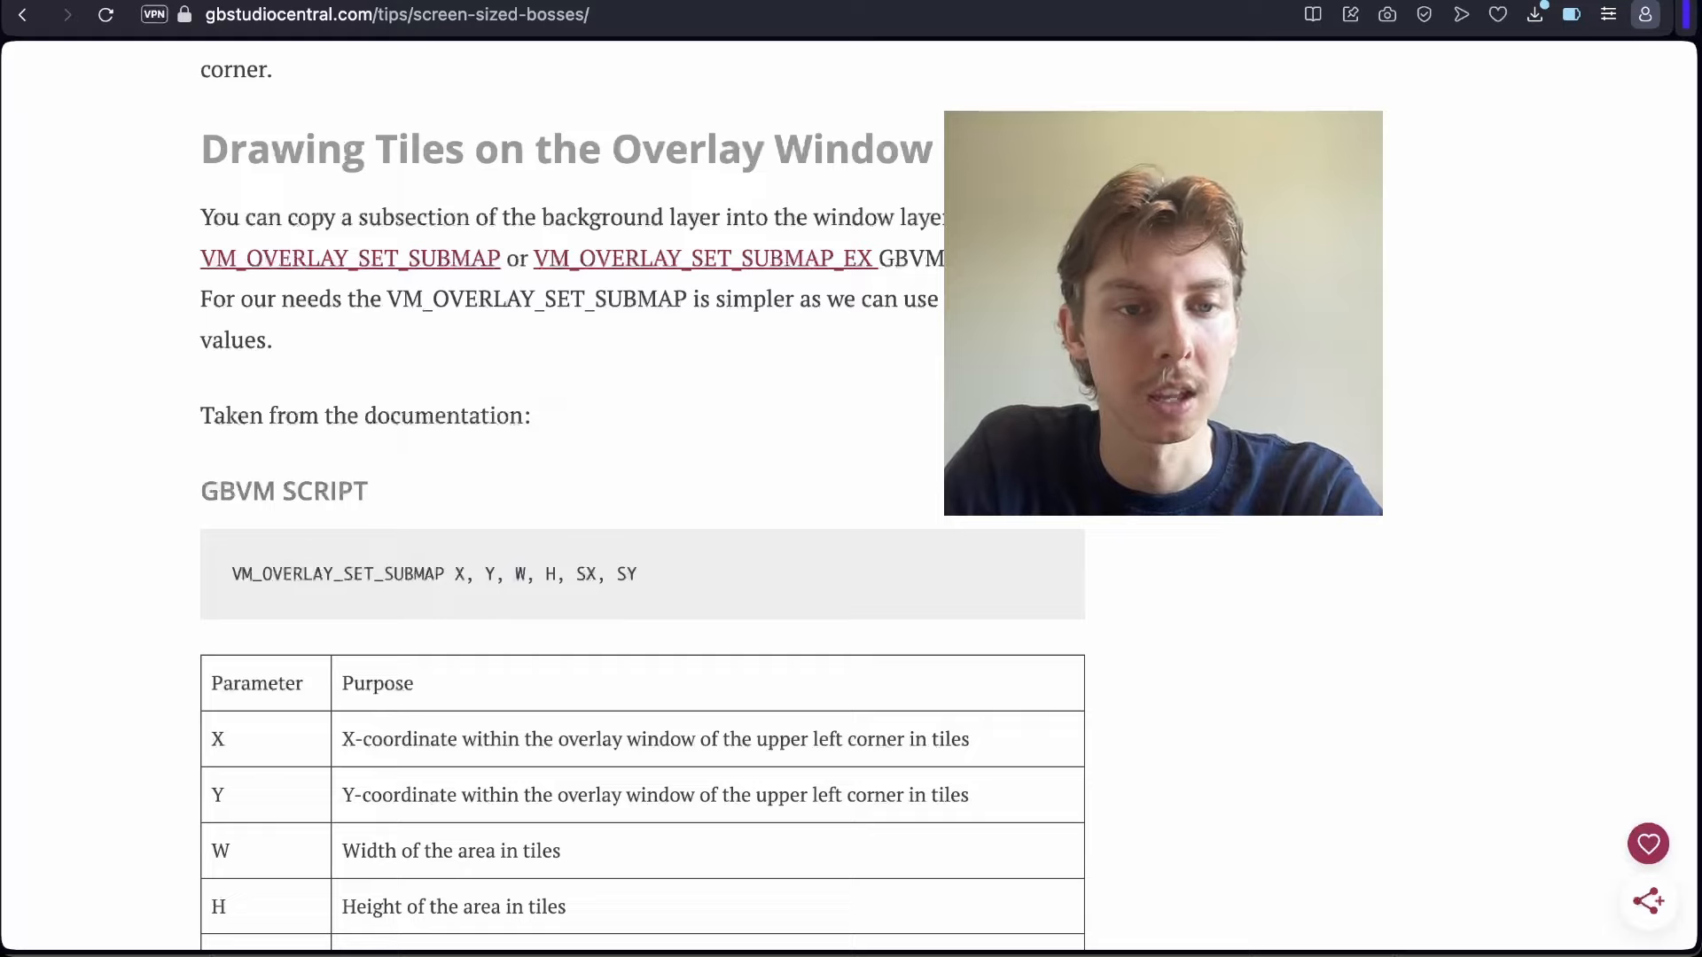
triple_click(434, 574)
left_click(435, 575)
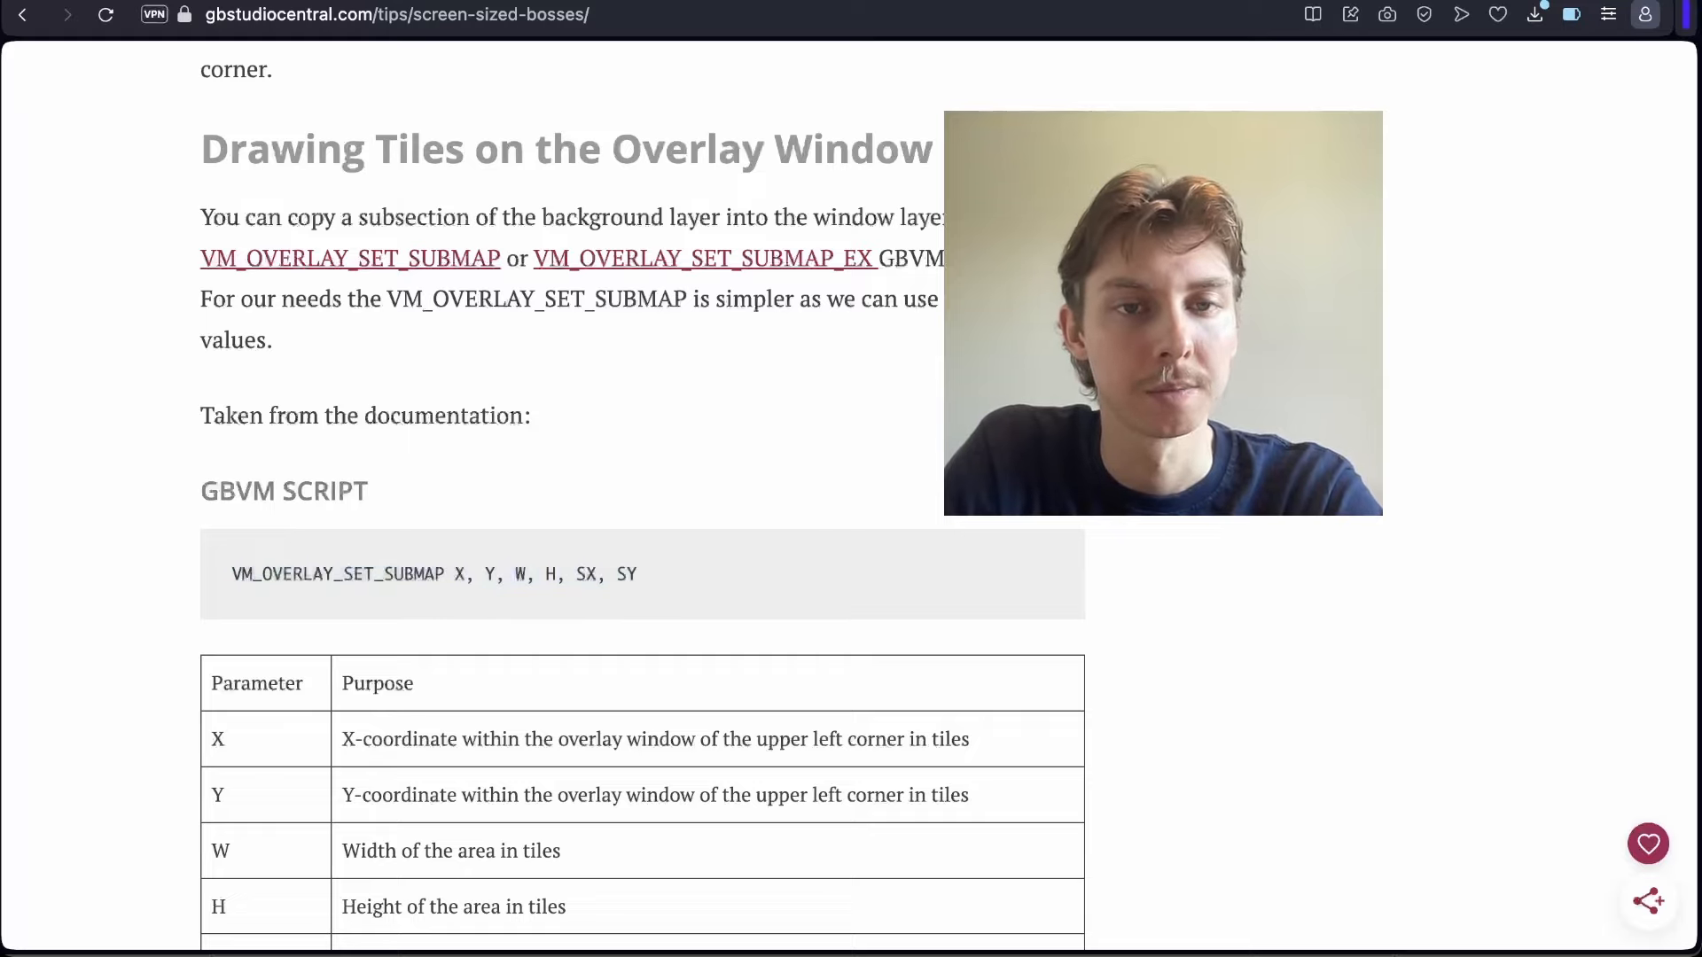
scroll(643, 497, "up", 2)
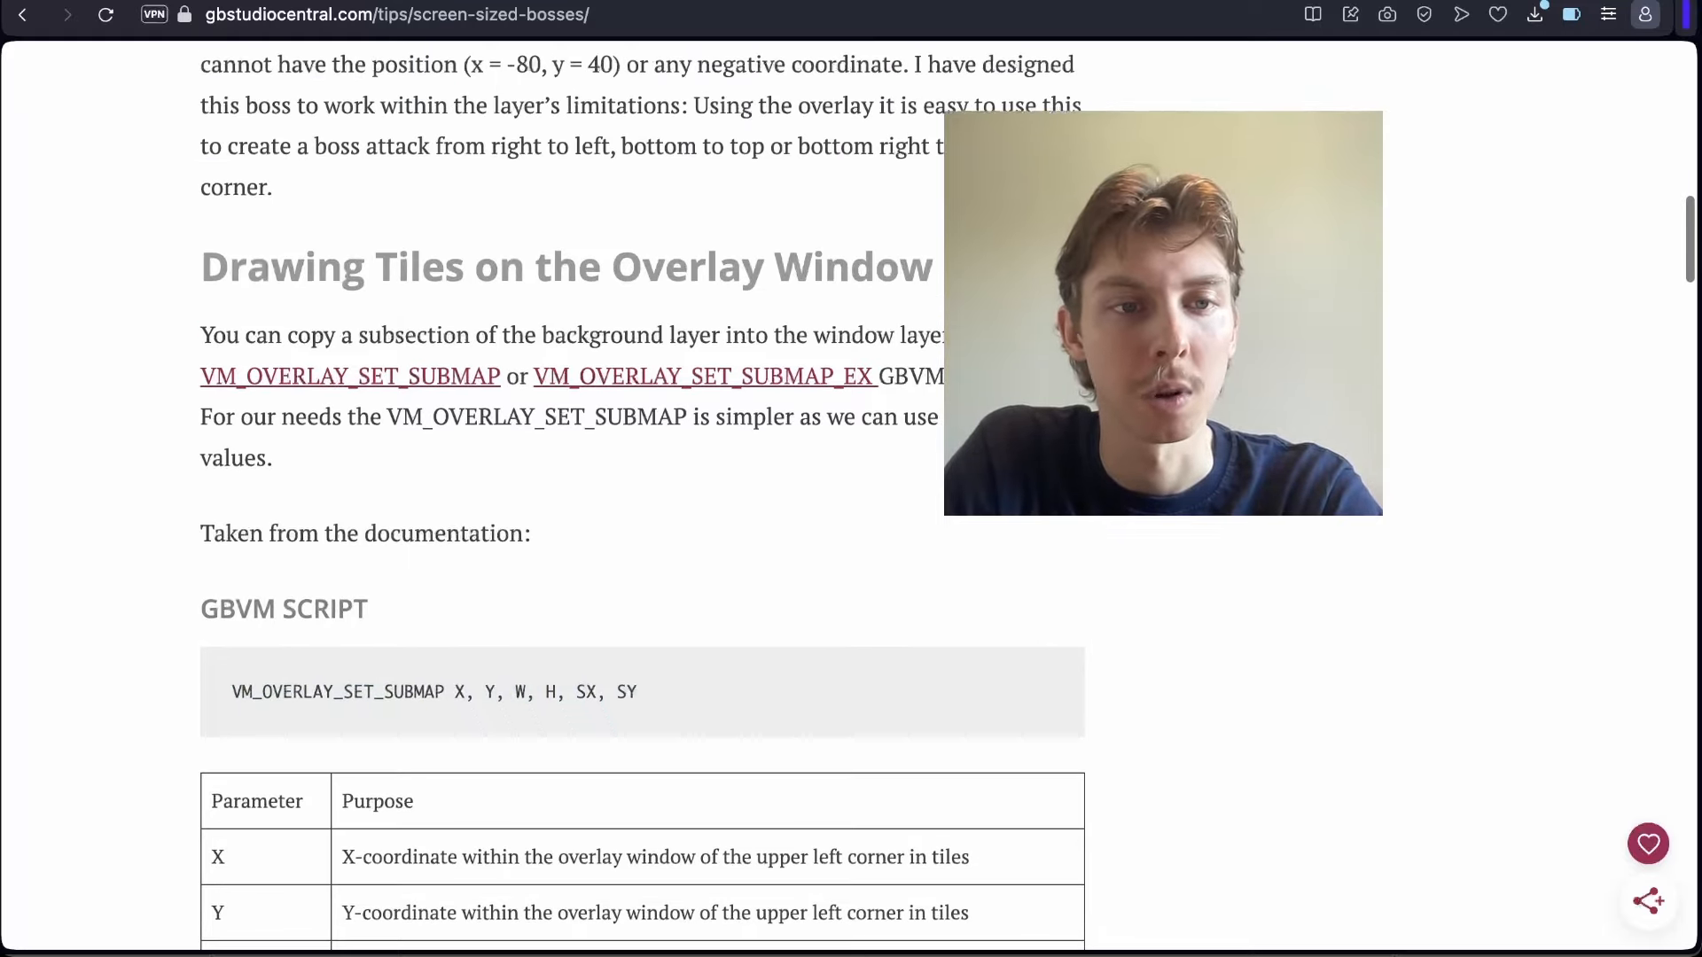
scroll(643, 497, "down", 1)
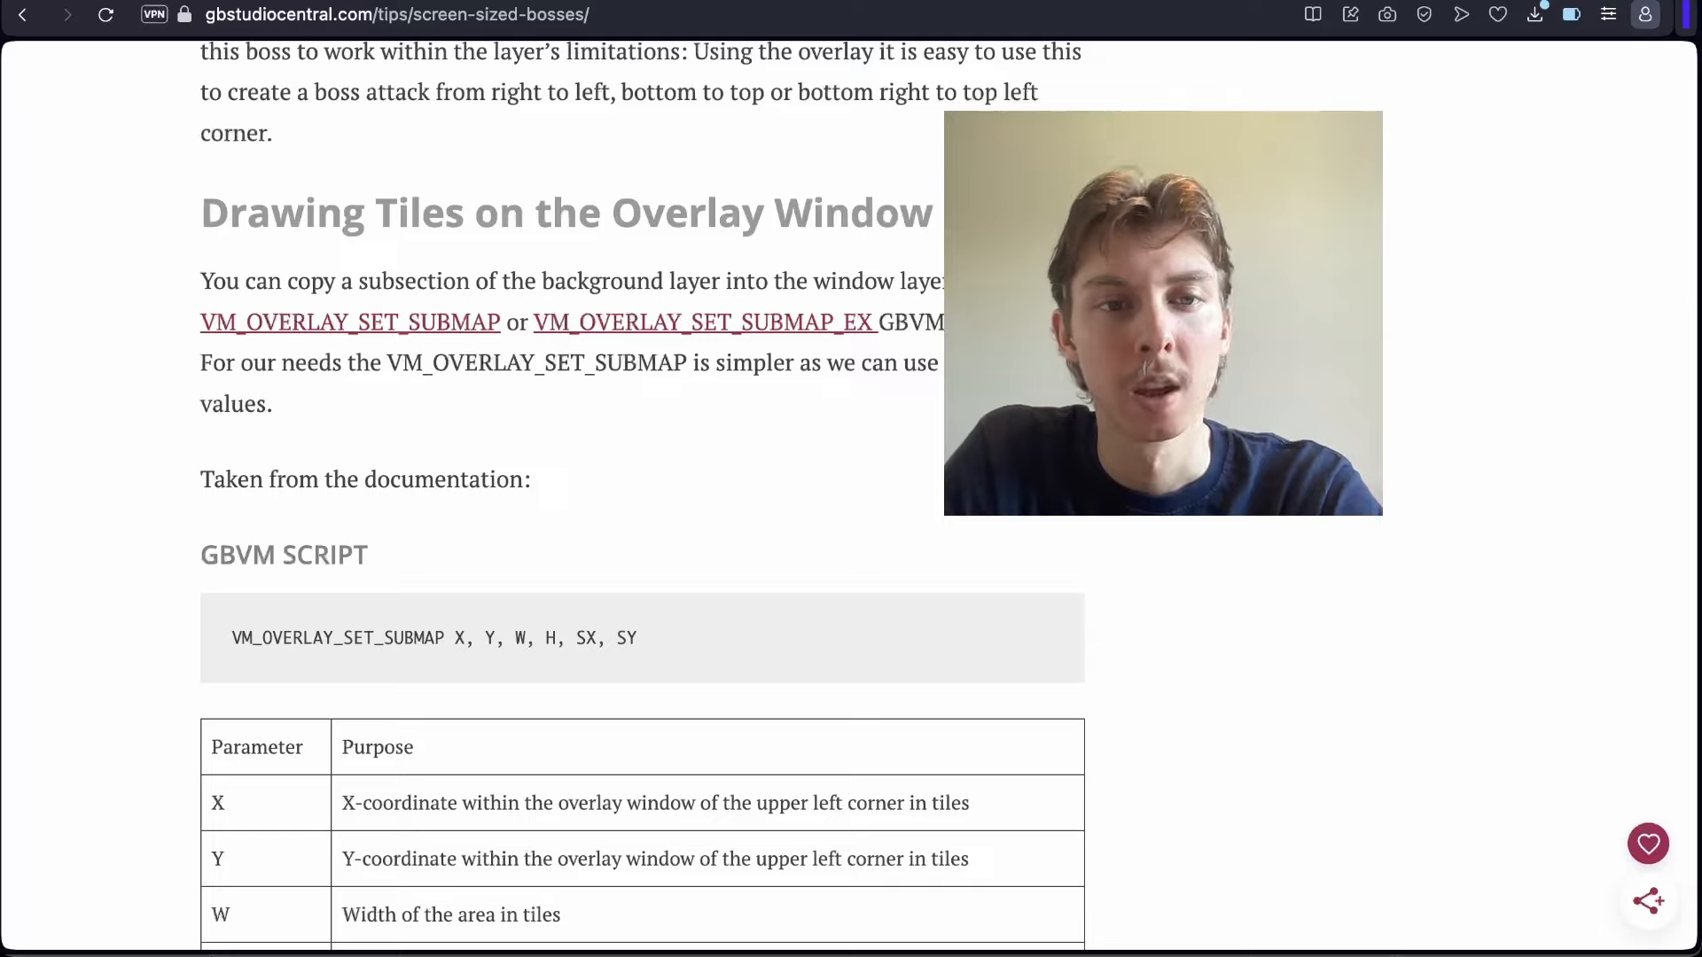
scroll(643, 497, "down", 2)
scroll(643, 496, "down", 1)
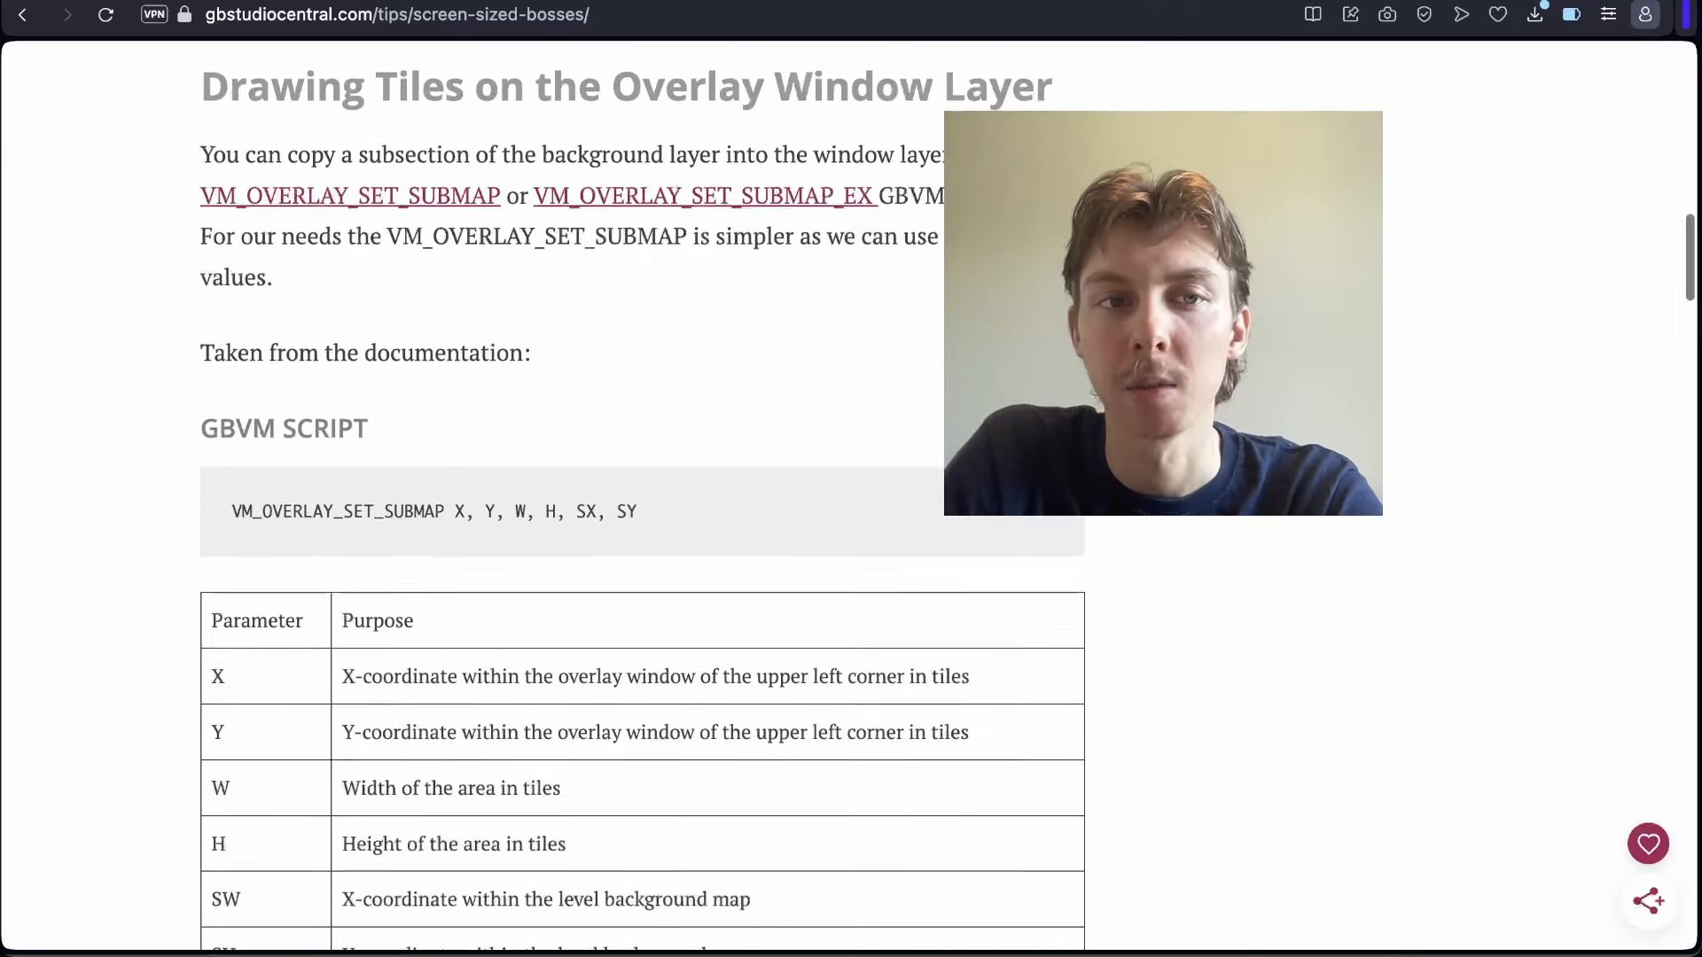
scroll(643, 496, "up", 1)
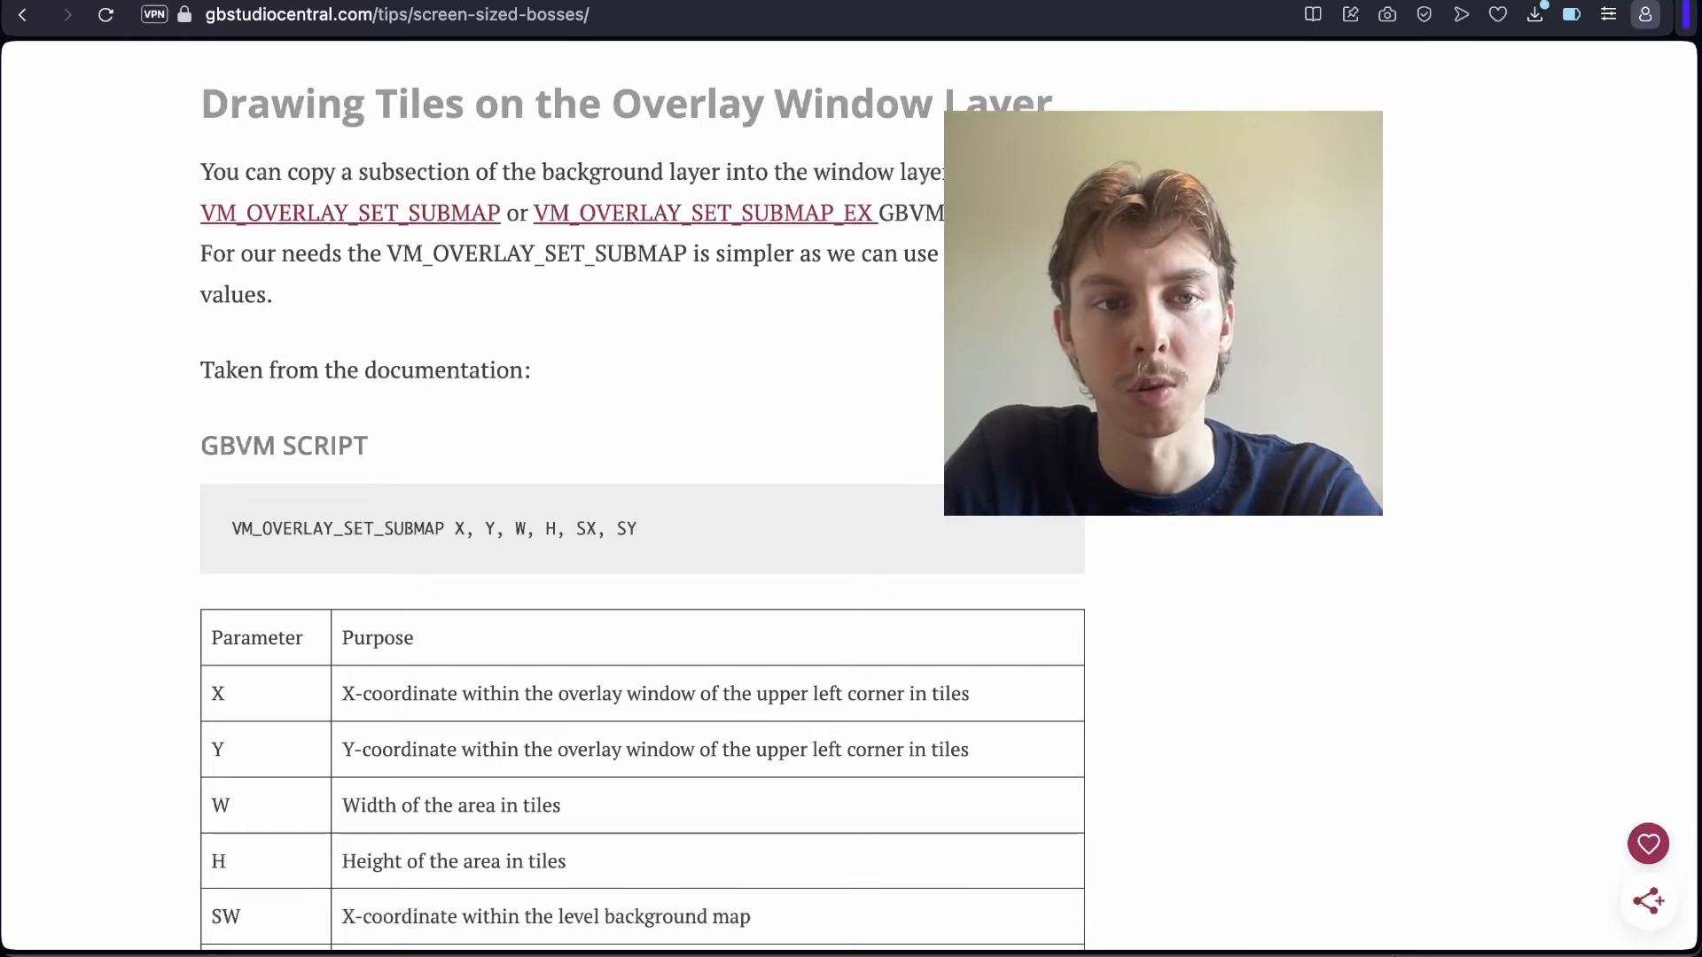
scroll(642, 496, "up", 1)
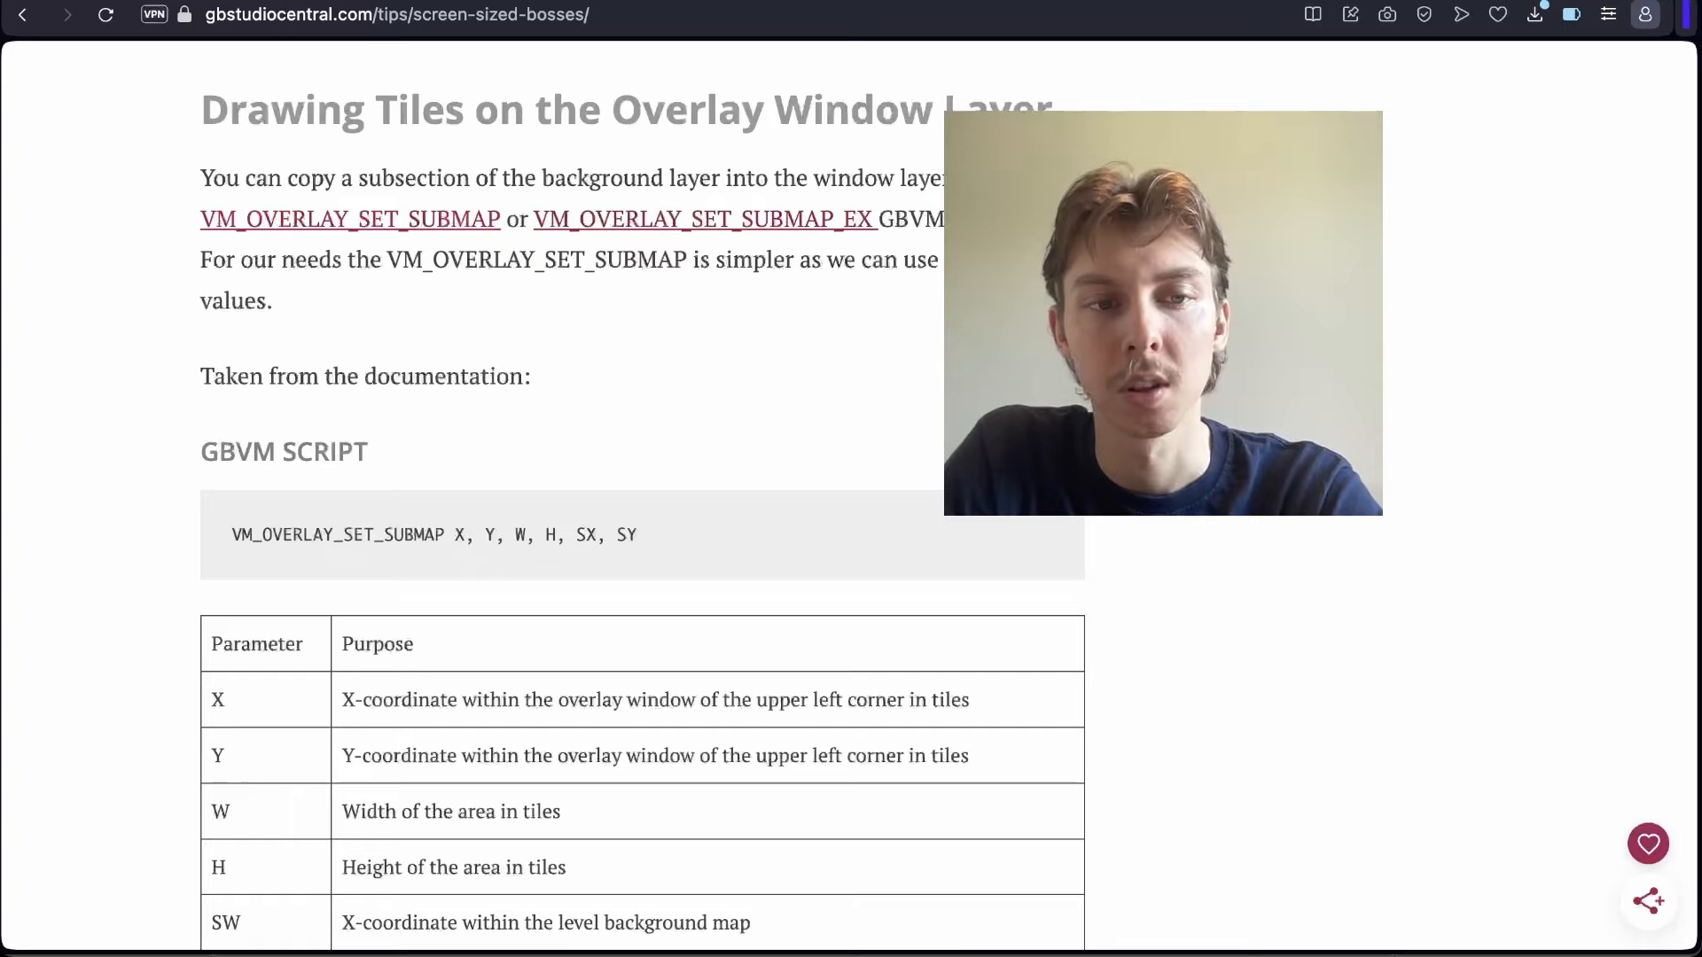
scroll(642, 497, "down", 5)
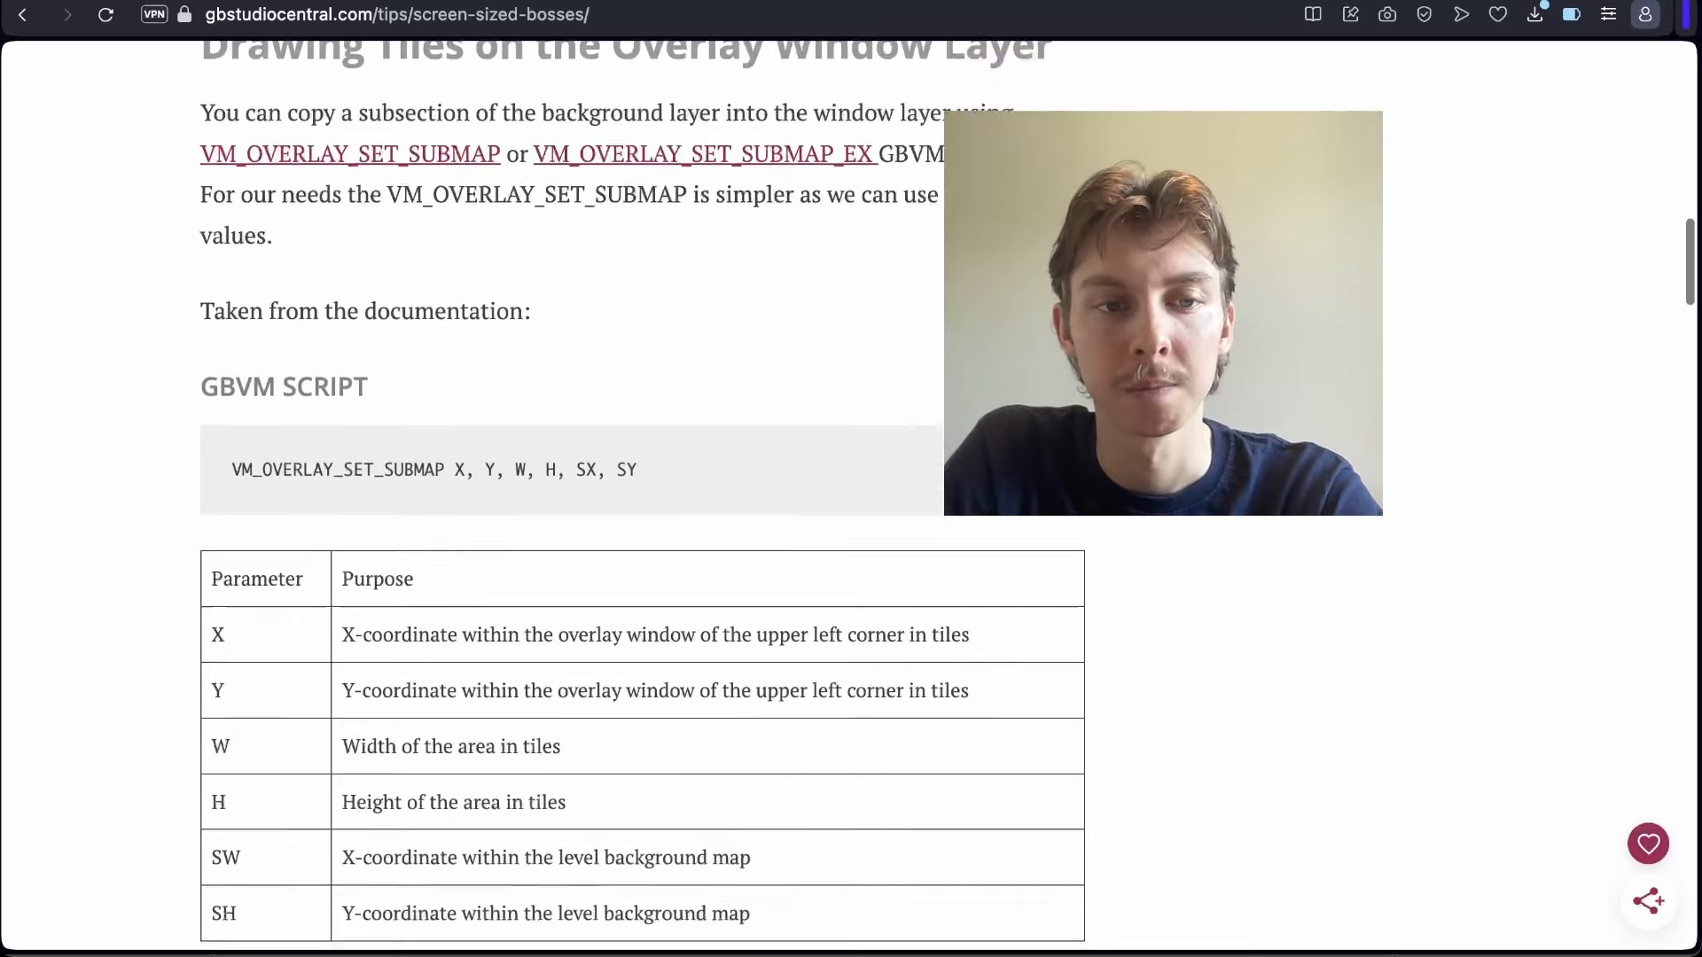
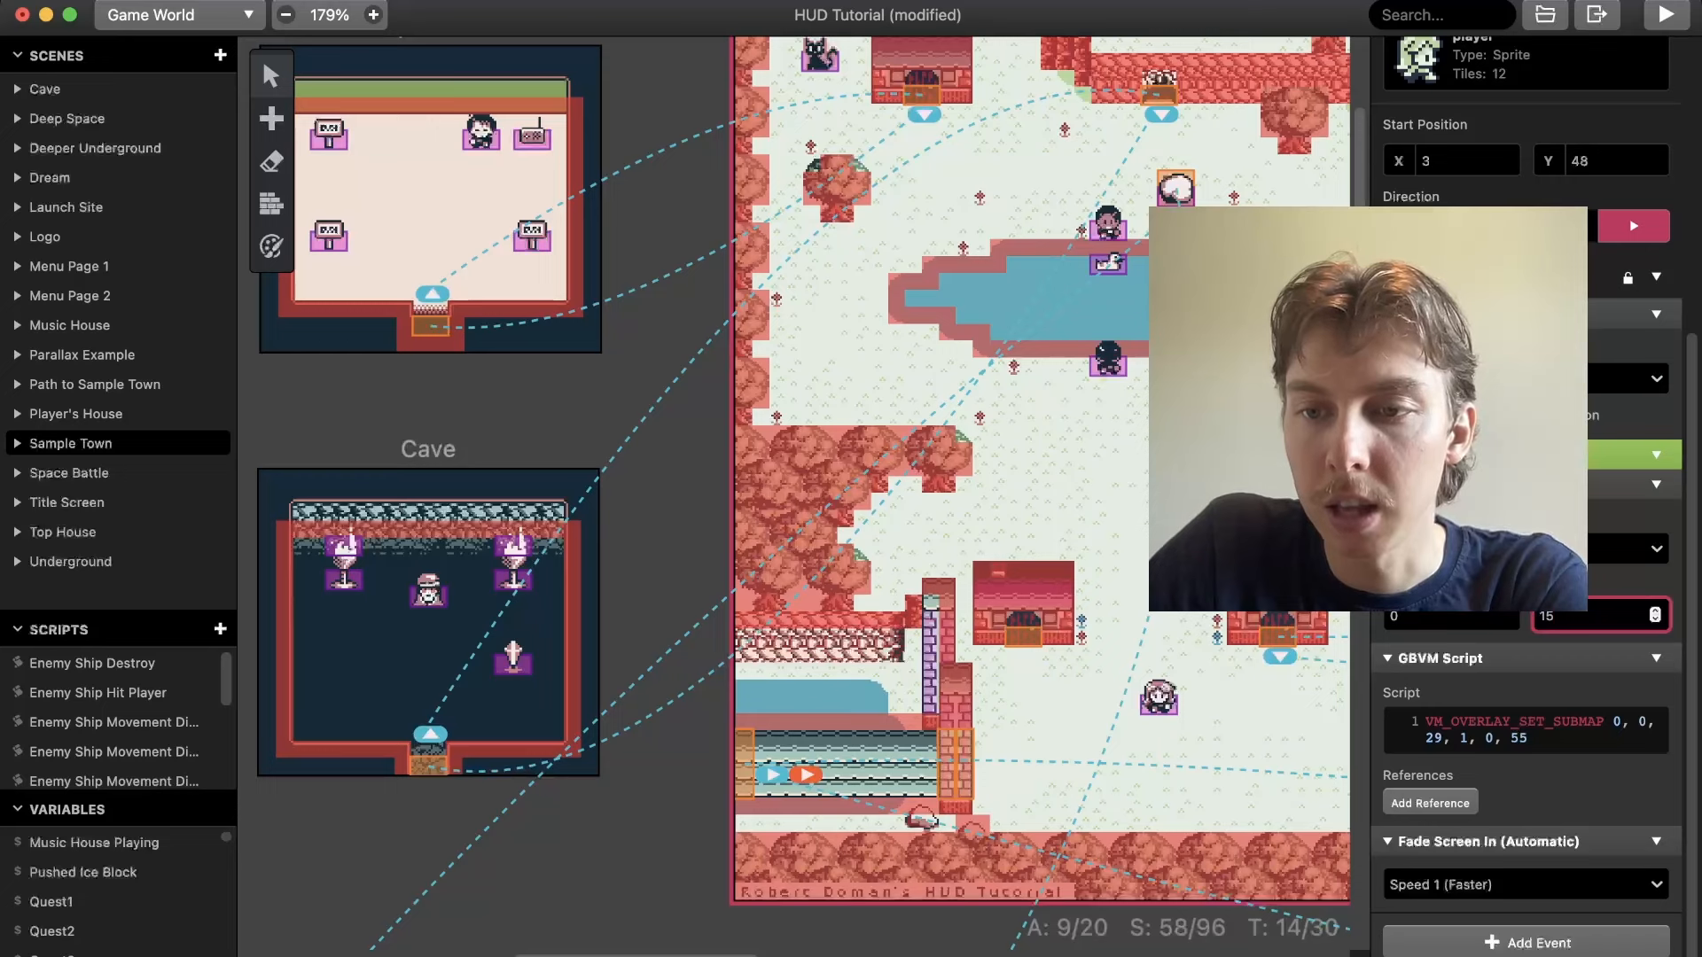
Set both the overlay X and Y arguments to 1 in the script, giving VM_OVERLAY_SET_SUBMAP 1, 1, 29, 1, 0, 55
left_click(1622, 721)
key("Right")
key("Right")
key("Right")
key("BackSpace")
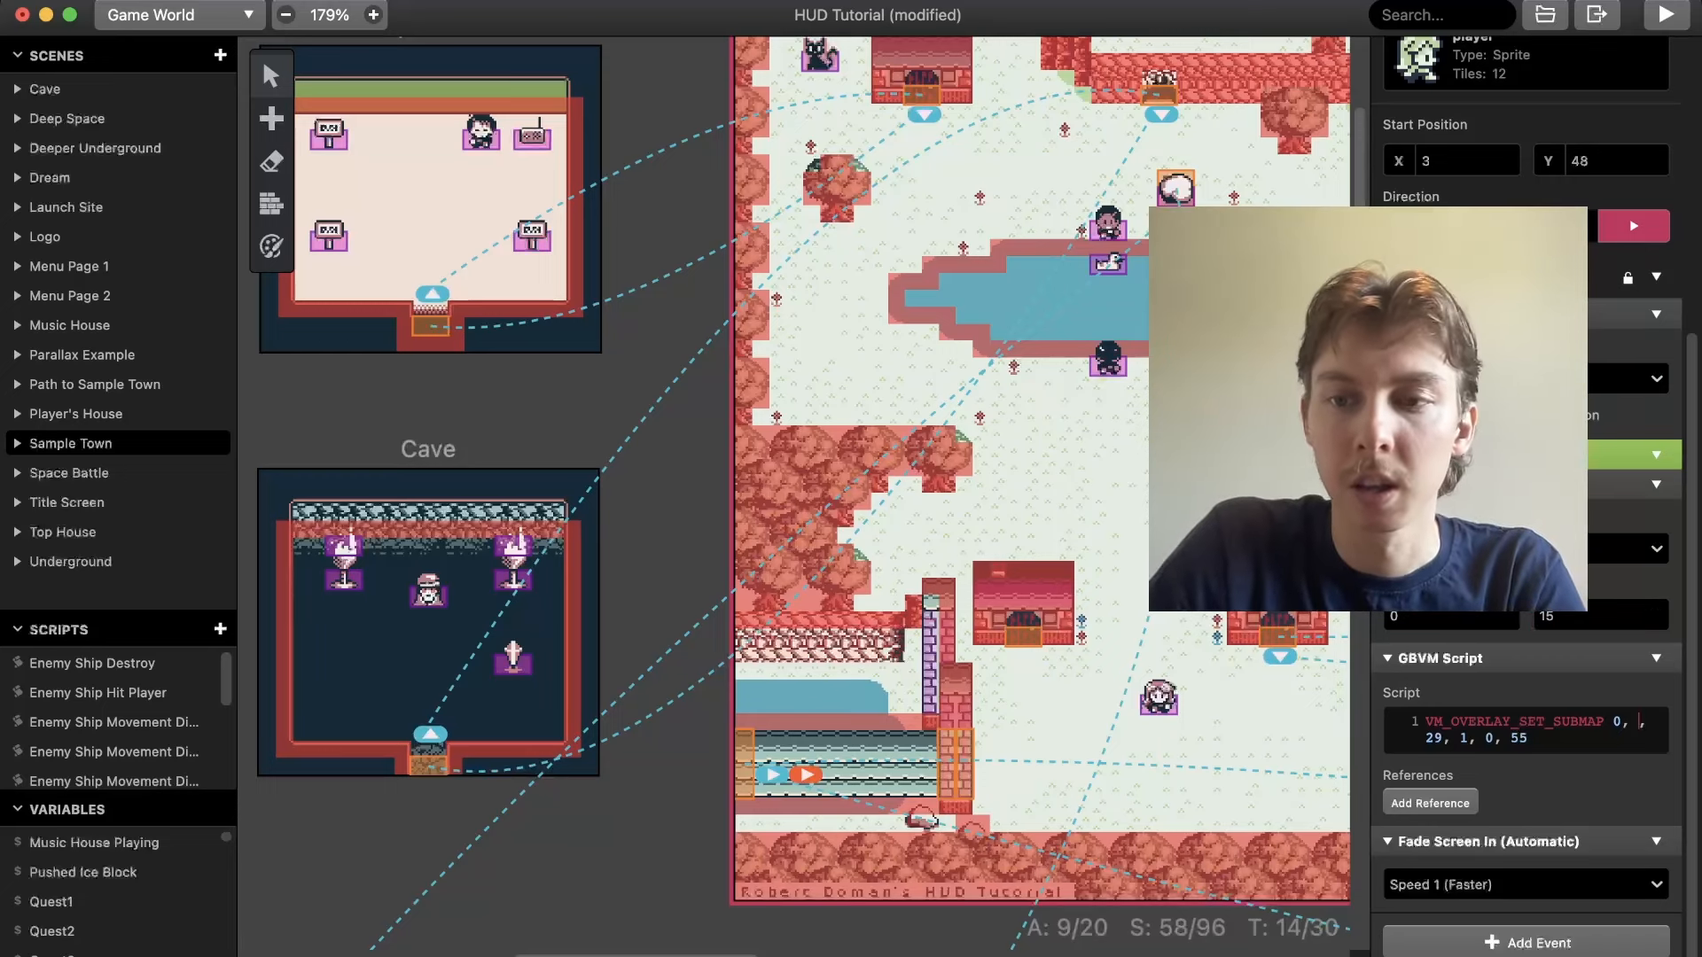
type("1")
key("BackSpace")
type("1")
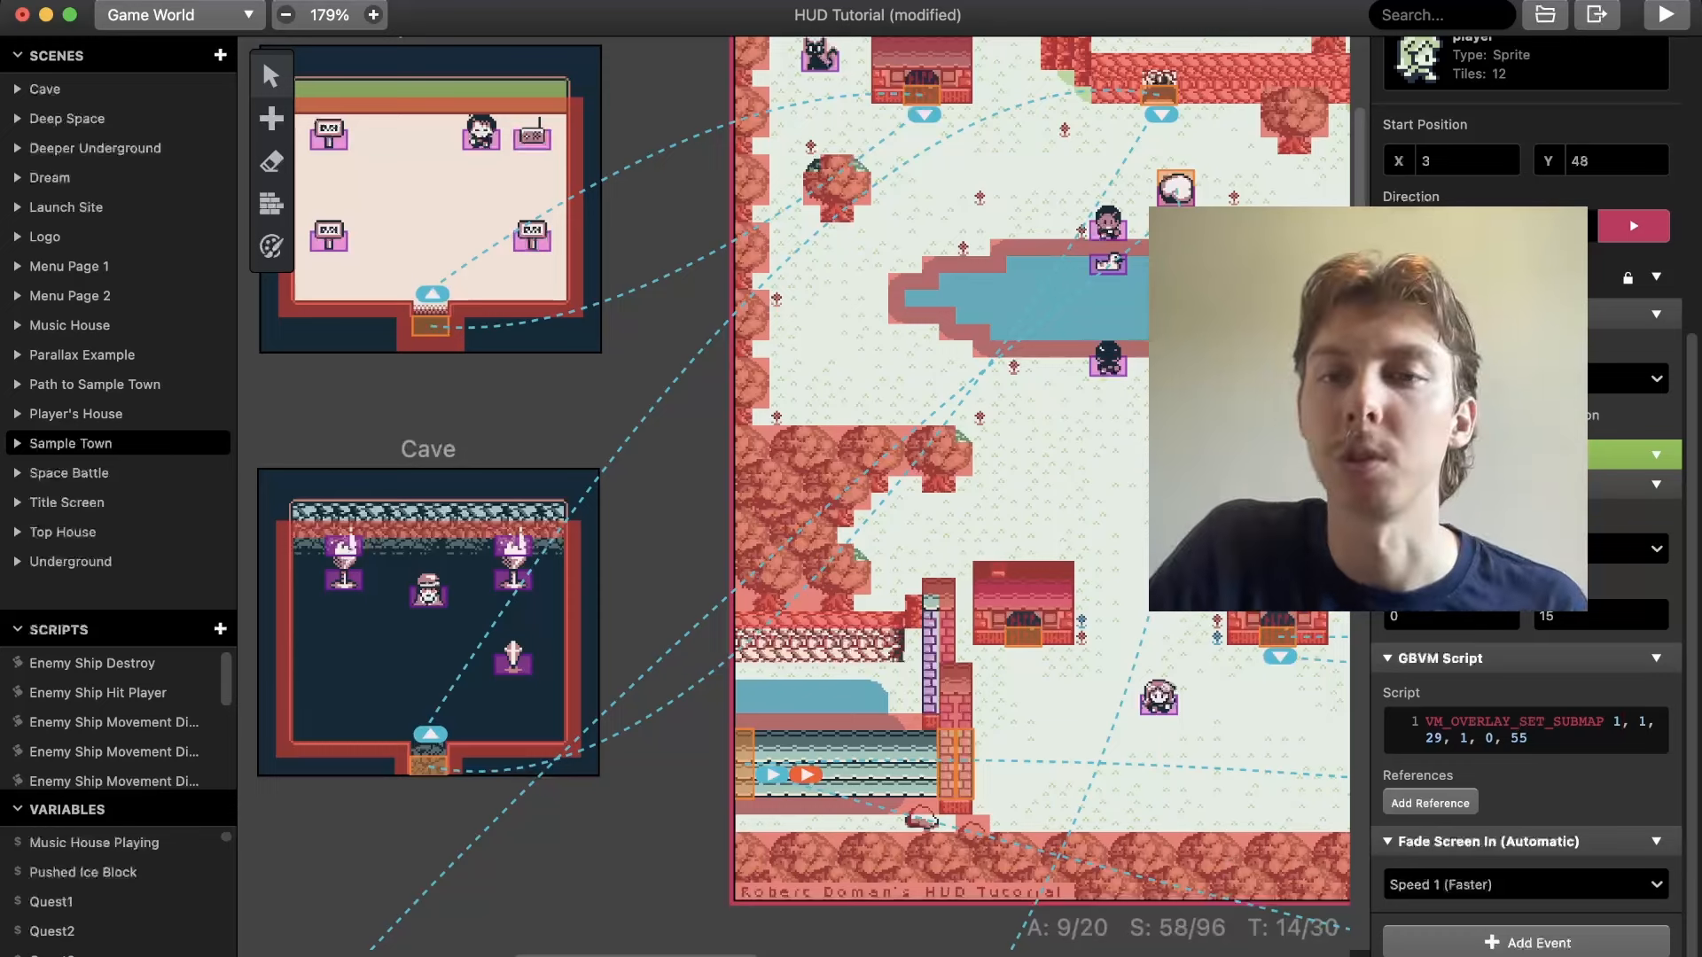
Play-test the game to check the HUD text's placement in Sample Town
left_click(1666, 14)
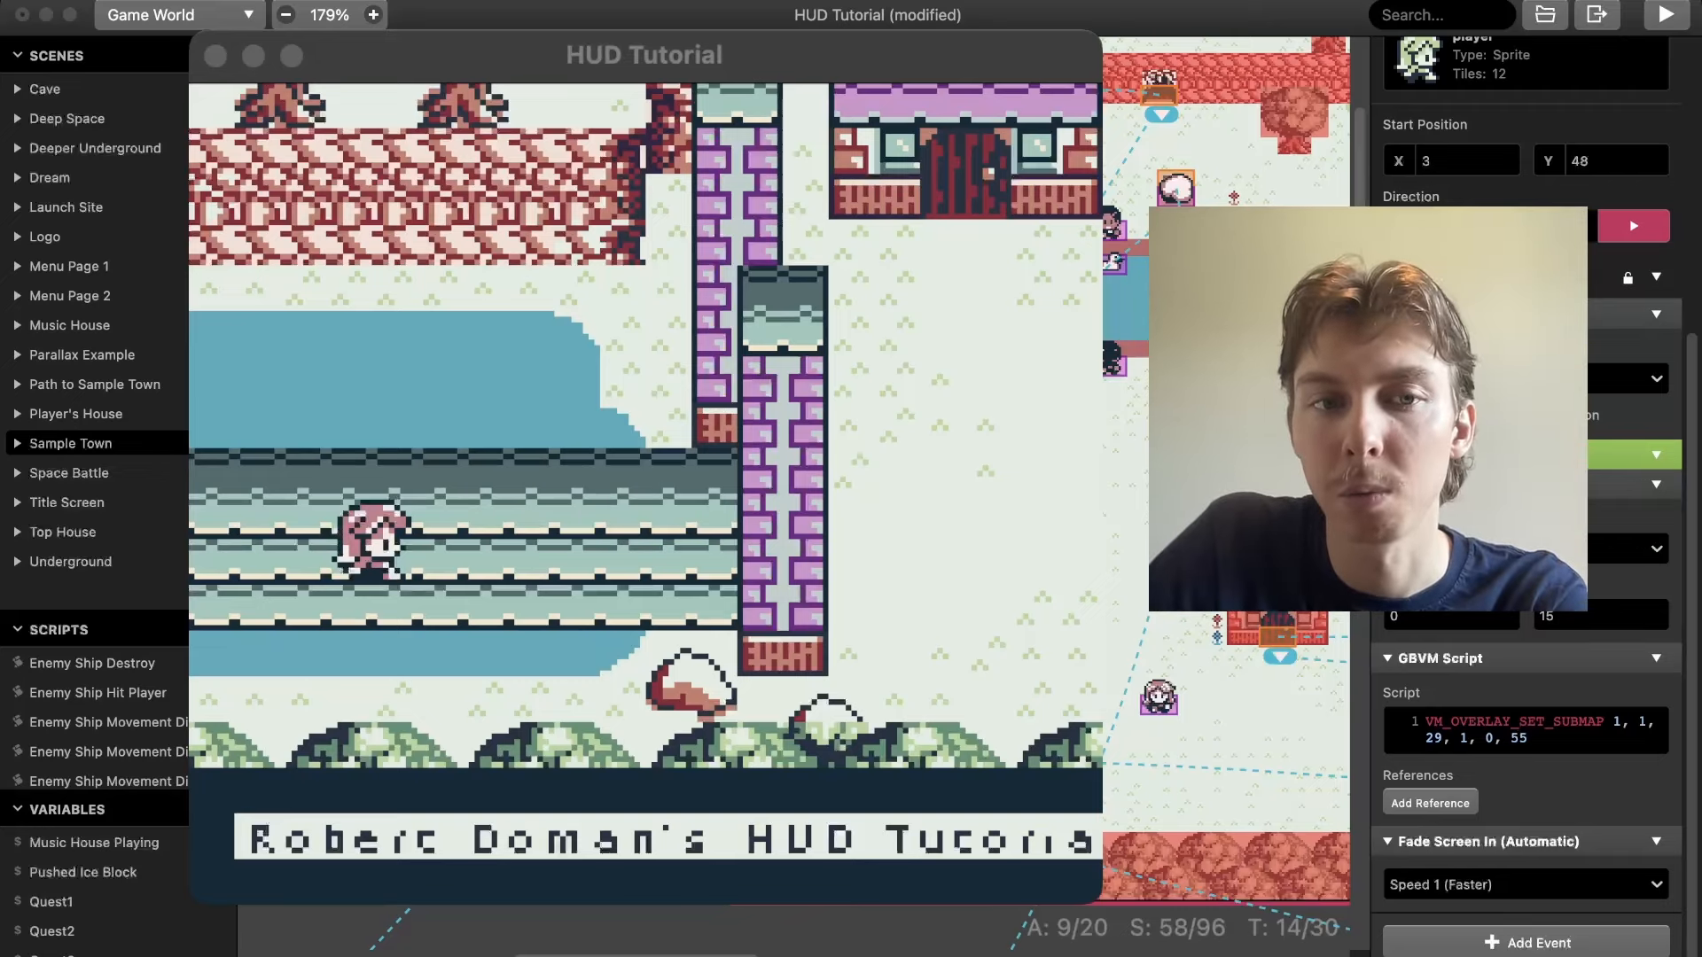
key("super+Tab")
key("super+w")
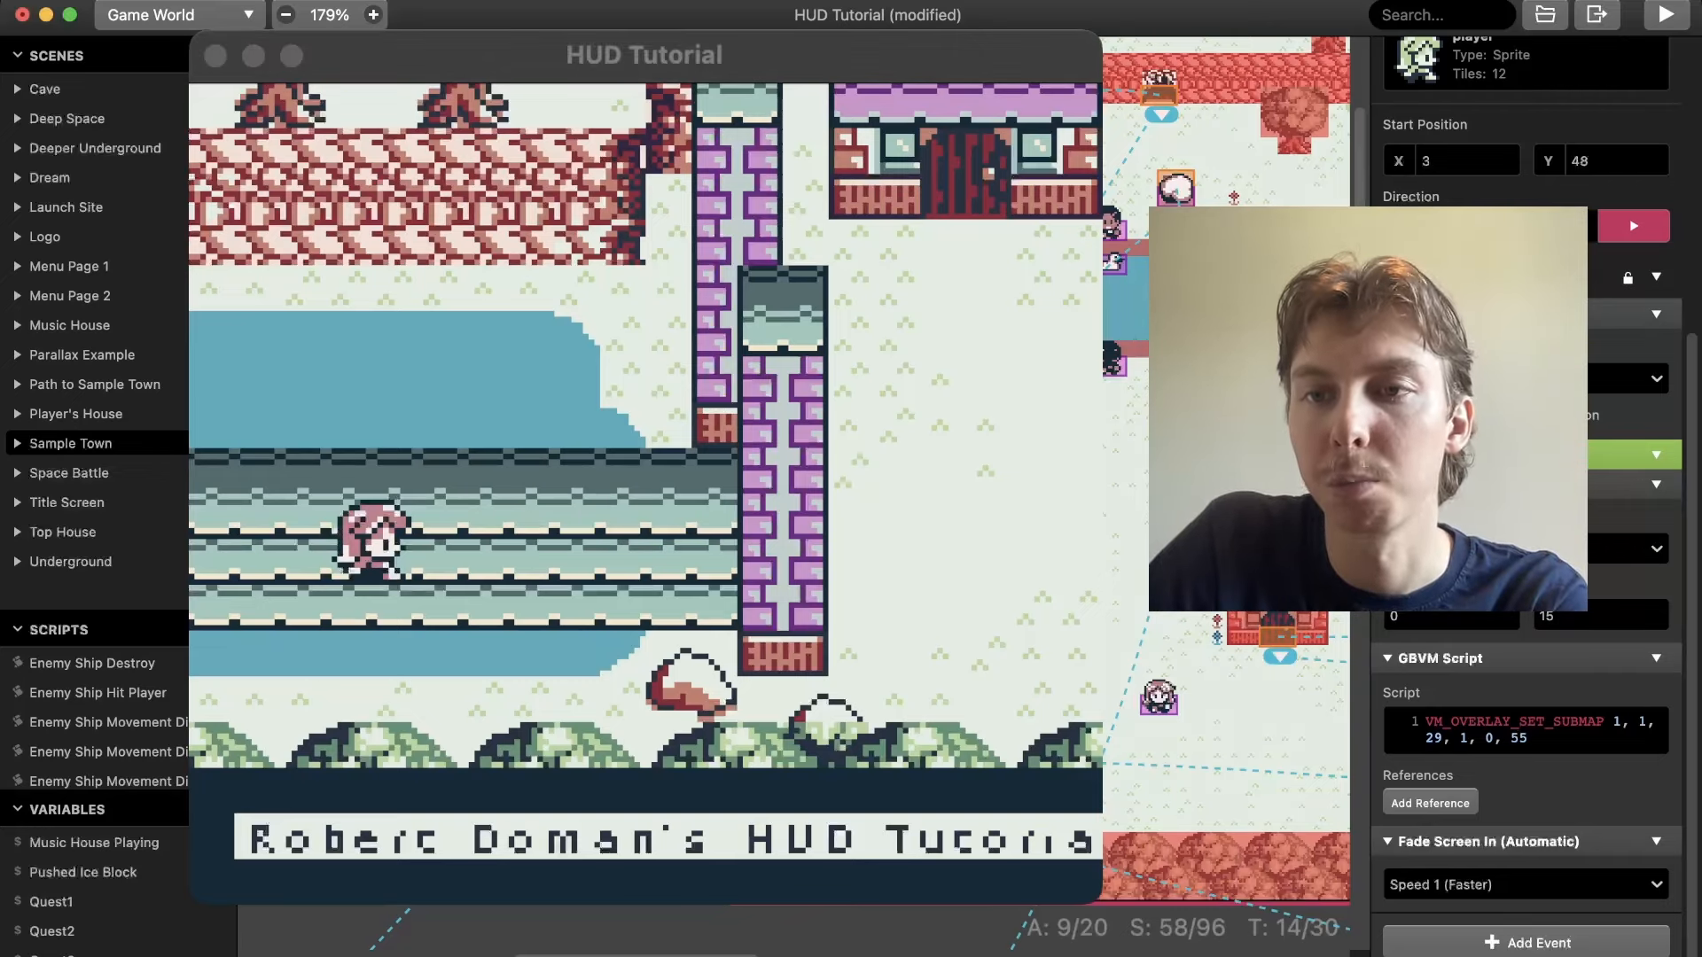
Set the X position of Sample Town's Show Overlay event to 2 and run the game again
scroll(1525, 710, "up", 3)
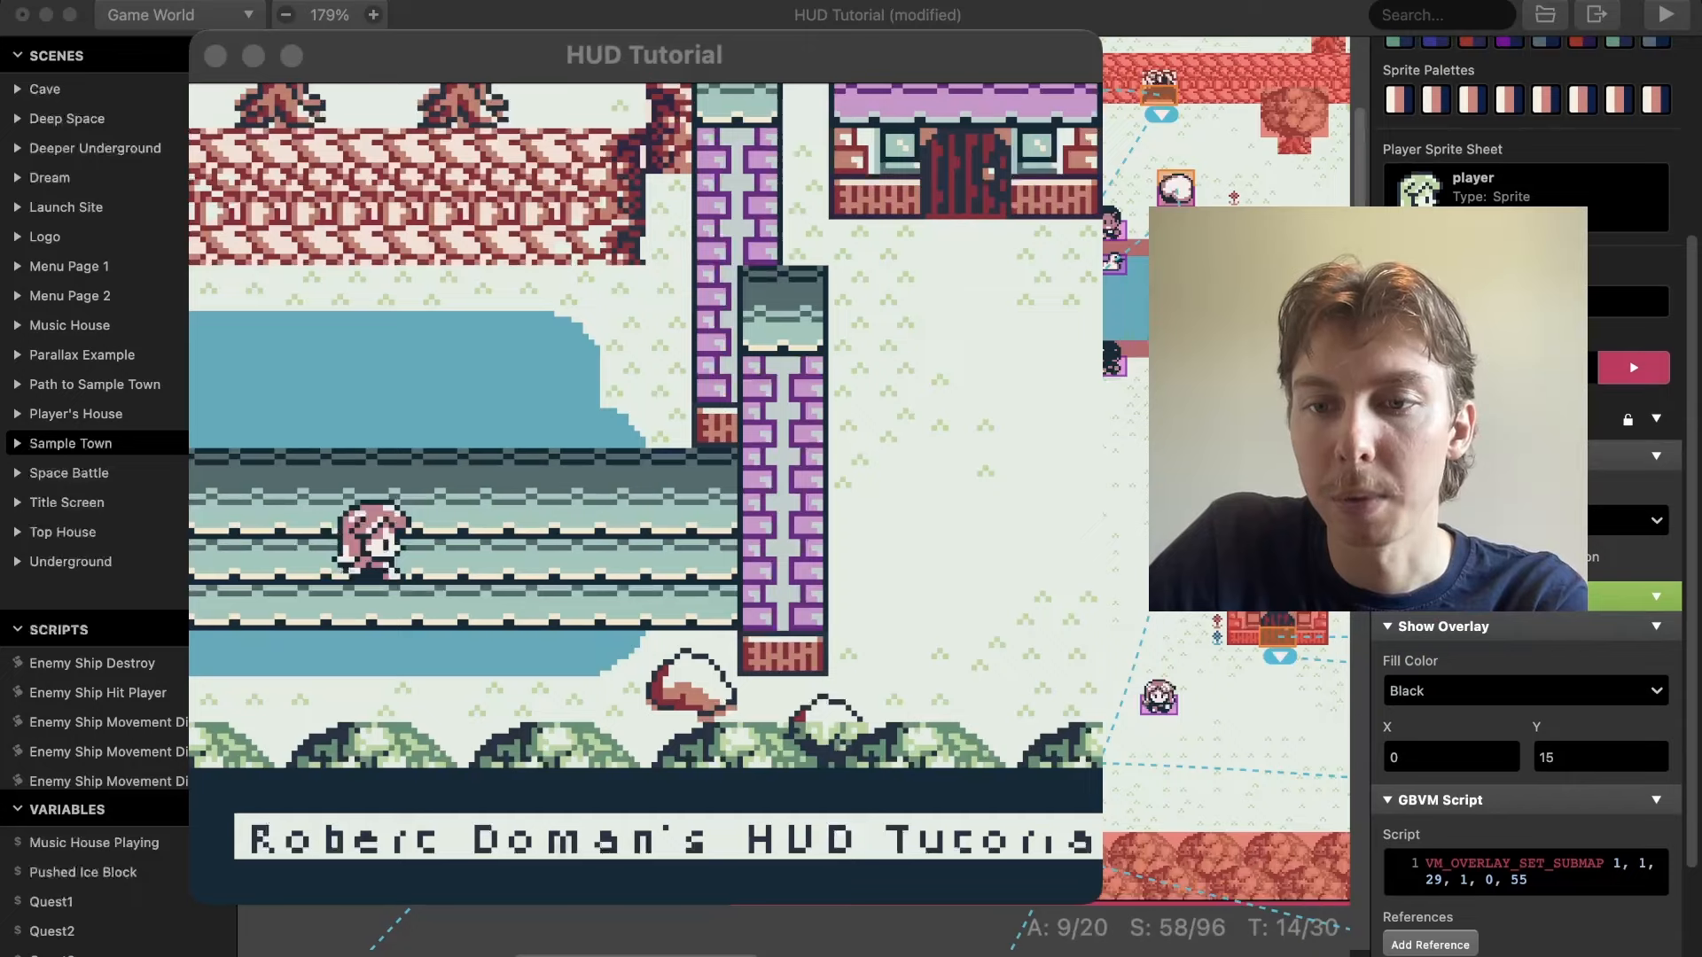
left_click(1505, 753)
left_click(1505, 753)
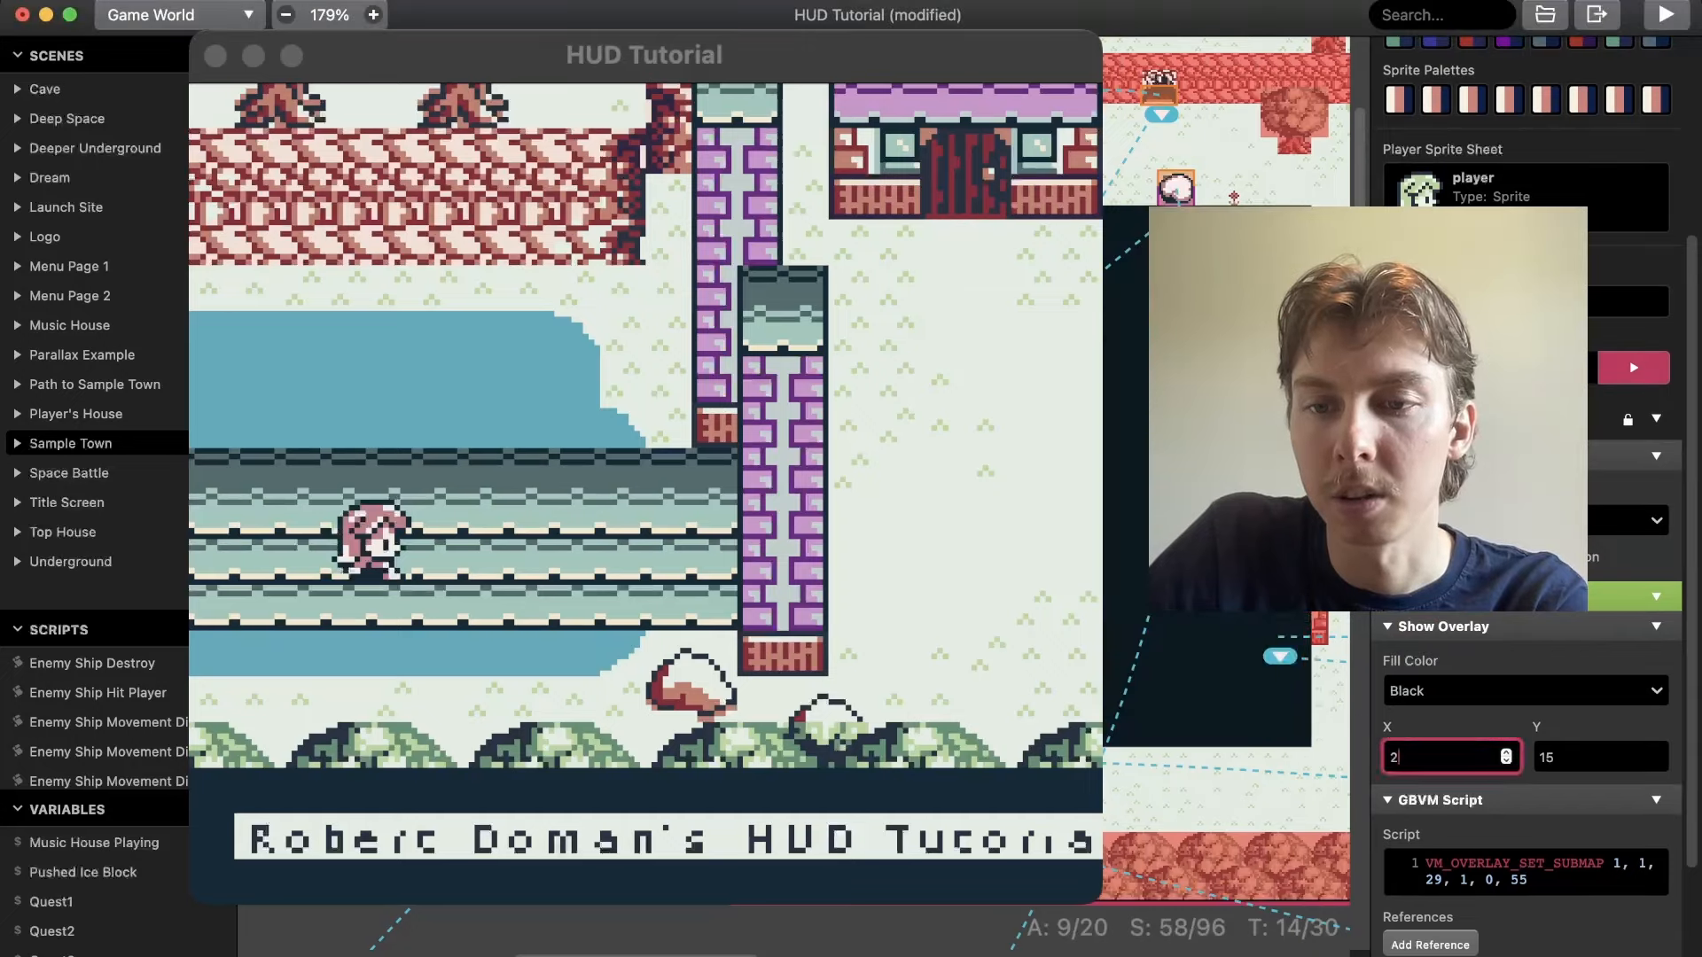
left_click(1666, 14)
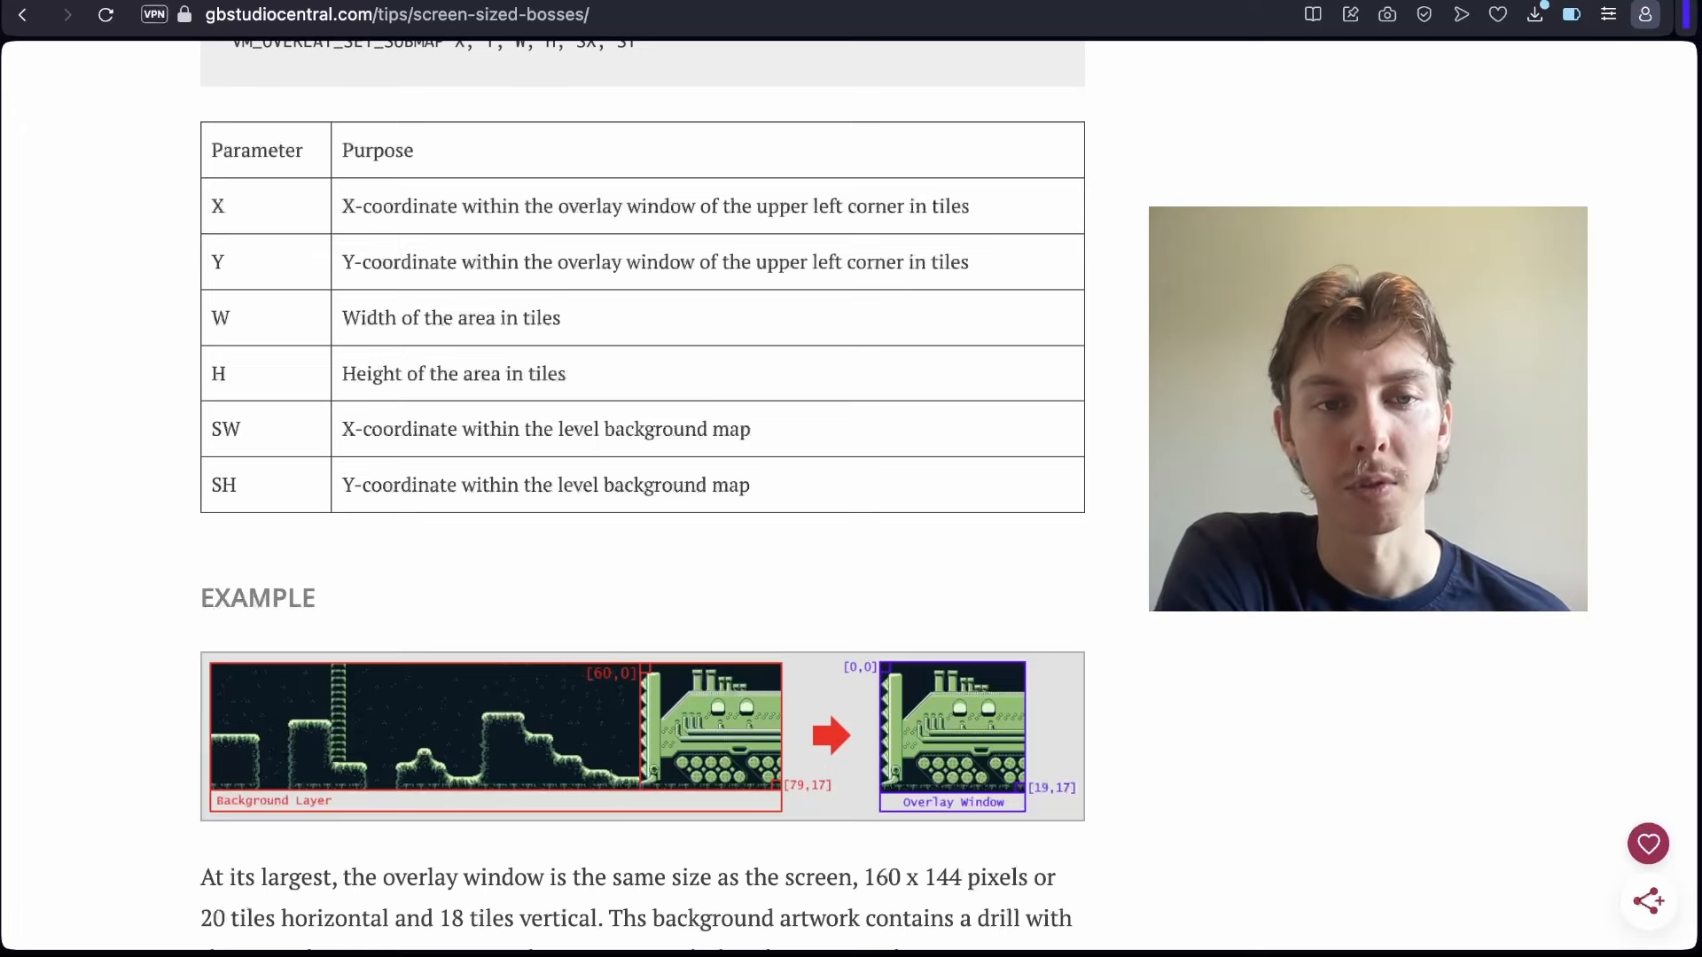
Examine the article's VM_OVERLAY_SET_SUBMAP parameter table and its example of copying background tiles into the overlay window
scroll(643, 497, "up", 2)
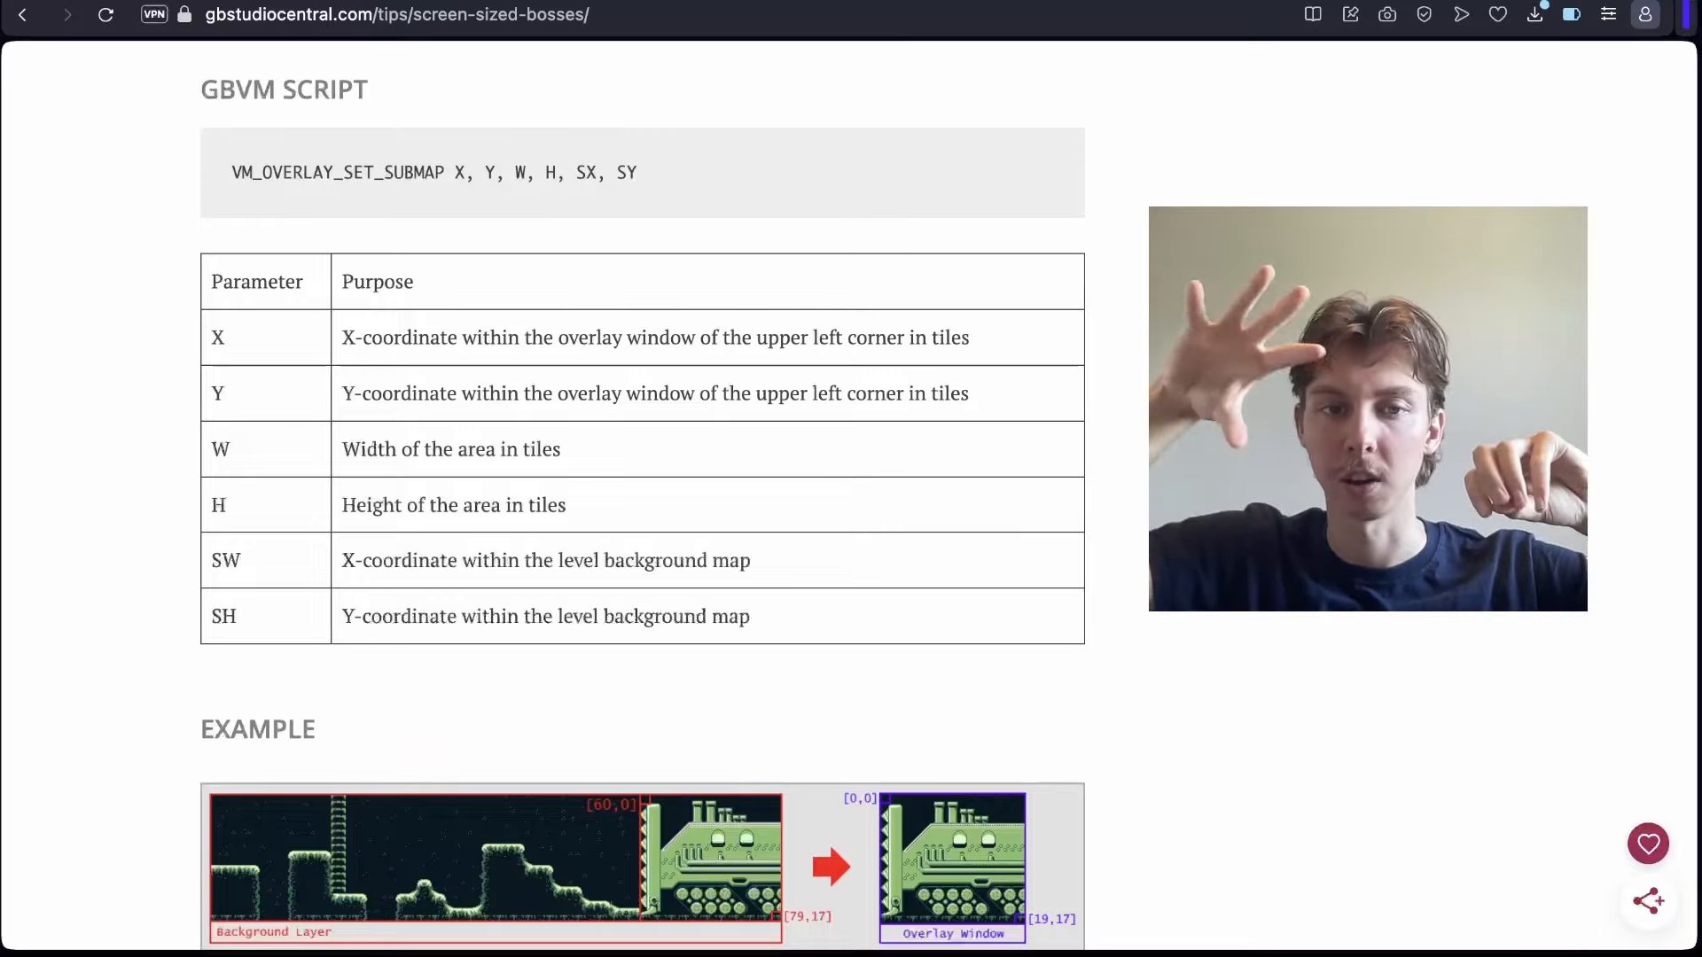
scroll(851, 497, "down", 2)
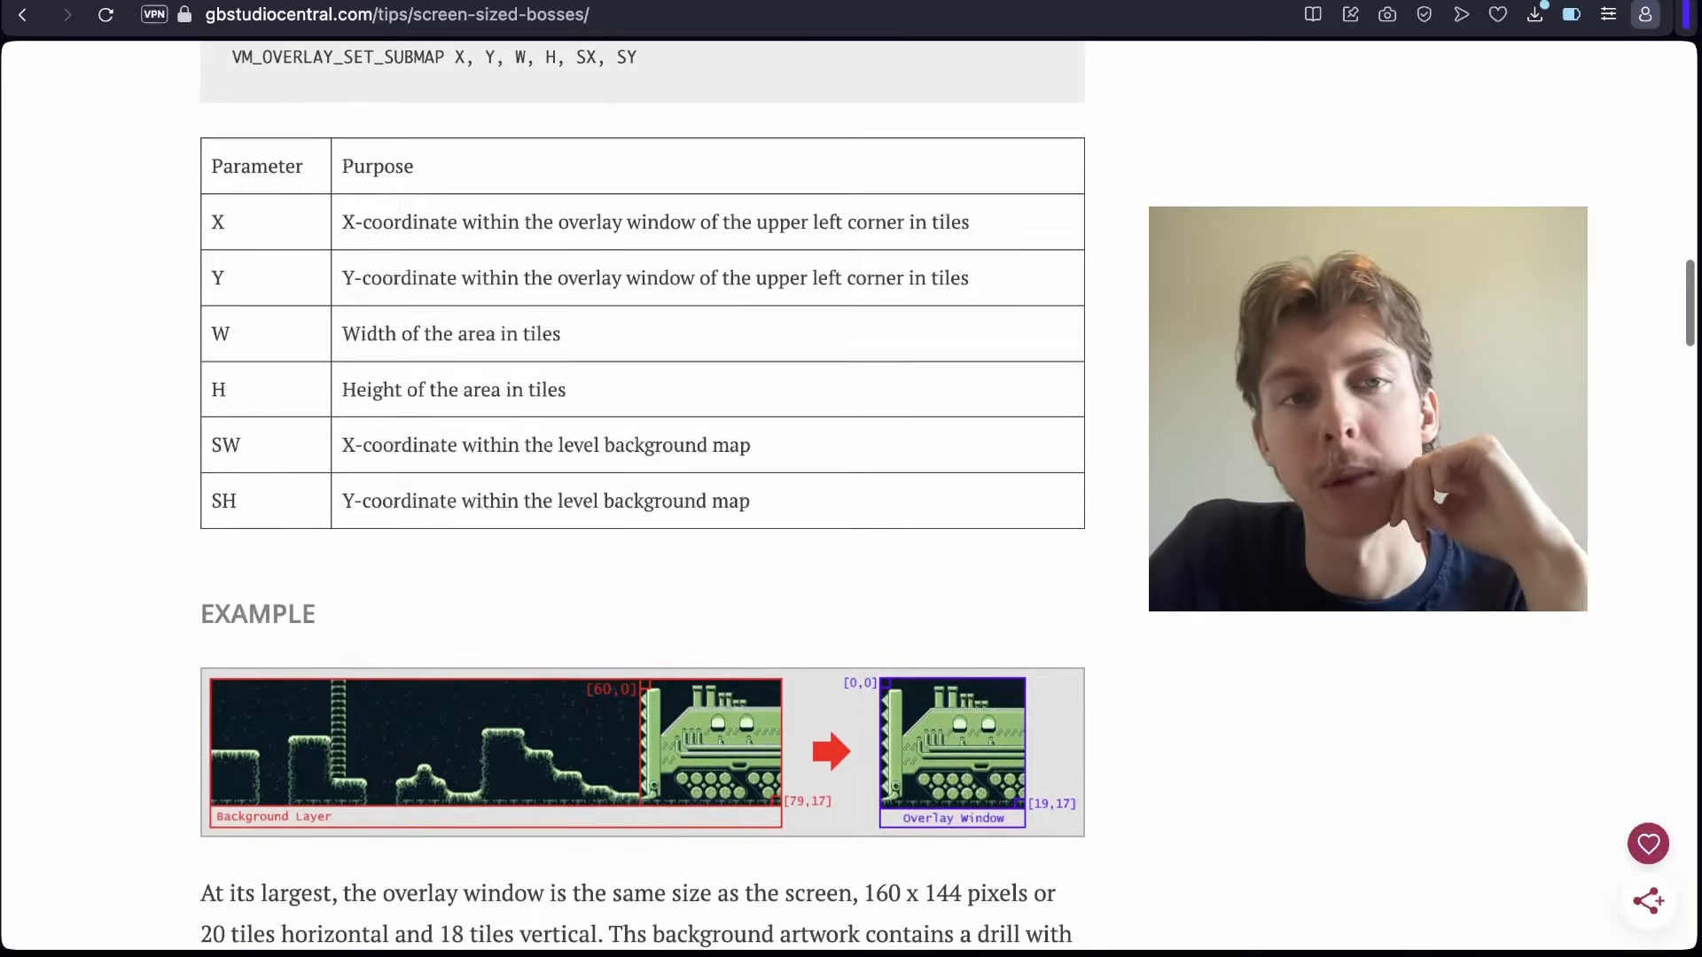
scroll(851, 496, "down", 2)
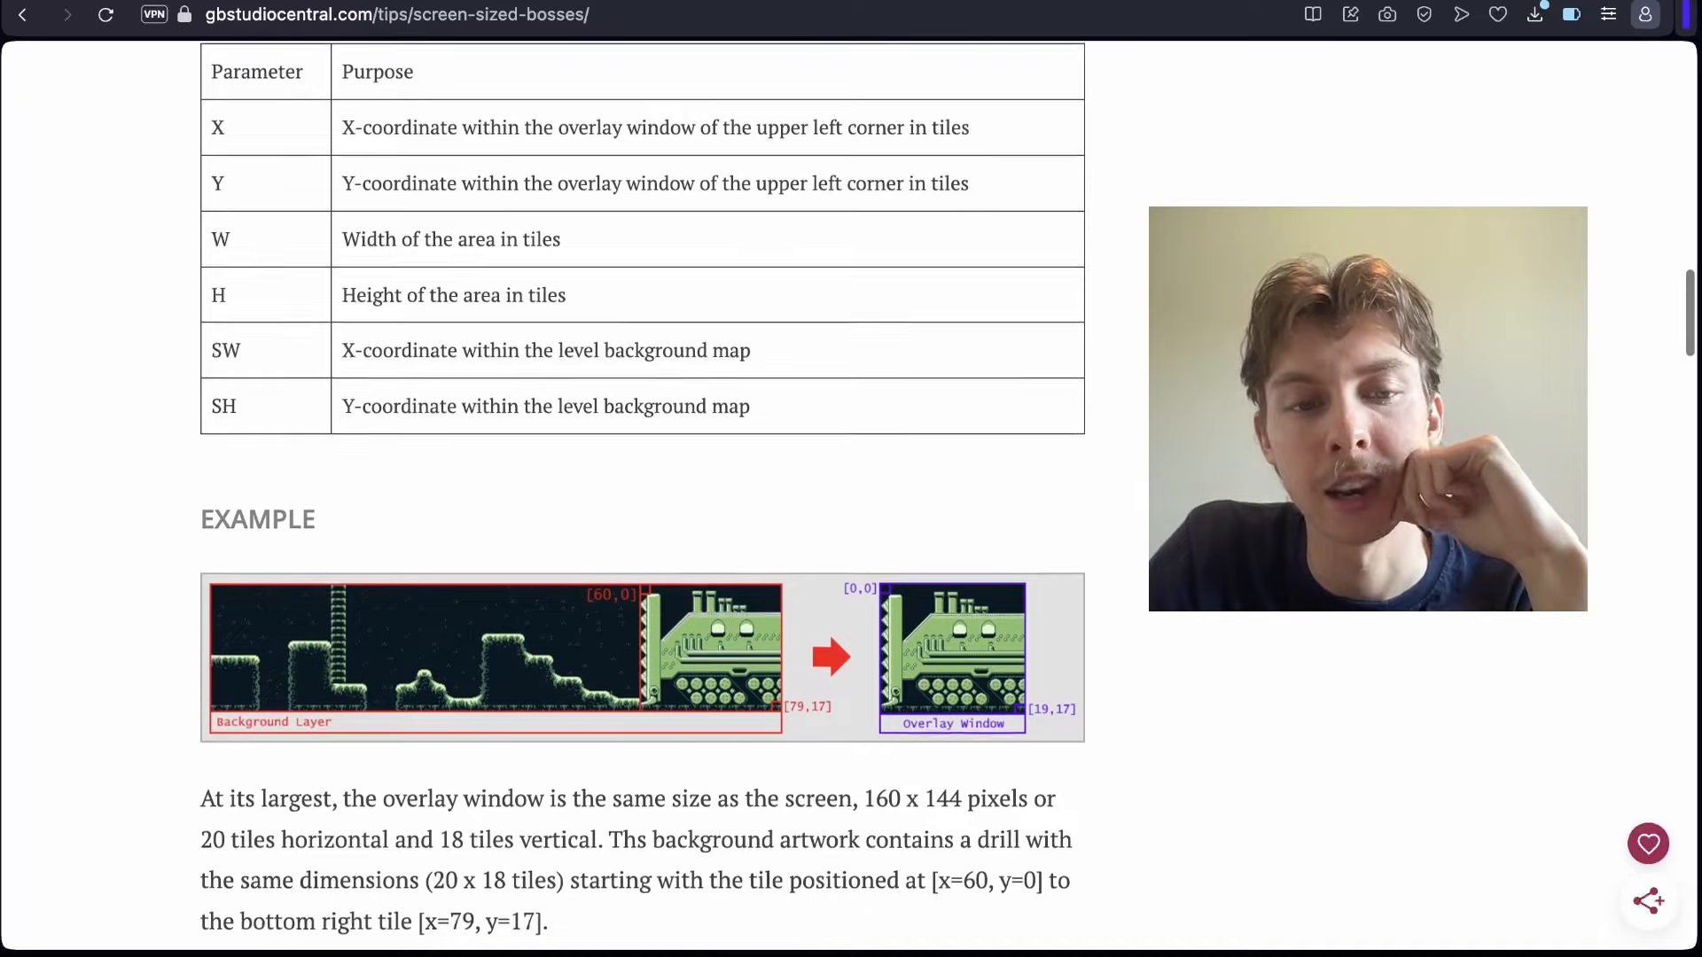
scroll(850, 496, "down", 5)
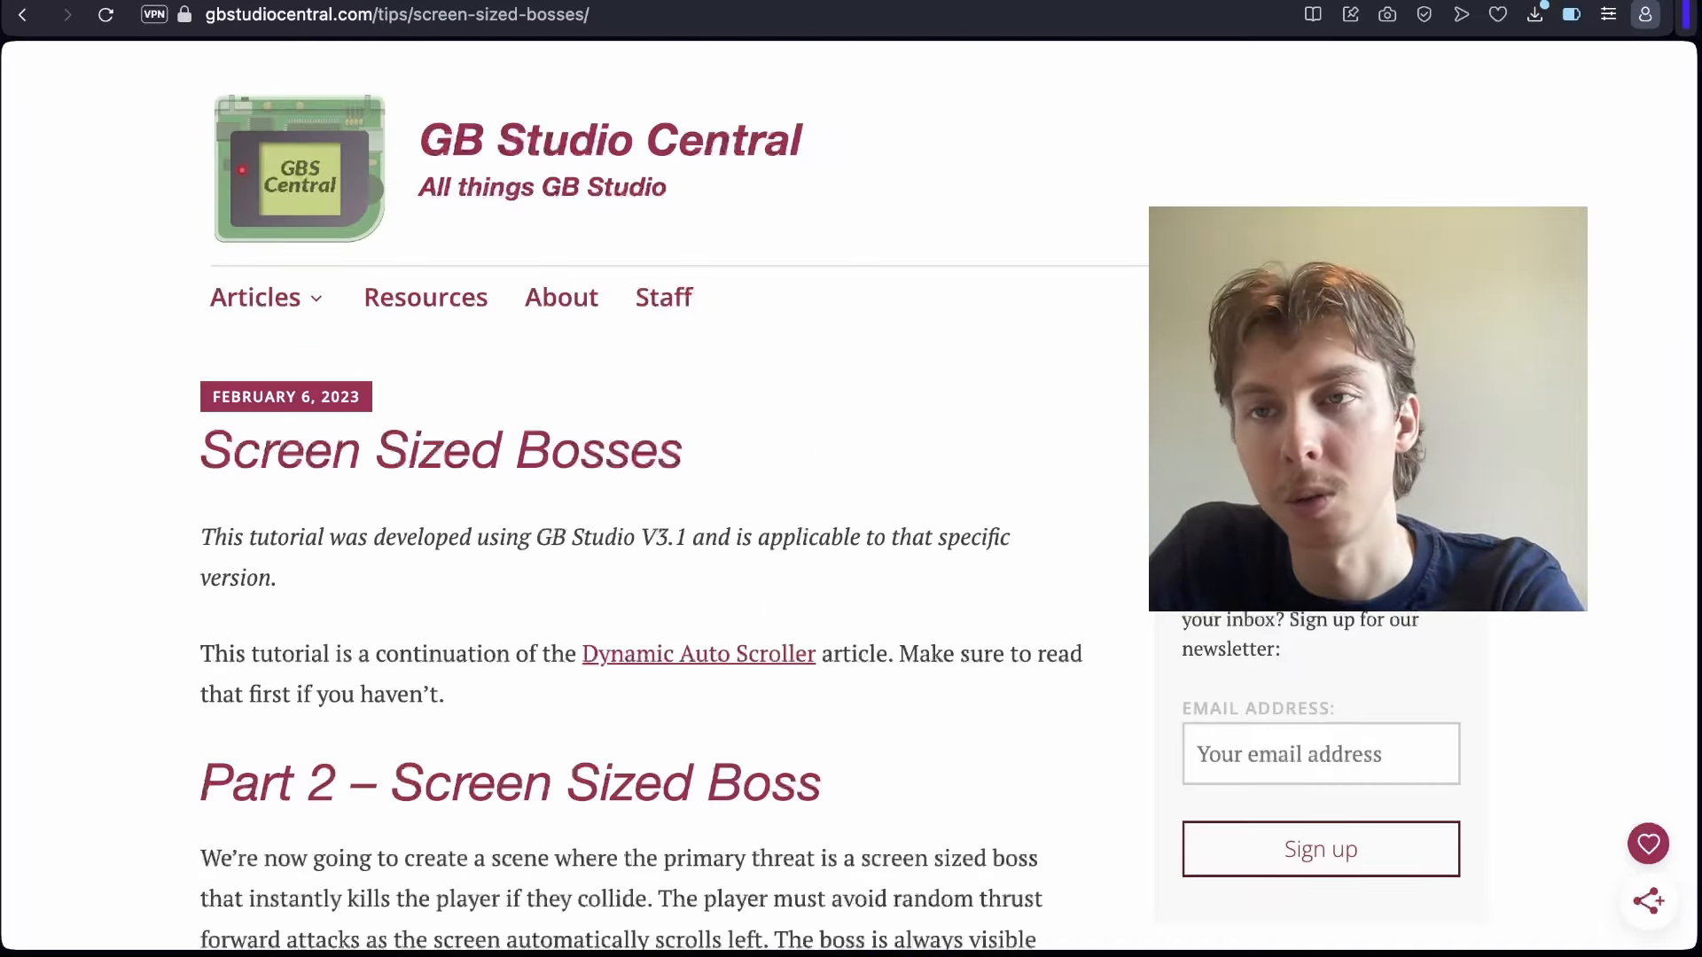
scroll(851, 496, "down", 6)
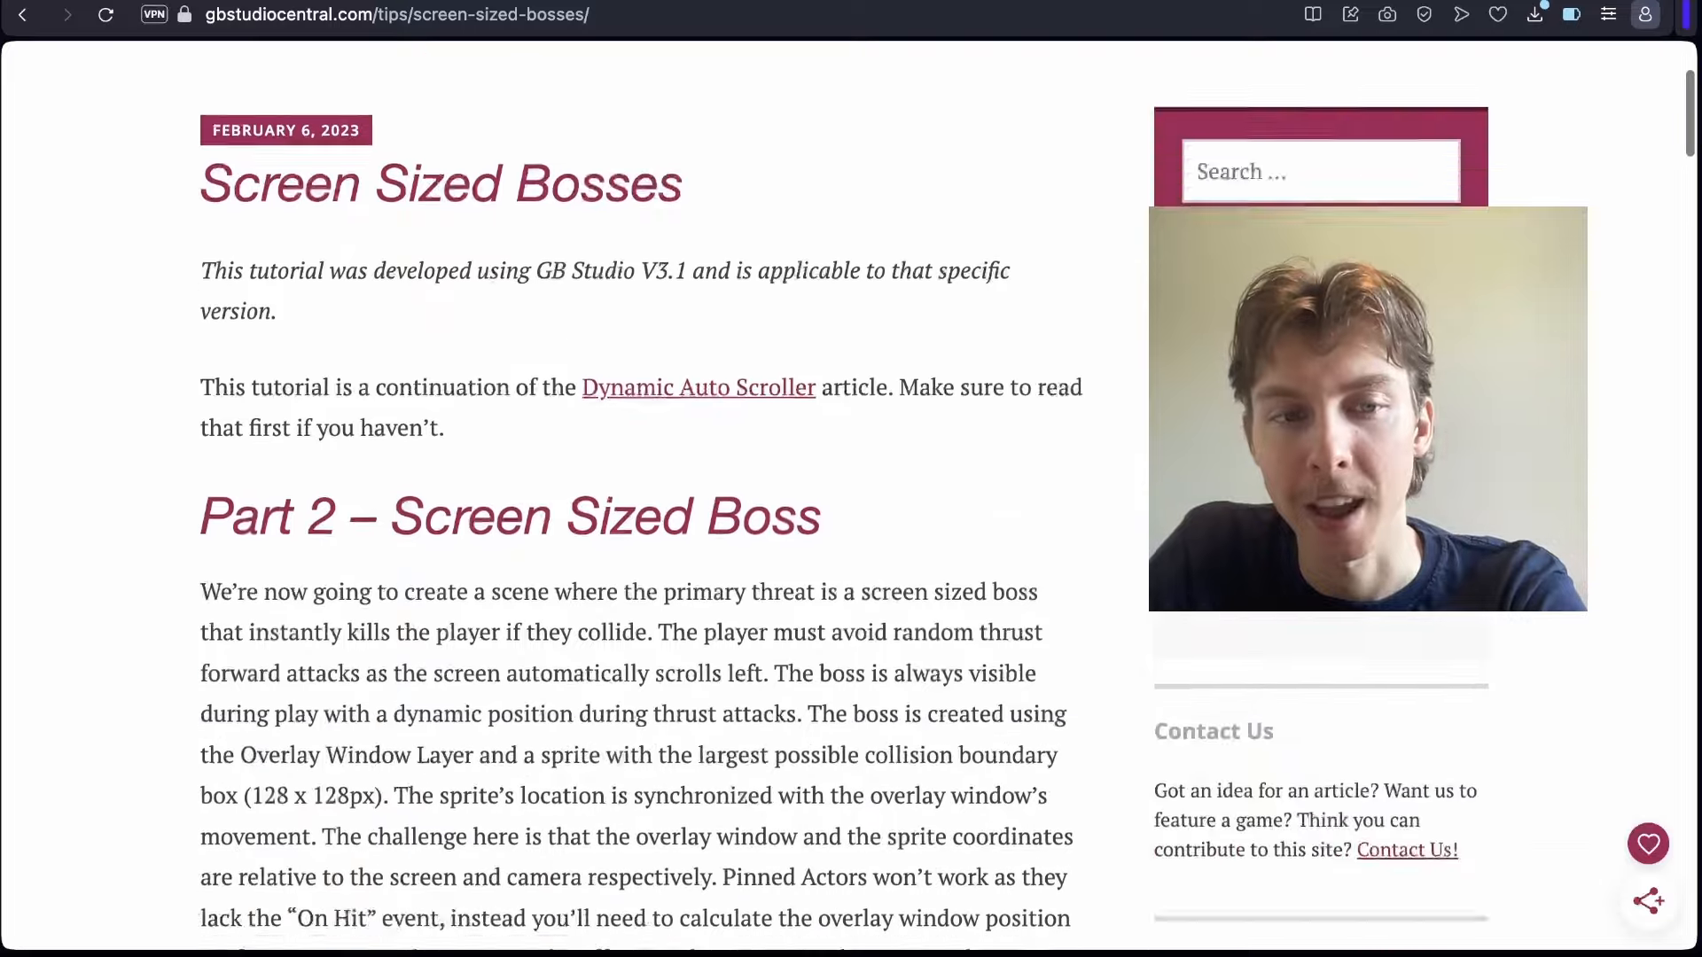
scroll(851, 496, "down", 15)
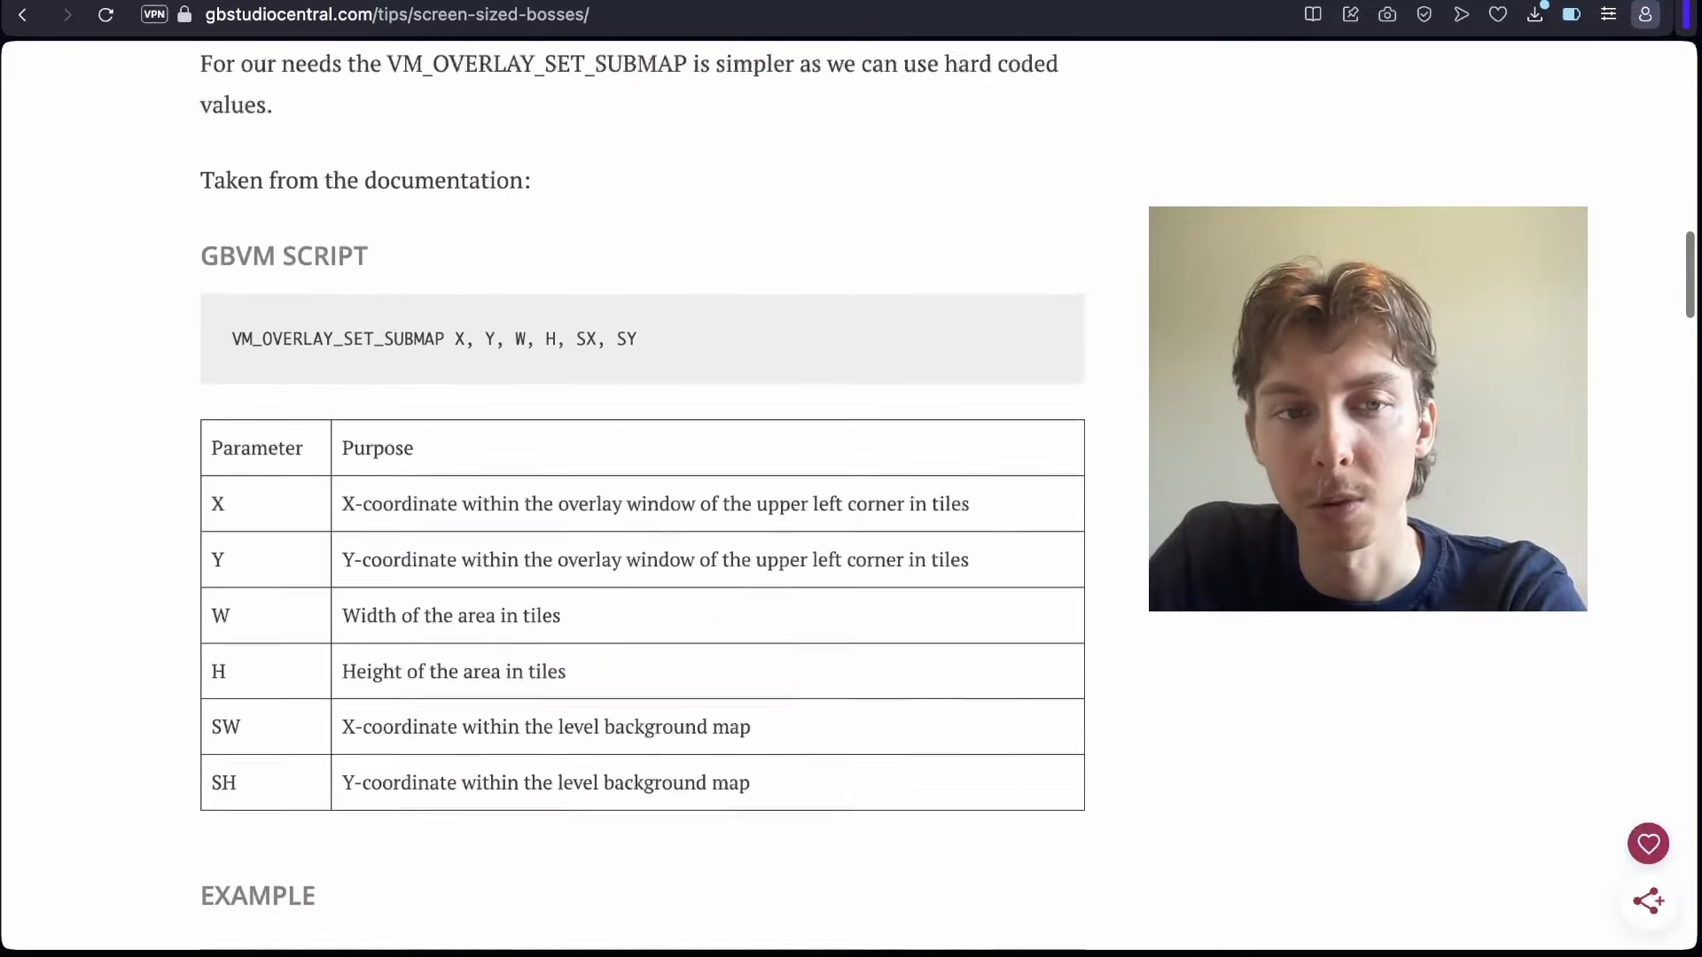
scroll(851, 497, "down", 8)
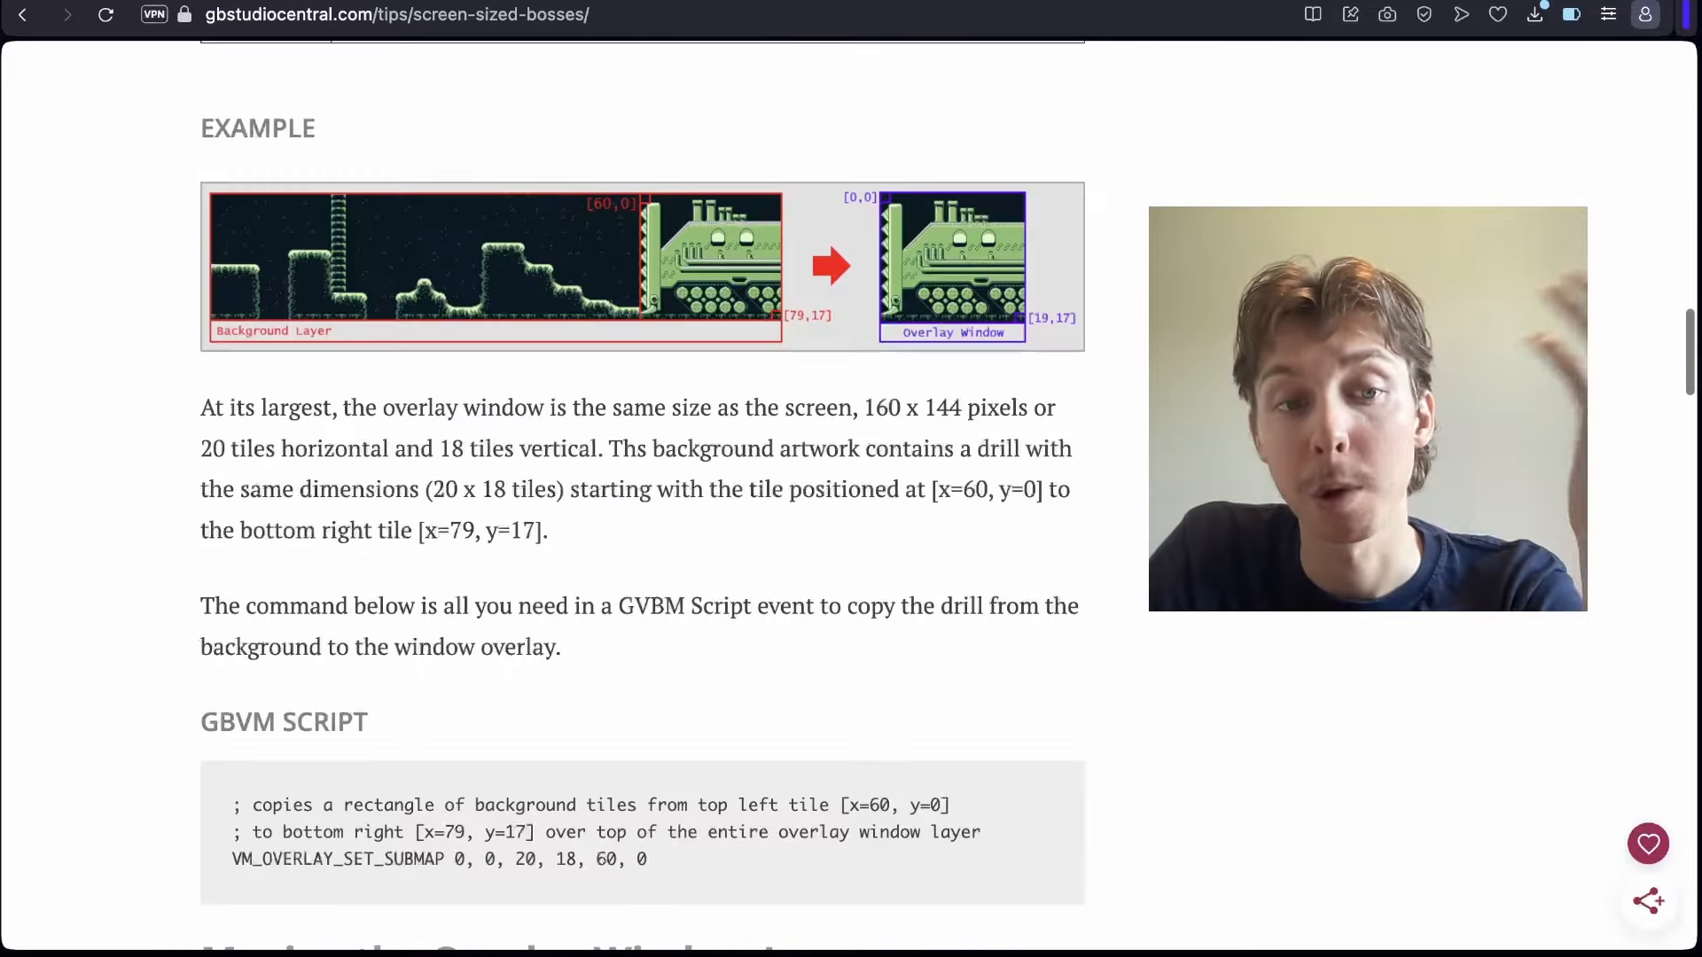
scroll(851, 497, "up", 7)
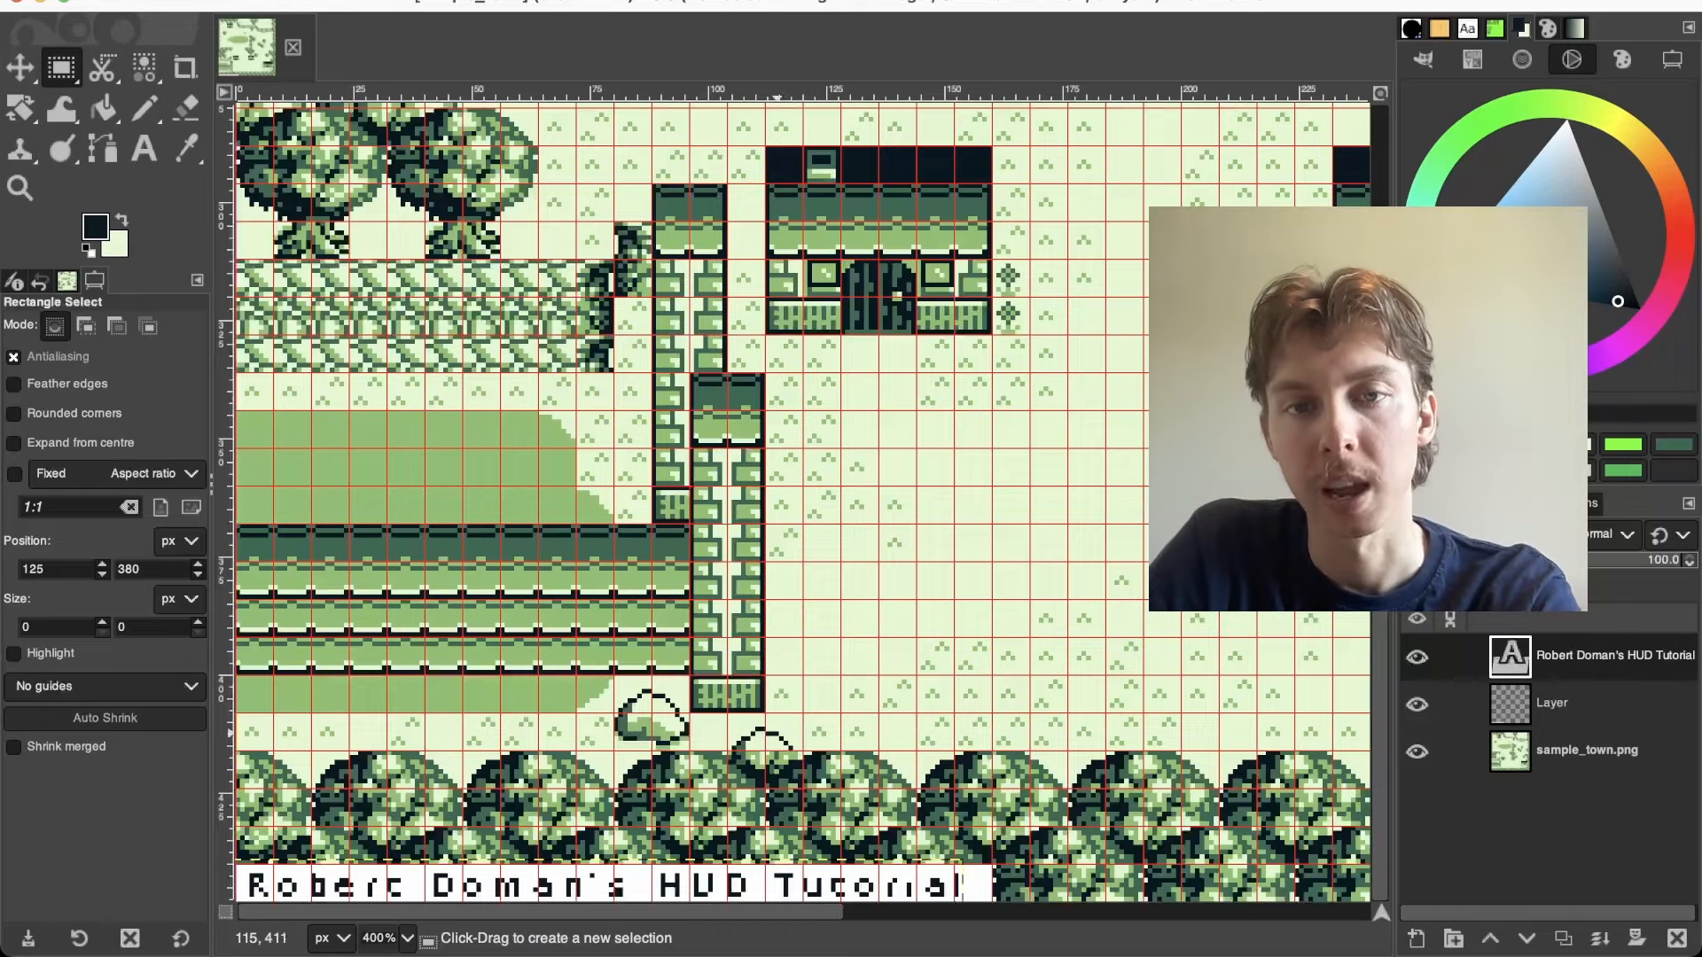
In GIMP, select the HUD text area of about 155 × 8 px, cover it with the strip's white using the Pencil, and clear the selection
scroll(1003, 493, "up", 10)
scroll(1002, 493, "right", 3)
scroll(1002, 493, "down", 10)
scroll(802, 508, "left", 3)
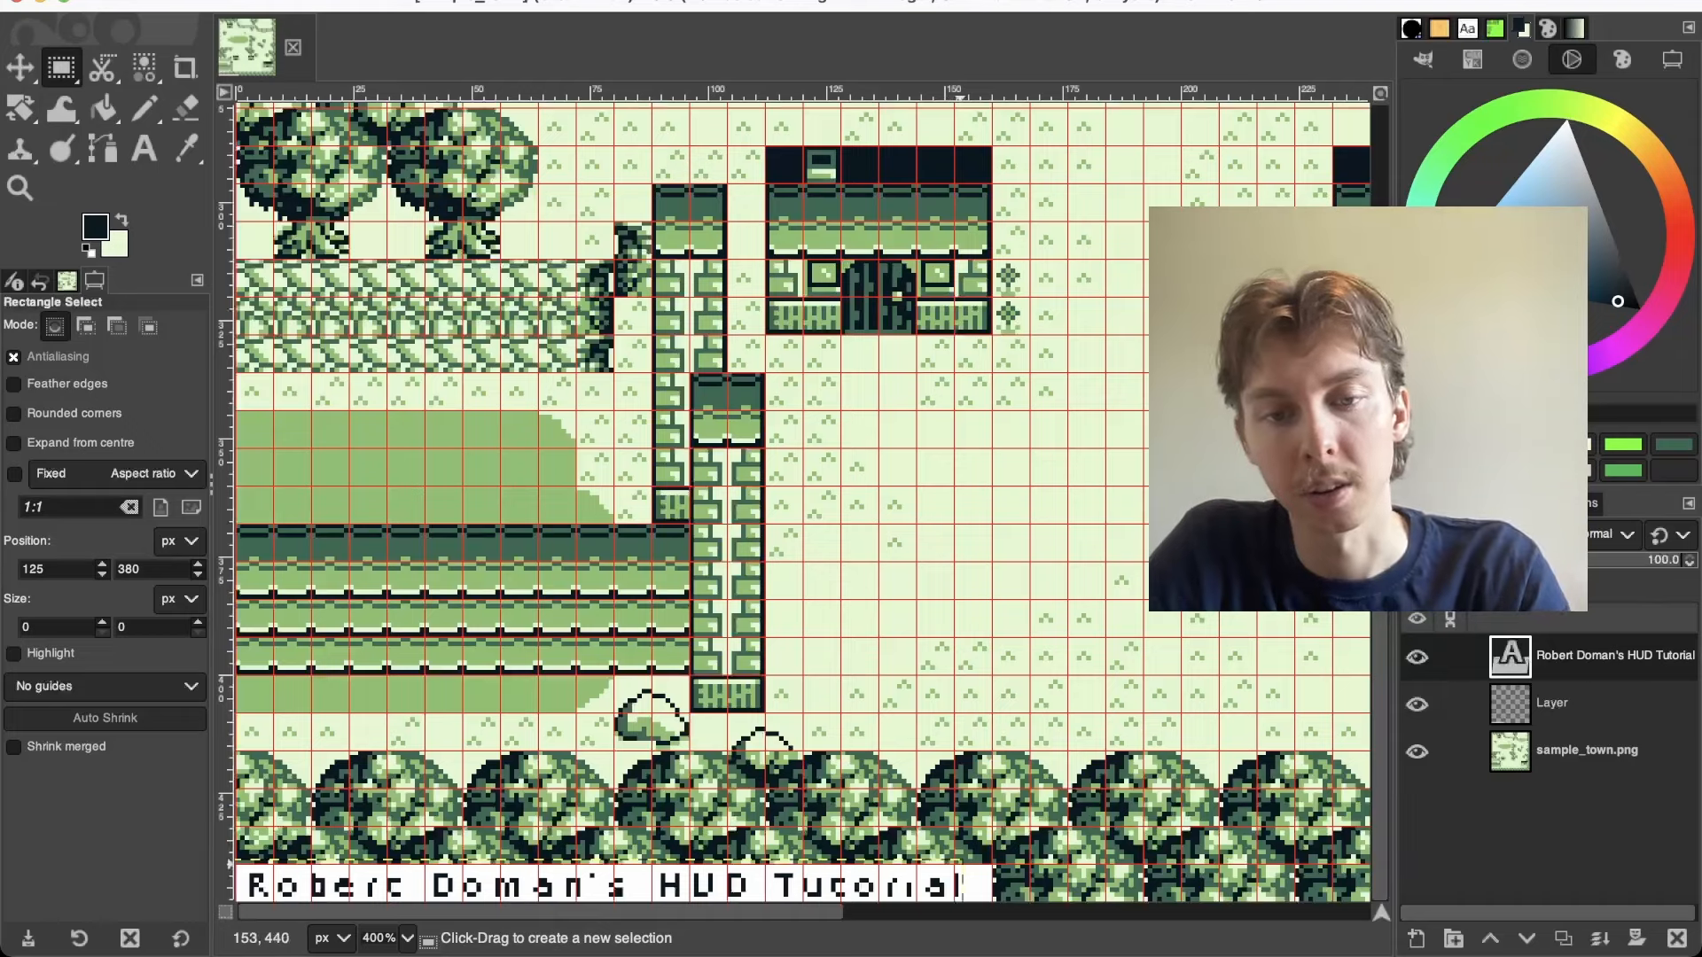
left_click_drag(976, 867, 245, 900)
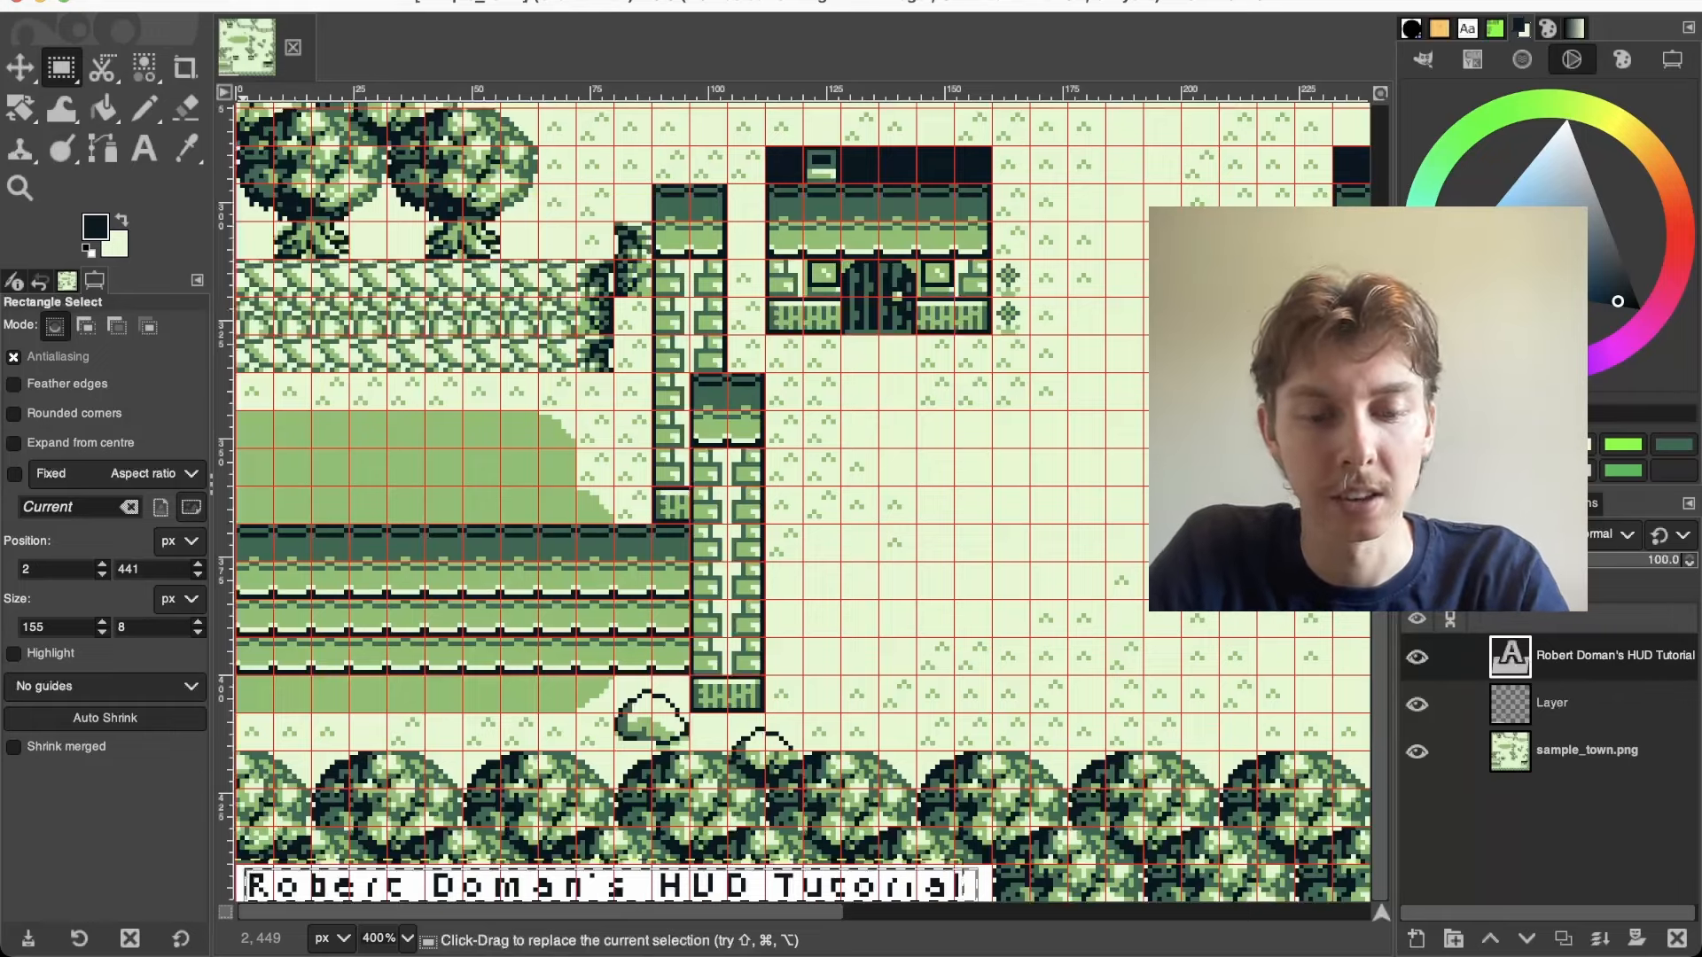
key("n")
left_click(37, 429)
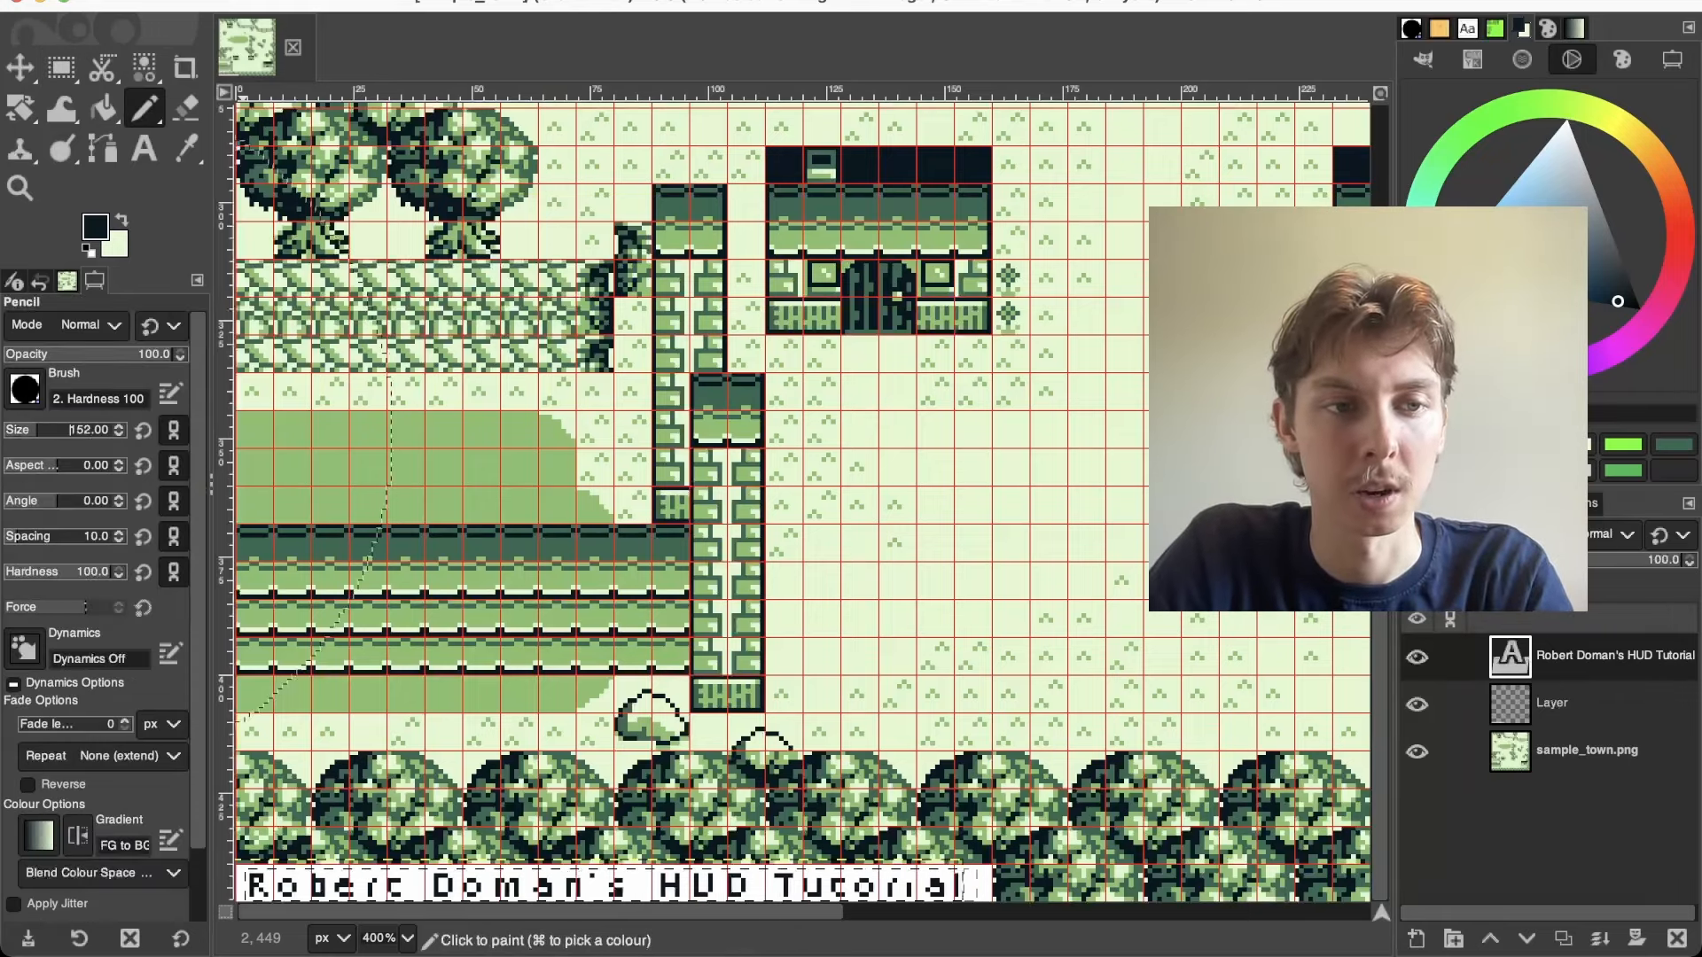
mouse_move(509, 824)
left_mouse_down()
mouse_move(614, 843)
mouse_move(849, 835)
left_mouse_up()
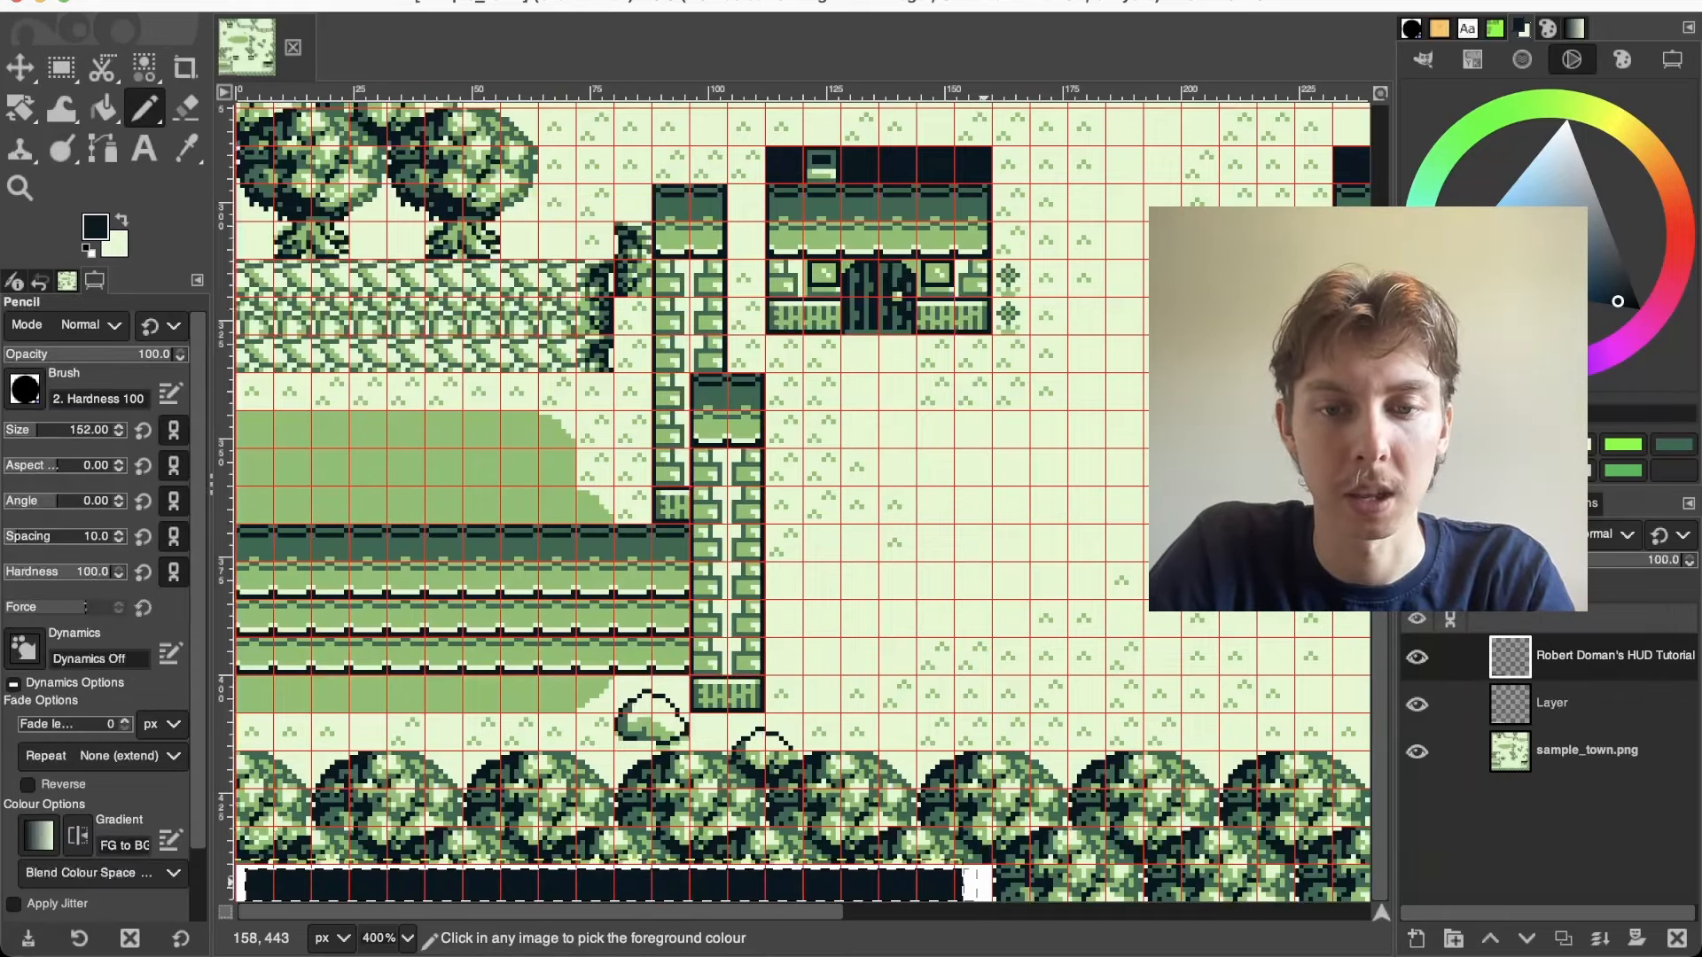
left_click(977, 878, "super")
left_click_drag(978, 876, 605, 853)
key("r")
left_click(818, 685)
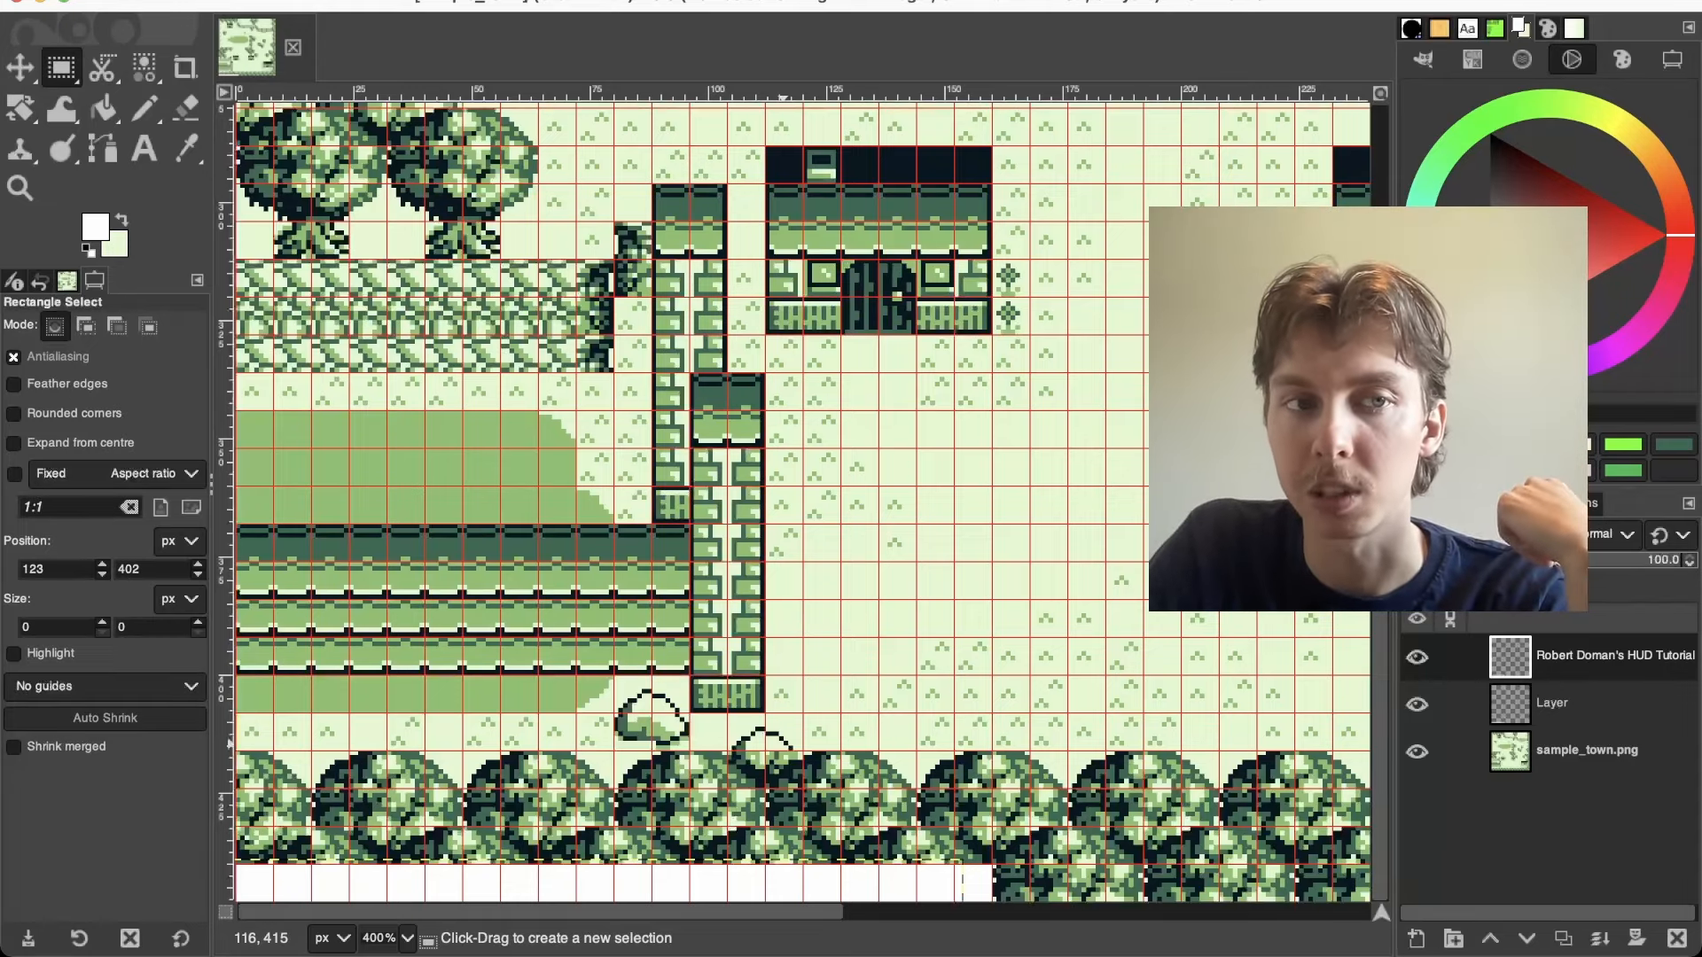
Set the Pencil size to 1 and draw the digits 000102 in dark pixels on the white HUD strip
key("n")
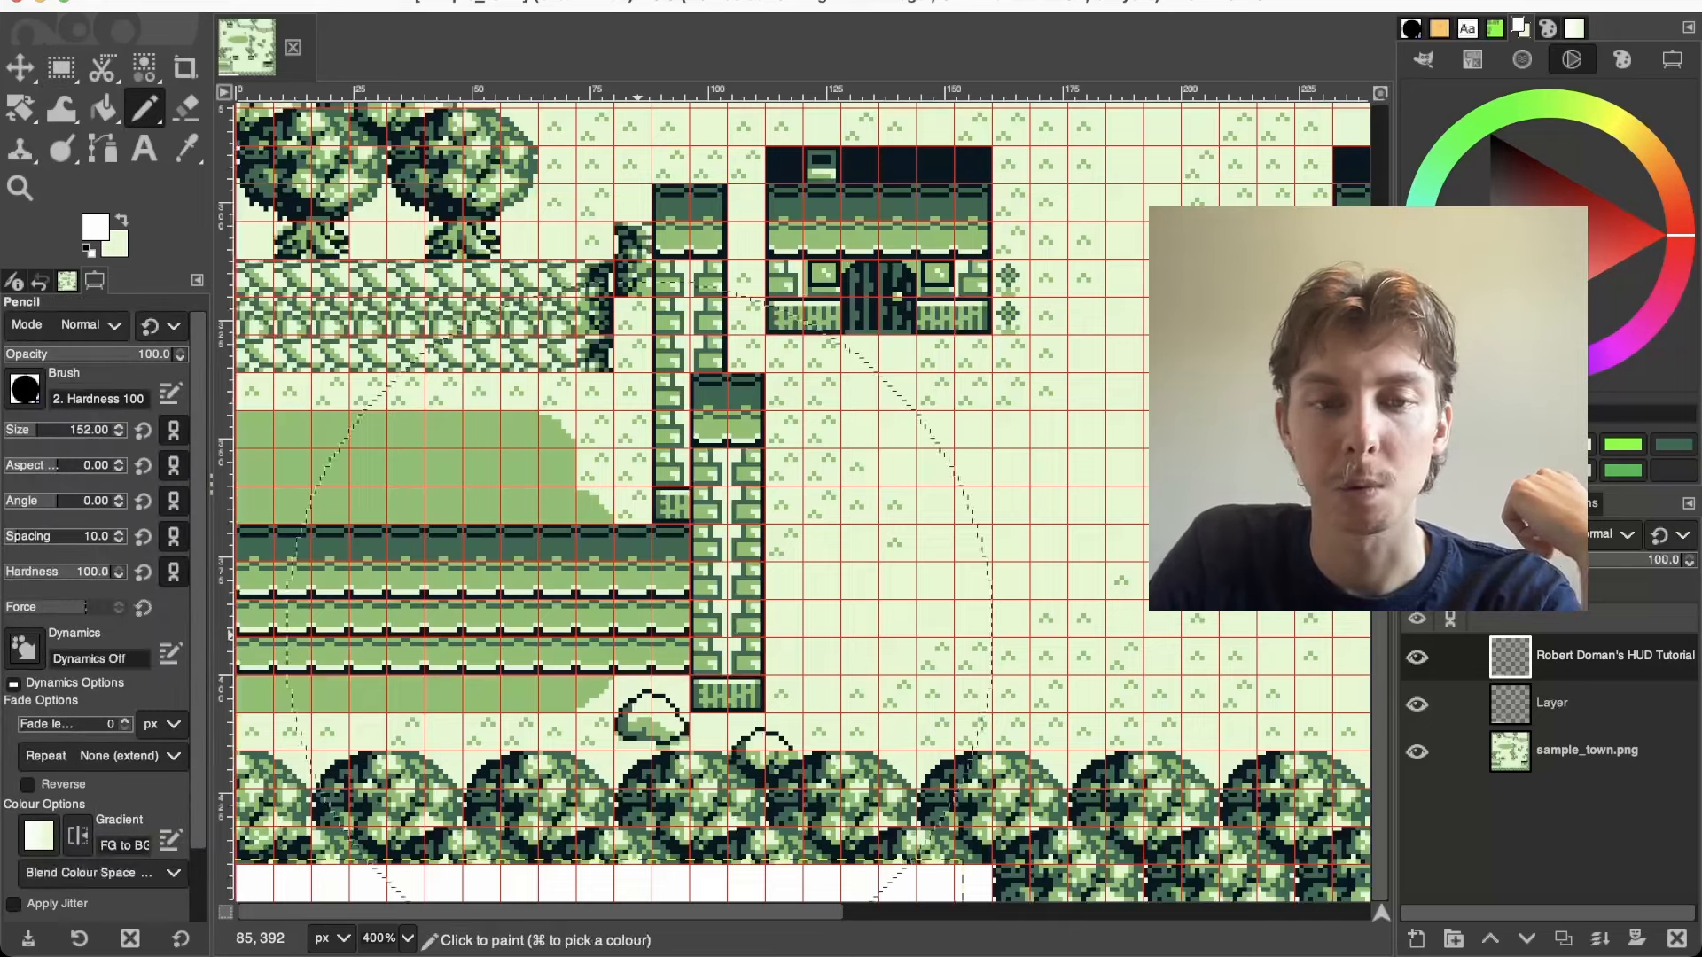
double_click(90, 430)
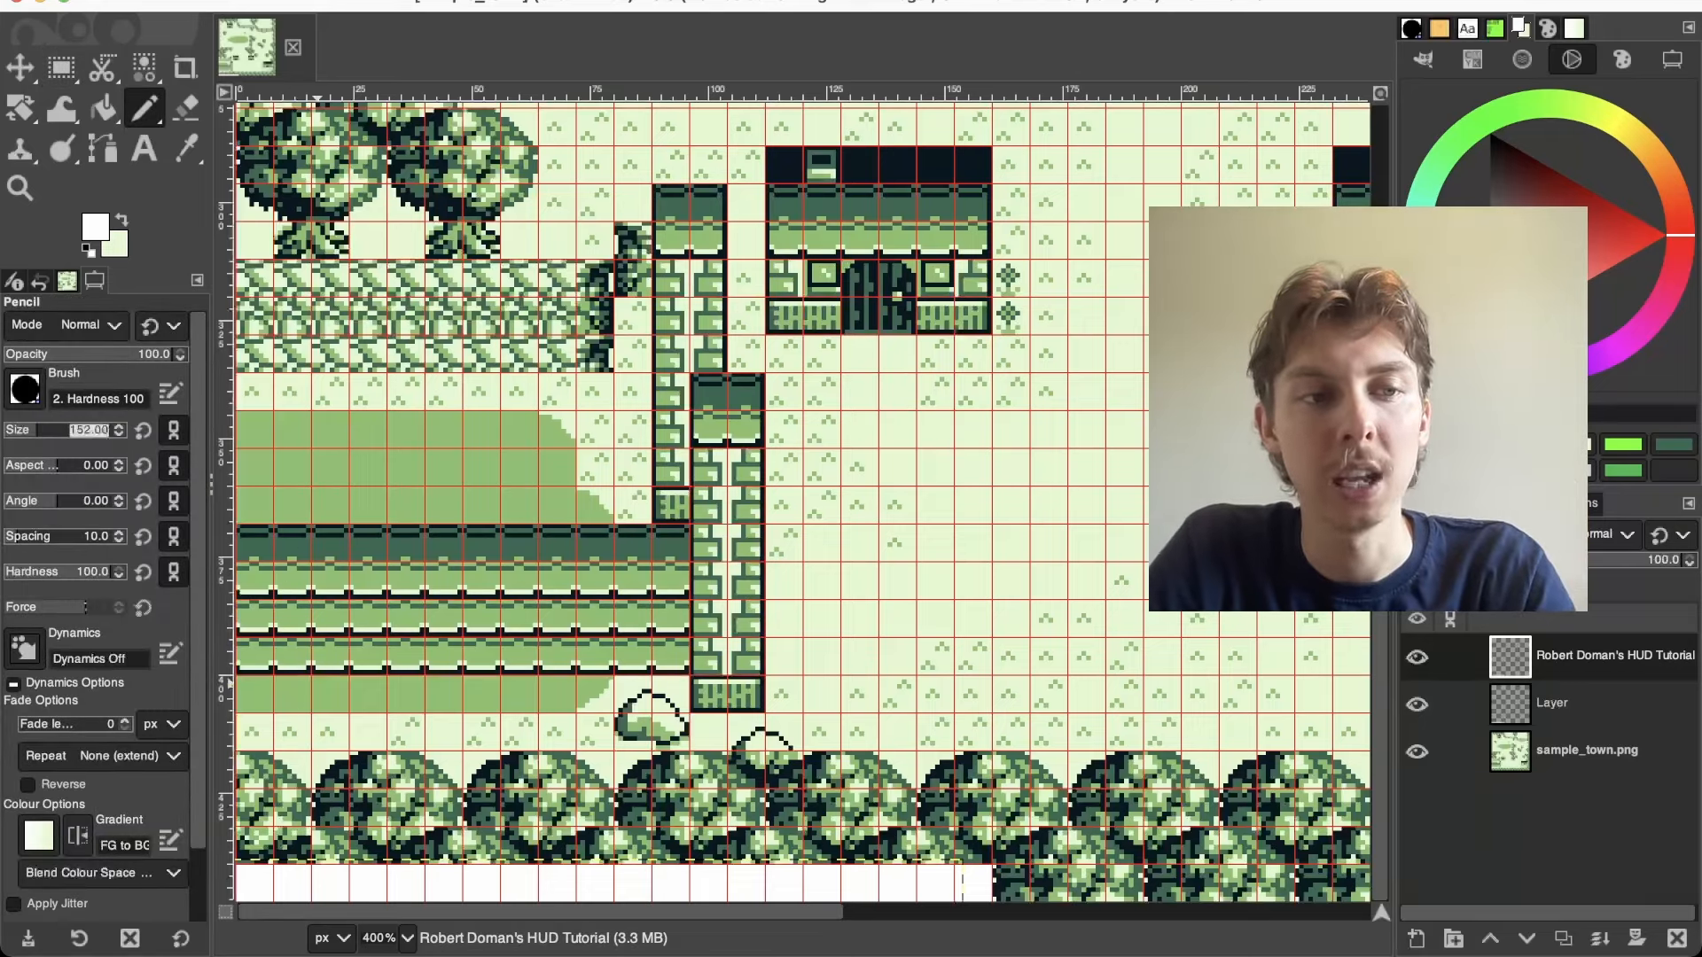
type("1")
key("Return")
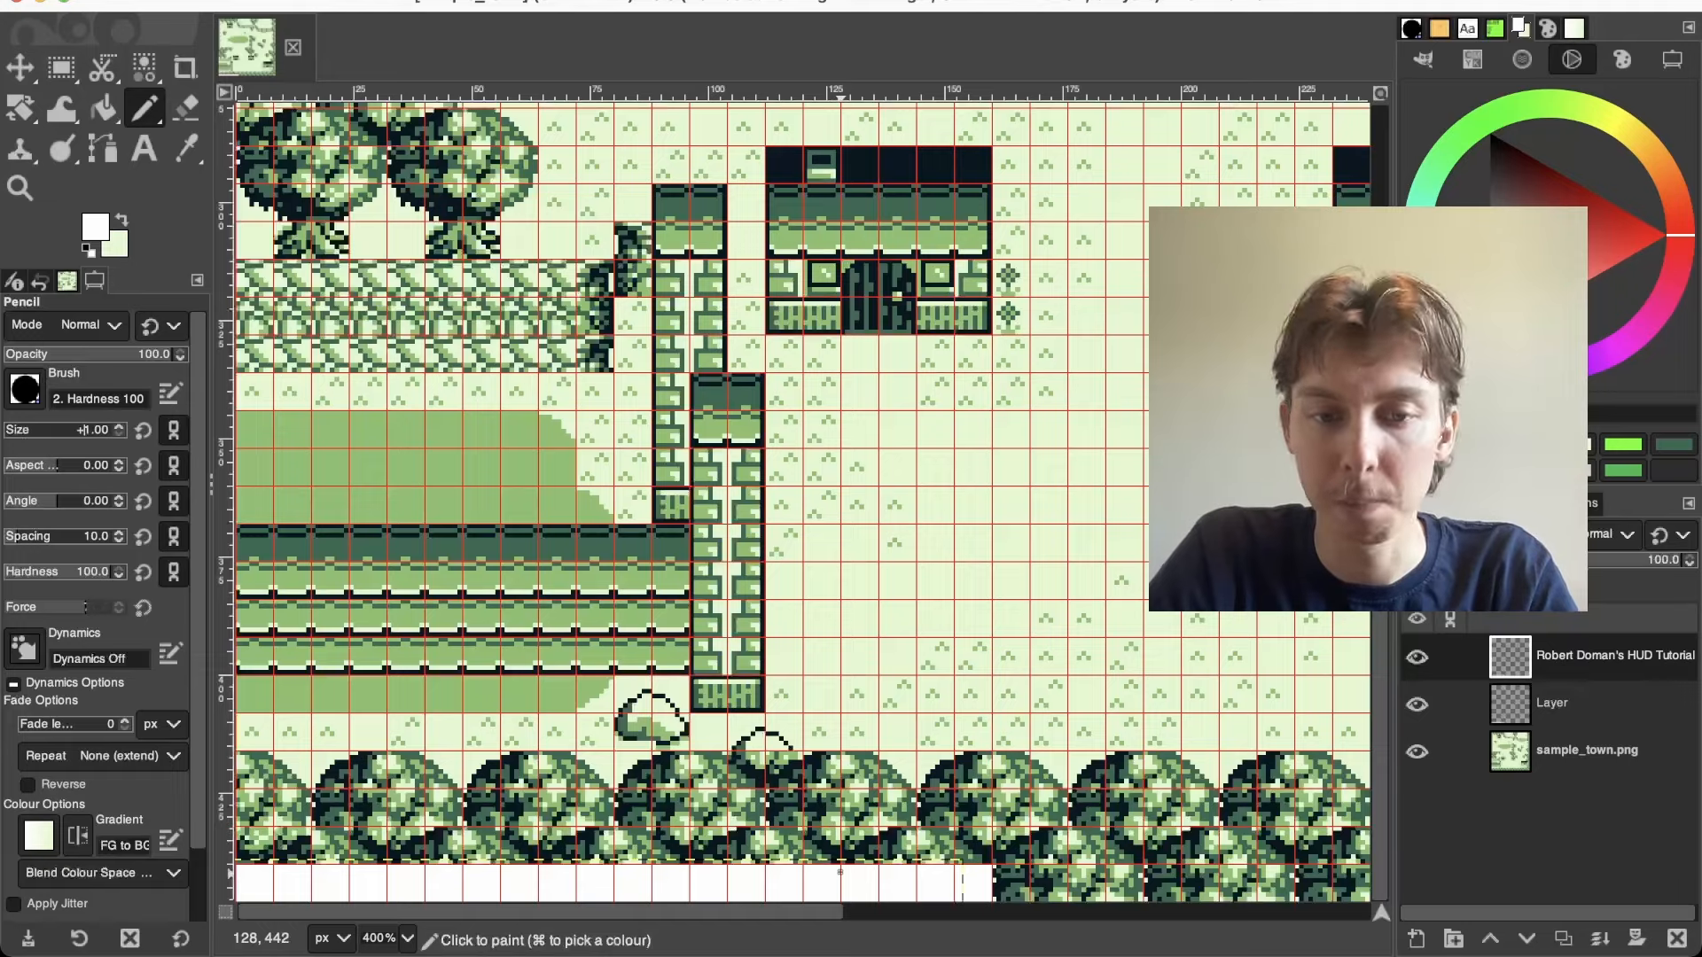
left_click(841, 885)
scroll(858, 880, "up", 4, "ctrl")
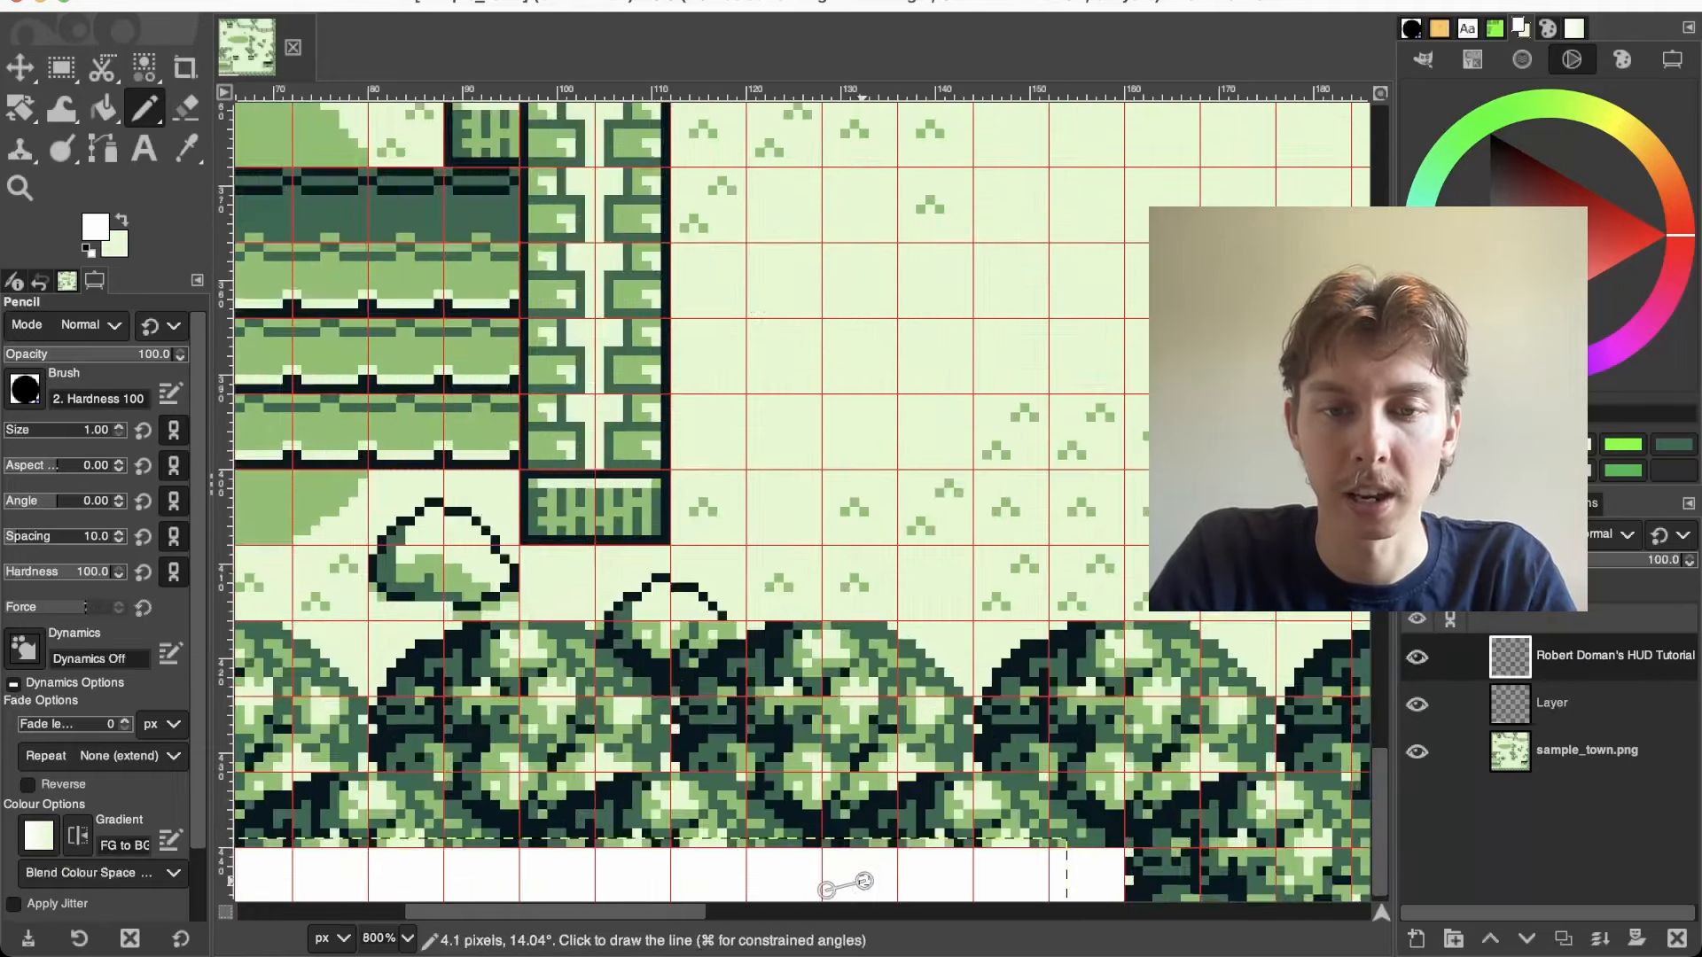
scroll(868, 873, "down", 1)
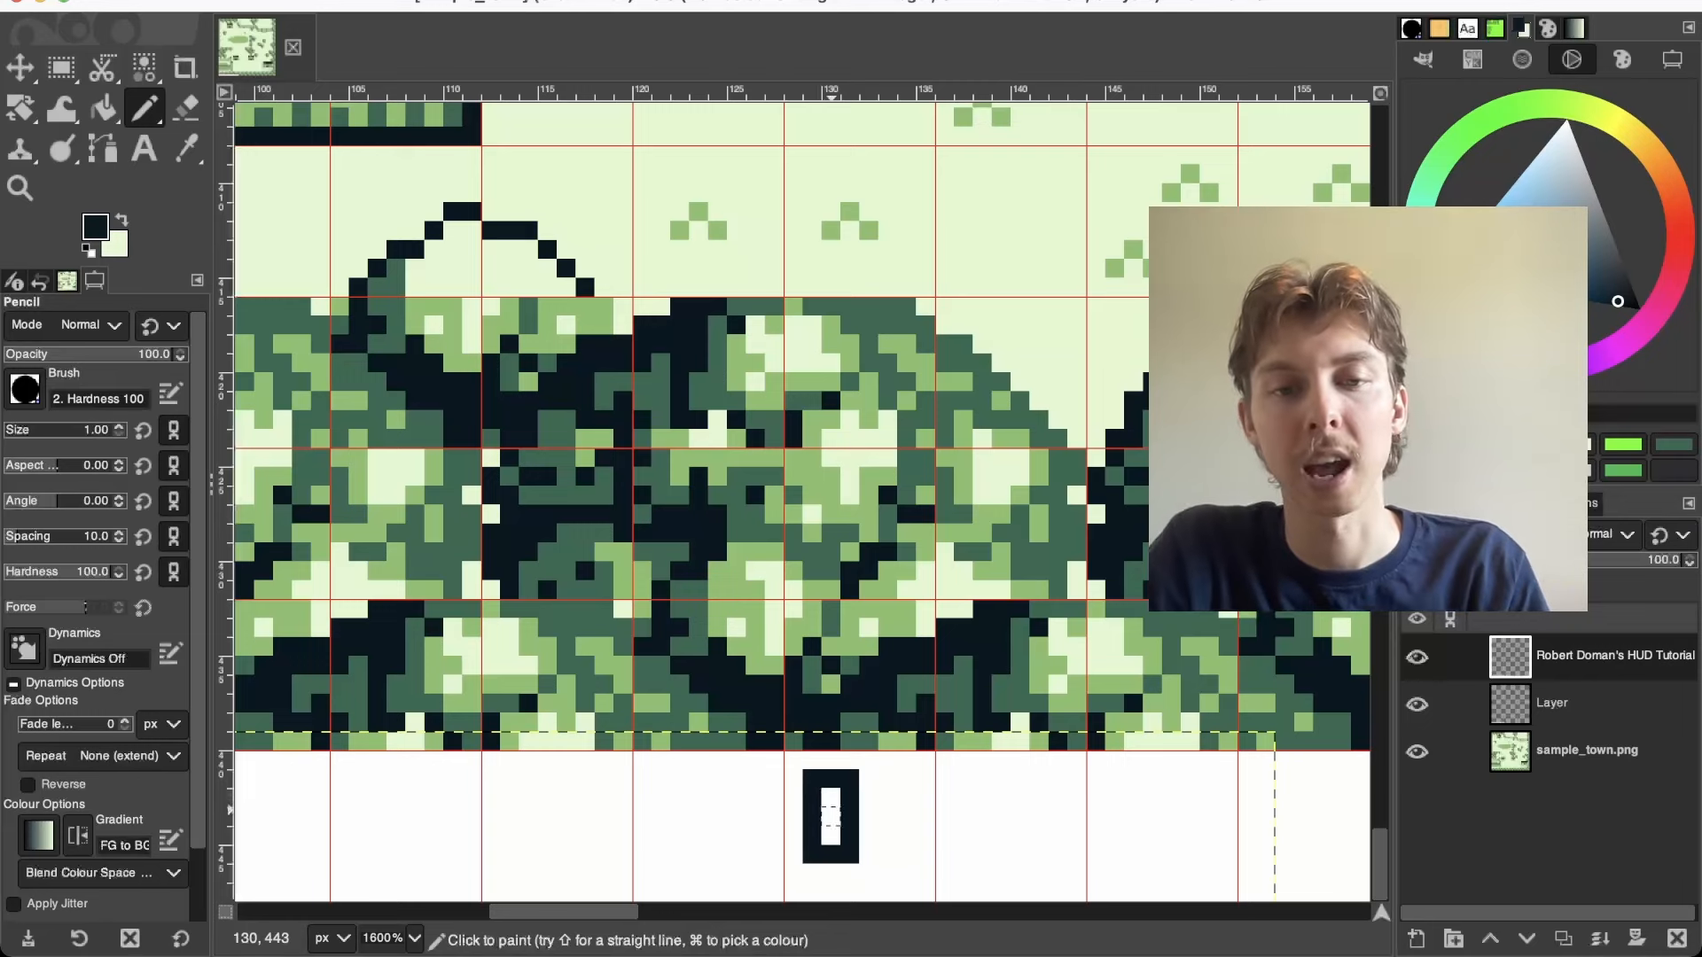
left_click(891, 796)
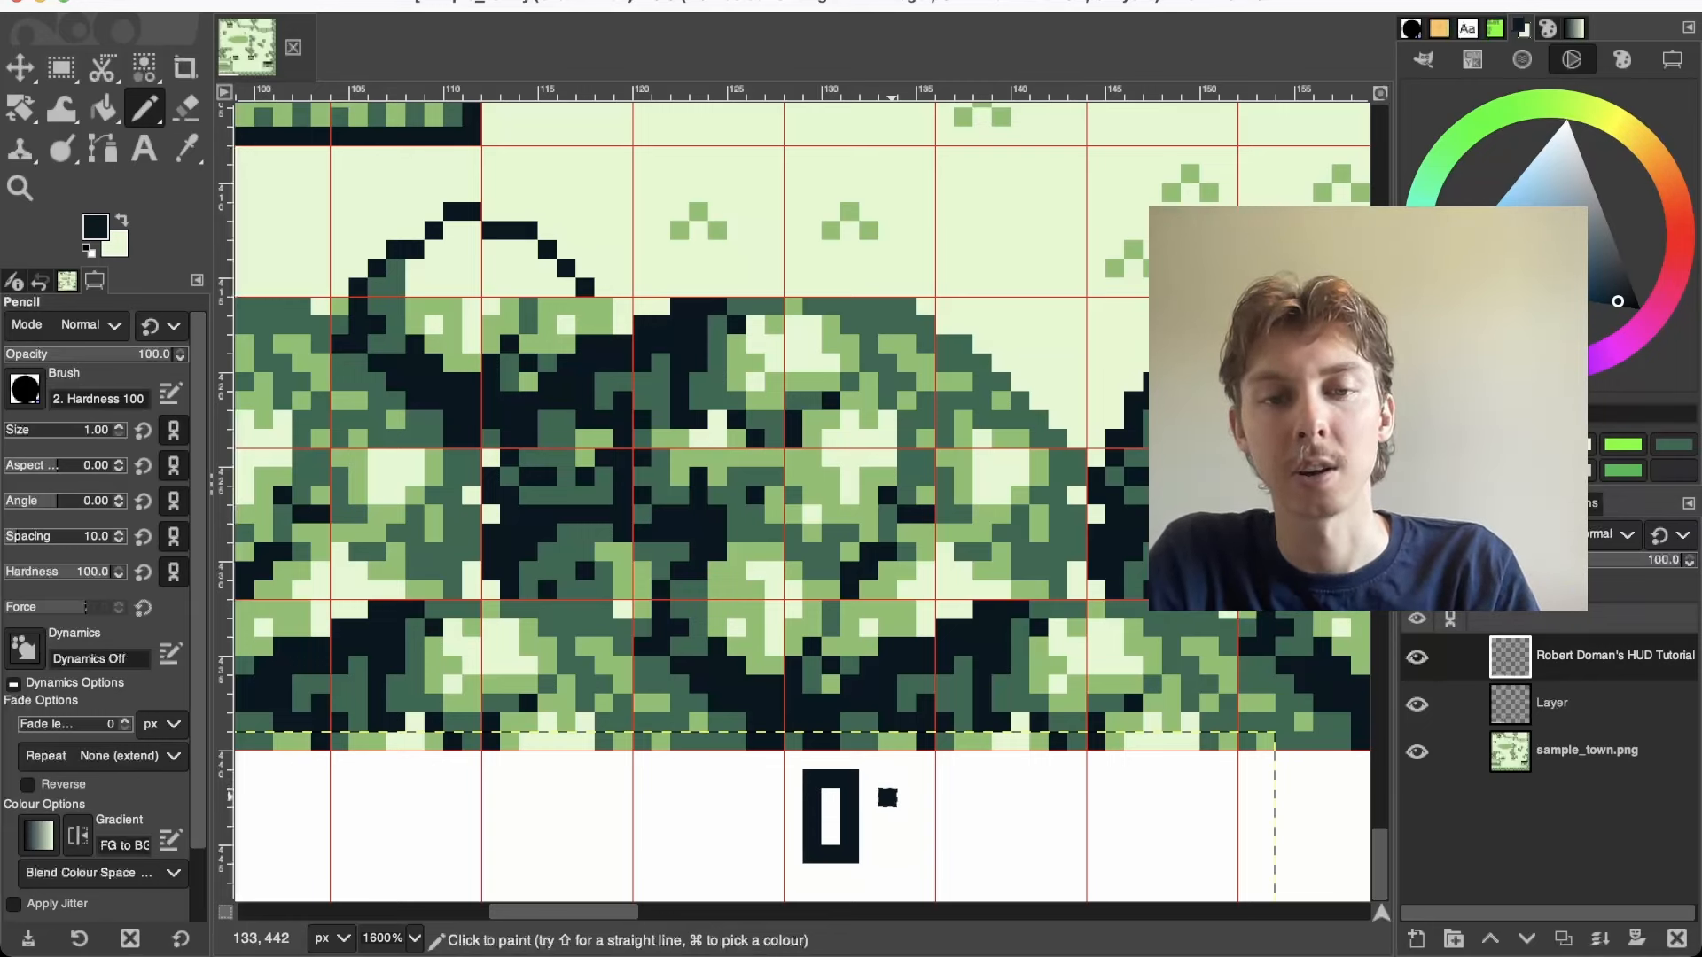
left_click_drag(903, 781, 903, 854)
left_click(891, 855)
left_click(923, 853)
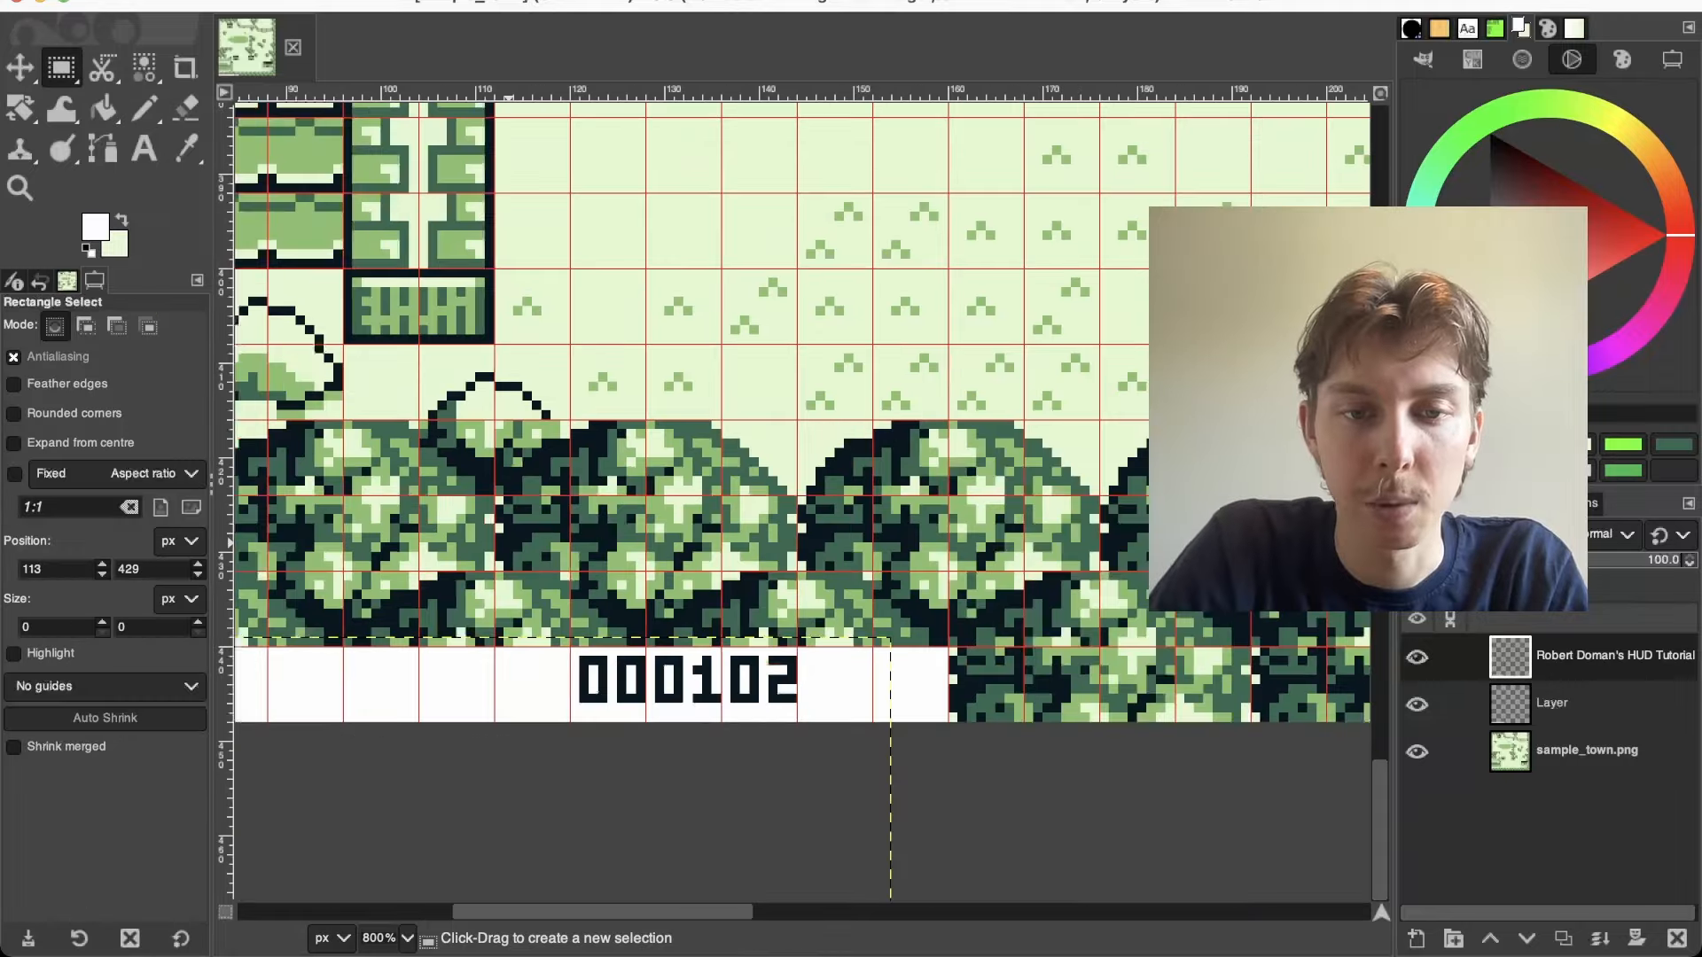
Check the 000102 digits on the HUD strip against the whole town map and export the updated background image
scroll(802, 496, "left", 10)
scroll(802, 496, "right", 10)
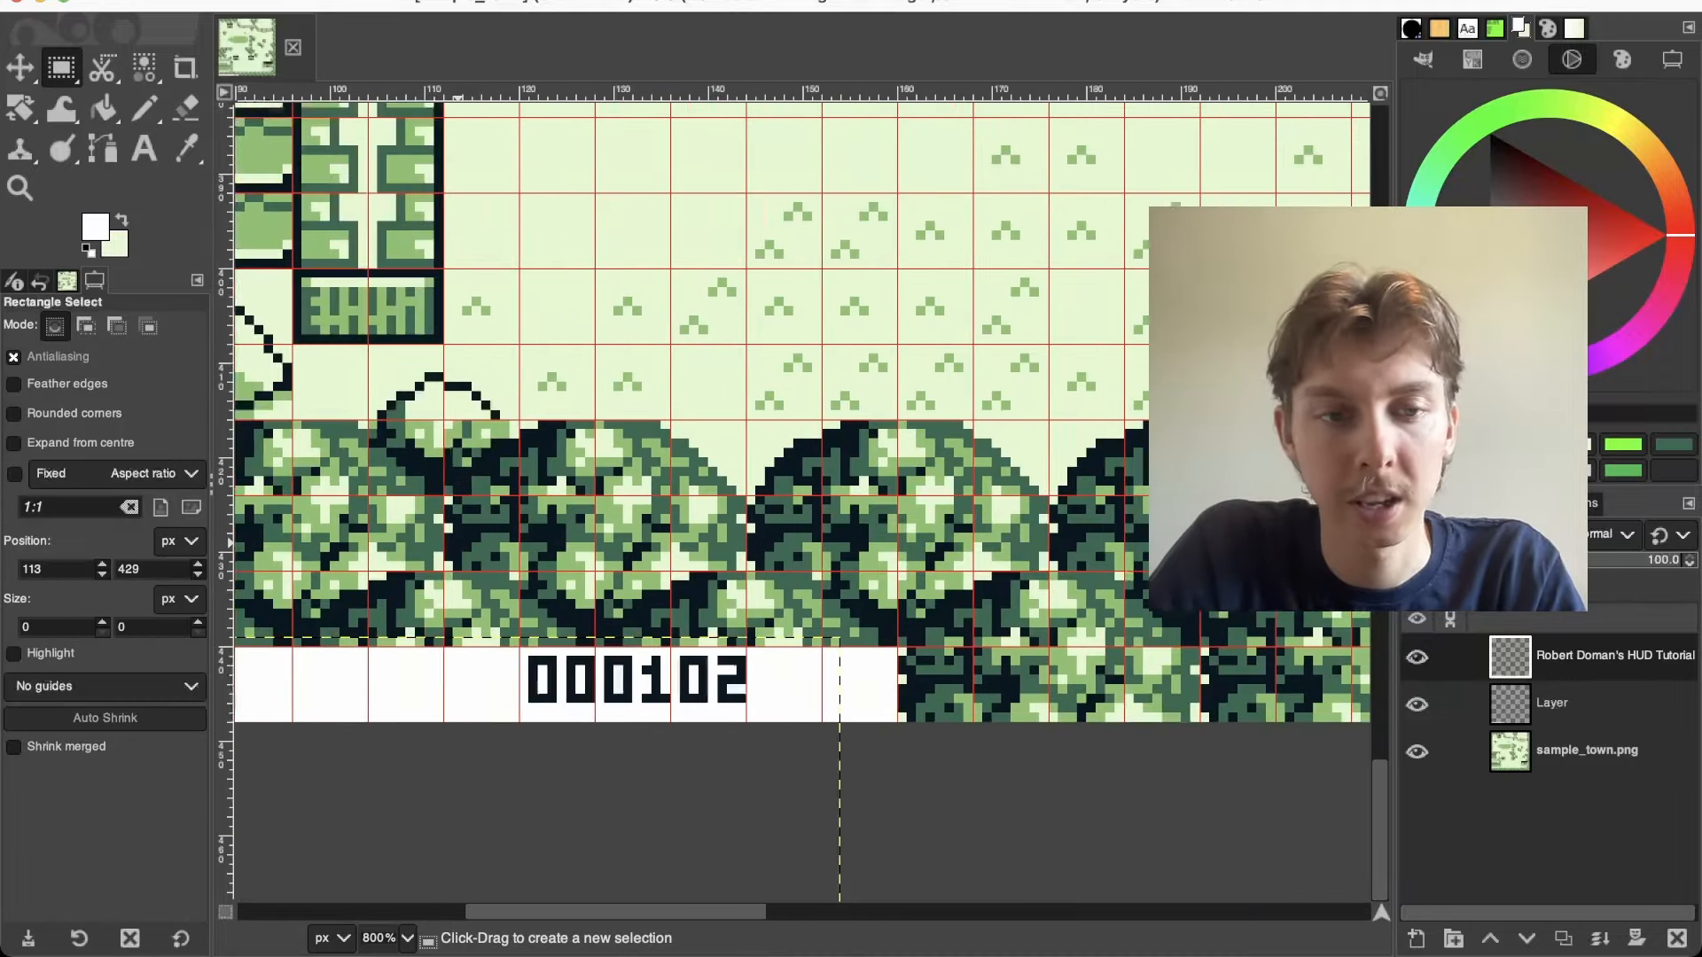
scroll(802, 496, "left", 5)
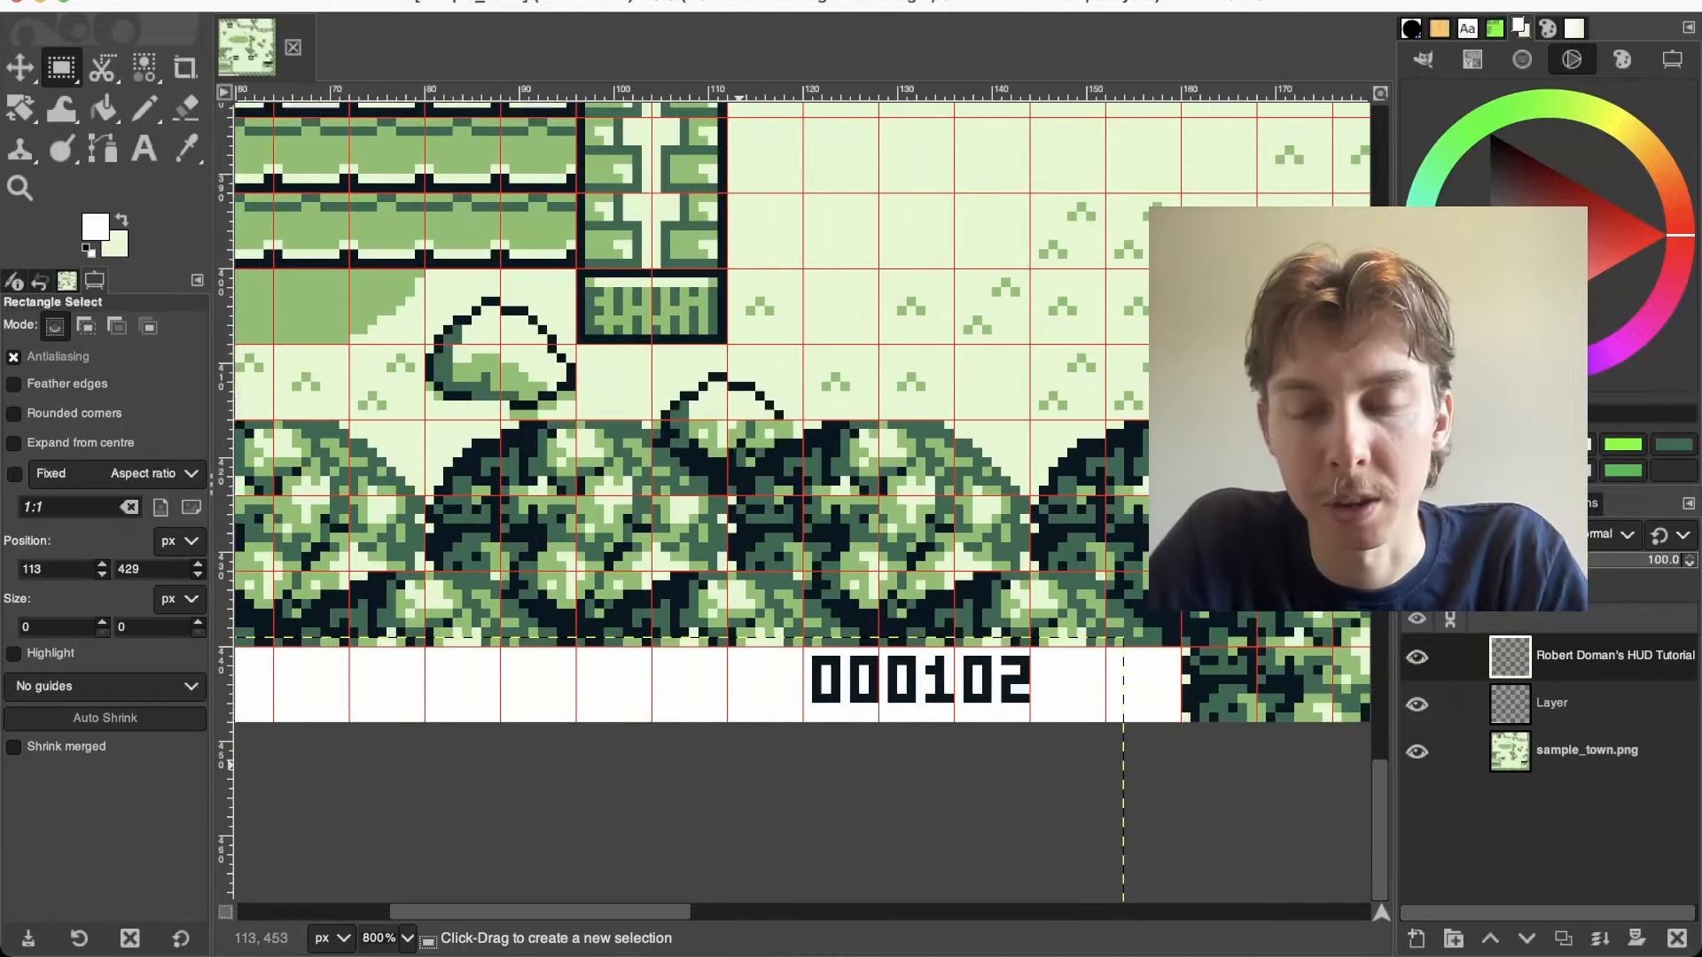
scroll(744, 866, "down", 8, "ctrl")
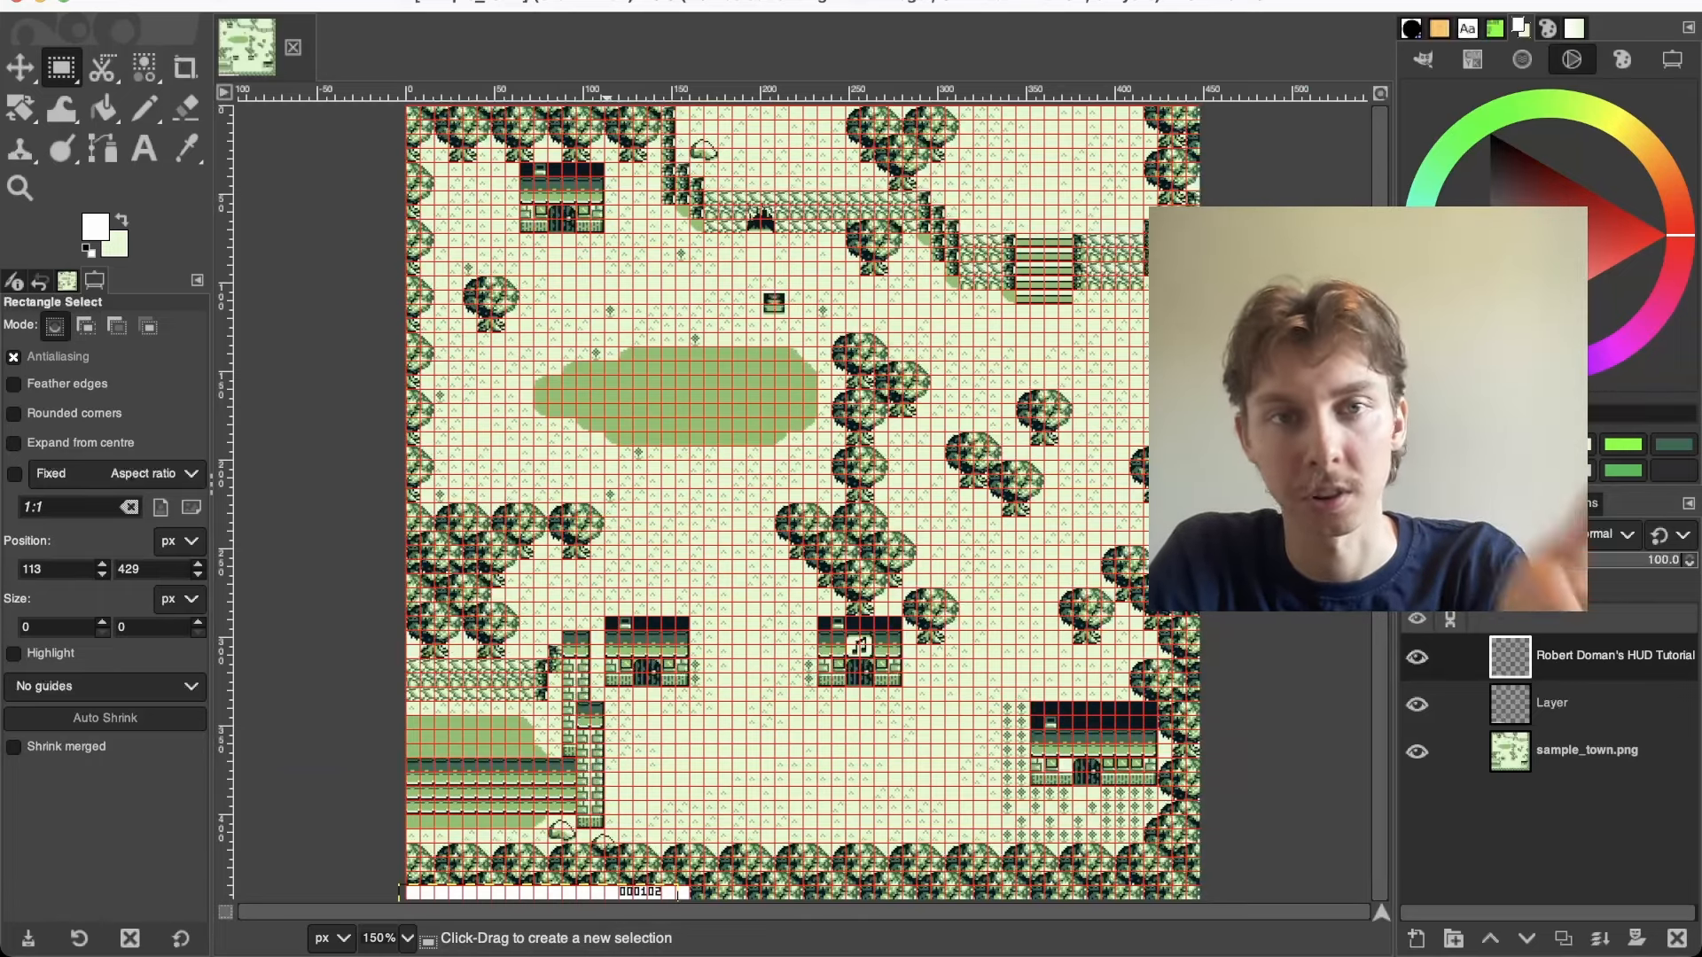
scroll(678, 893, "up", 5, "ctrl")
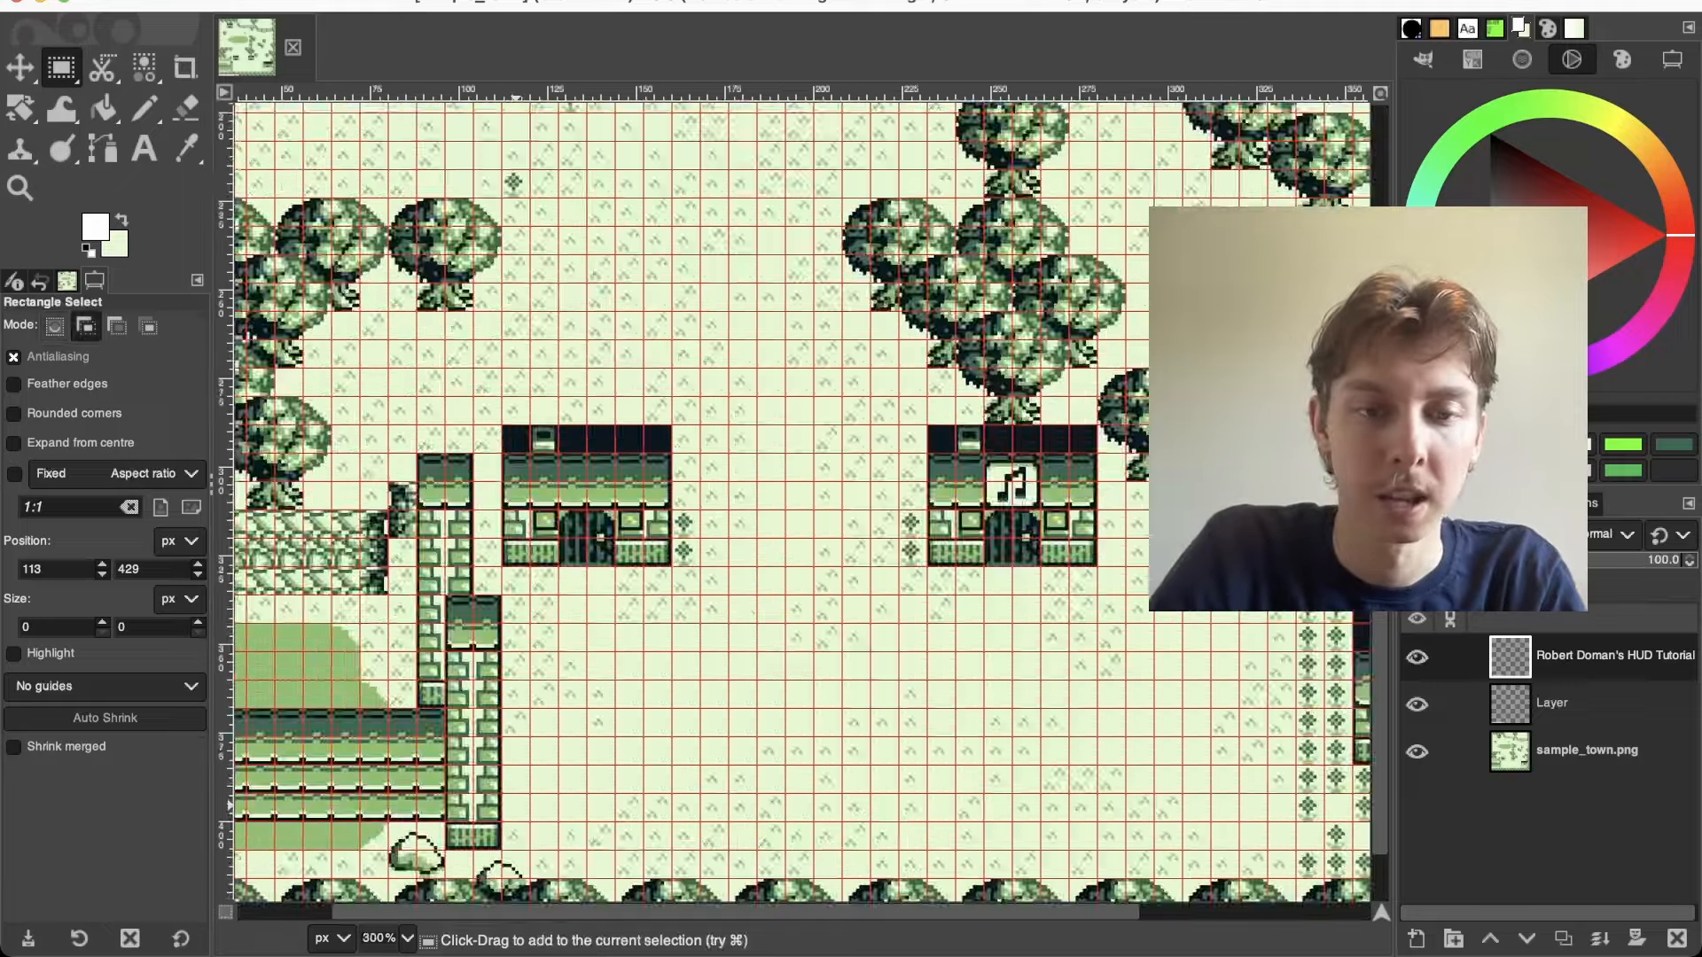
scroll(701, 778, "down", 2, "shift")
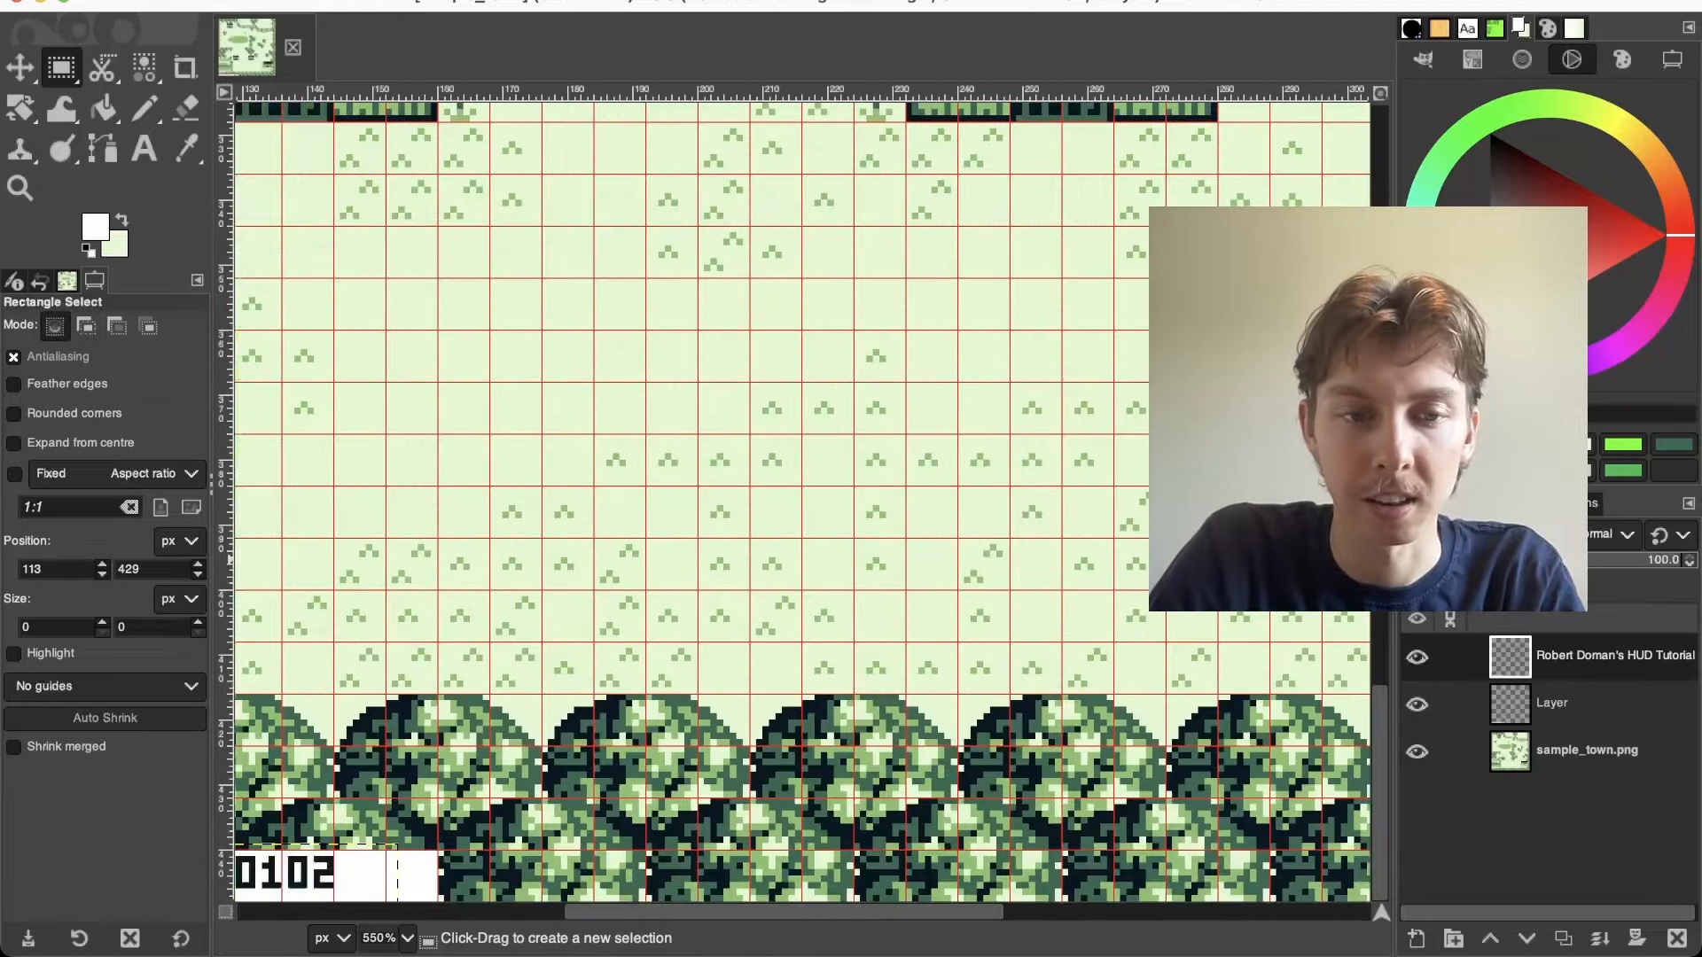
scroll(700, 778, "up", 3, "shift")
scroll(774, 773, "up", 3, "ctrl")
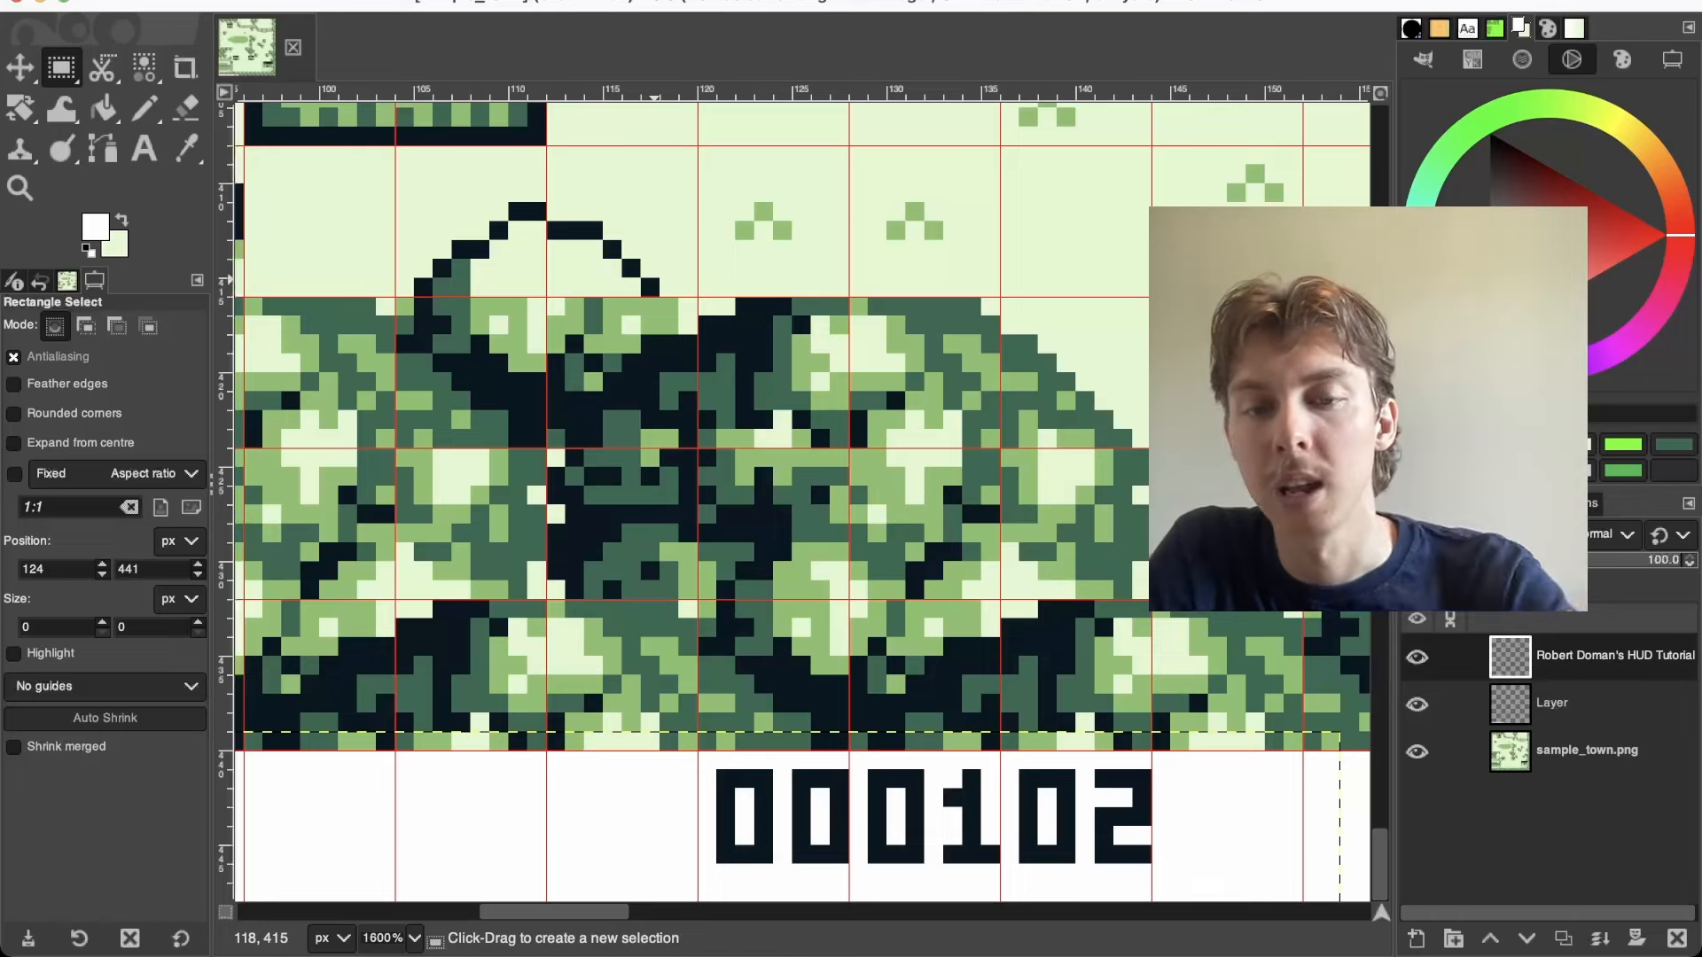
key("ctrl+e")
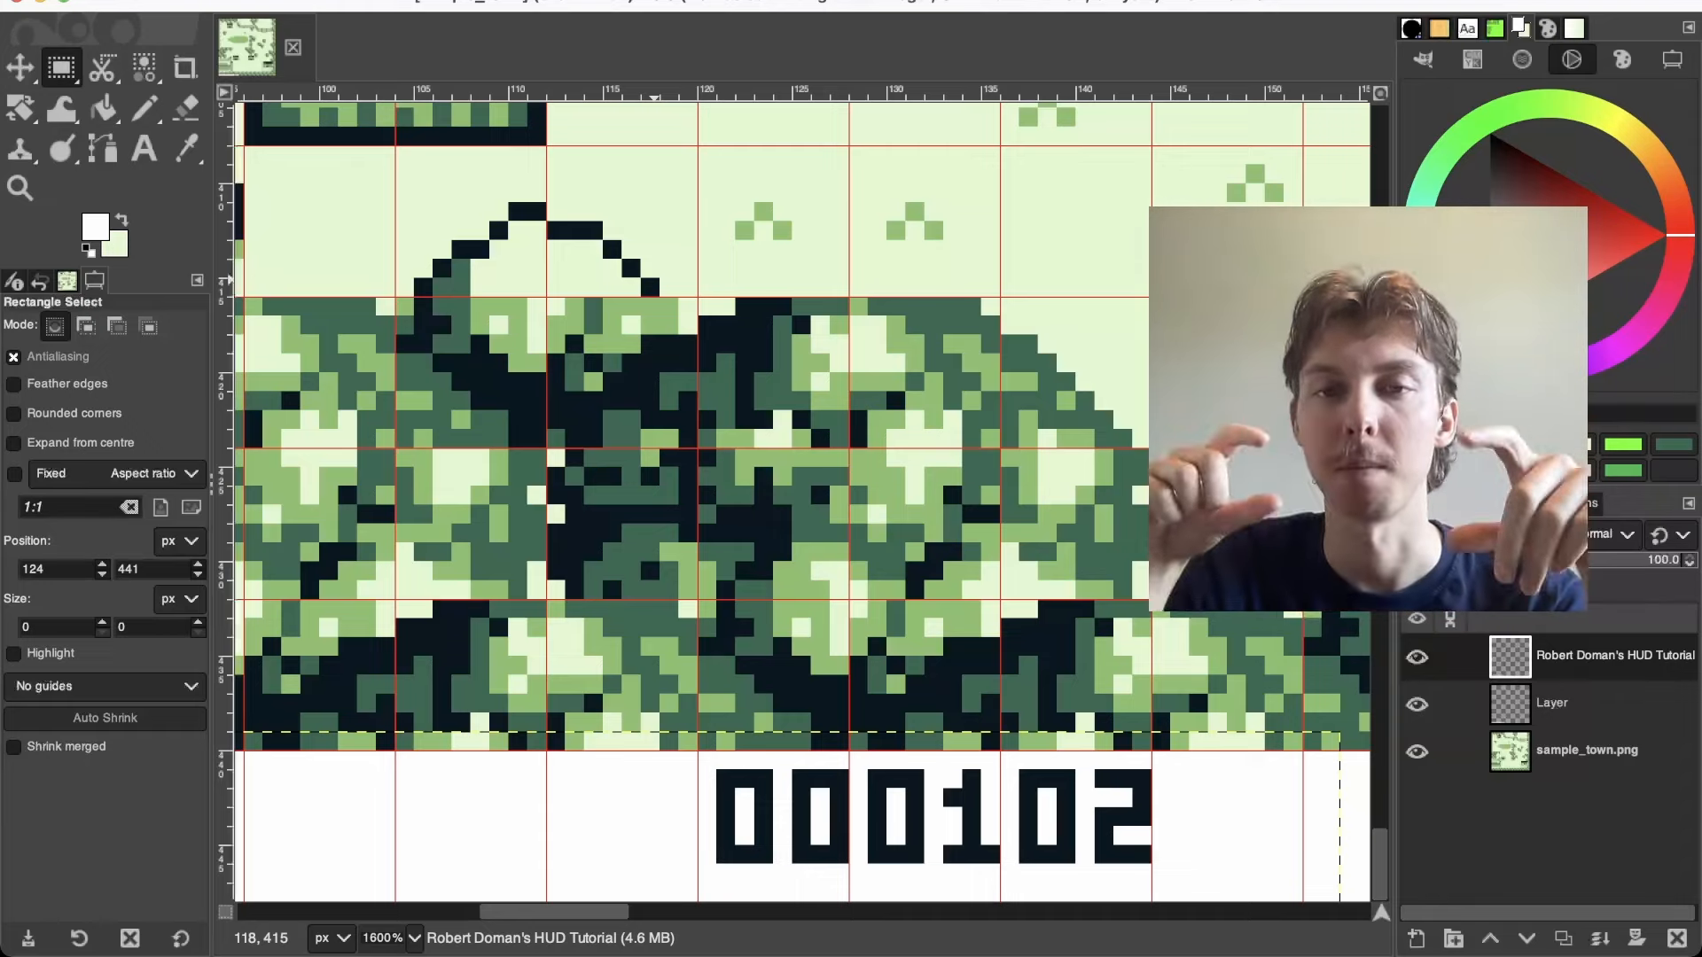
scroll(654, 280, "right", 5)
scroll(654, 280, "up", 2)
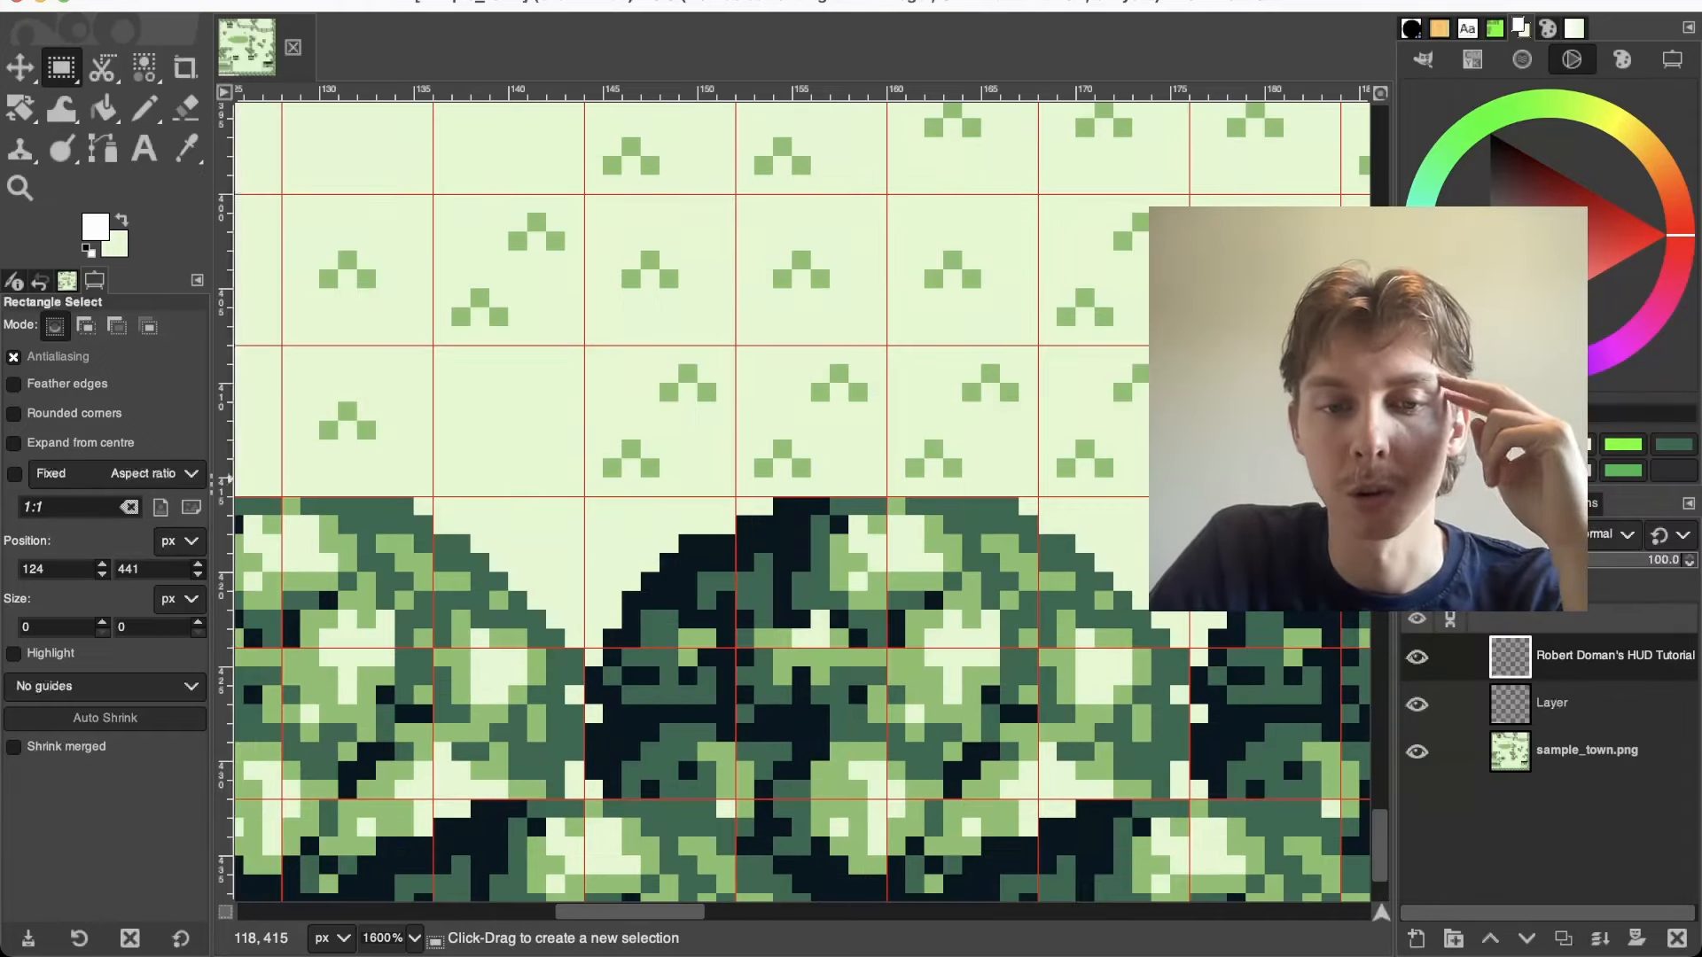
scroll(802, 501, "left", 5)
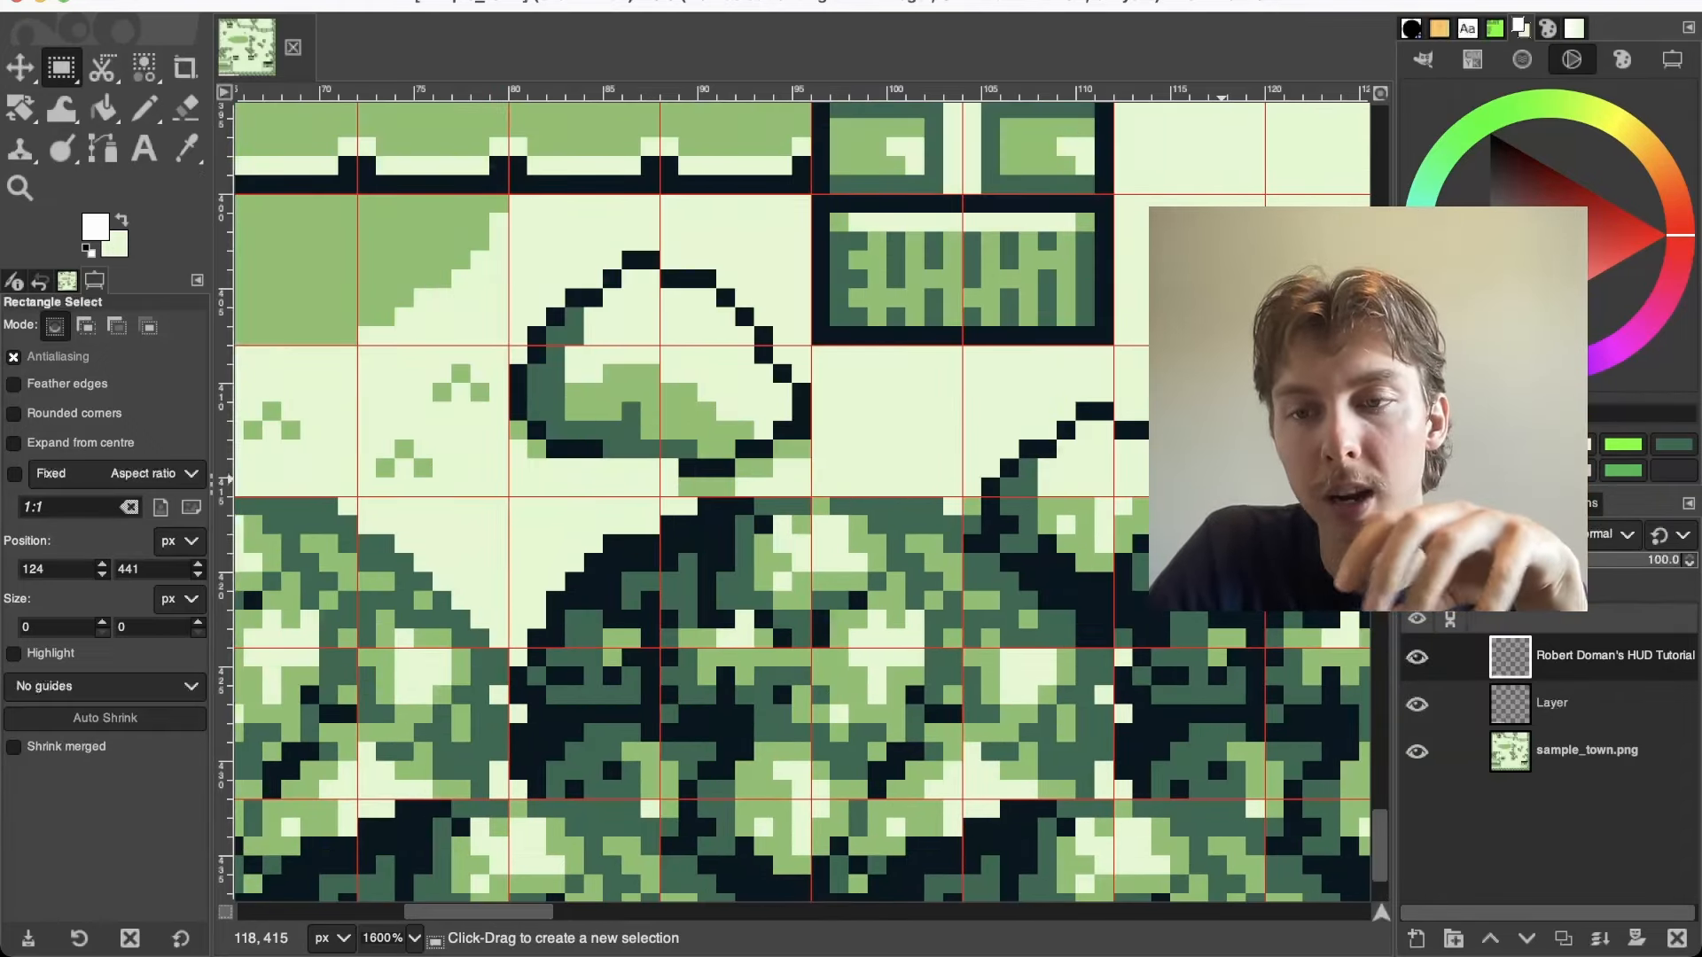
scroll(803, 501, "down", 3)
scroll(802, 501, "right", 3)
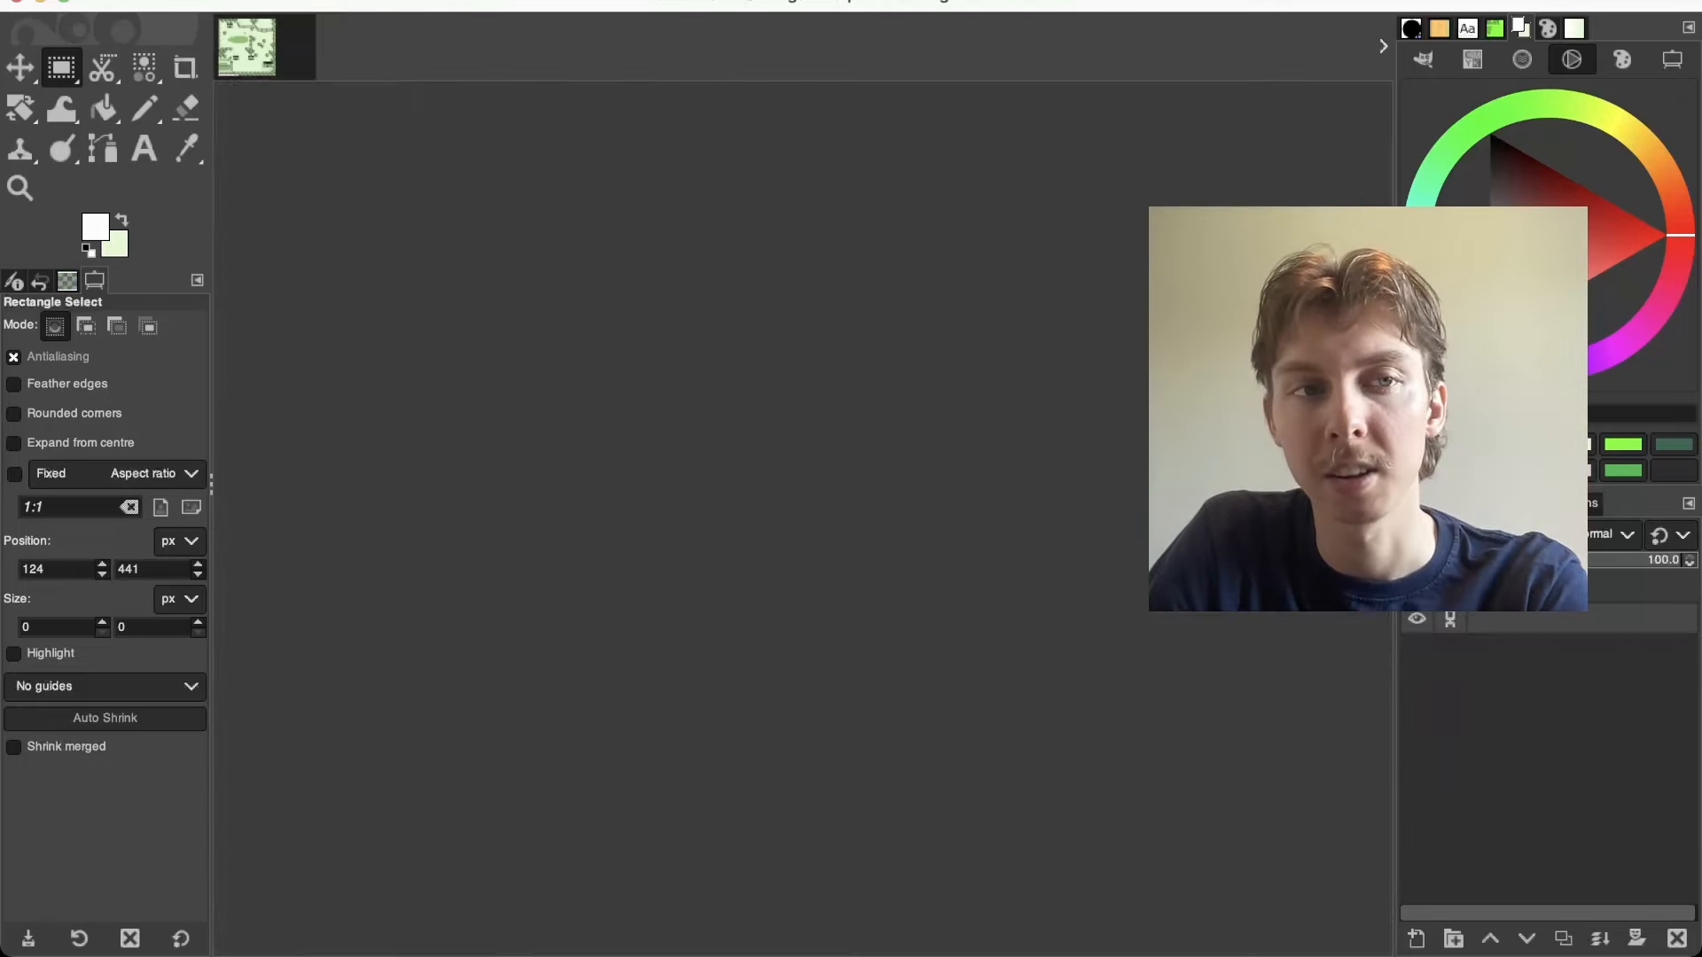
Show the grid over the new blank light-green image
key("shift+equal")
key("shift+equal")
key("shift+equal")
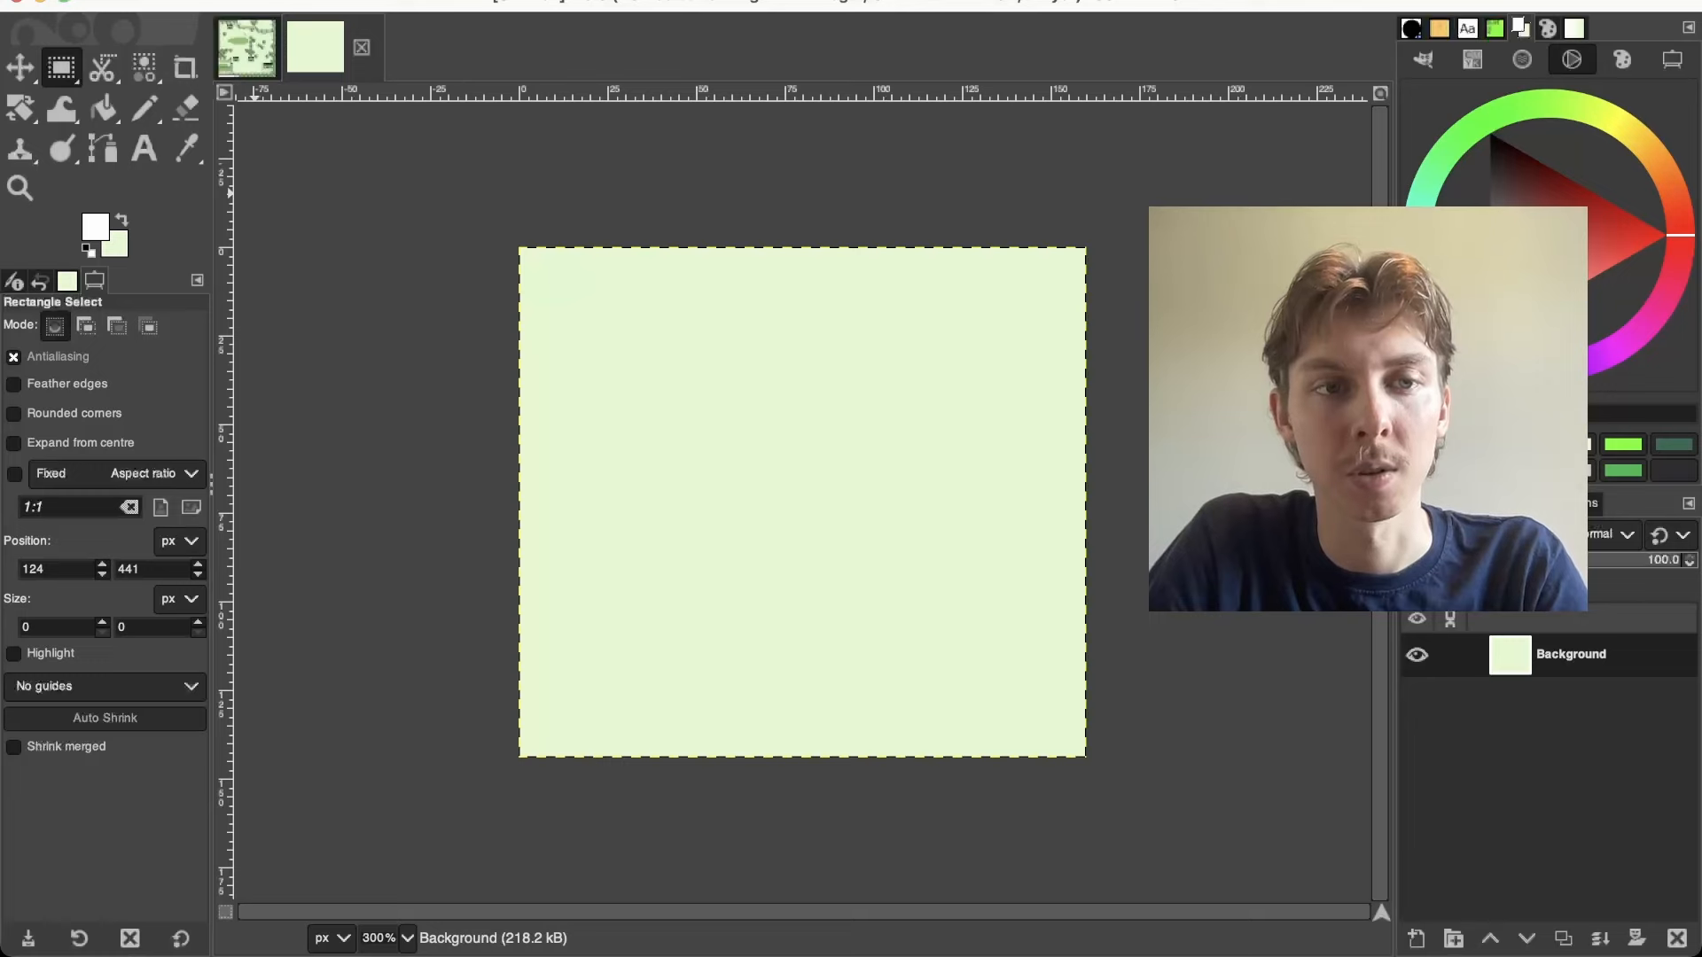
key("ctrl+apostrophe")
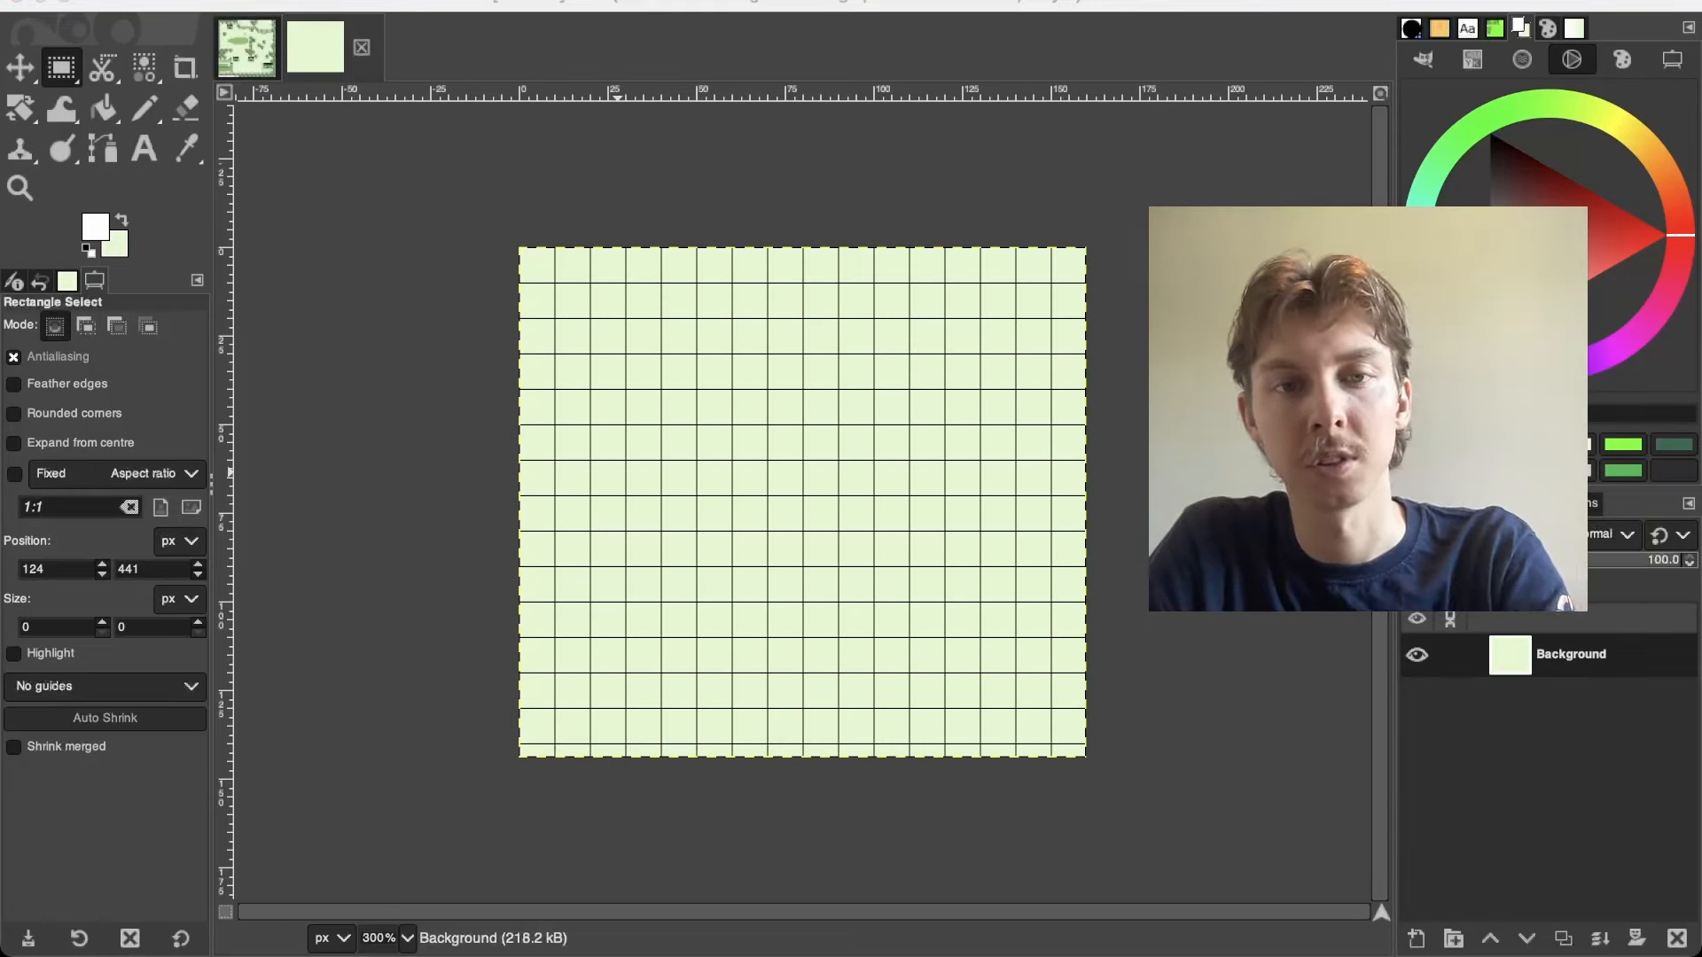
Draw a dark digit 0, 3 px wide and 5 px high, with the Pencil in the first grid cell
key("shift+equal")
key("shift+equal")
key("shift+equal")
scroll(802, 503, "left", 2)
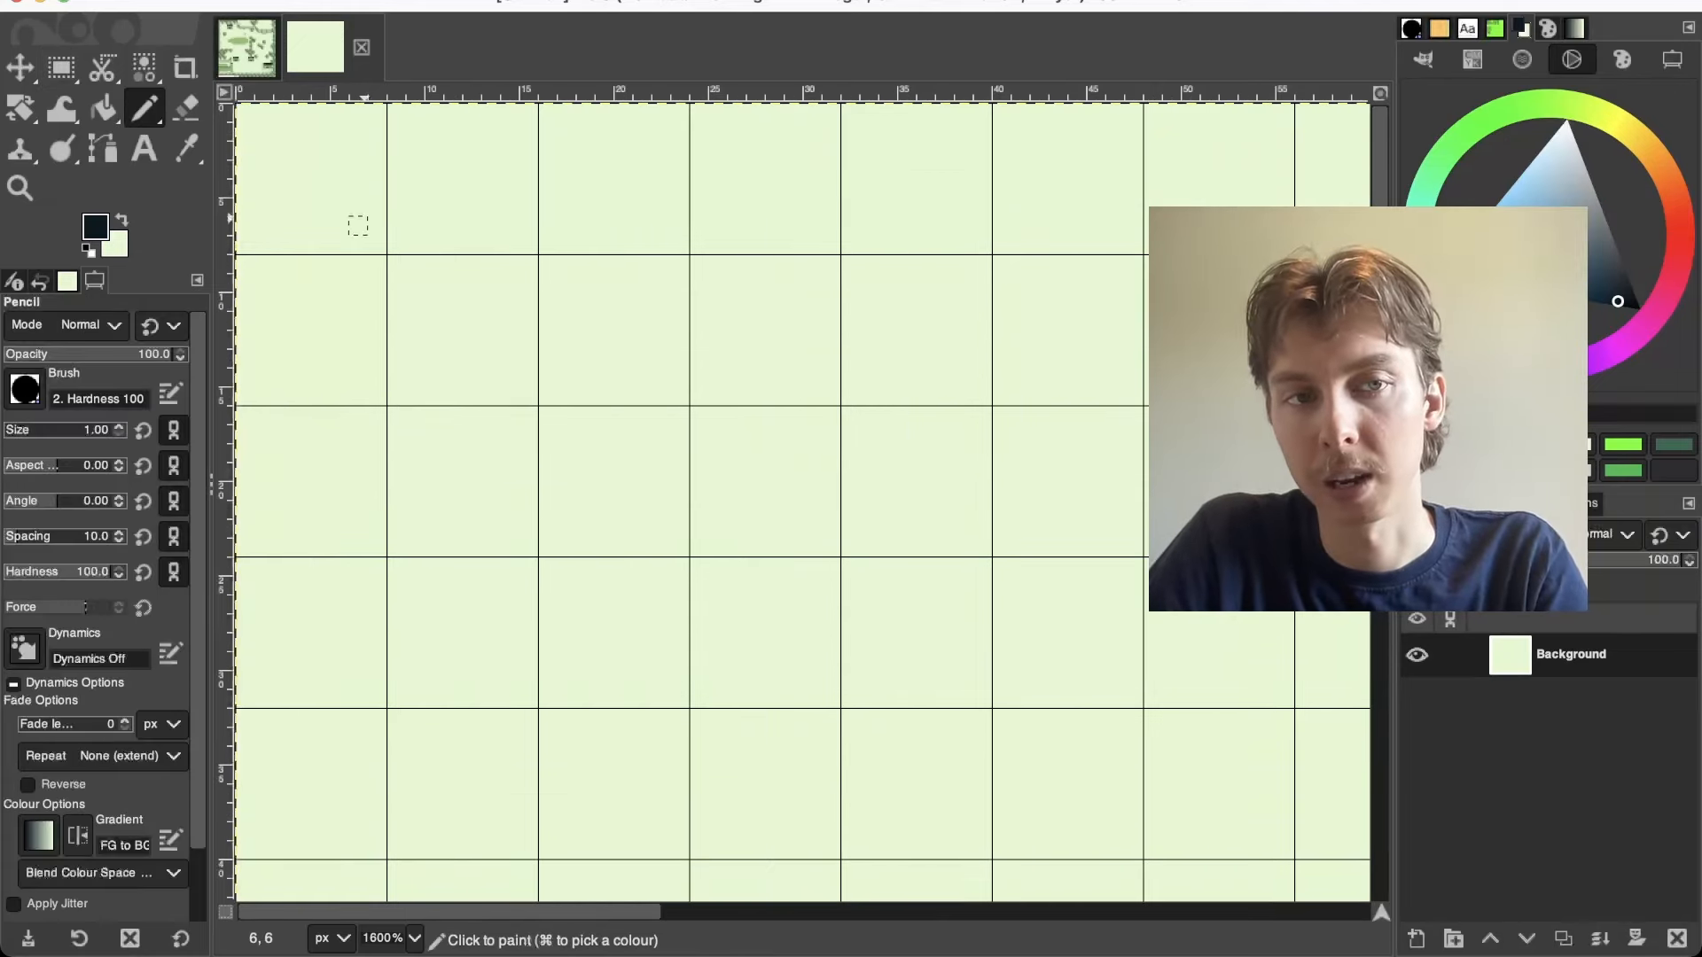
left_click(357, 207)
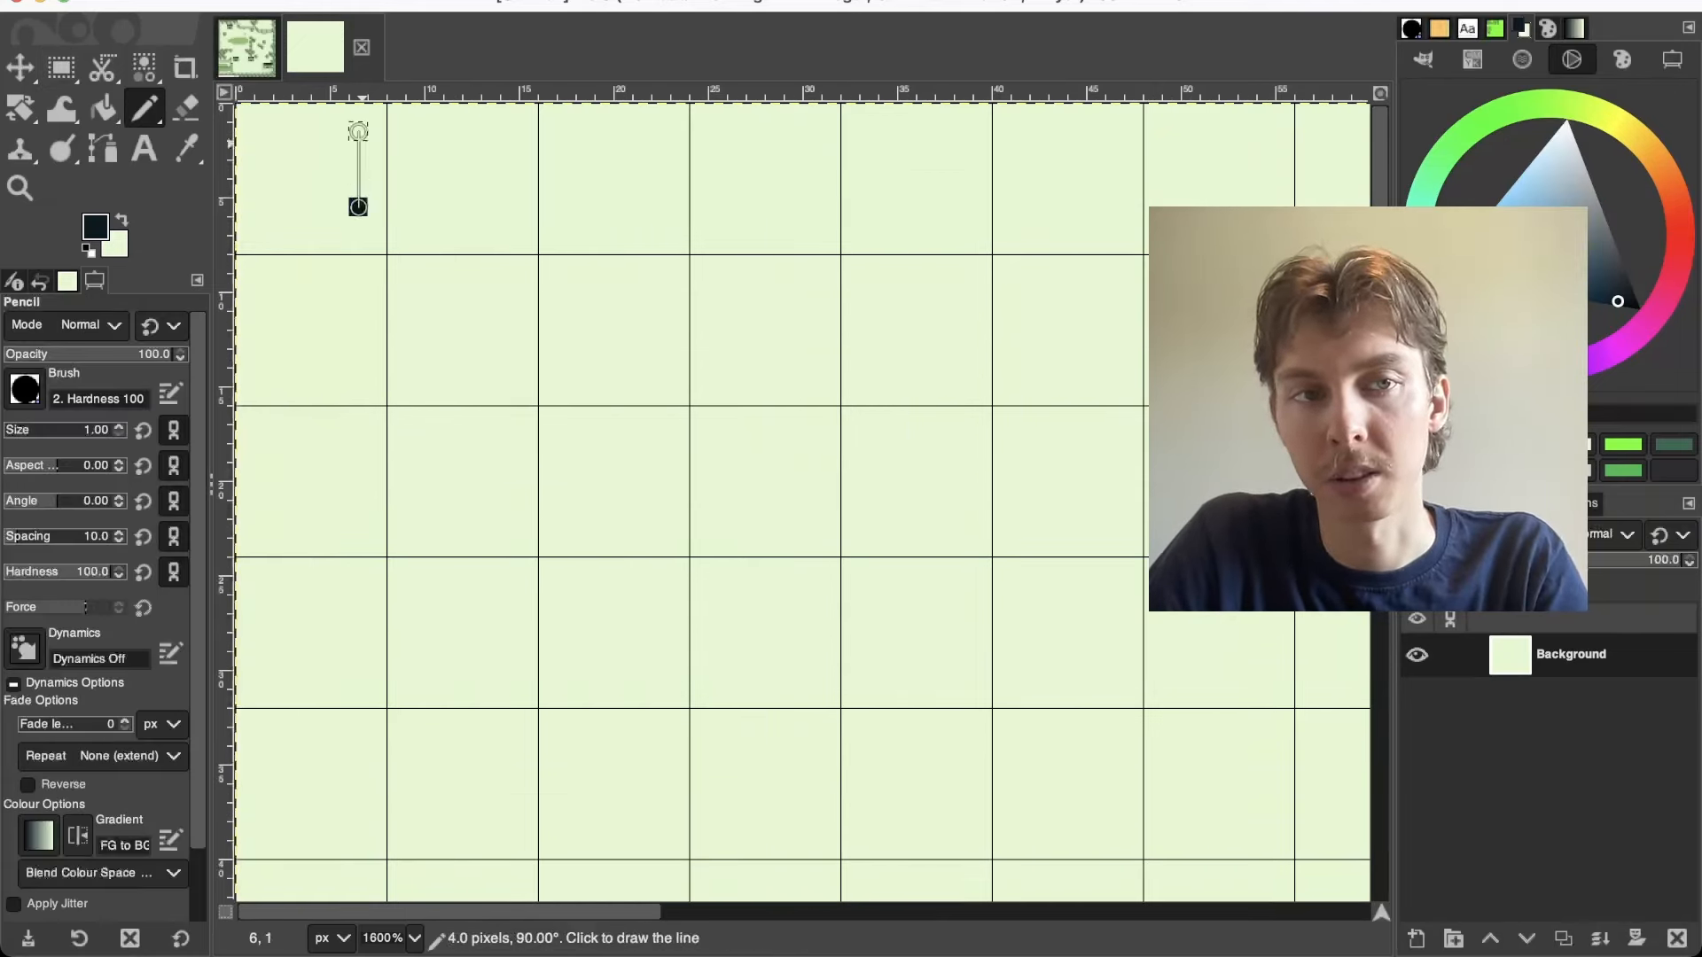
left_click(357, 132, "shift")
left_click(320, 131, "shift")
left_click(320, 206, "shift")
left_click(358, 207, "shift")
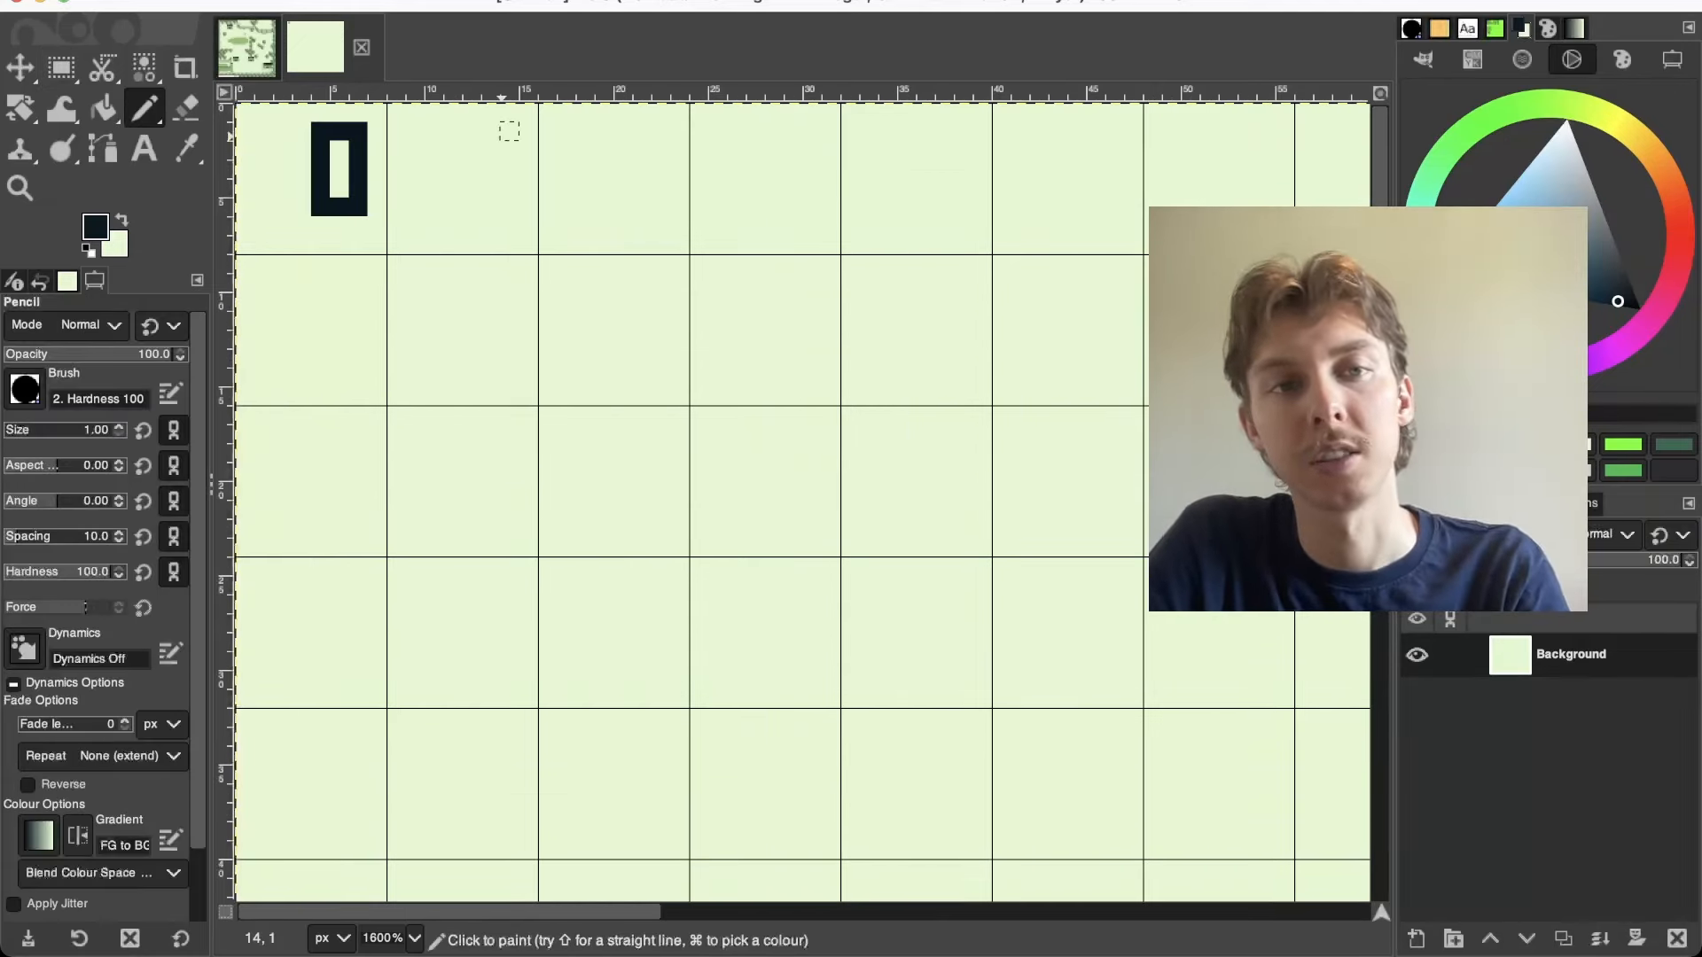
Draw the digit 1 with a foot and flag in the second cell of the grid's first row
left_click(490, 131)
left_click(490, 206, "shift")
left_click(472, 207, "shift")
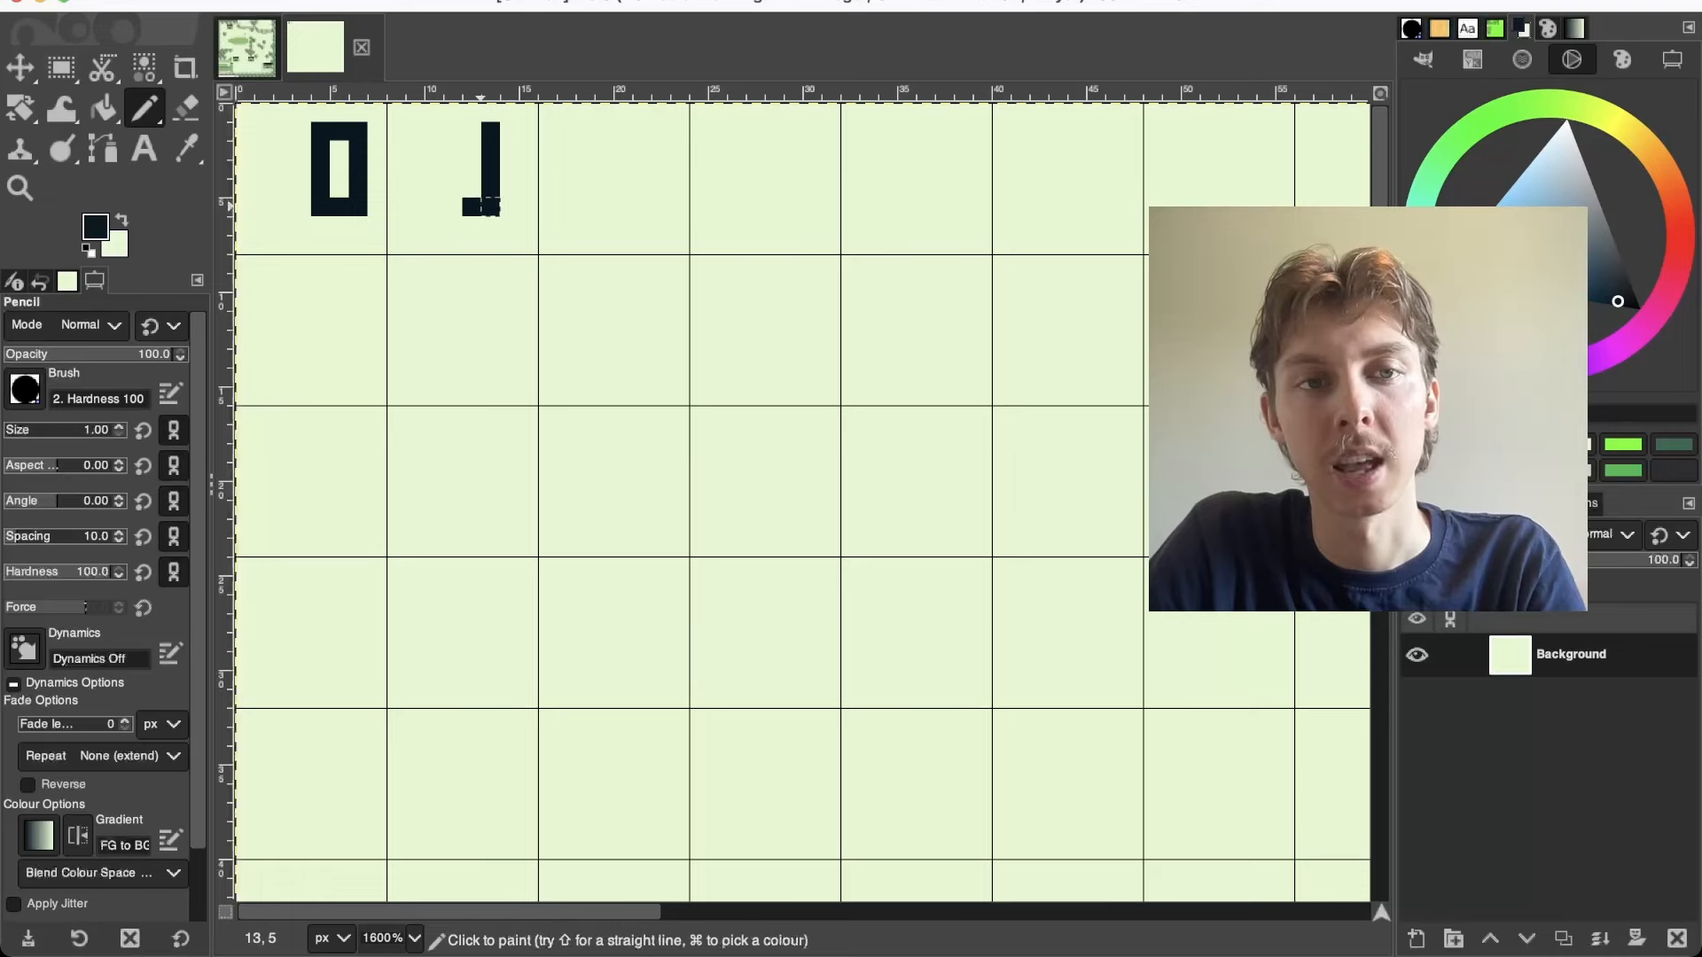
left_click(510, 206, "shift")
left_click(472, 151)
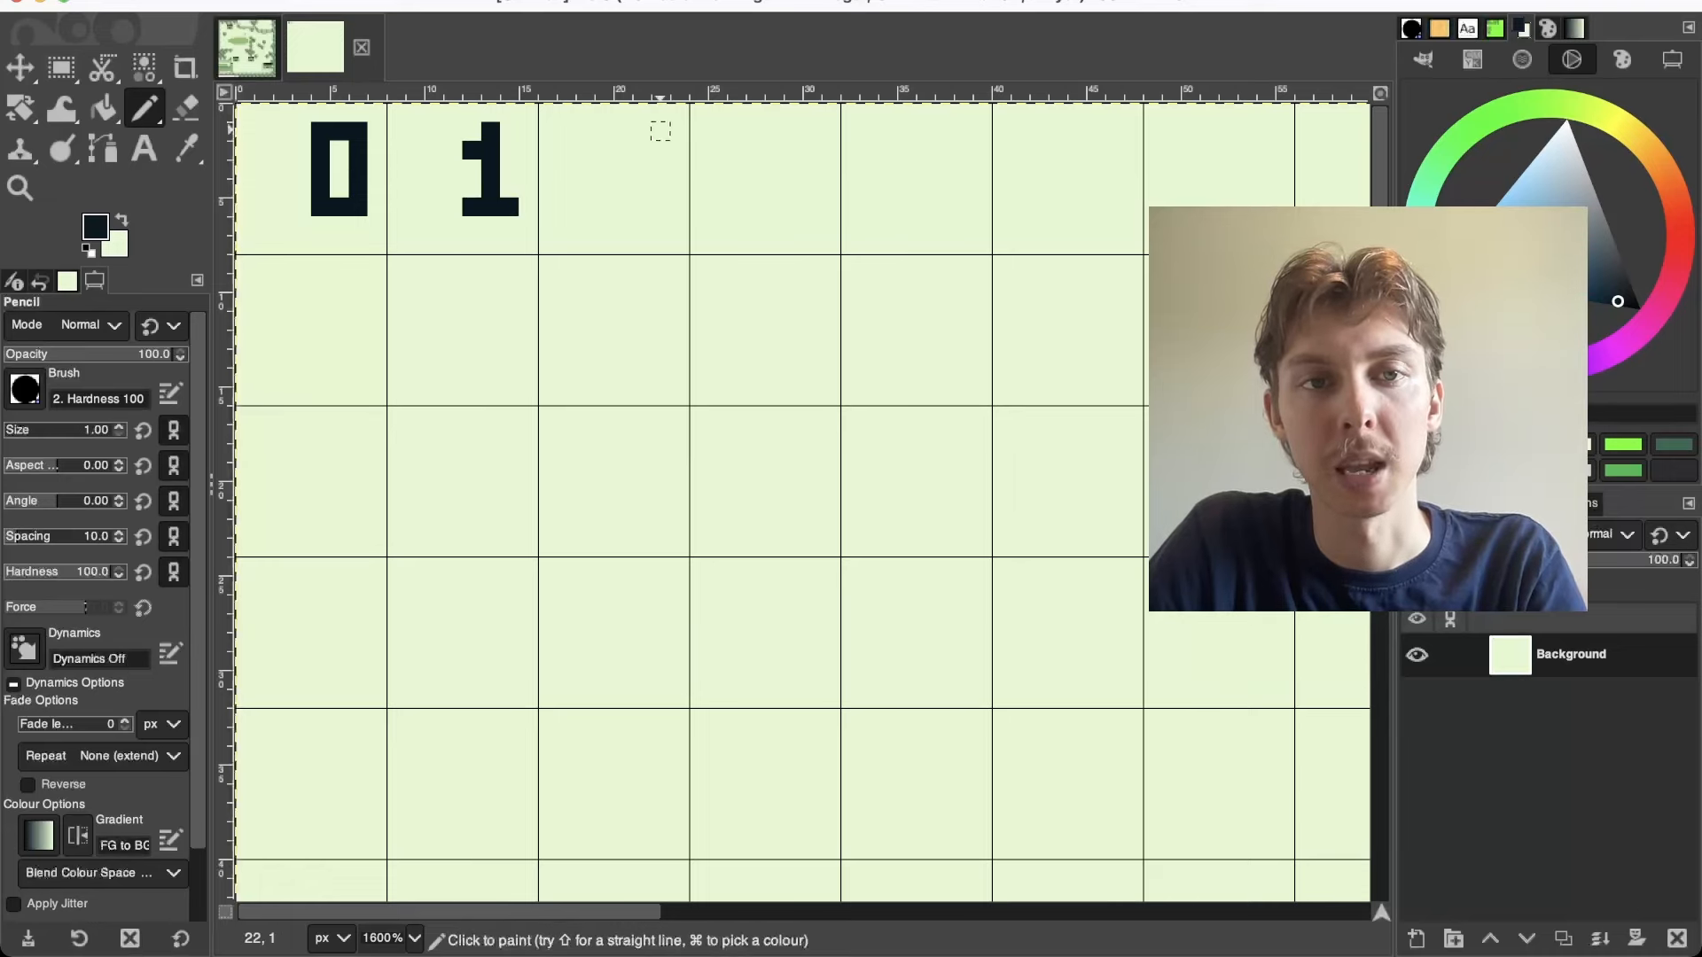
Draw the digits 2 to 5 in the third to sixth cells of the first row
left_click(661, 131)
left_click(623, 131, "shift")
left_click(660, 150)
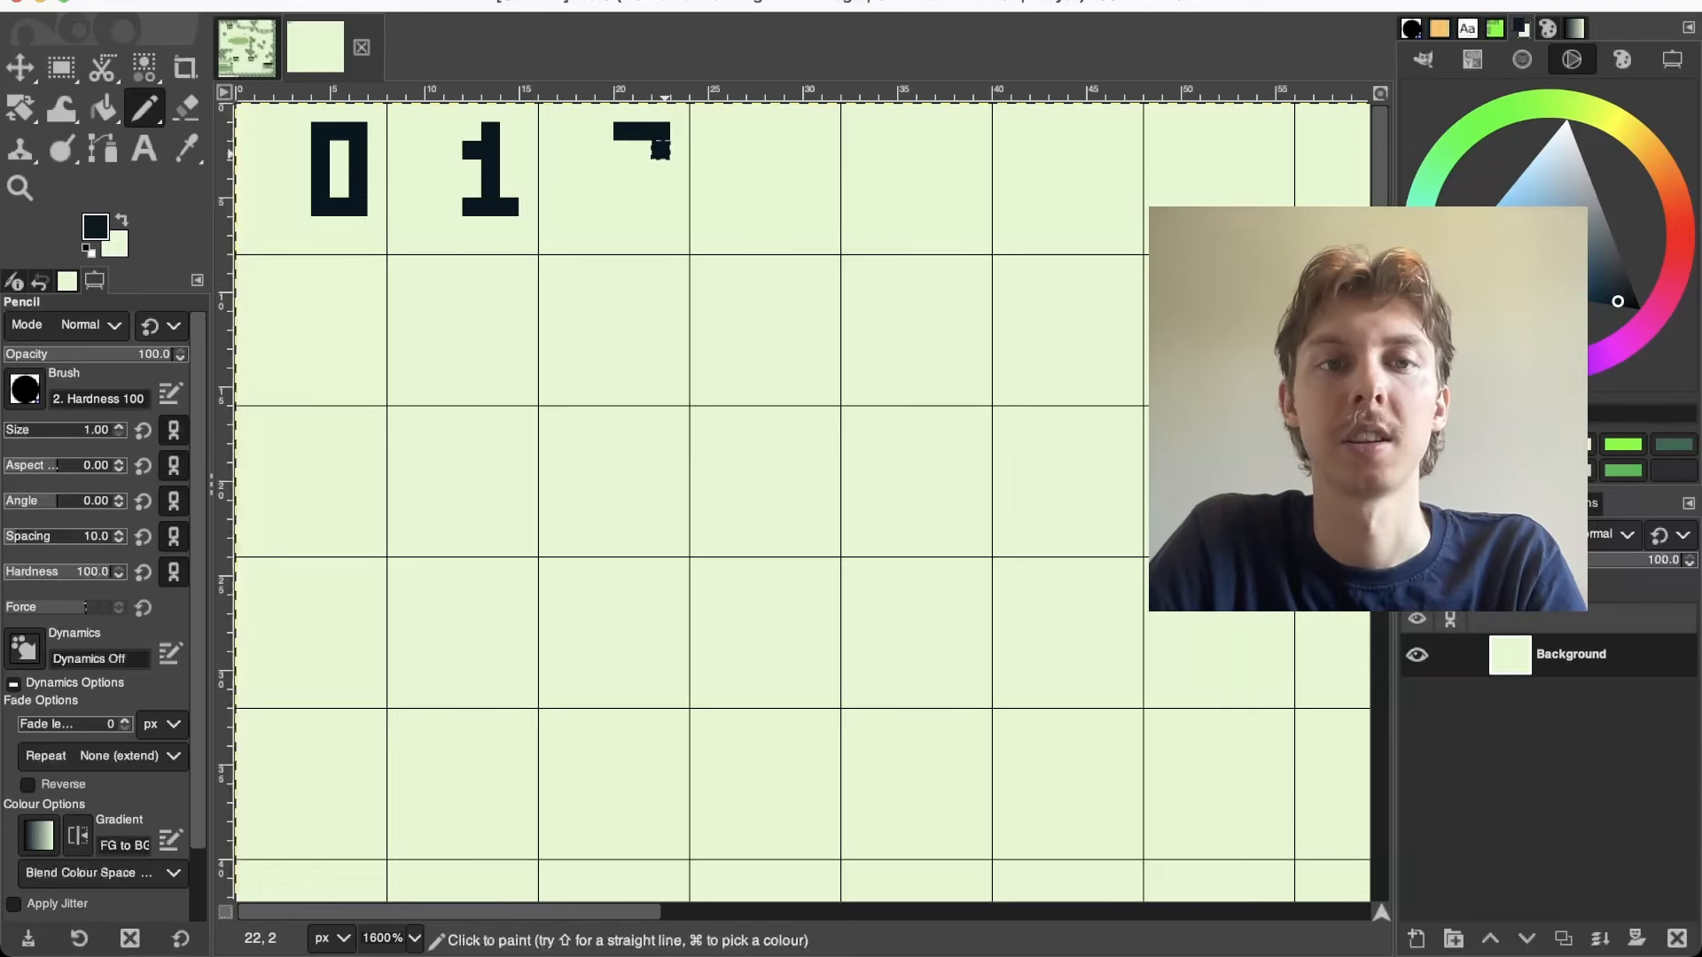
left_click(661, 169)
left_click(642, 170)
left_click(623, 169)
left_click(623, 207, "shift")
Draw the digit 6 in the seventh cell of the first row using straight Pencil lines
left_click(1266, 131)
left_click(1229, 132, "shift")
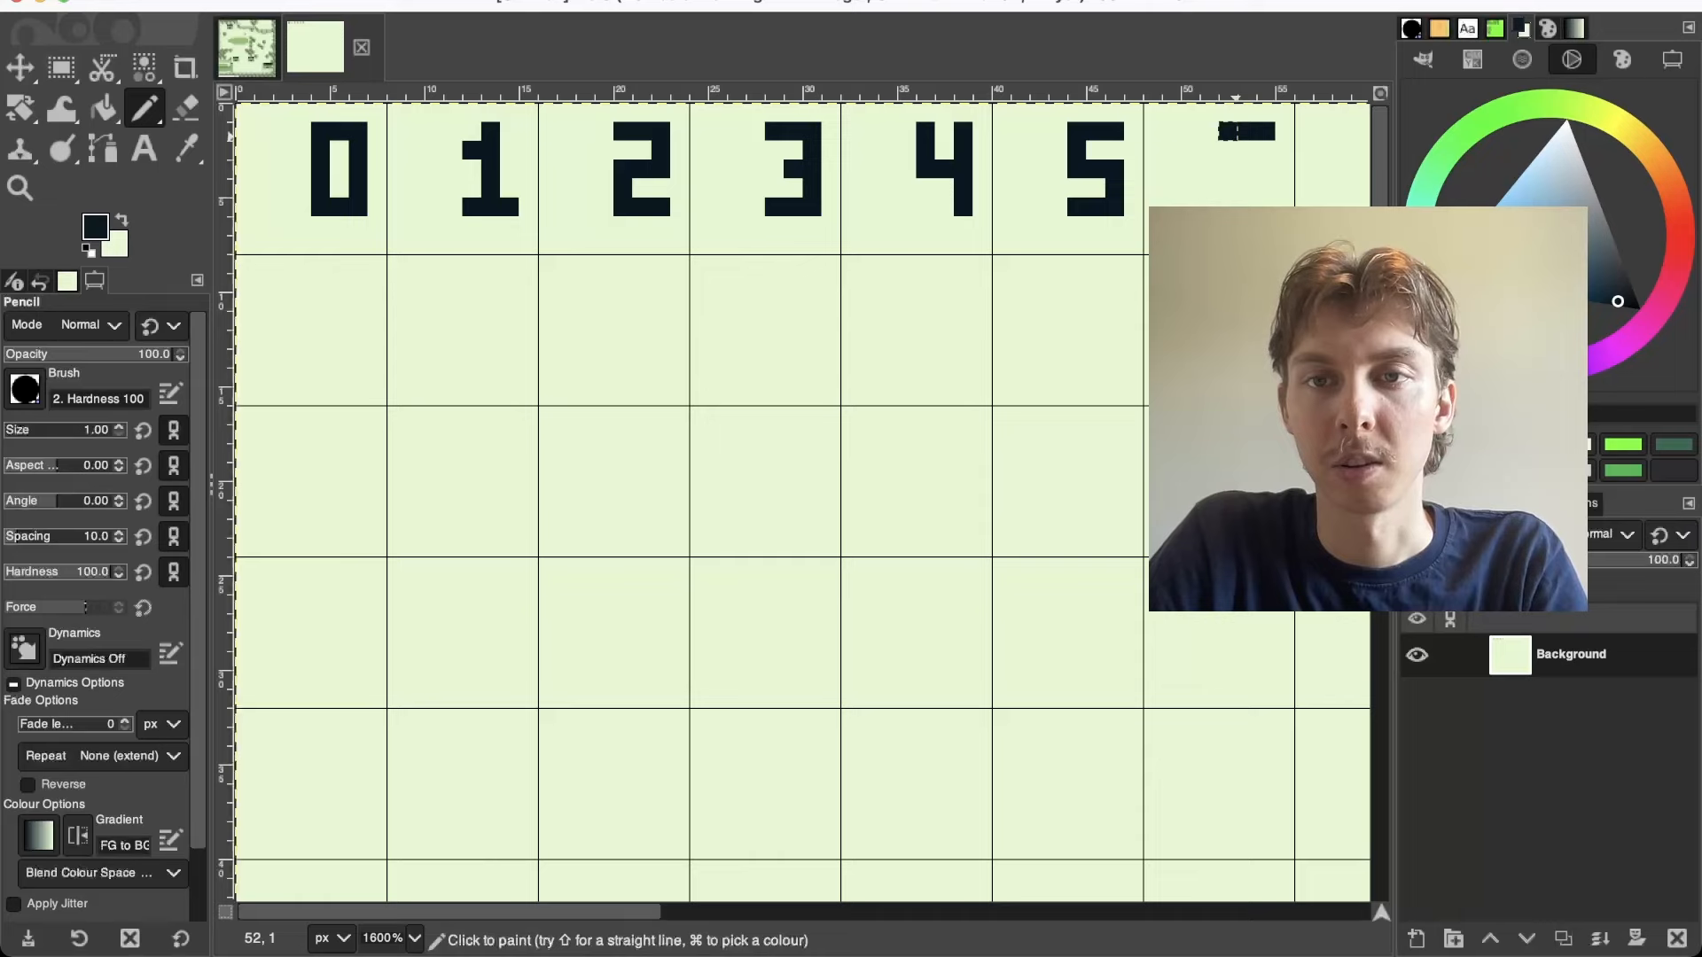
left_click(1228, 188, "shift")
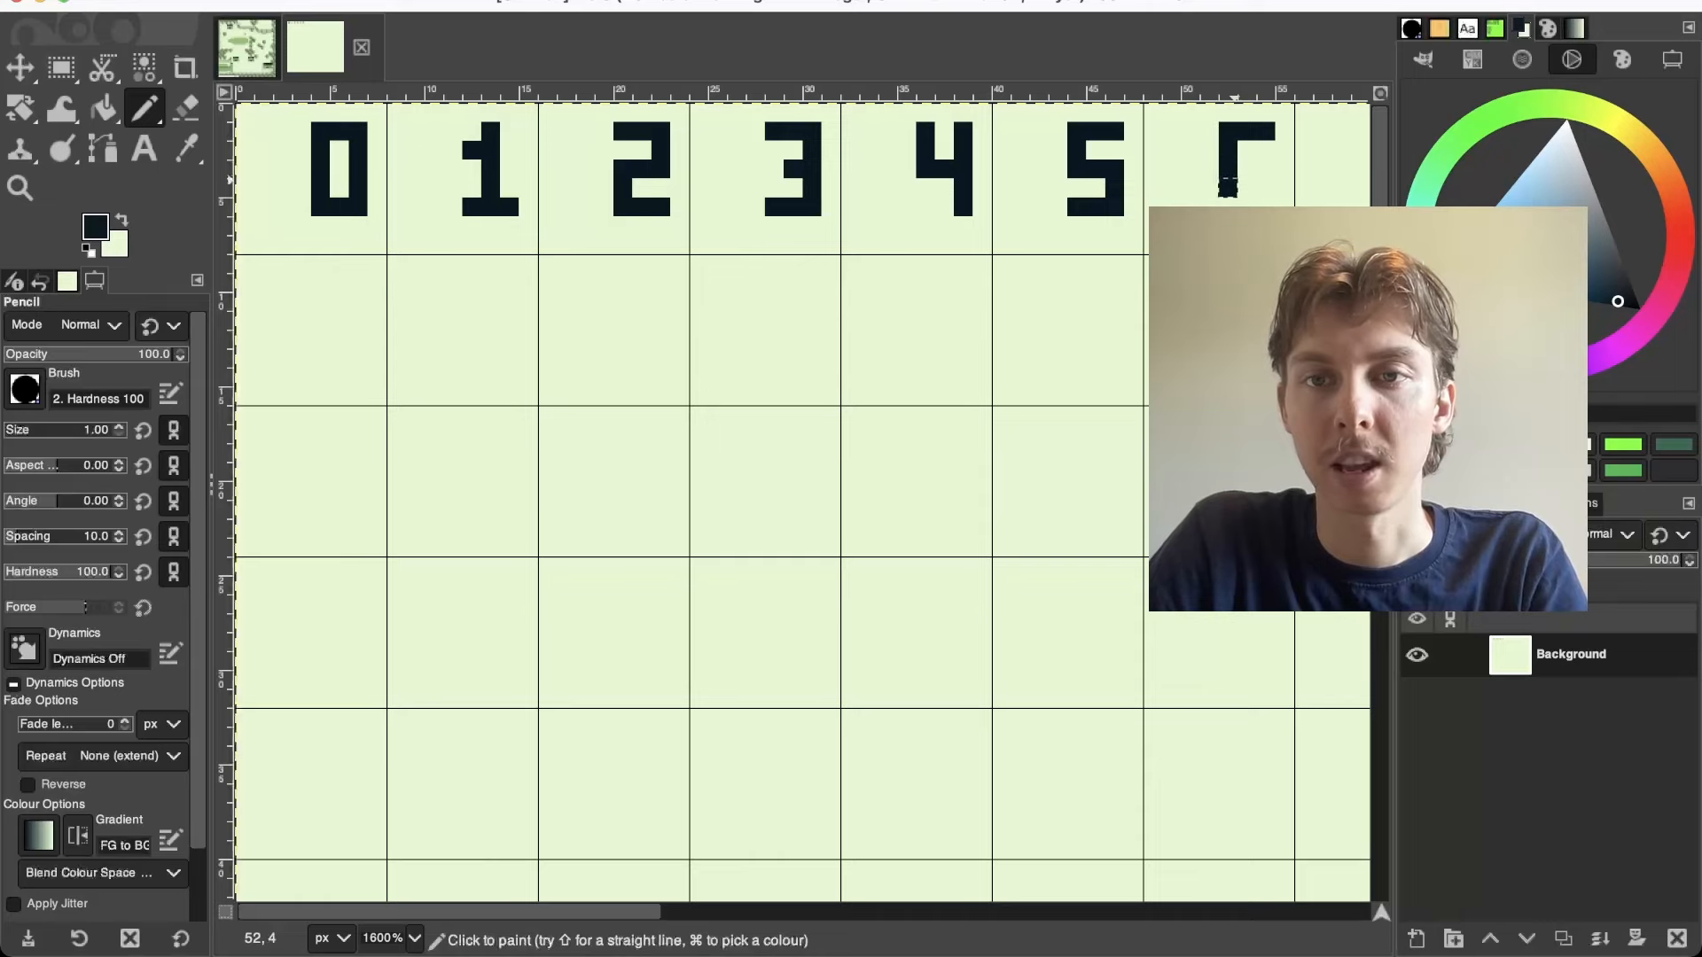
left_click(1228, 207, "shift")
left_click(1266, 206, "shift")
left_click(1266, 188, "shift")
left_click(1266, 169, "shift")
left_click(1247, 169, "shift")
Draw the digits 7 and 8 in the eighth and ninth cells of the first row
scroll(1246, 168, "right", 10)
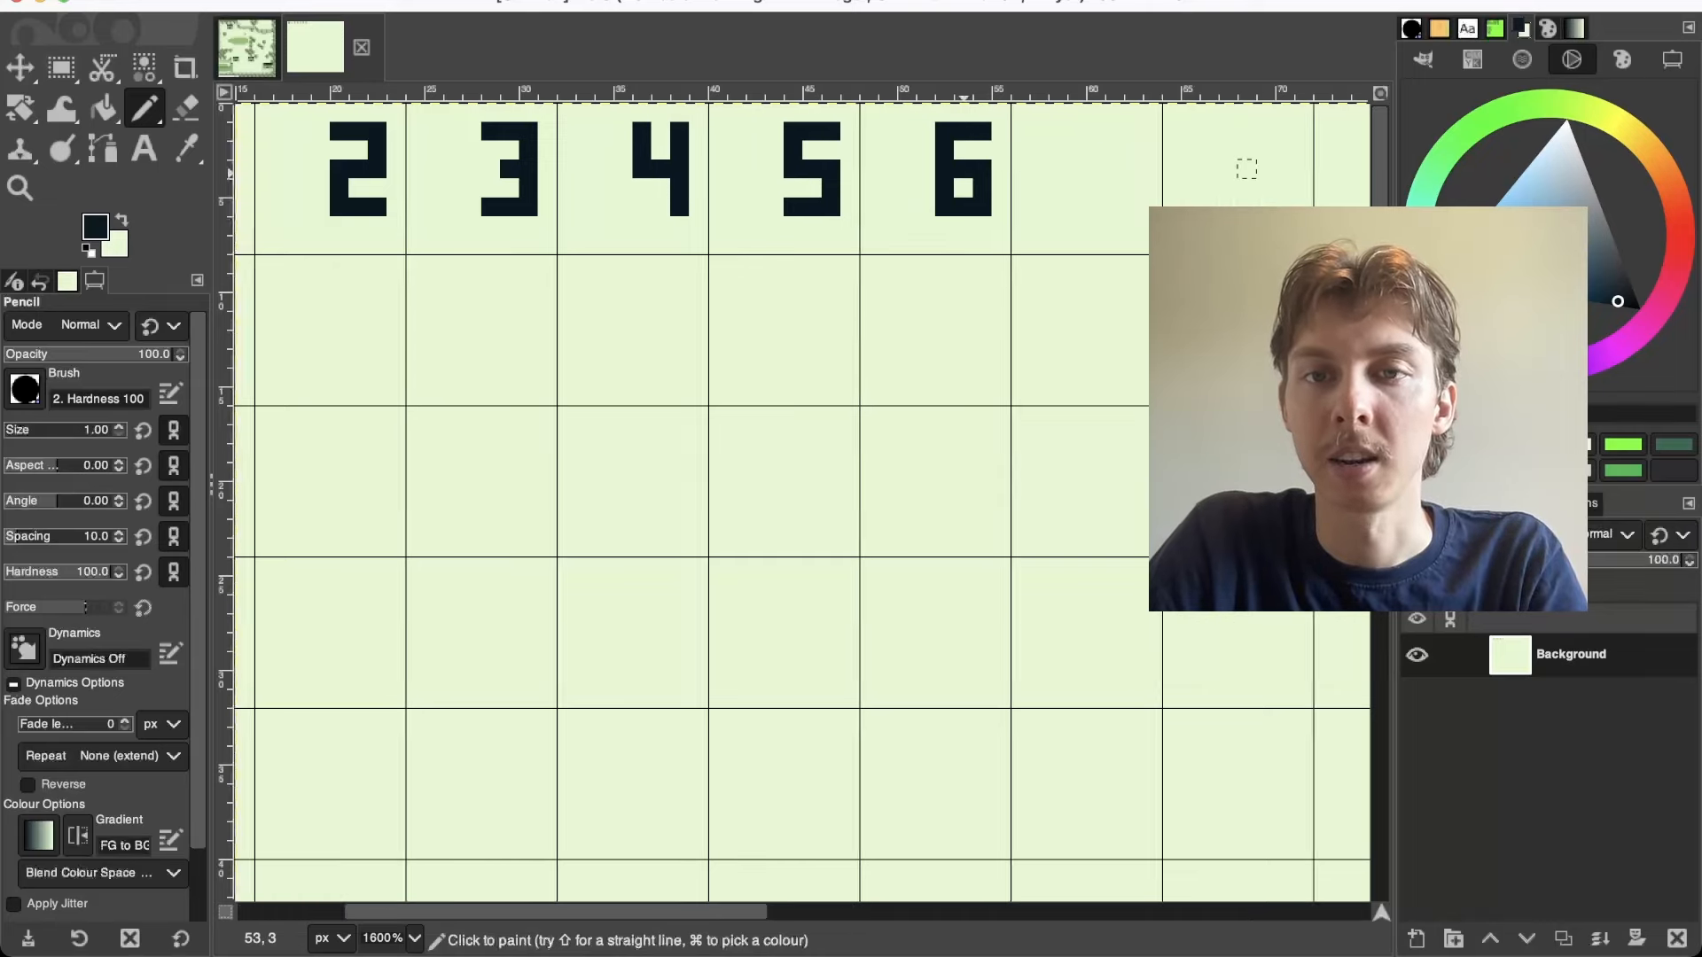
left_click(850, 131)
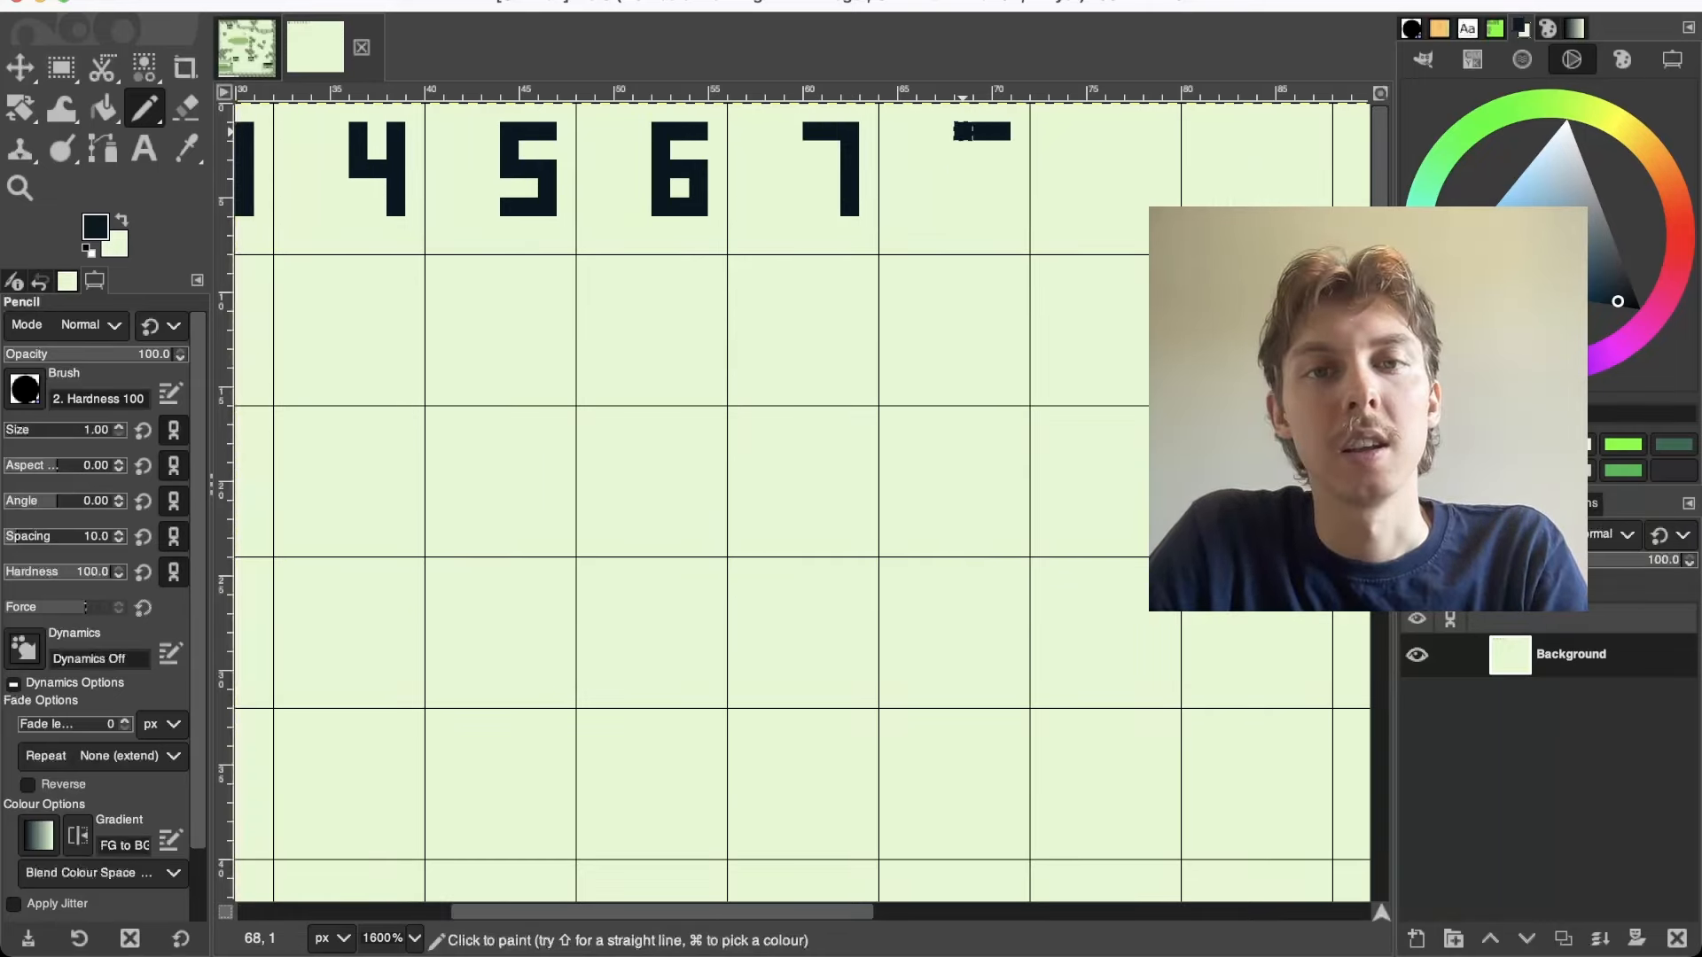
left_click(963, 207, "shift")
left_click(1002, 206, "shift")
left_click(1002, 151, "shift")
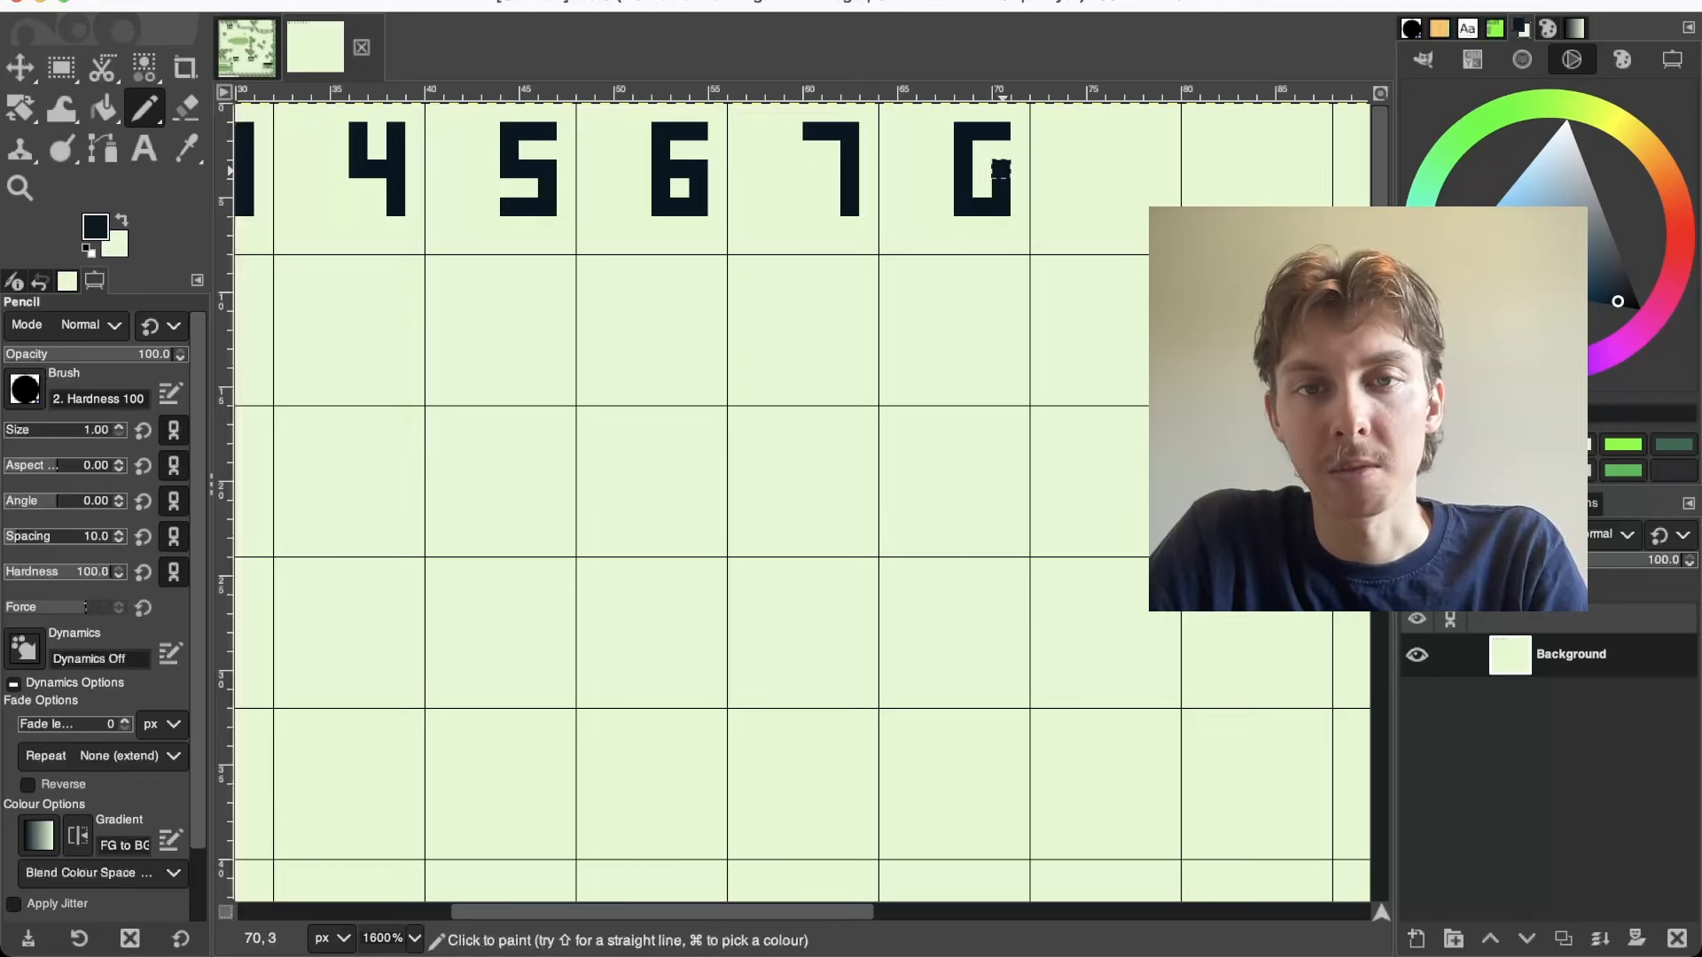
left_click(982, 169)
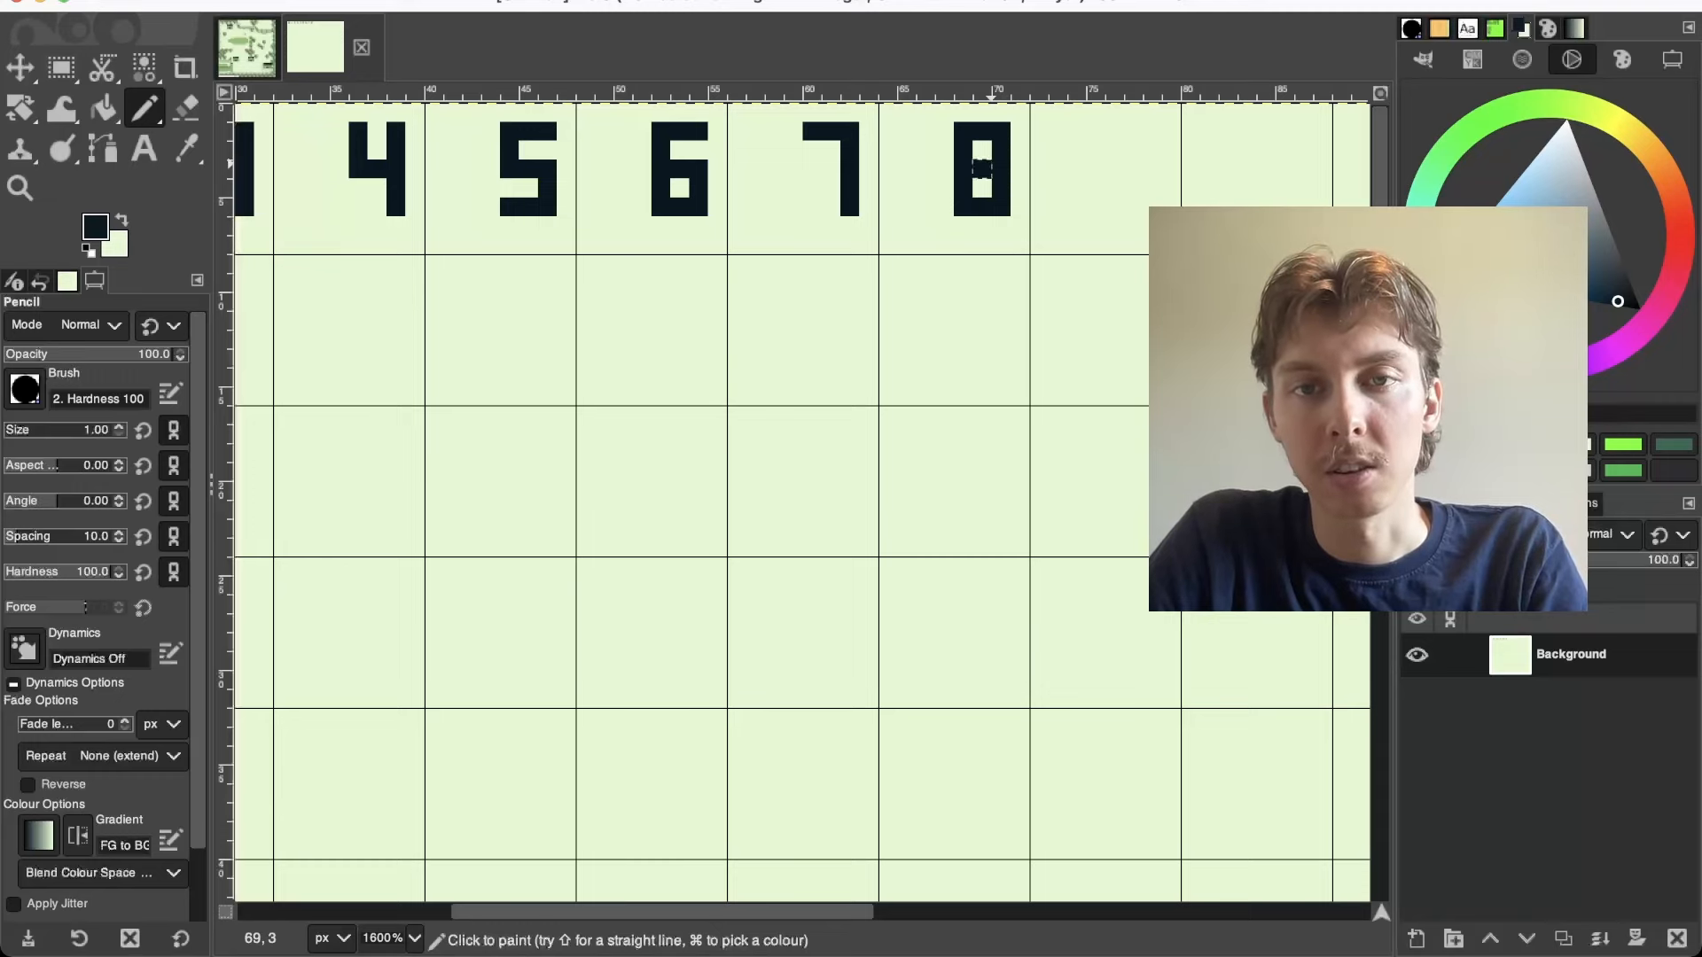
Draw the digit 9 in the tenth cell, clearing its surplus pixels with the sampled light-green background colour
left_click(1151, 131)
mouse_move(1145, 134)
left_mouse_down()
mouse_move(1115, 169)
mouse_move(1152, 157)
mouse_move(1150, 200)
left_mouse_up()
left_click(1132, 203, "super")
left_click(1134, 152)
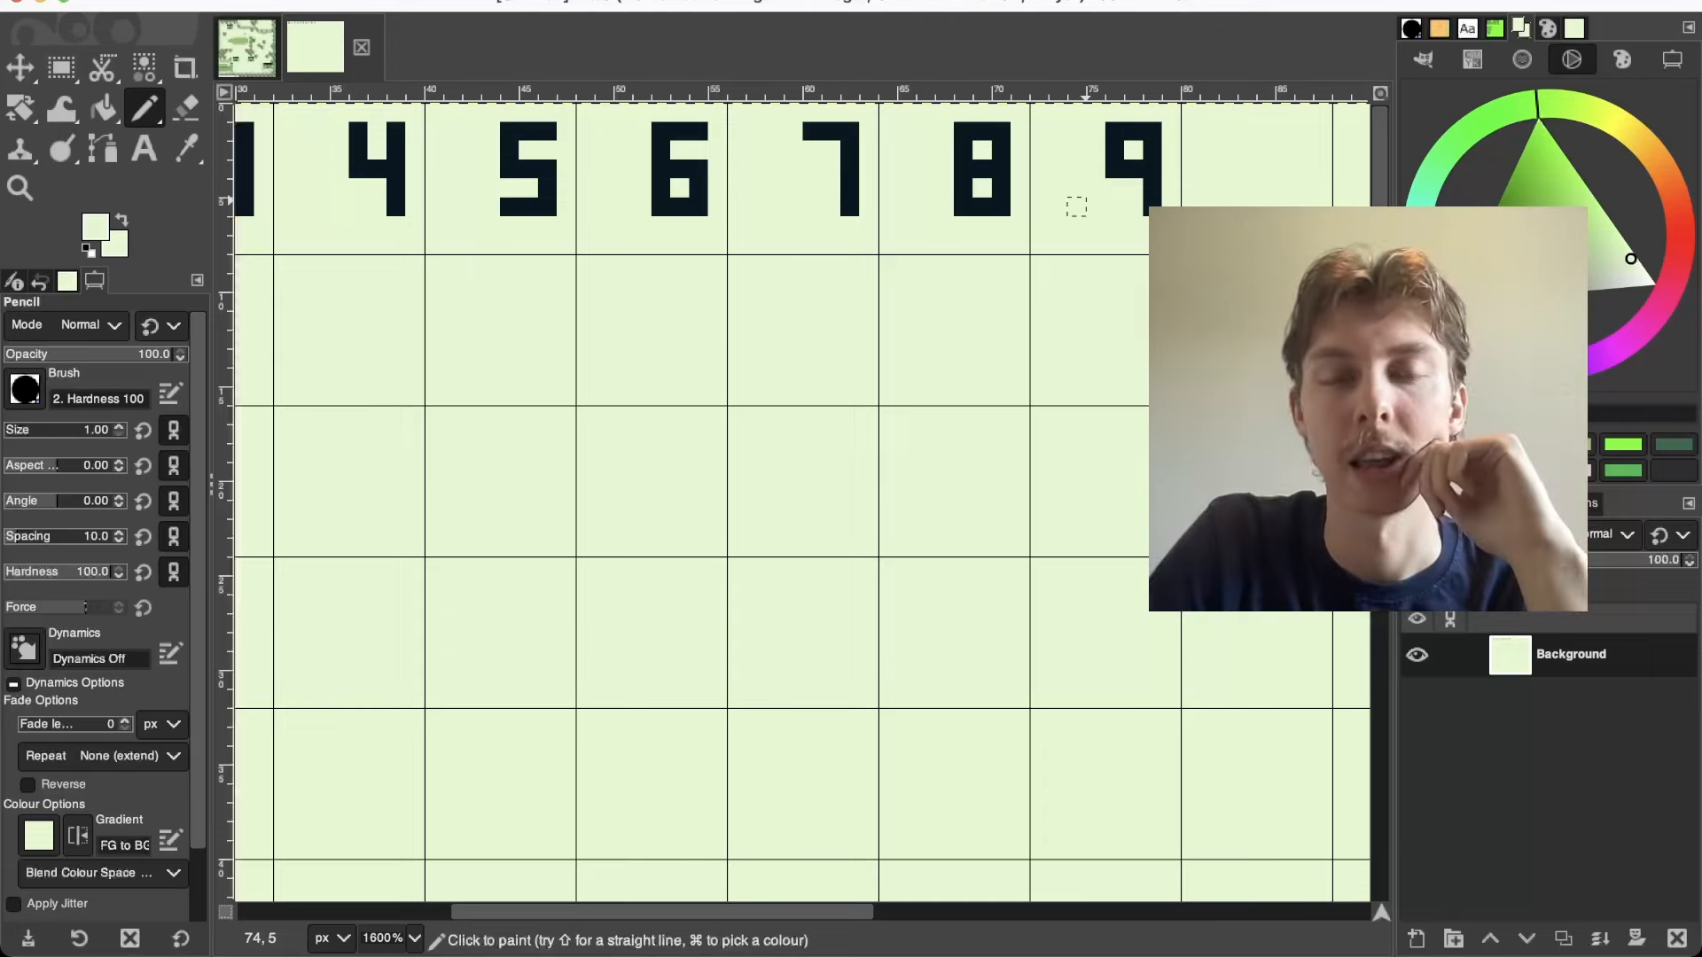
Export the digit sheet as SwitchingNumbers.png to the project's assets/backgrounds folder and switch to GB Studio
scroll(1076, 206, "down", 2, "ctrl")
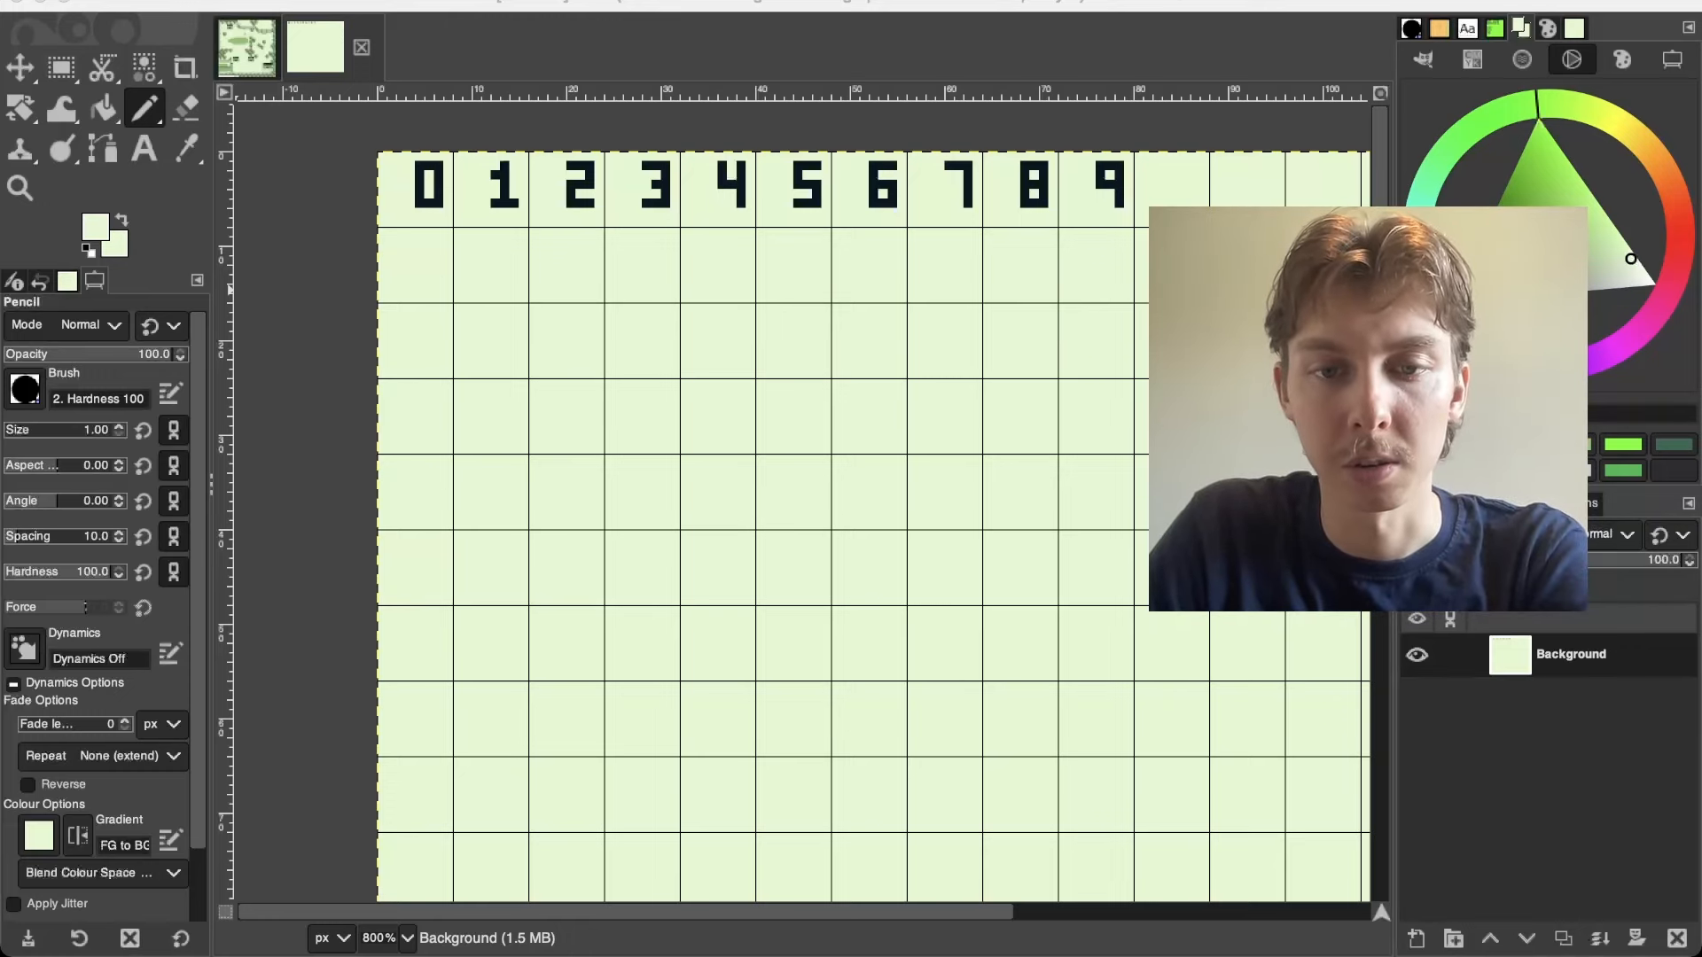
key("super+e")
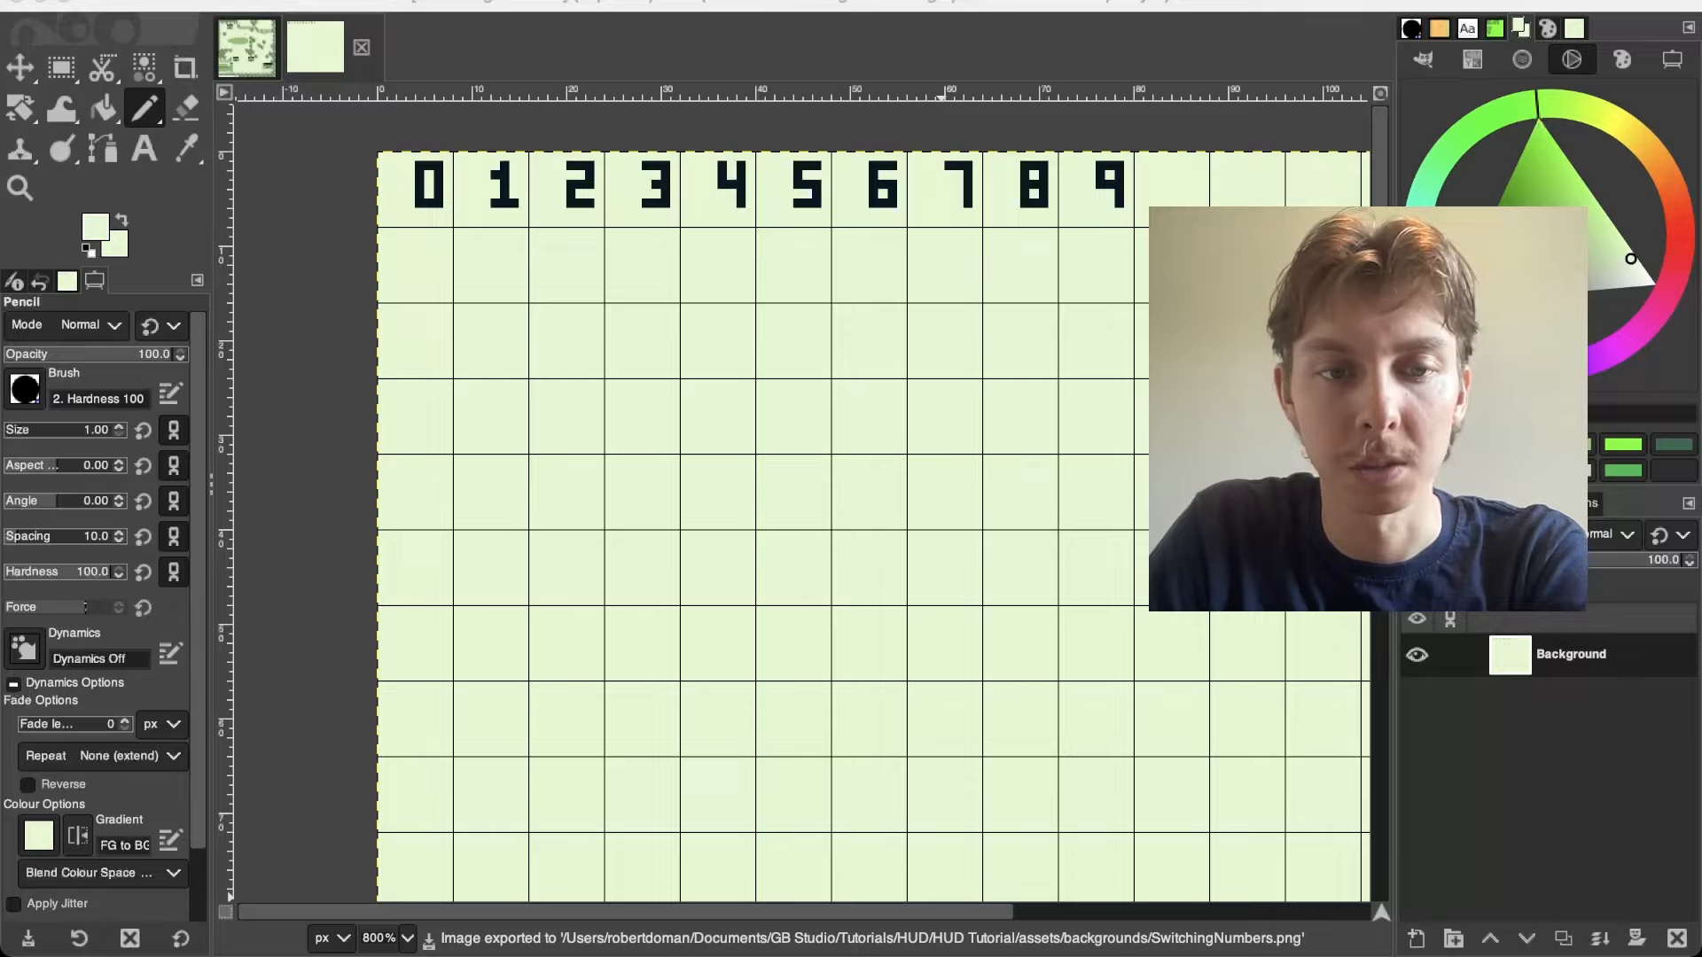
key("super+Tab")
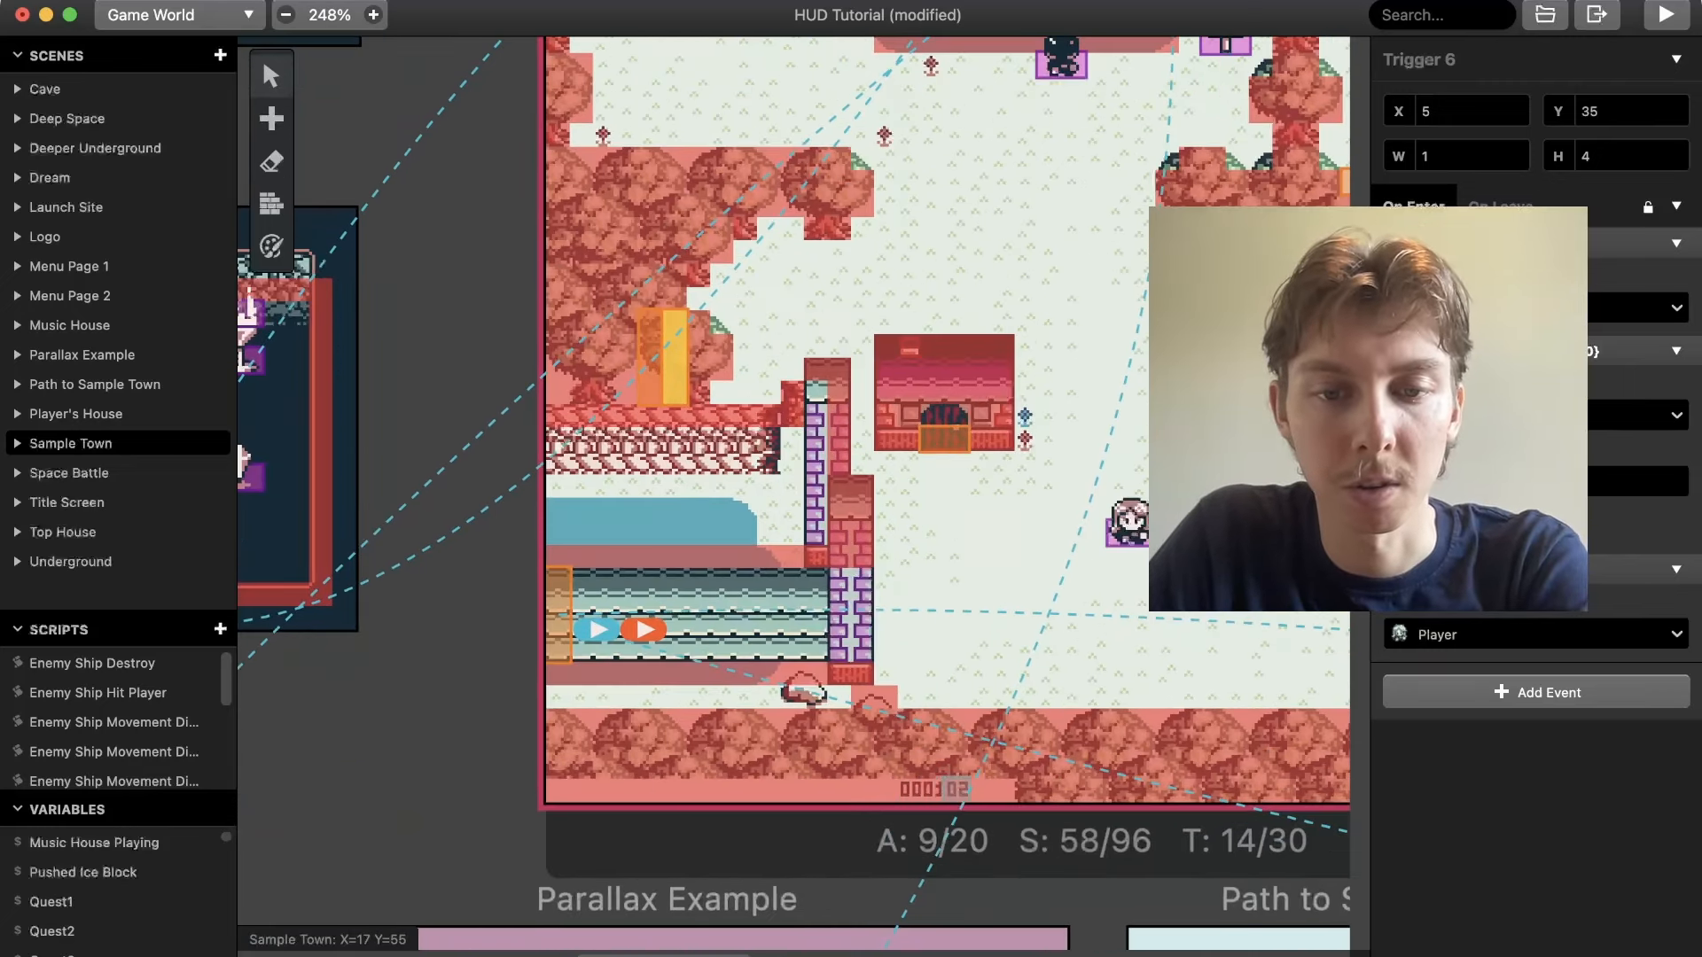
Select the Sample Town scene and add a GBVM Script event to its On Init script, before the automatic fade-in
scroll(955, 788, "down", 1)
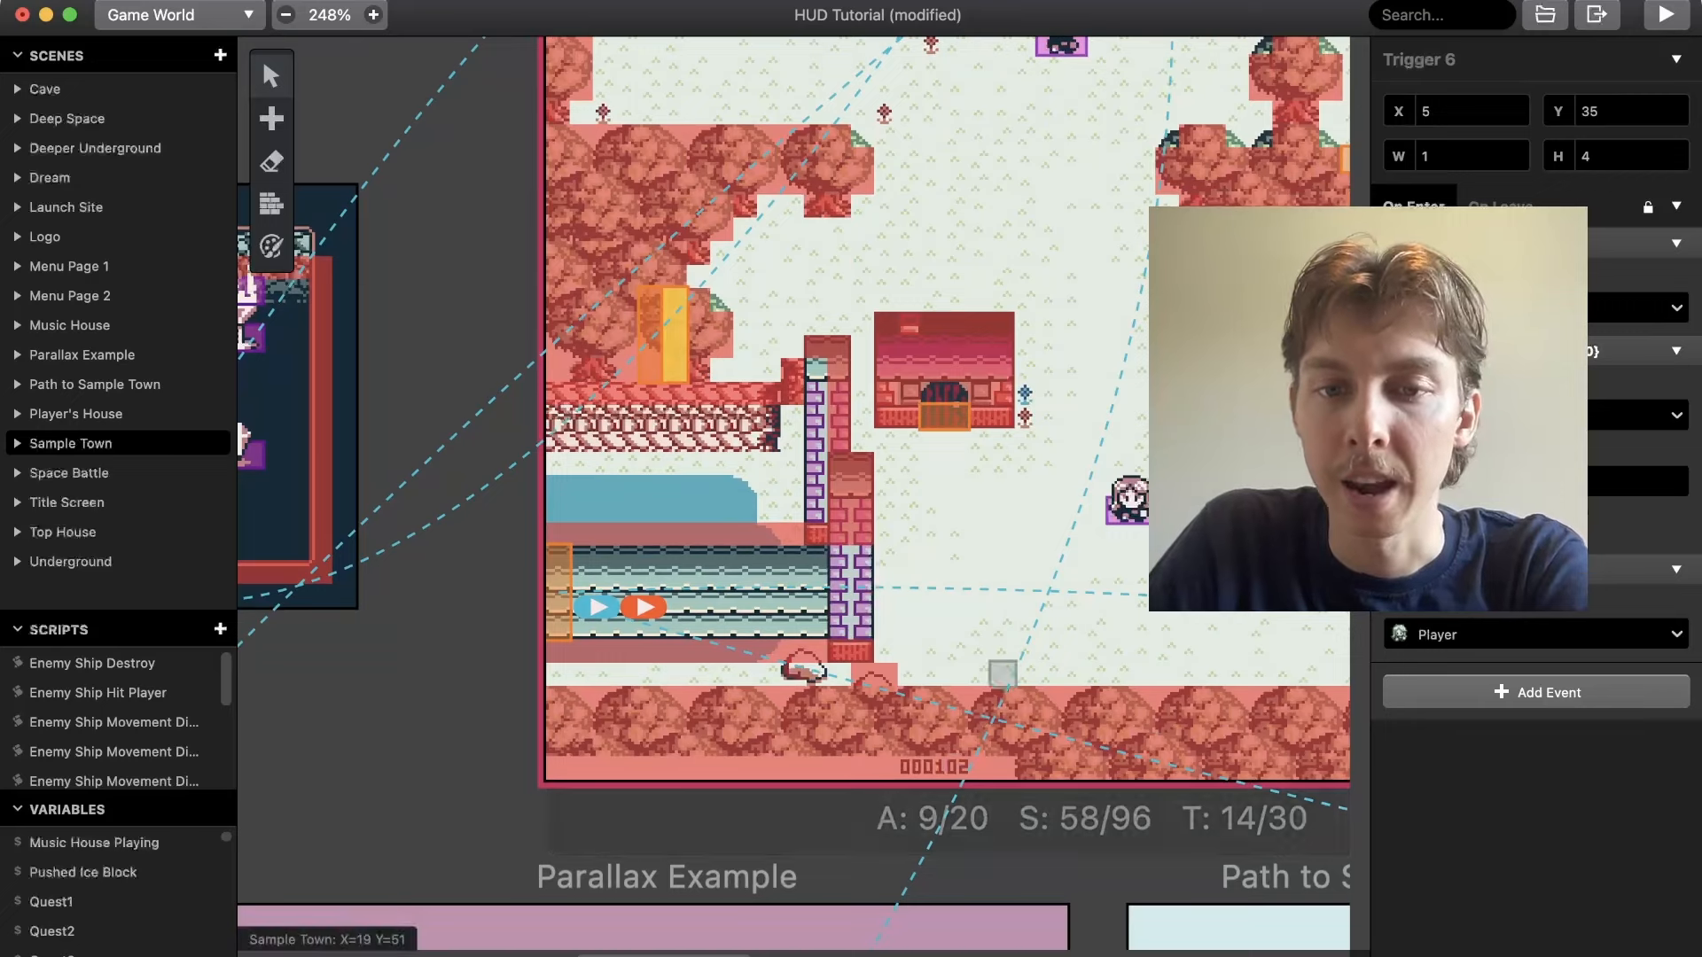
left_click(1003, 675)
scroll(1524, 532, "down", 5)
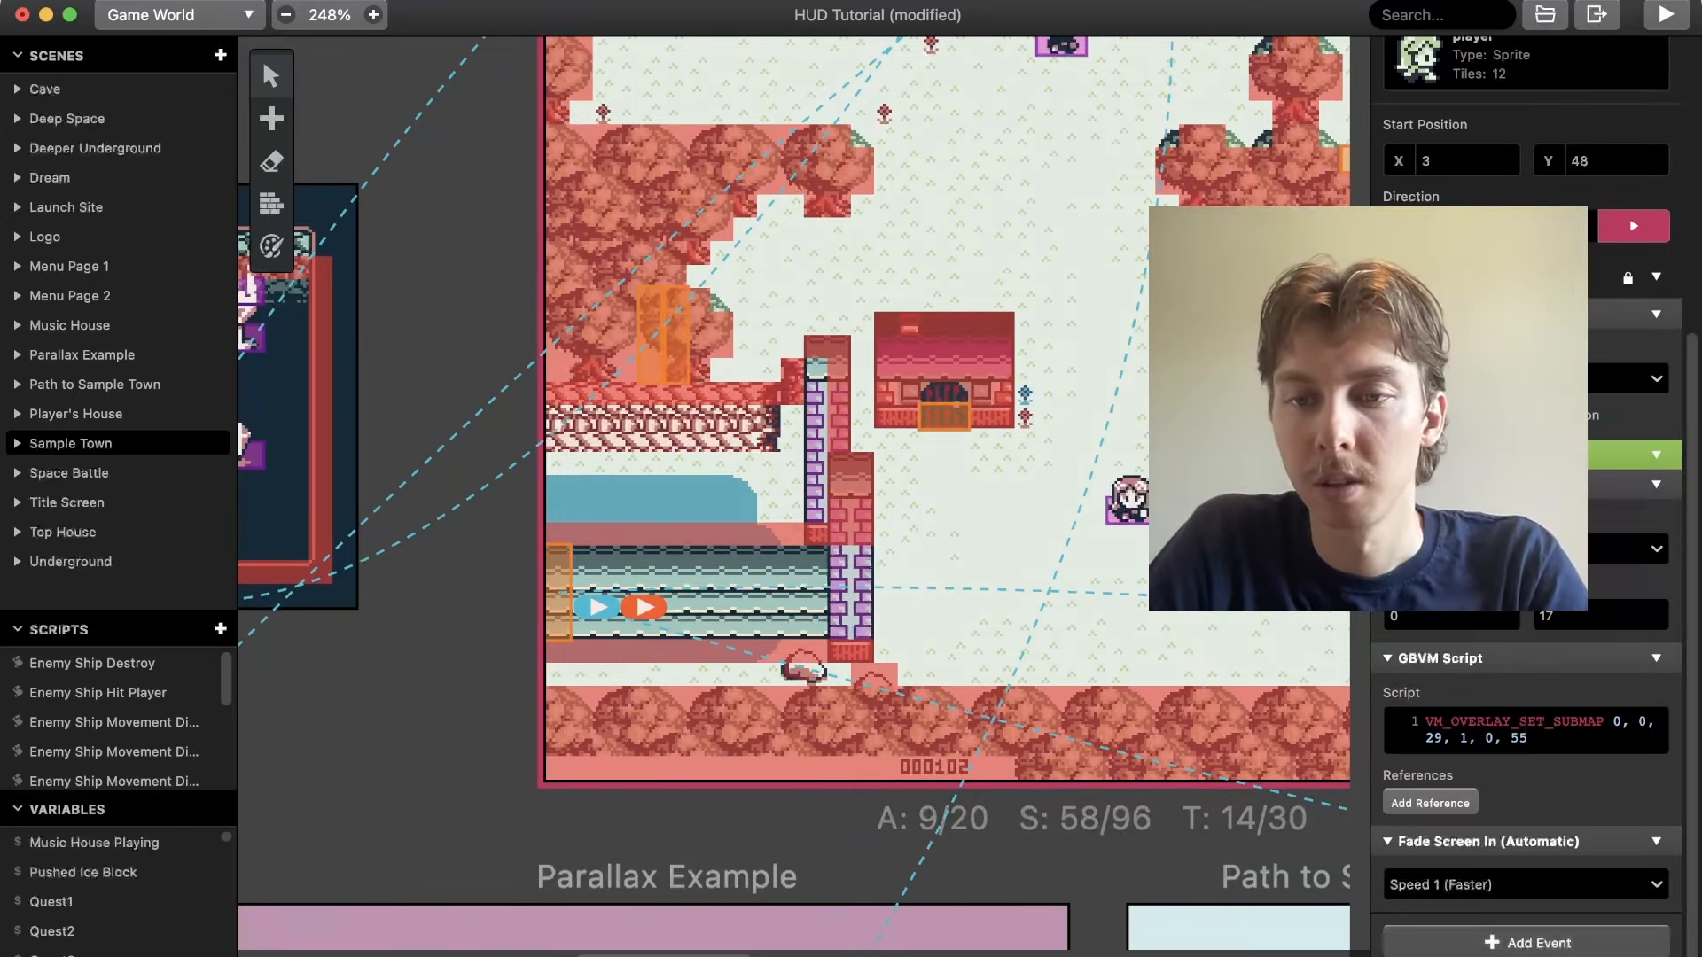
left_click(1526, 942)
type("gb")
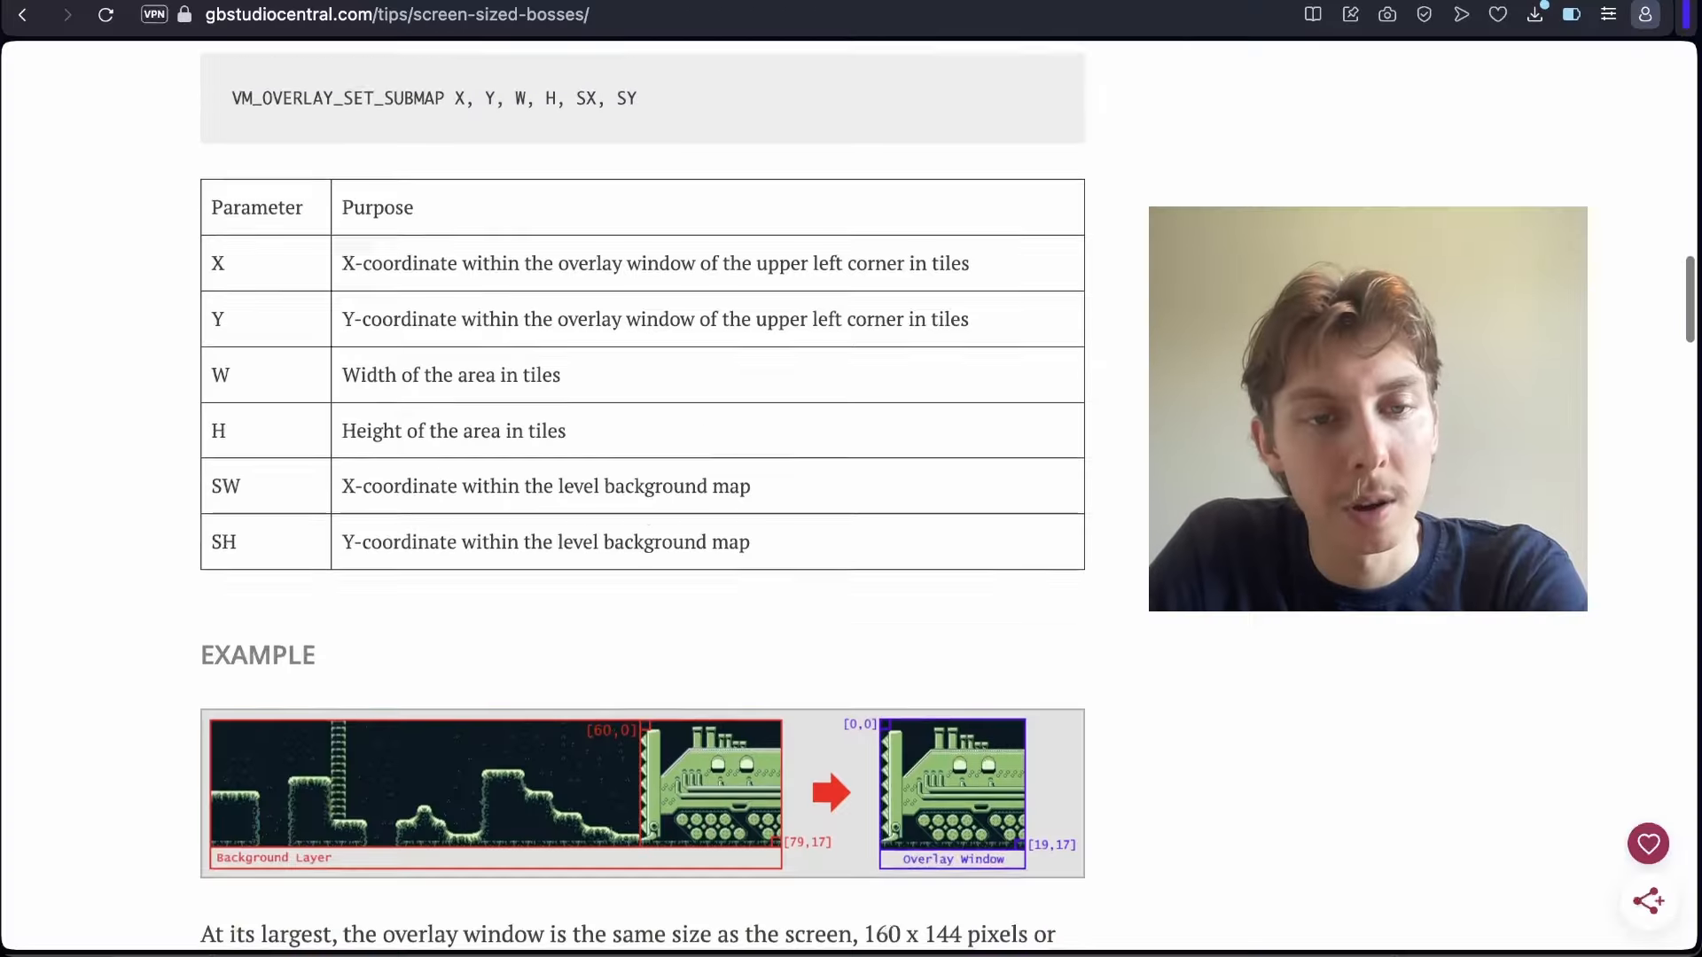
Look up the tile replacement command in the browser's tile-based HUD article and begin the GBVM script in GB Studio with VM_REPLACE_TILE_XY, 15, 55,
scroll(642, 497, "down", 10)
scroll(643, 496, "down", 10)
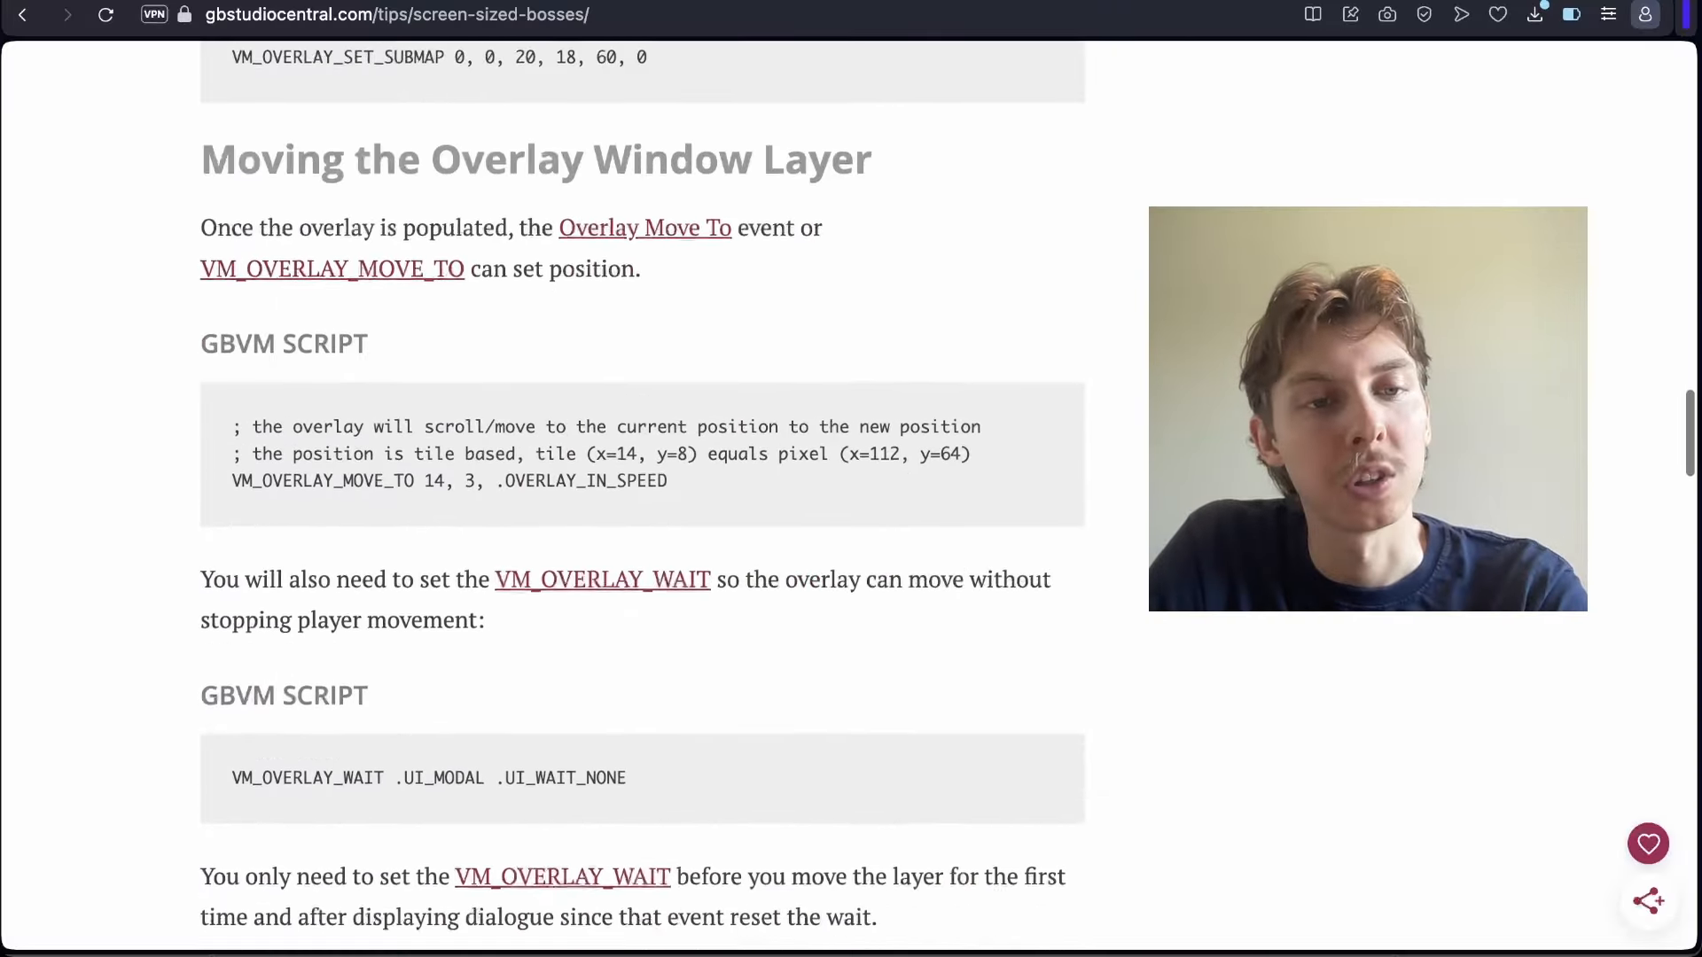
scroll(642, 497, "down", 15)
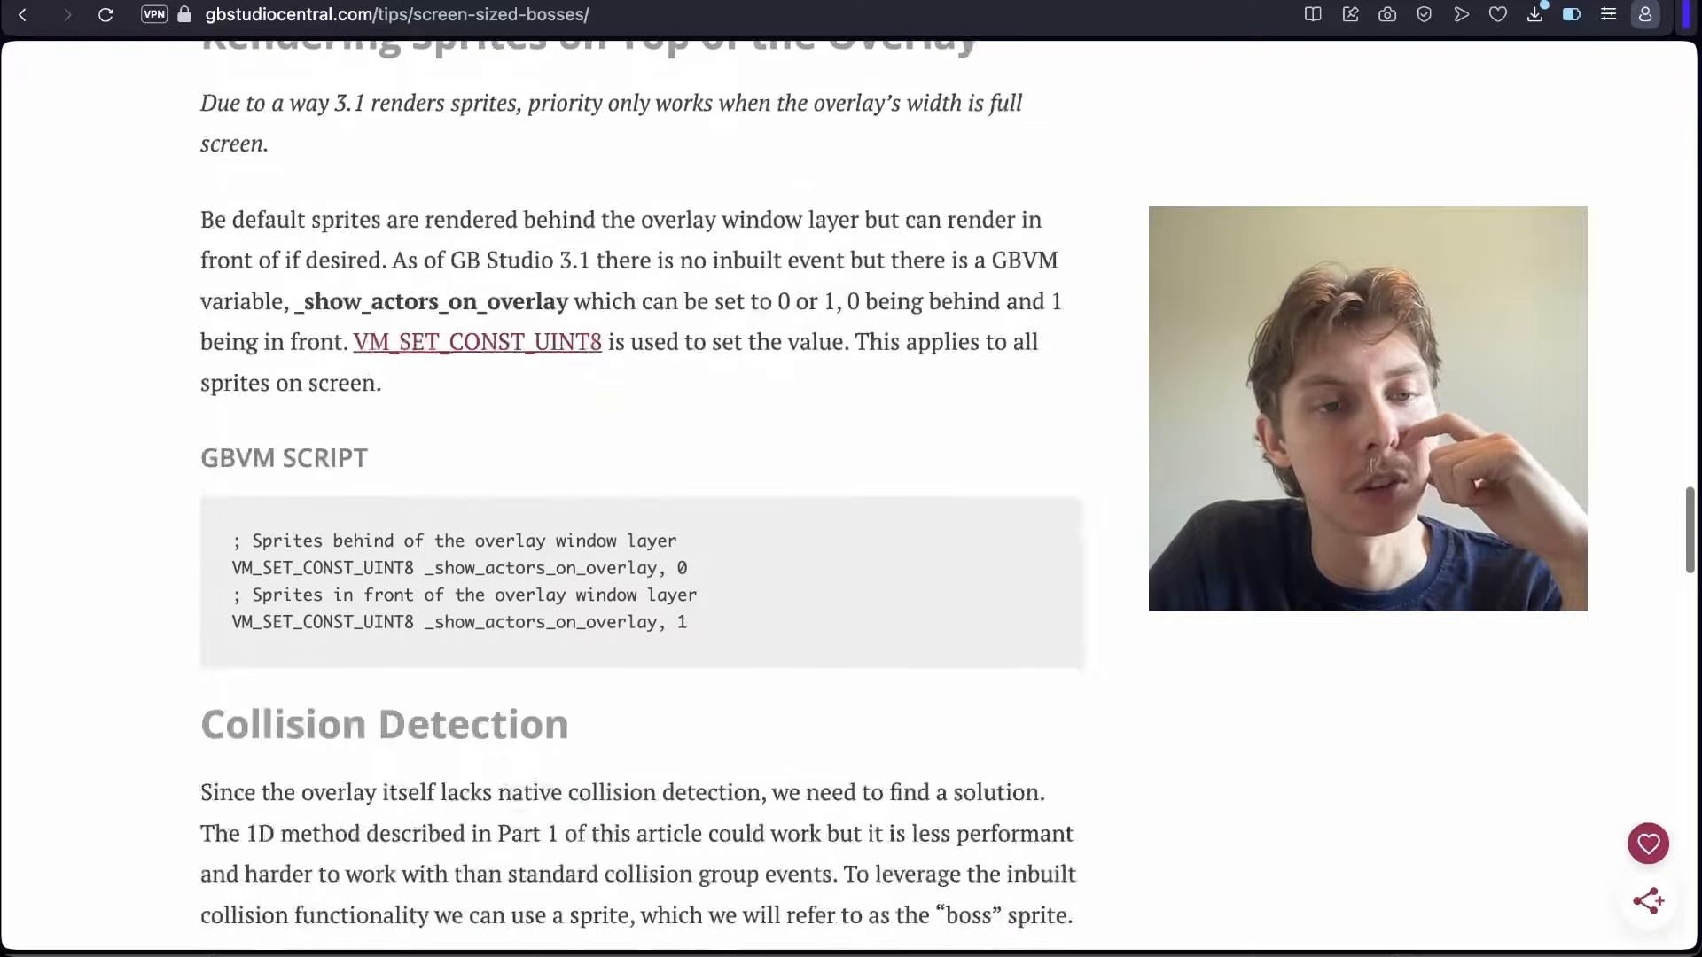
scroll(643, 497, "down", 8)
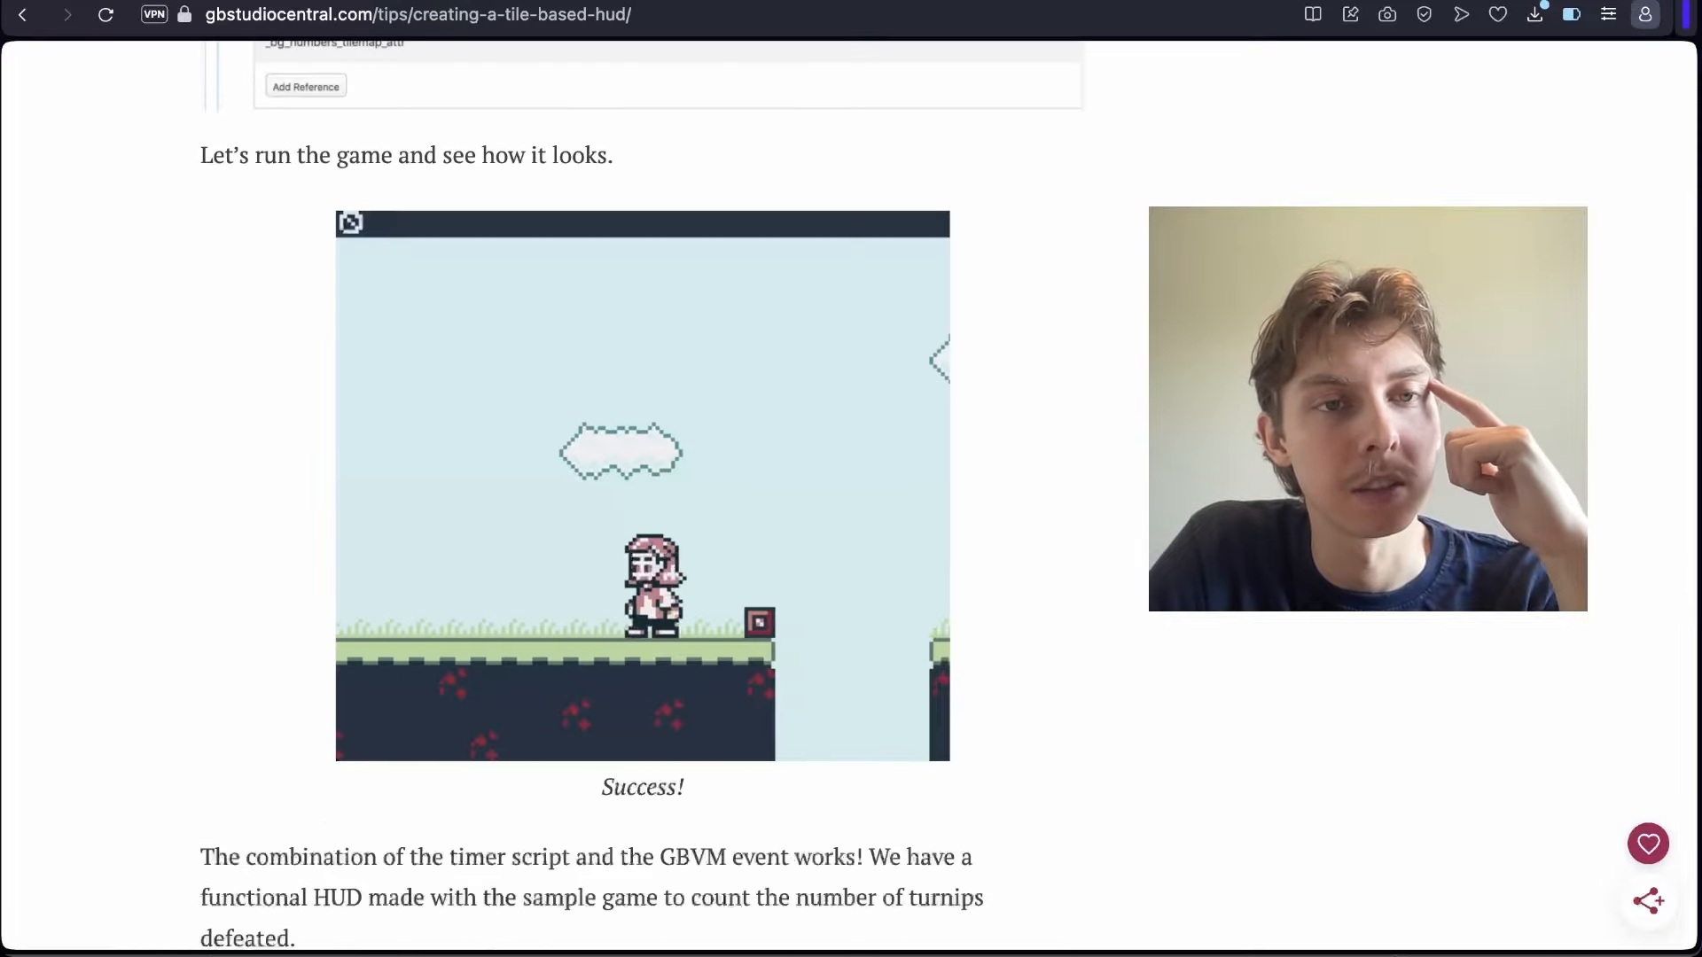
scroll(643, 496, "down", 9)
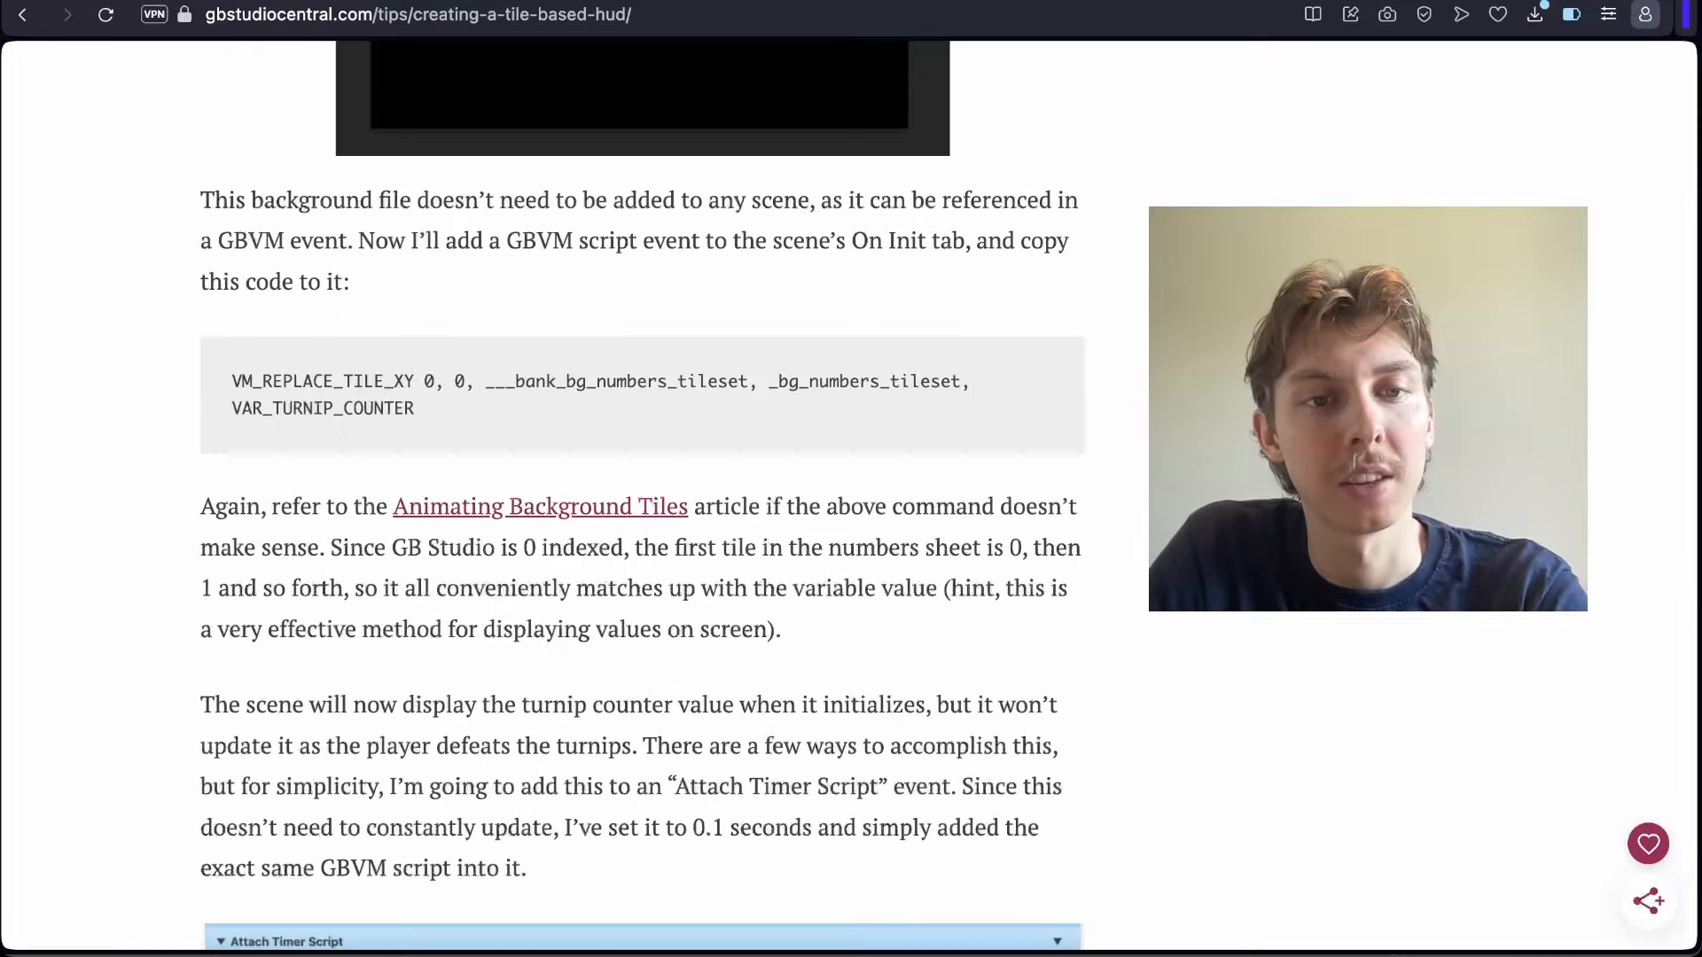
left_click_drag(233, 382, 415, 382)
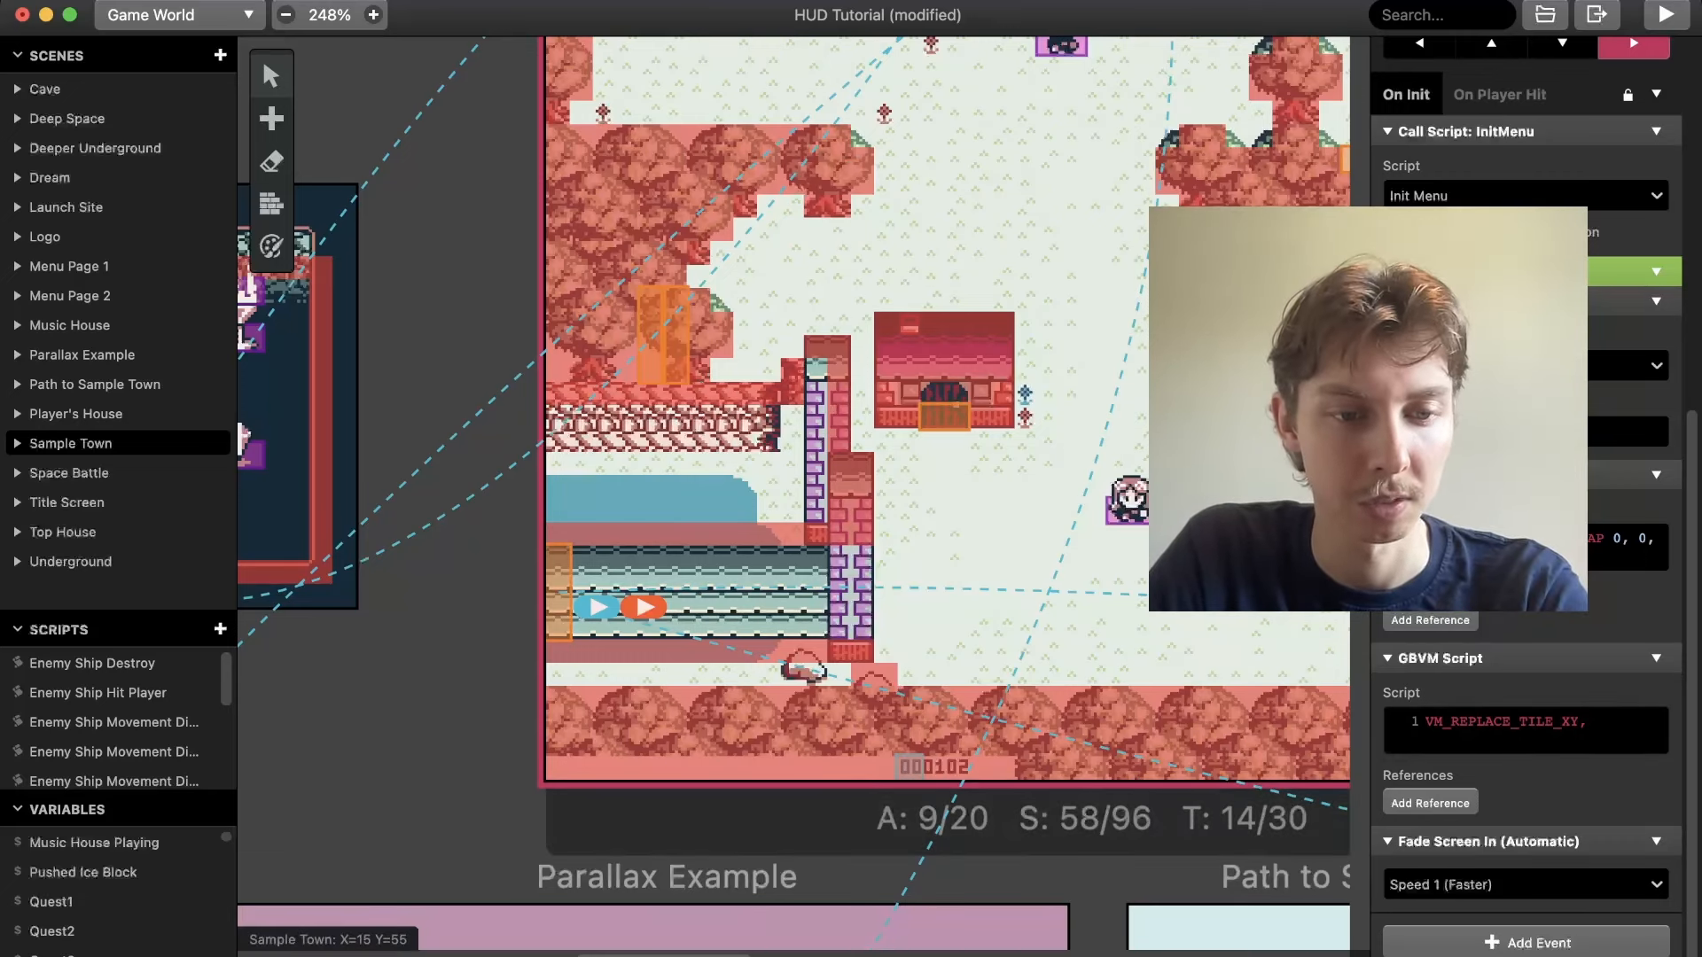
type("15")
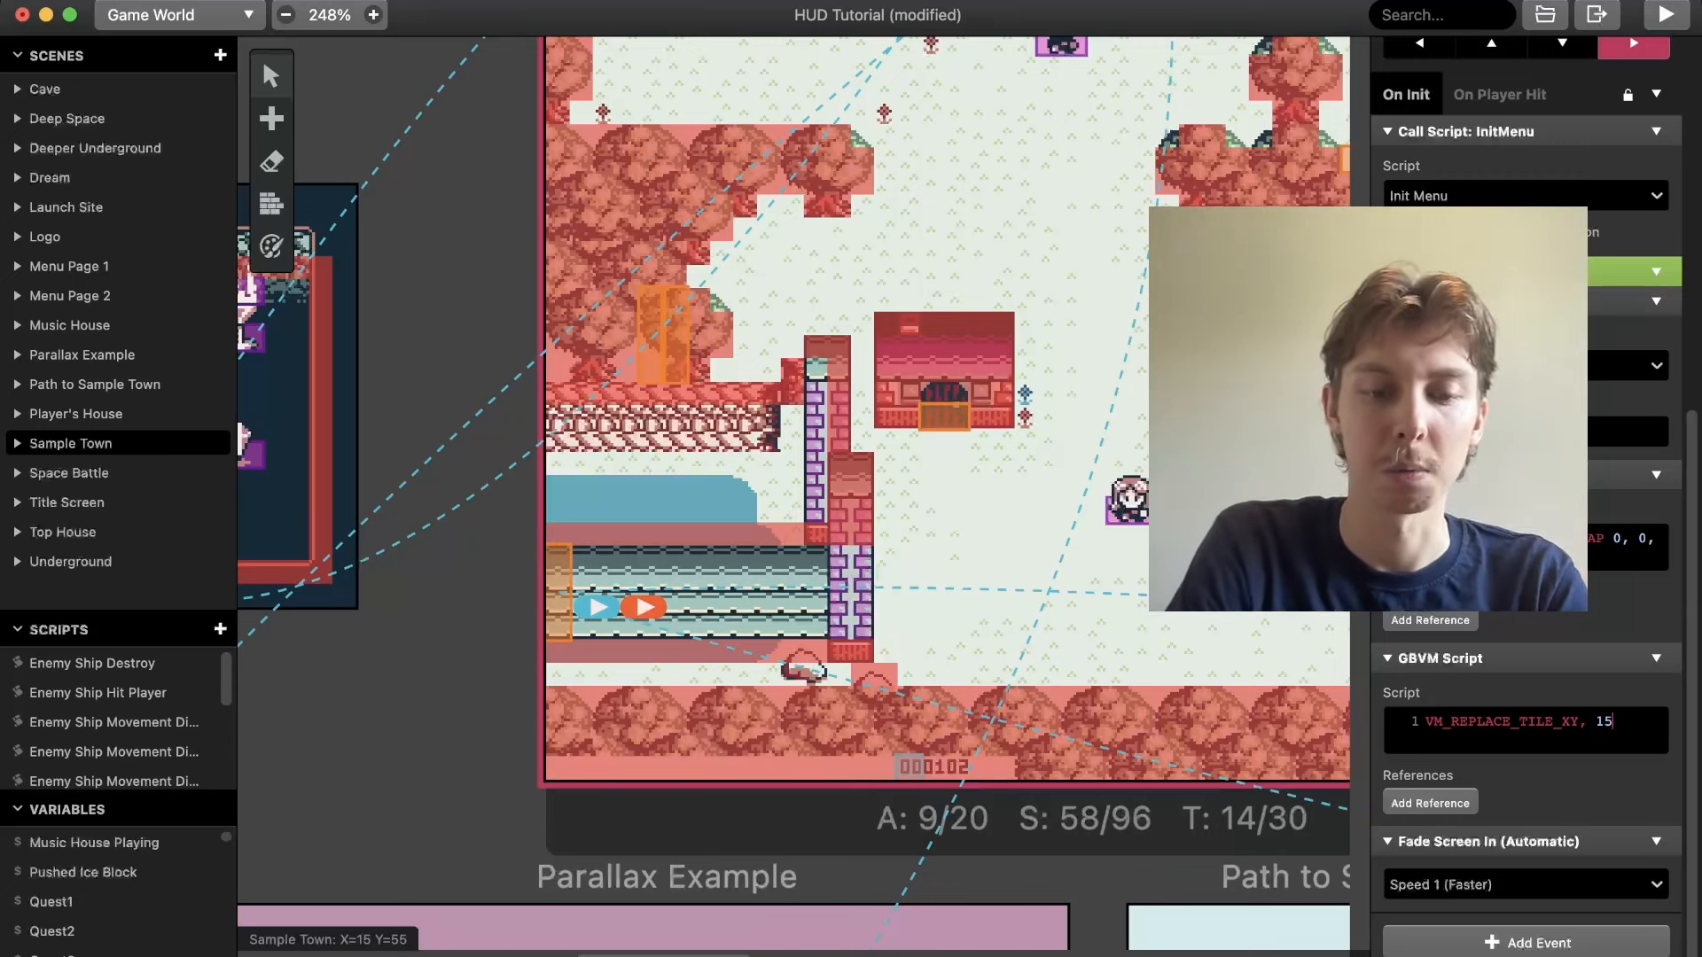
type(", 55,")
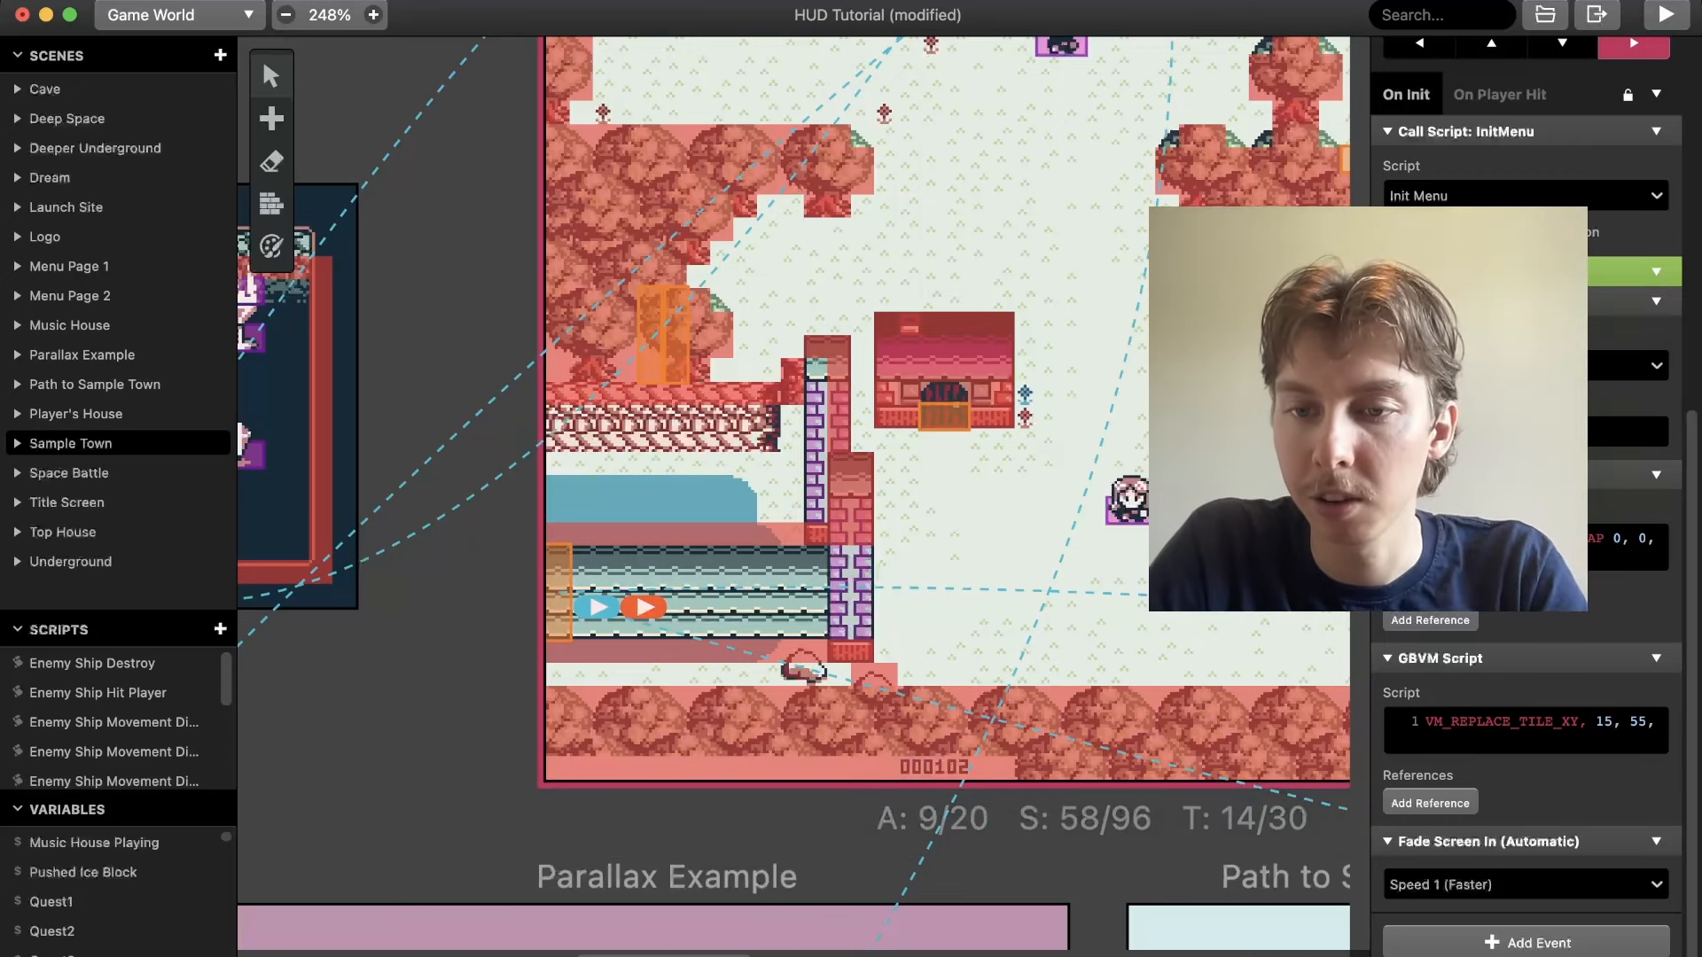
Add a reference to the SwitchingNumbers background to the new GBVM Script event
left_click(1429, 803)
left_click(1241, 560)
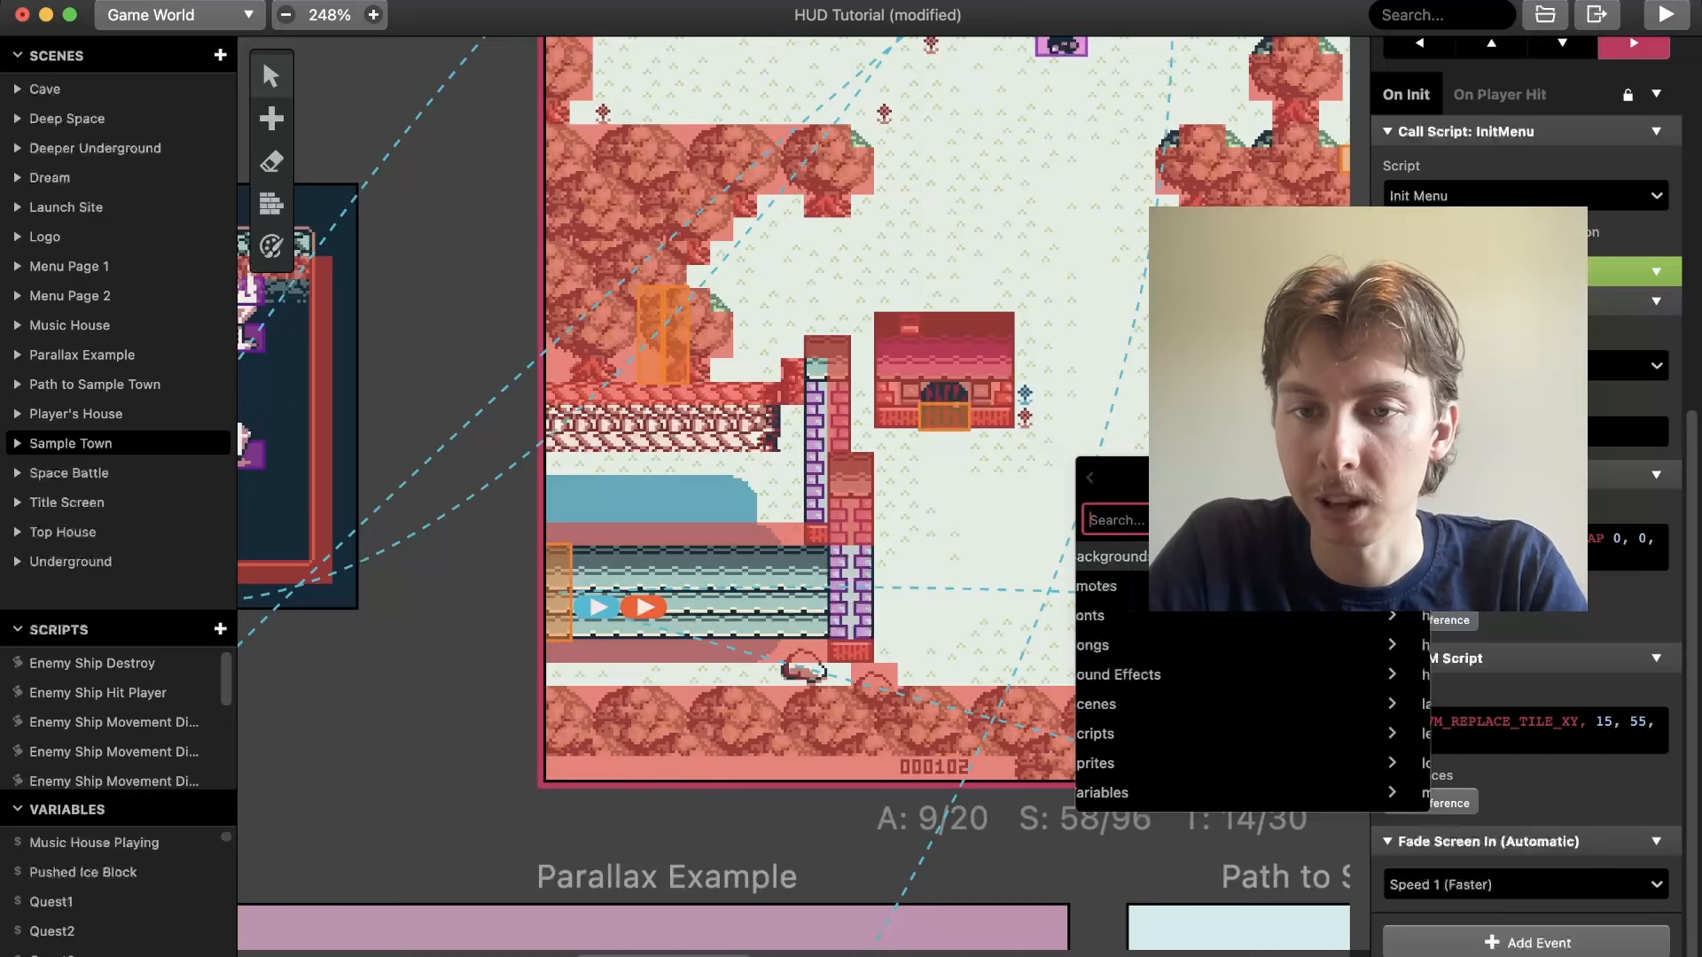
scroll(1241, 575, "down", 1)
scroll(1241, 733, "up", 1)
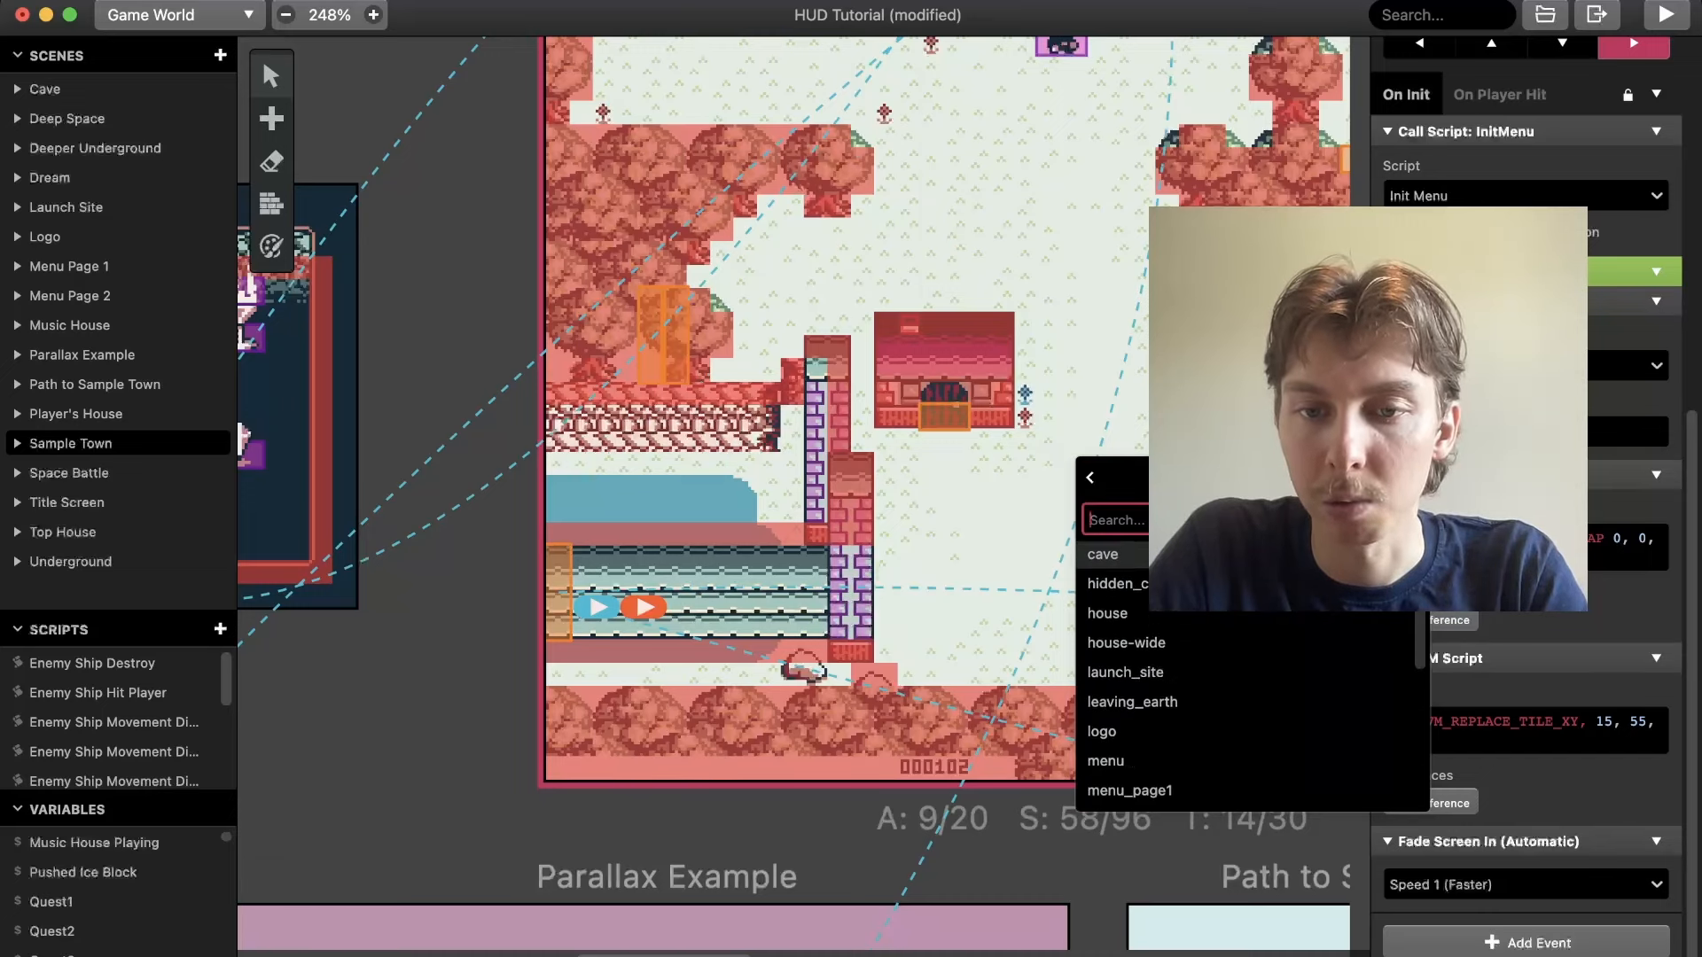
scroll(1241, 733, "down", 5)
left_click(1241, 733)
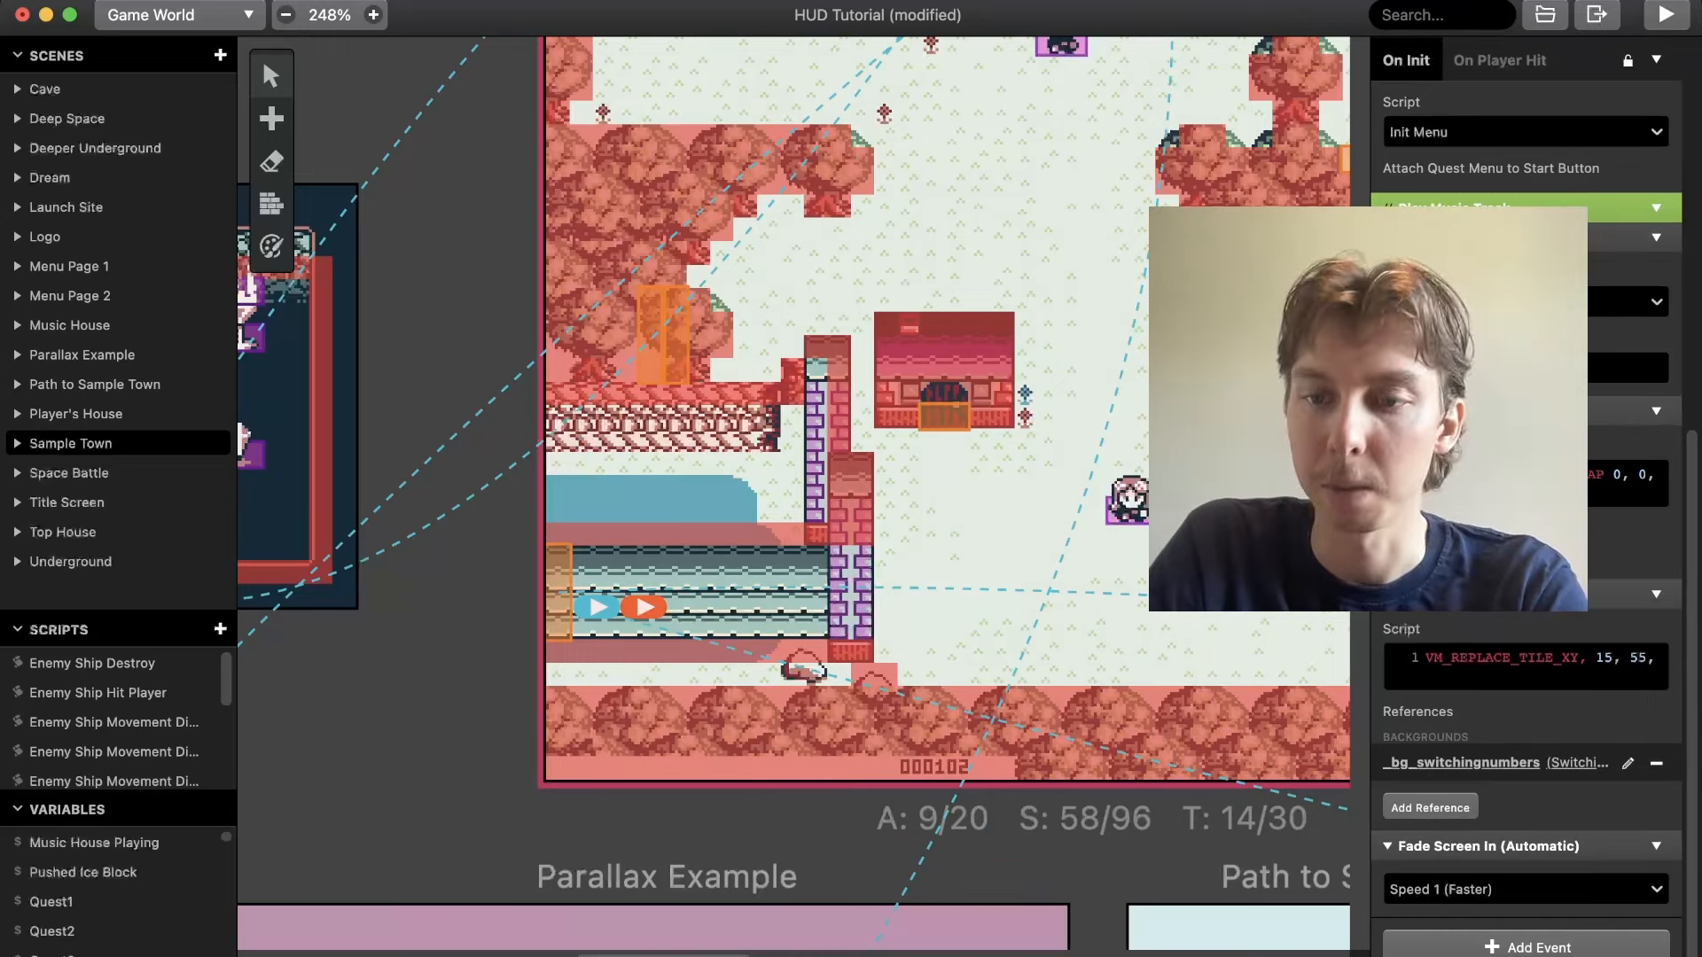
Extend the tile replacement command with ___bank_bg_switchingnumbers_tileset and _bg_switchingnumbers_tileset, using the expanded background reference
left_click(1462, 763)
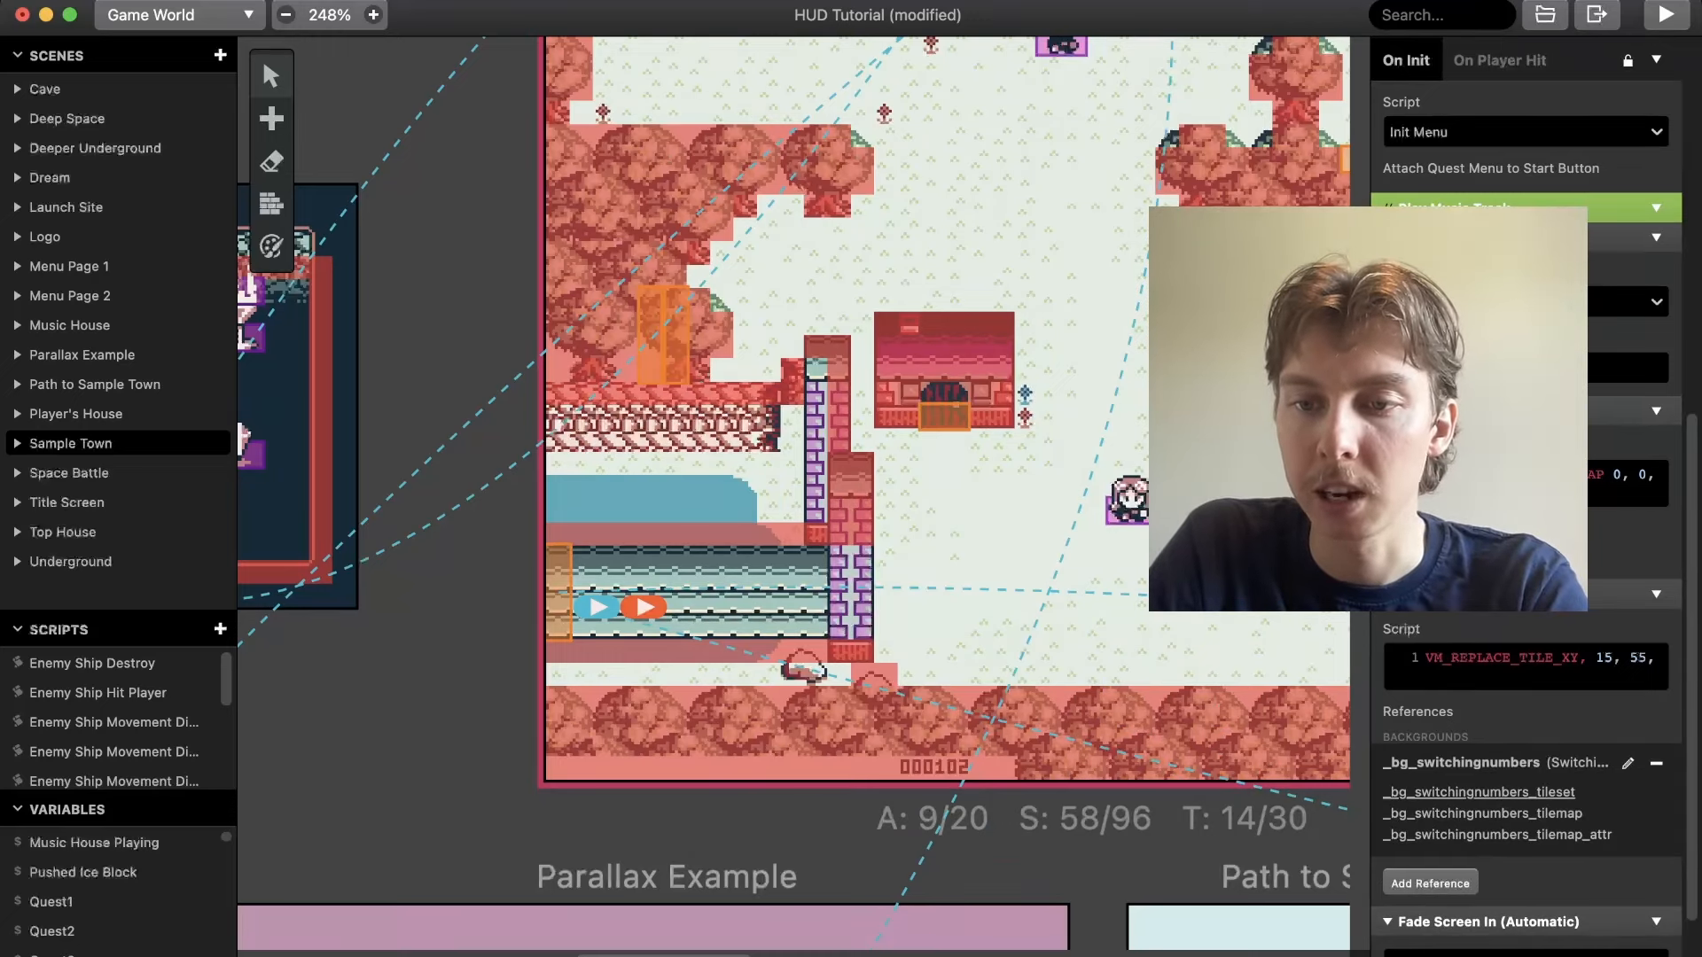
left_click(1482, 792)
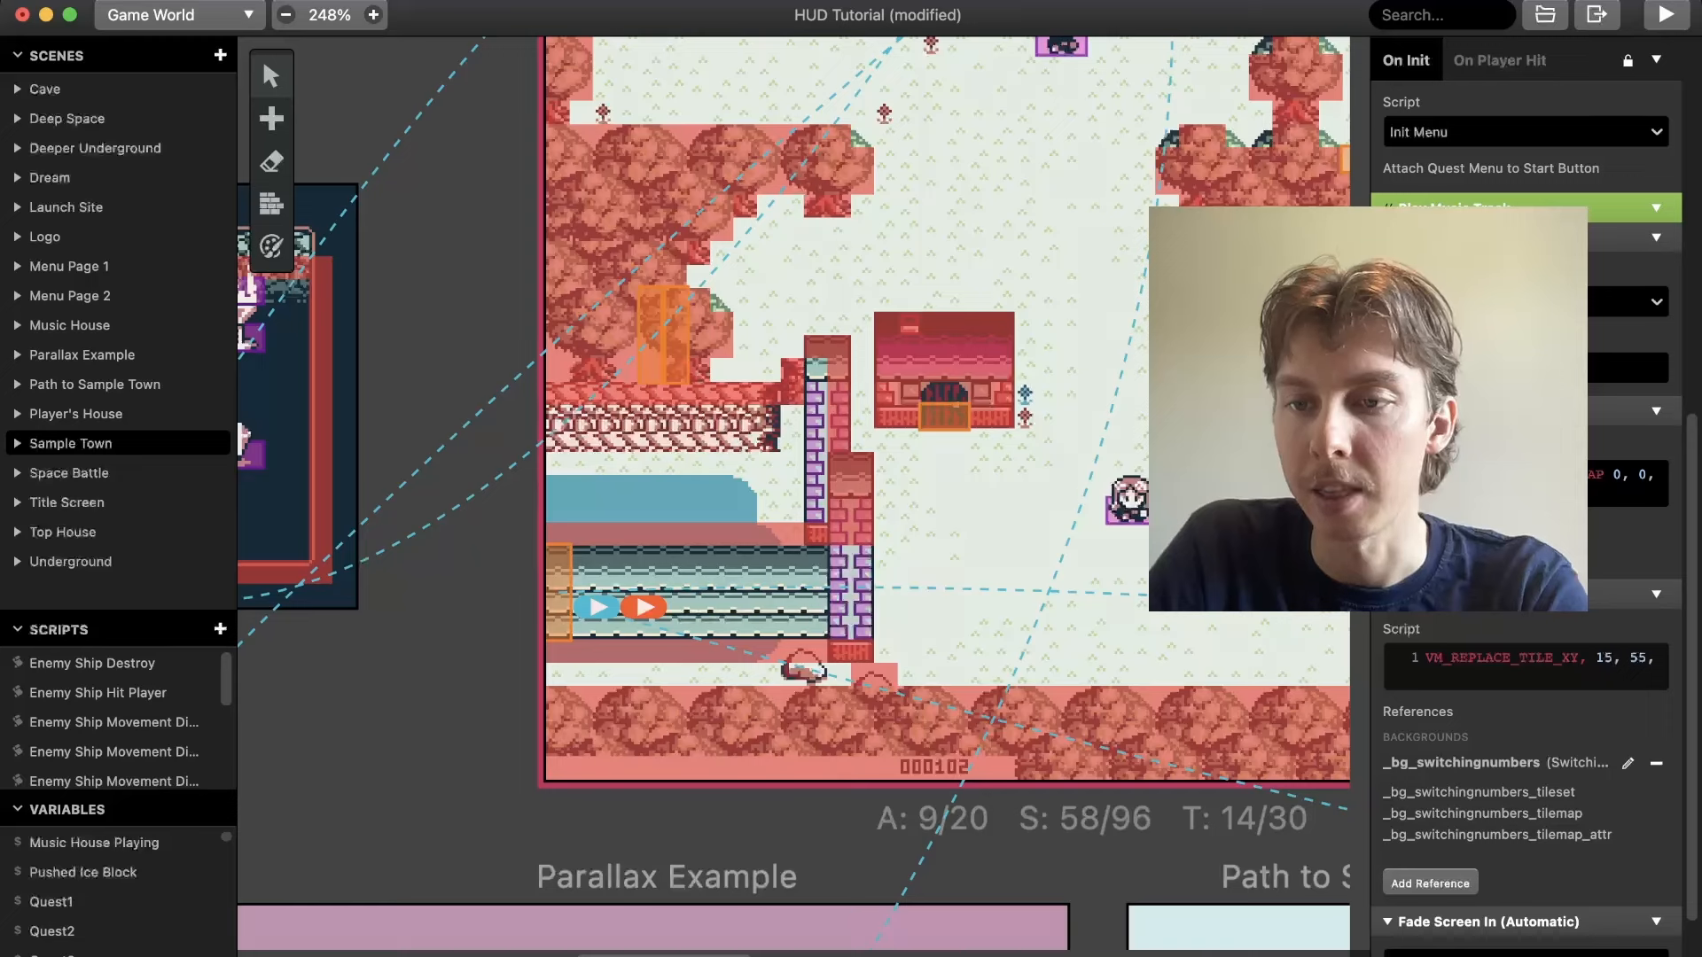
key("super+v")
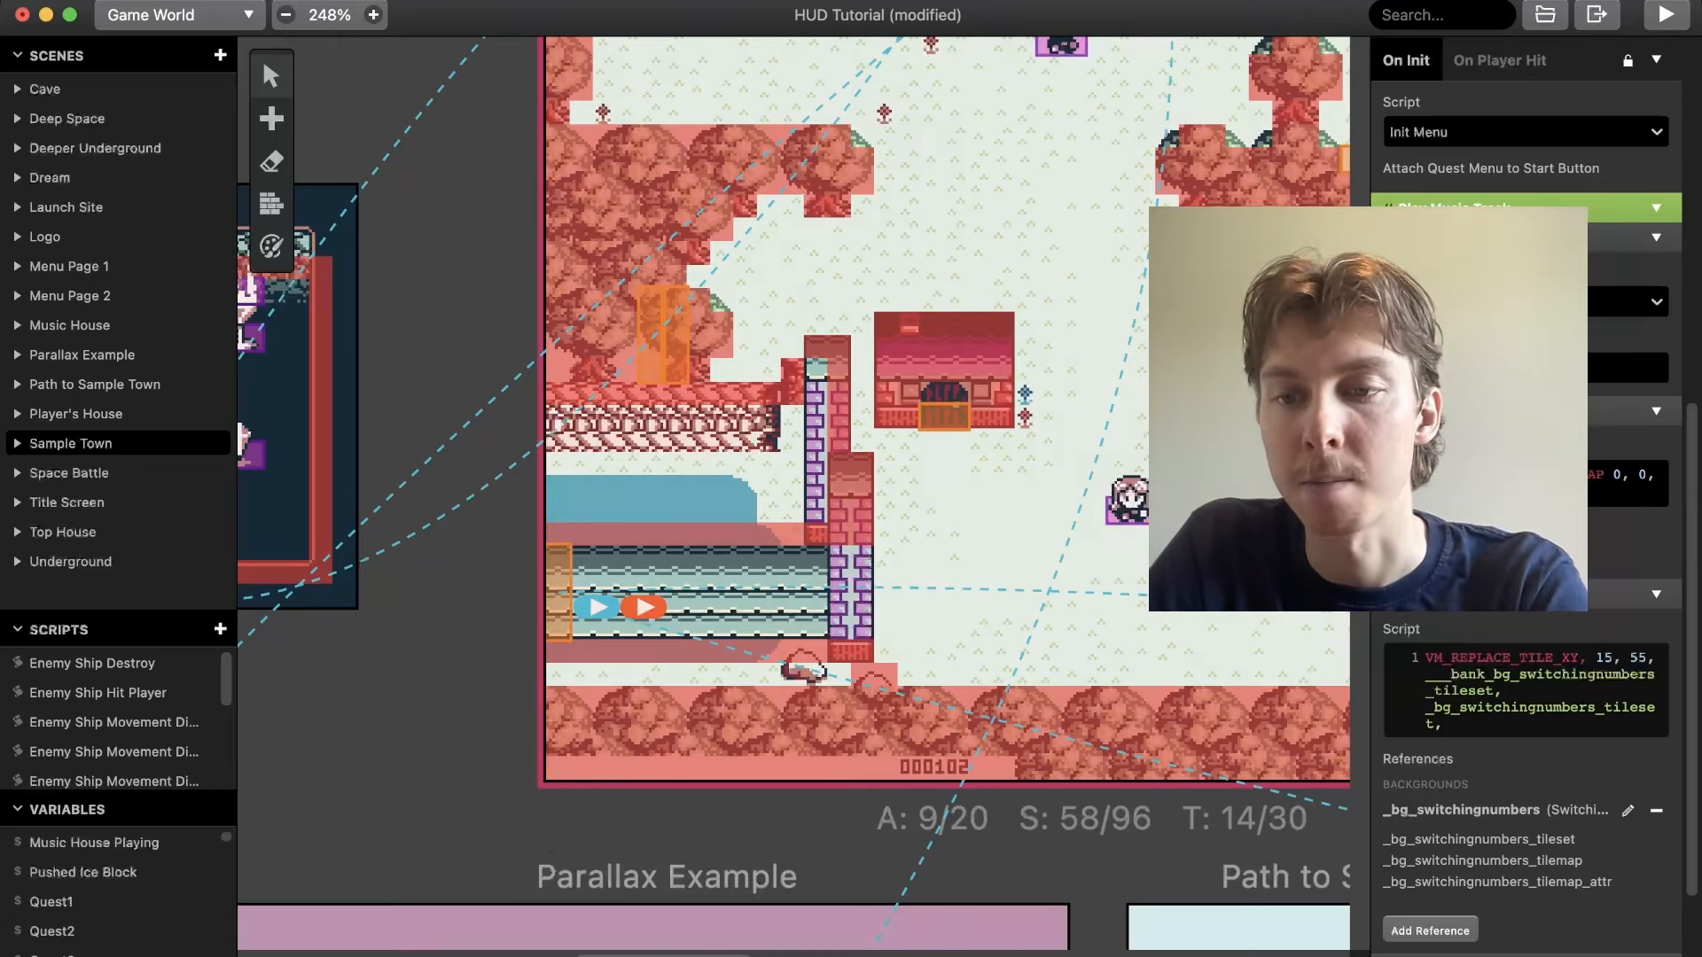
Create a new scene beside Launch Site with the SwitchingNumbers background to show the digit tile order
scroll(793, 493, "up", 10)
scroll(794, 493, "left", 5)
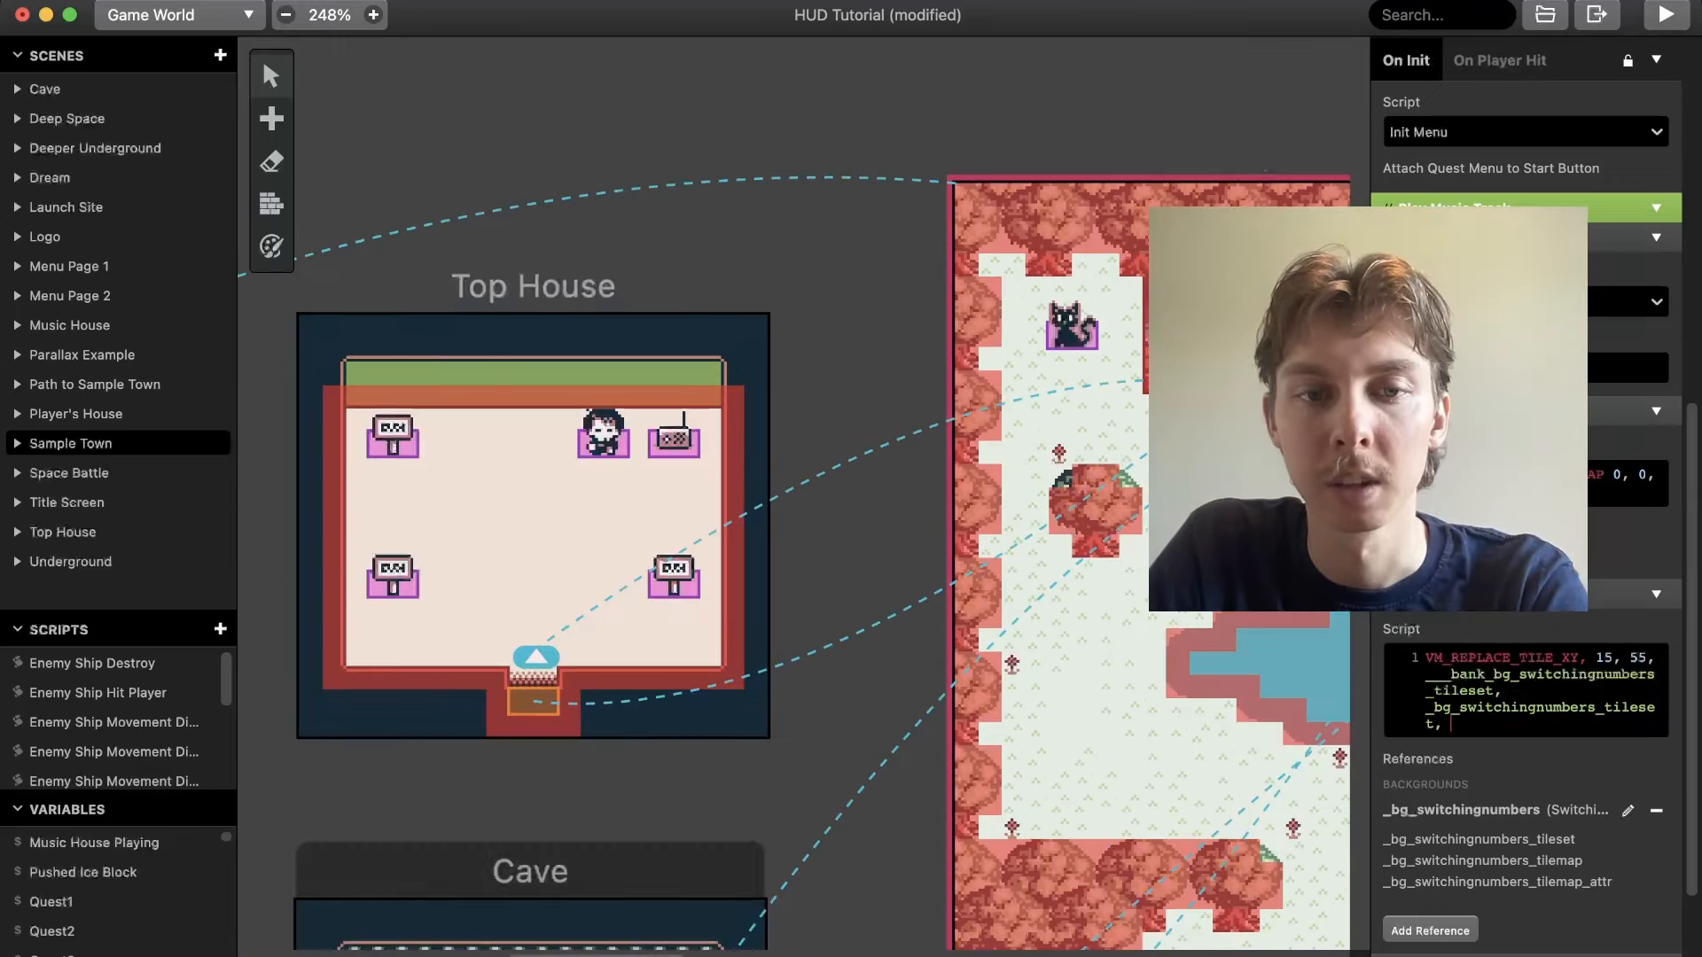
scroll(798, 532, "right", 10)
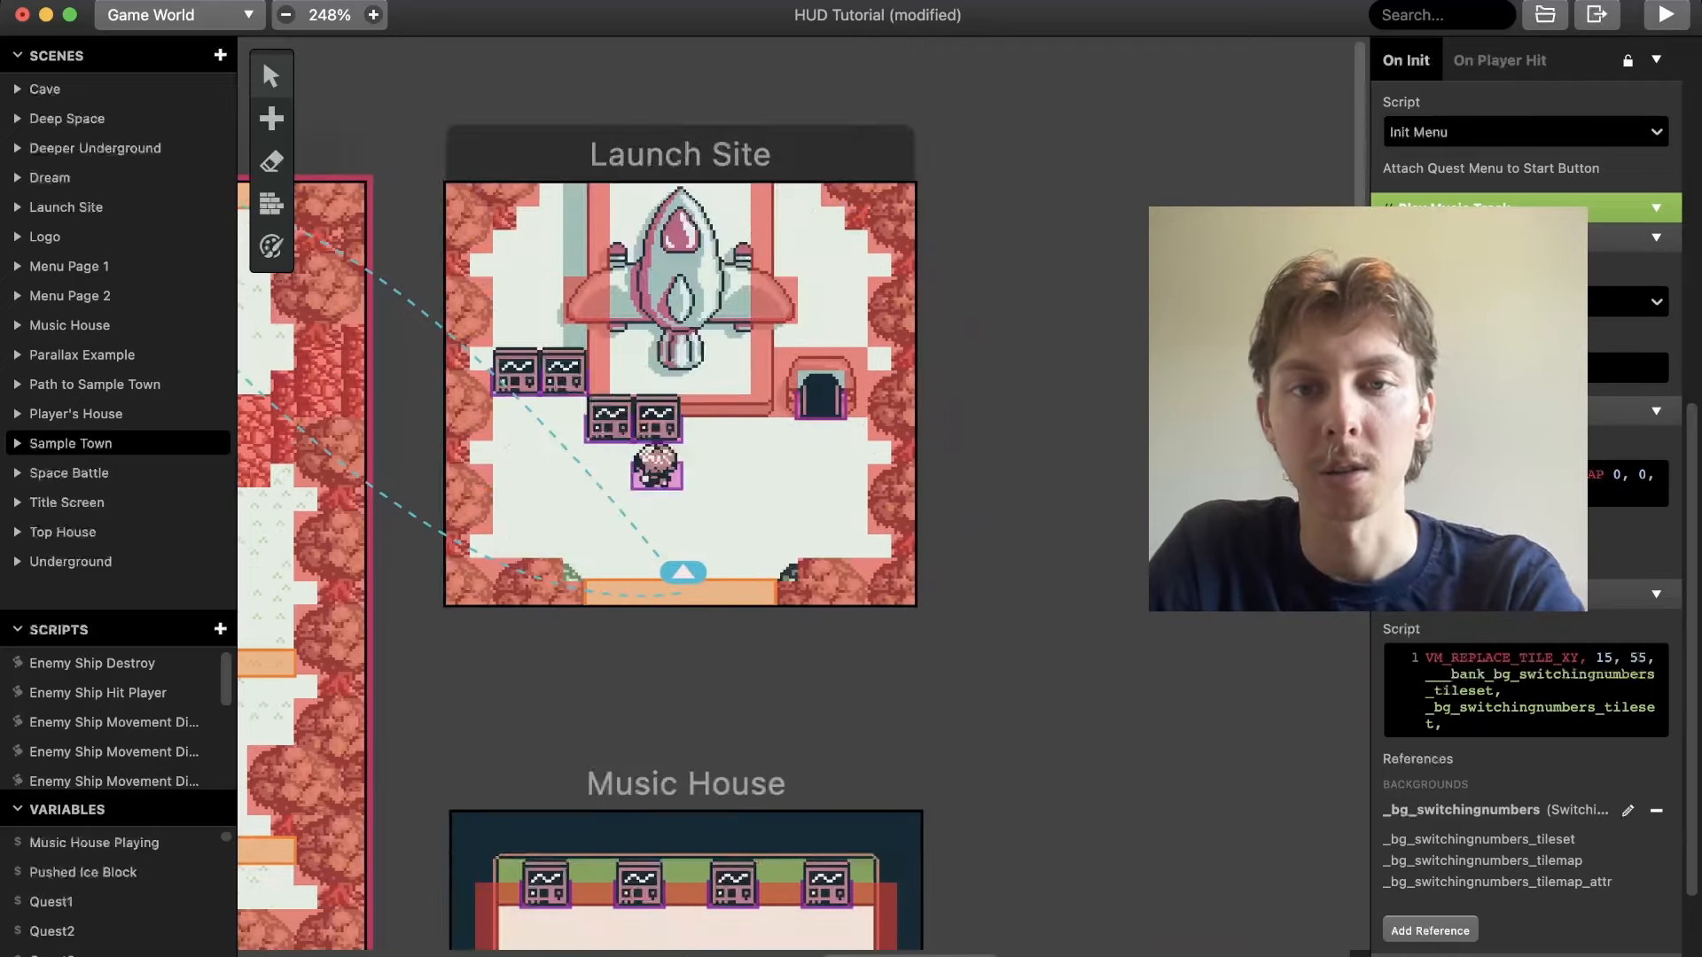
scroll(797, 532, "right", 6)
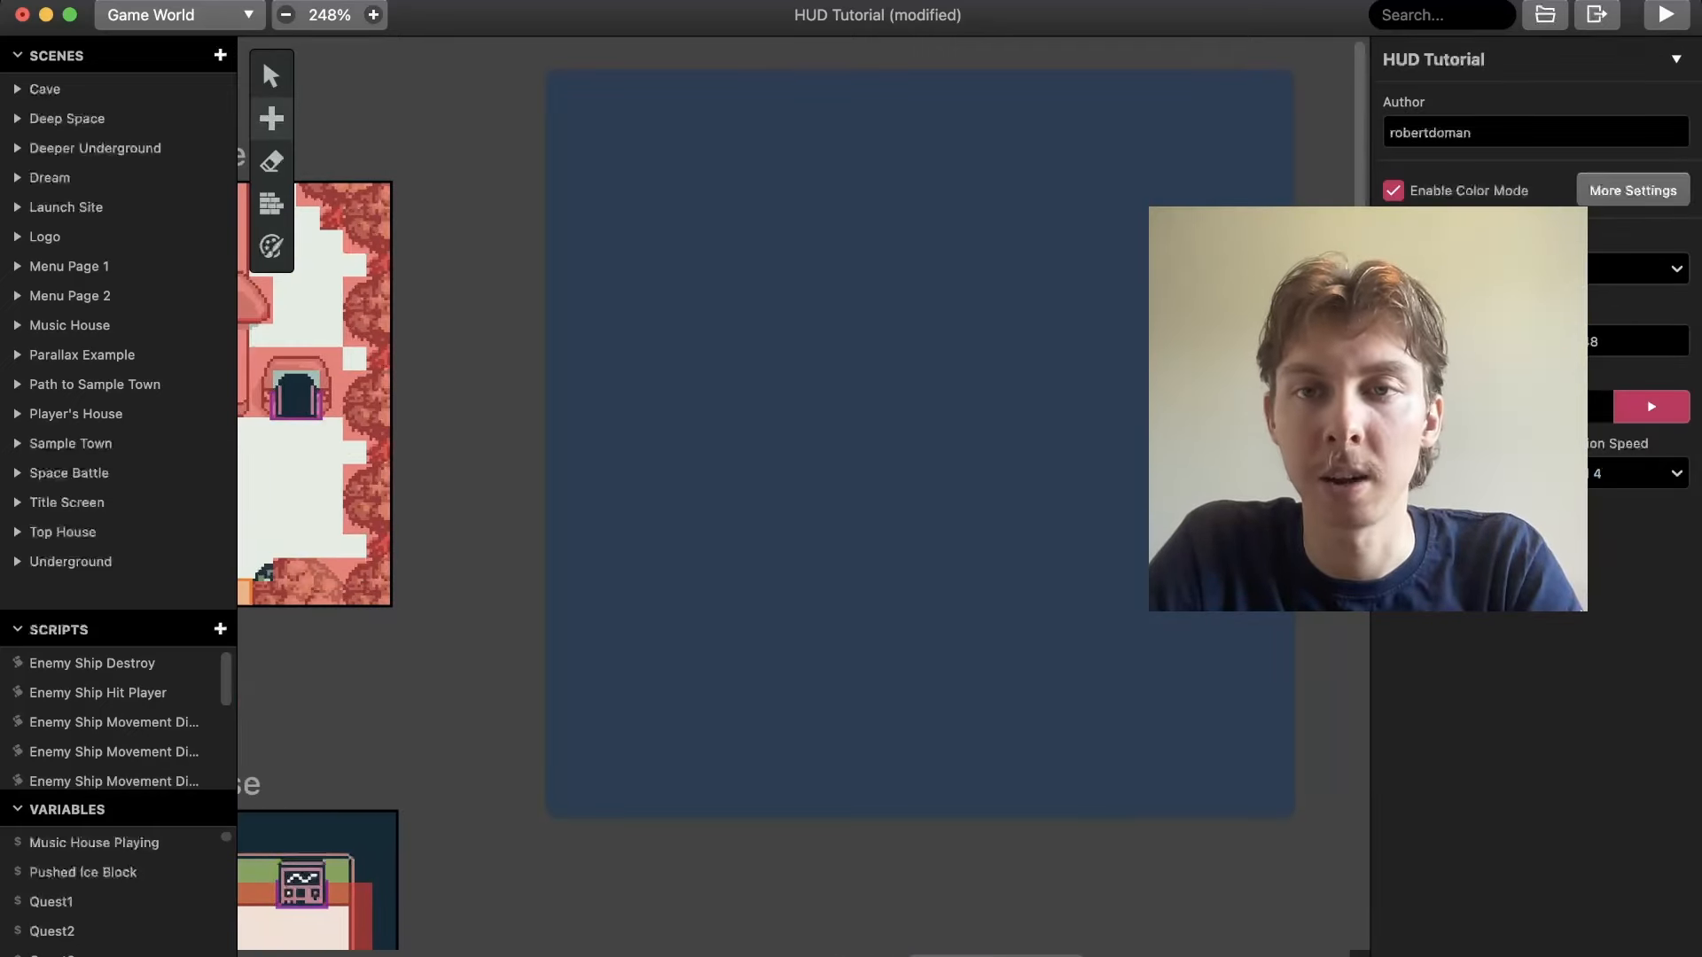
left_click(920, 443)
left_click(1535, 218)
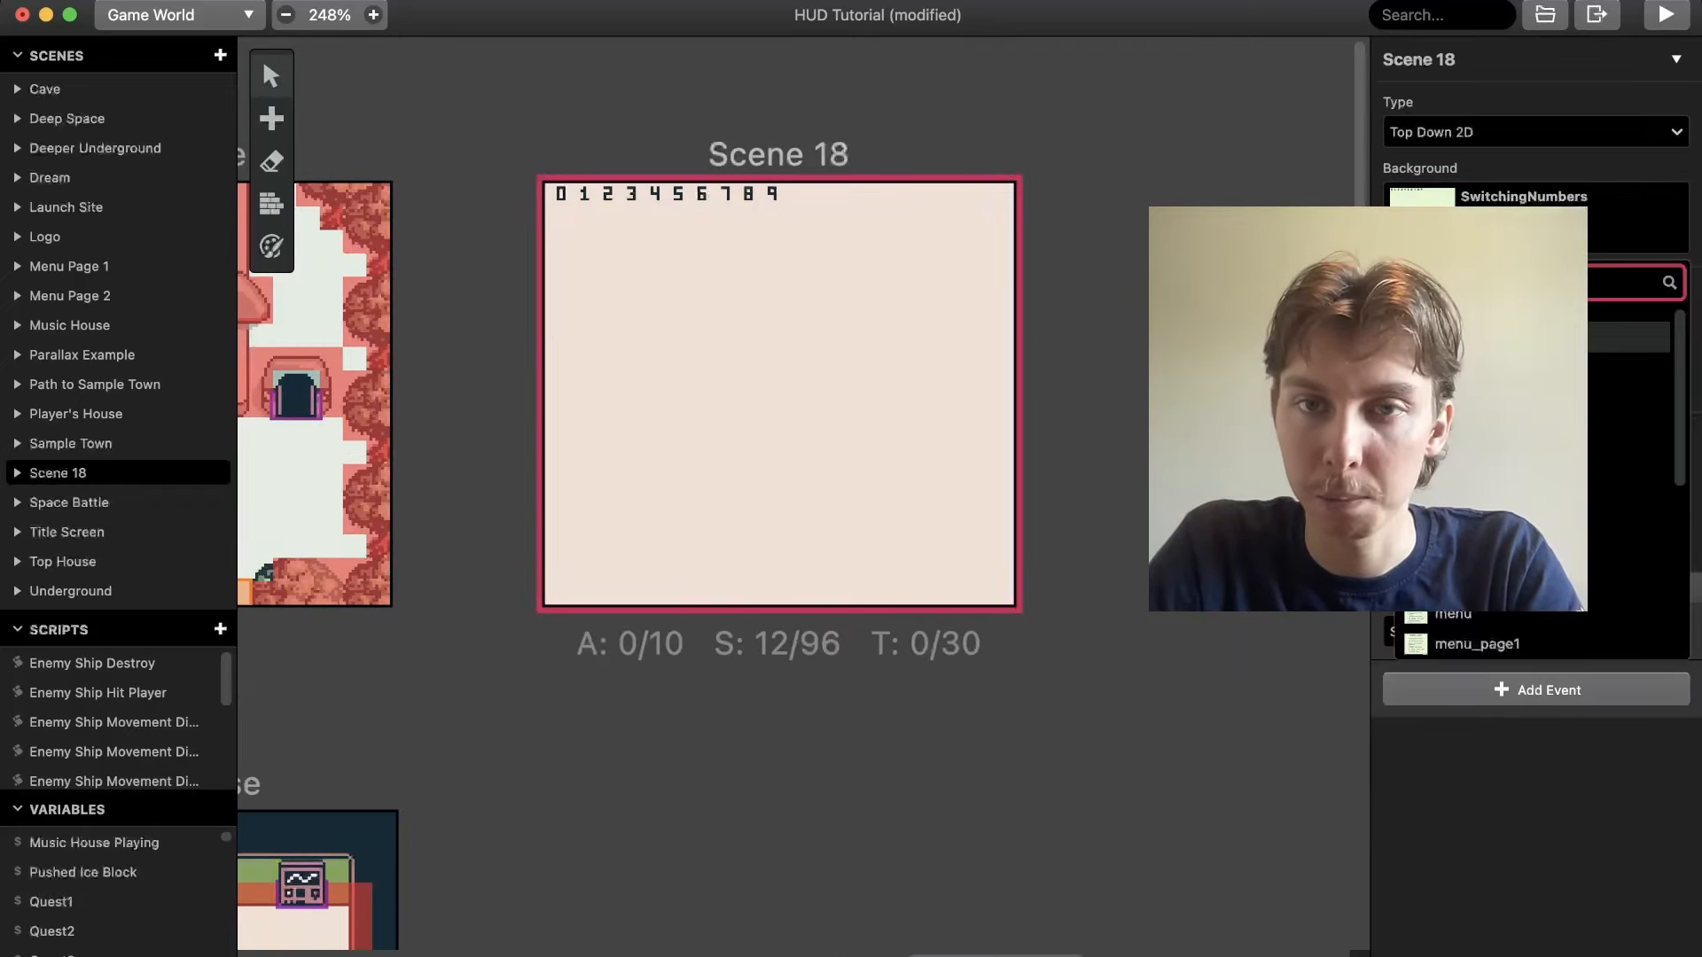
left_click(1087, 266)
left_click(1087, 266)
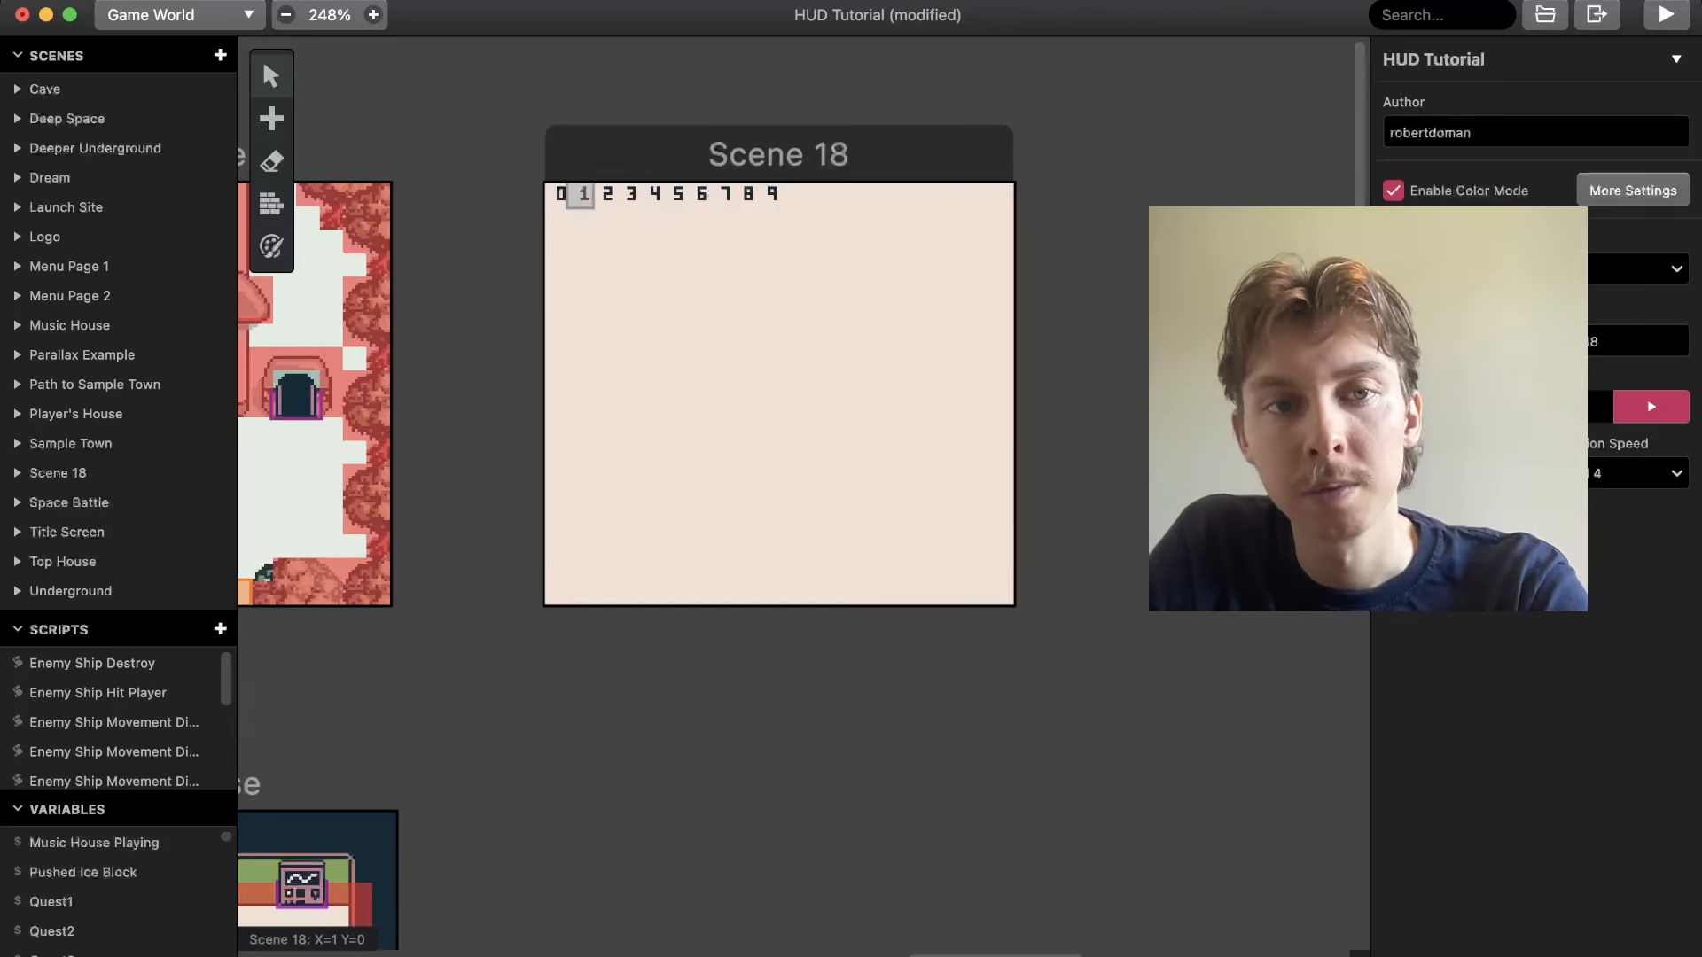
Return to Sample Town's On Init script and finish the VM_REPLACE_TILE_XY command with tile index 0
scroll(767, 194, "left", 15)
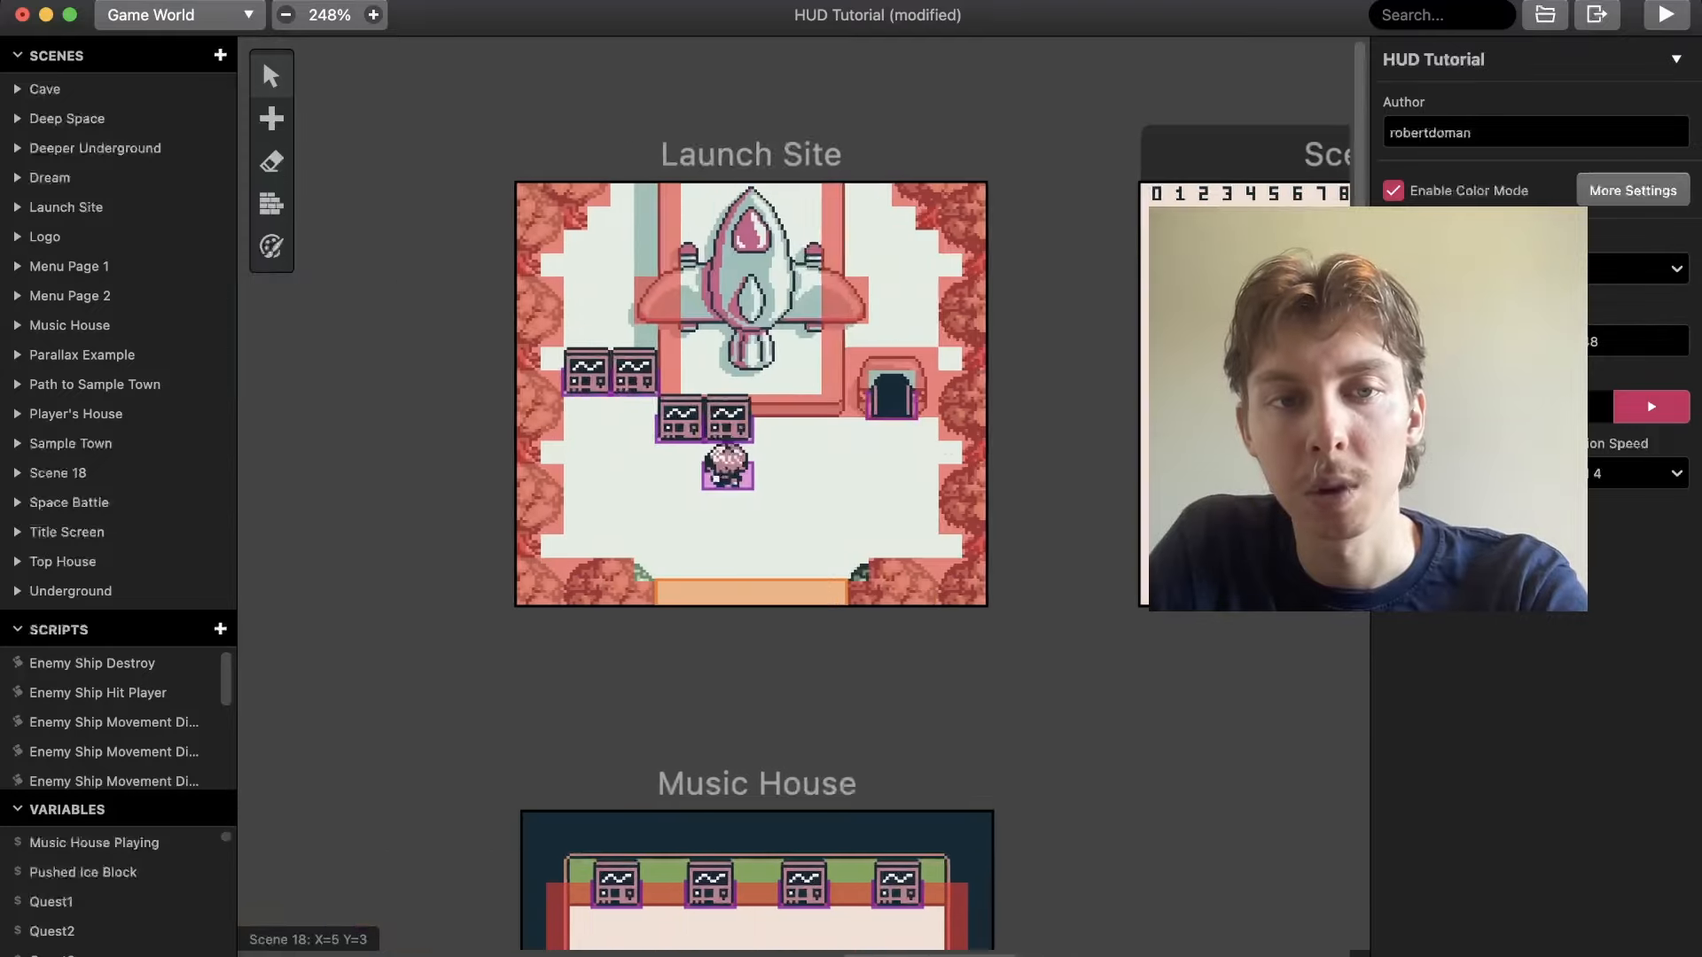
scroll(706, 598, "down", 10)
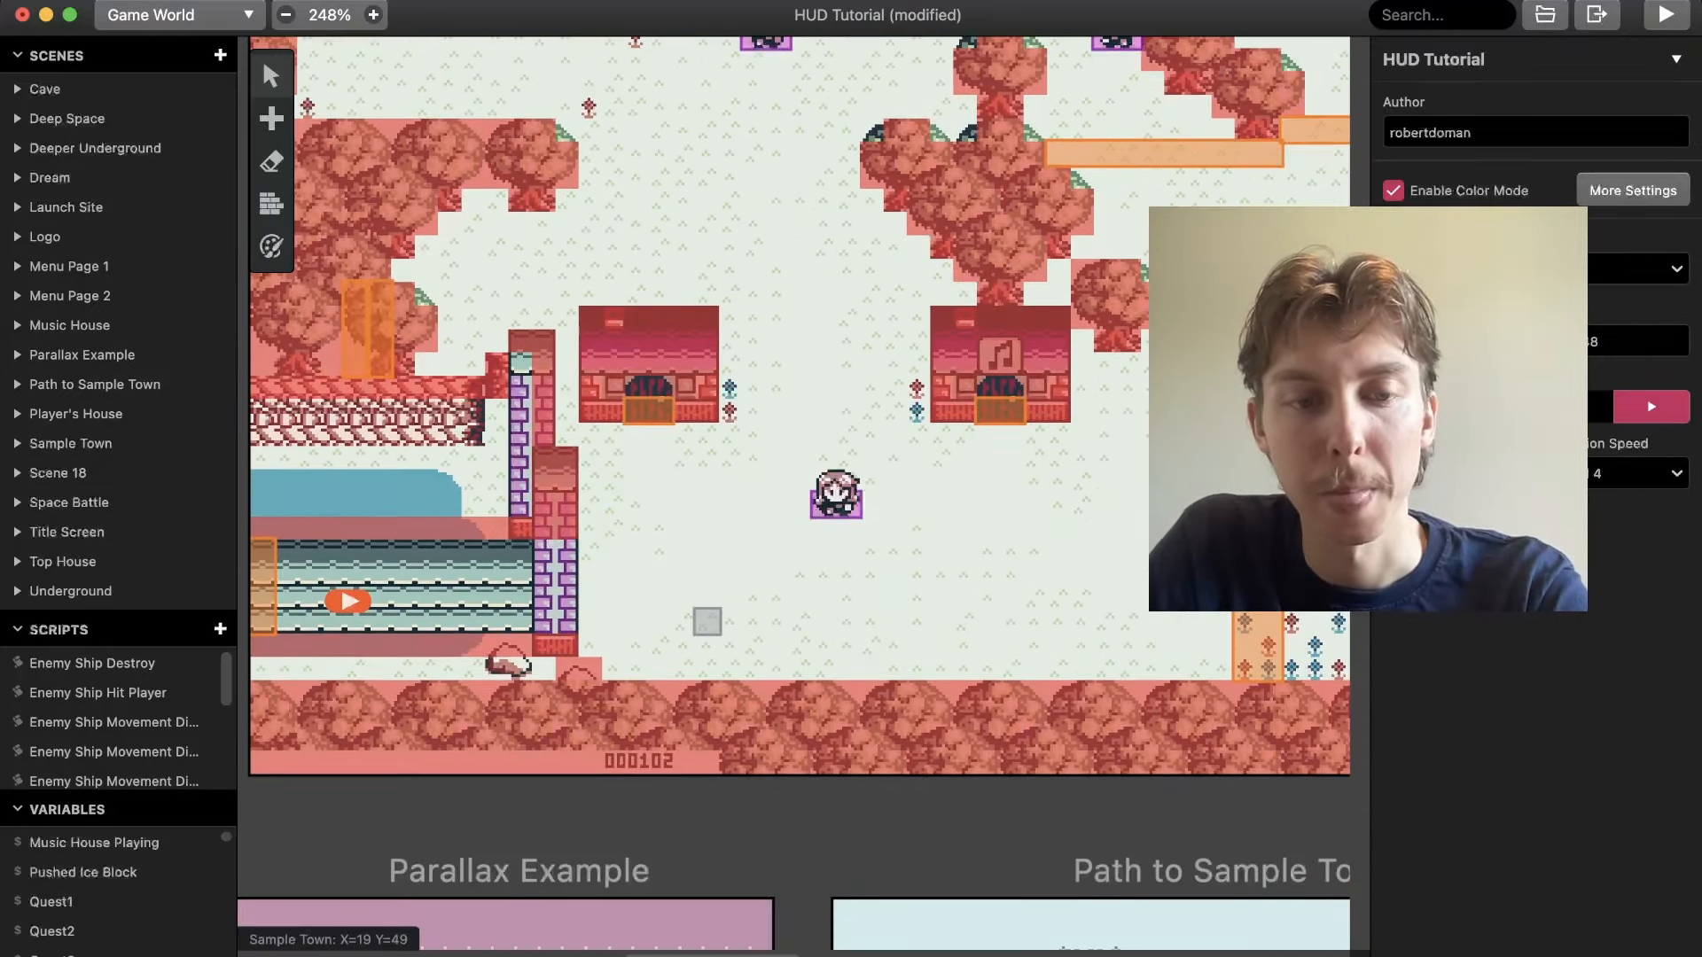
left_click(707, 599)
scroll(1525, 709, "down", 5)
scroll(1524, 710, "down", 3)
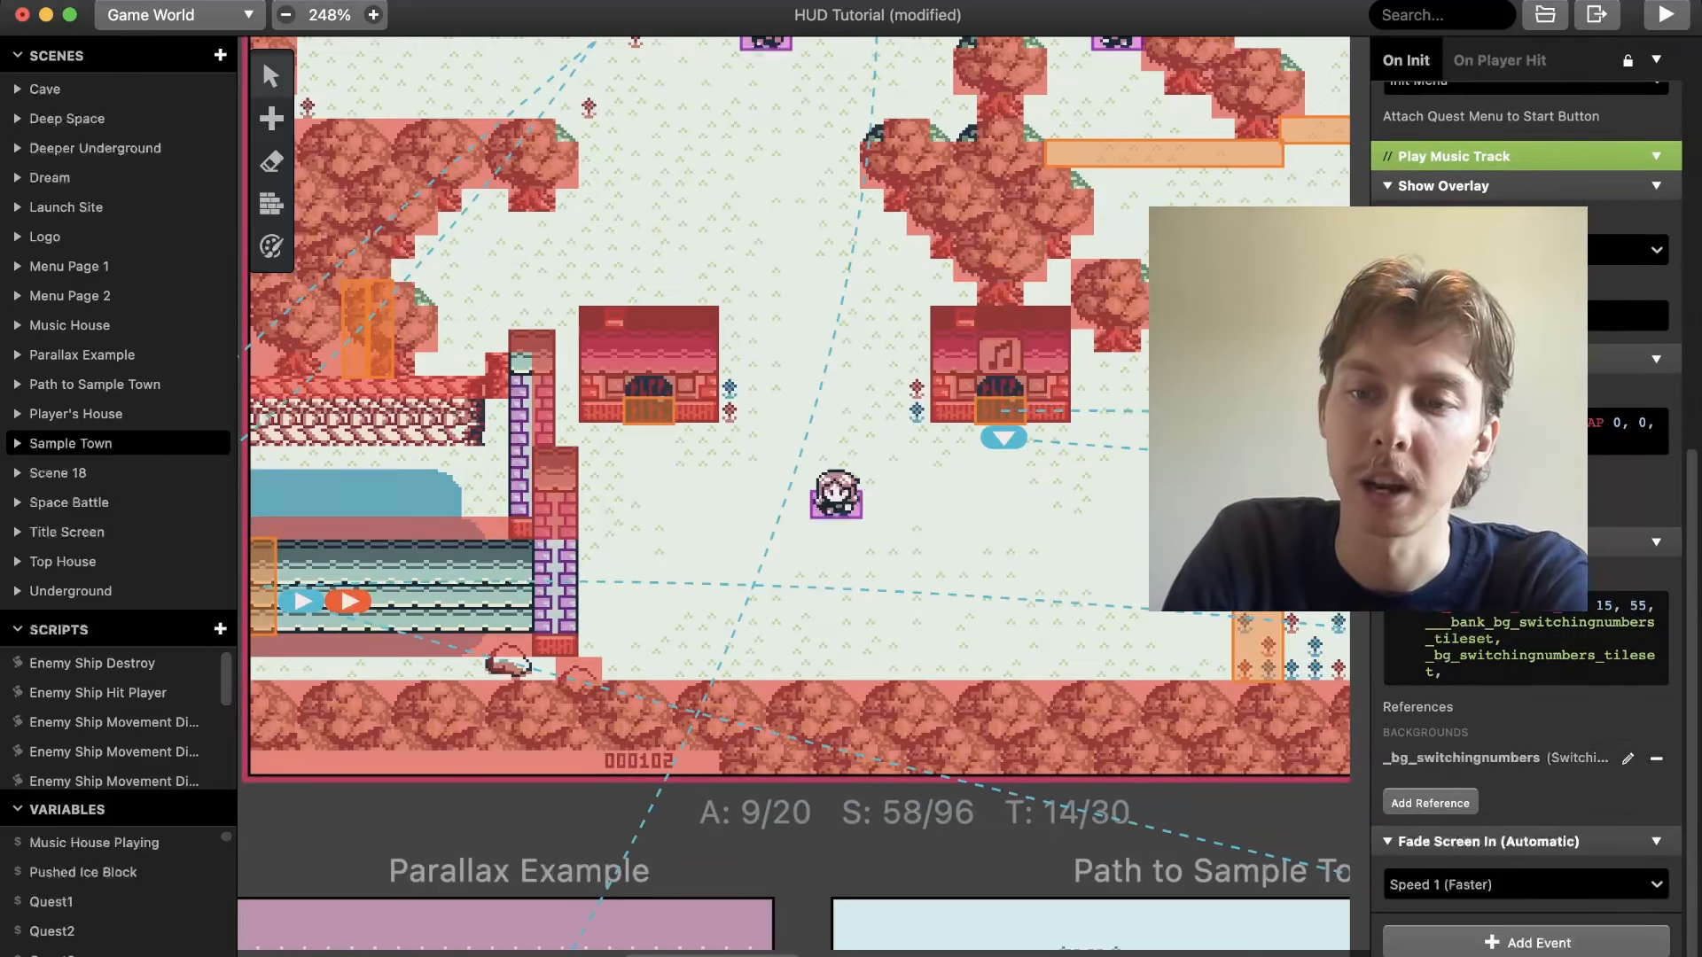
left_click(1459, 672)
Duplicate the VM_REPLACE_TILE_XY command on two more script lines, setting their X coordinates to 16 and 17
key("Return")
key("Return")
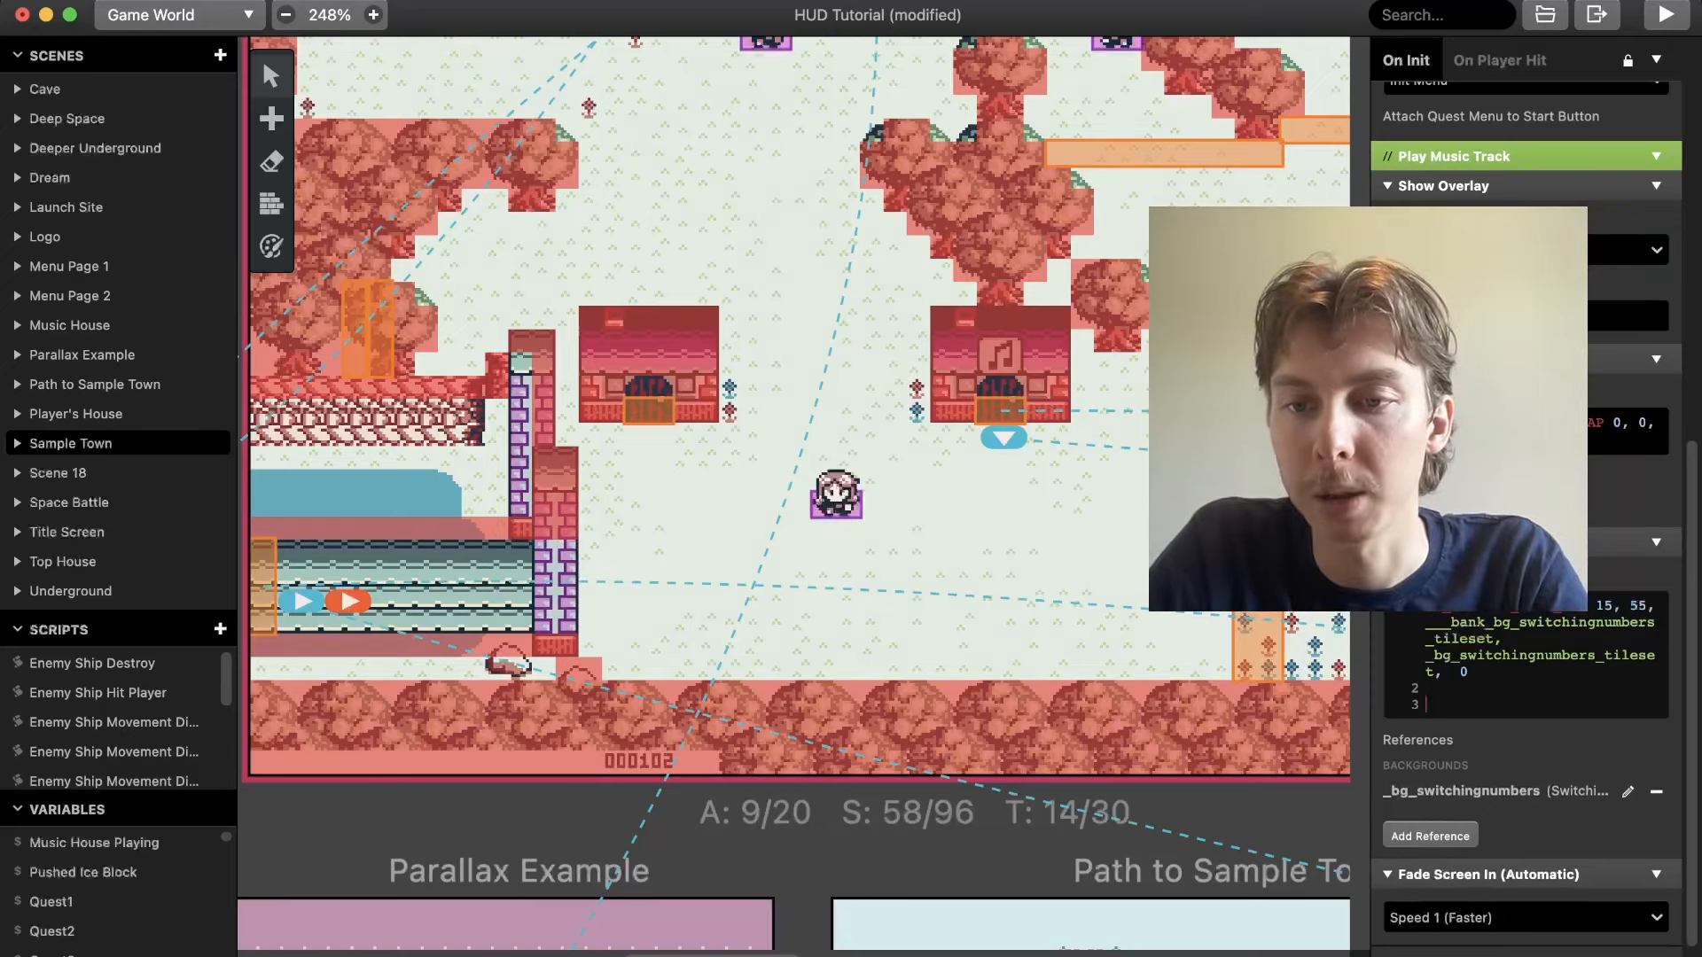
key("cmd+v")
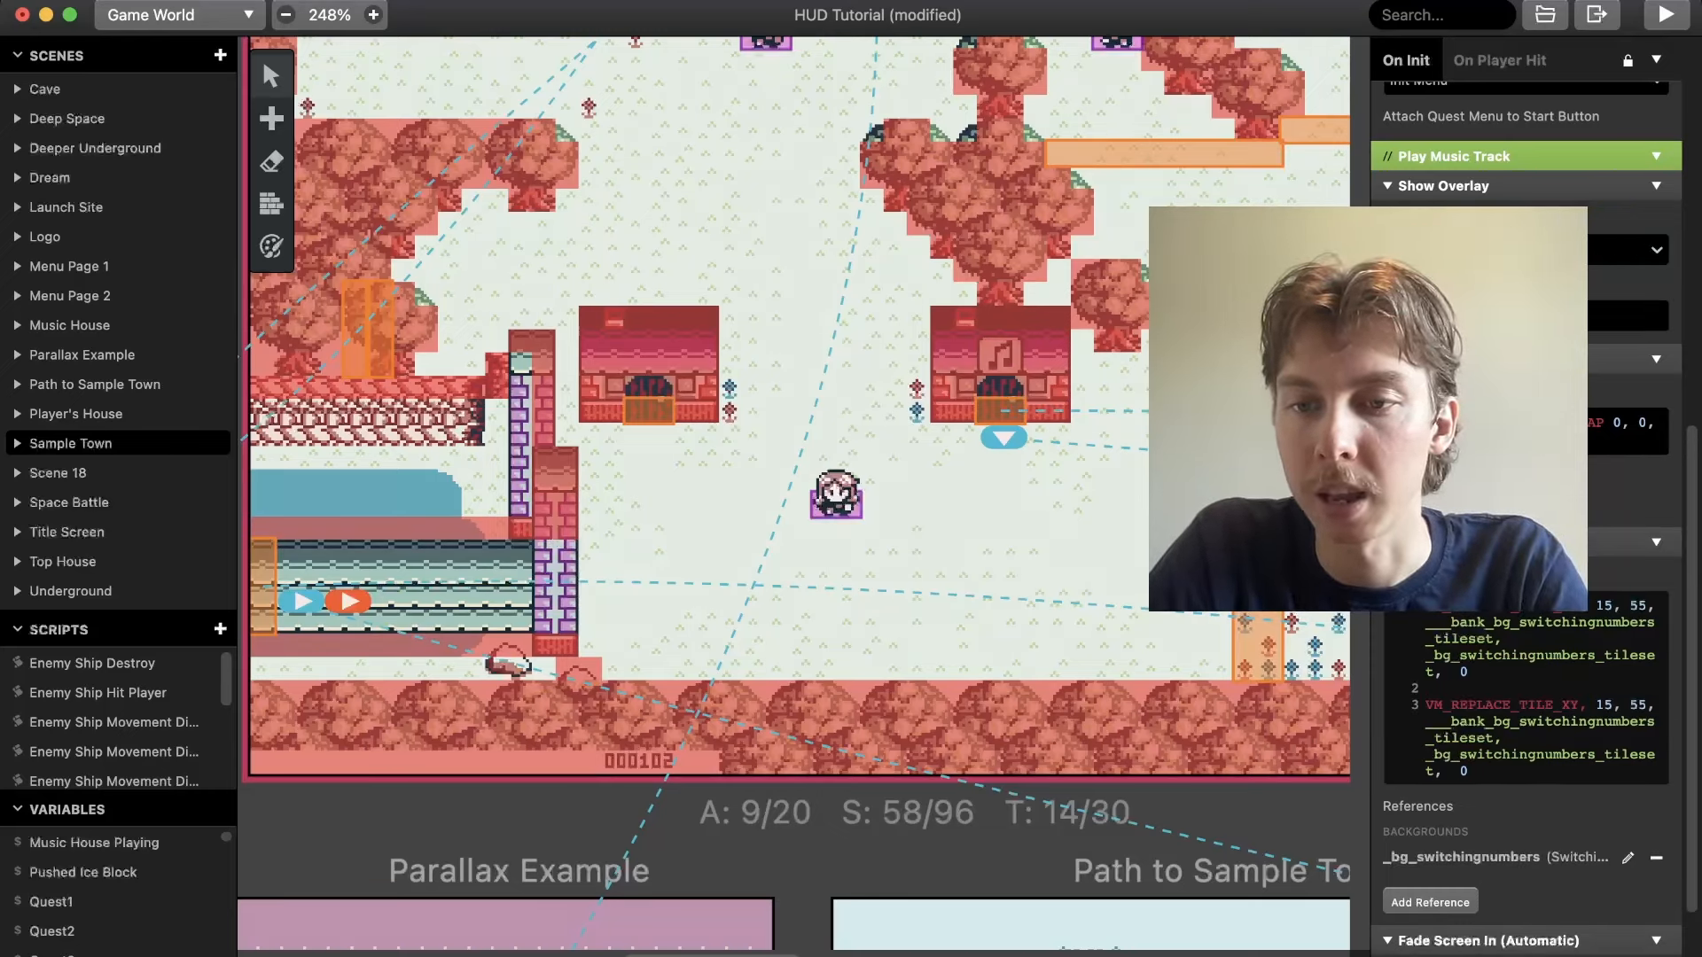
key("super+v")
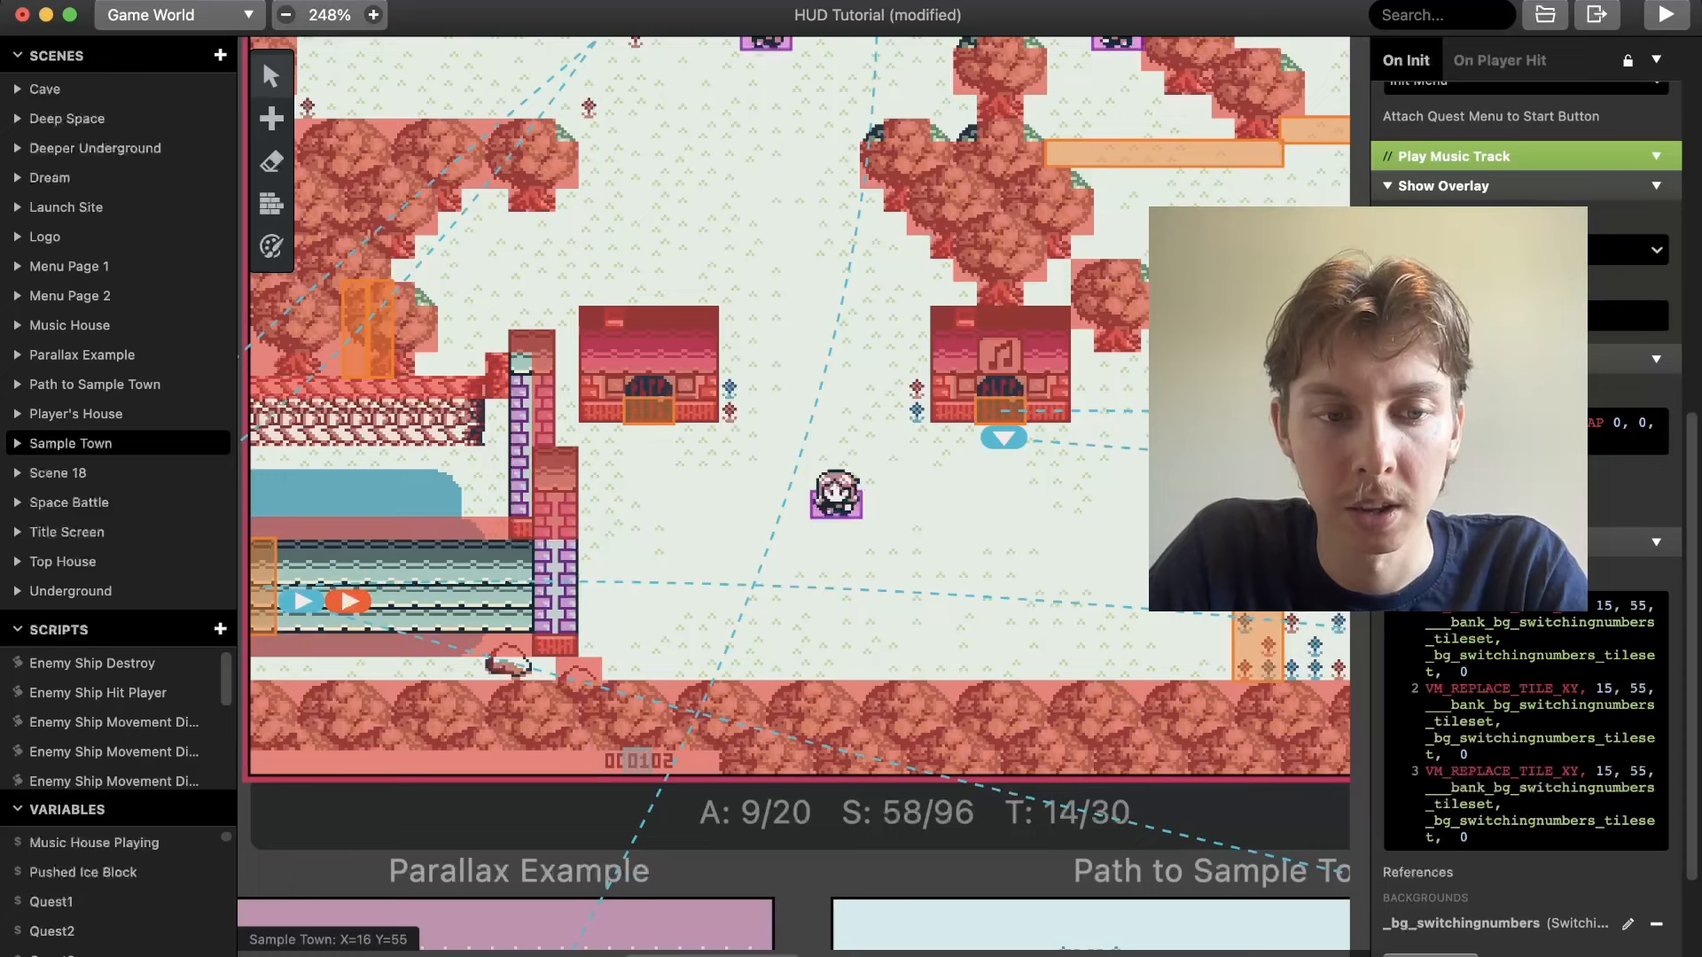
left_click(1473, 755)
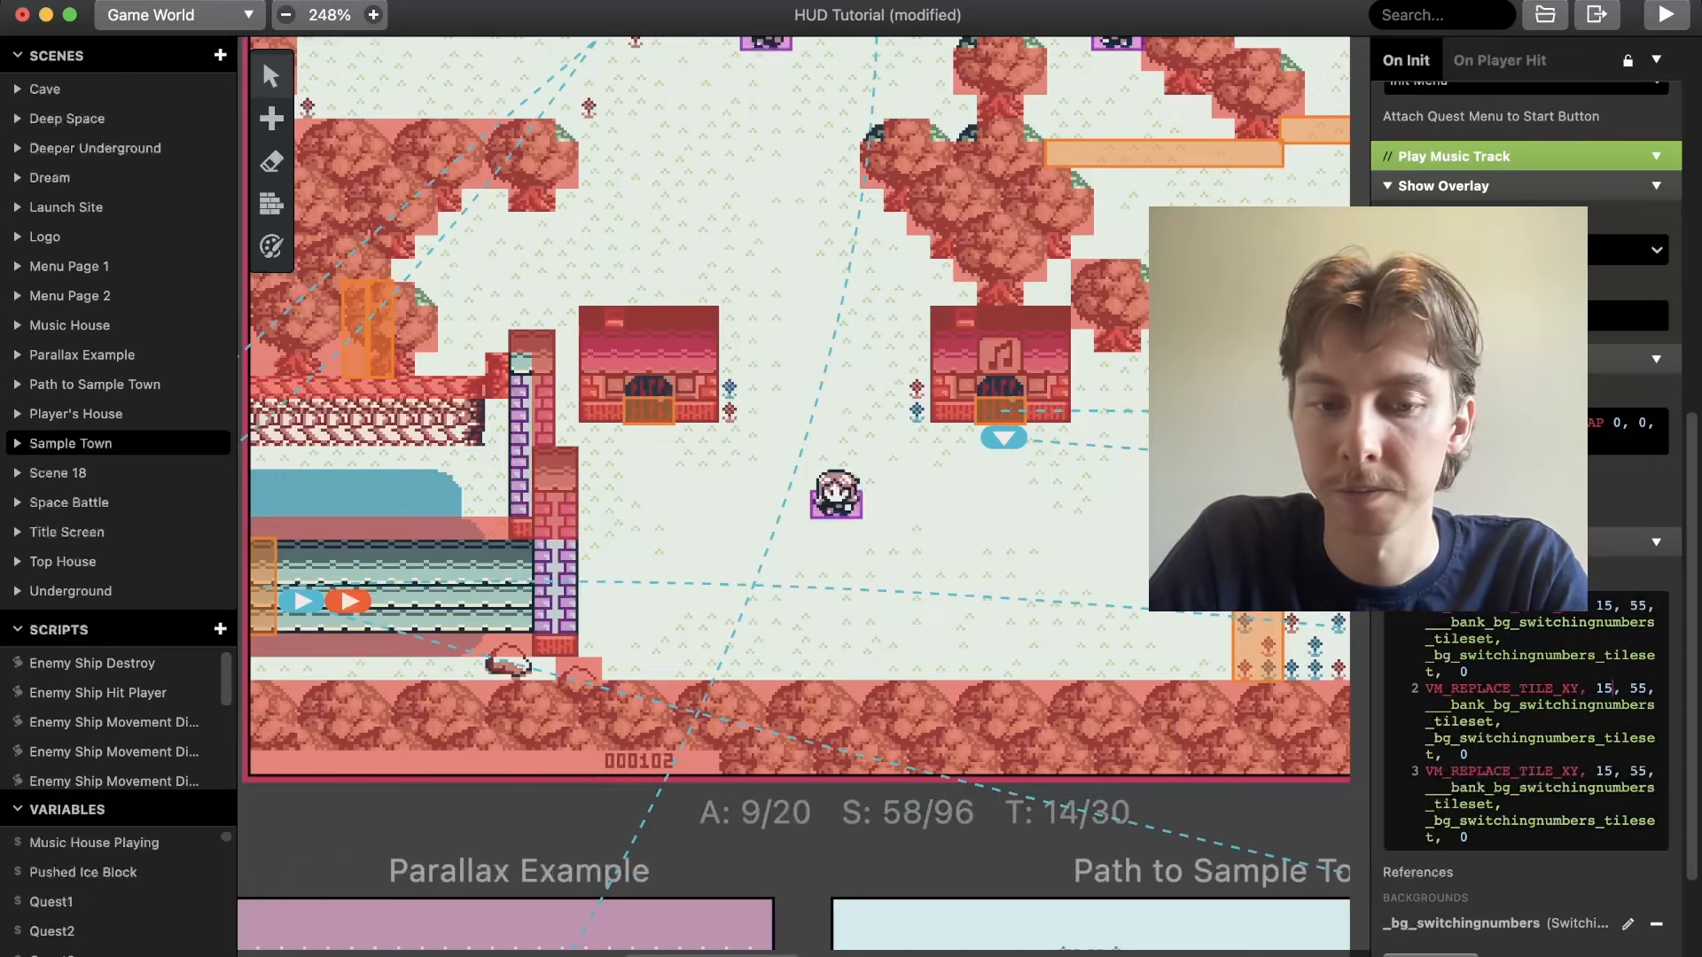
type("6")
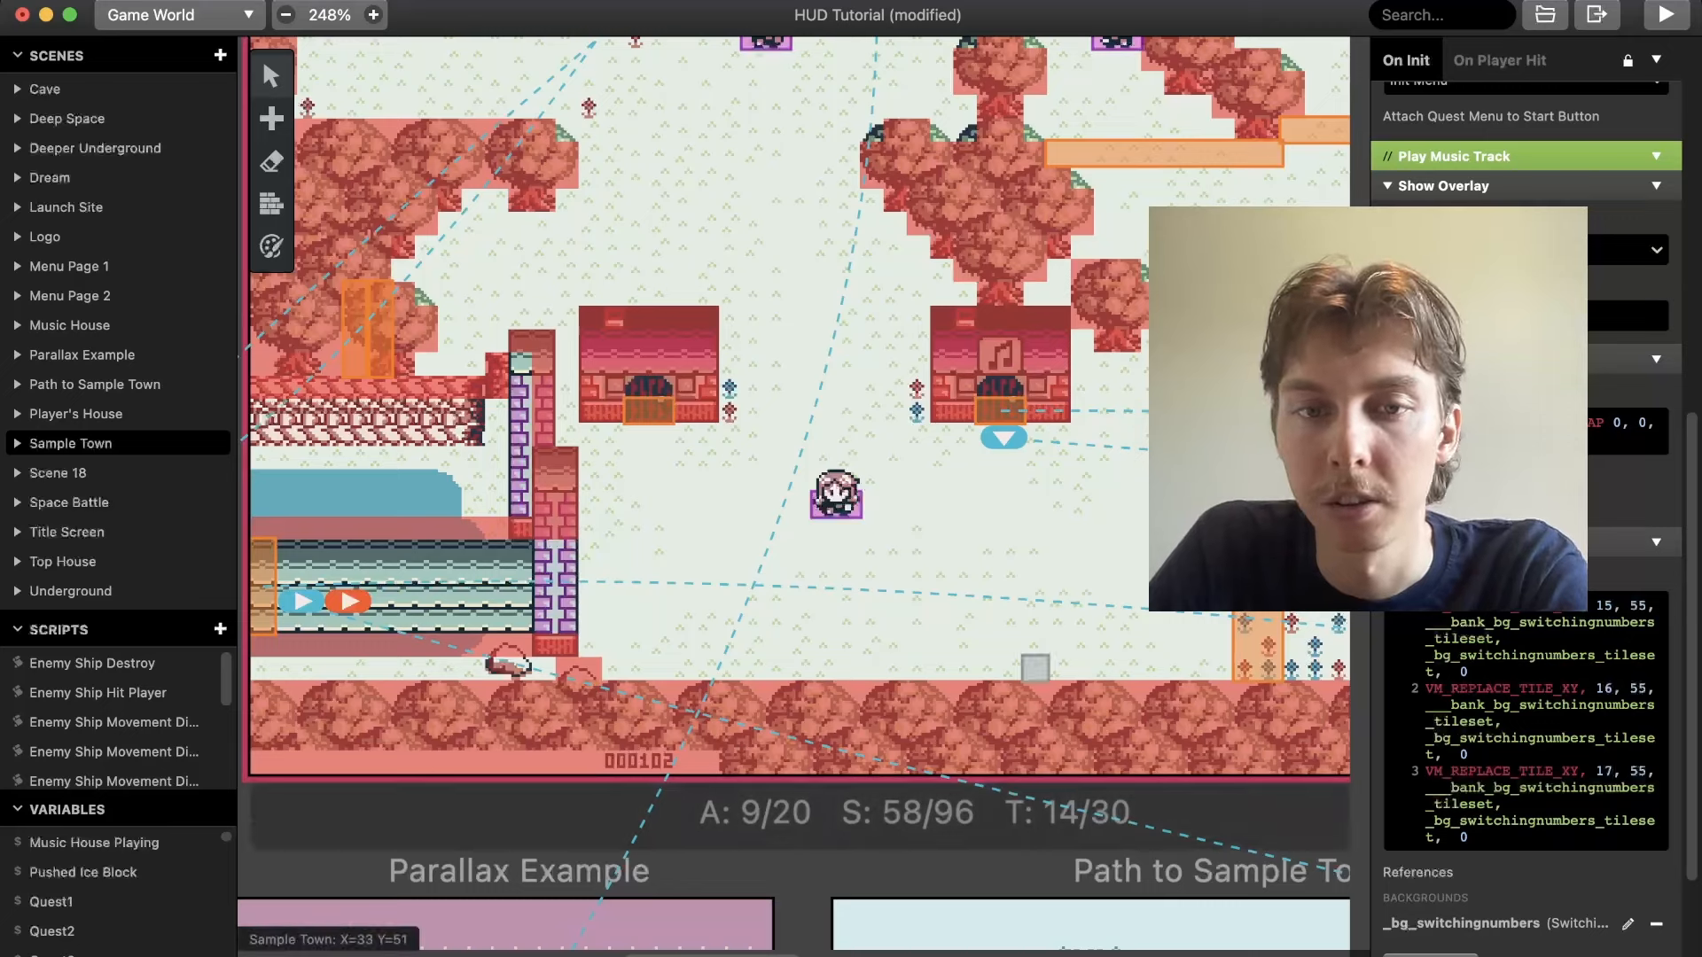
Review the Sample Town overlay and tile replacement scripts, run the game to check the HUD digits, and close the game window
scroll(1036, 652, "down", 2)
scroll(1035, 651, "up", 2)
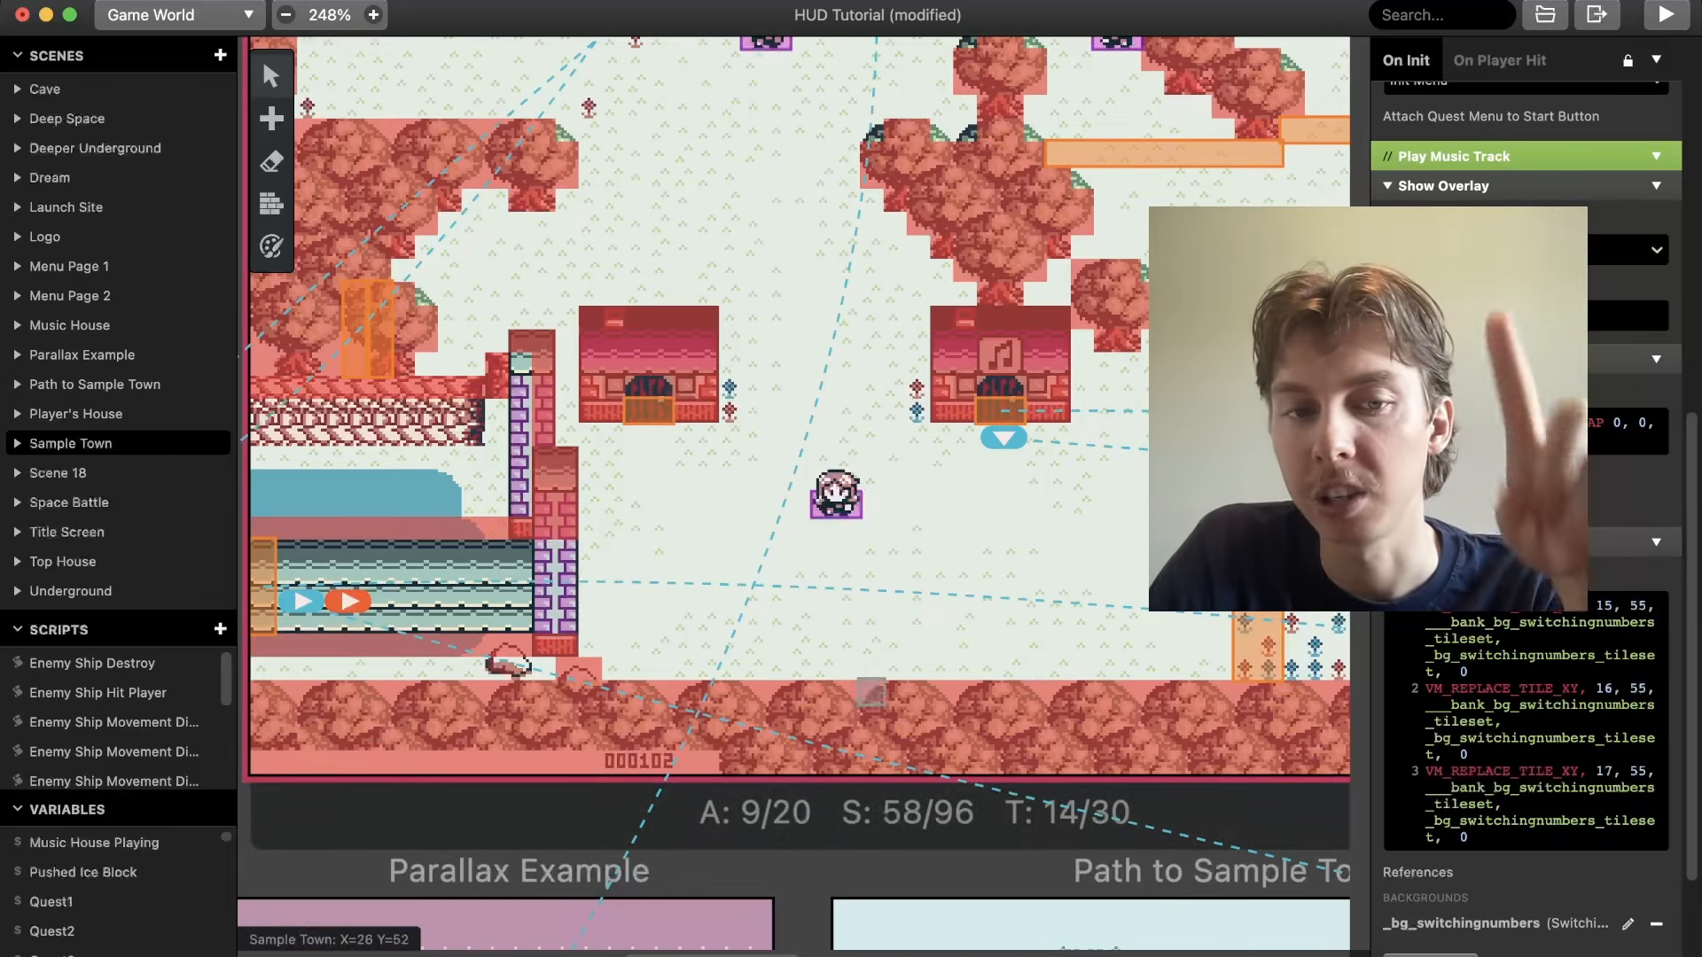
scroll(1524, 576, "up", 10)
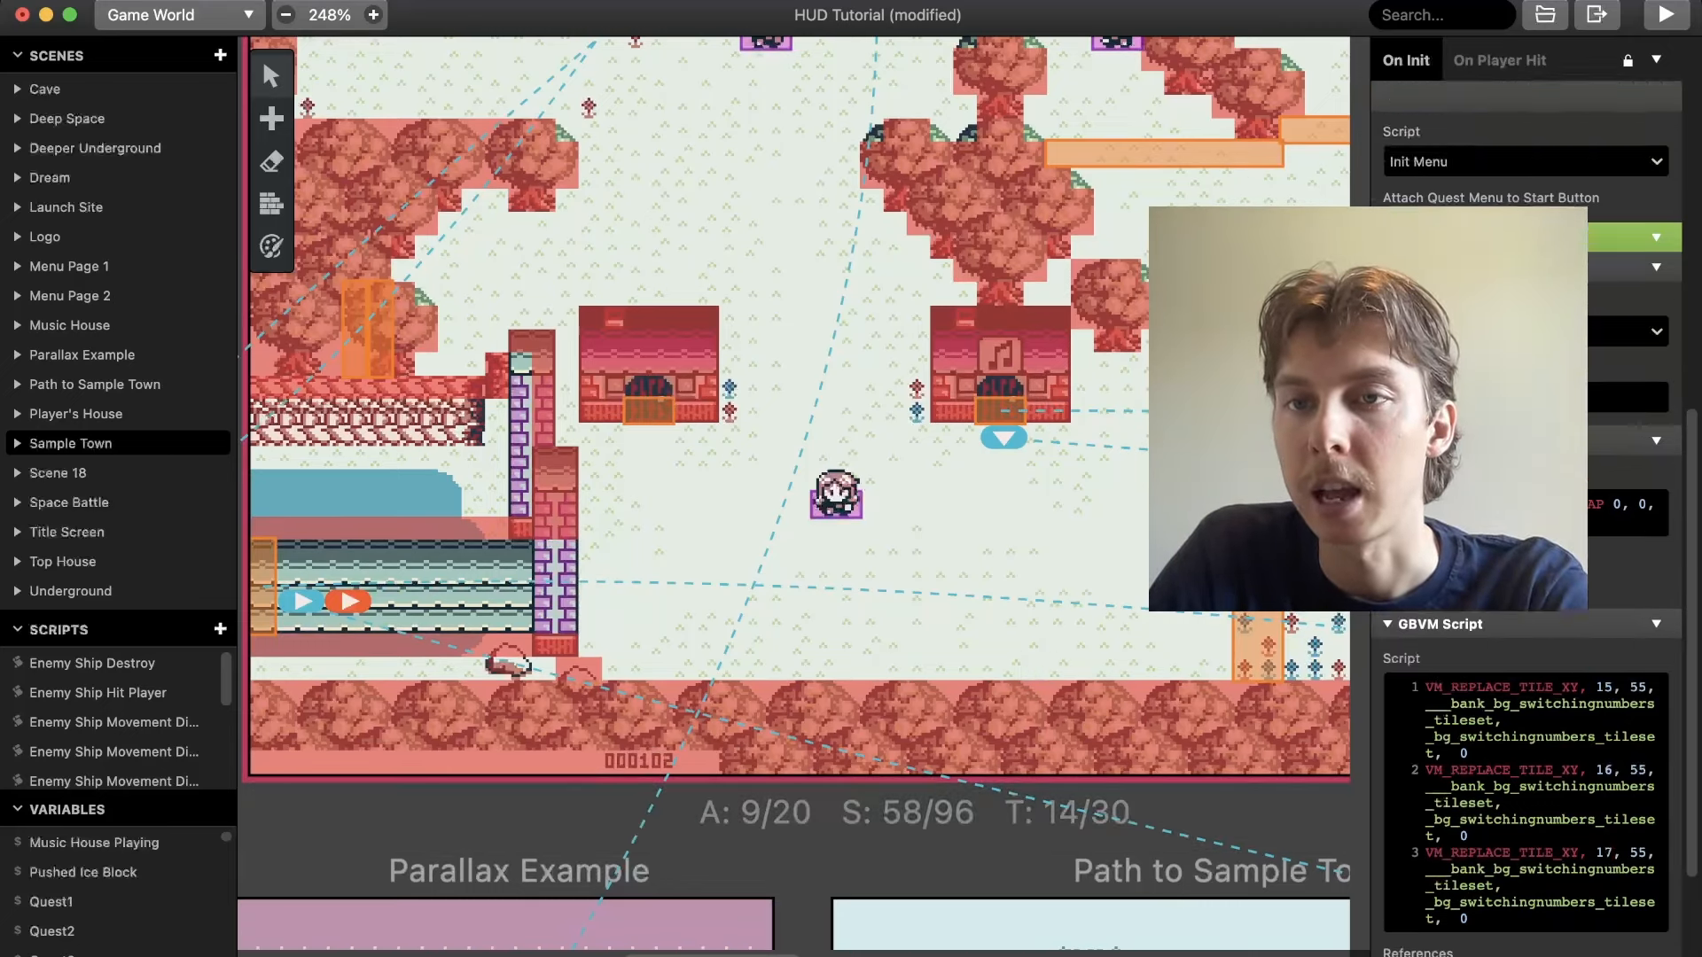
scroll(1525, 576, "down", 6)
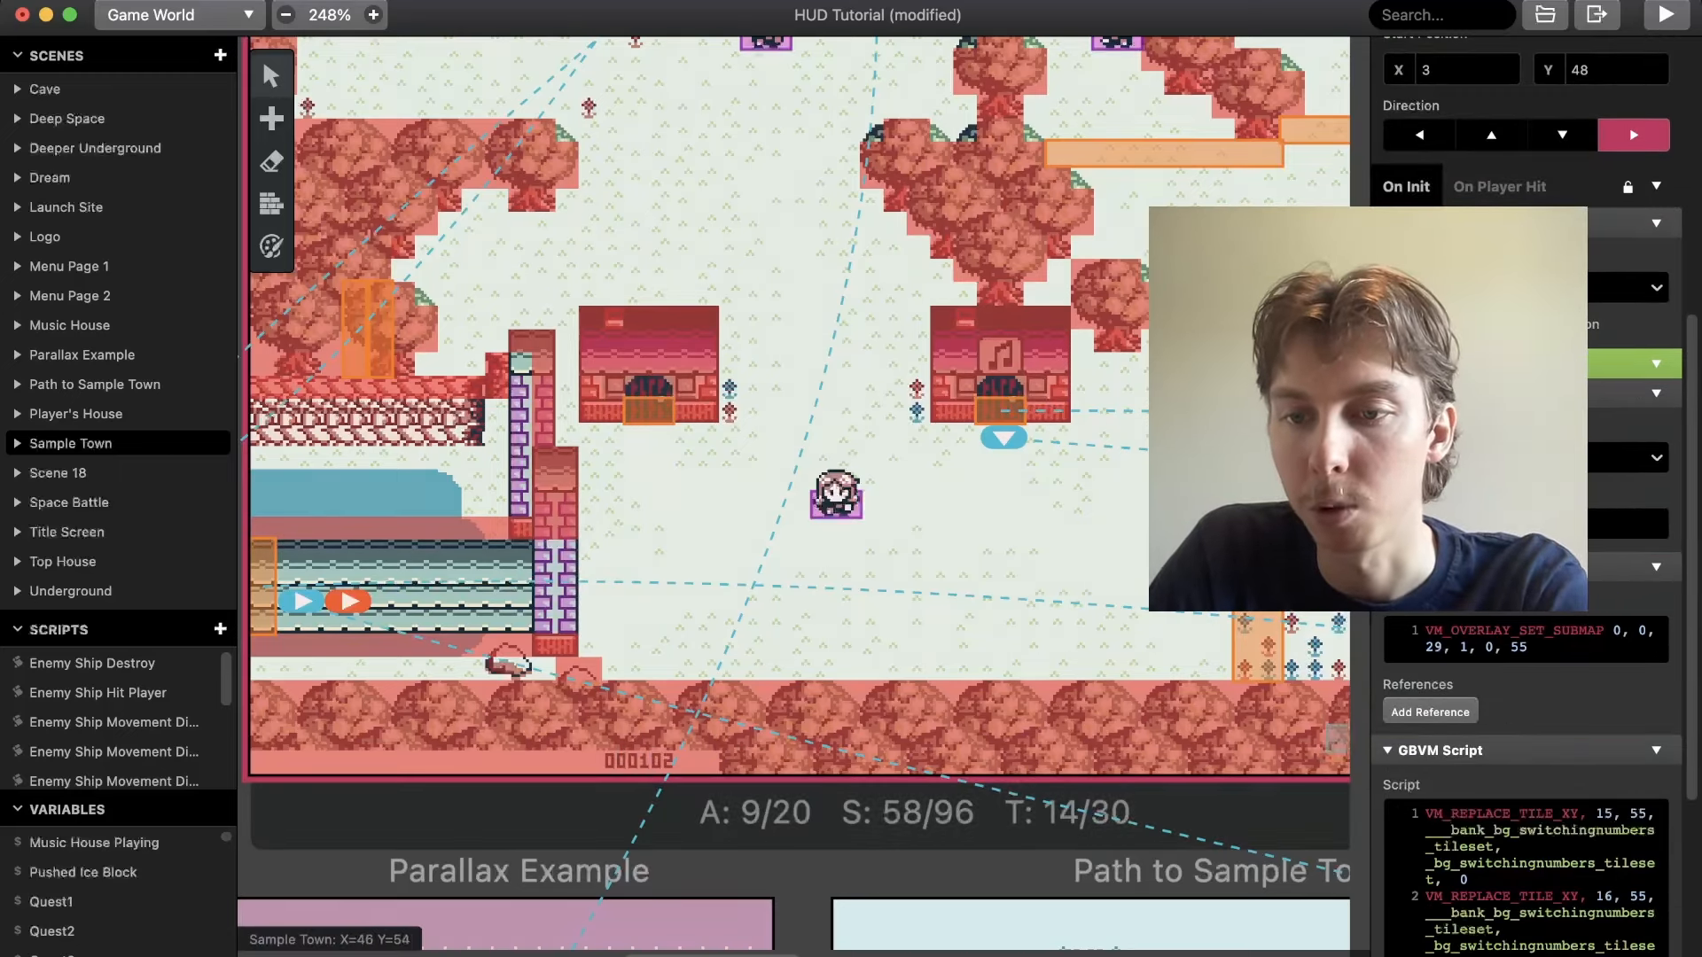
scroll(1525, 576, "down", 6)
scroll(1525, 576, "down", 1)
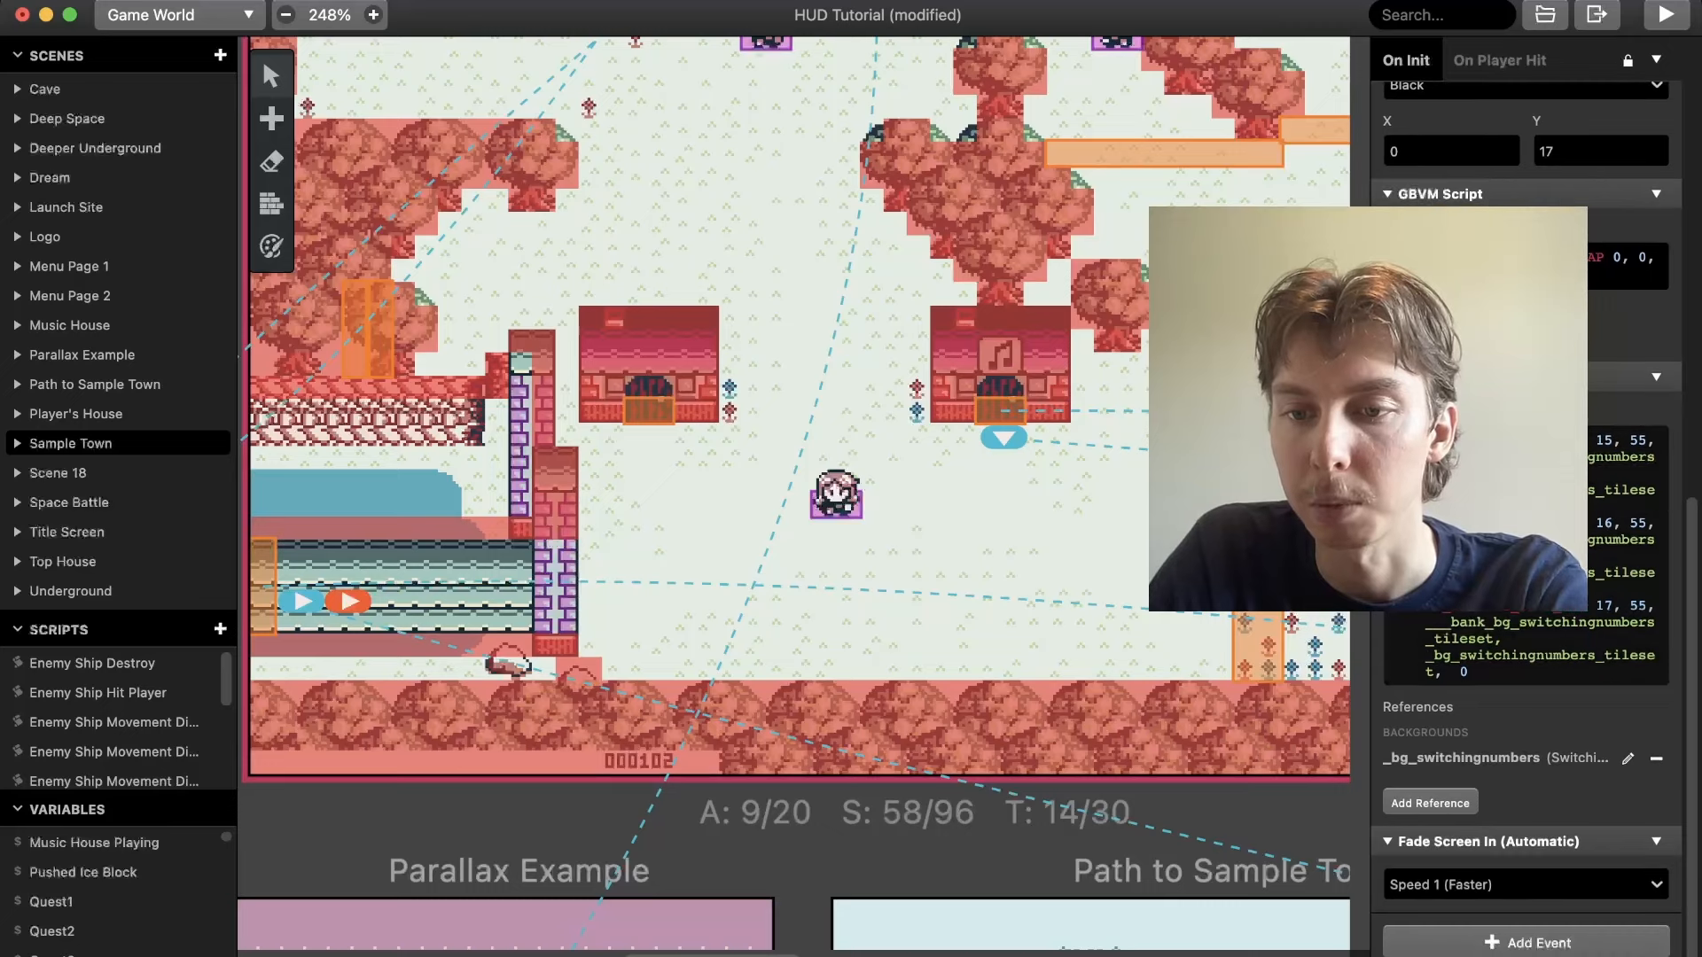
left_click(1666, 15)
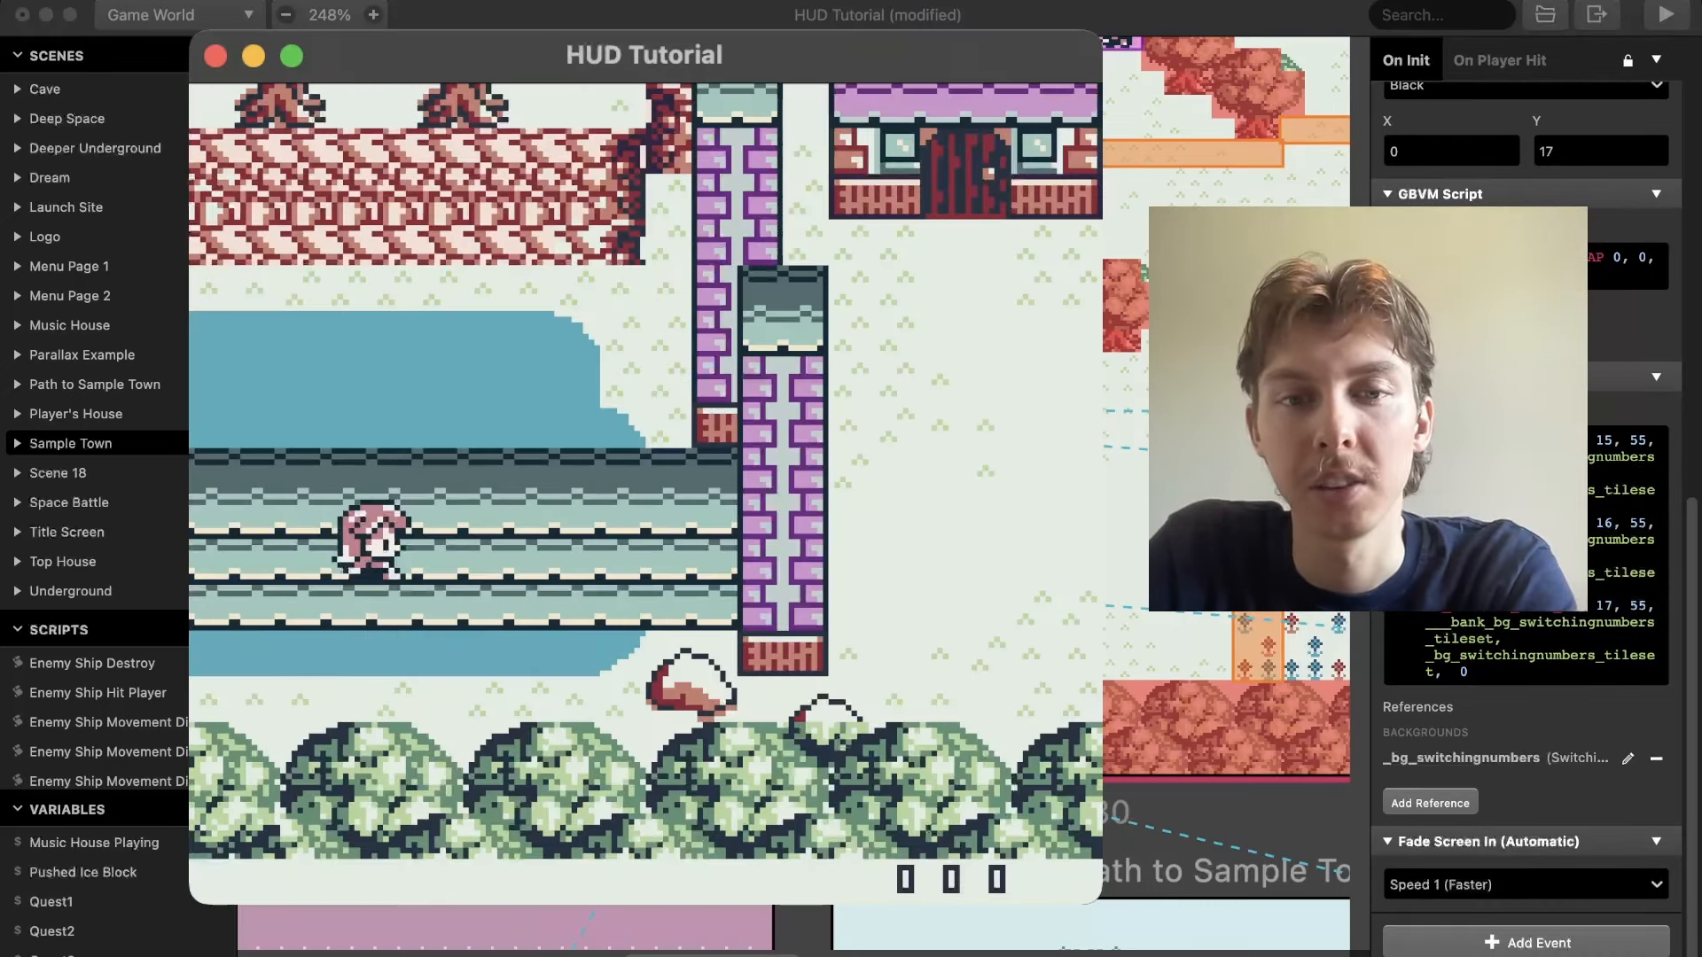
key("super+w")
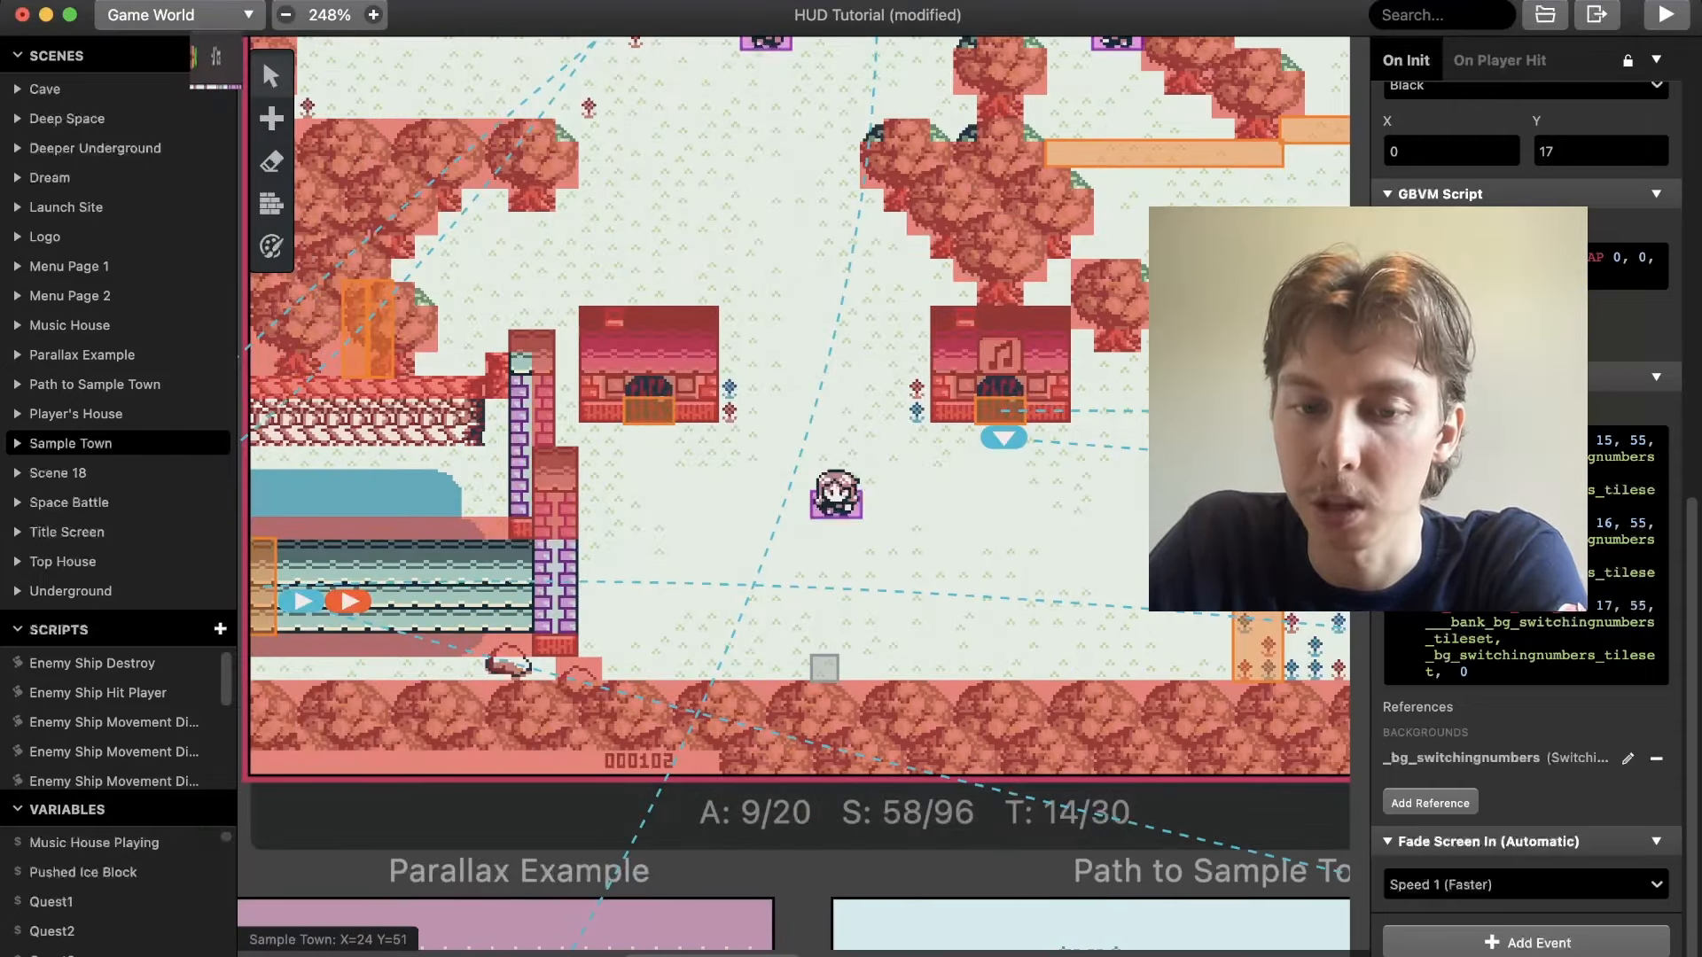
Open the Pet Owner actor's On Update script, collapse the random variable and Switch events, and add a Math Functions event after them
left_click(842, 501)
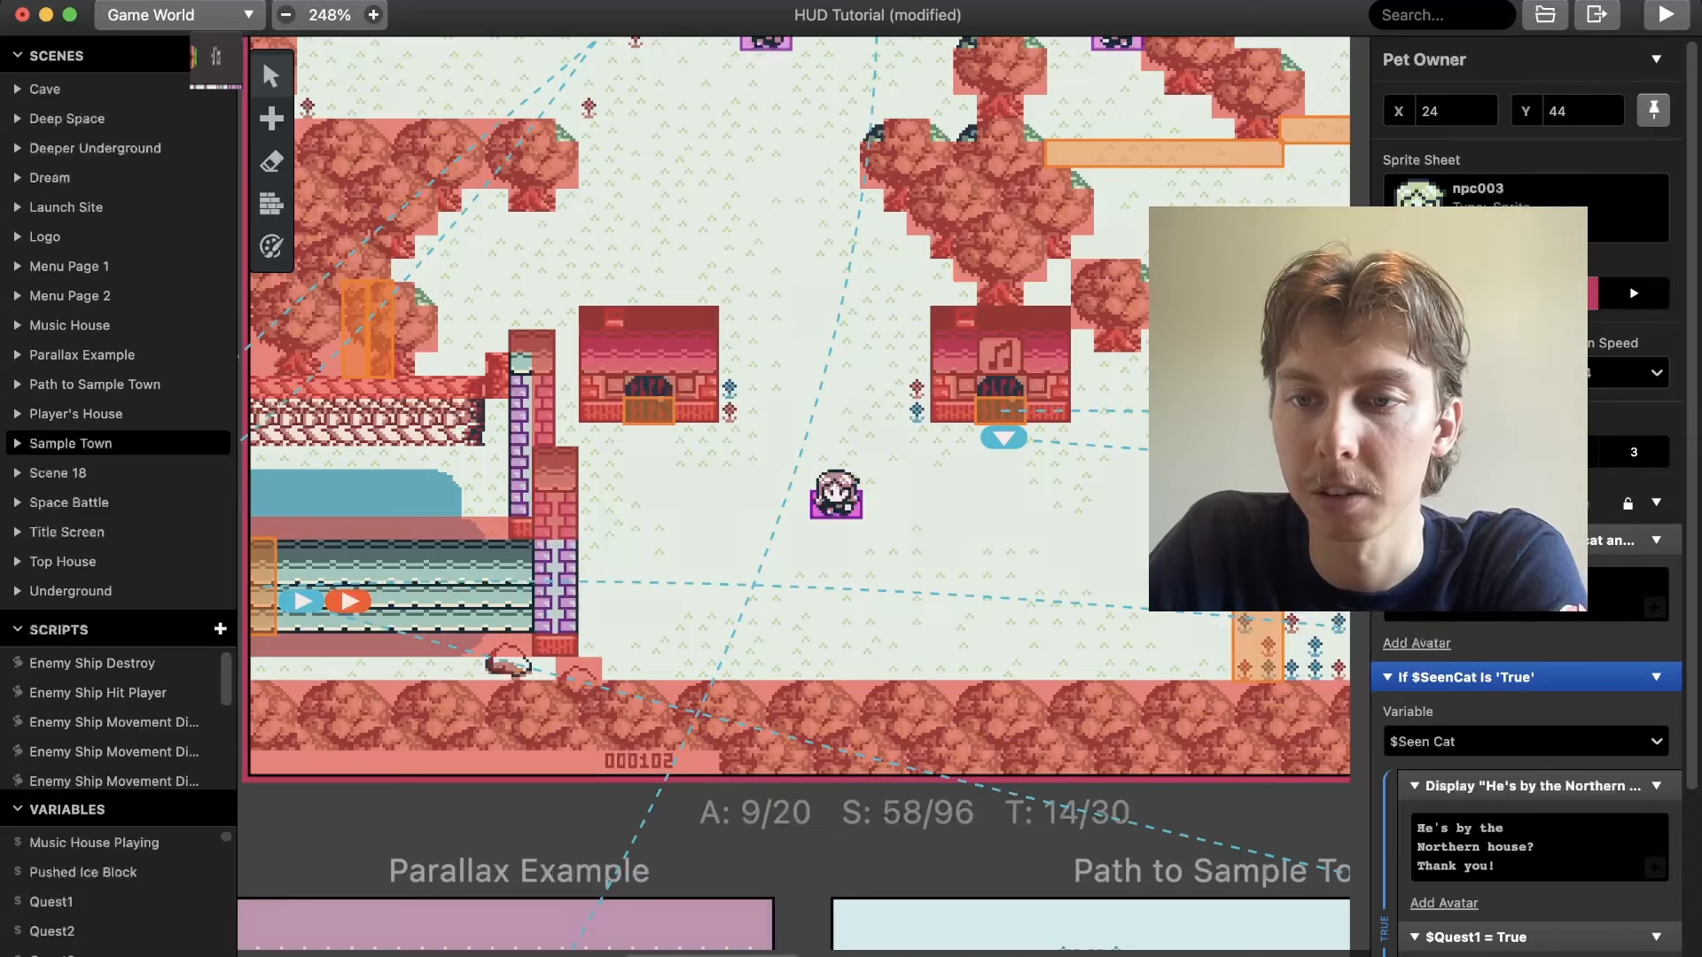
left_click(1555, 503)
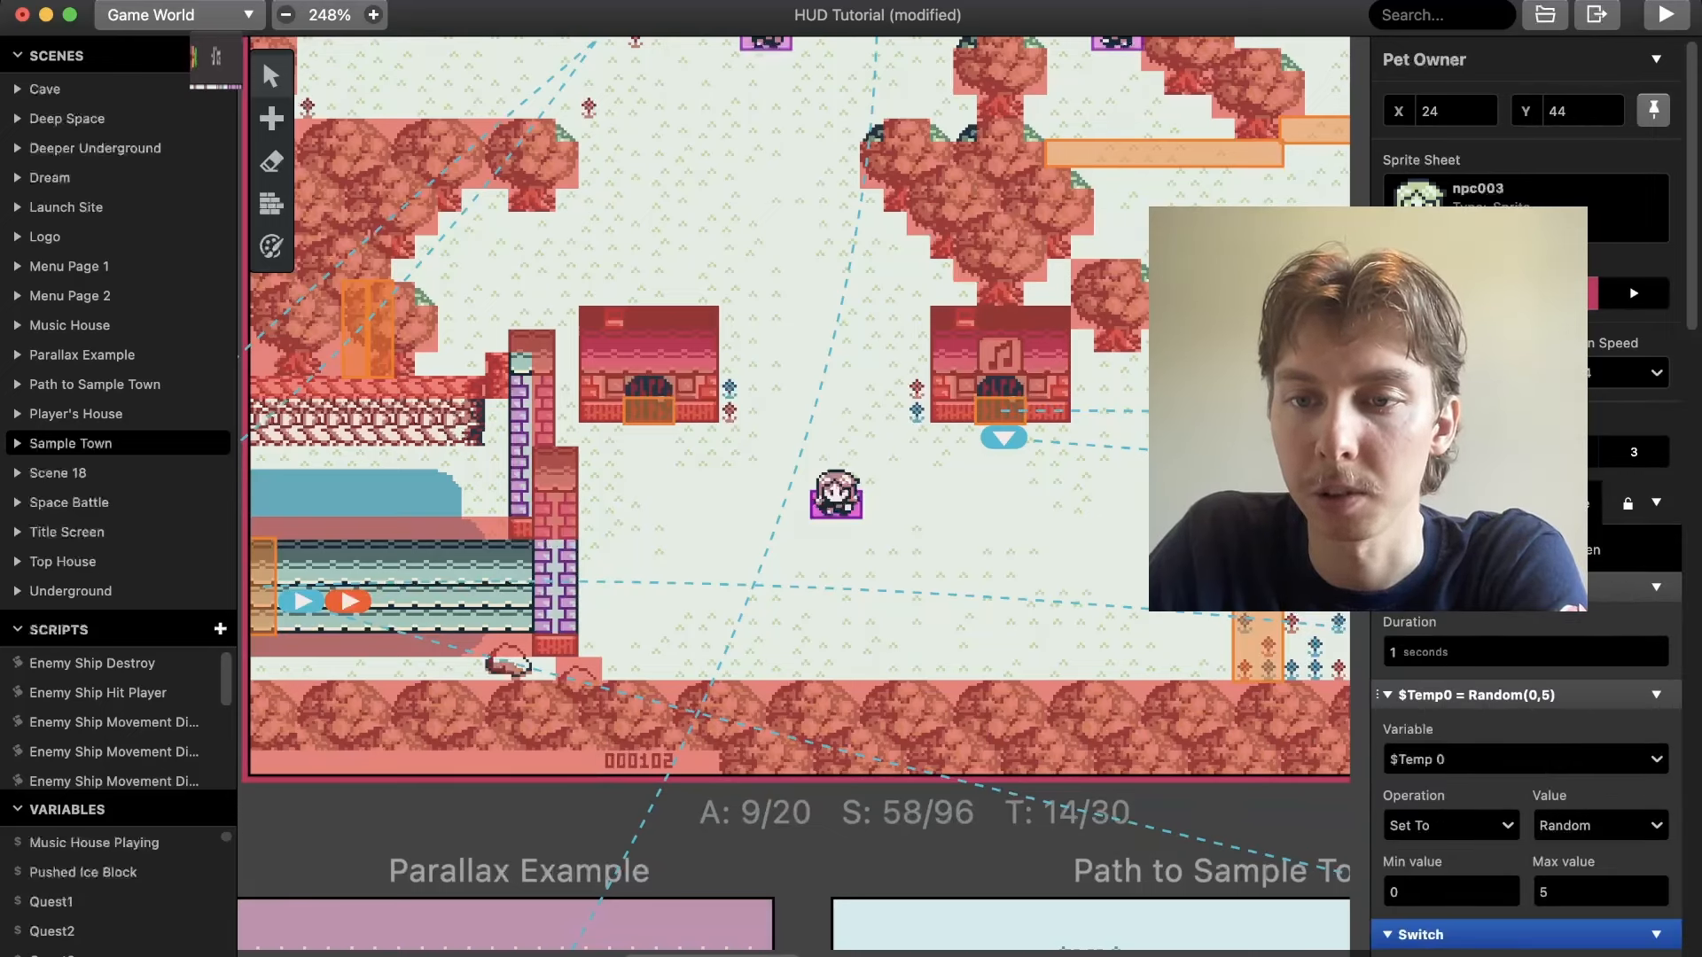
left_click(1454, 695)
left_click(1436, 725)
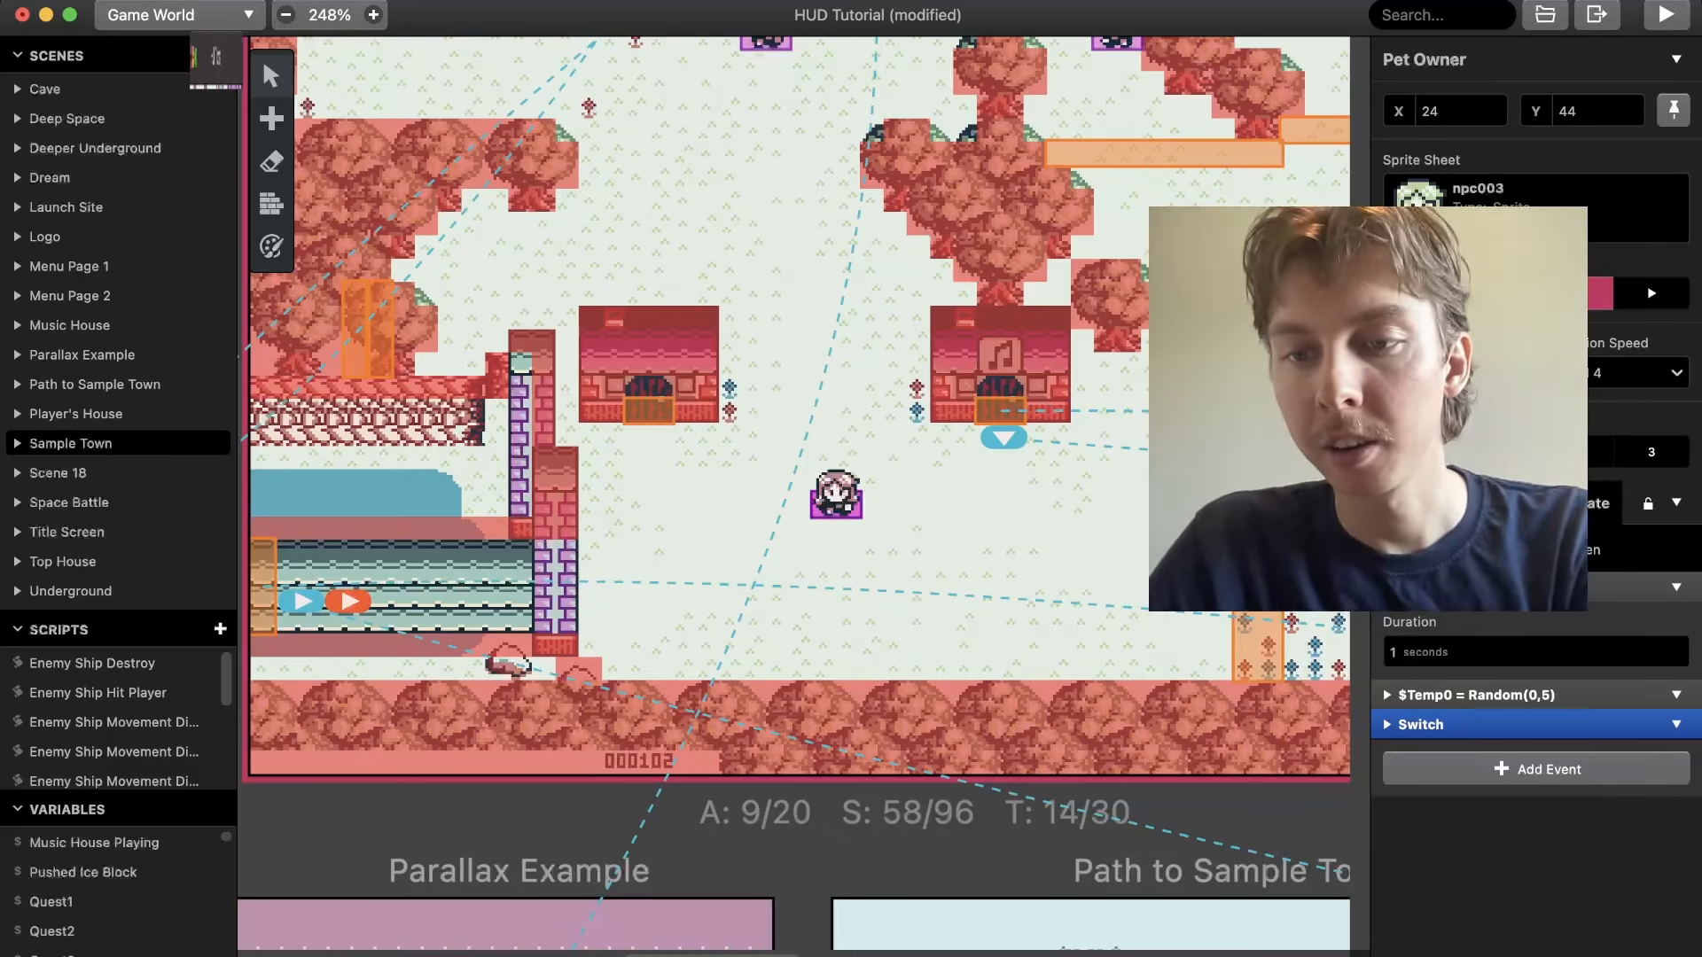
left_click(1536, 769)
type("math")
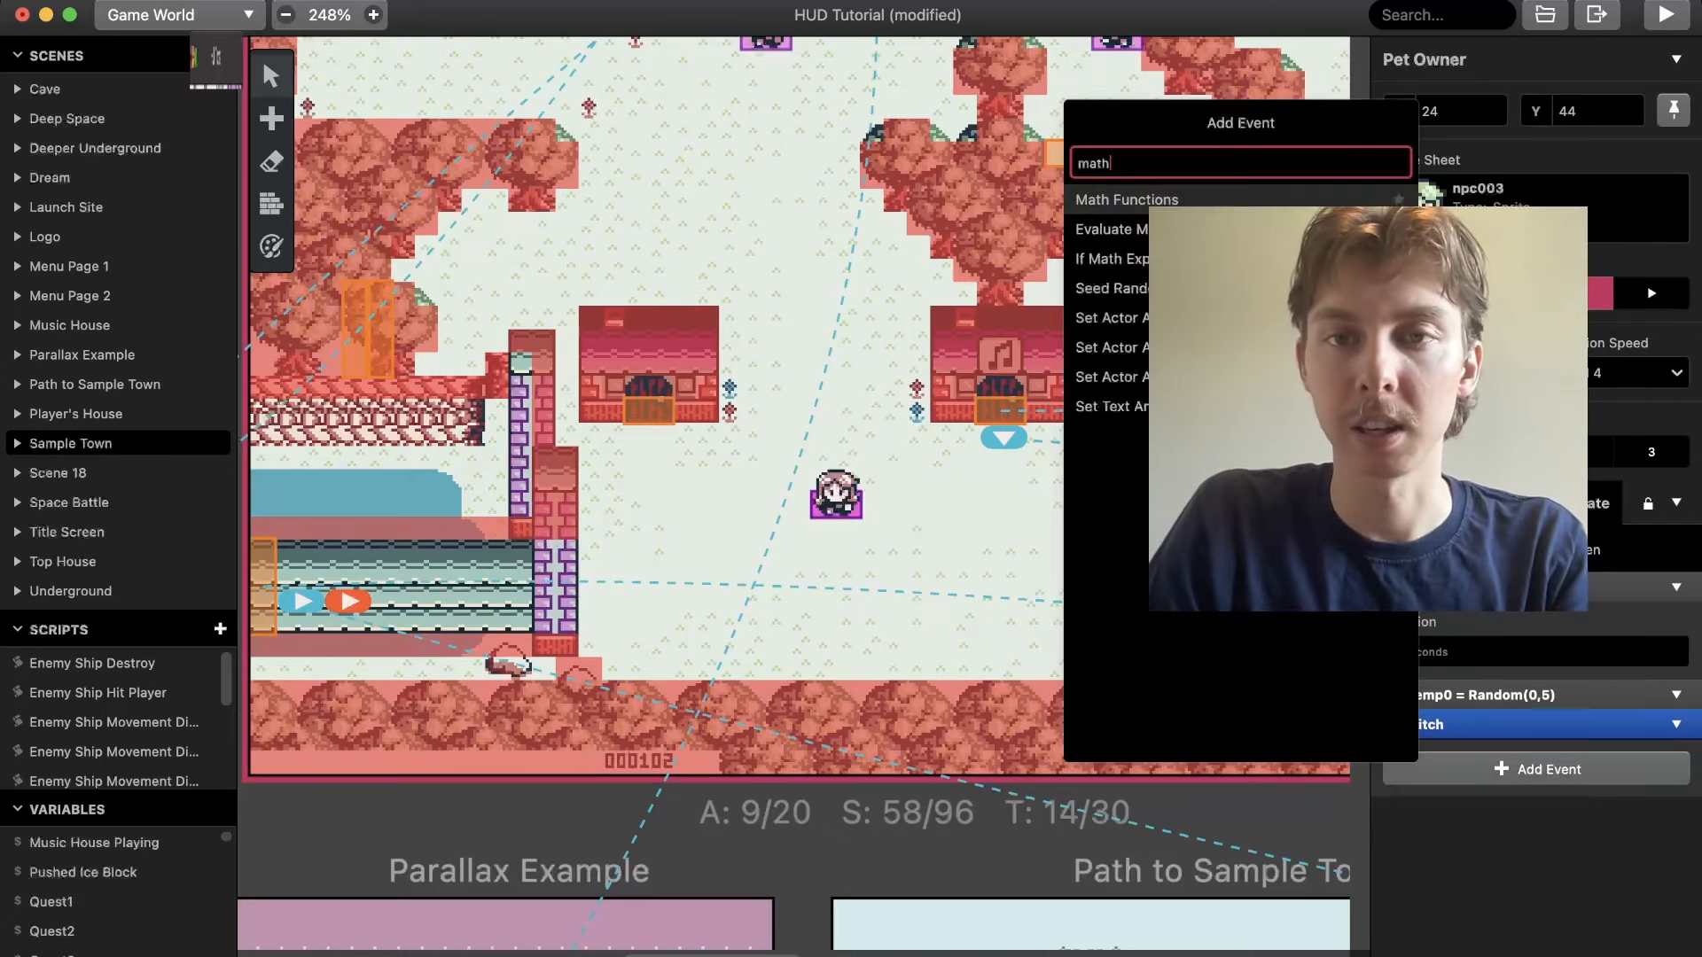
key("Return")
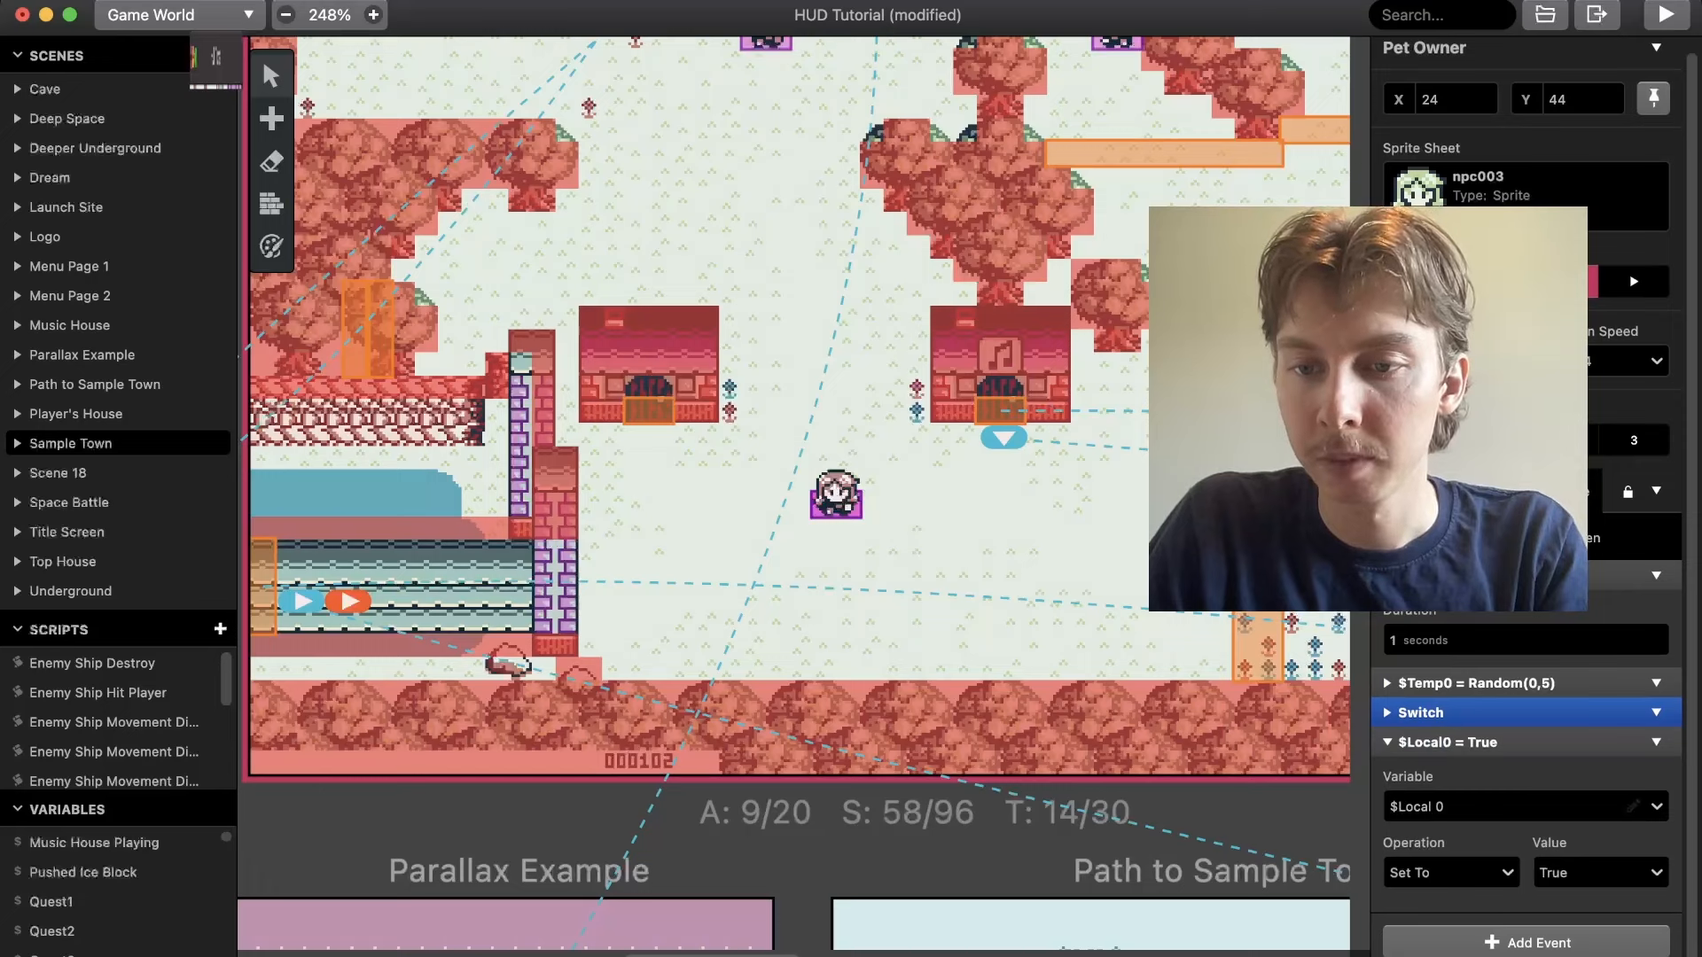
Assign global Variable 18 to the new math event and rename the variable TimeS
left_click(1525, 806)
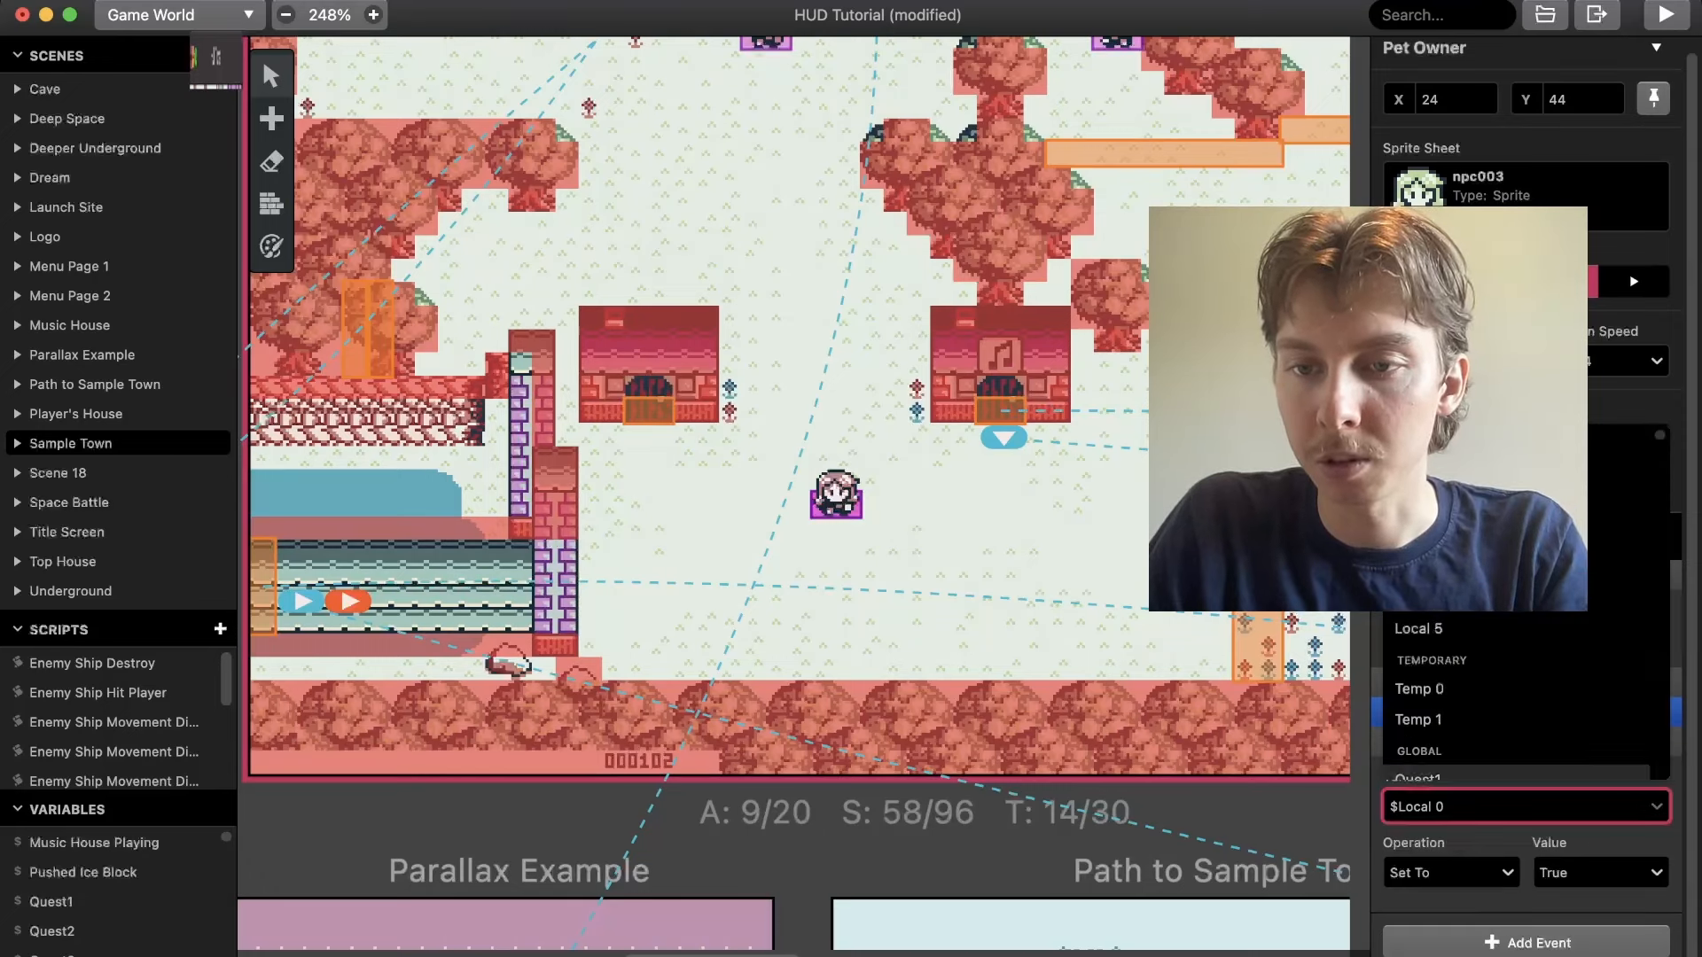
scroll(1525, 659, "down", 1)
scroll(1516, 674, "down", 10)
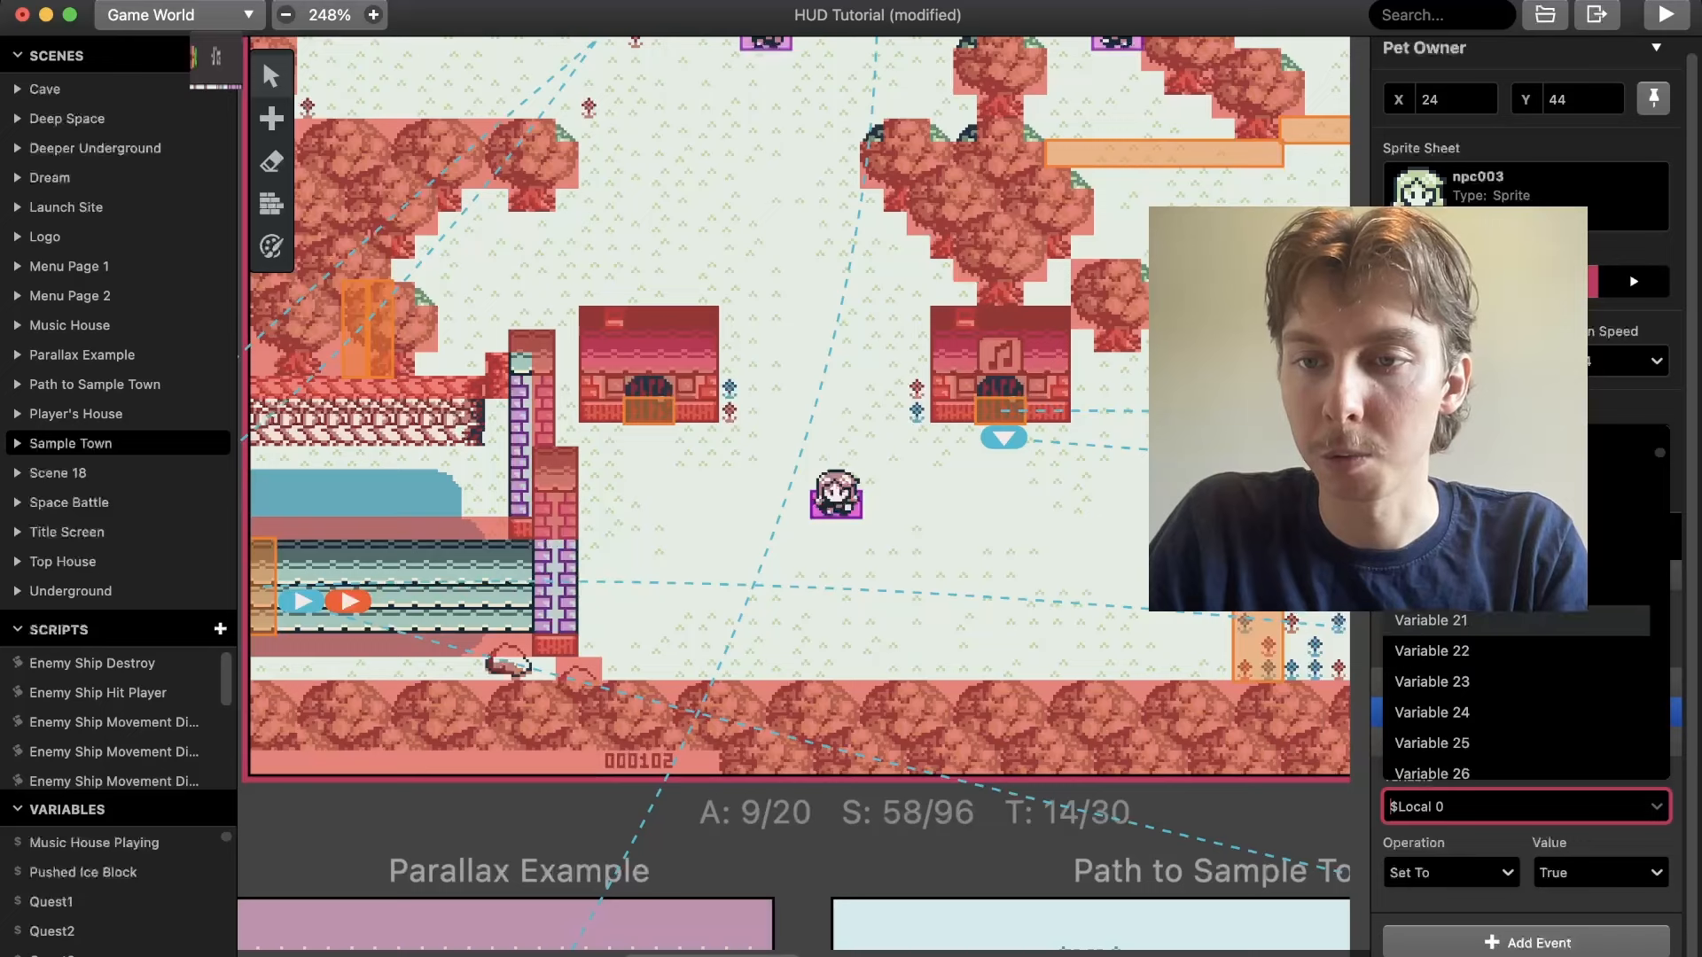
left_click(1516, 528)
left_click(1633, 806)
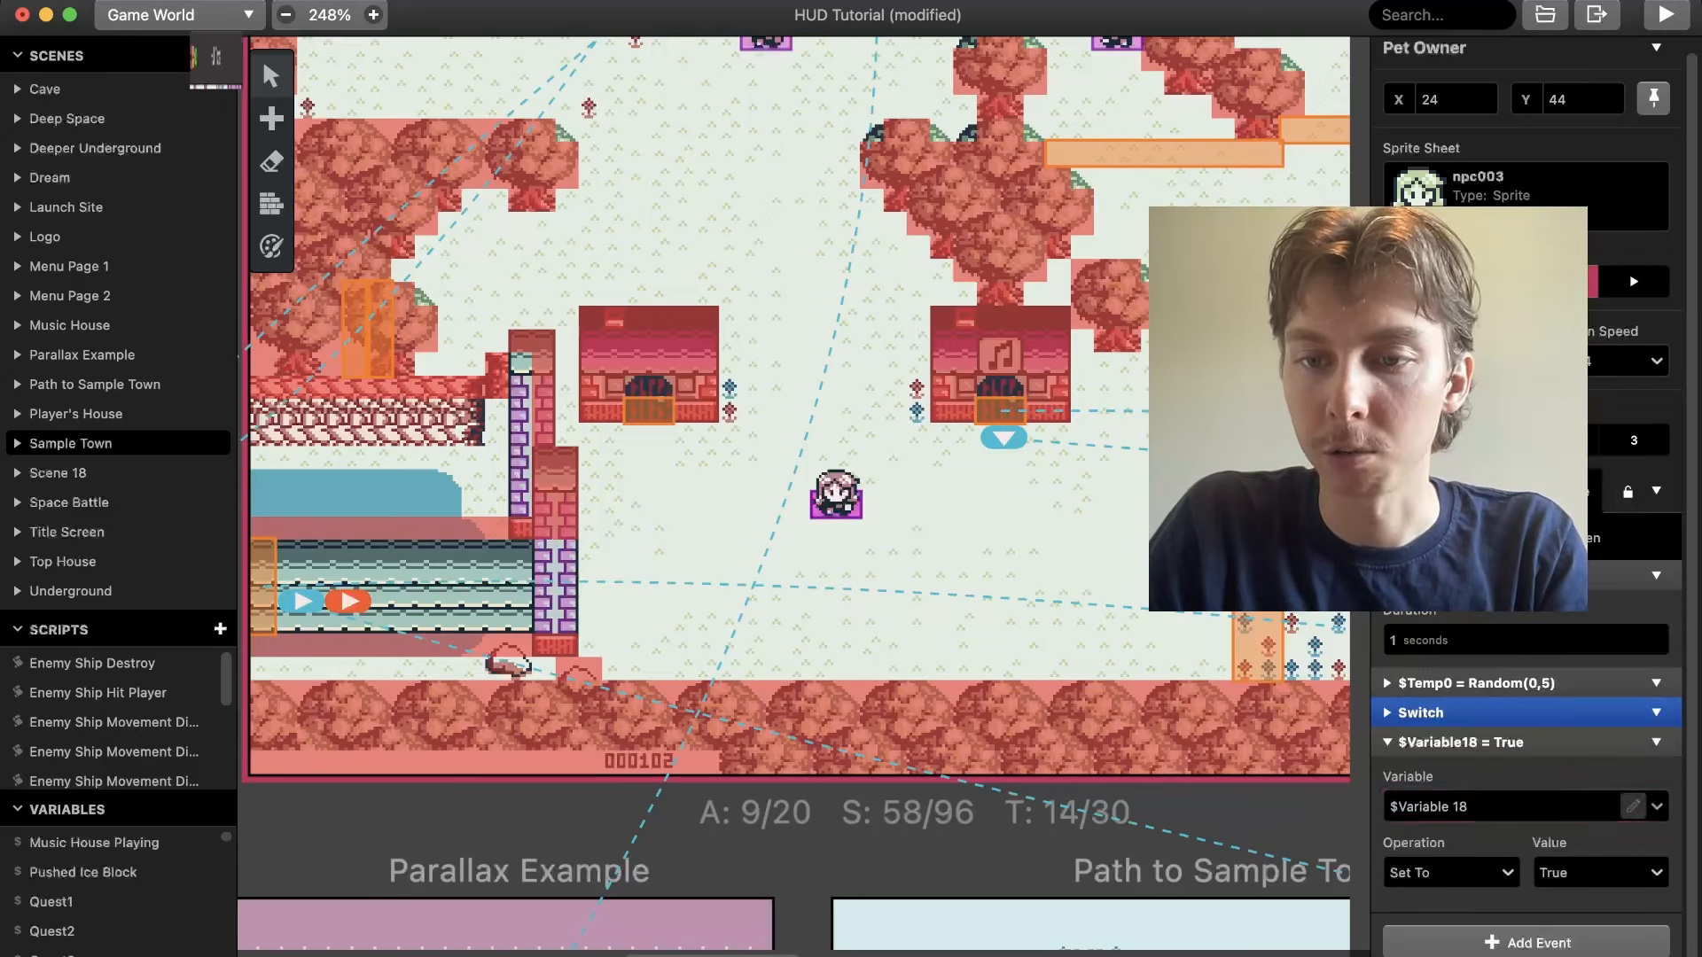
type("Time (s")
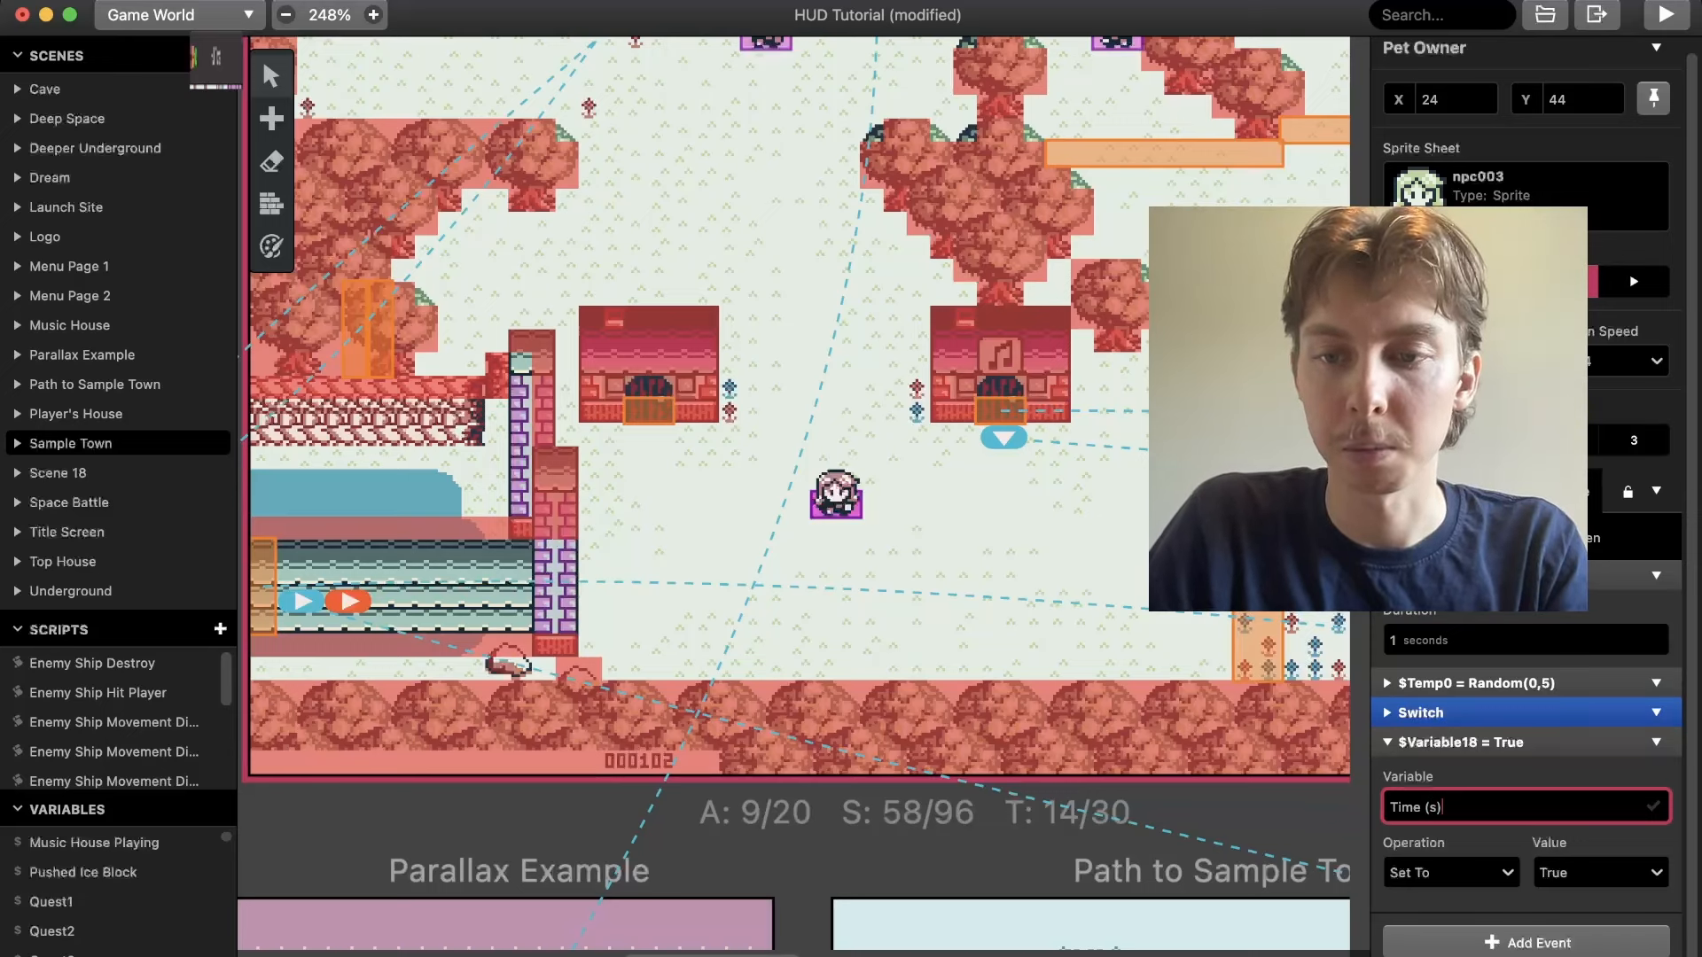
key("Return")
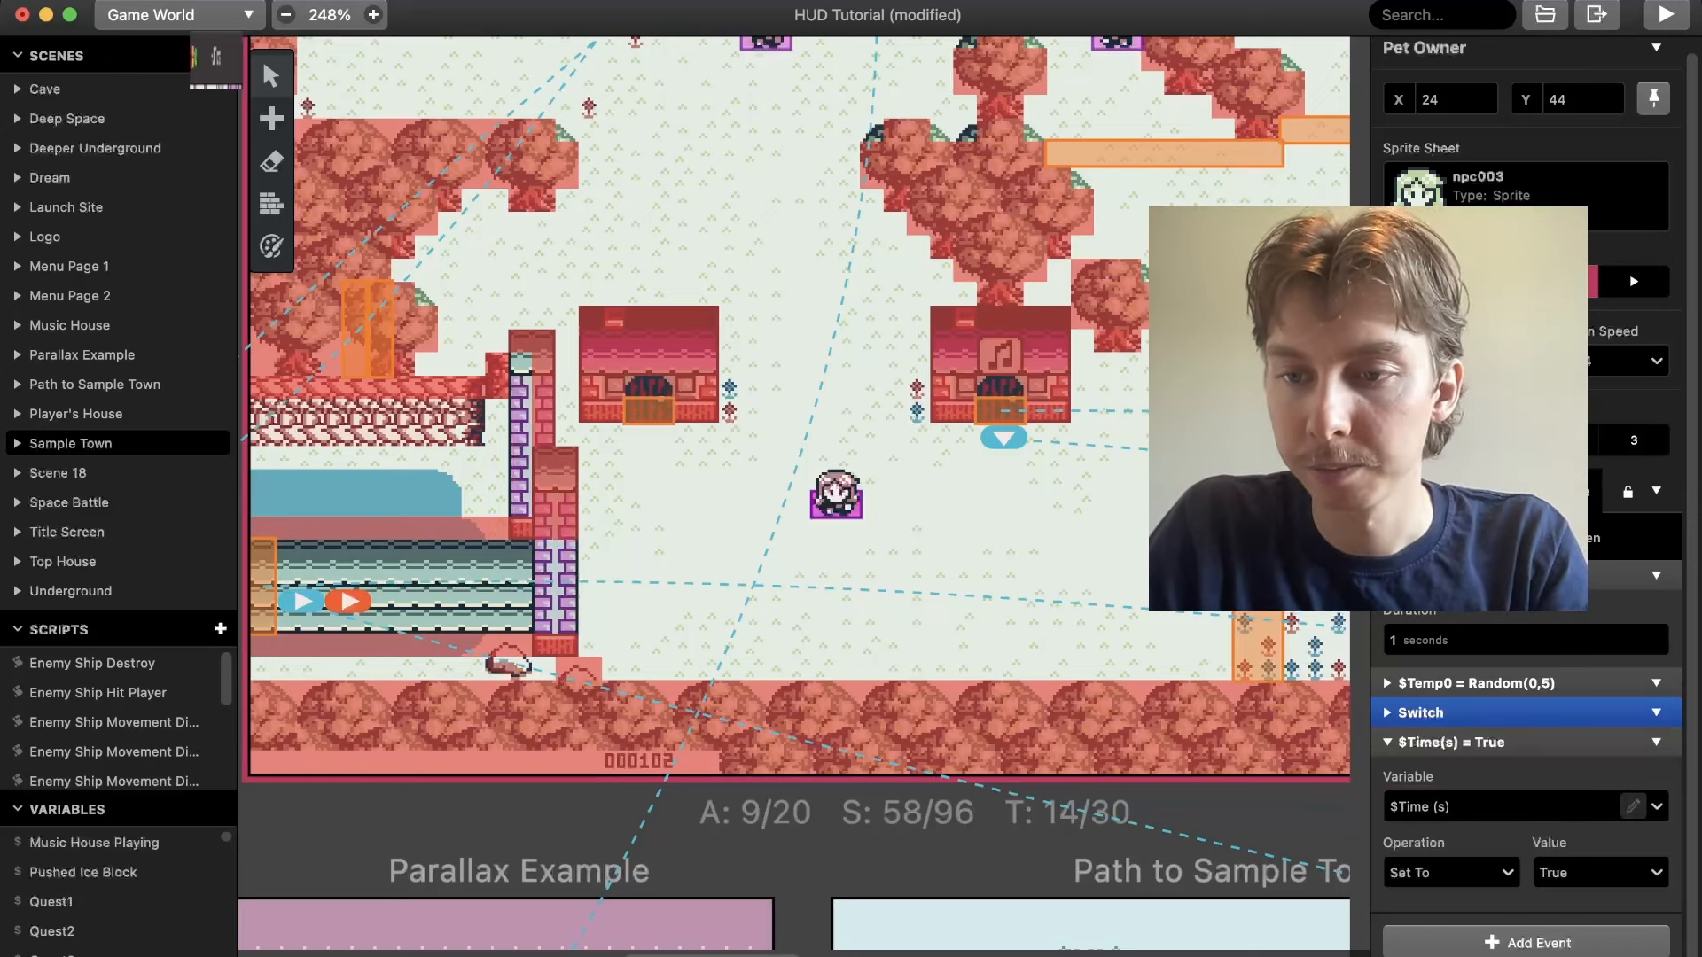
left_click(1632, 806)
left_click(1446, 808)
key("BackSpace")
key("BackSpace")
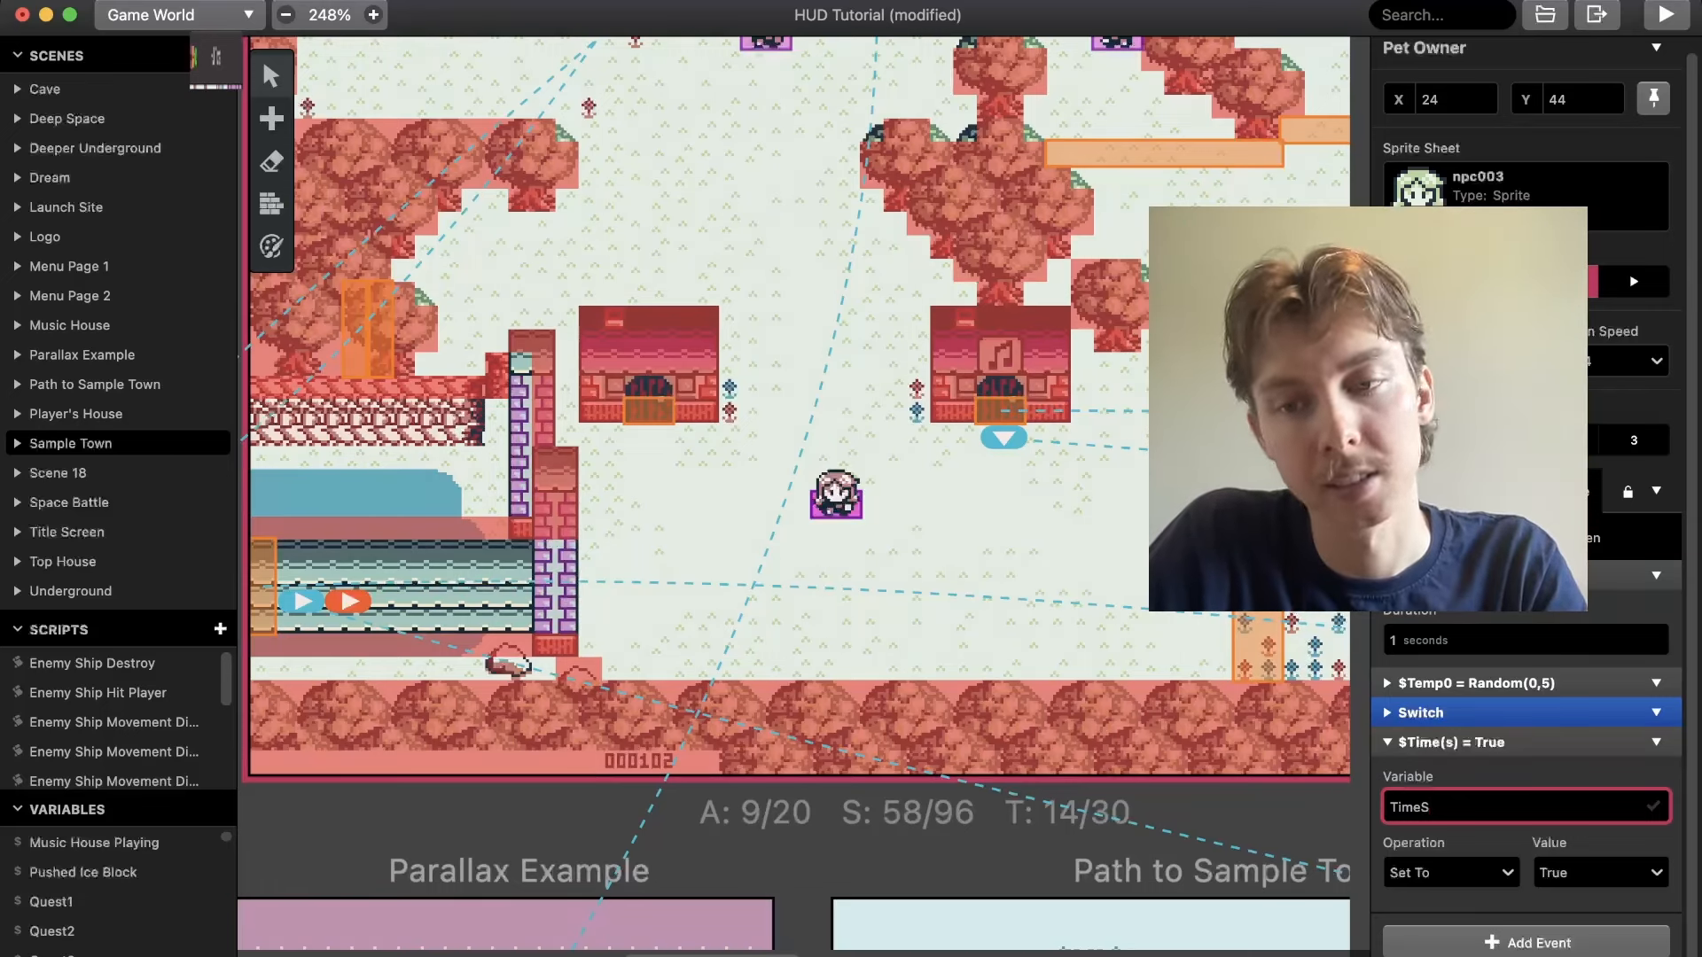
Set the TimeS math event to add a value of 1
left_click(1451, 873)
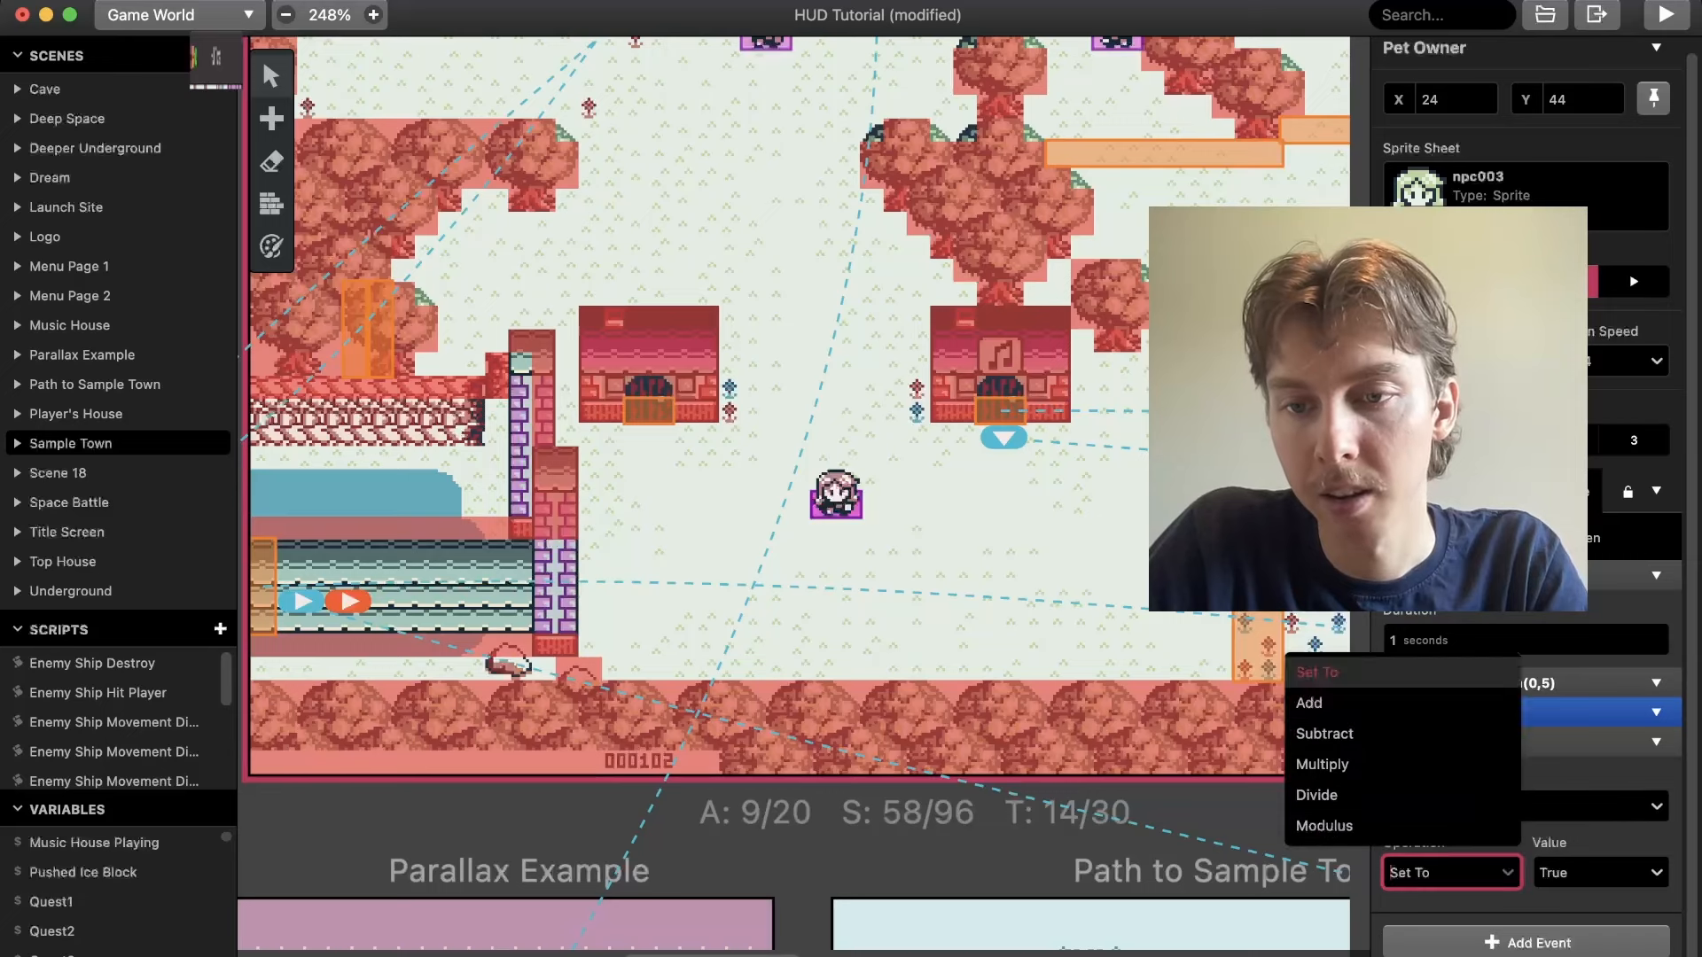
left_click(1418, 703)
left_click(1600, 873)
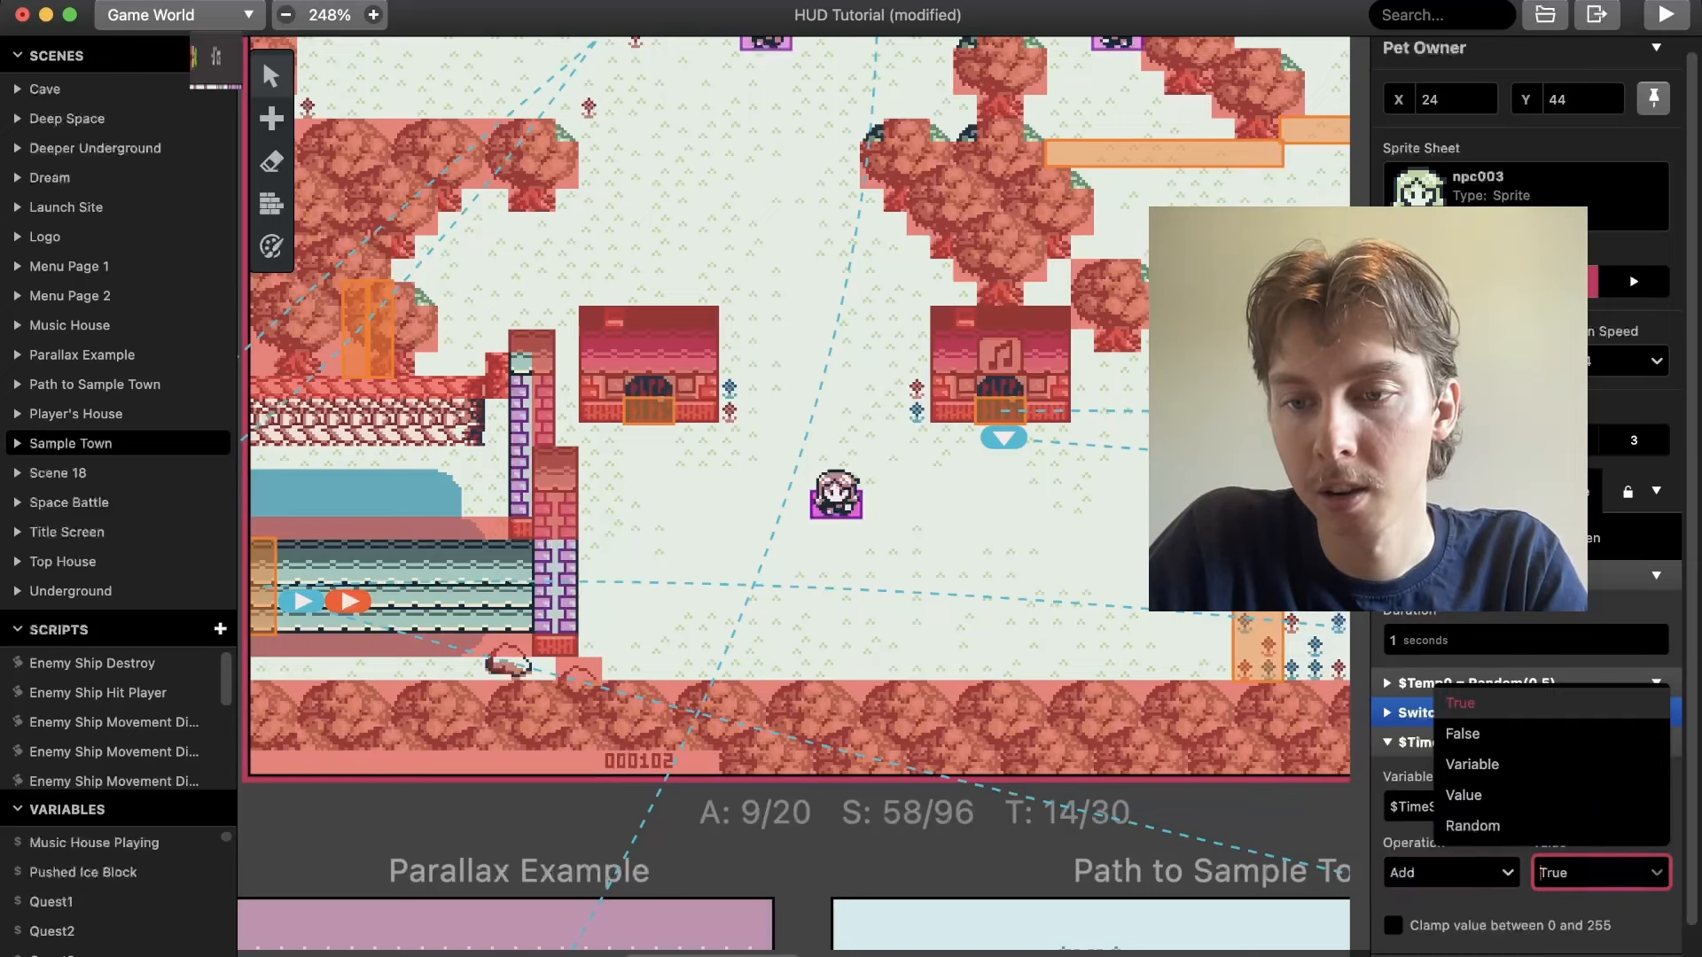
left_click(1551, 795)
double_click(1524, 832)
type("1")
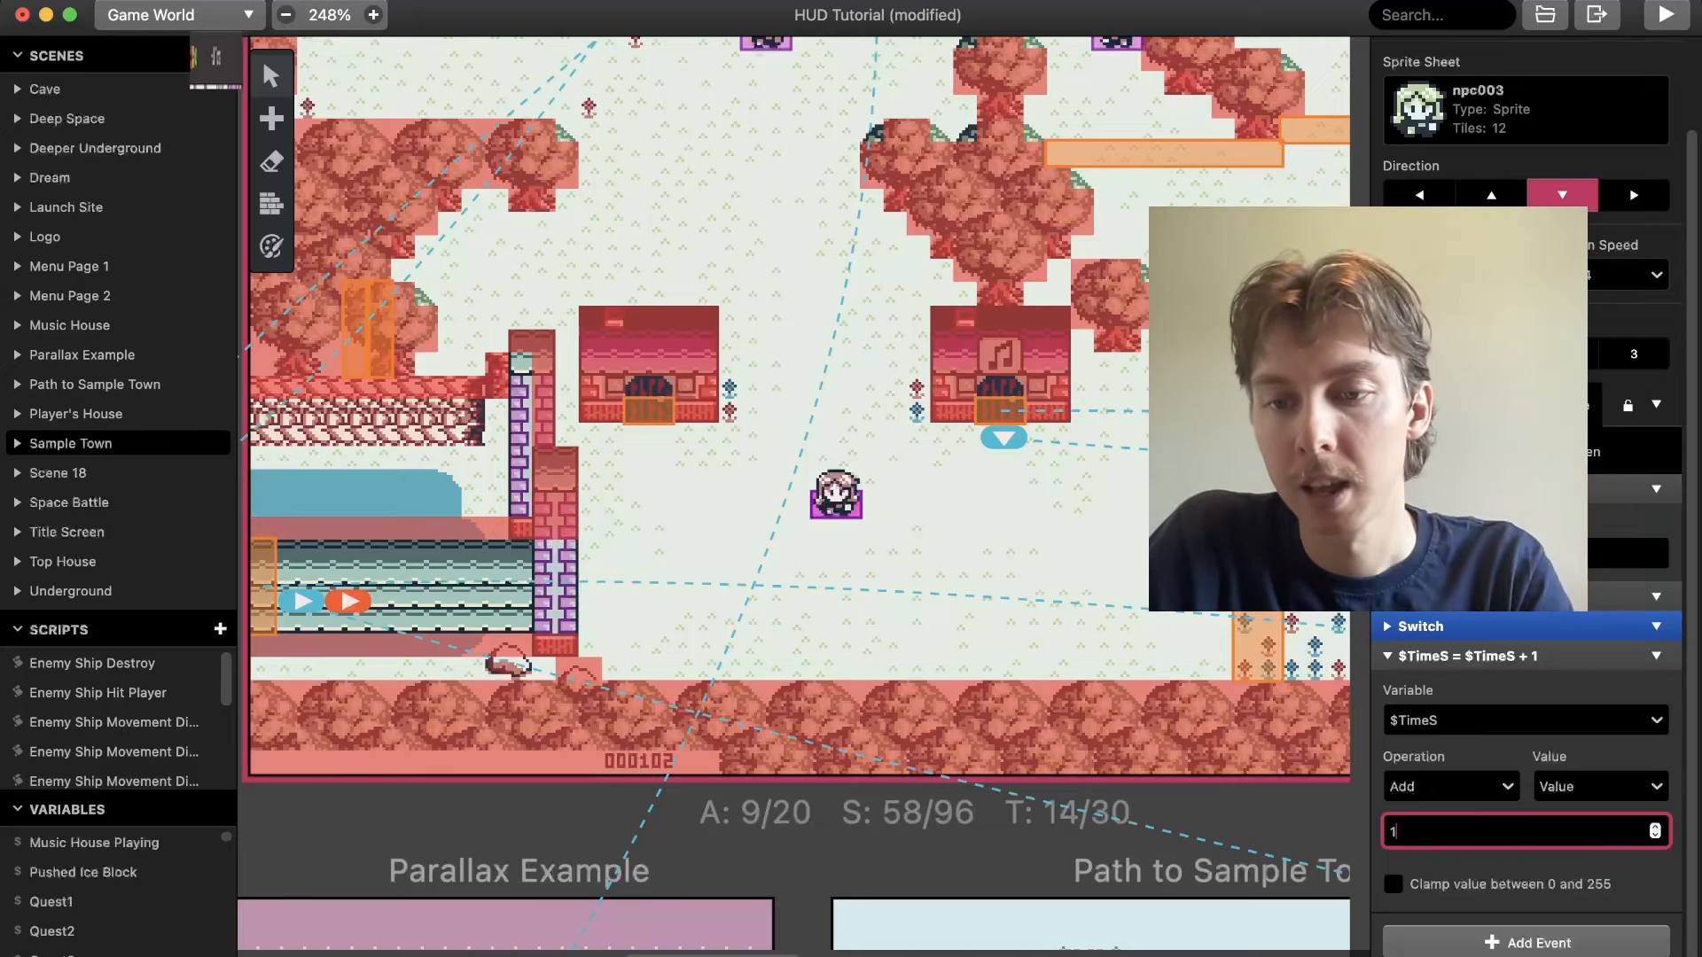
Add a variable-compare-with-value condition below the TimeS increment that checks whether TimeS is greater than 9
left_click(1525, 942)
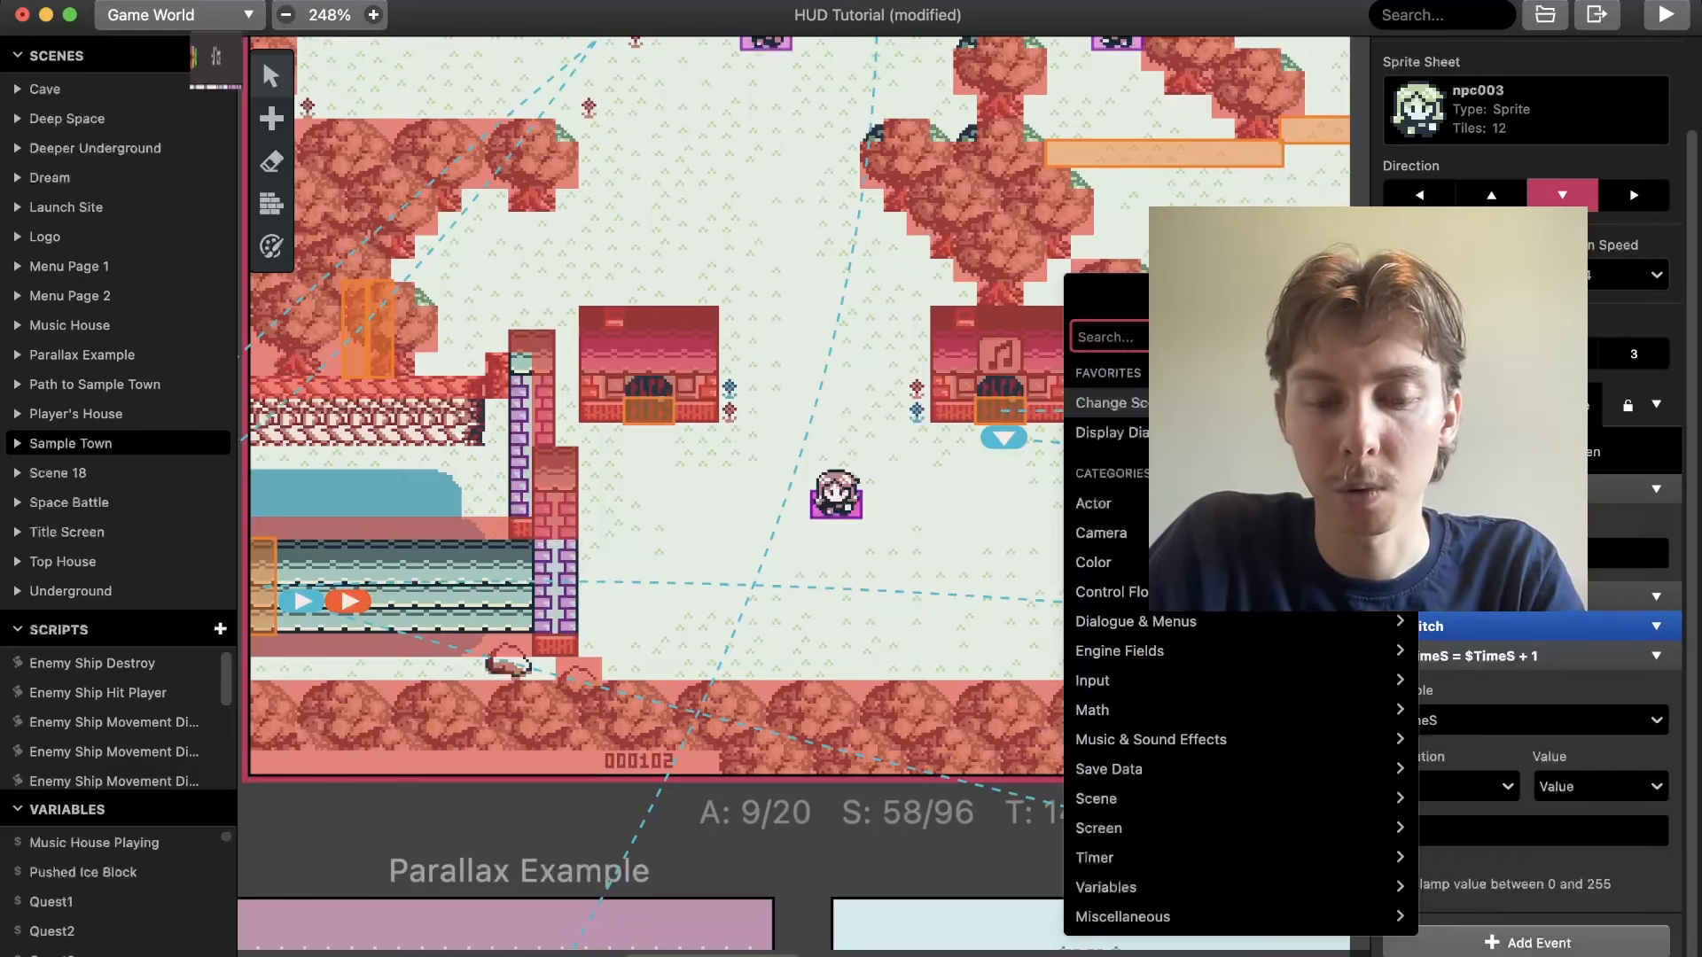
type("if val")
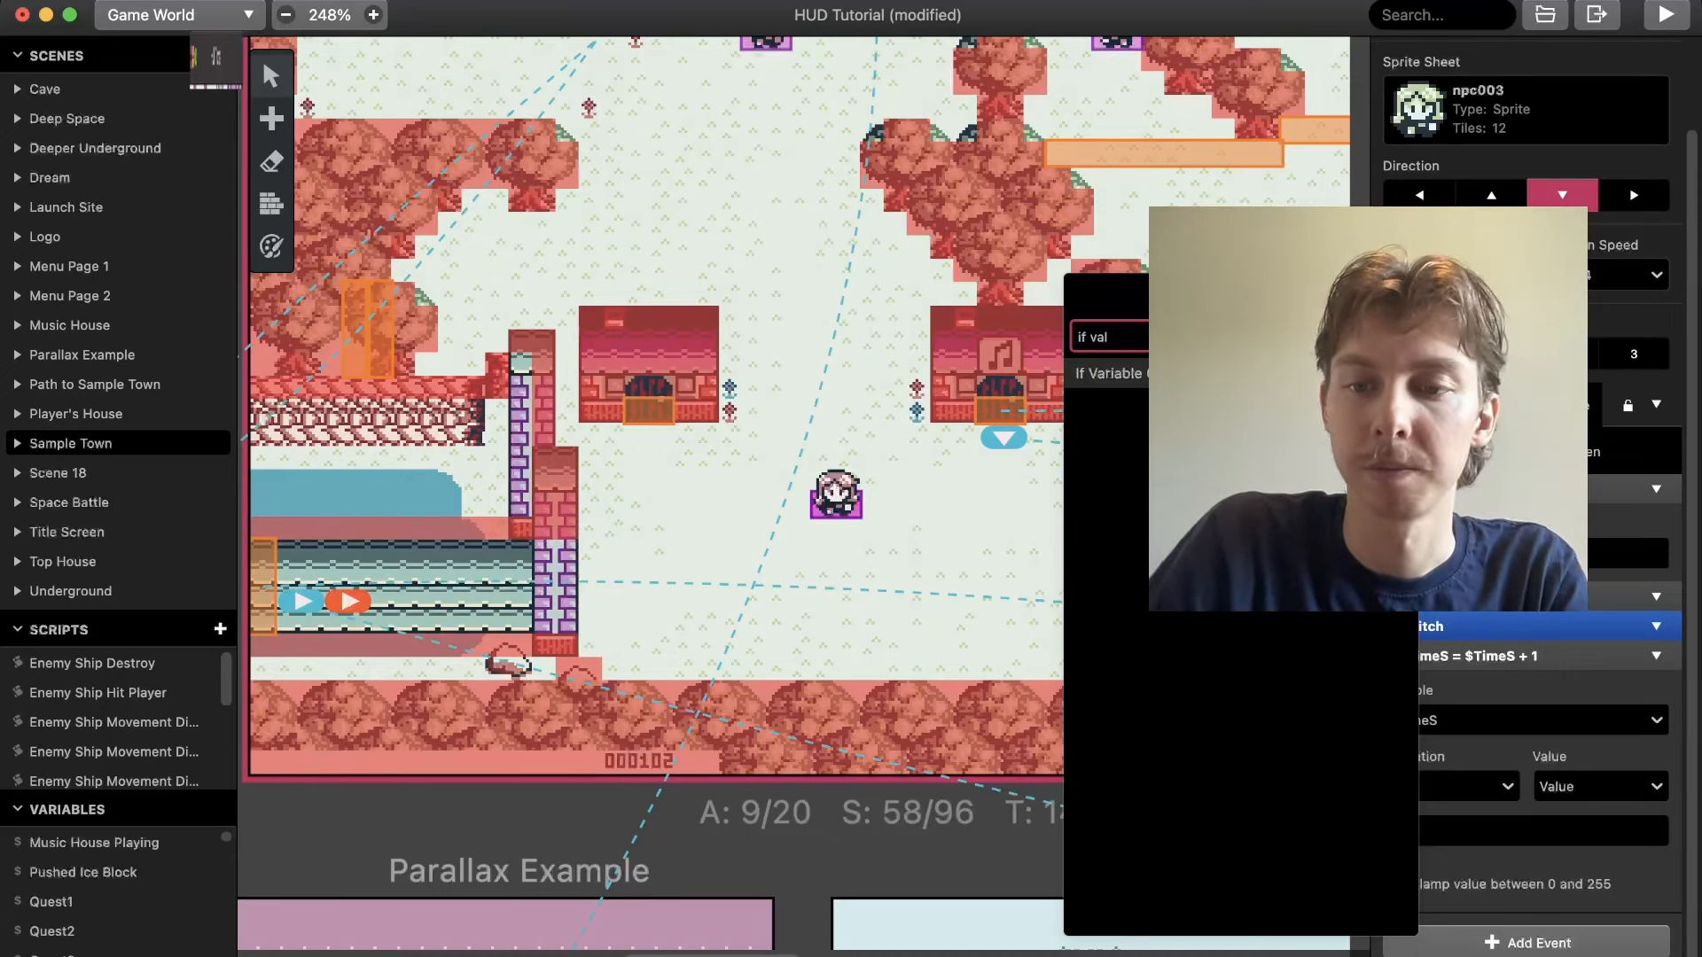
key("Return")
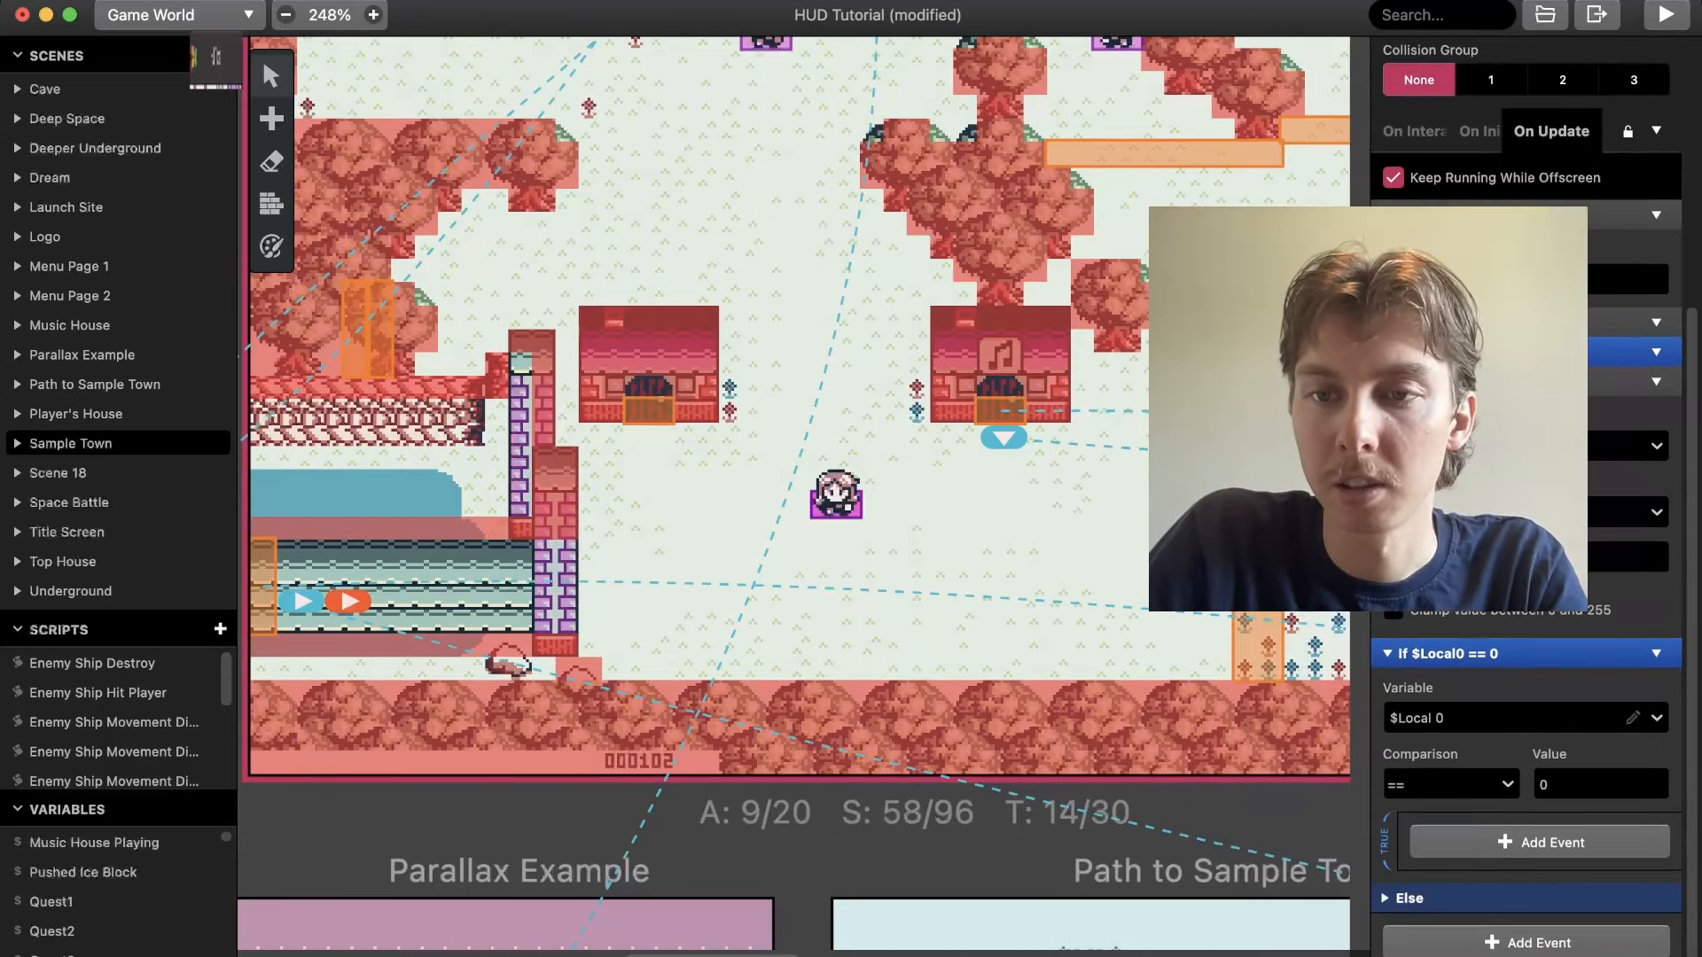
left_click(1505, 717)
type("ti")
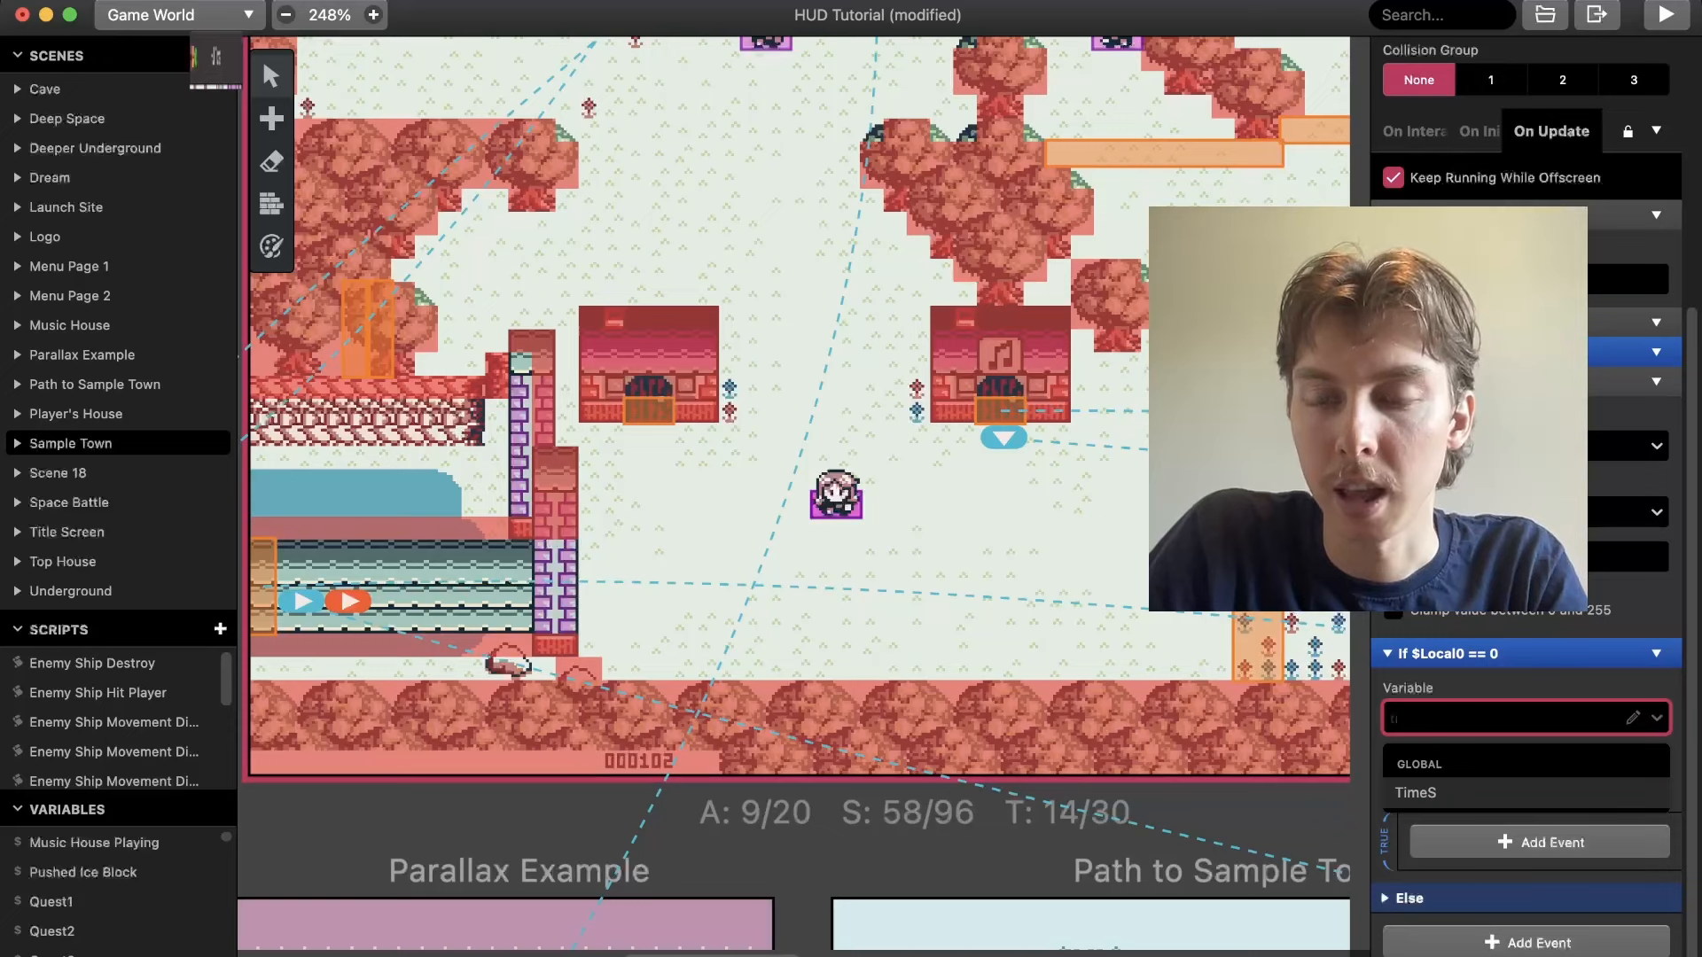
key("Return")
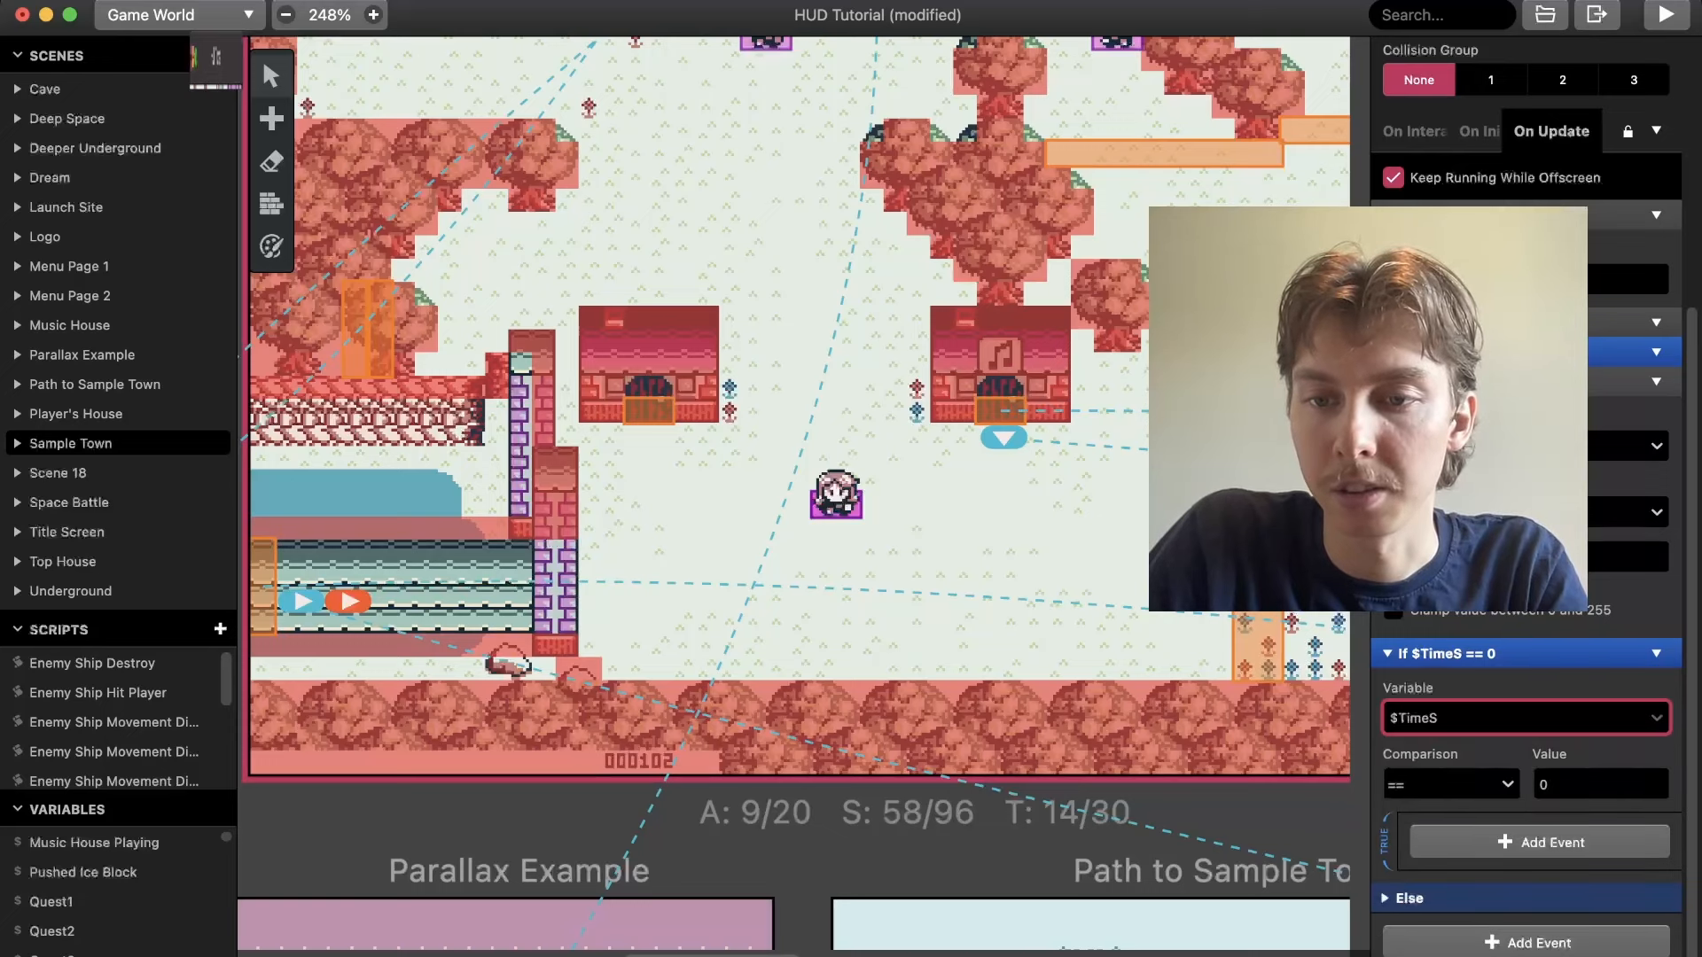
left_click(1452, 784)
left_click(1454, 676)
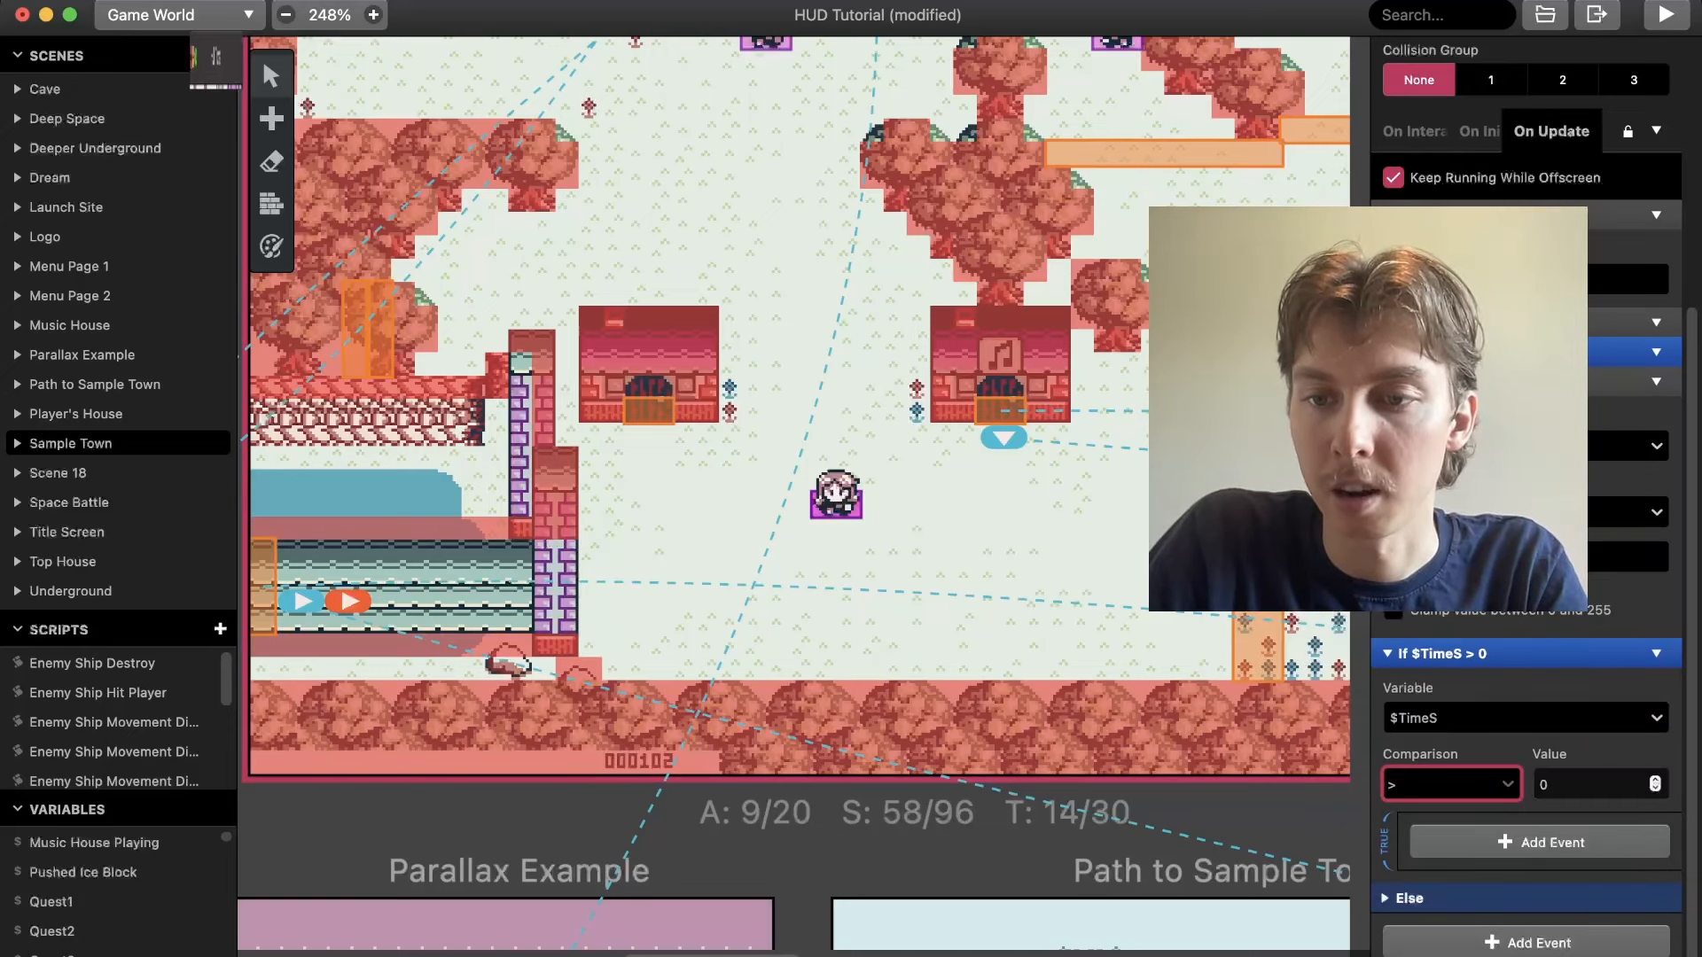
key("Tab")
type("9")
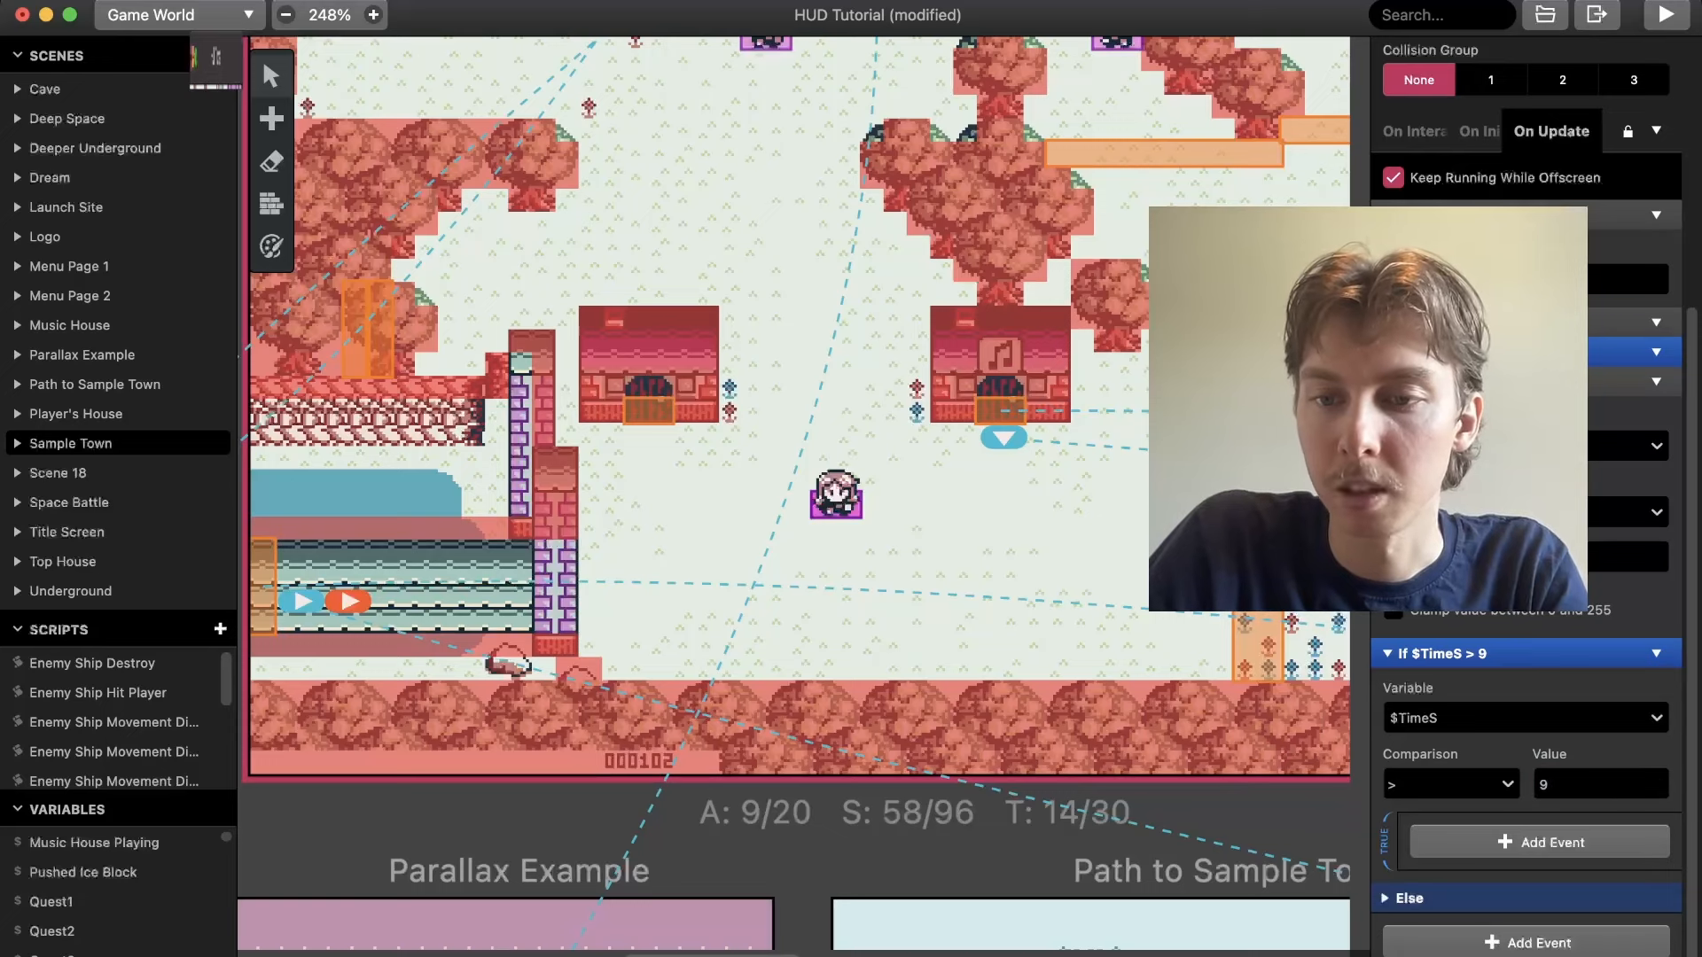
Inside the true branch of the TimeS condition, add a Math Functions event that sets TimeS to the value 0
left_click(1539, 842)
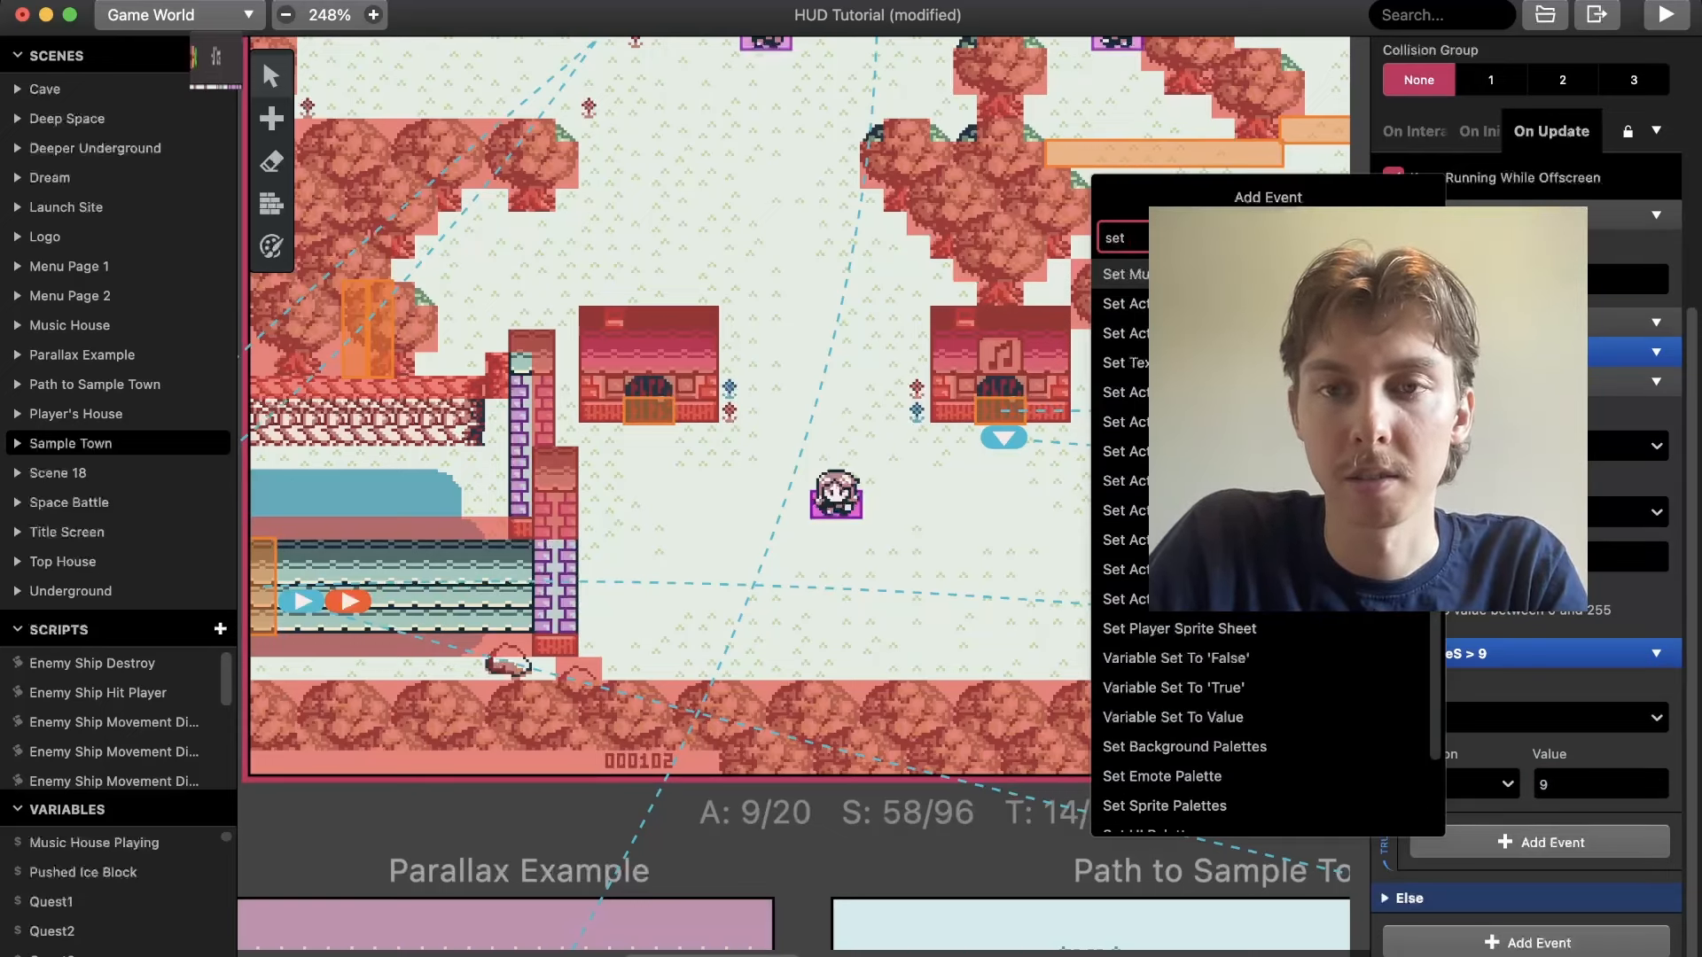
type("math")
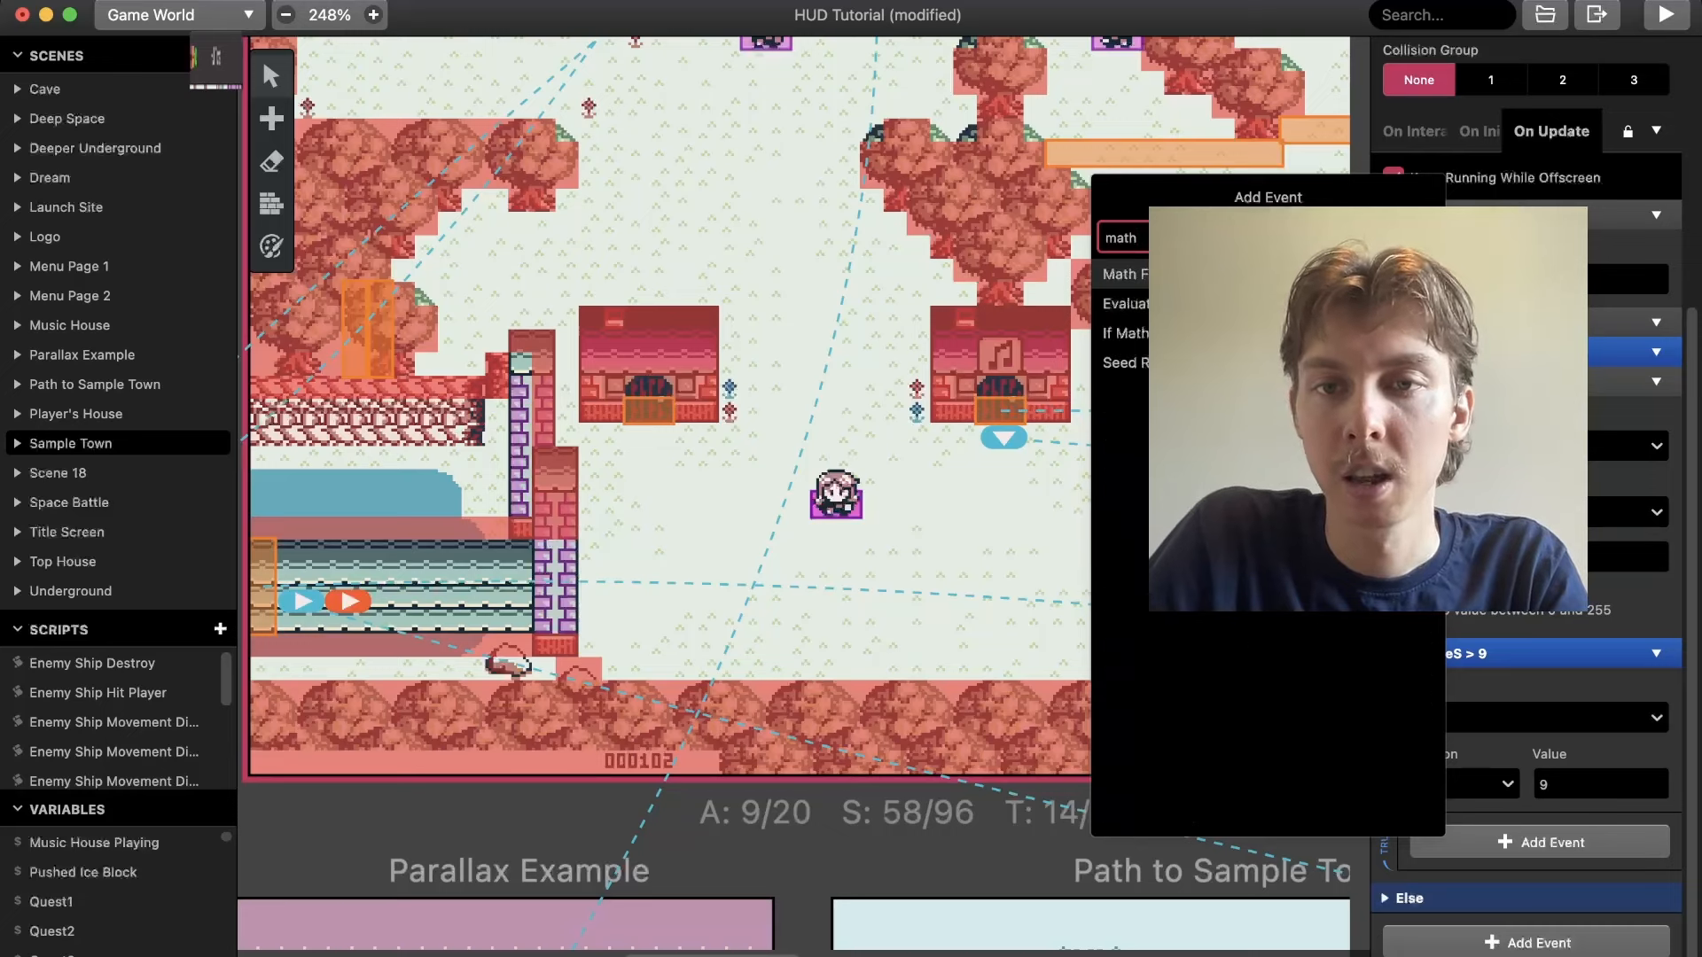
key("Return")
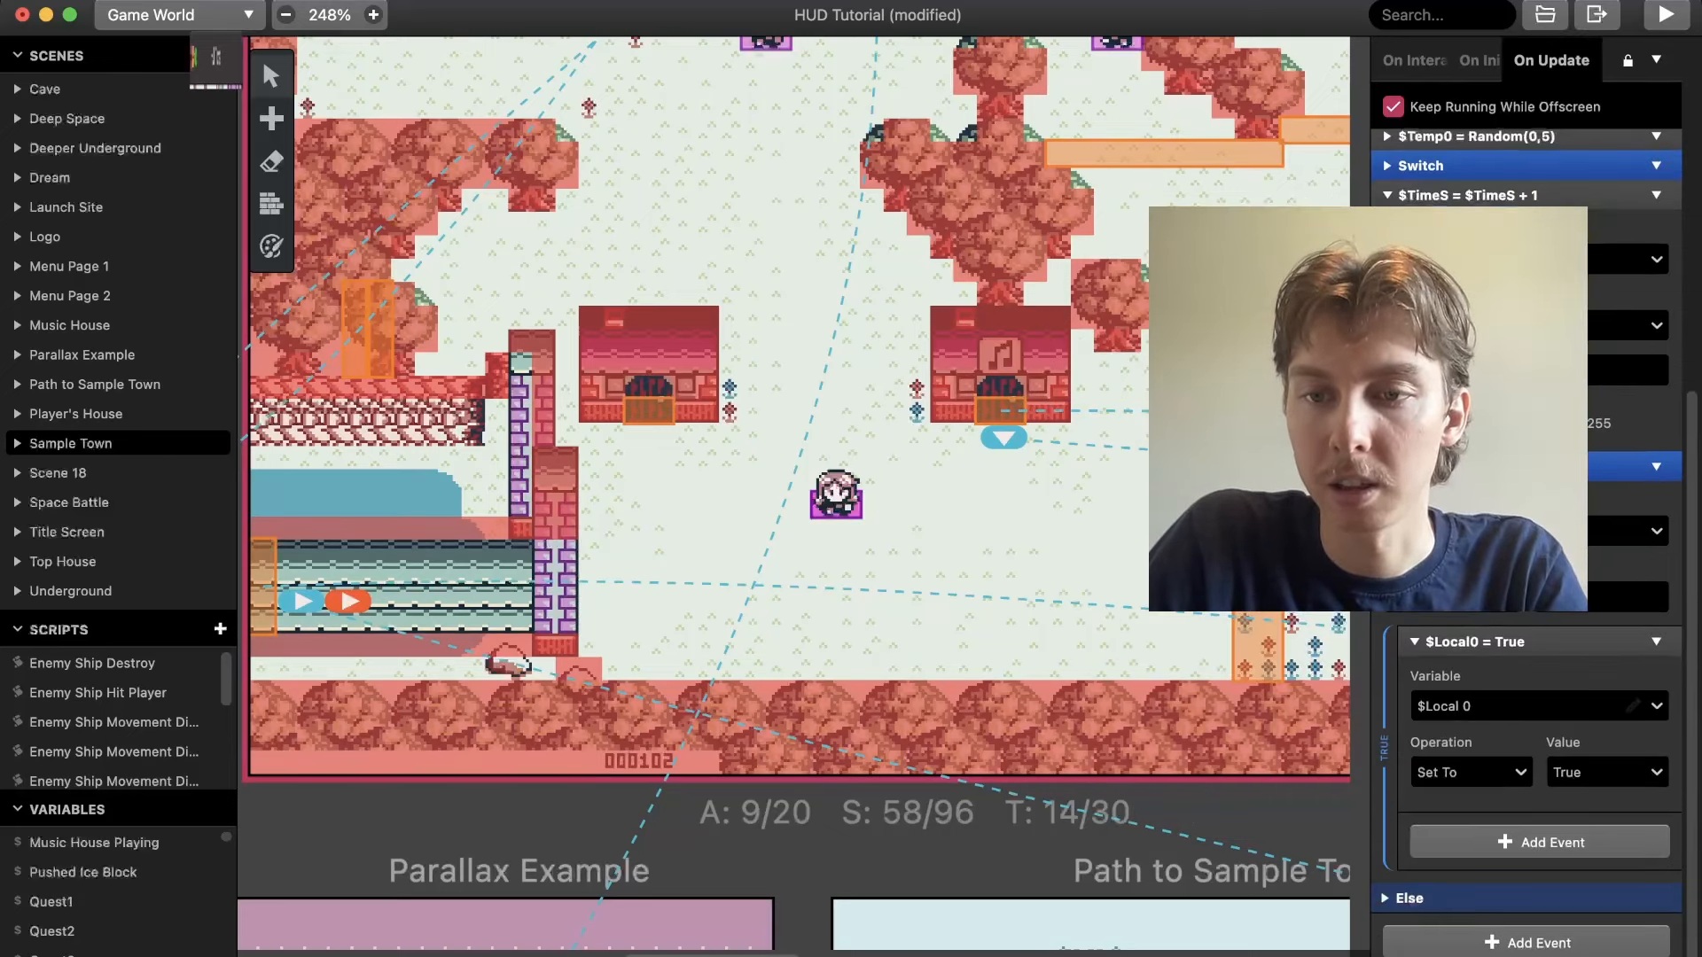
left_click(1523, 707)
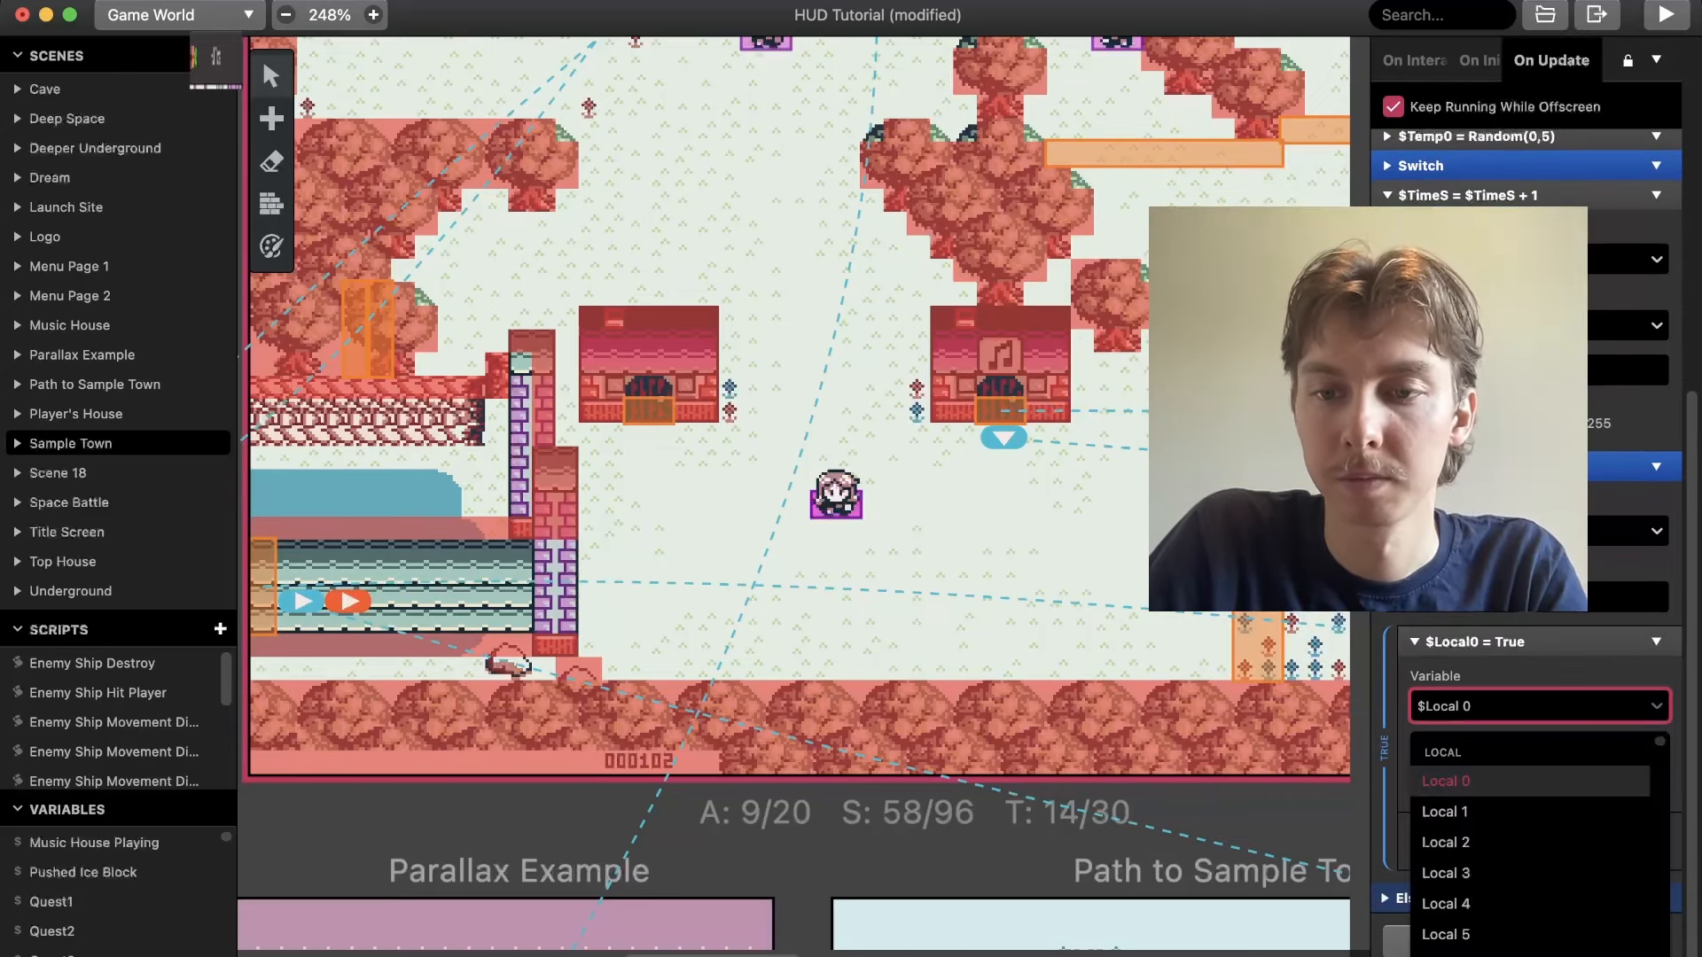
type("time")
left_click(1471, 780)
left_click(1471, 773)
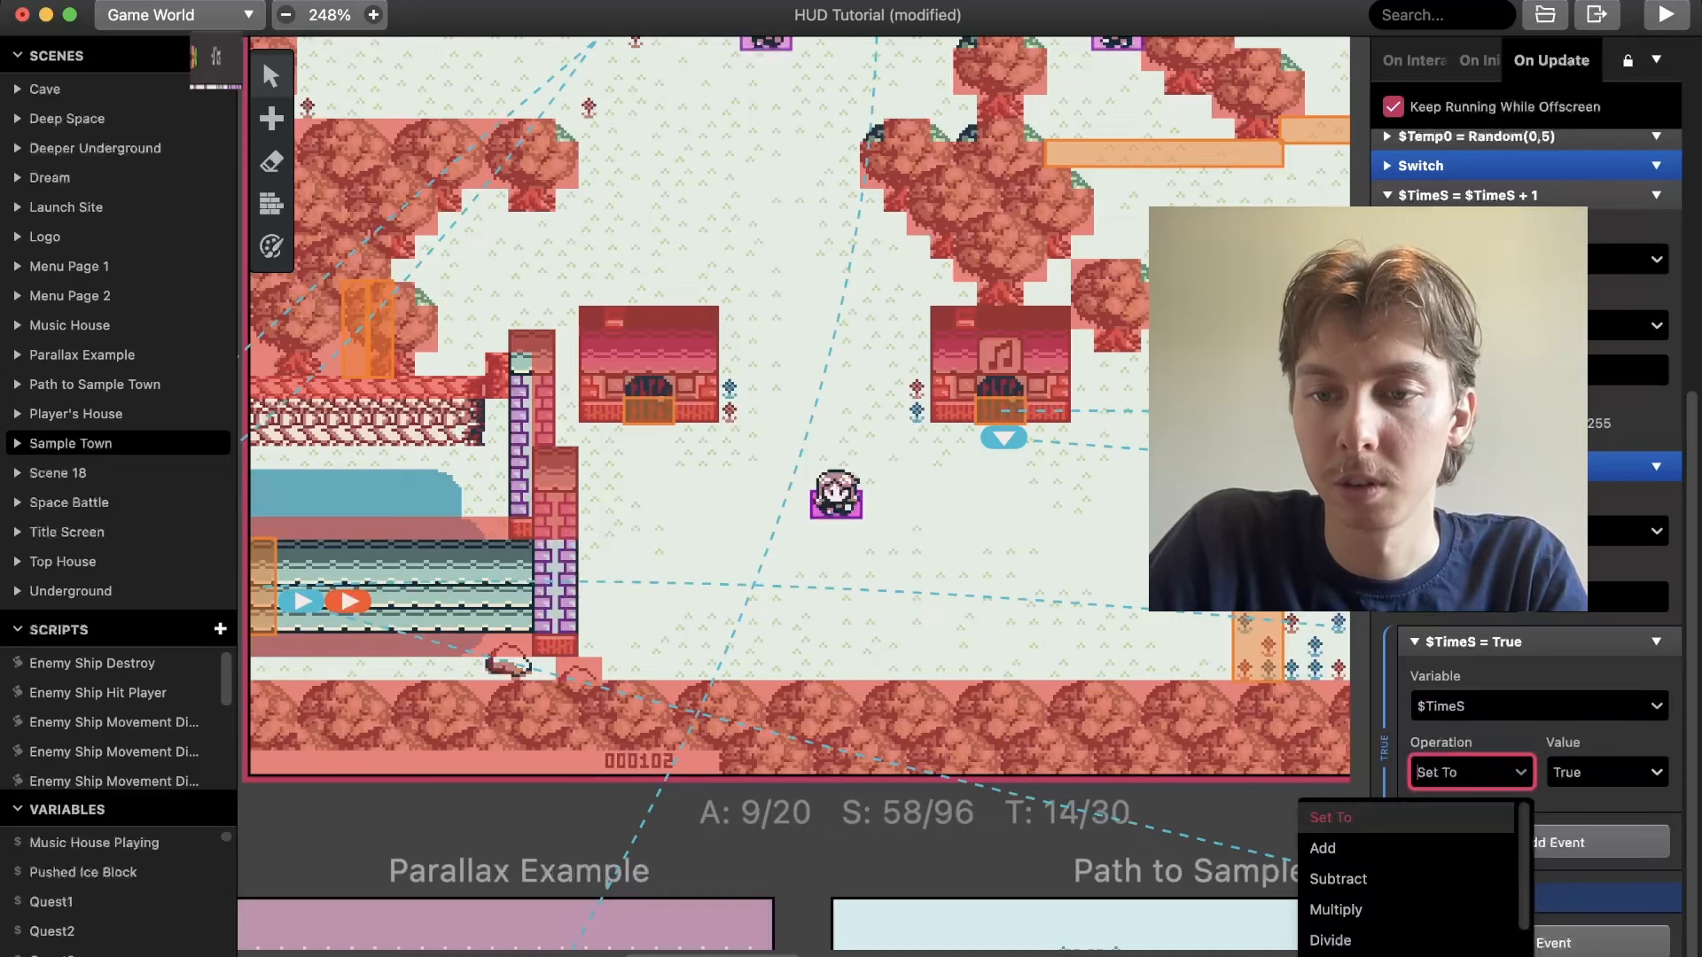
left_click(1595, 773)
left_click(1533, 910)
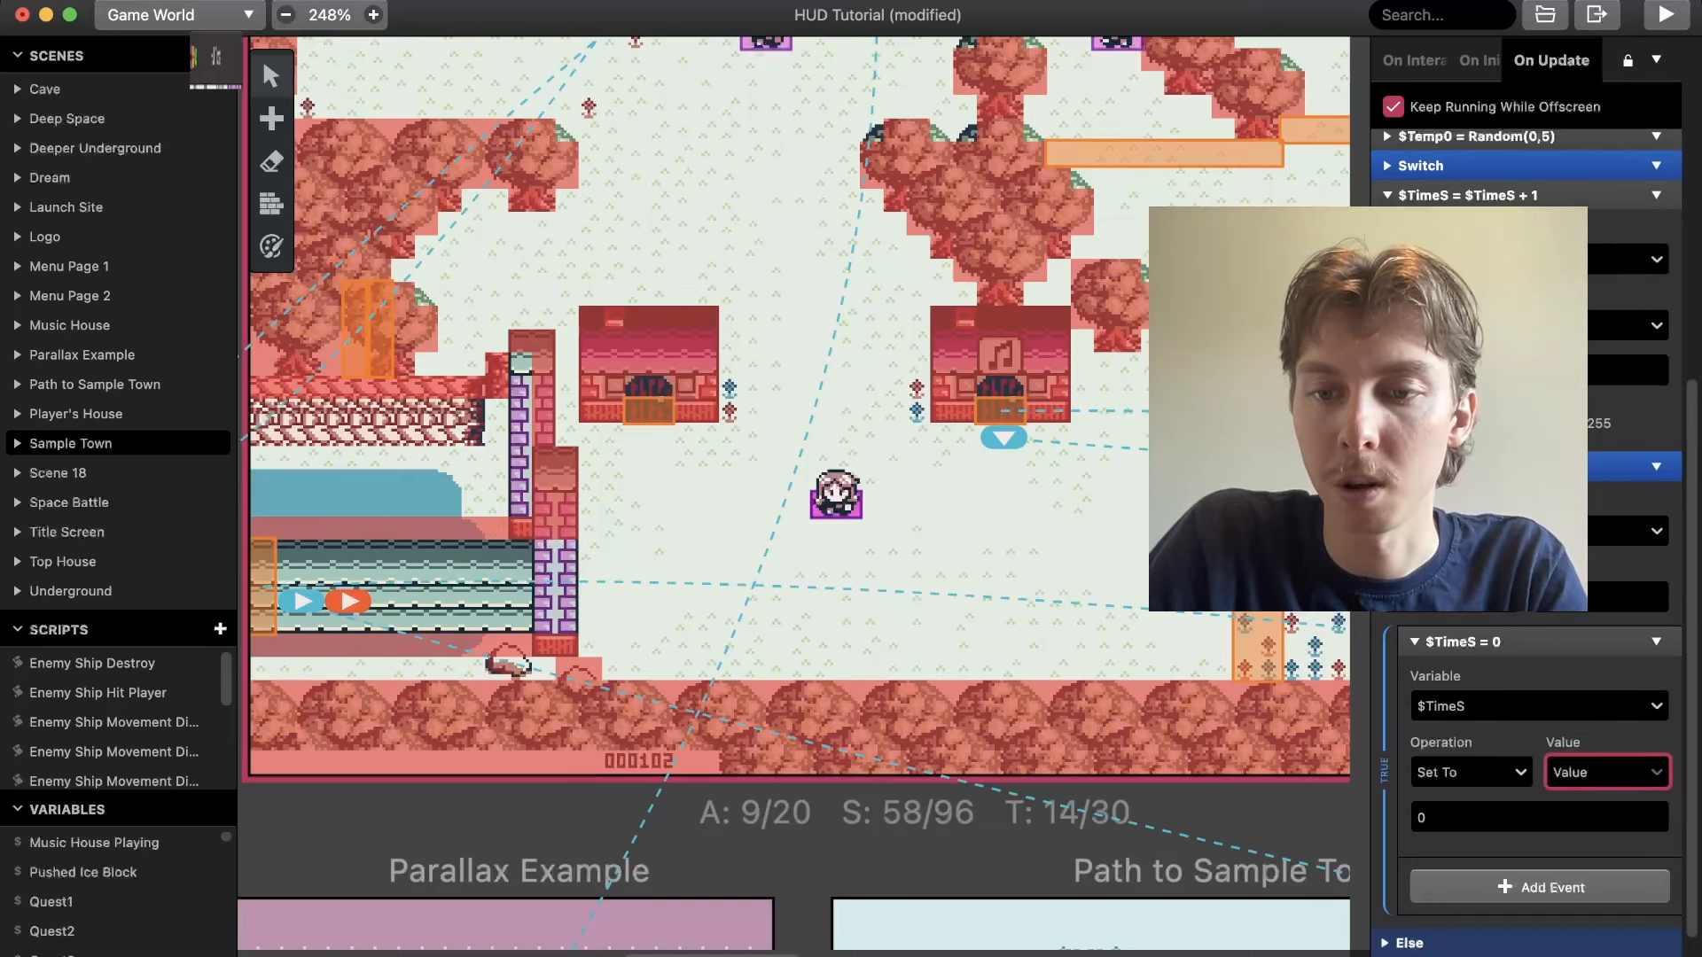
key("Tab")
left_click(1370, 833)
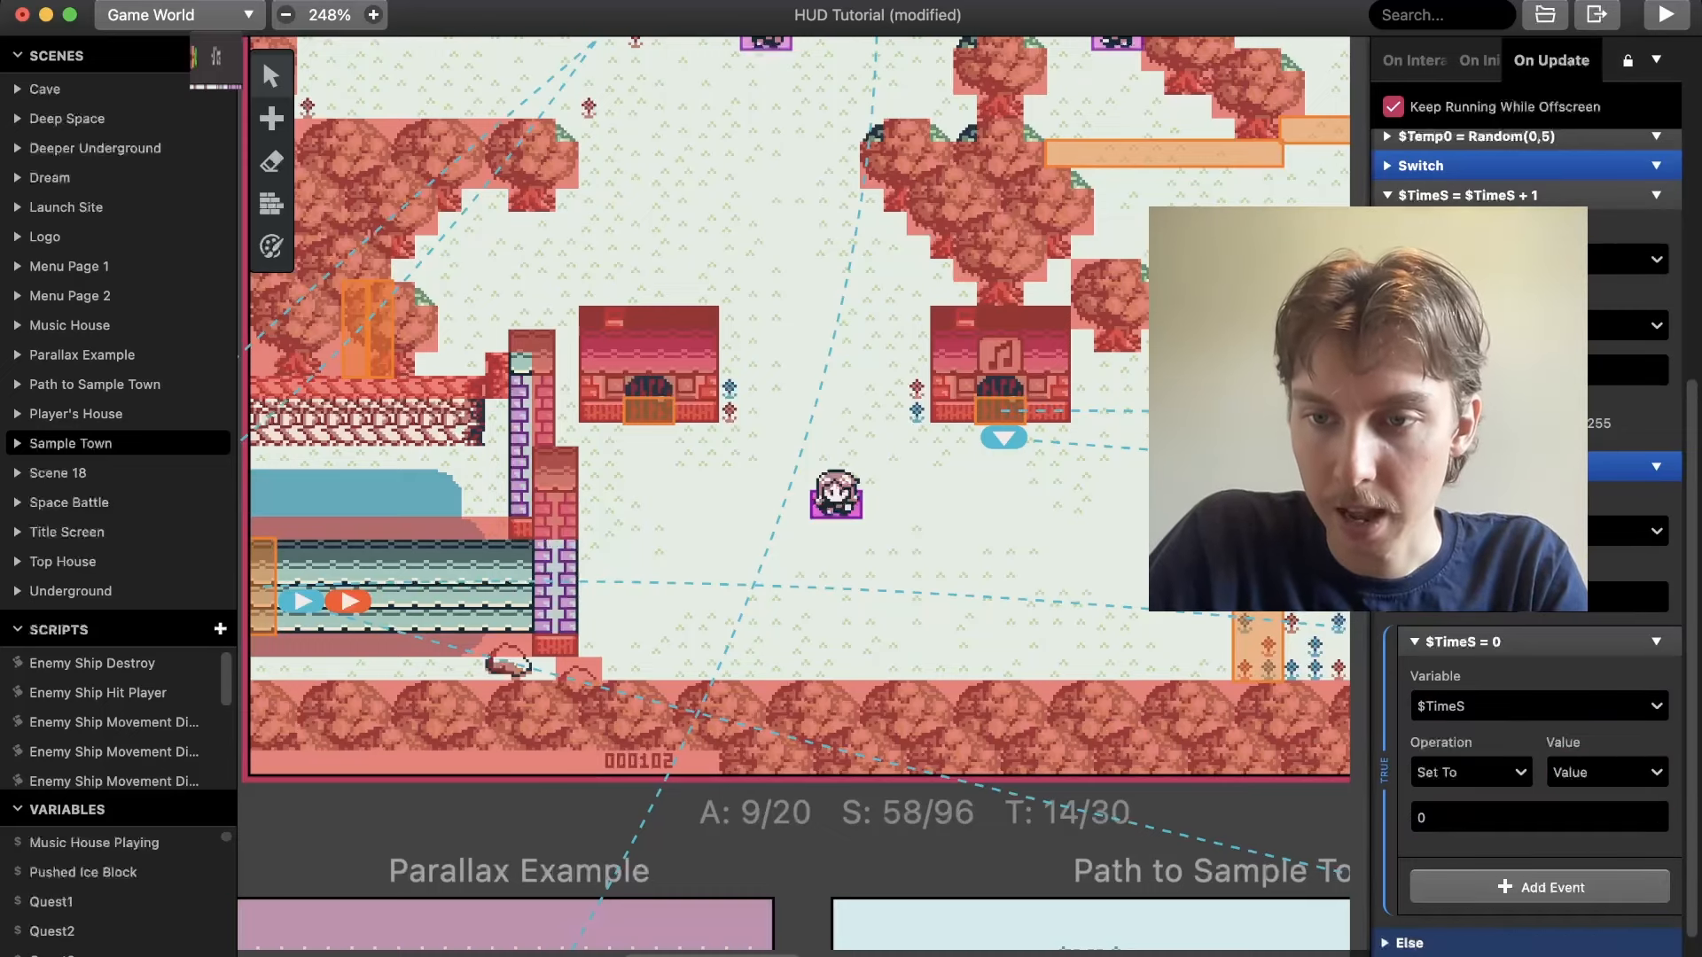
Copy the TimeS reset event and paste the duplicate below it in the condition's true branch
scroll(1527, 753, "down", 1)
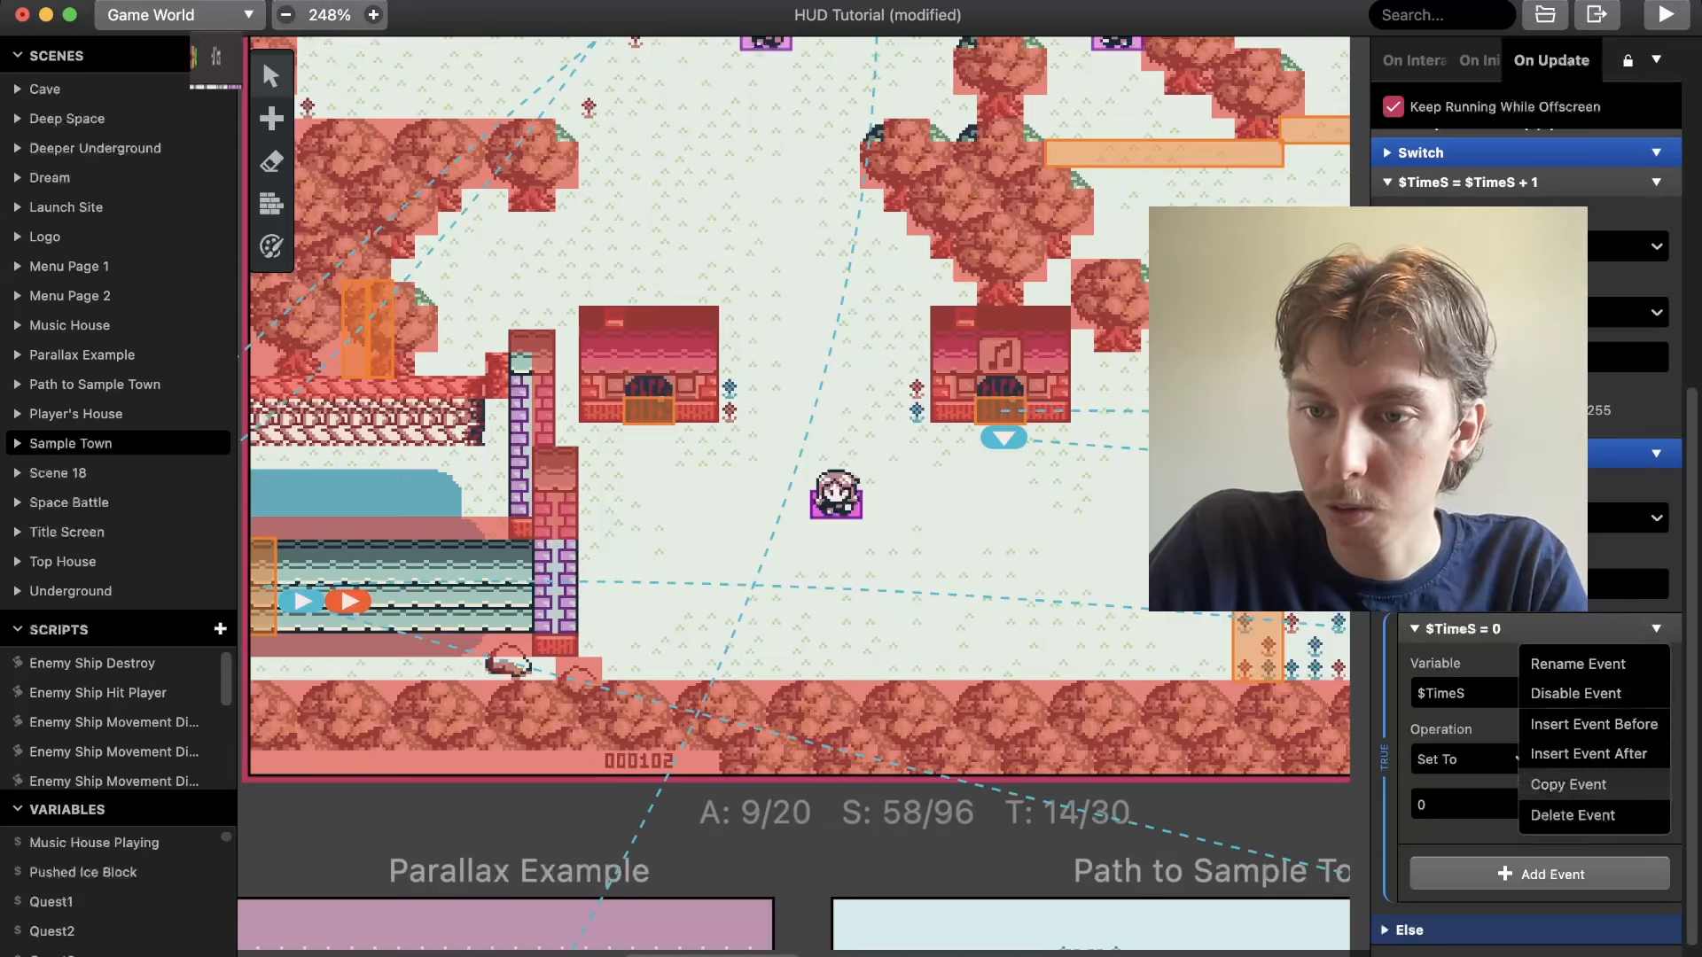
left_click(1568, 785)
left_click(1539, 874, "alt")
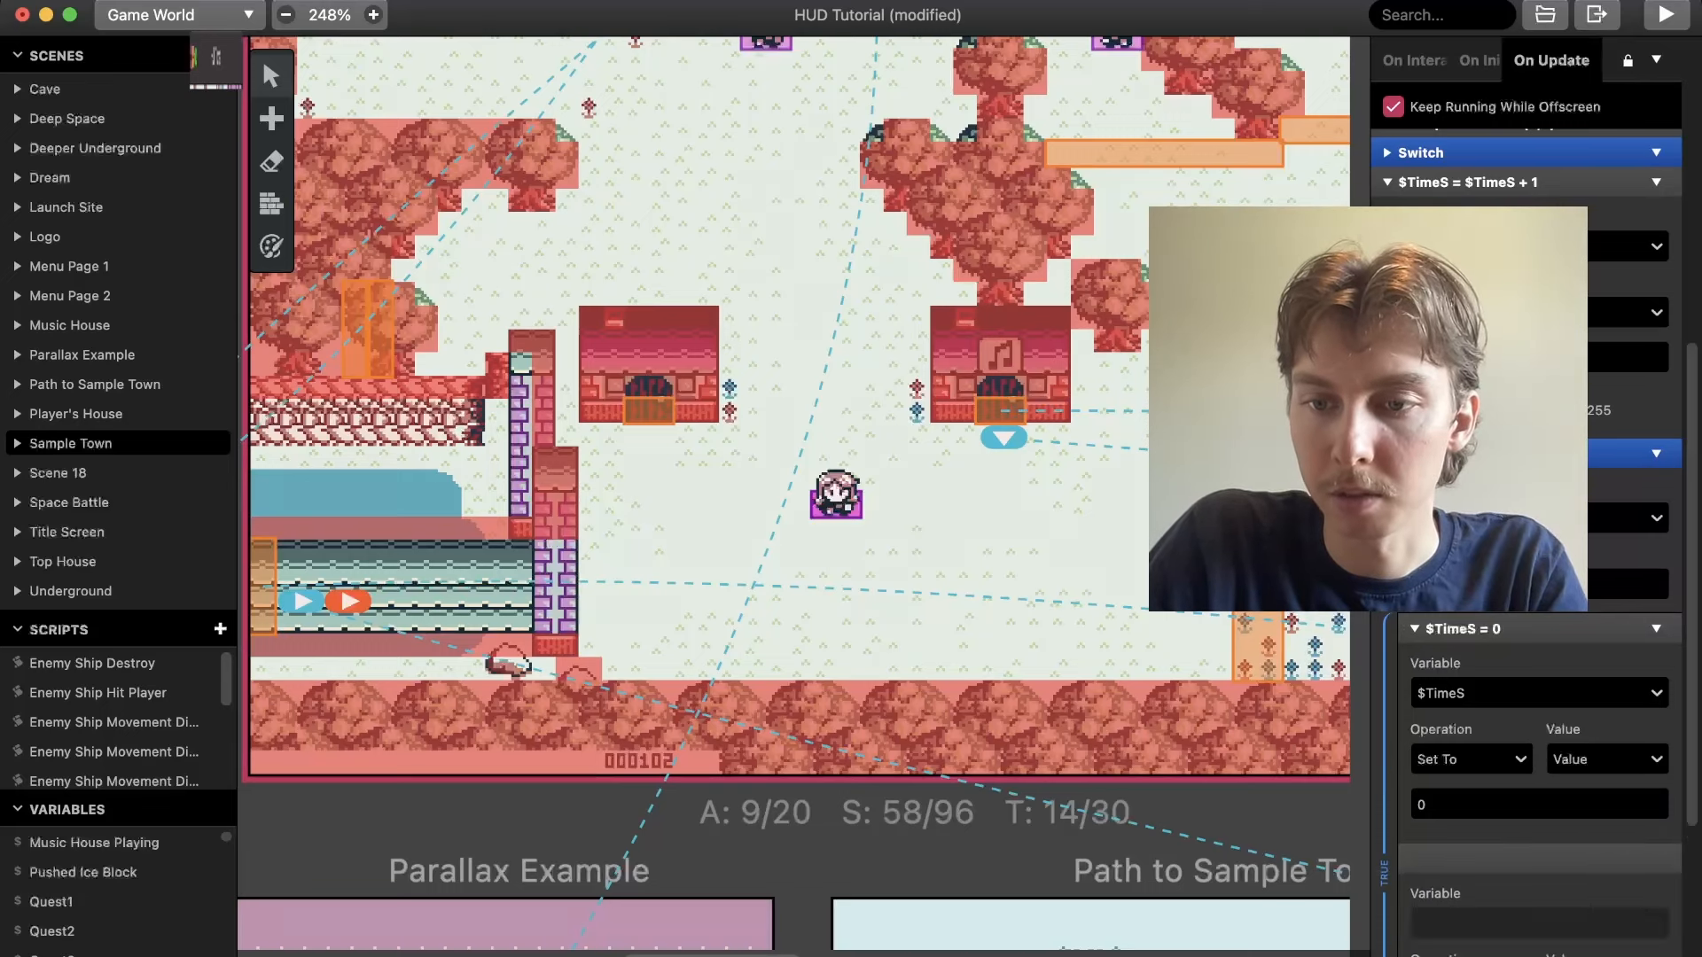
Assign Variable 19 to the pasted event, rename the variable Time10S, and change the operation to Add with a fixed value
scroll(1540, 874, "down", 3)
left_click(1537, 664)
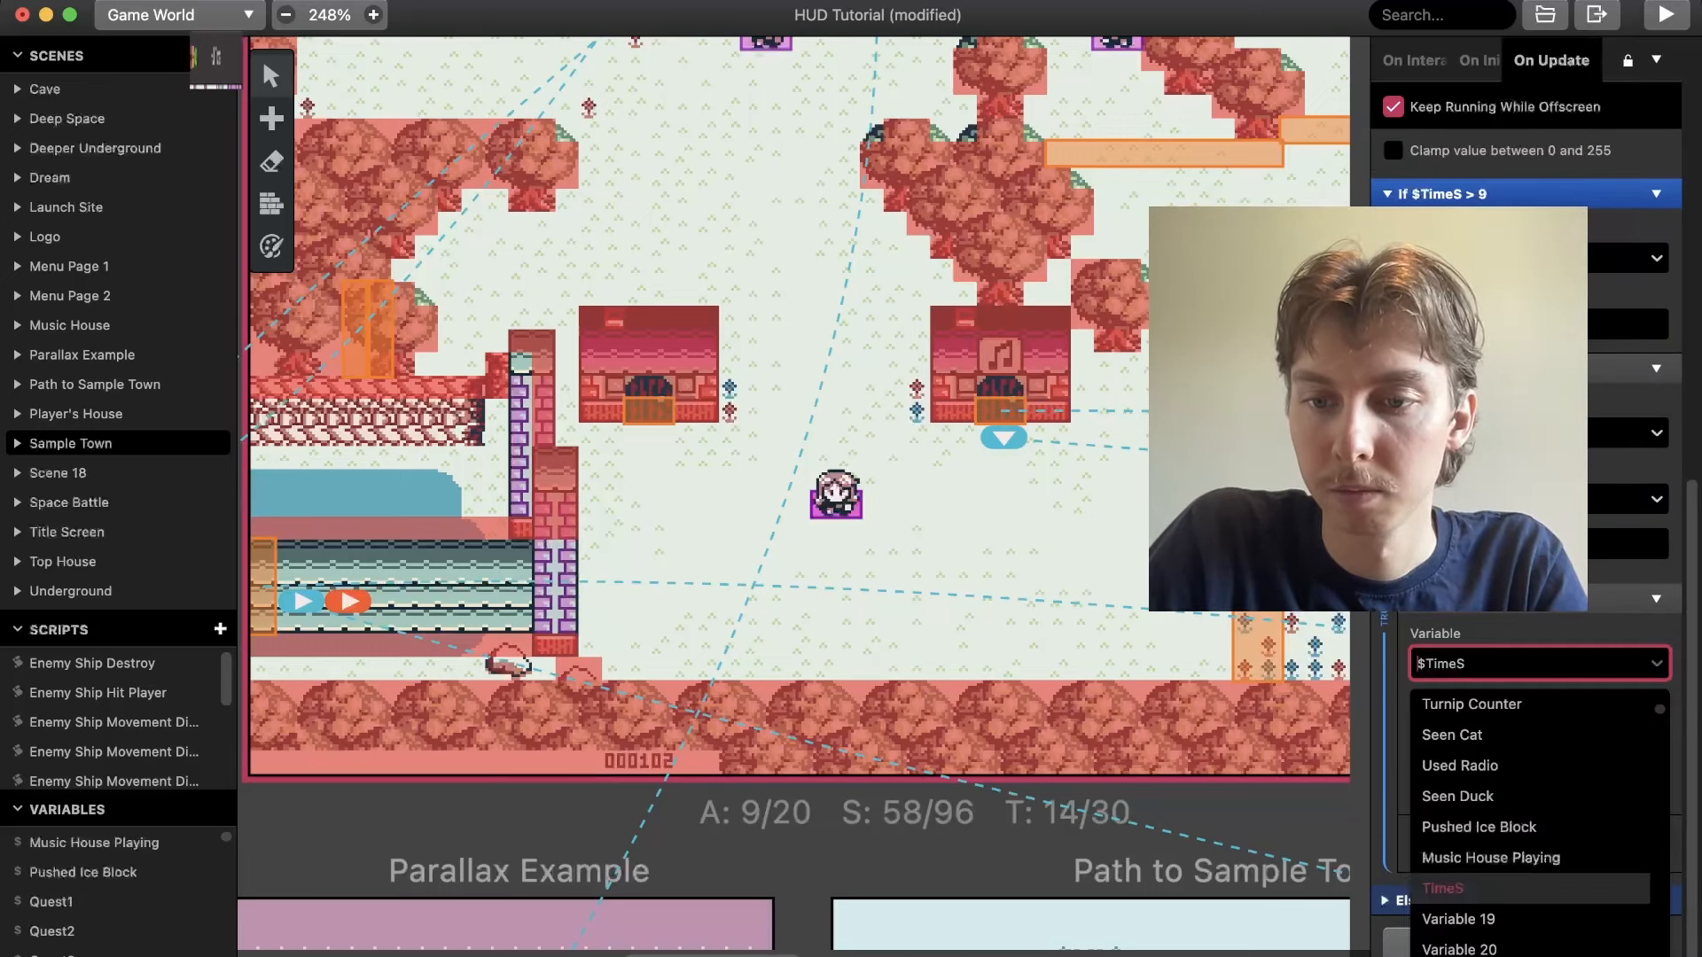
left_click(1458, 919)
left_click(1632, 663)
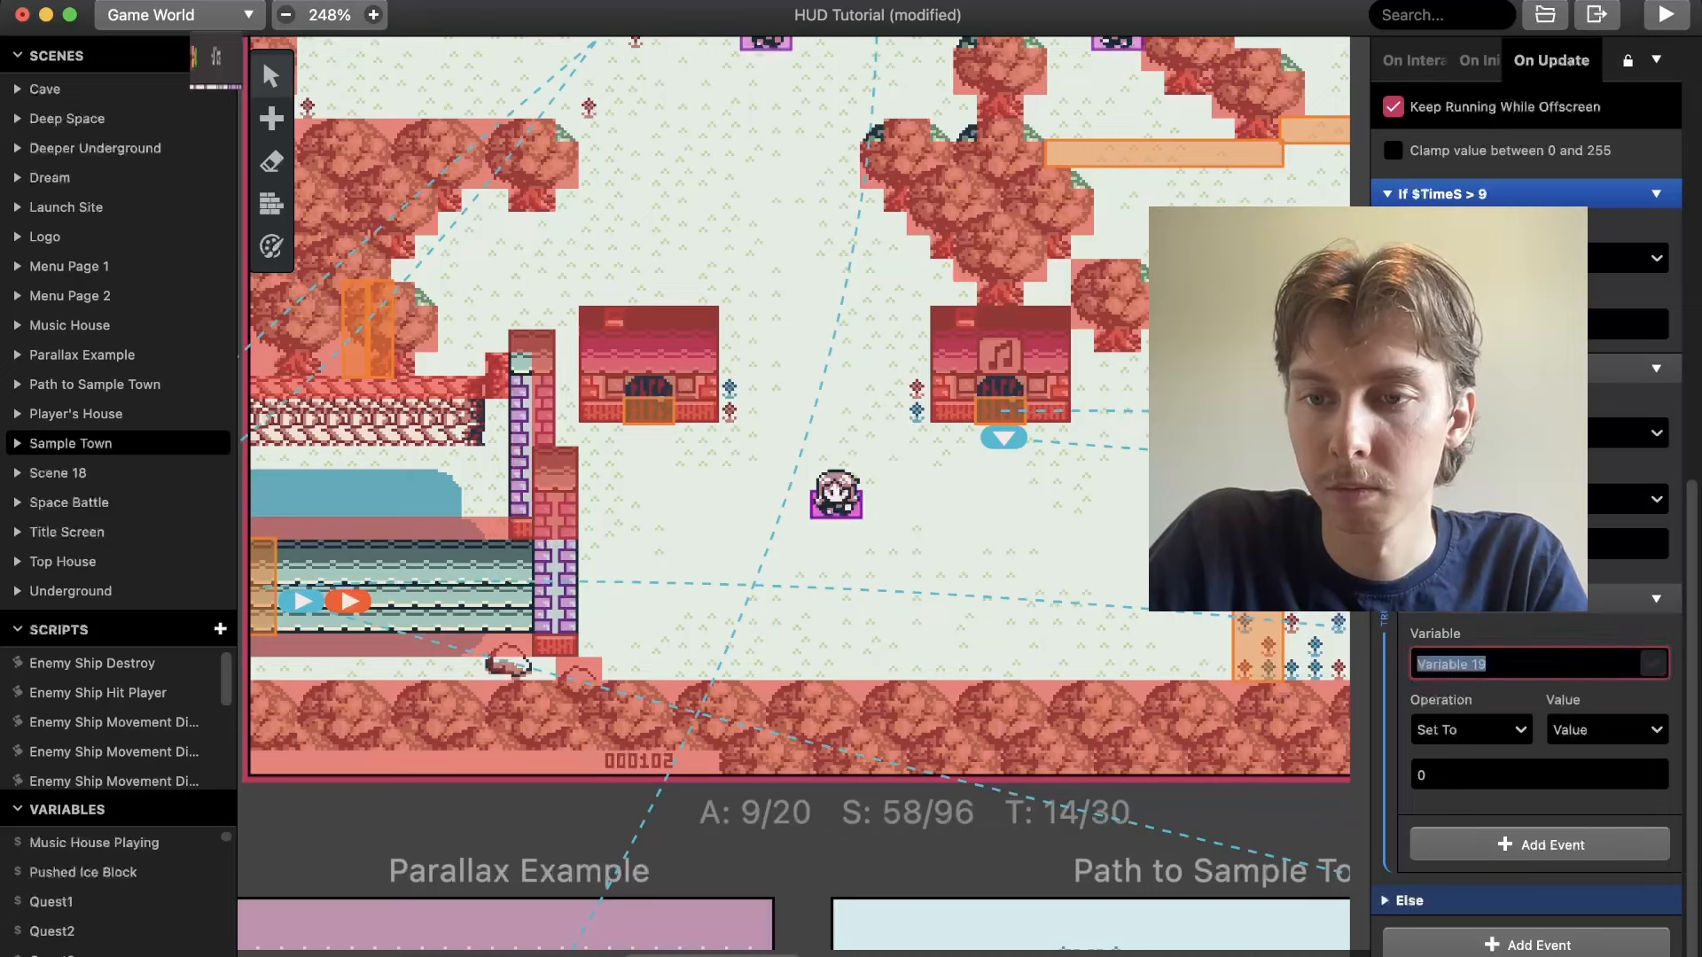
type("Time10S")
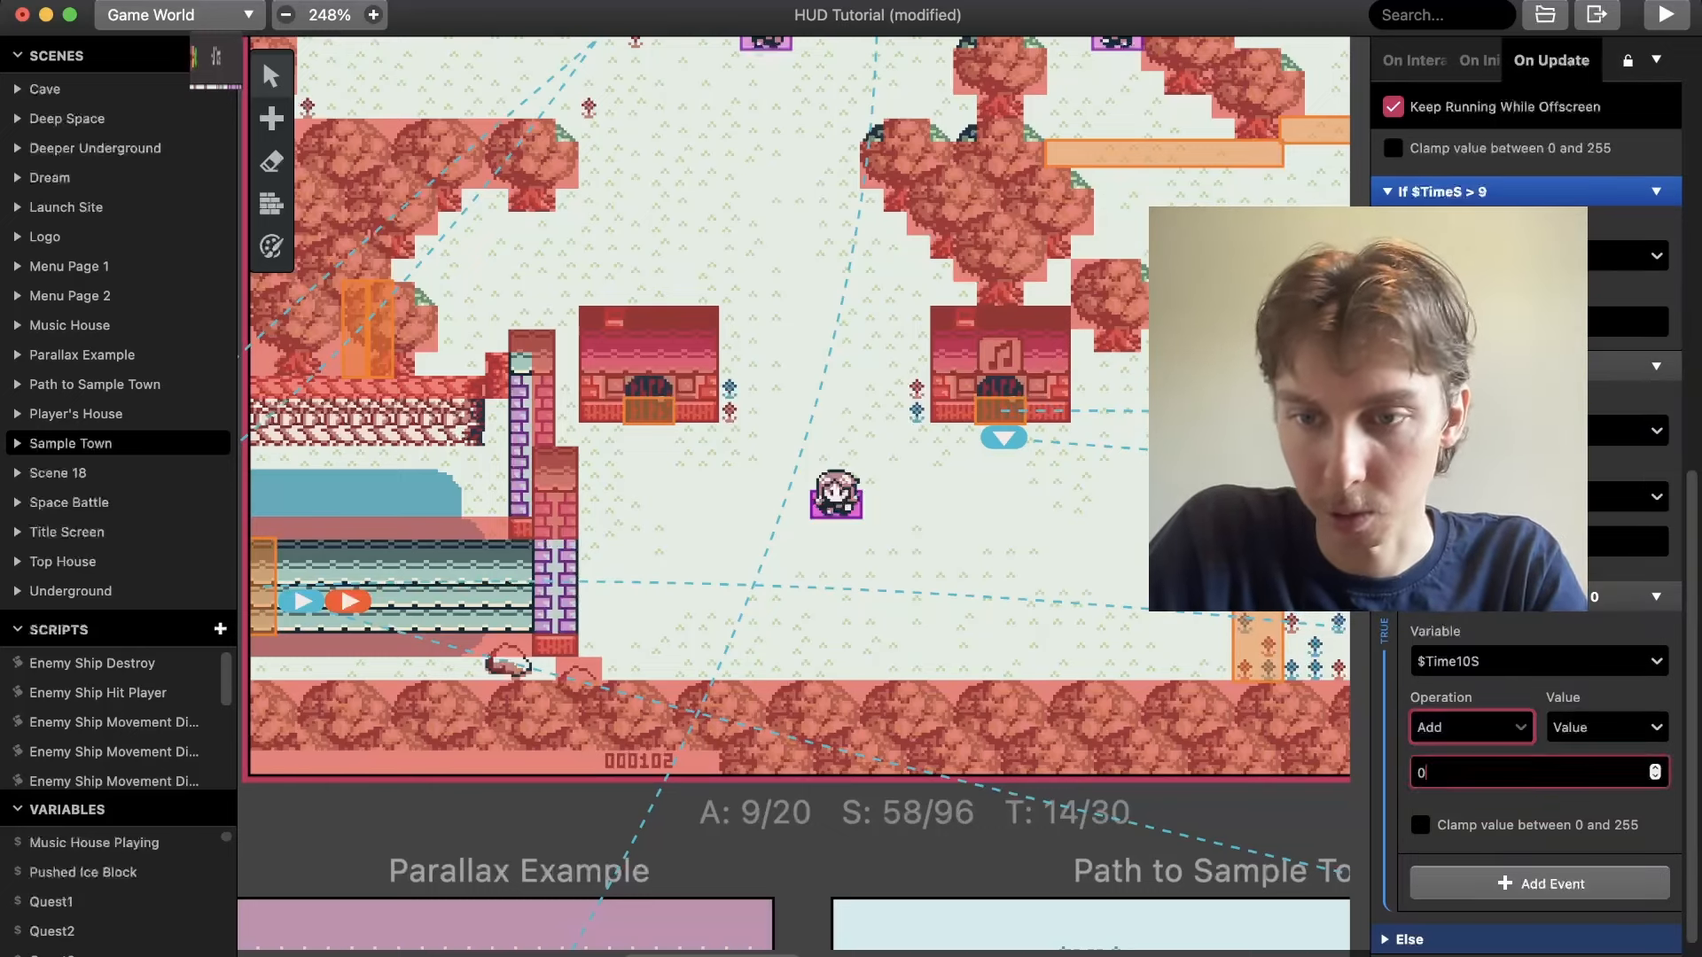
left_click(1538, 772)
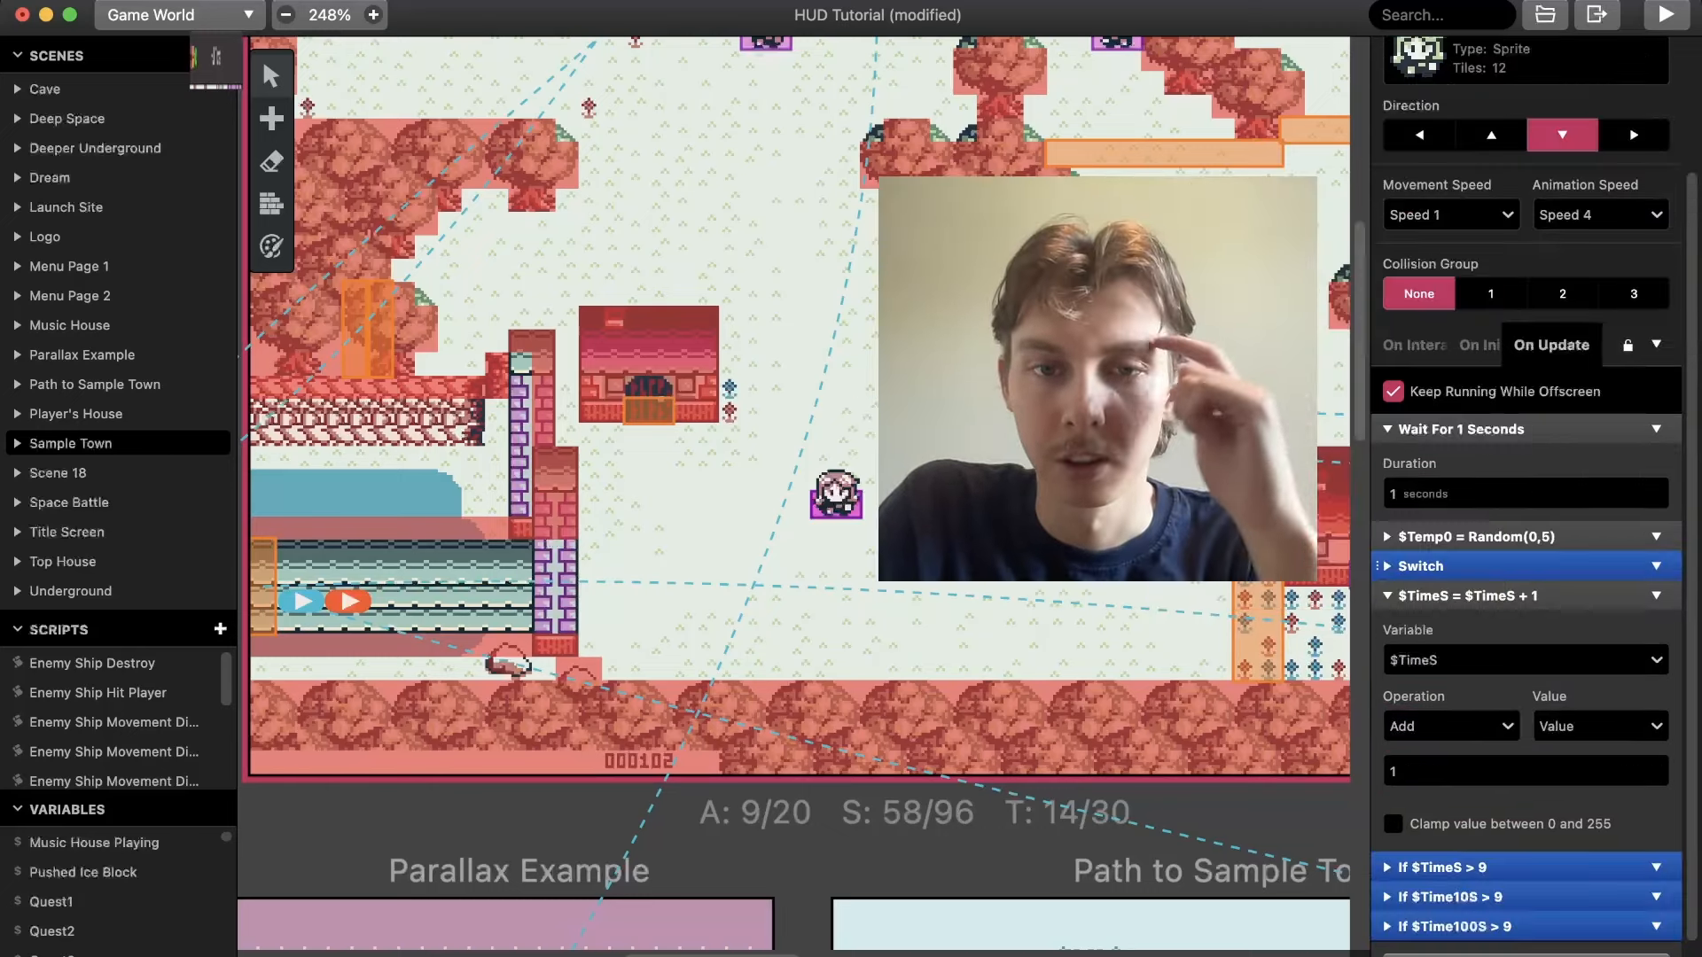
scroll(1526, 565, "down", 1)
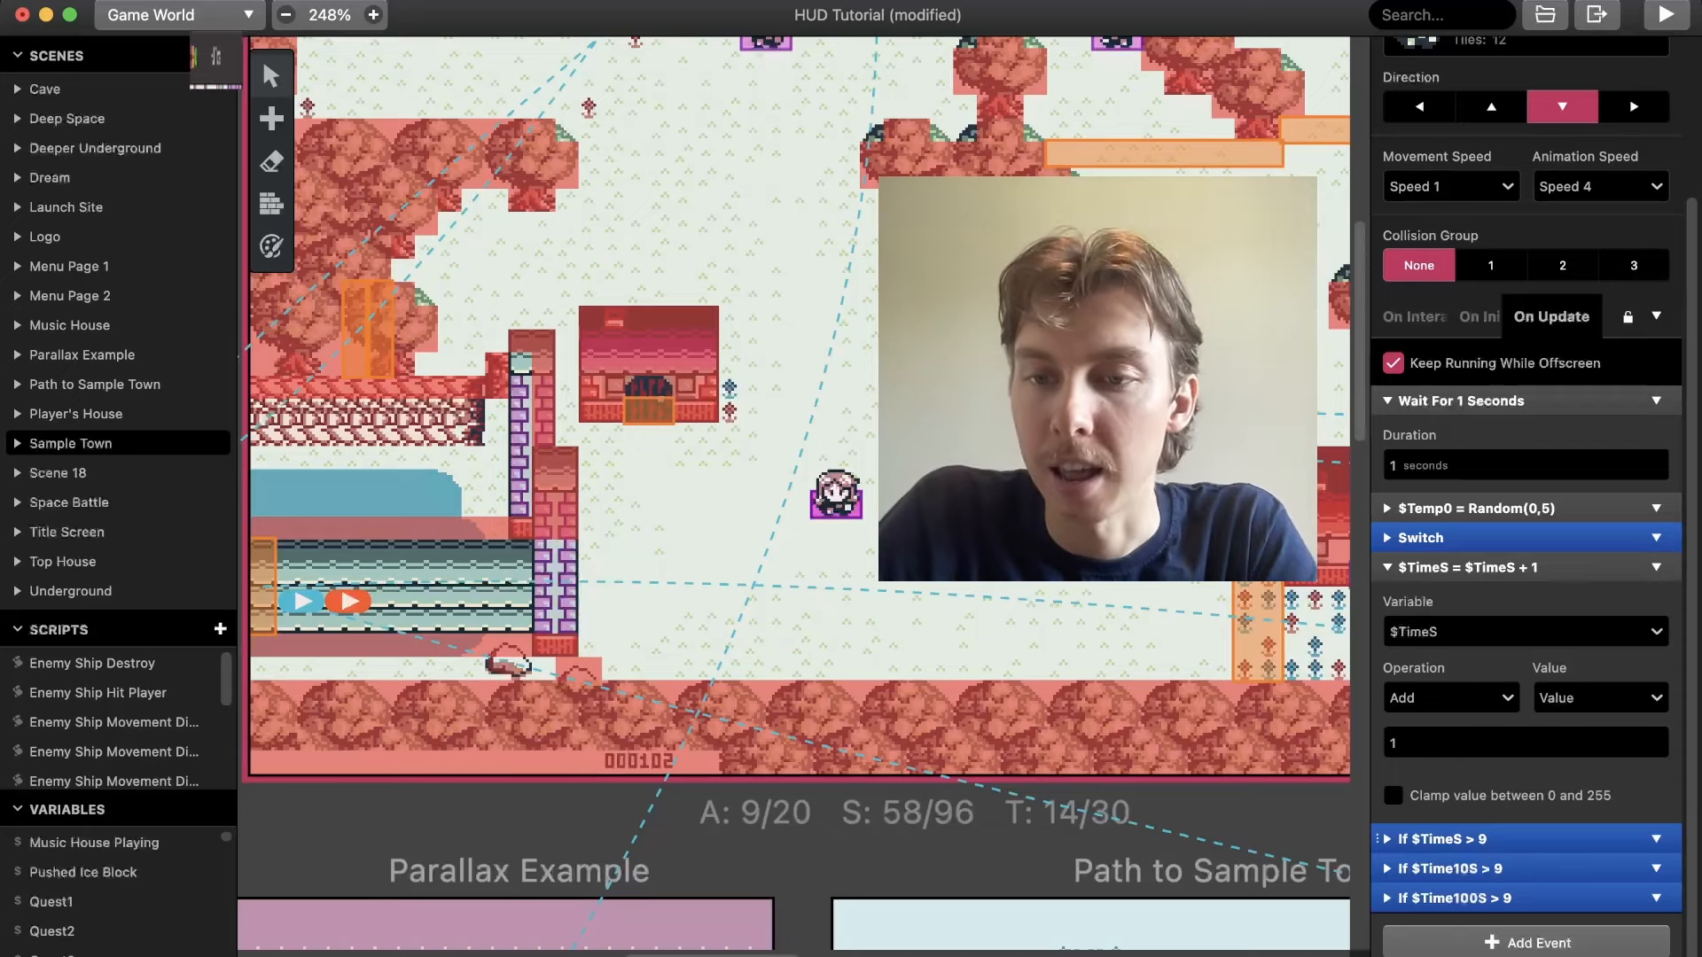
Examine the reset and increment events inside the true branches of the TimeS and Time10S greater-than-9 conditions
left_click(1442, 838)
scroll(1527, 496, "down", 5)
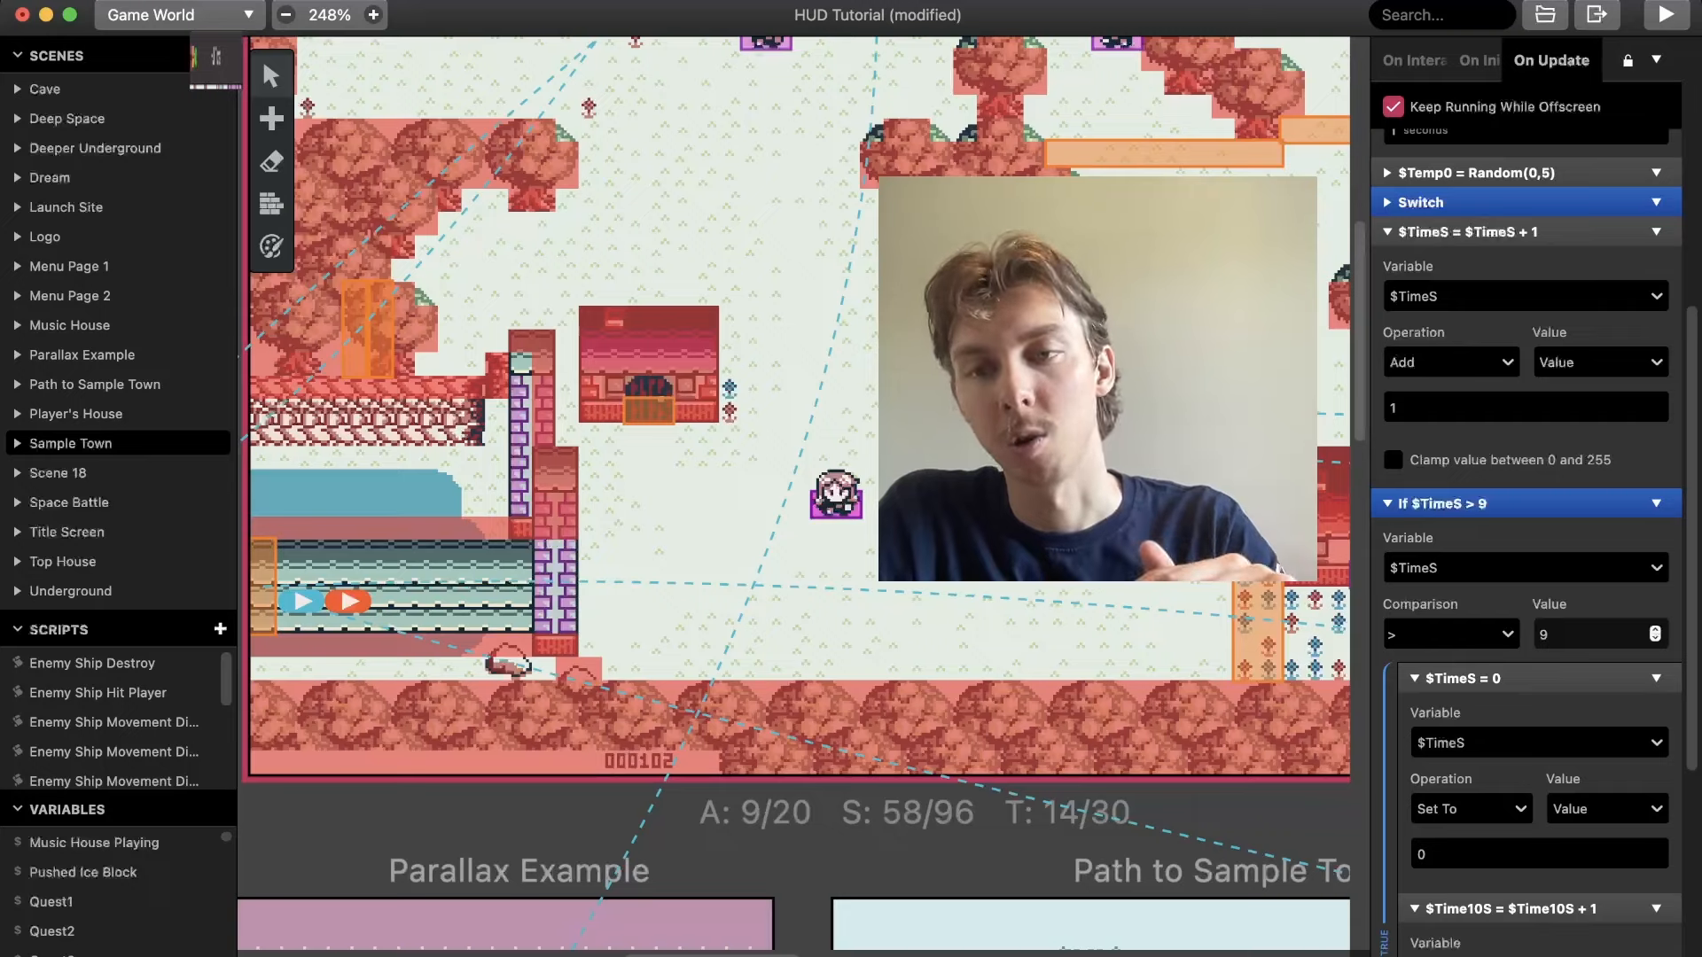
scroll(1649, 631, "down", 1)
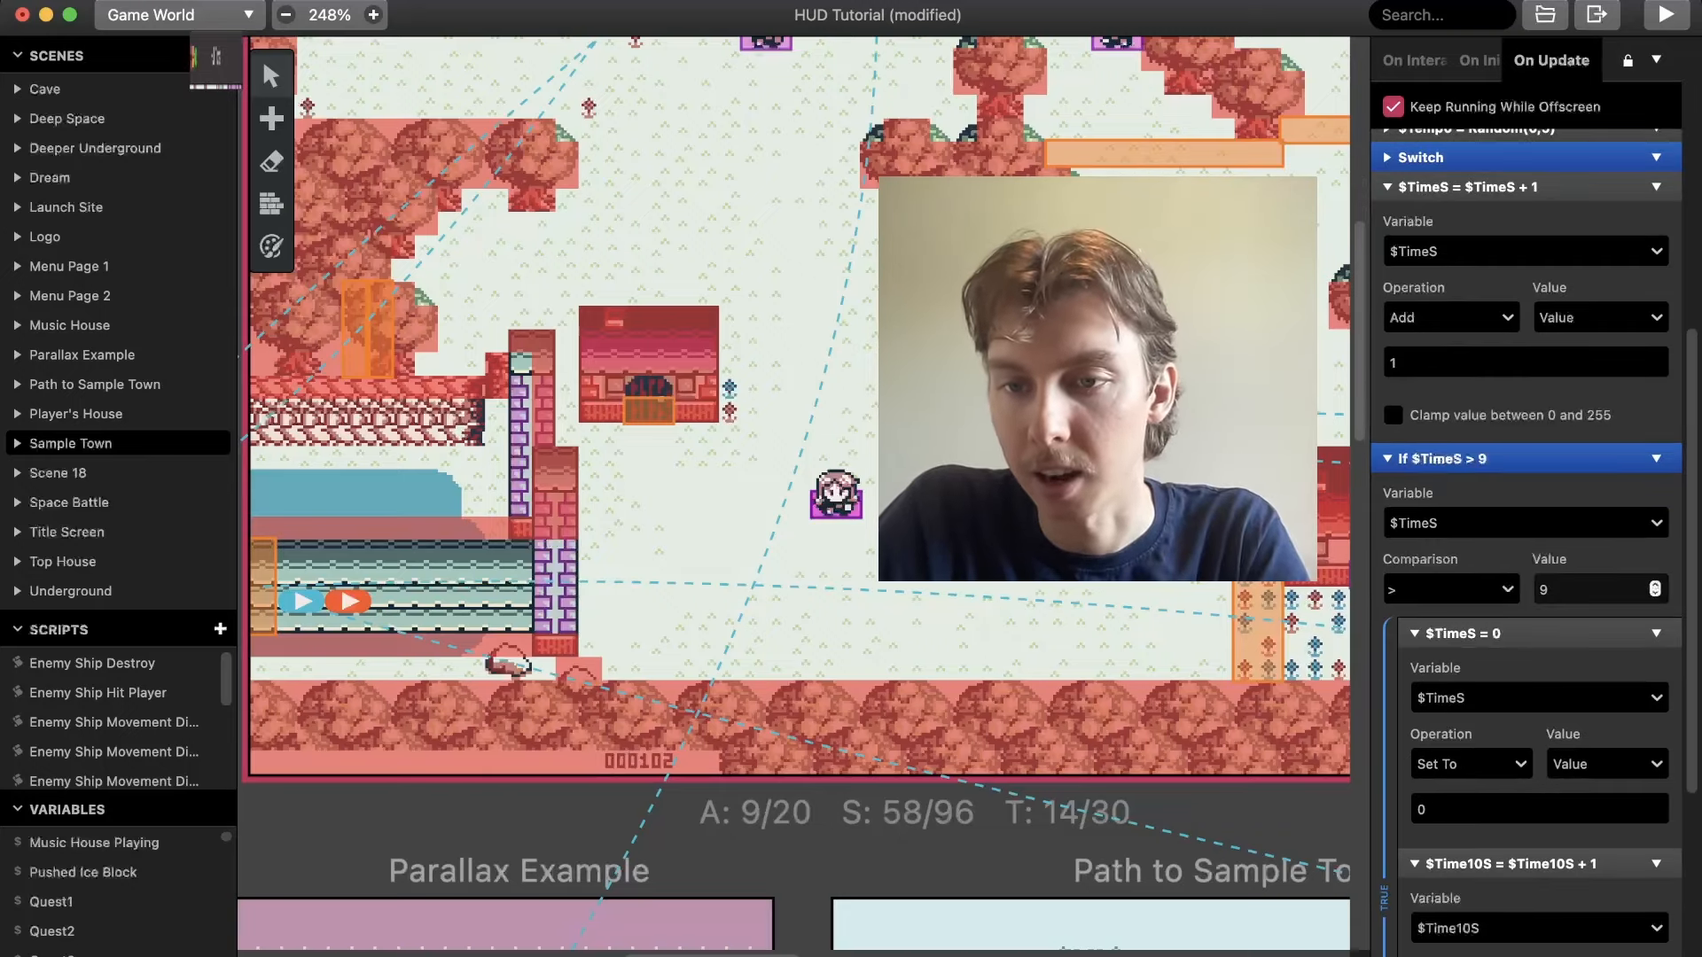
scroll(1535, 542, "down", 3)
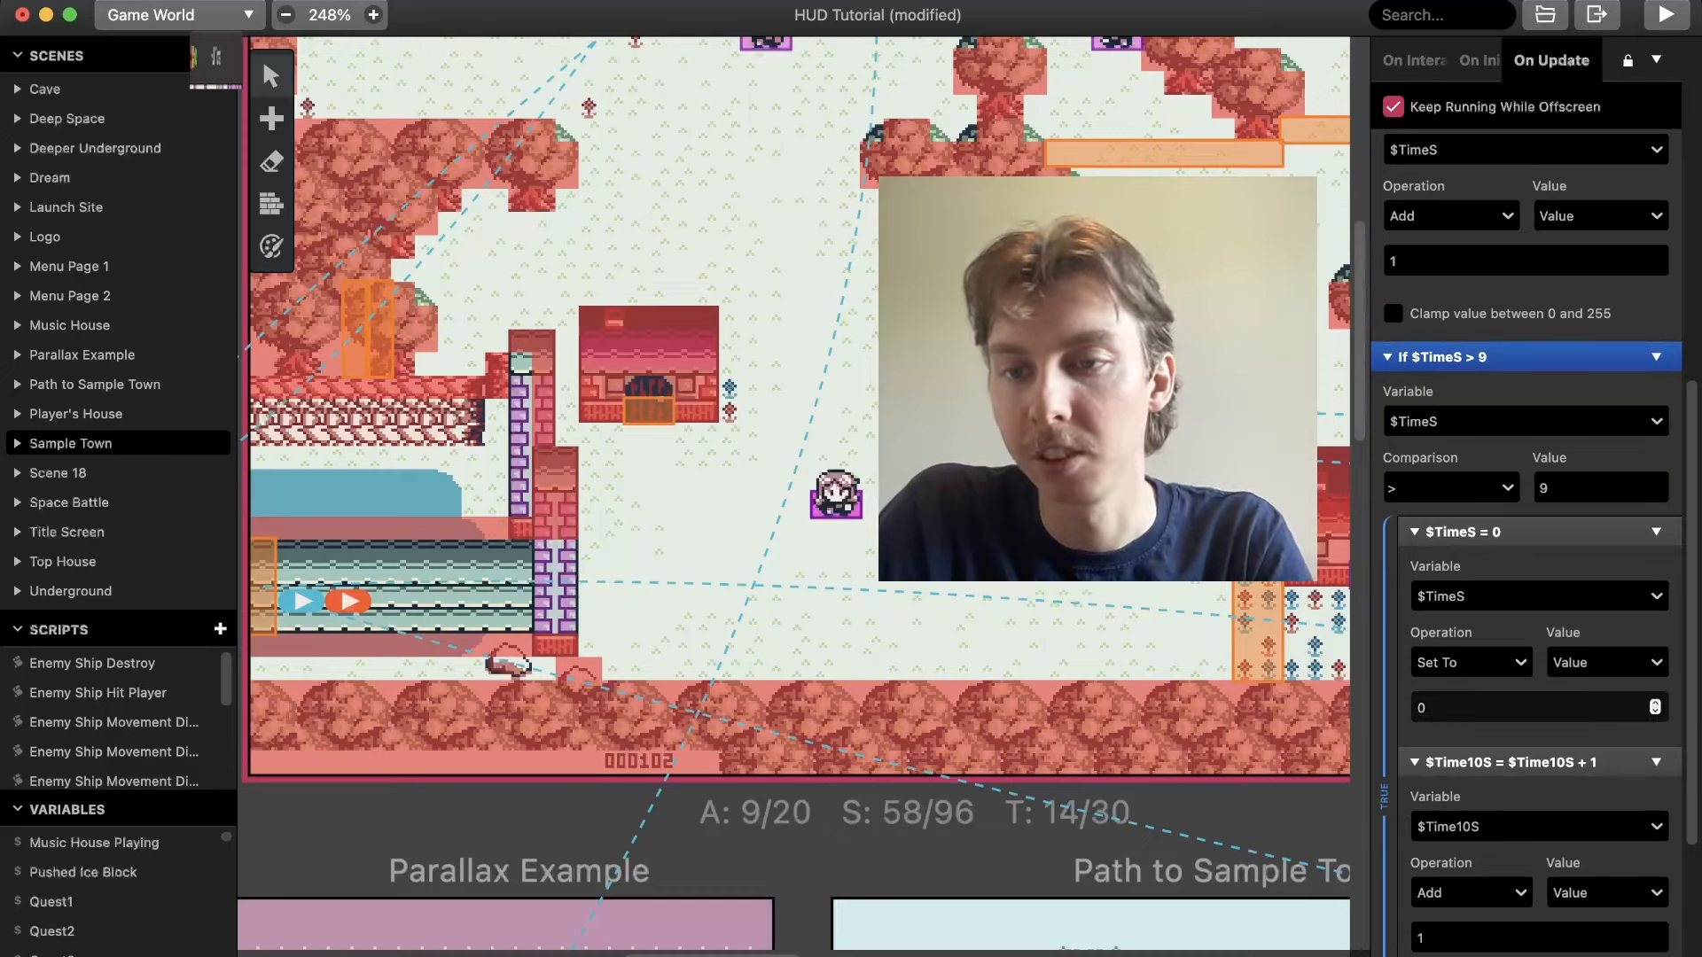
scroll(1534, 543, "down", 5)
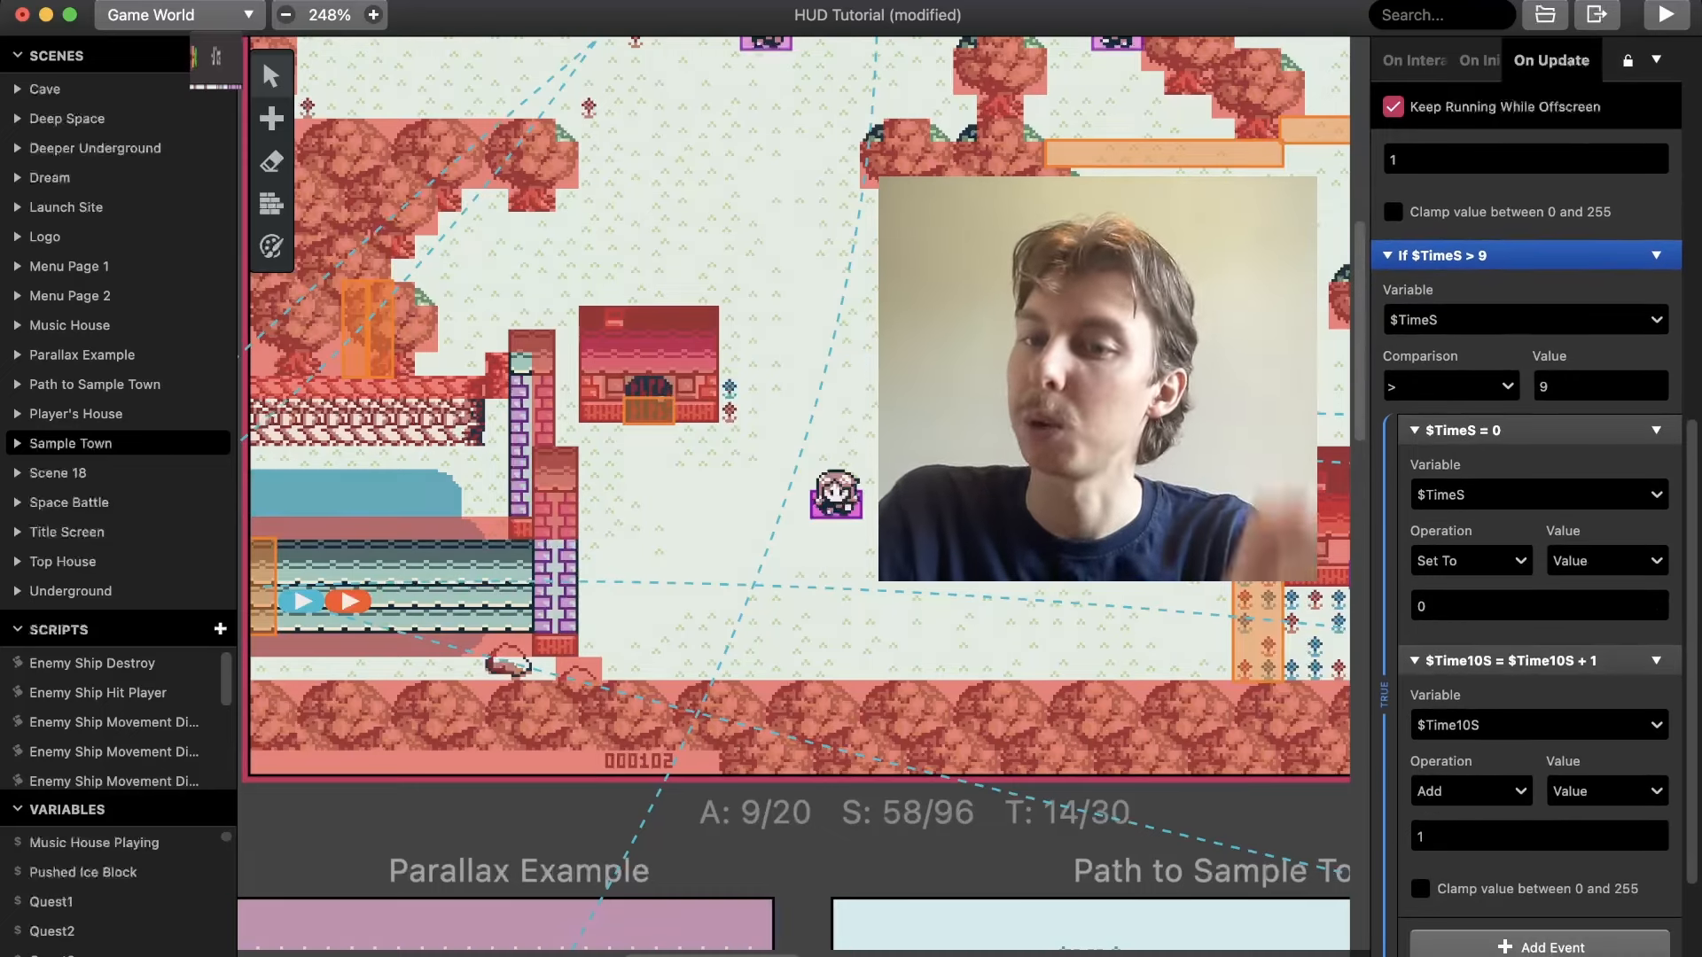
scroll(1534, 543, "down", 2)
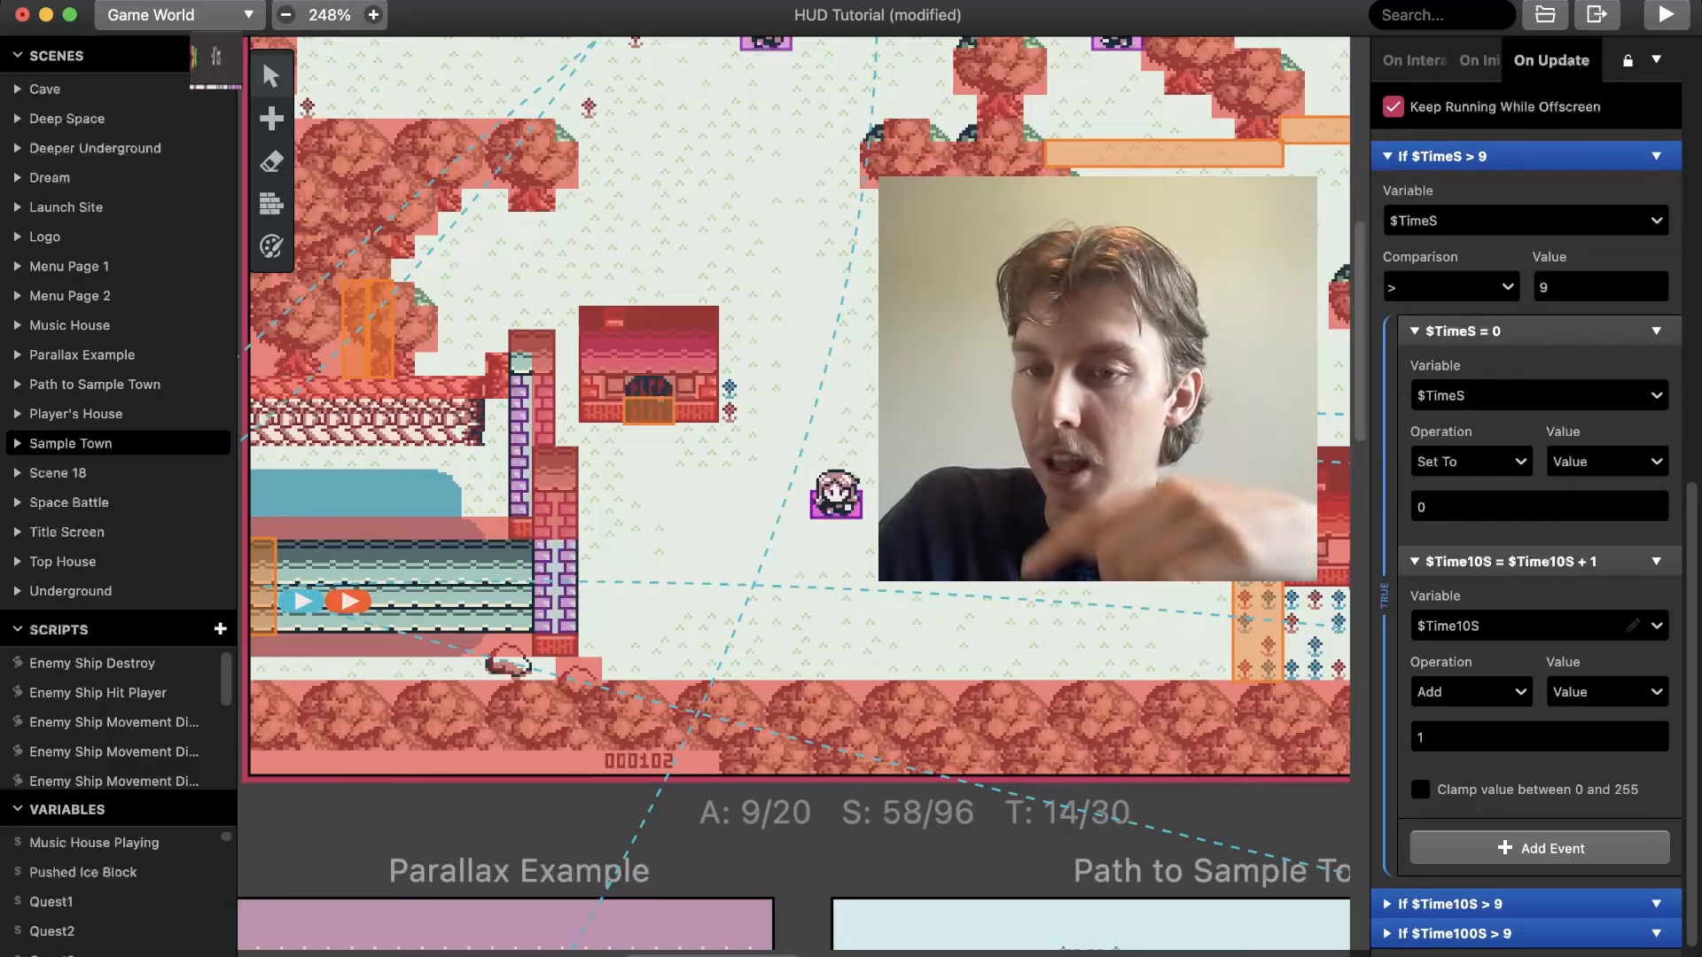
scroll(1534, 542, "down", 1)
left_click(1539, 613)
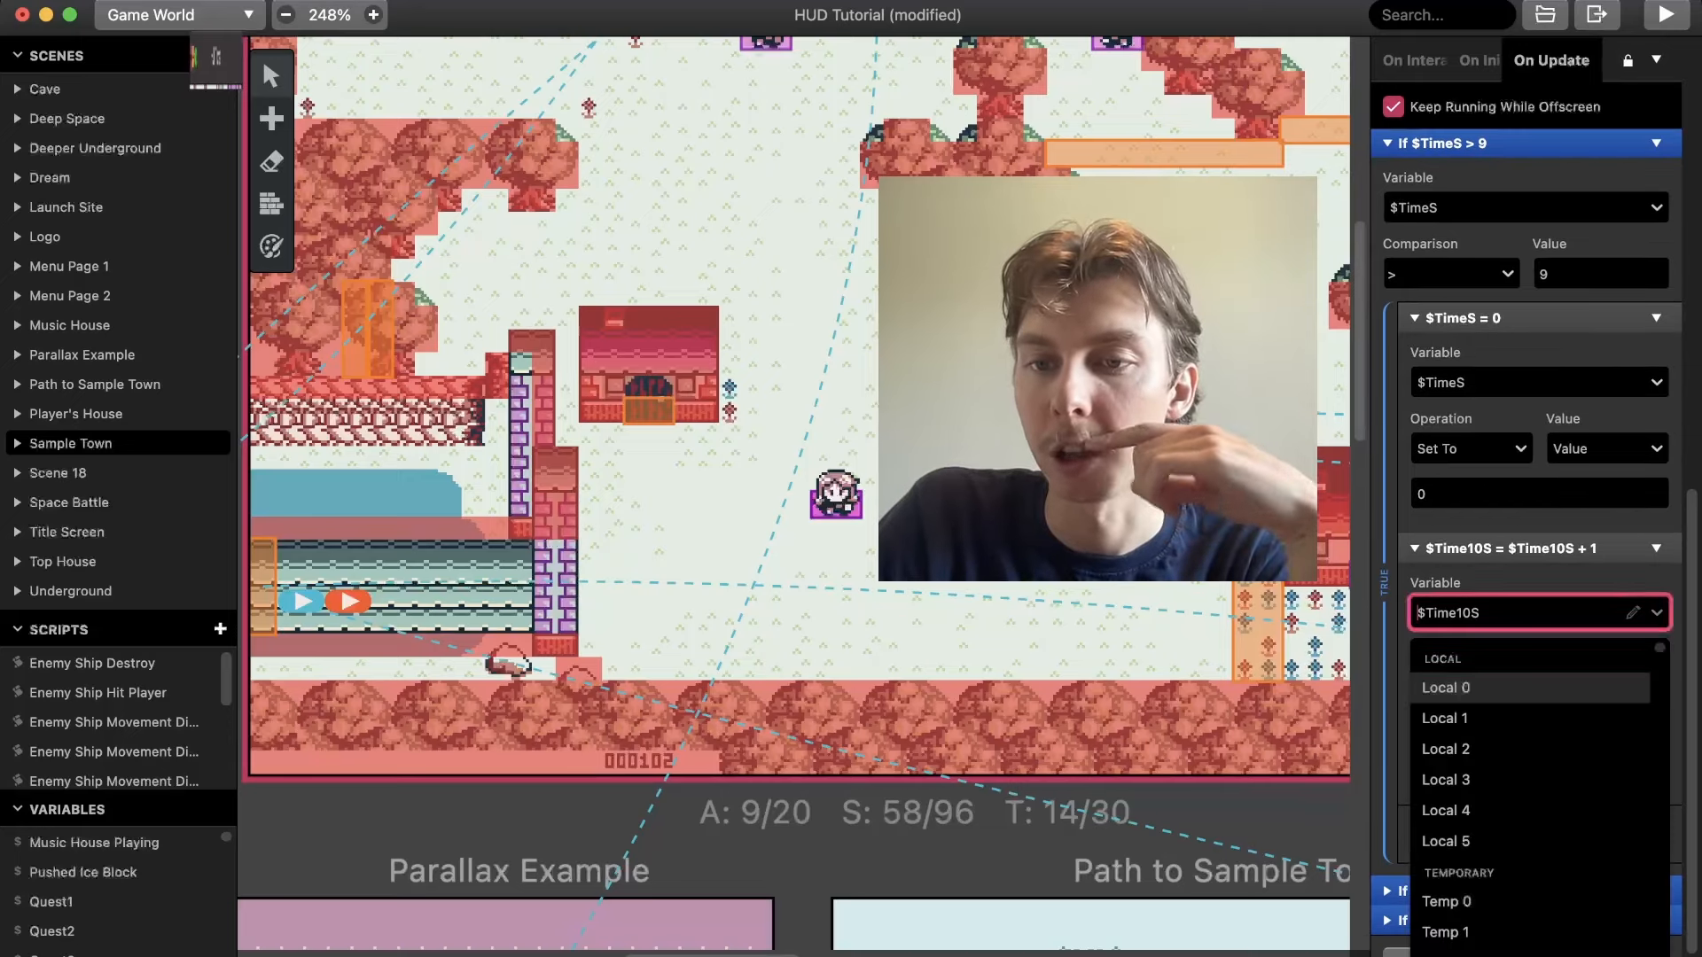
scroll(1539, 798, "down", 5)
scroll(1538, 797, "down", 3)
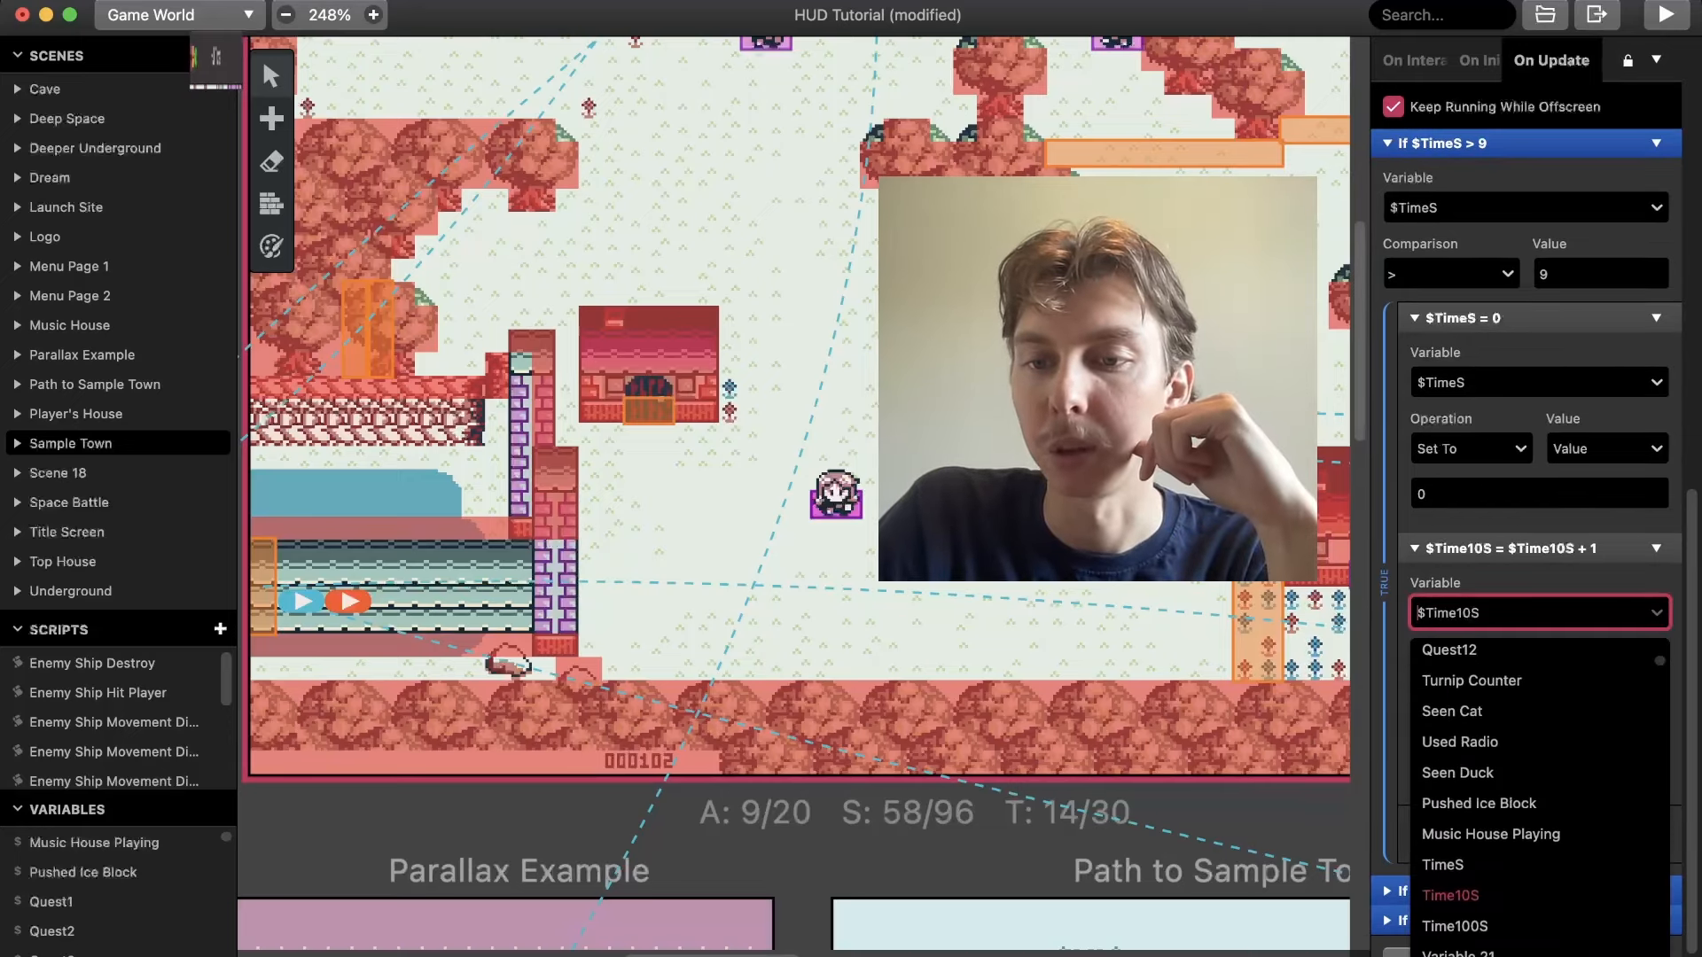
left_click(1507, 835)
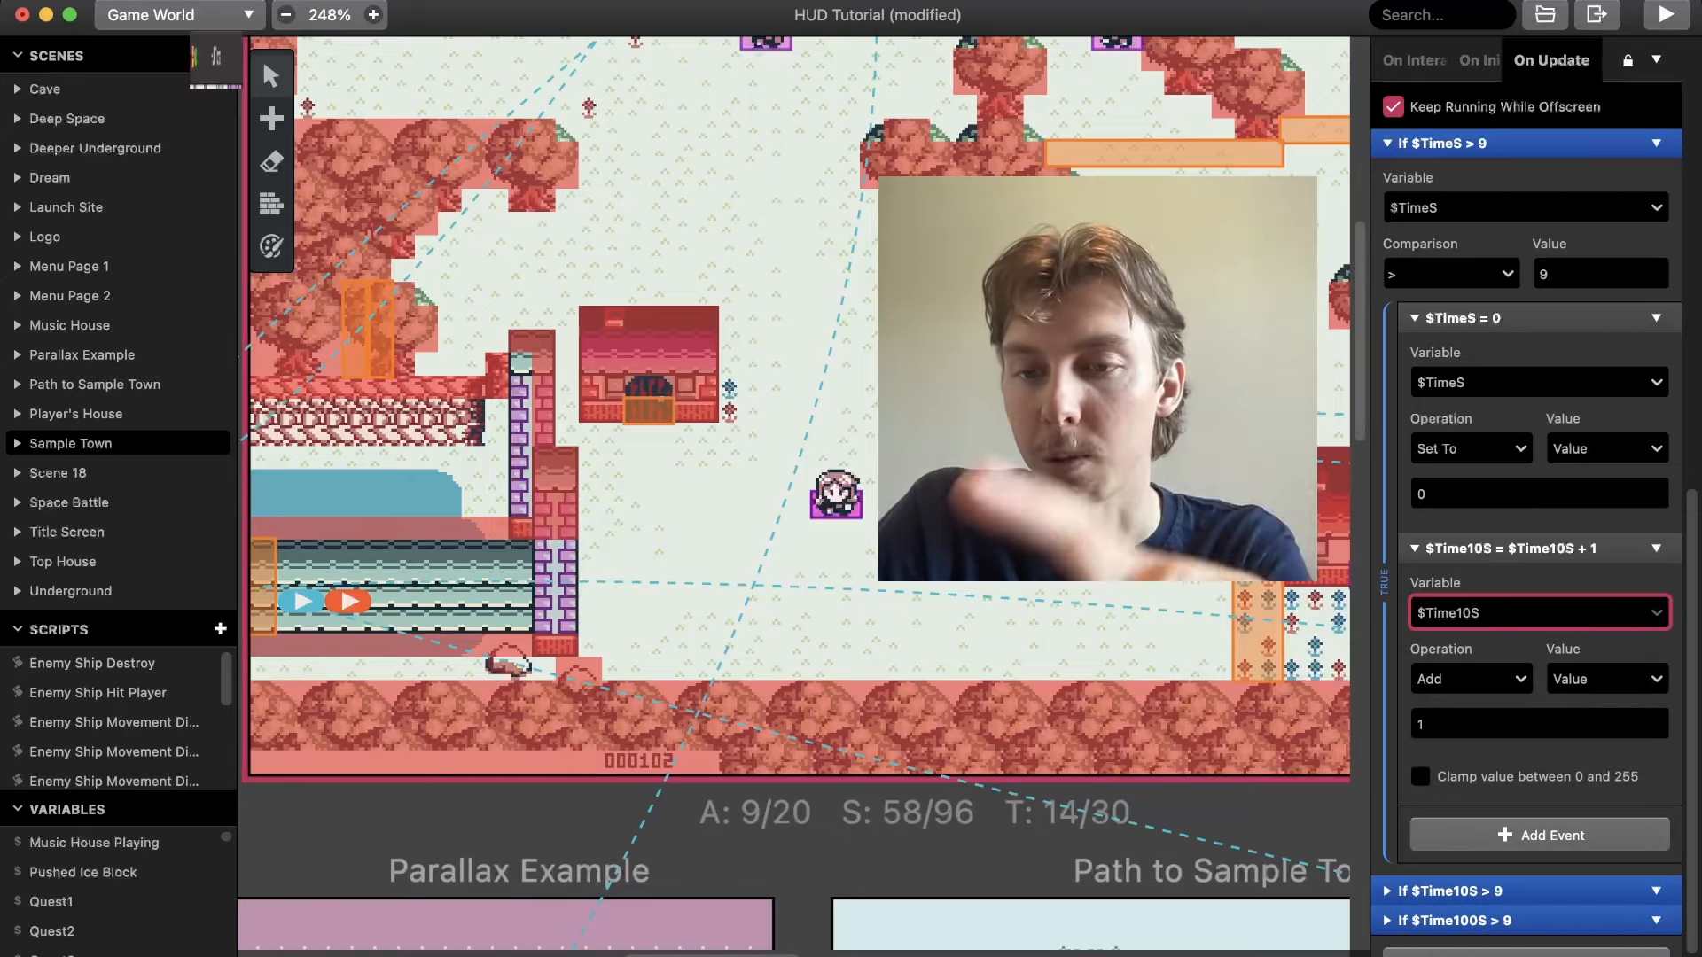
scroll(1539, 700, "down", 1)
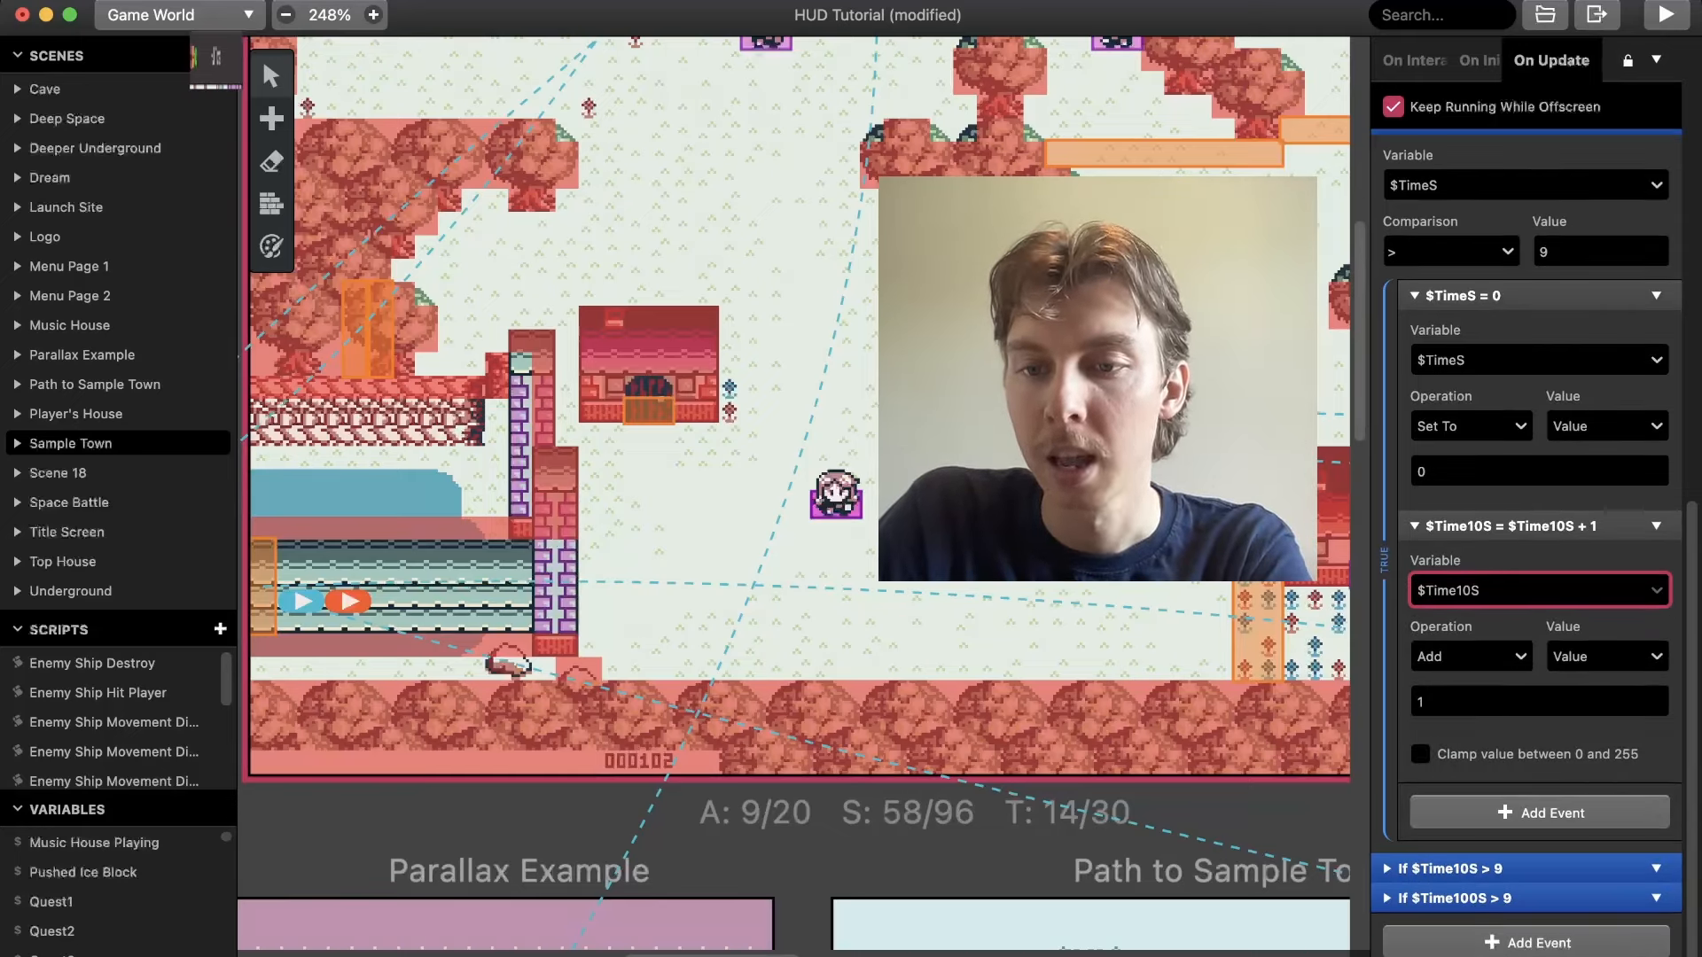
left_click(1450, 870)
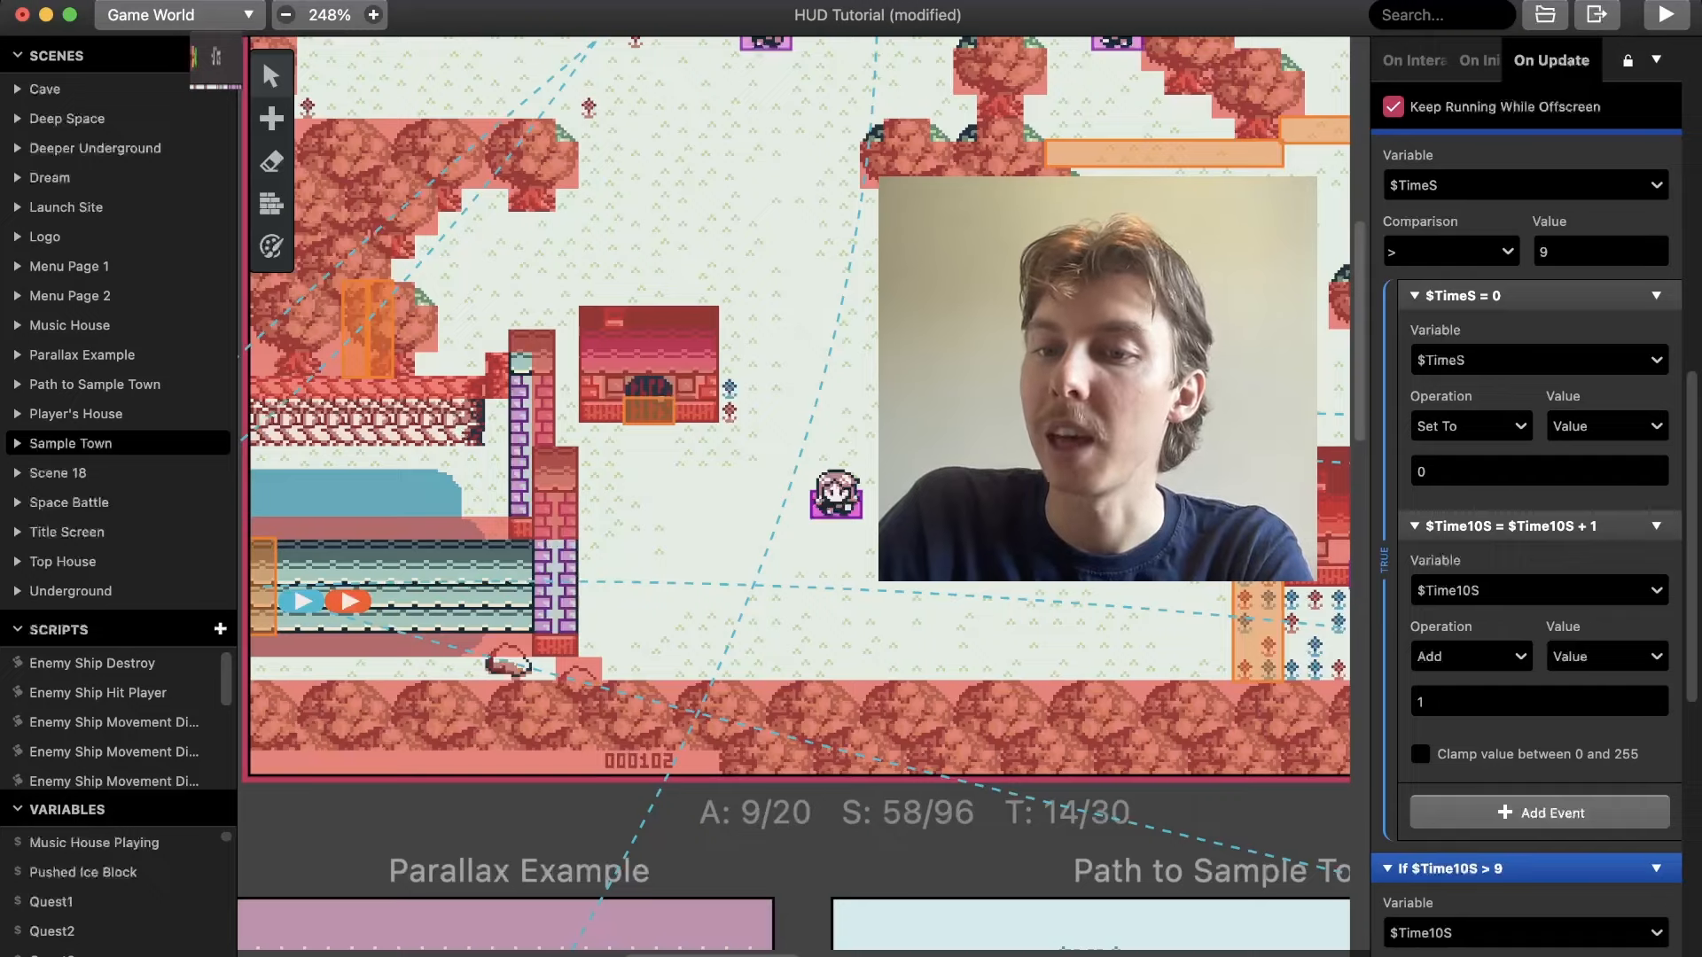
scroll(1526, 540, "down", 10)
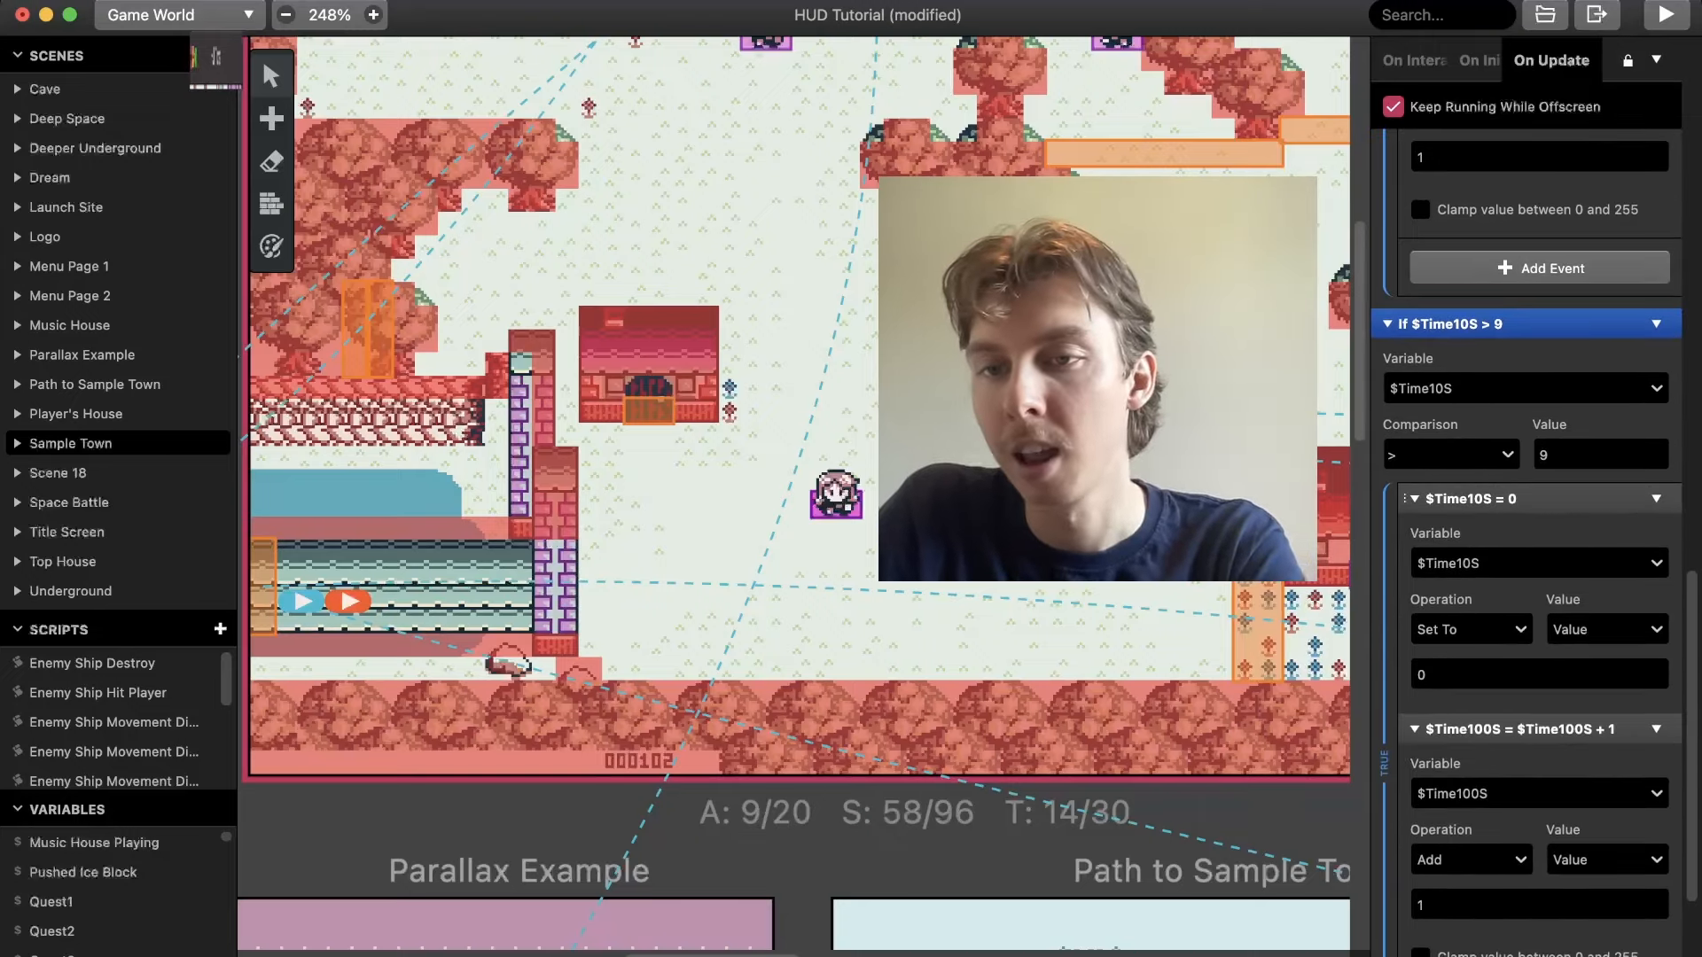
scroll(1526, 541, "down", 1)
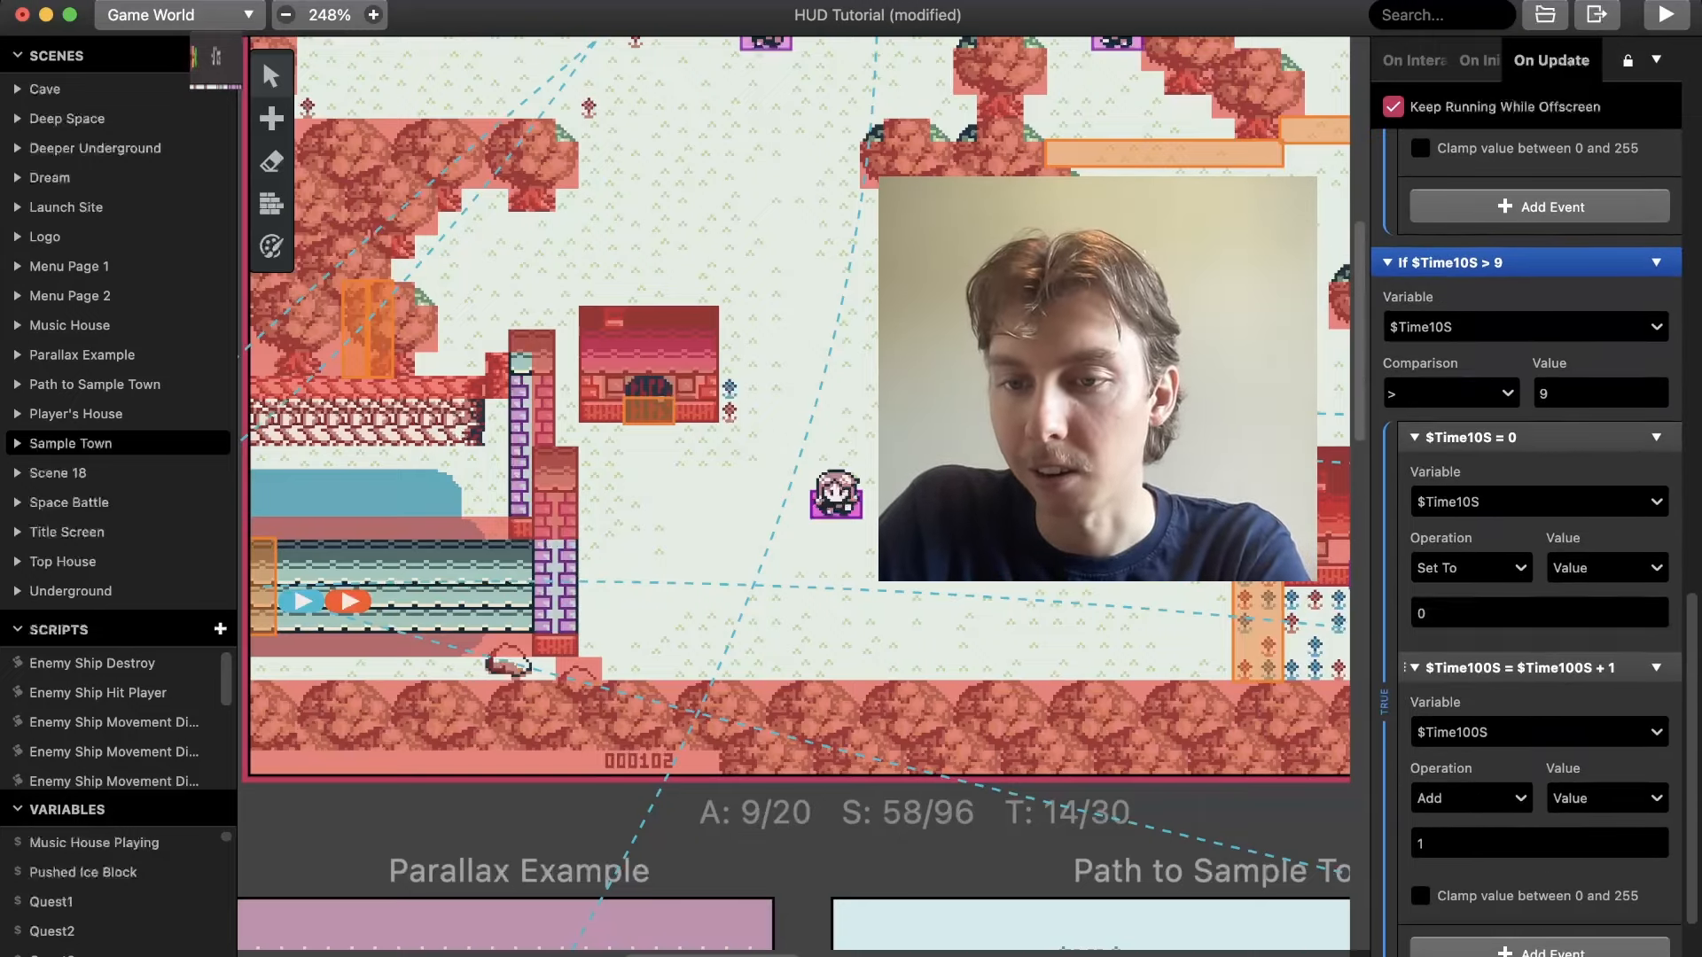
scroll(1526, 541, "down", 2)
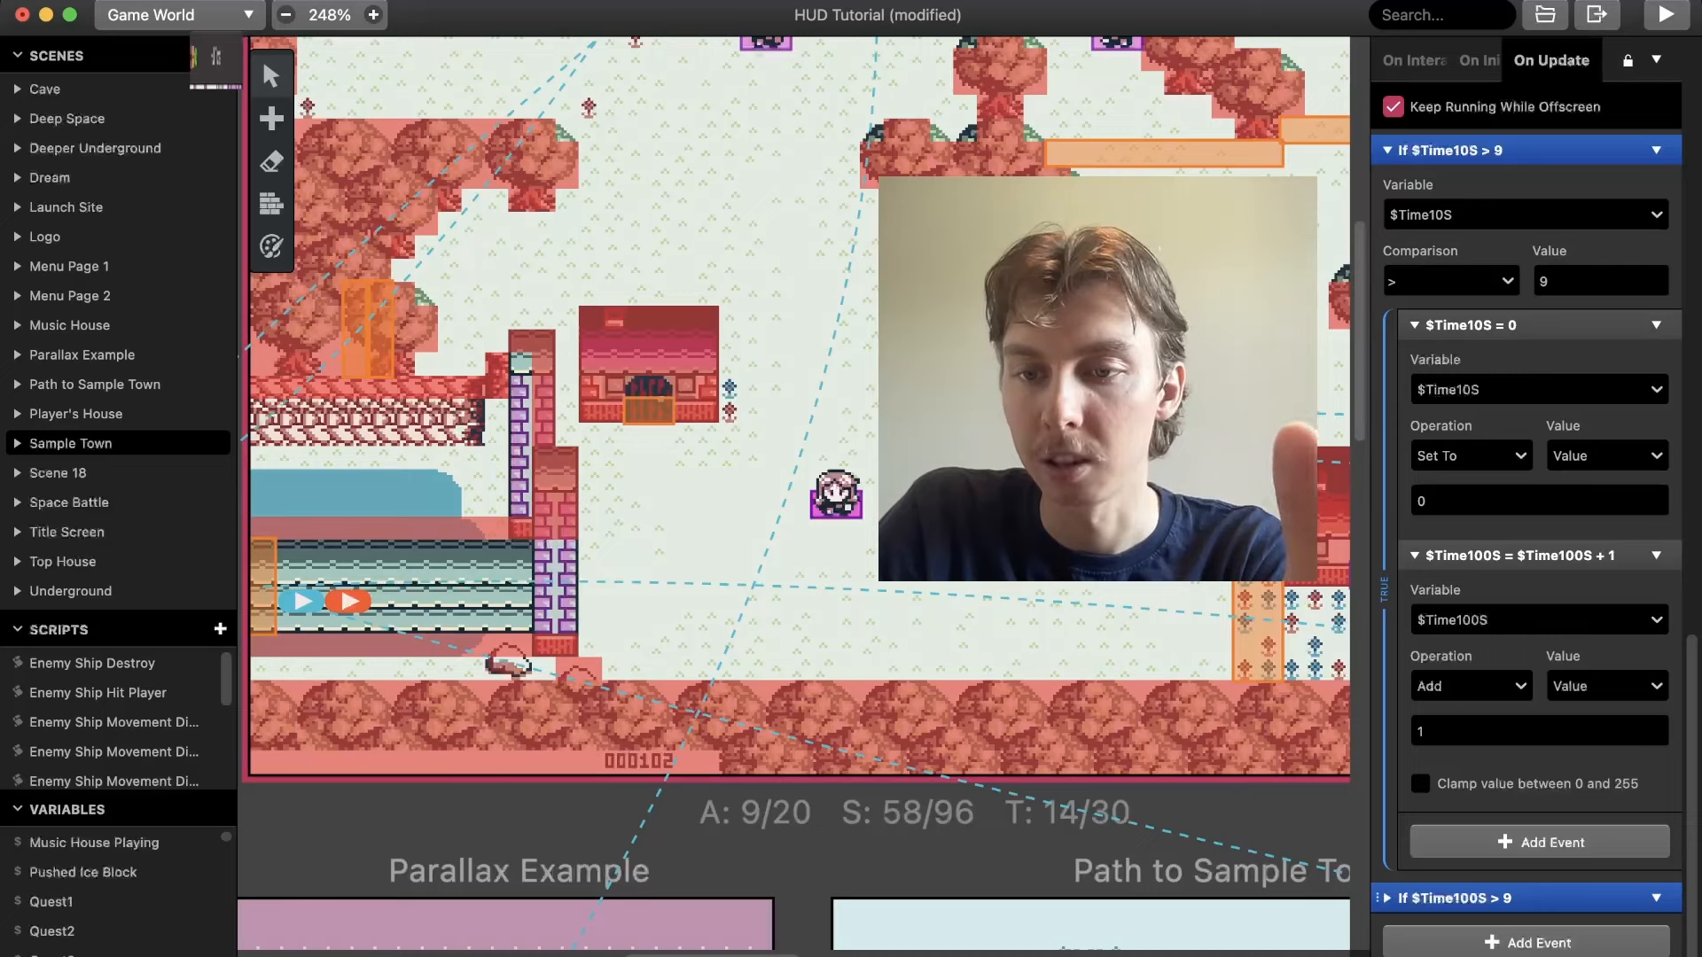
In the Time100S > 9 condition's true branch, assign TimeS to the first set-to-9 event and Time100S to the third
scroll(1526, 532, "down", 2)
scroll(1526, 532, "down", 8)
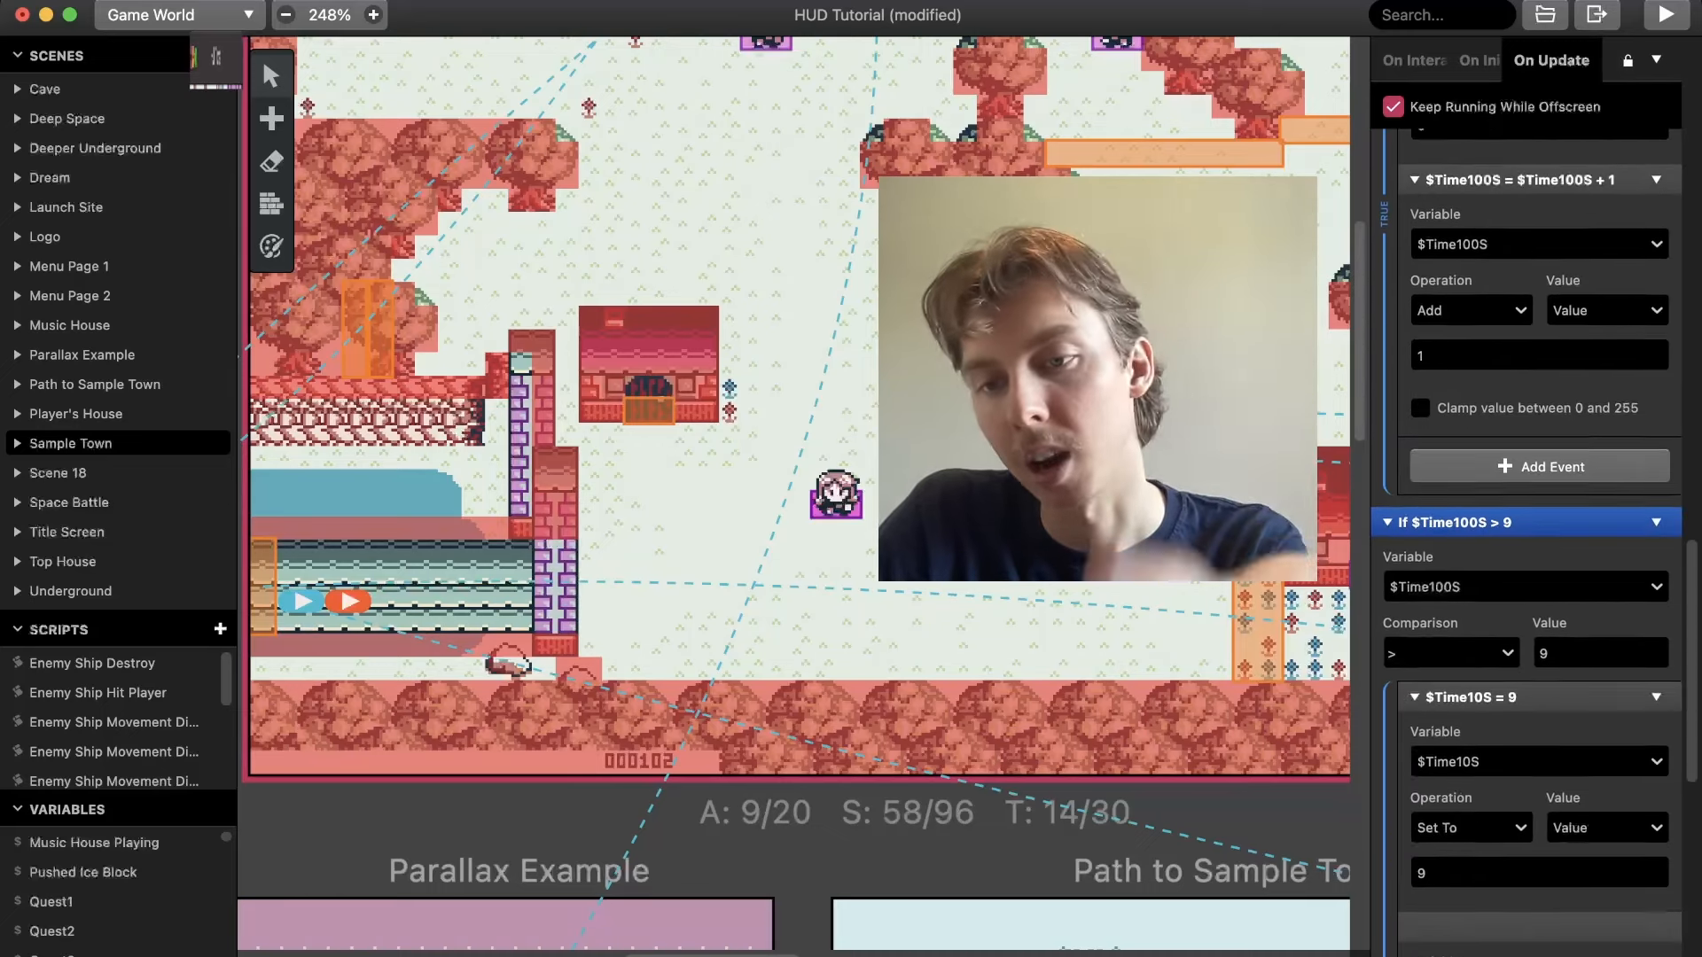
scroll(1527, 532, "down", 1)
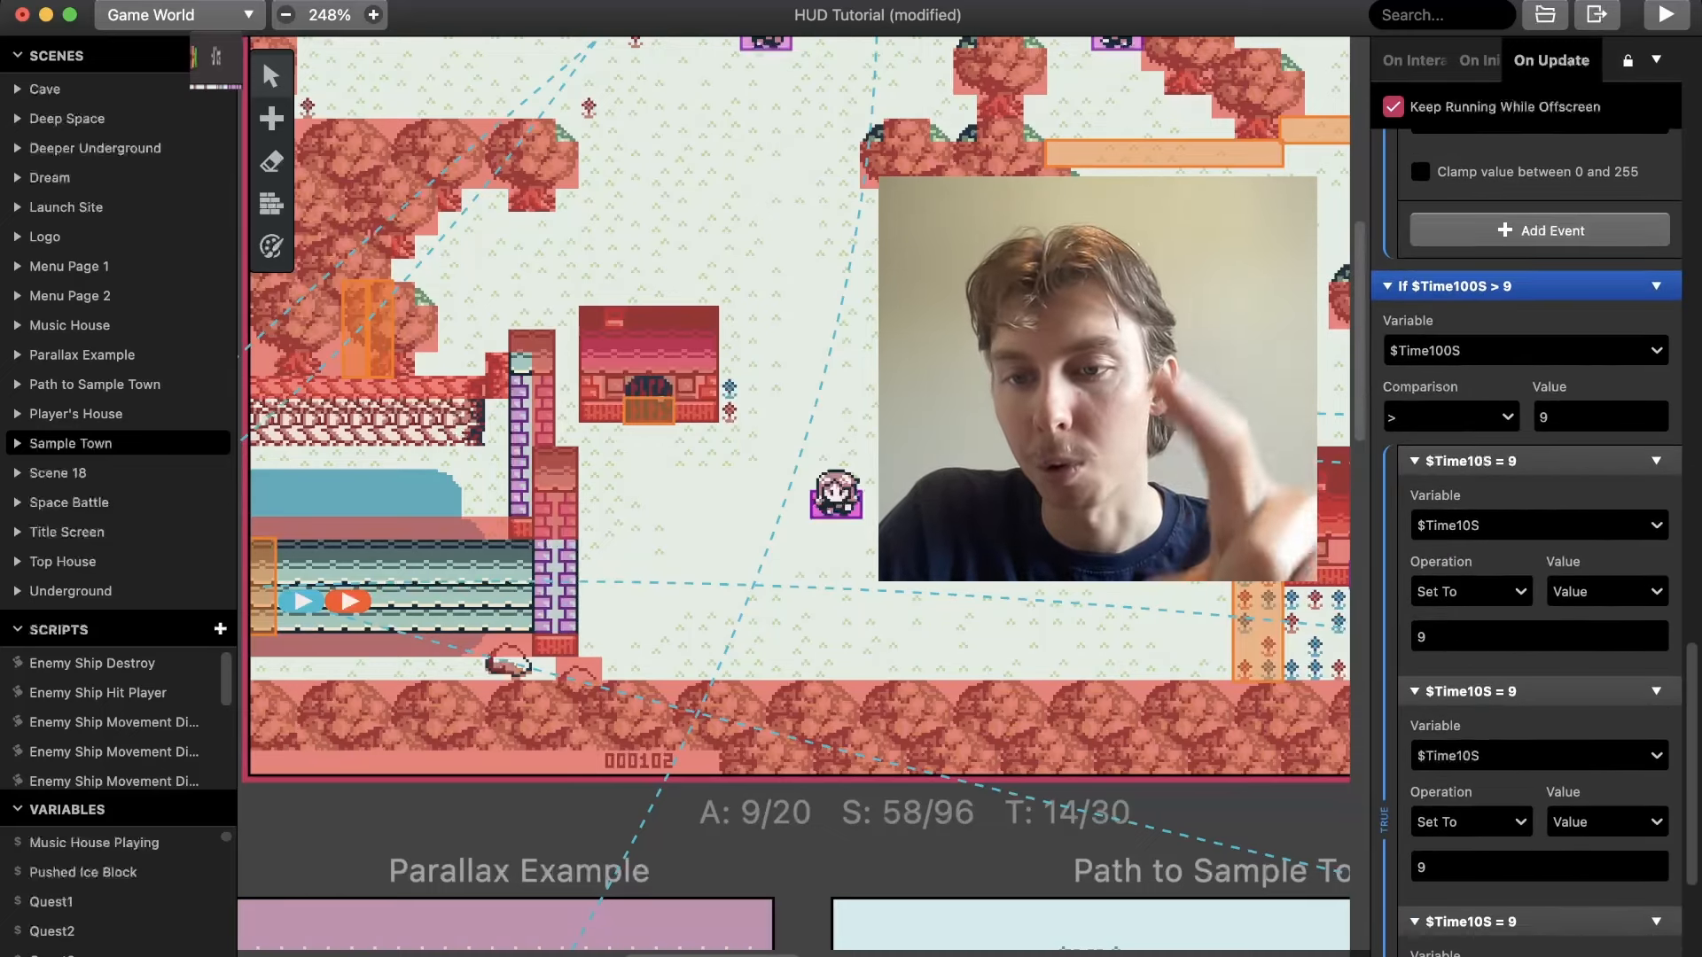
scroll(1526, 532, "down", 5)
scroll(1526, 238, "down", 1)
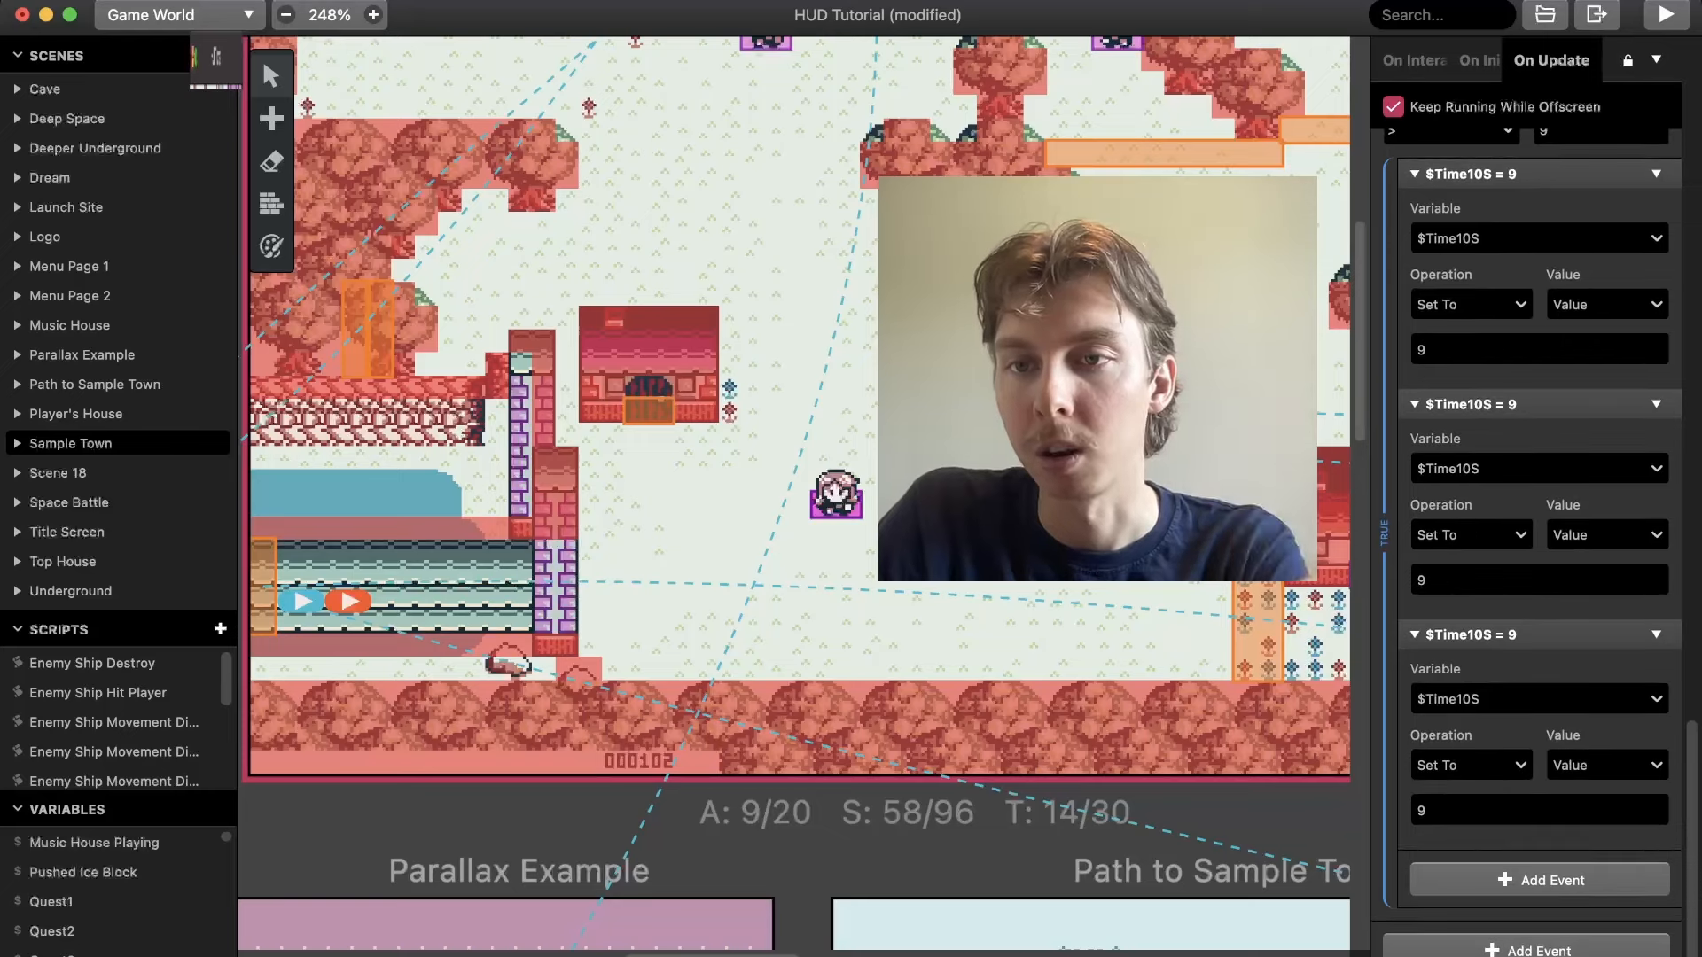
left_click(1525, 238)
left_click(1520, 313)
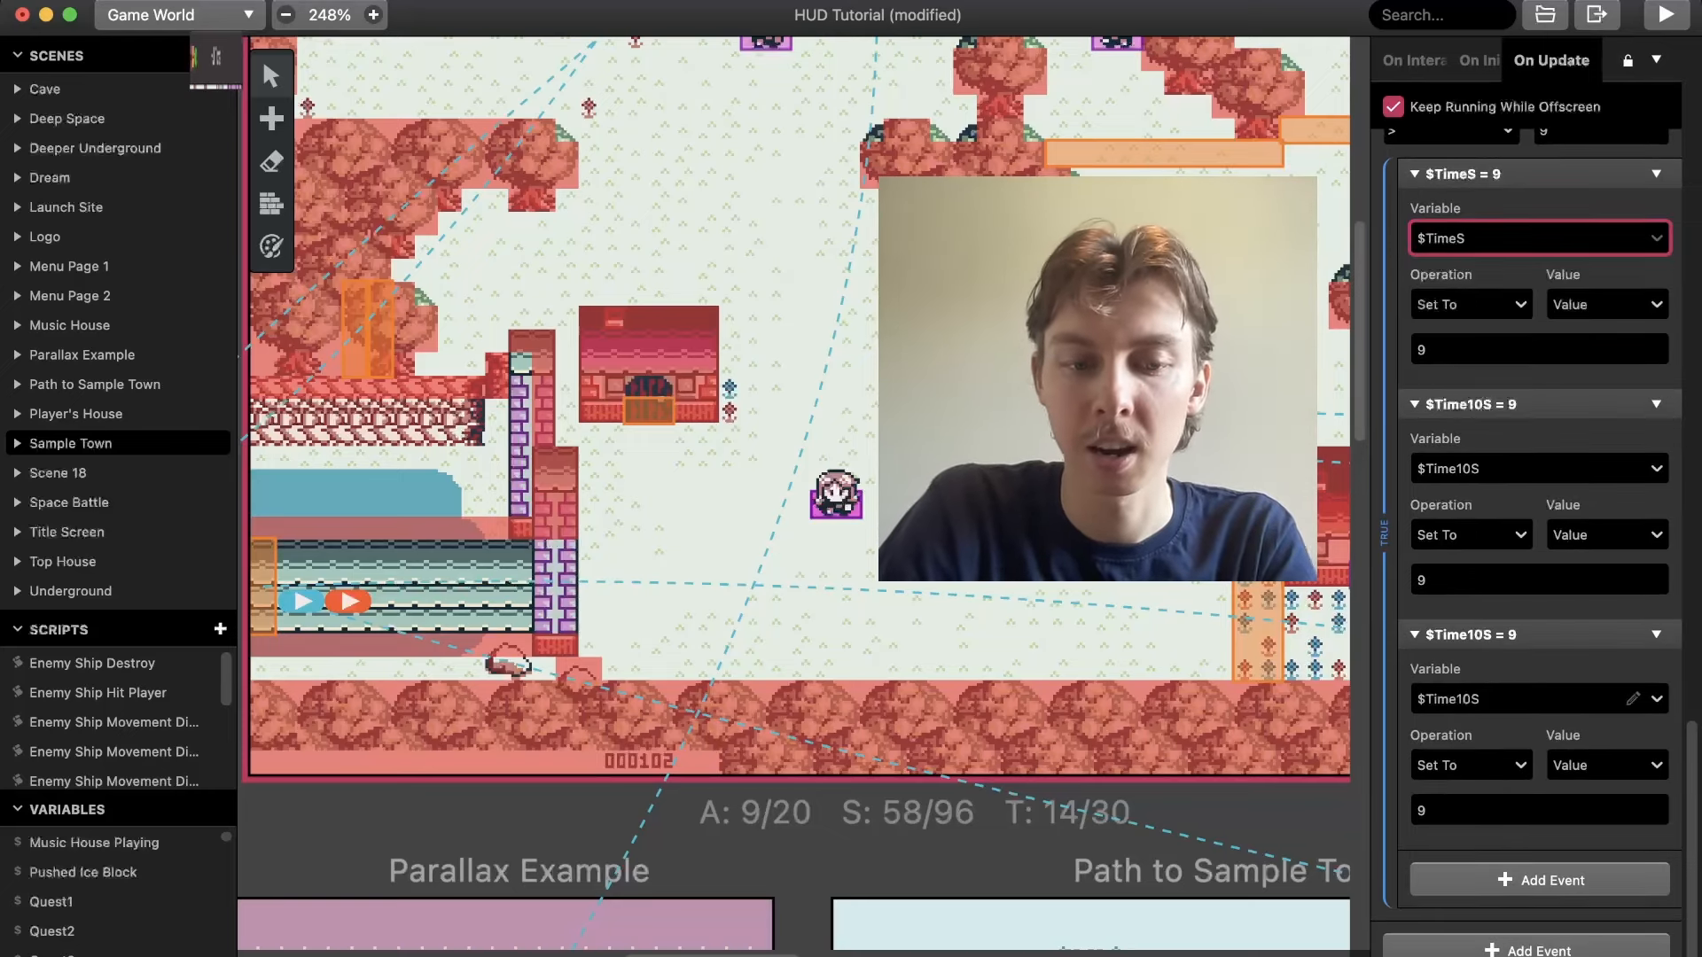
left_click(1527, 698)
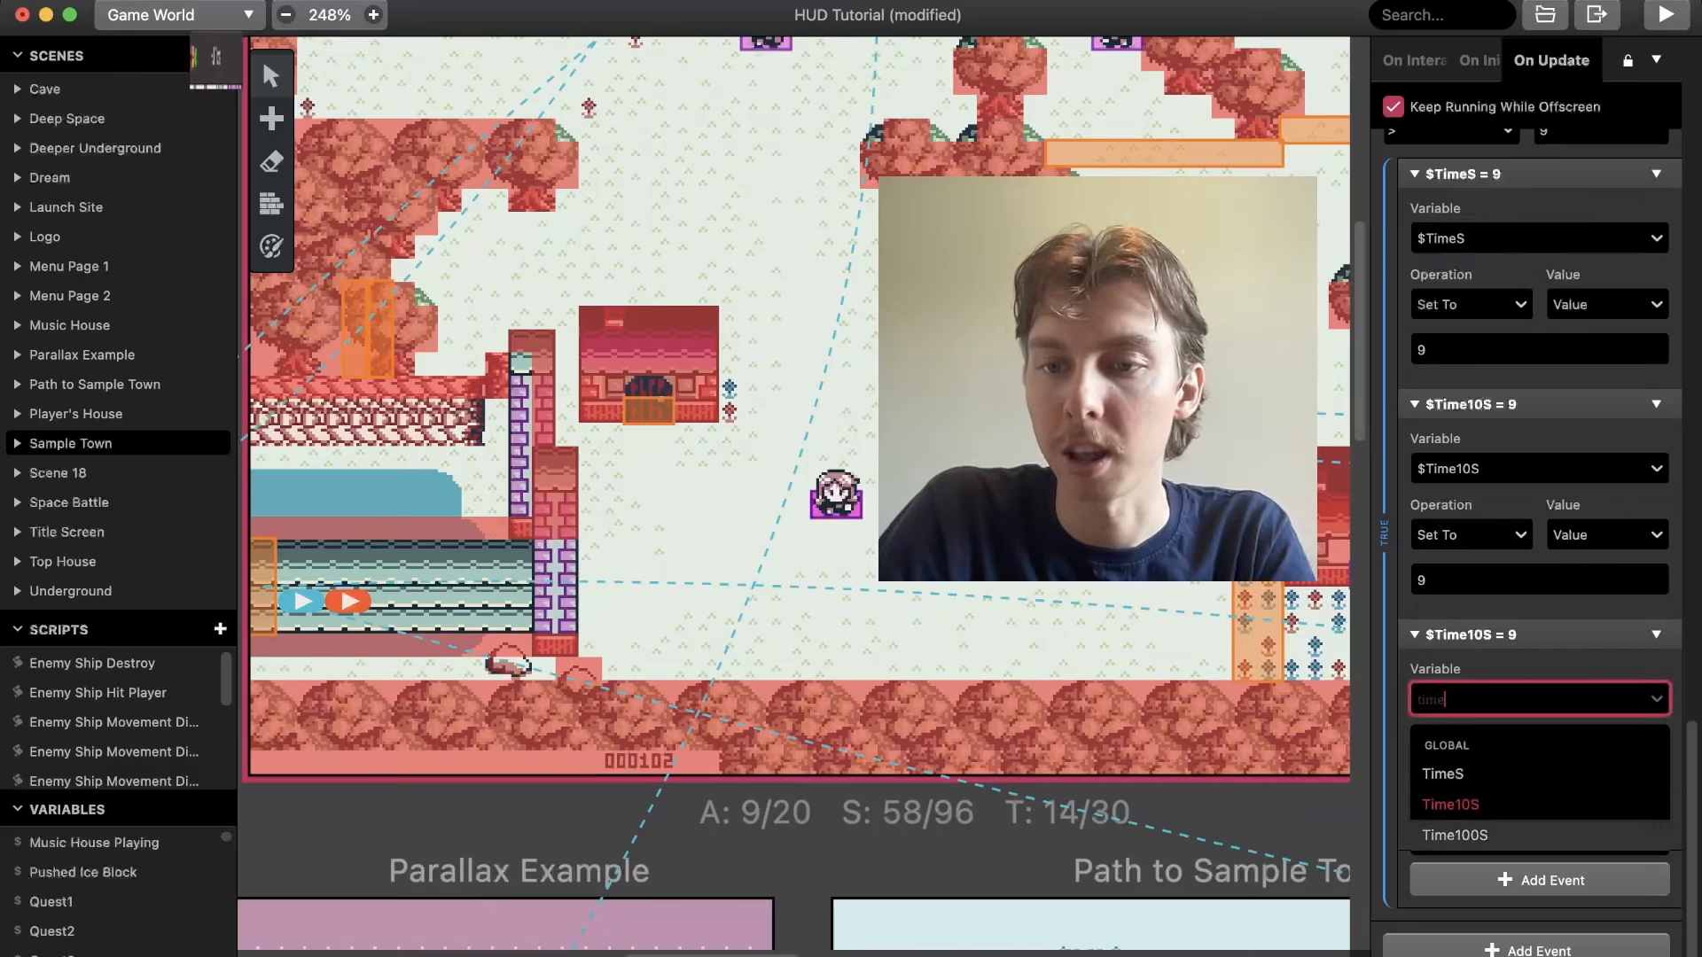
left_click(1453, 831)
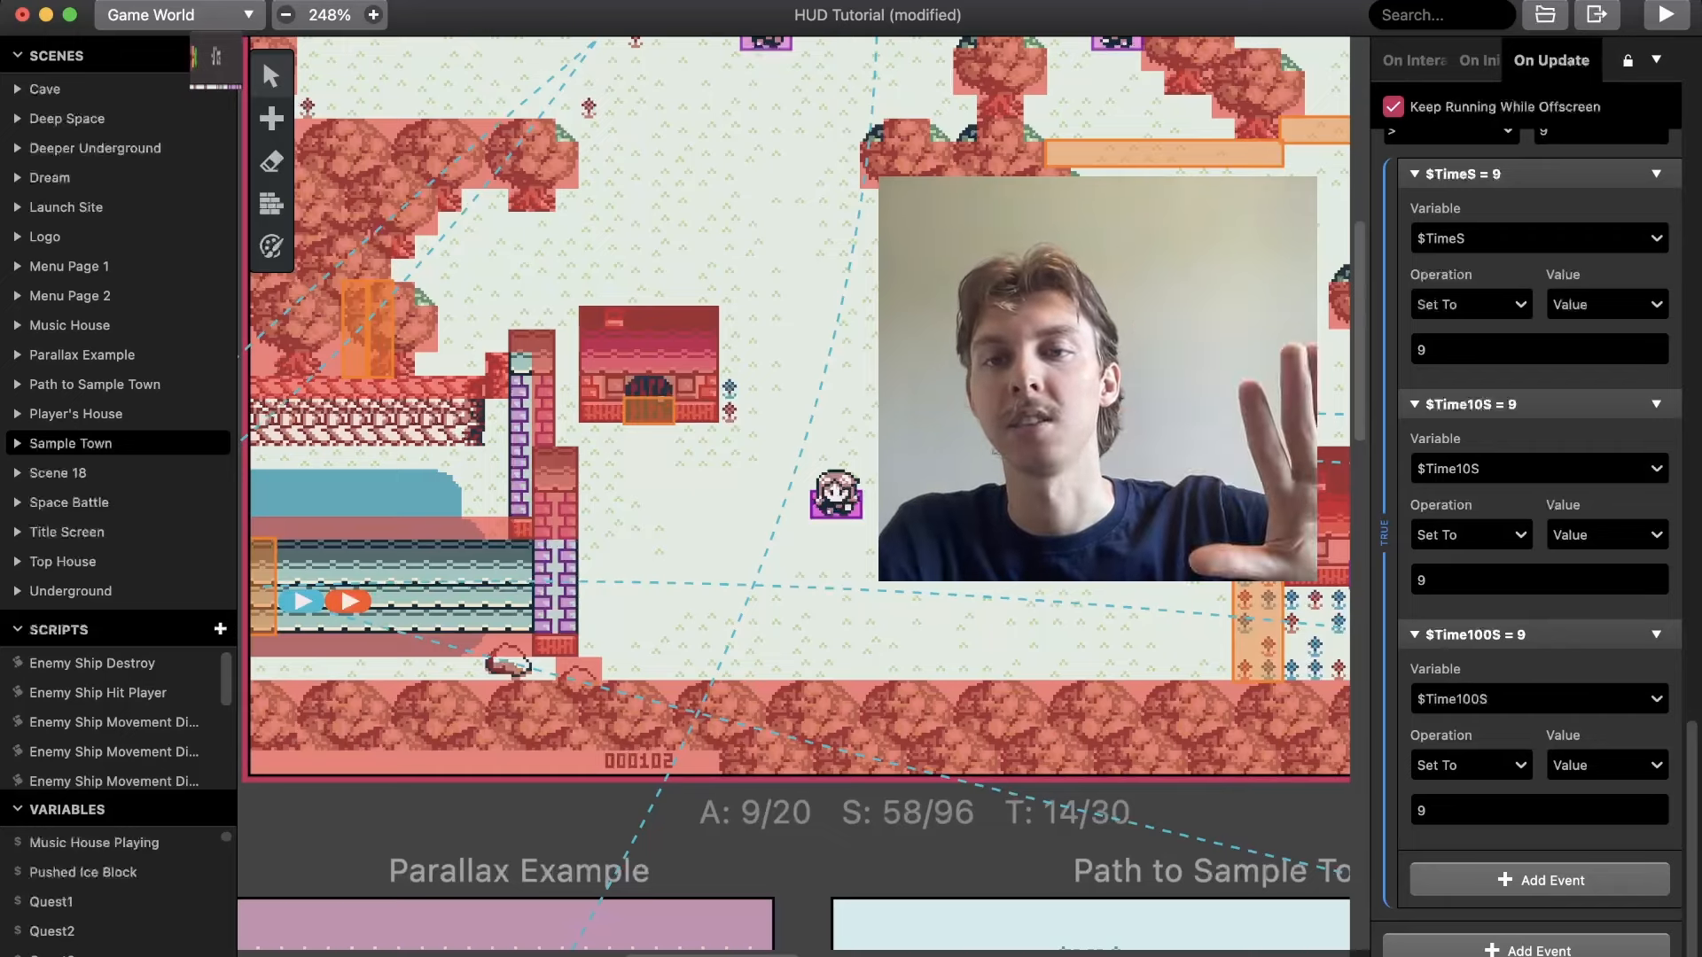
Collapse the TimeS, Time10S and Time100S greater-than-9 conditions in the actor's update script
scroll(1525, 532, "up", 10)
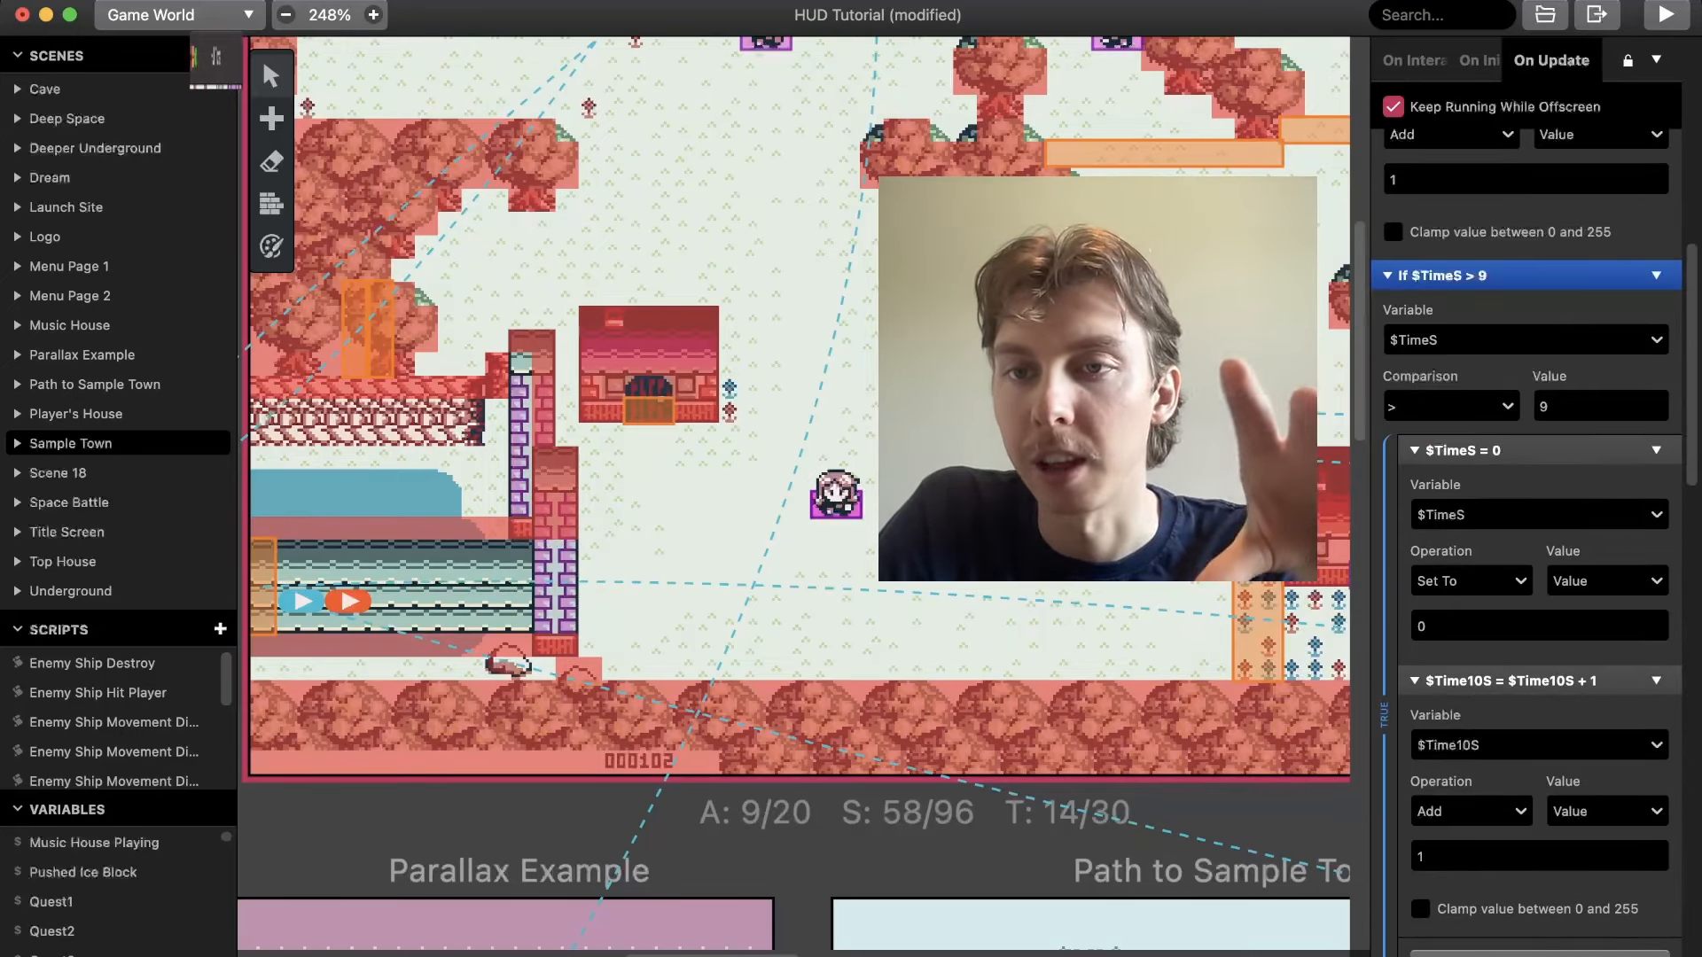
left_click(1442, 275)
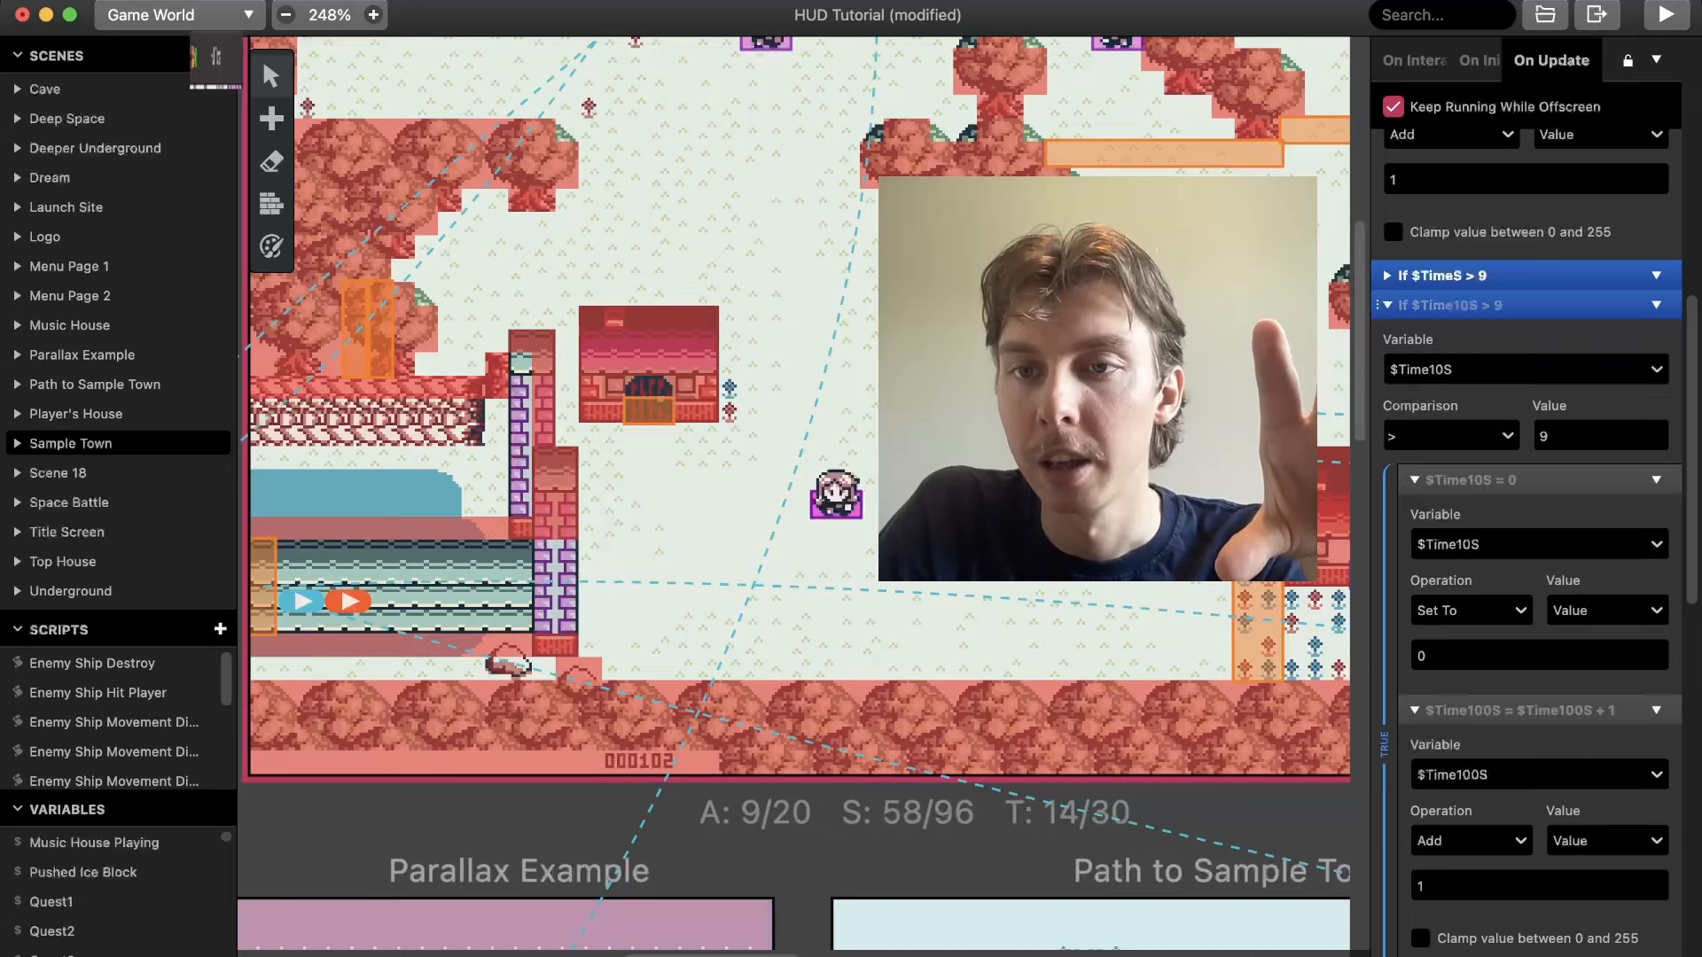
left_click(1449, 305)
left_click(1454, 334)
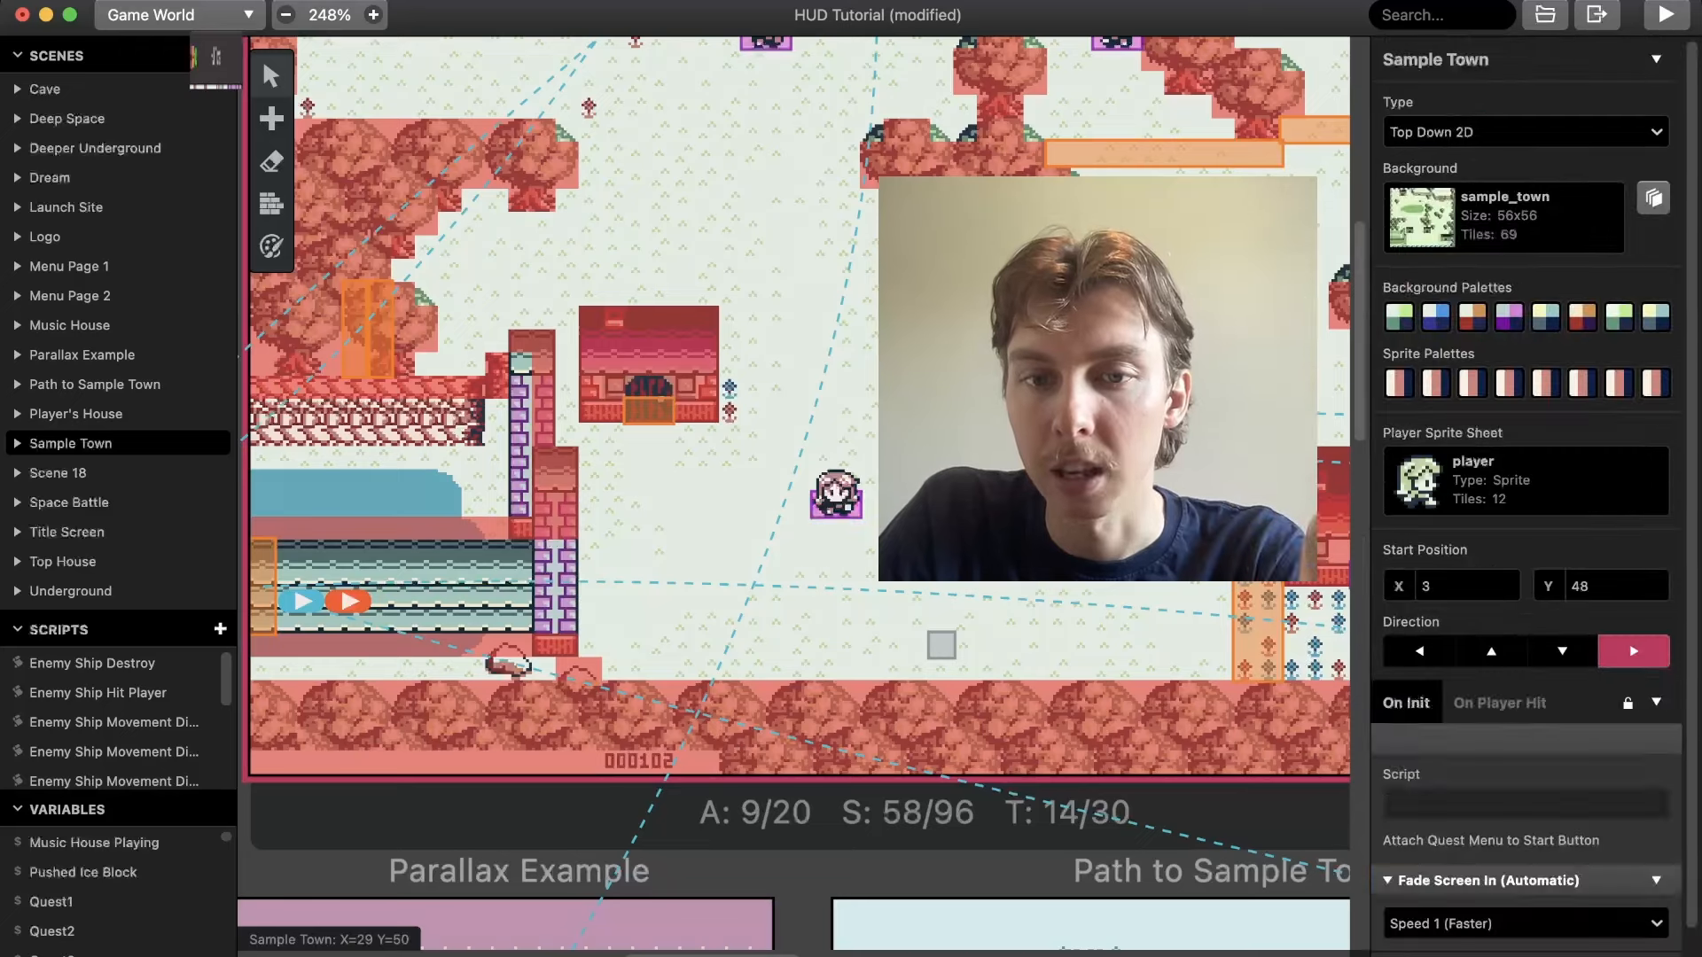
Copy the GBVM Script event containing the three VM_REPLACE_TILE_XY lines from the Sample Town scene's On Init script
left_click(941, 644)
scroll(1524, 497, "down", 10)
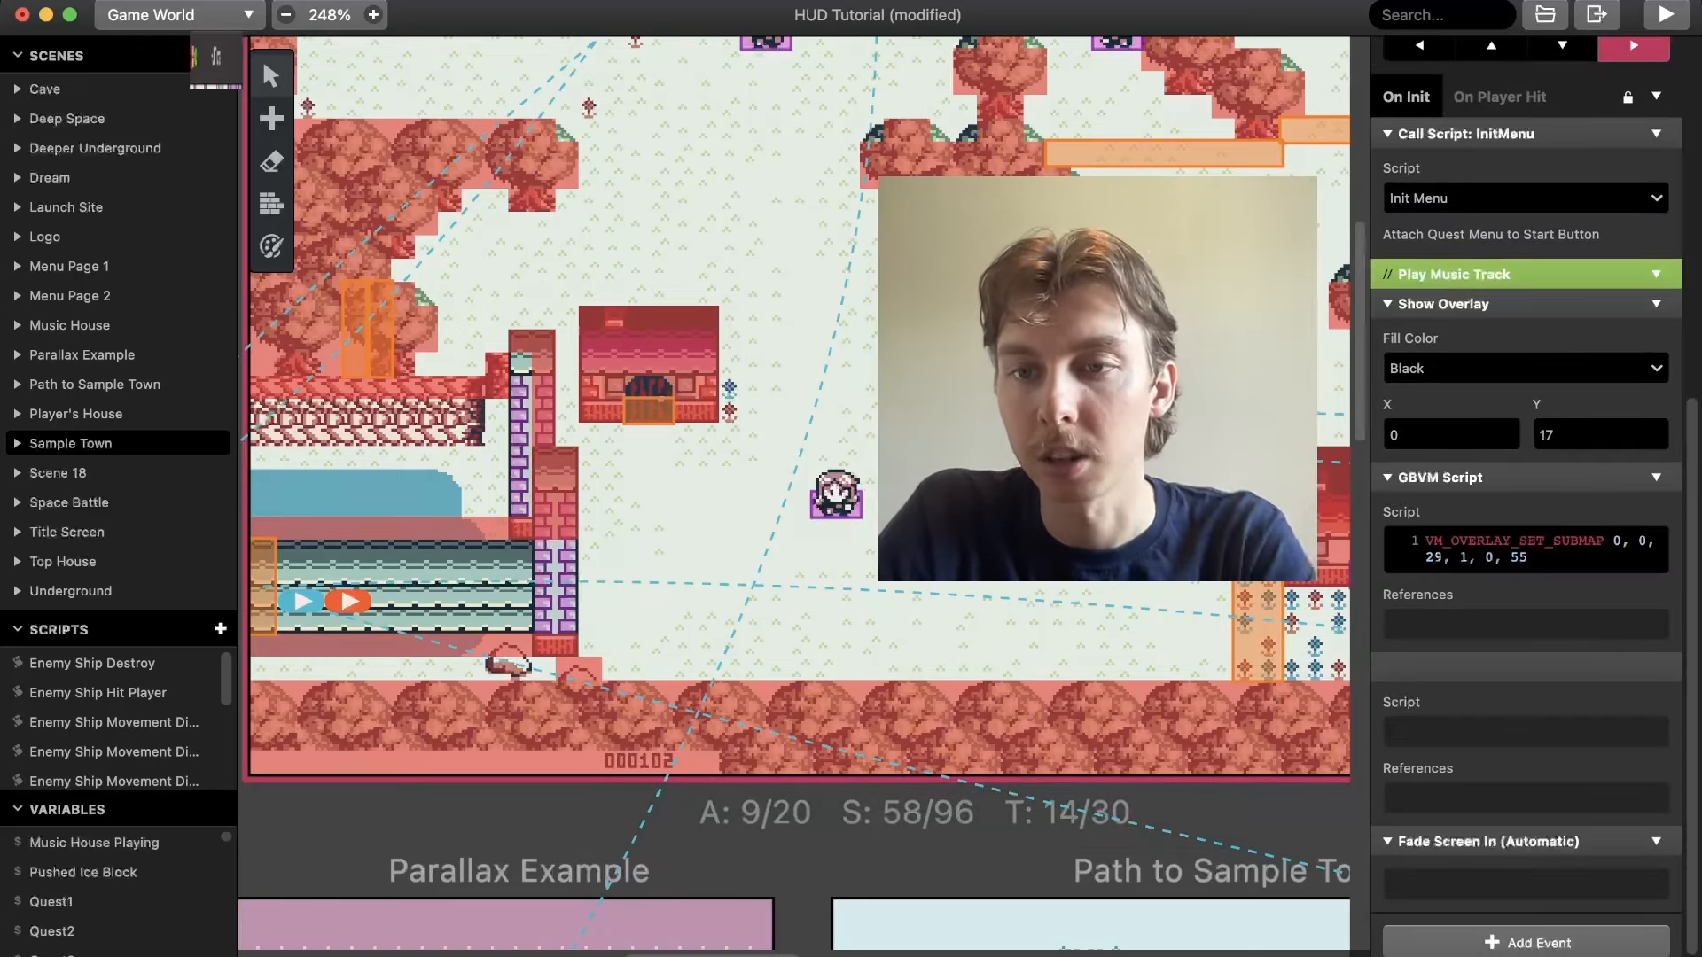
left_click(1655, 661)
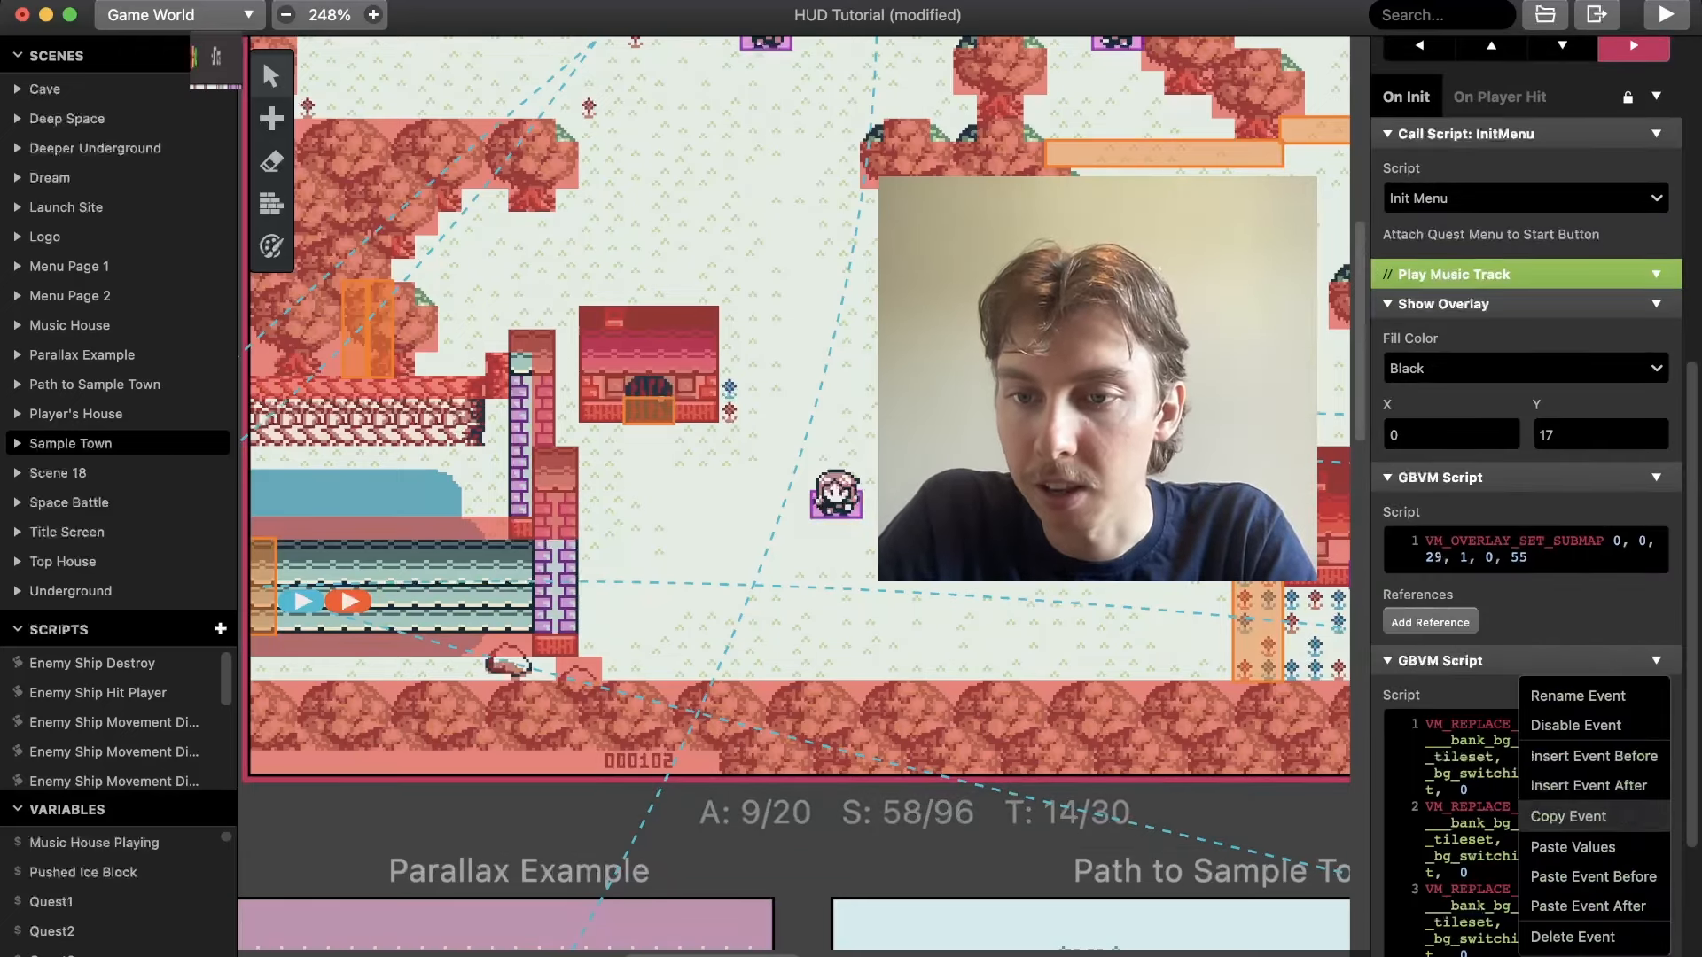
left_click(1622, 816)
scroll(1524, 496, "down", 5)
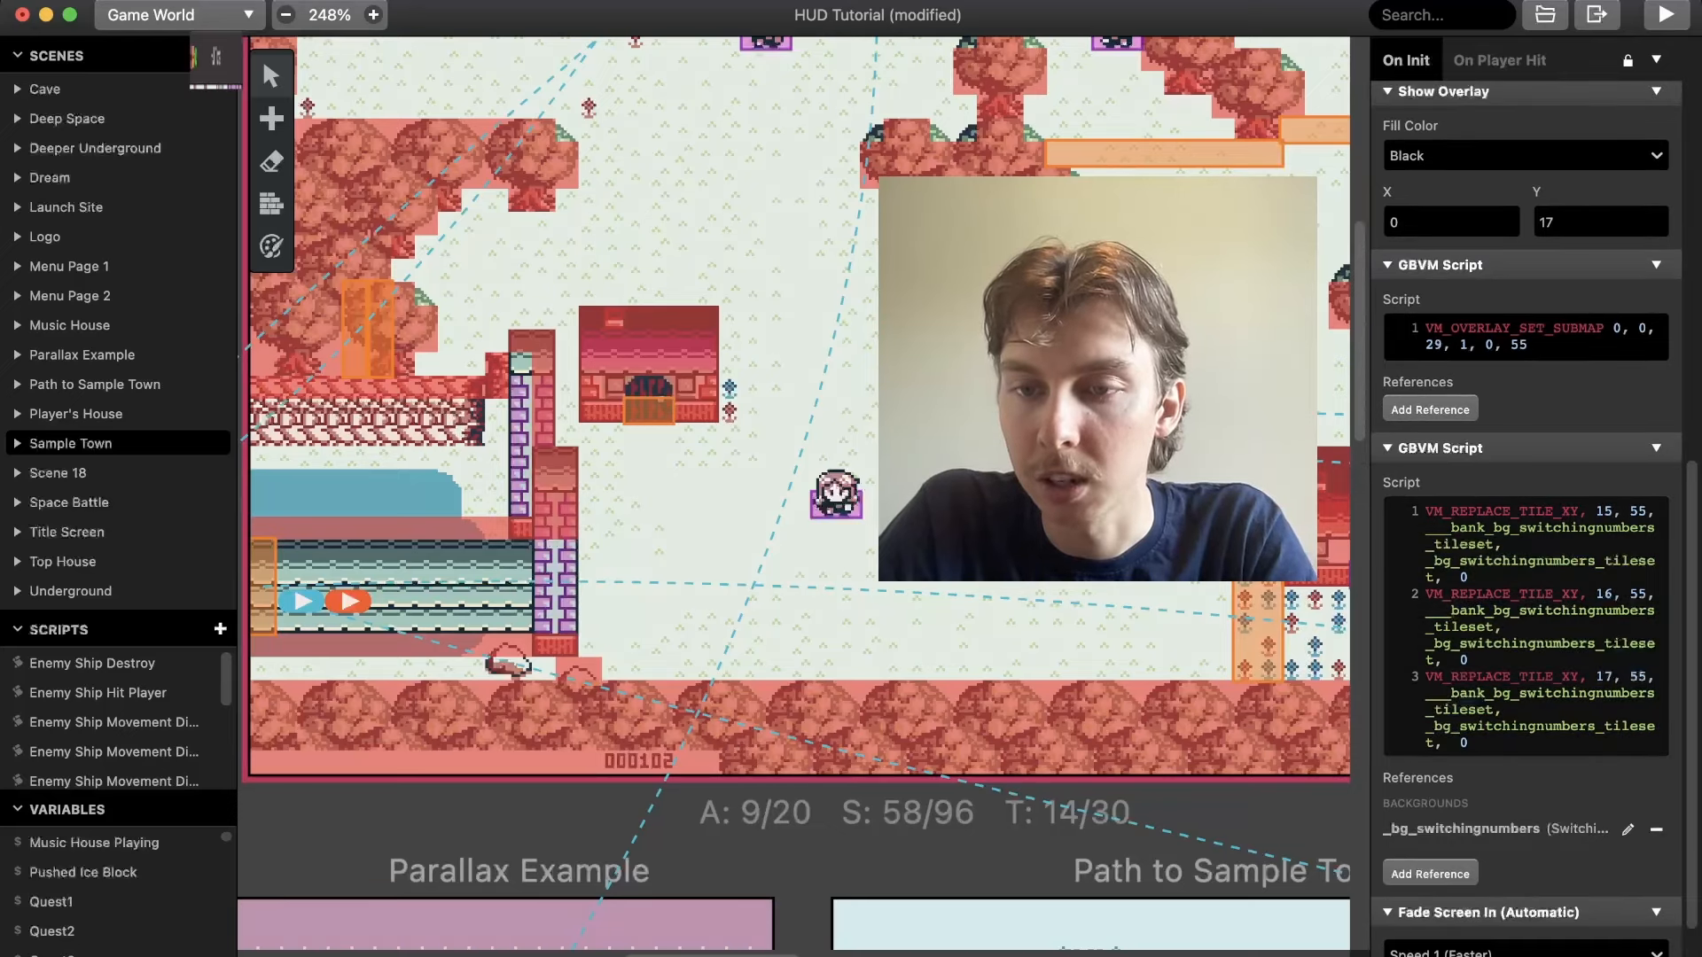
Paste the copied GBVM Script event at the end of the timer actor's On Update script
left_click(836, 496)
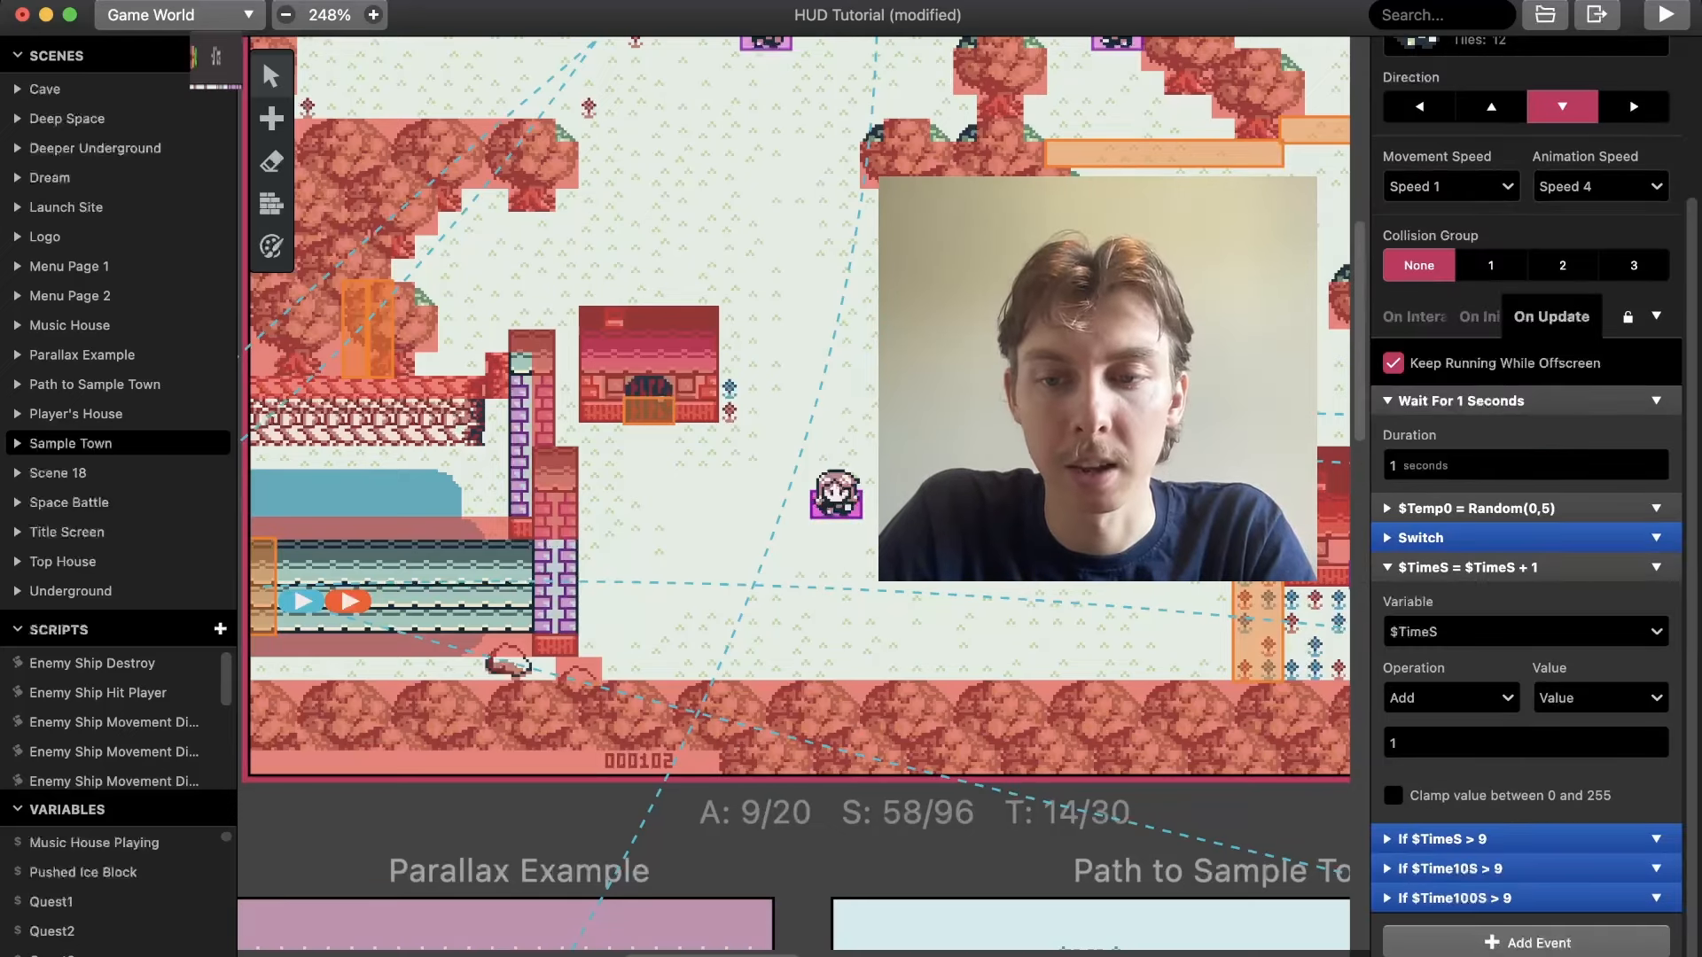
left_click(1526, 942, "alt")
scroll(1526, 930, "down", 5)
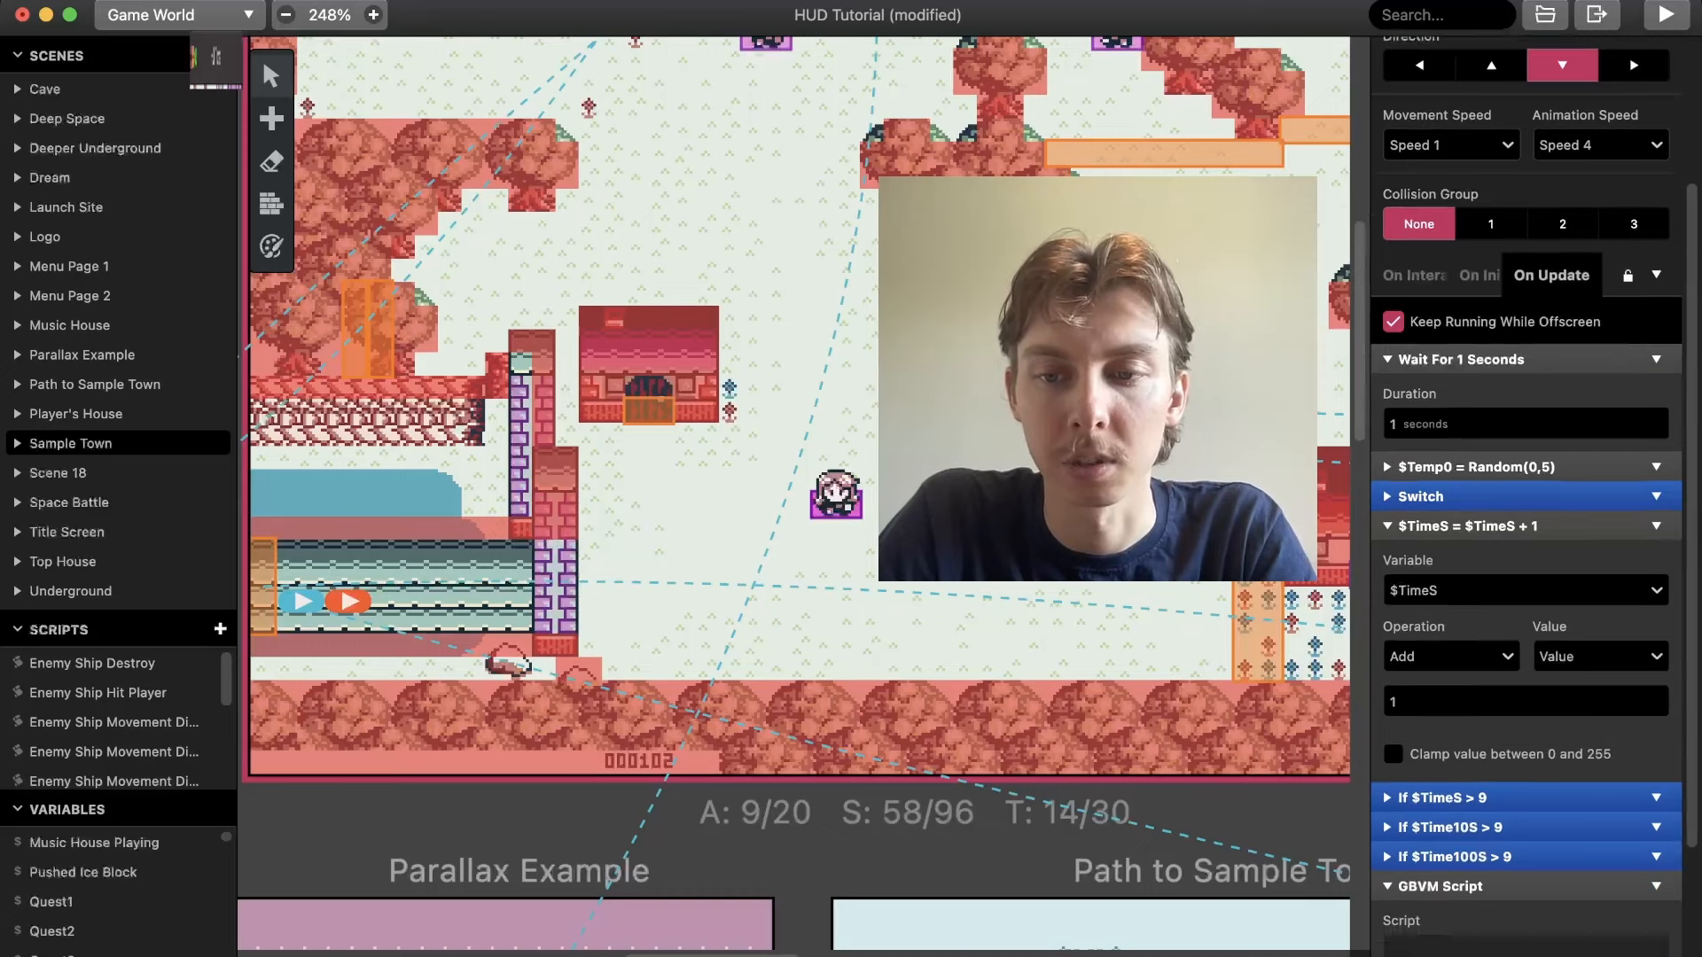
scroll(1526, 550, "down", 4)
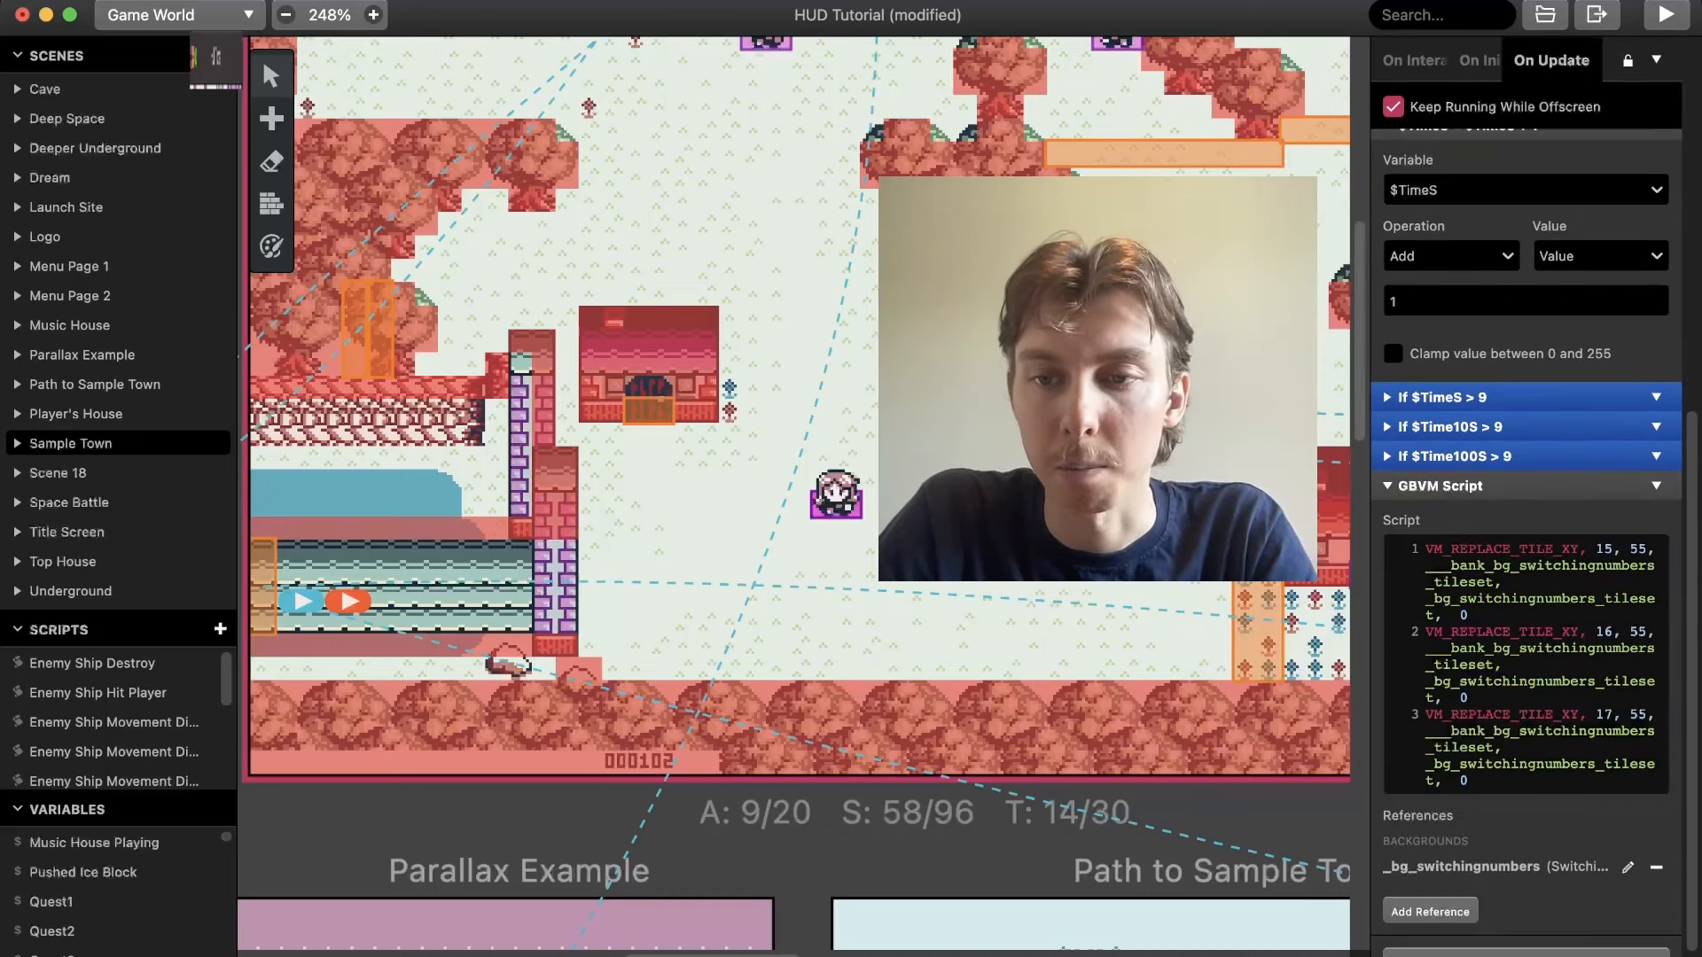
In the pasted GBVM Script, replace the first VM_REPLACE_TILE_XY line's final 0 with VAR_TIME100S and clear the second line's final 0
left_click(1470, 615)
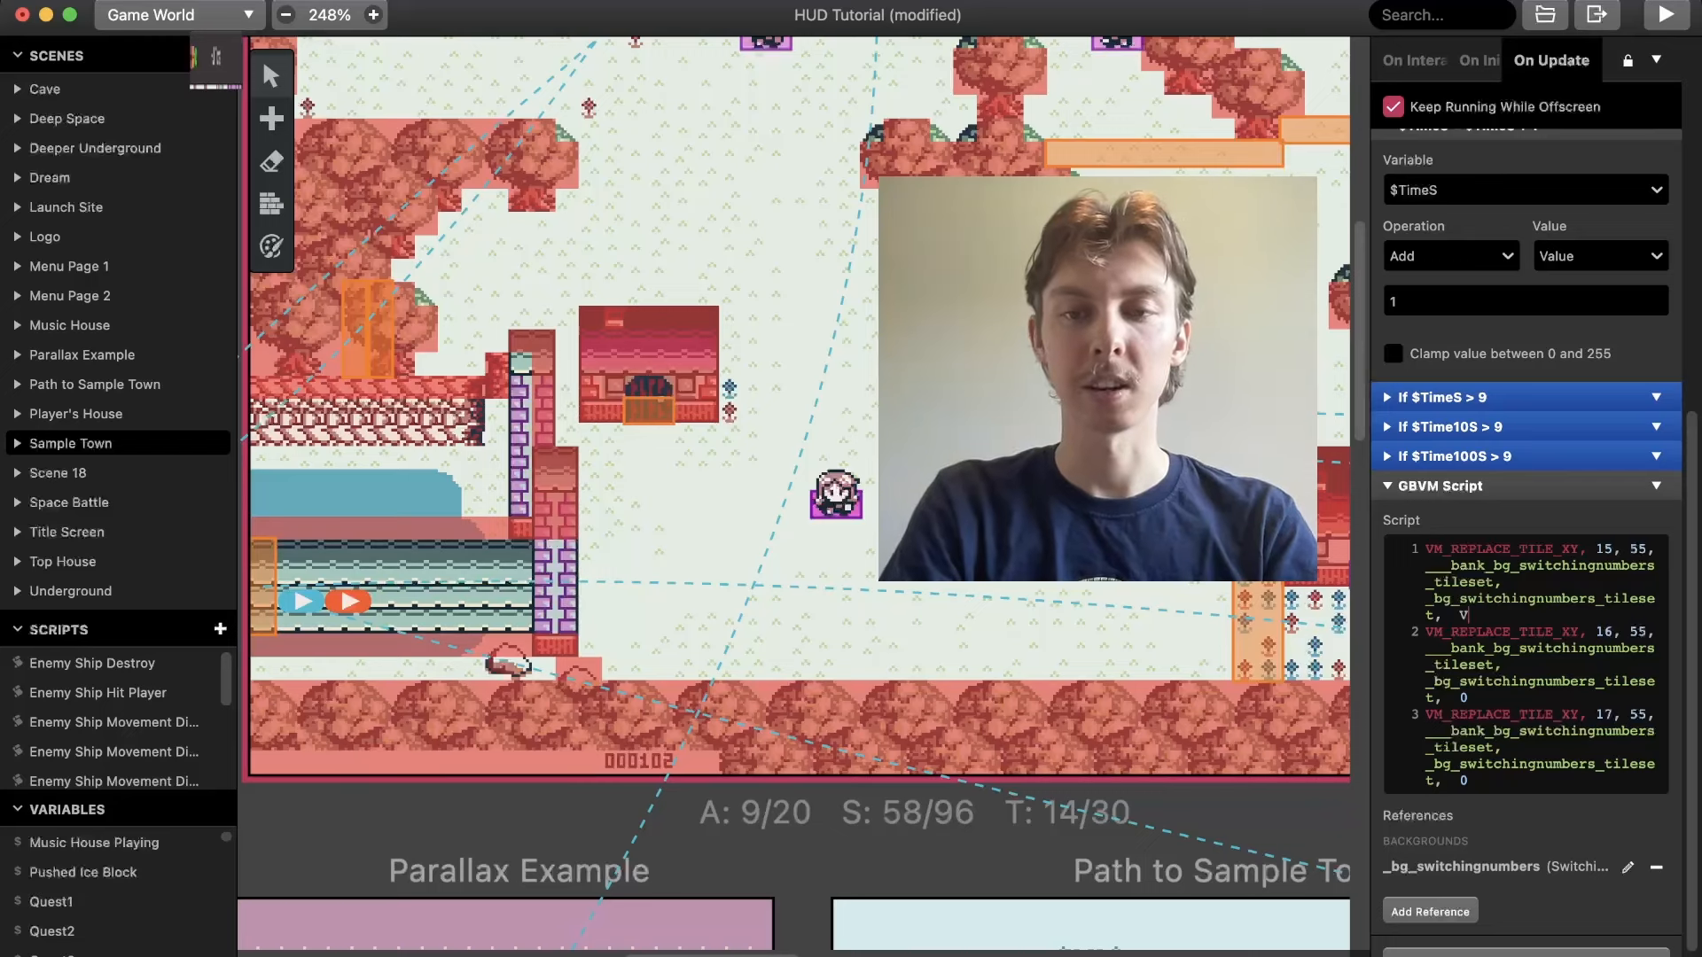
key("BackSpace")
type("VAR")
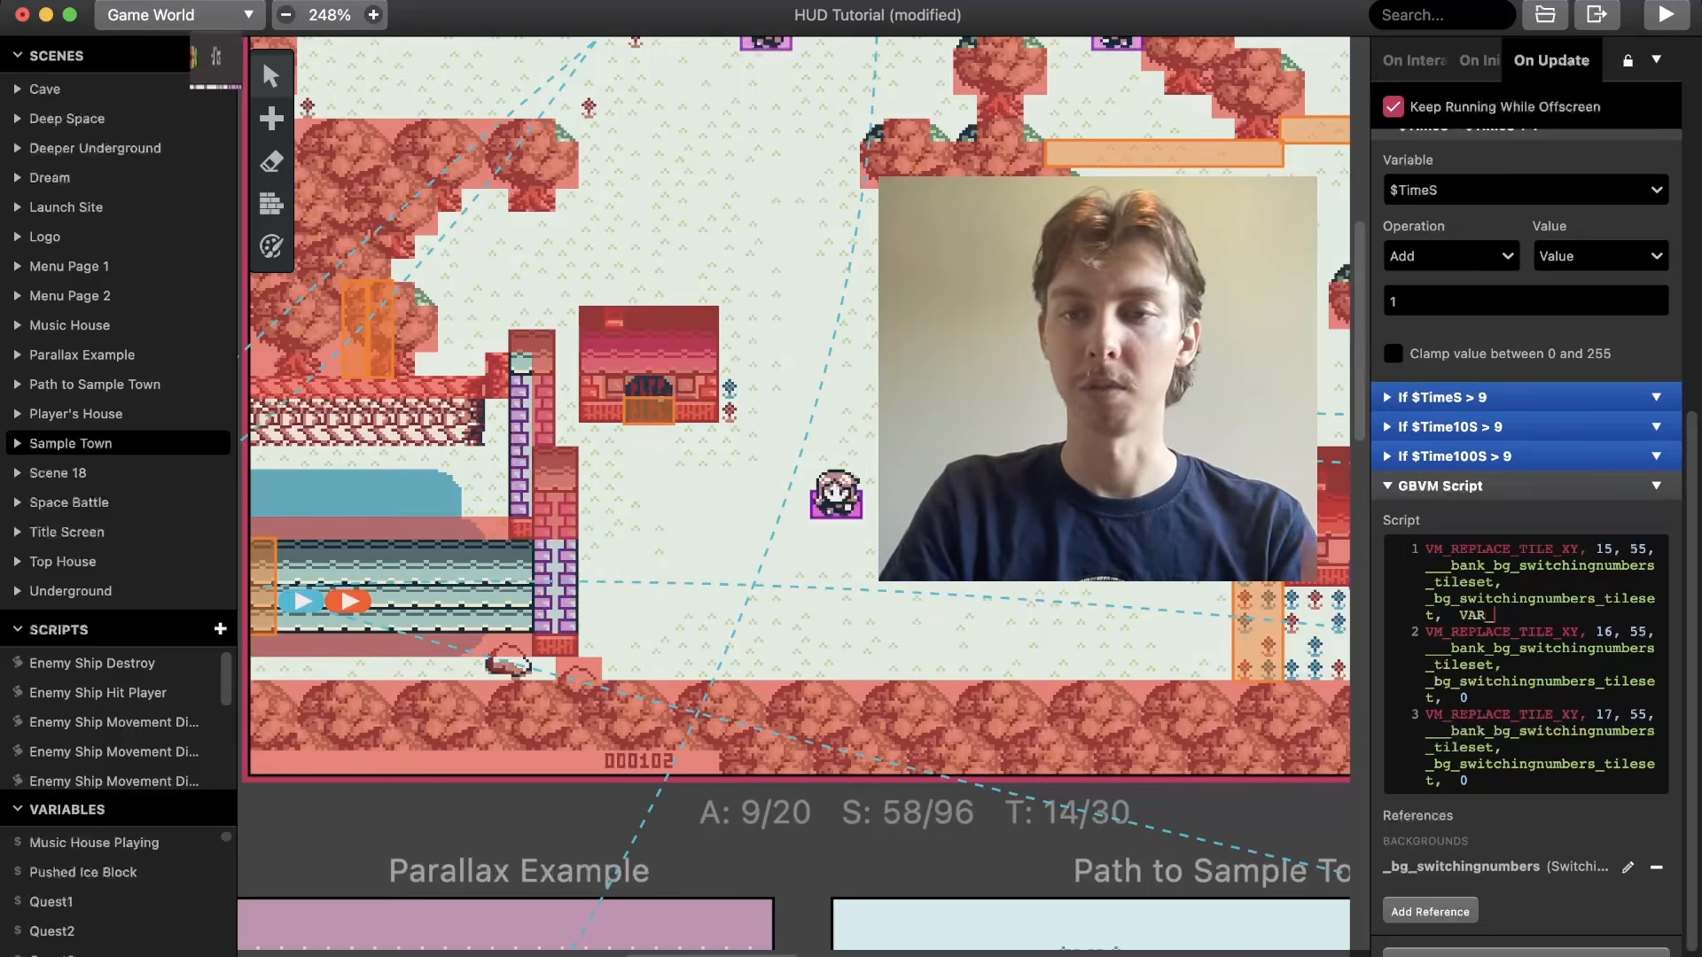
type("_")
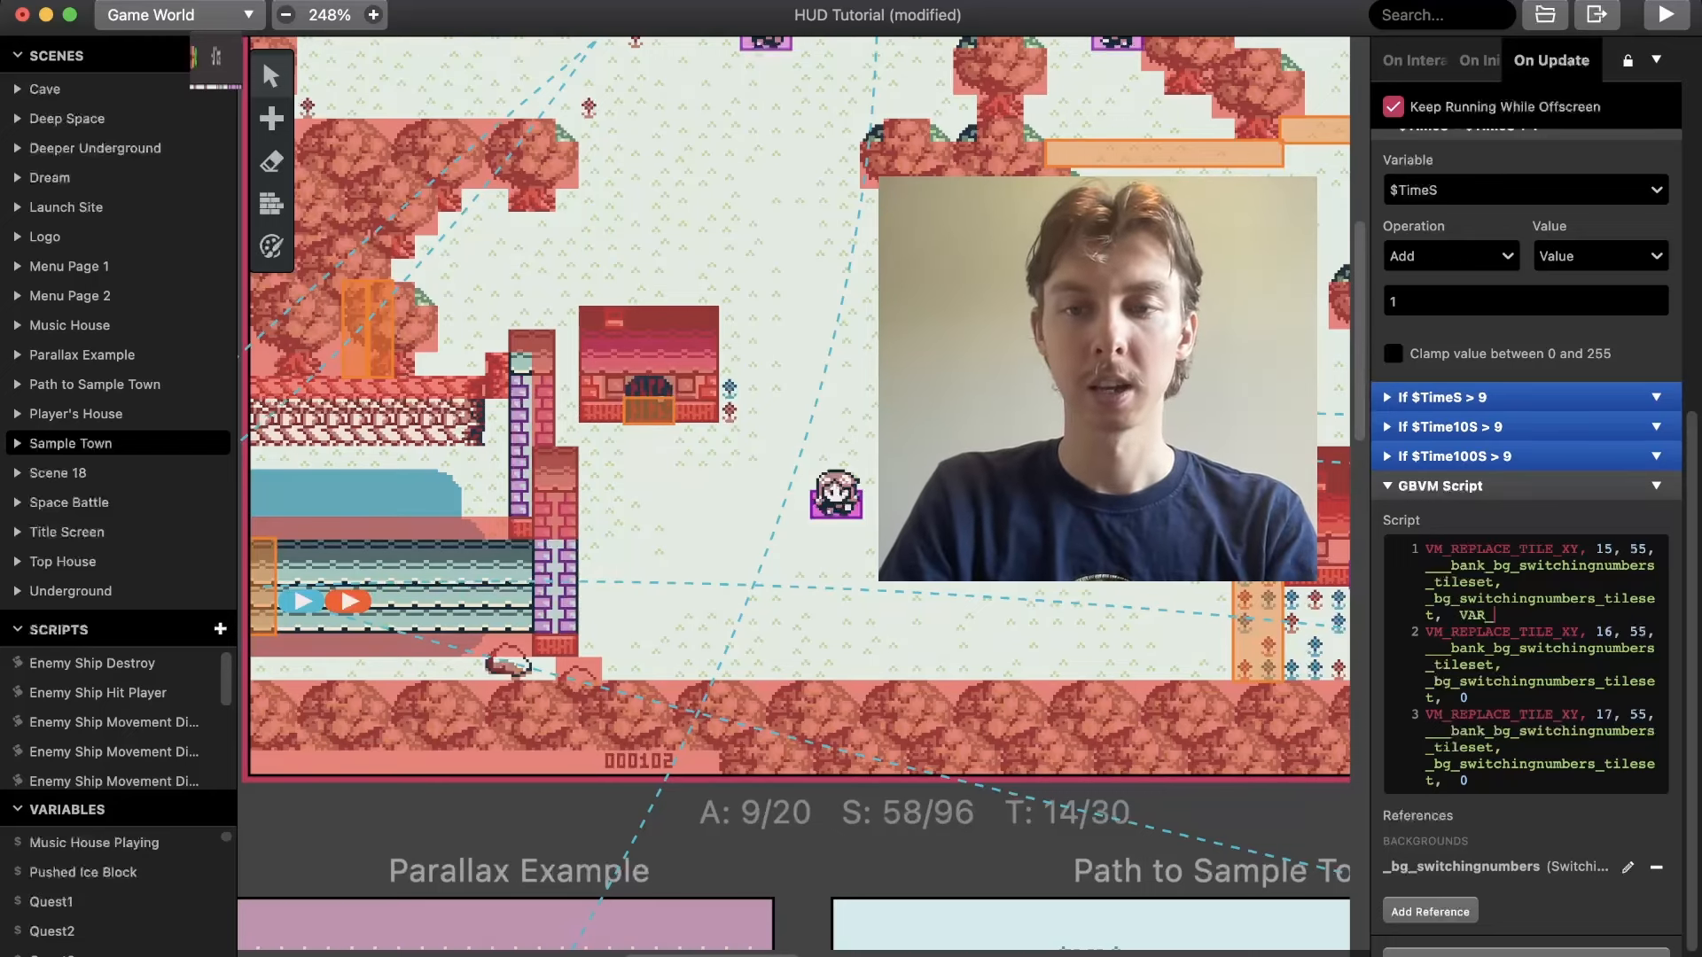
type("Tim")
key("BackSpace")
key("BackSpace")
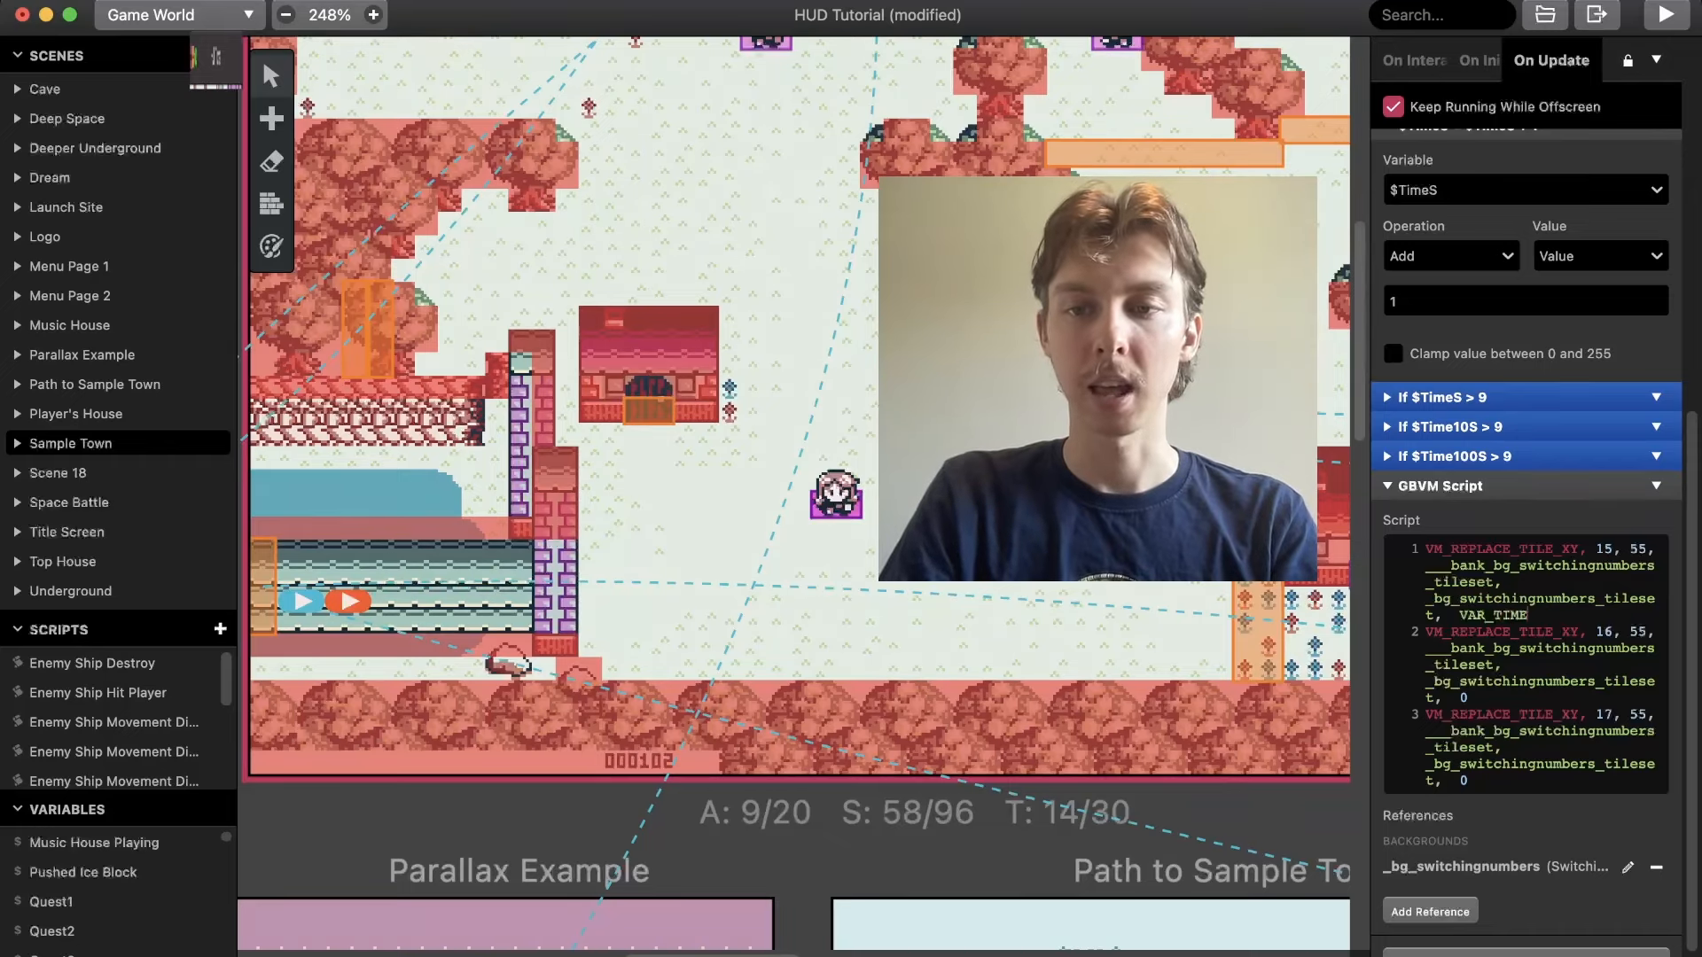
left_click(1469, 698)
key("BackSpace")
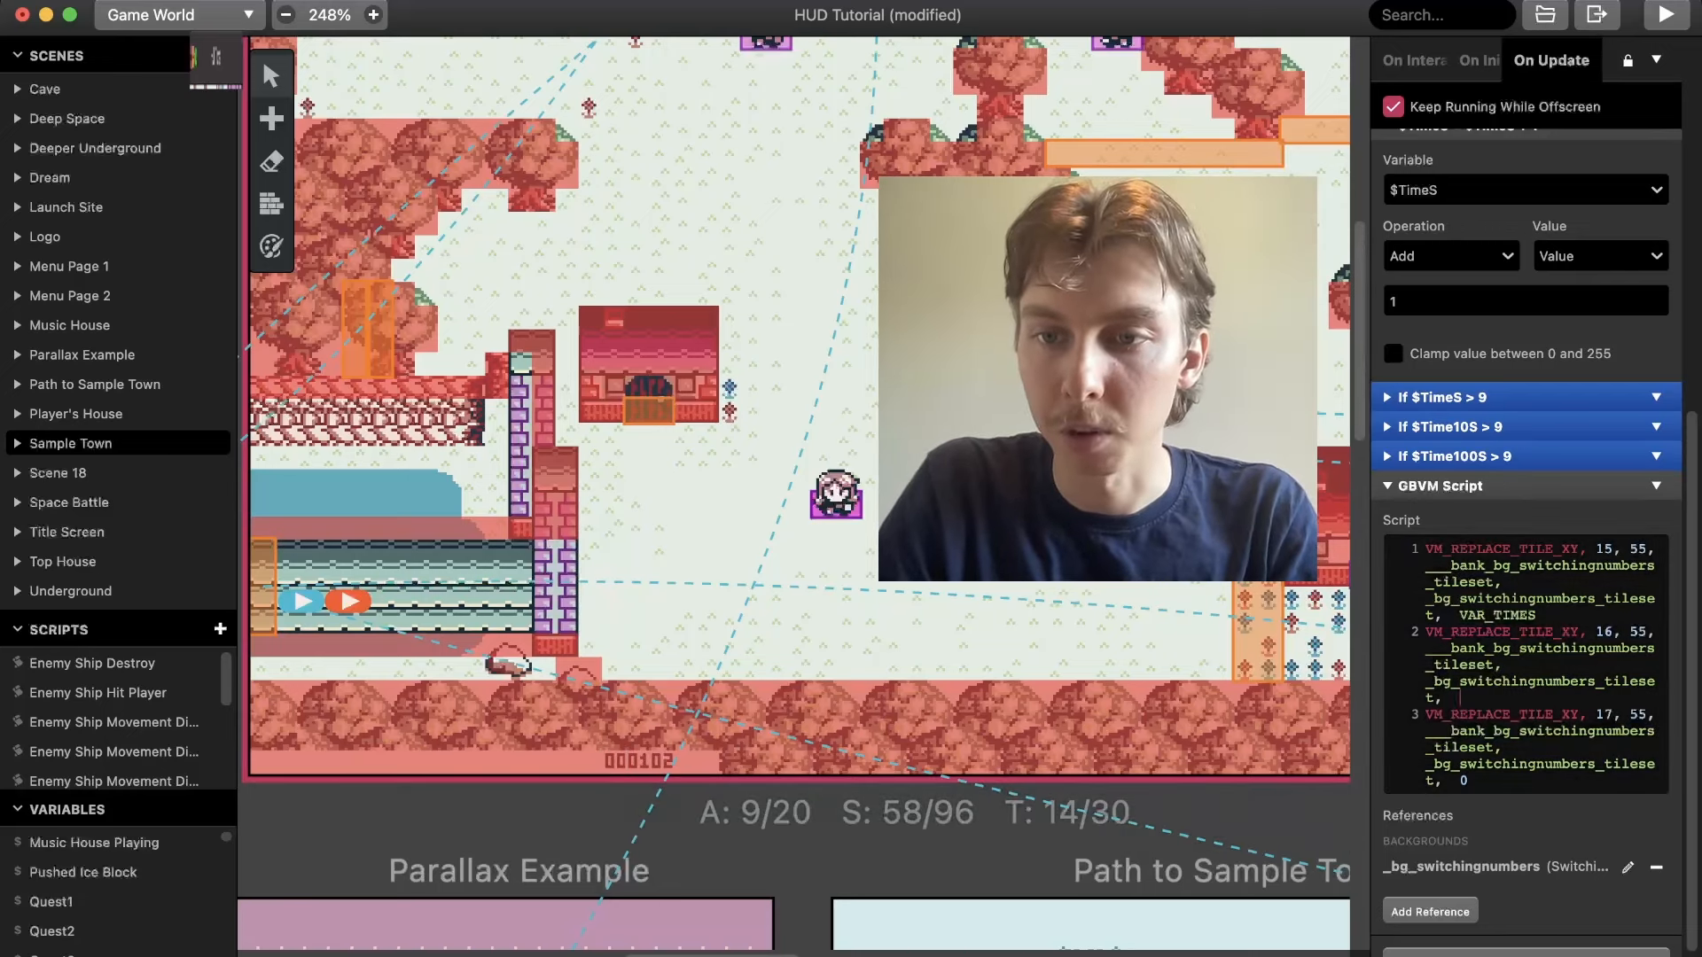
left_click(1527, 615)
type("100")
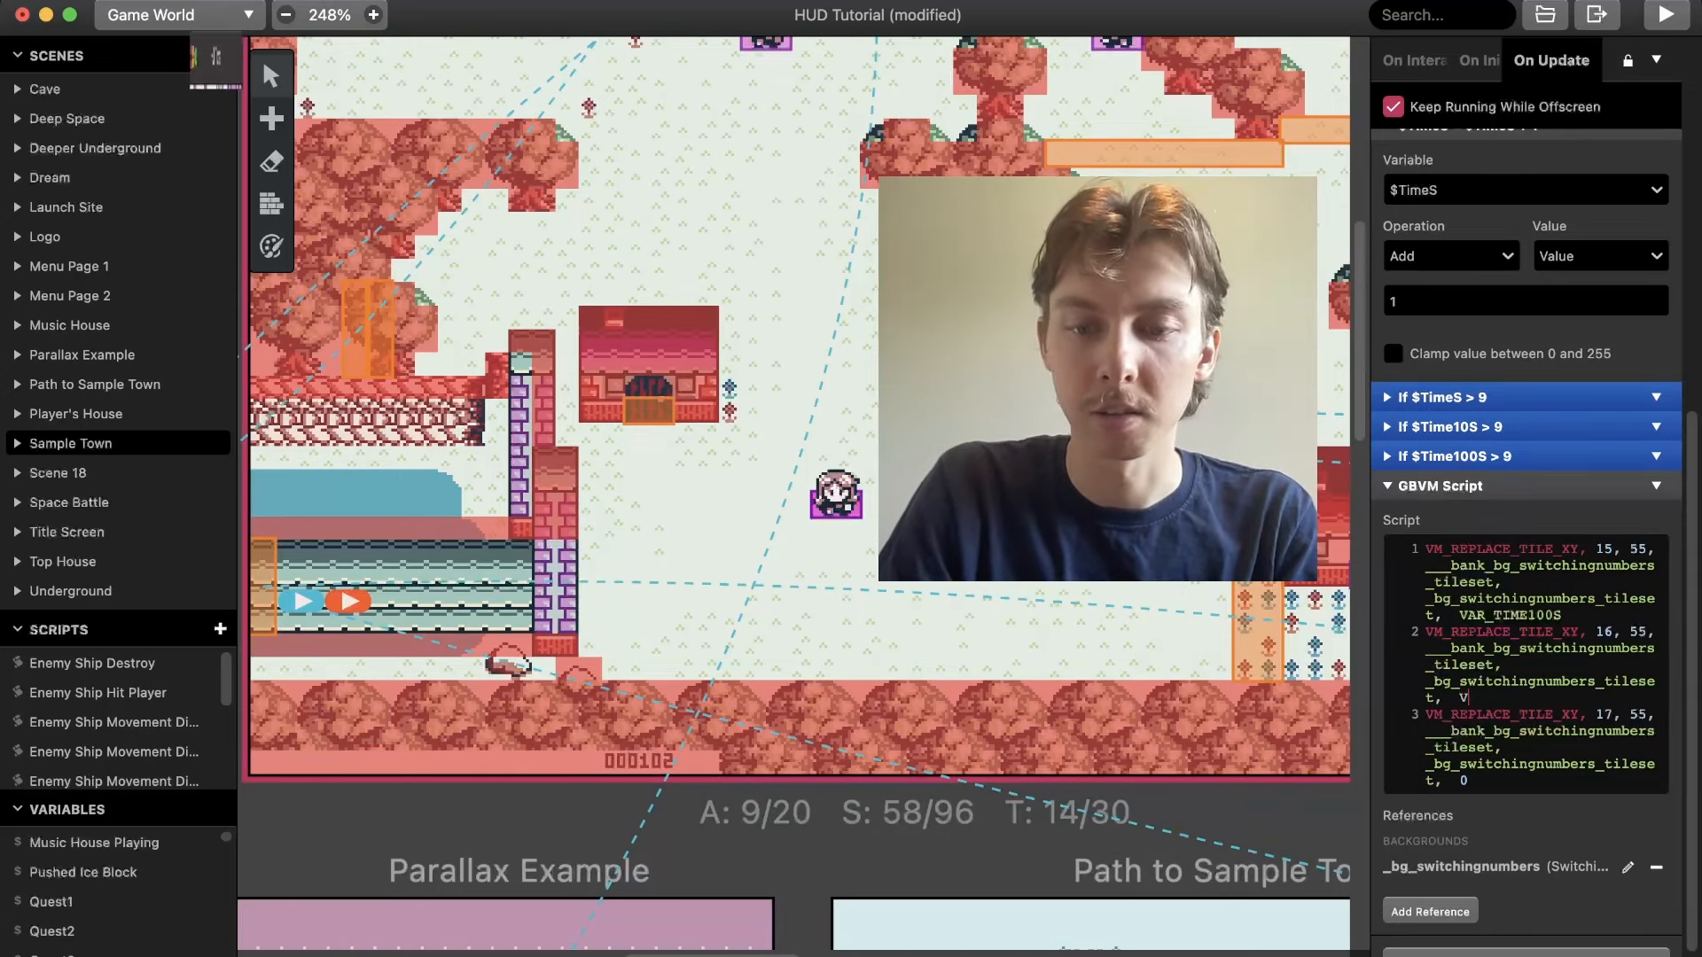
End the second VM_REPLACE_TILE_XY line with VAR_TIME10S and the third with VAR_TIMES
type("_")
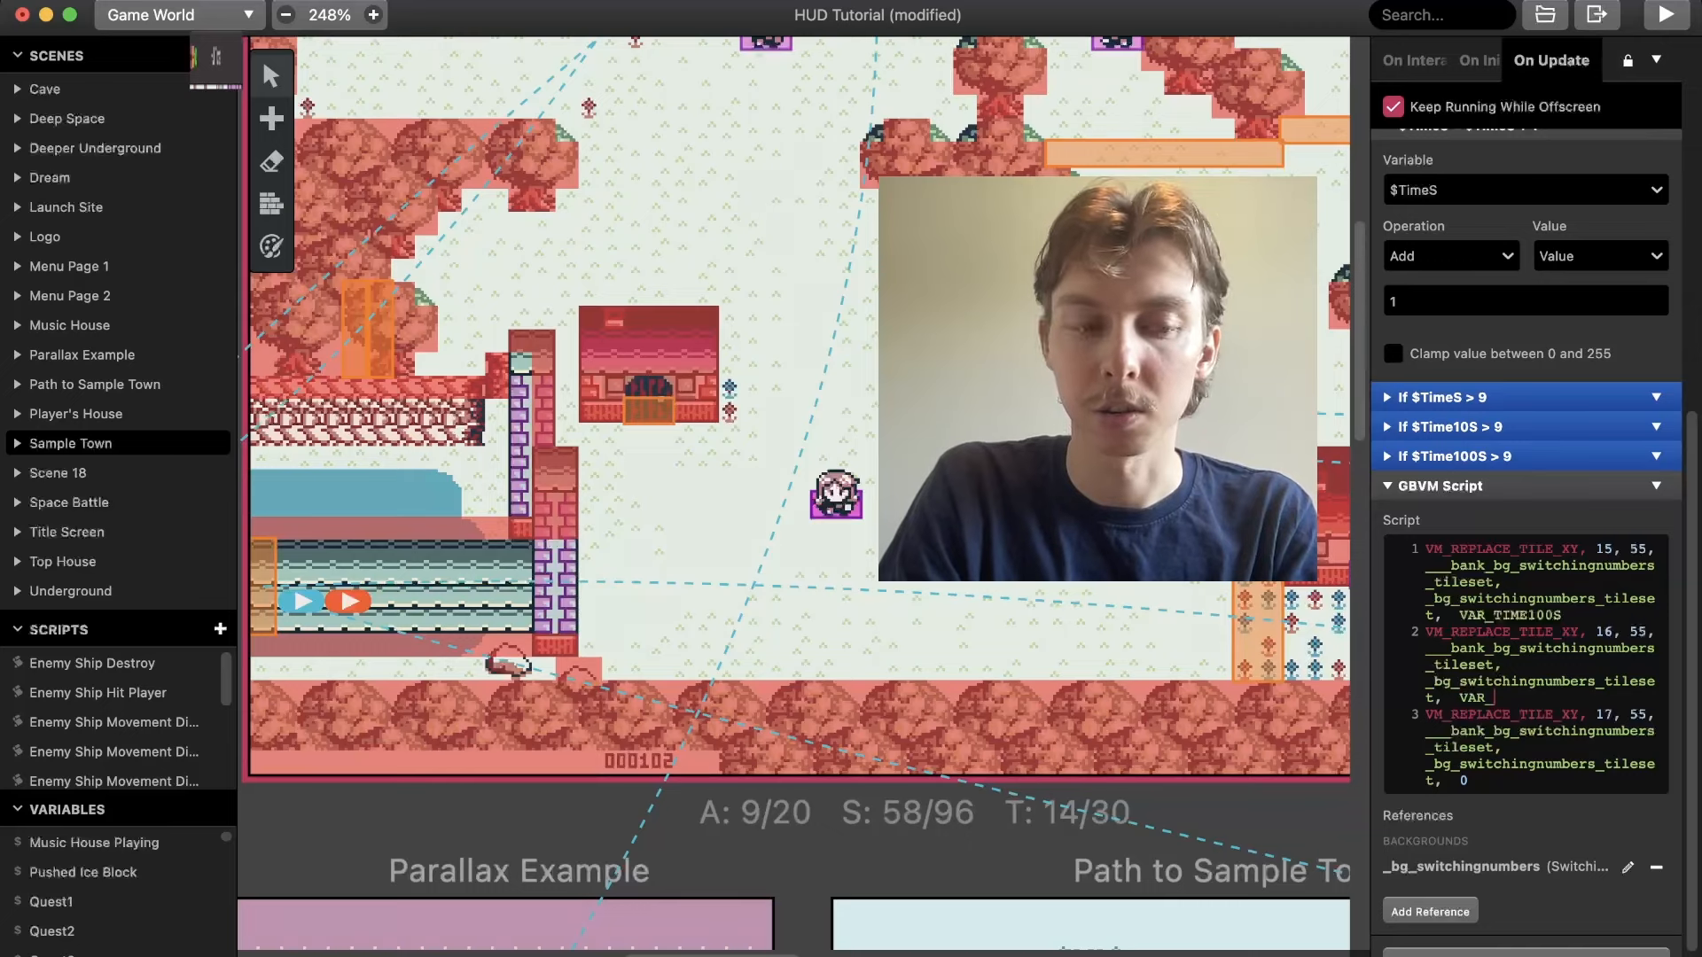
type("TIME1")
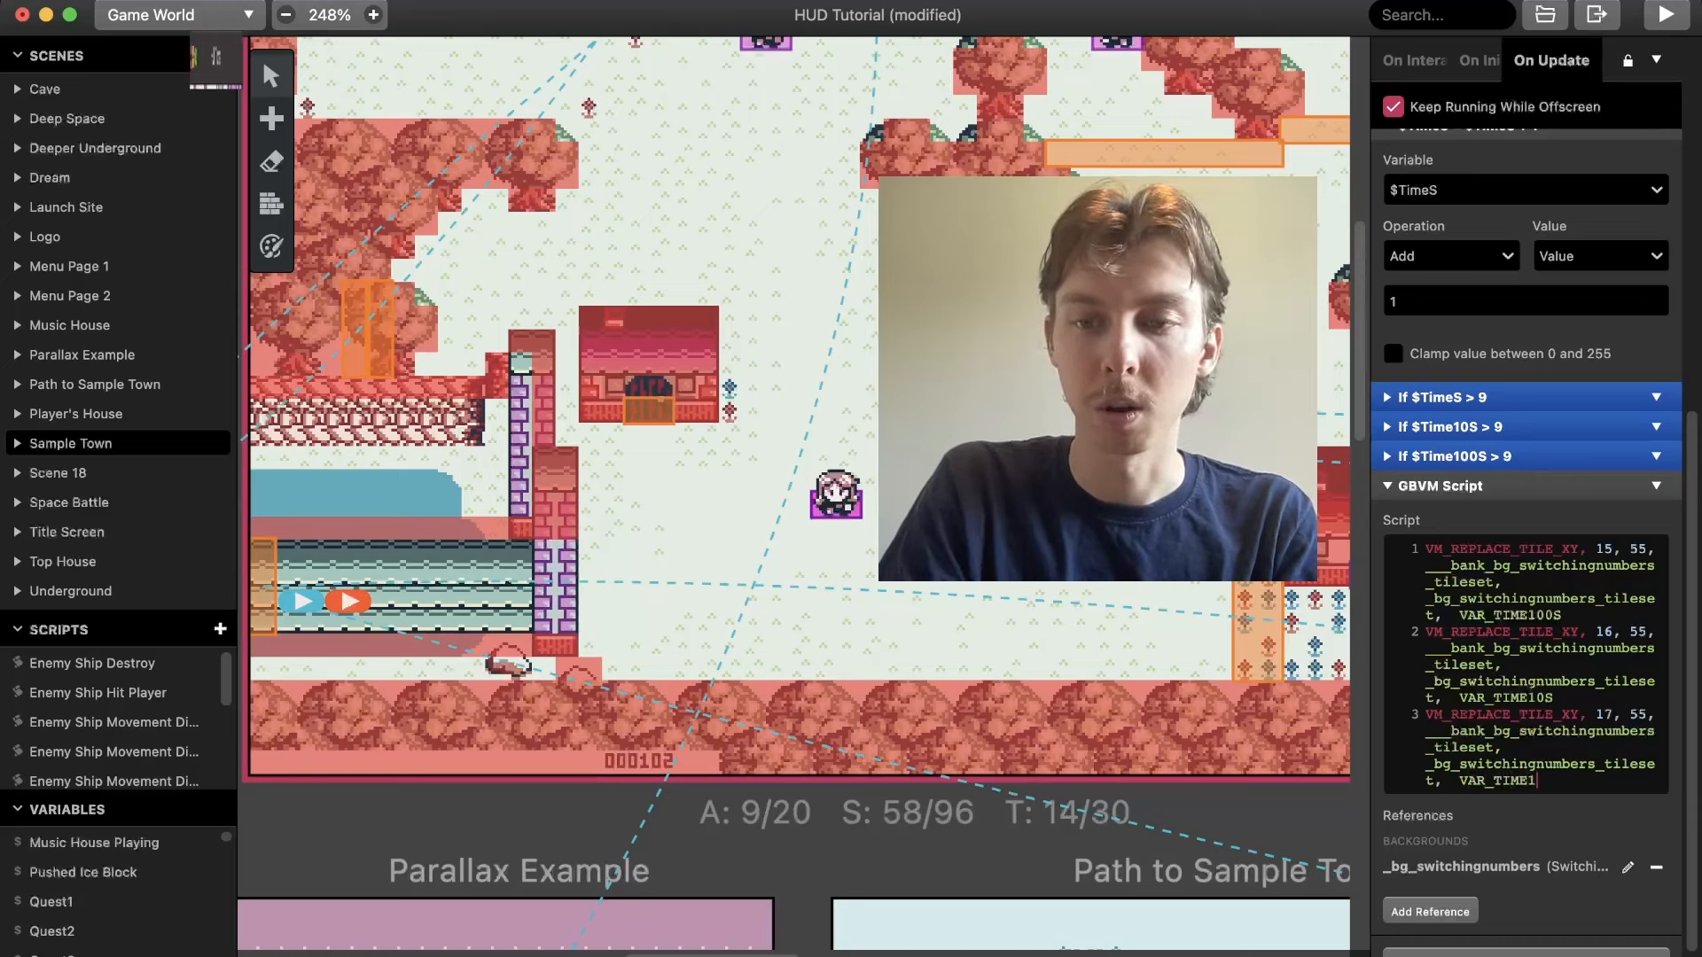
key("BackSpace")
type("S")
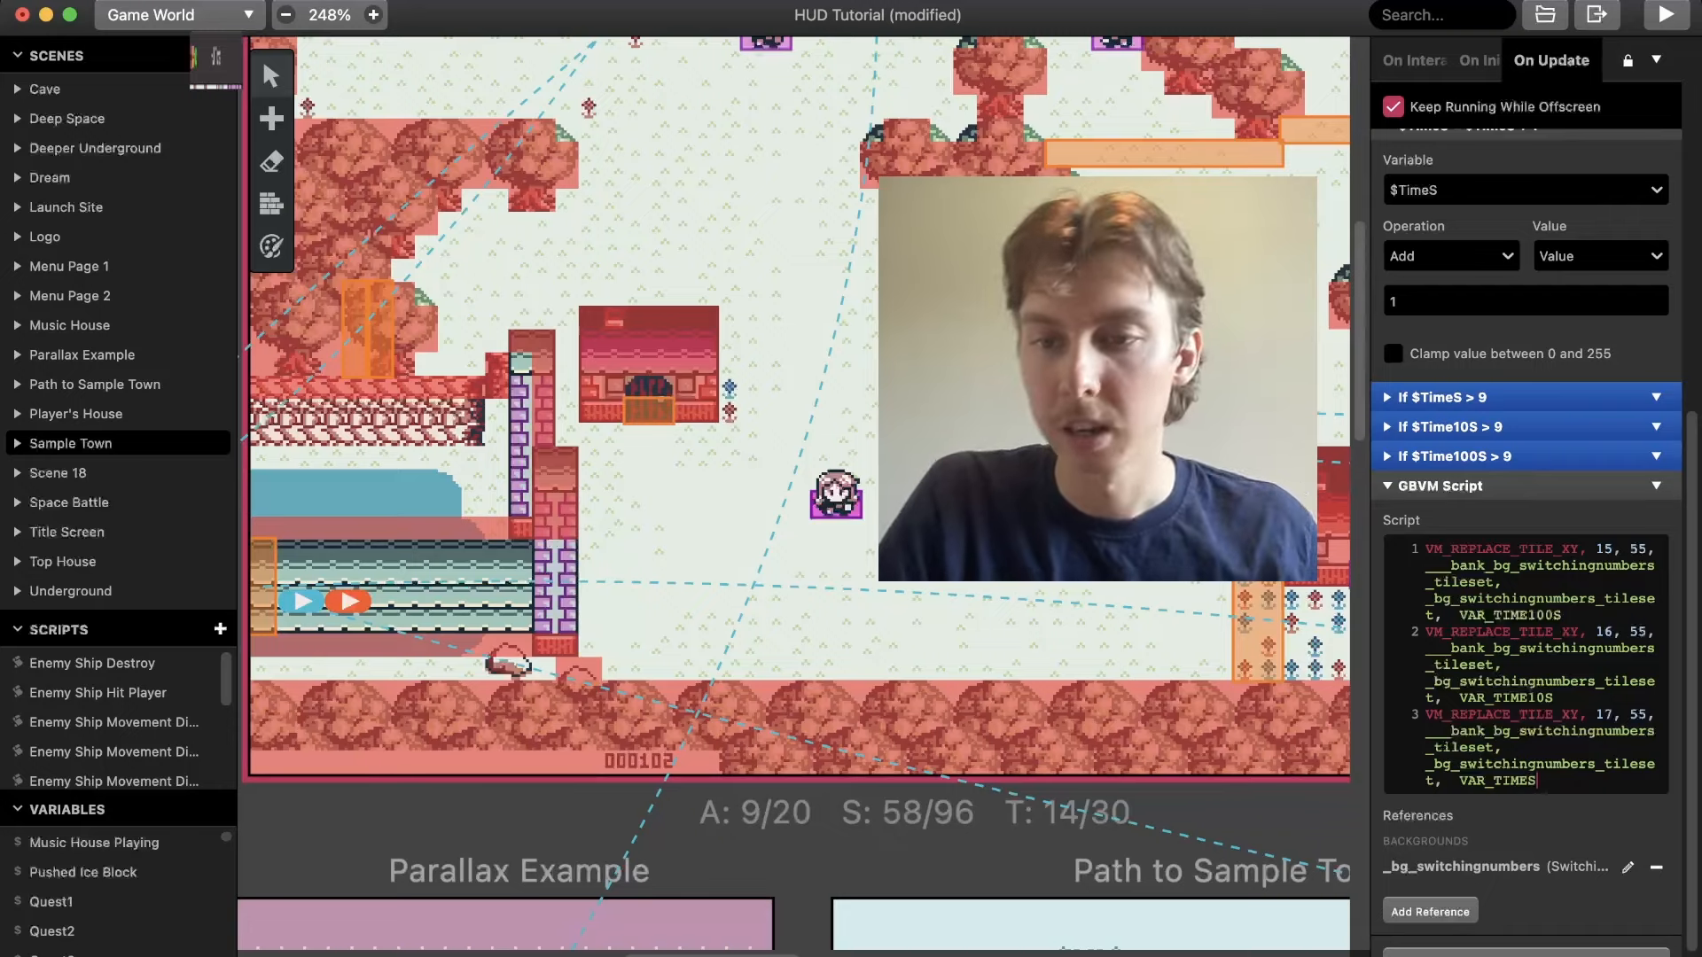
Build and run the game to test the variable-driven digit tiles, then return to the Game World view
scroll(1525, 443, "down", 1)
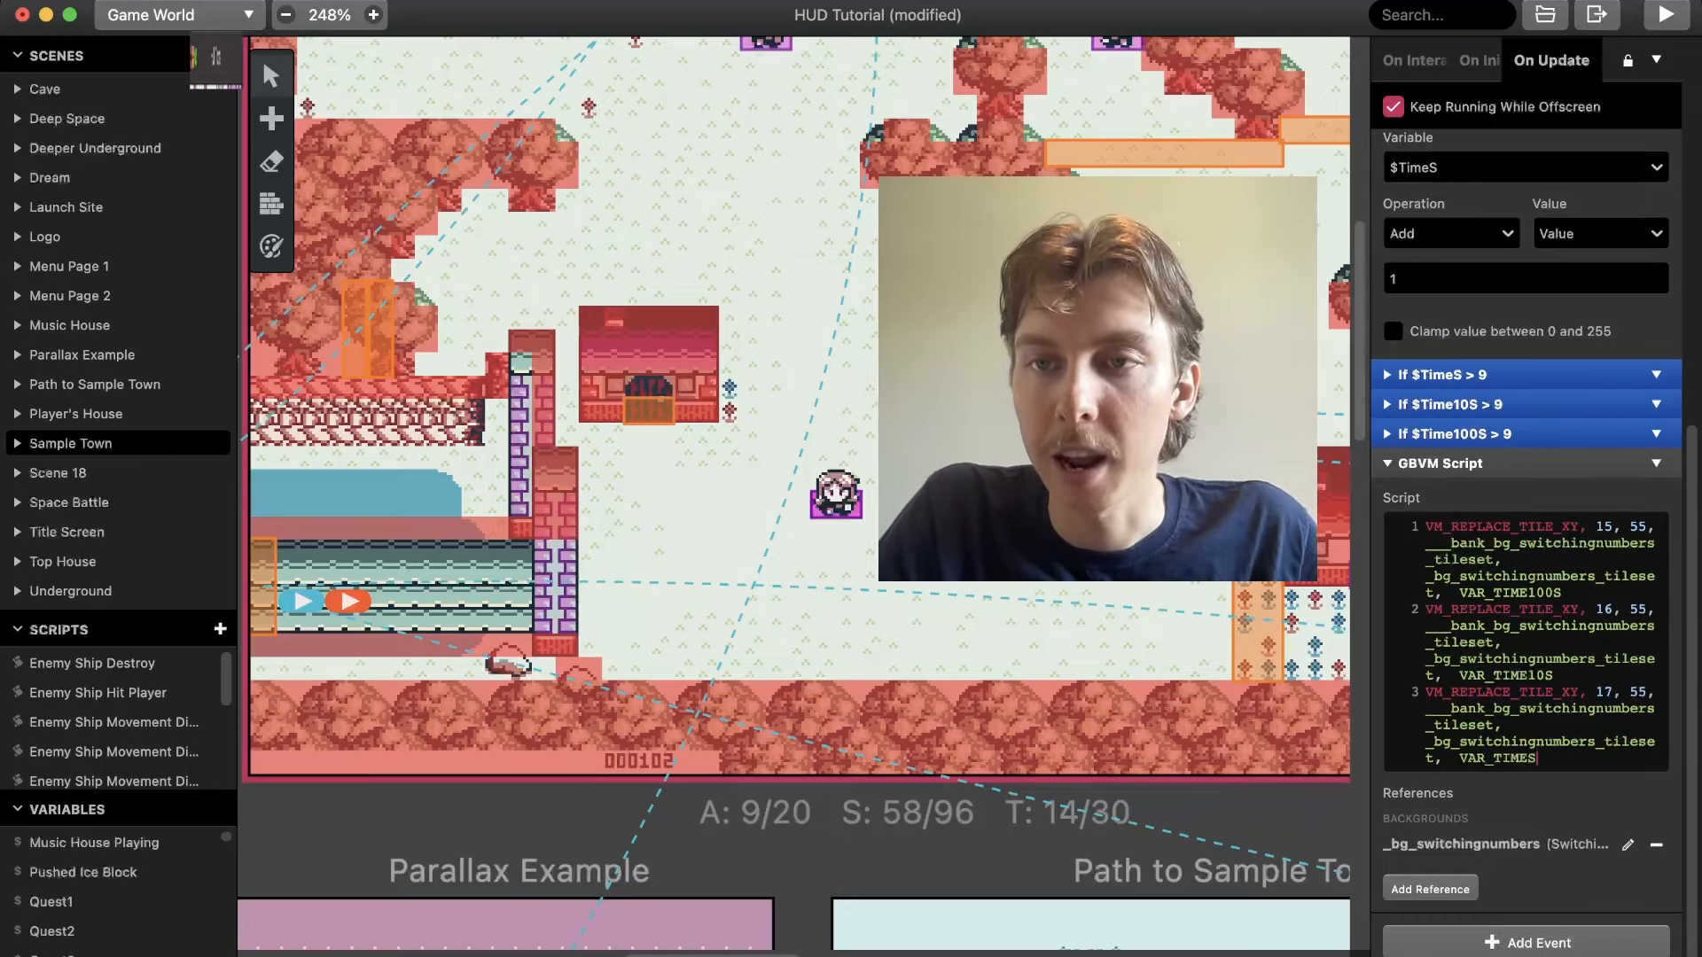
key("super+b")
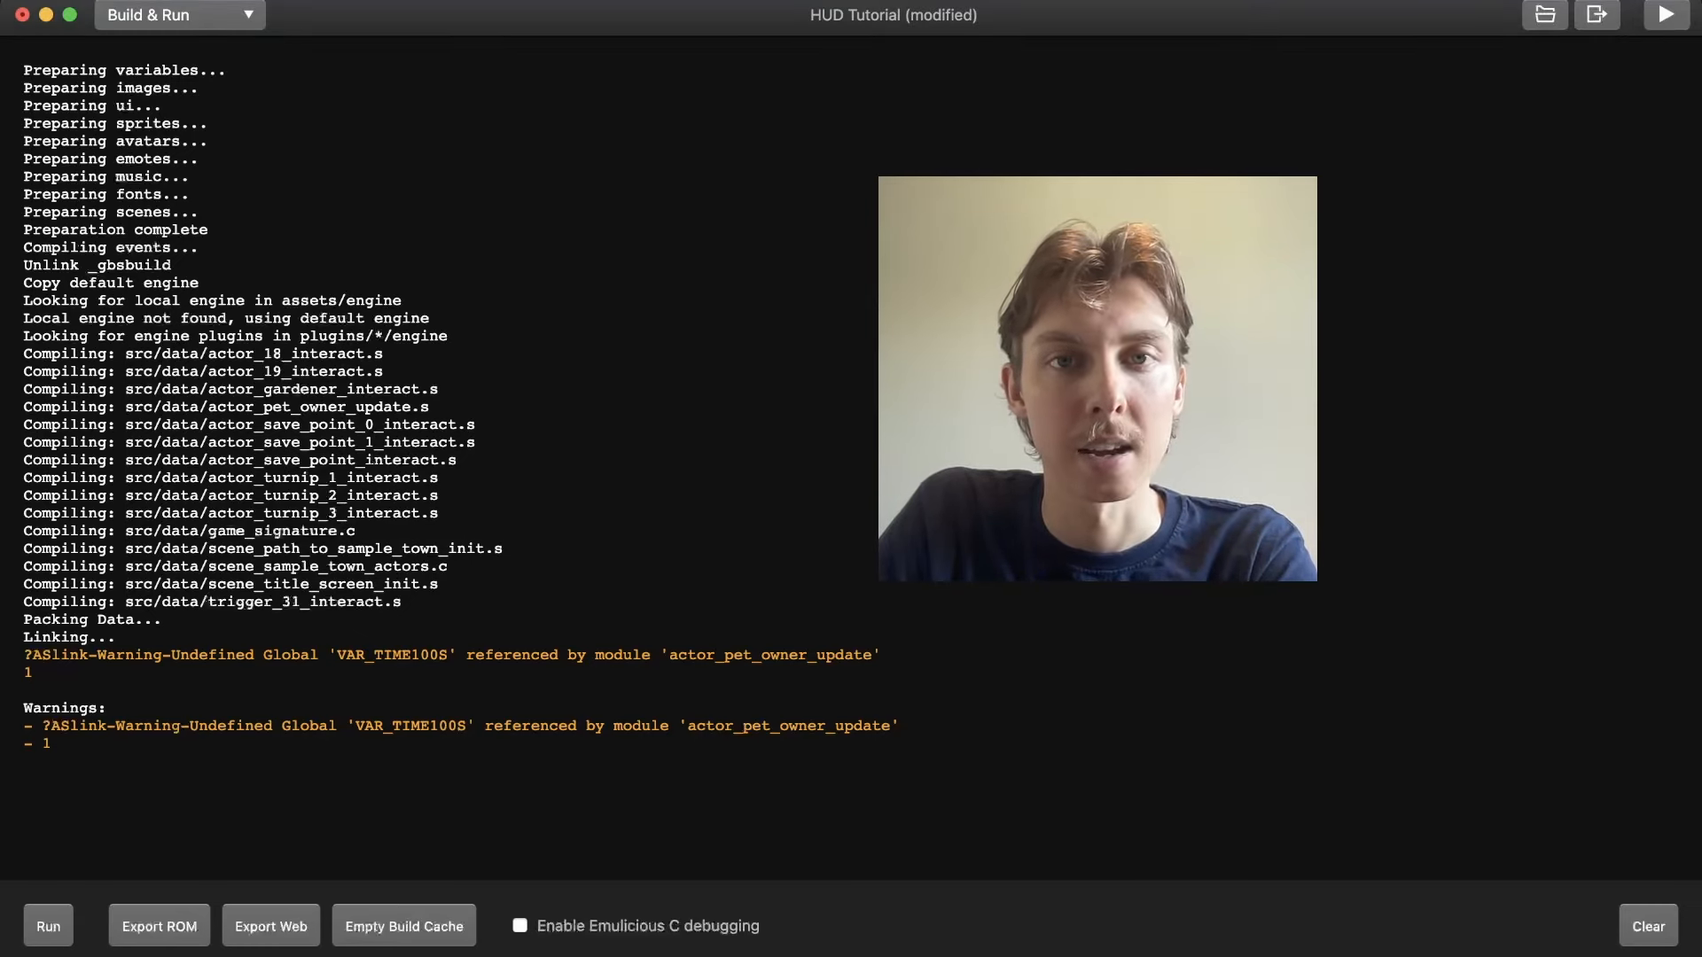
key("super+1")
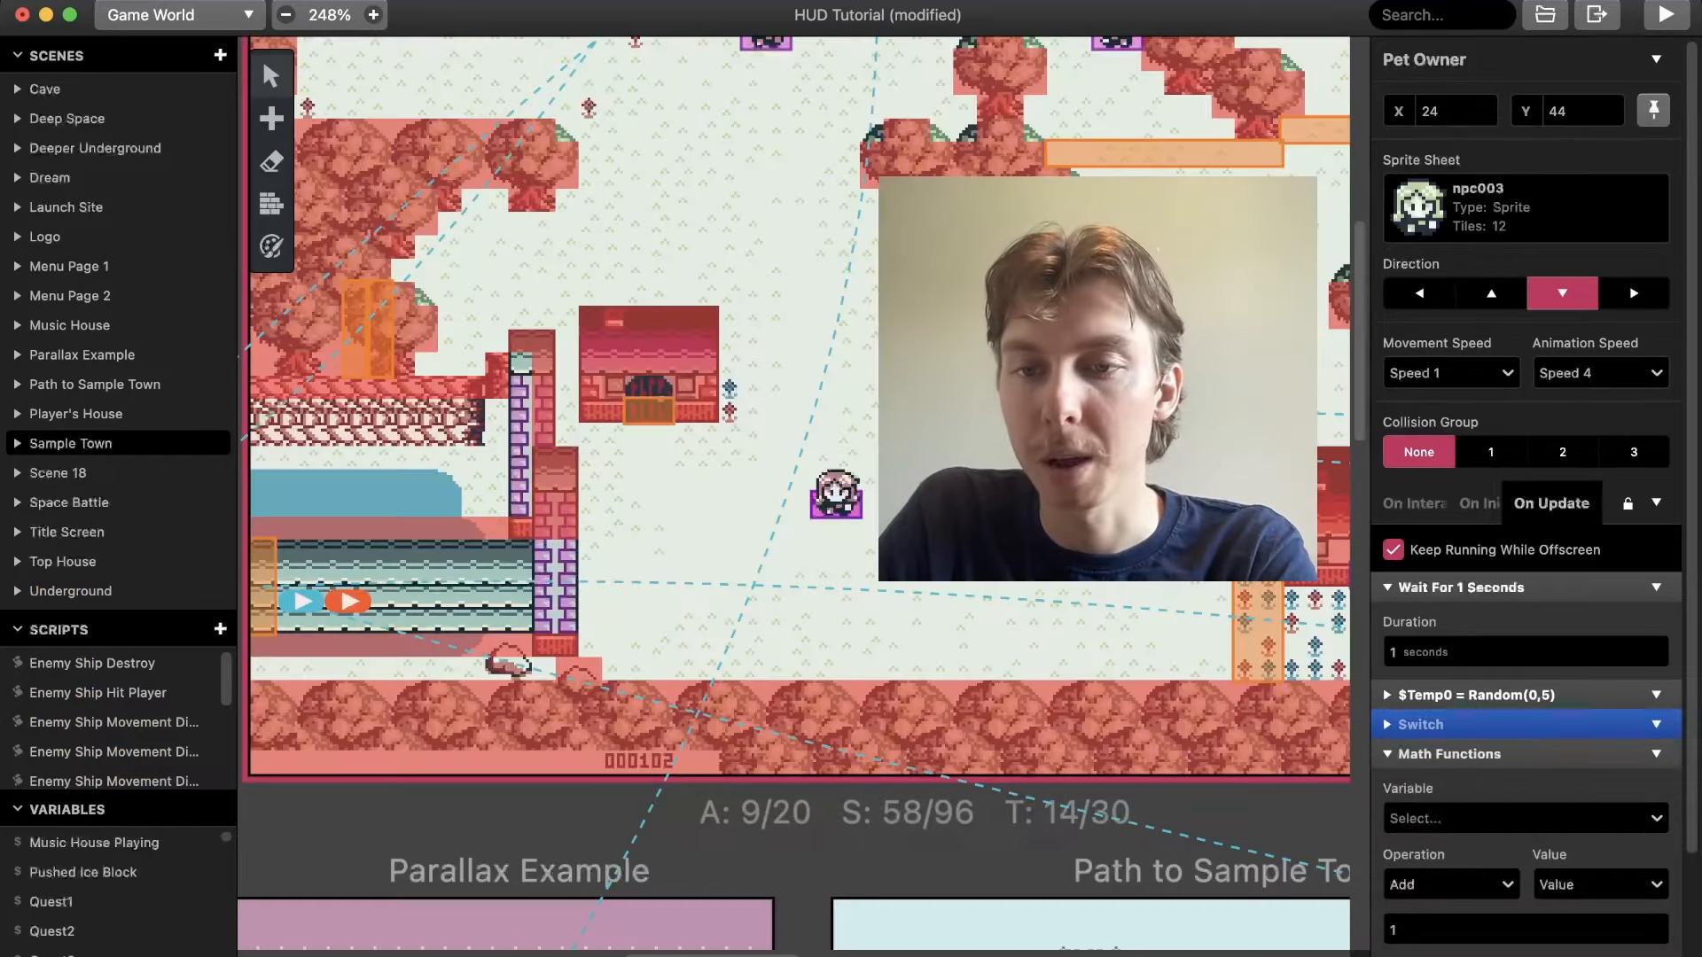
Add a variable-setting event to the Sample Town scene's On Init script, after the tile-replacing GBVM Script
scroll(1525, 681, "down", 1)
left_click(1059, 646)
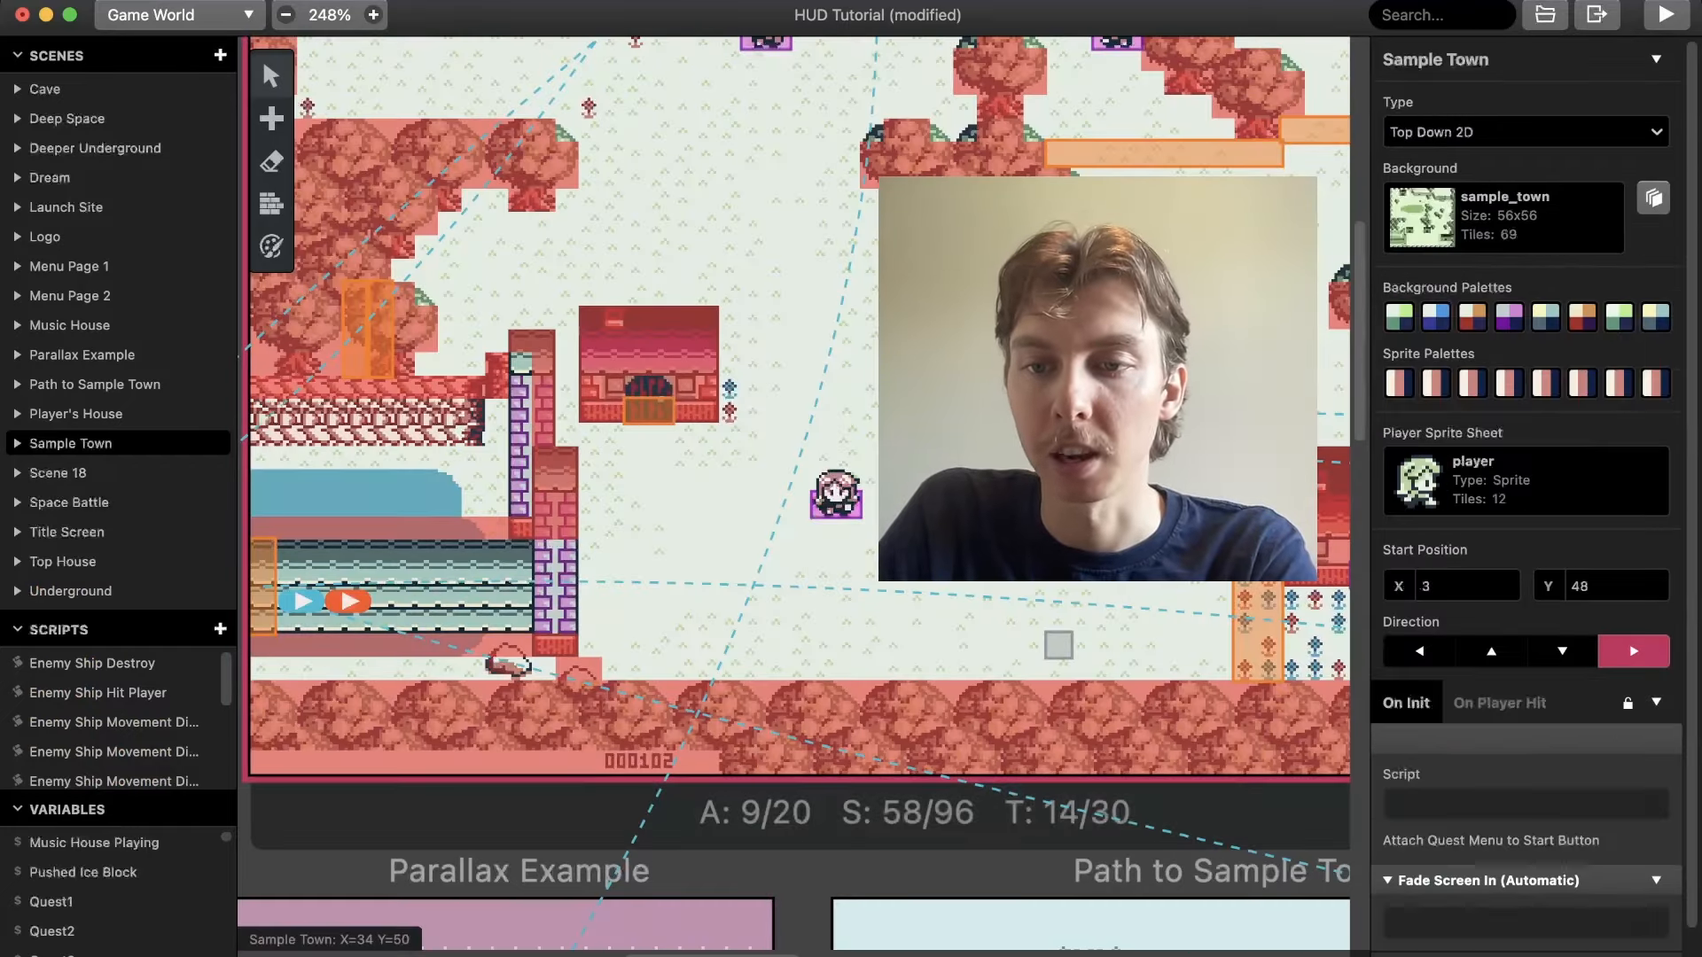
scroll(1524, 532, "down", 7)
scroll(1524, 497, "down", 3)
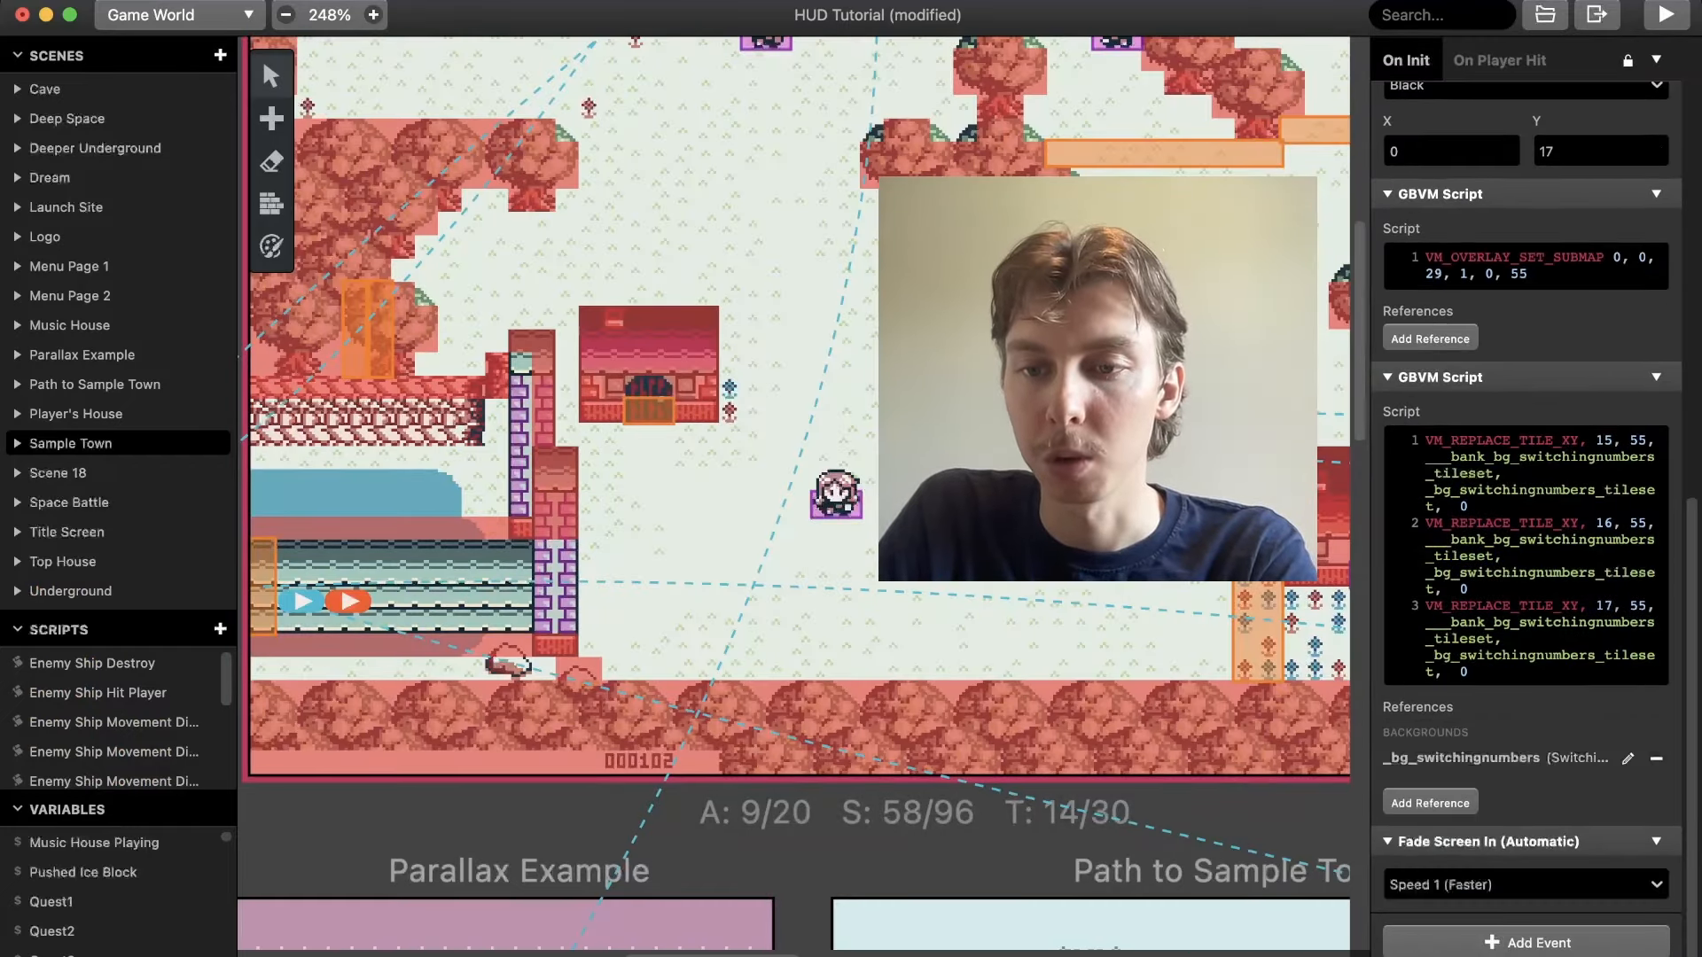
left_click(1526, 942)
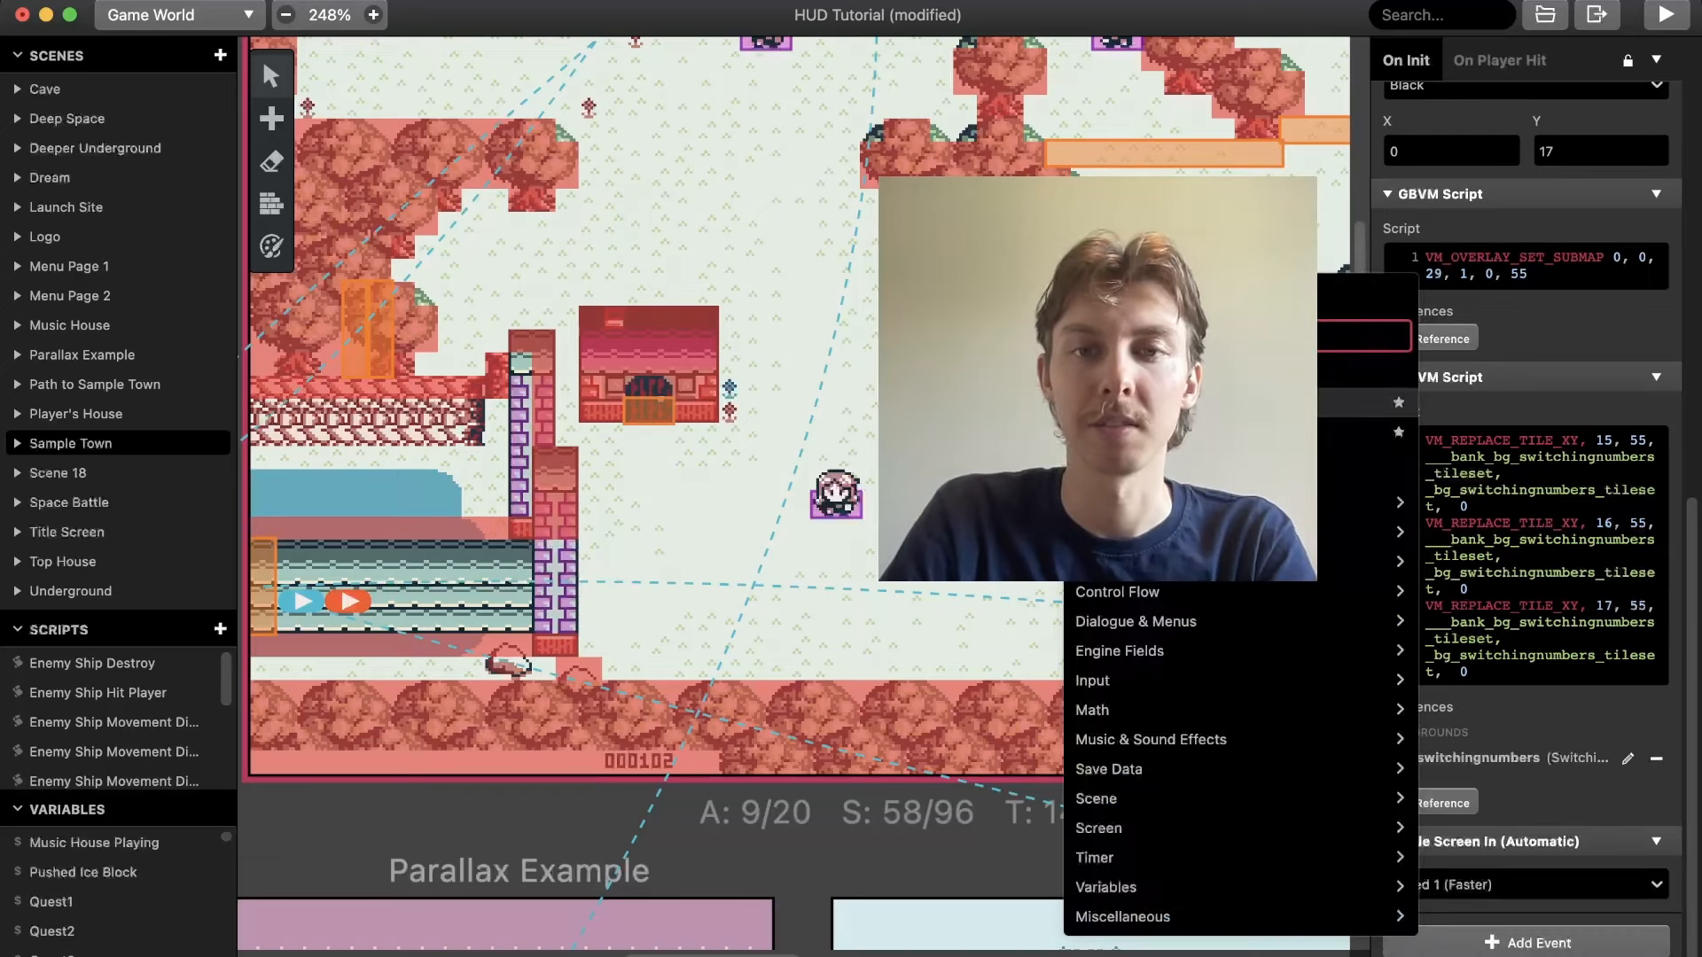
type("gbvm")
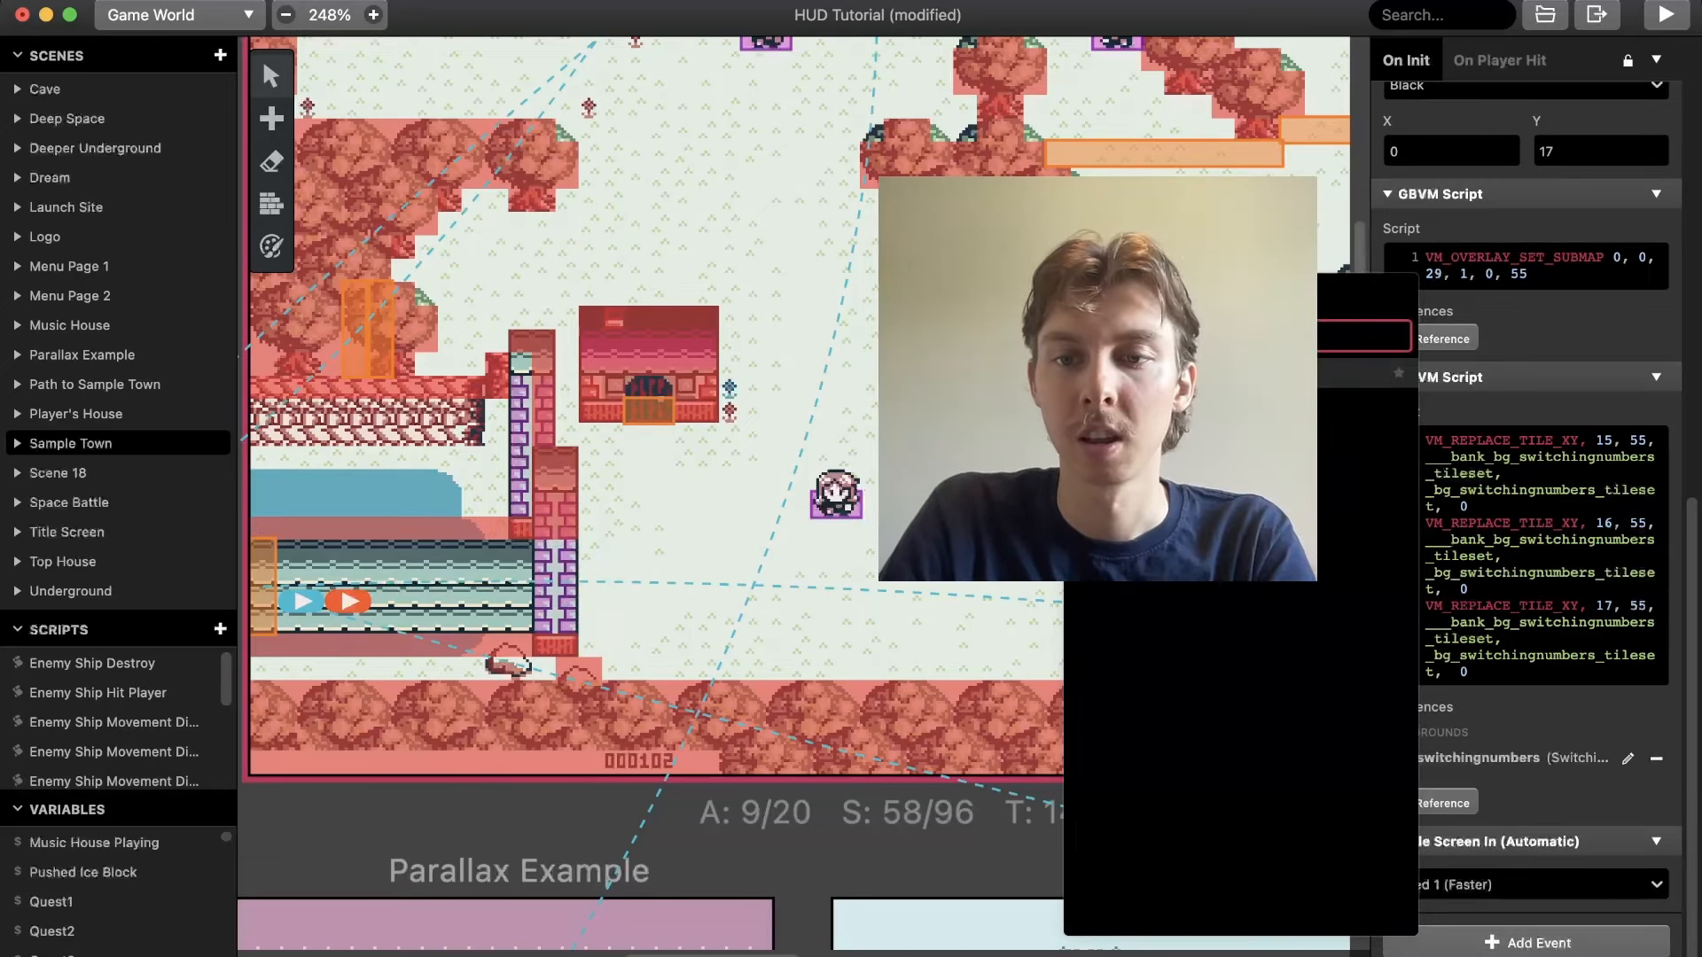
key("Return")
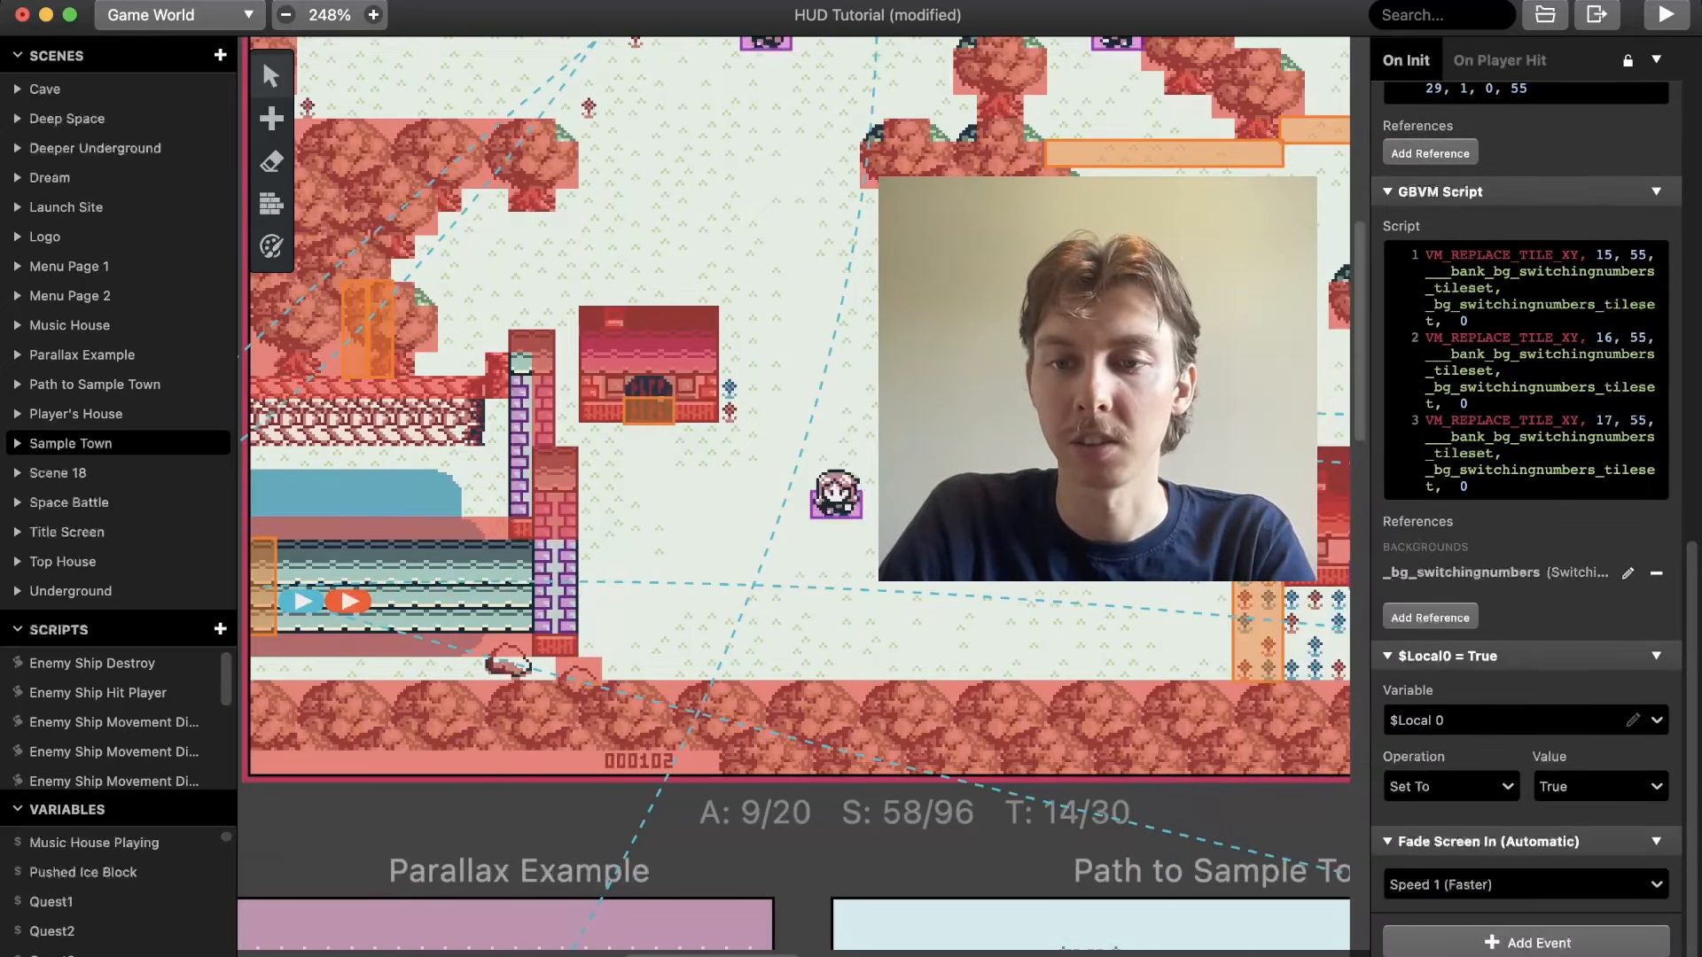
Configure the new Sample Town On Init event to set Time100S to the value 0
left_click(1507, 721)
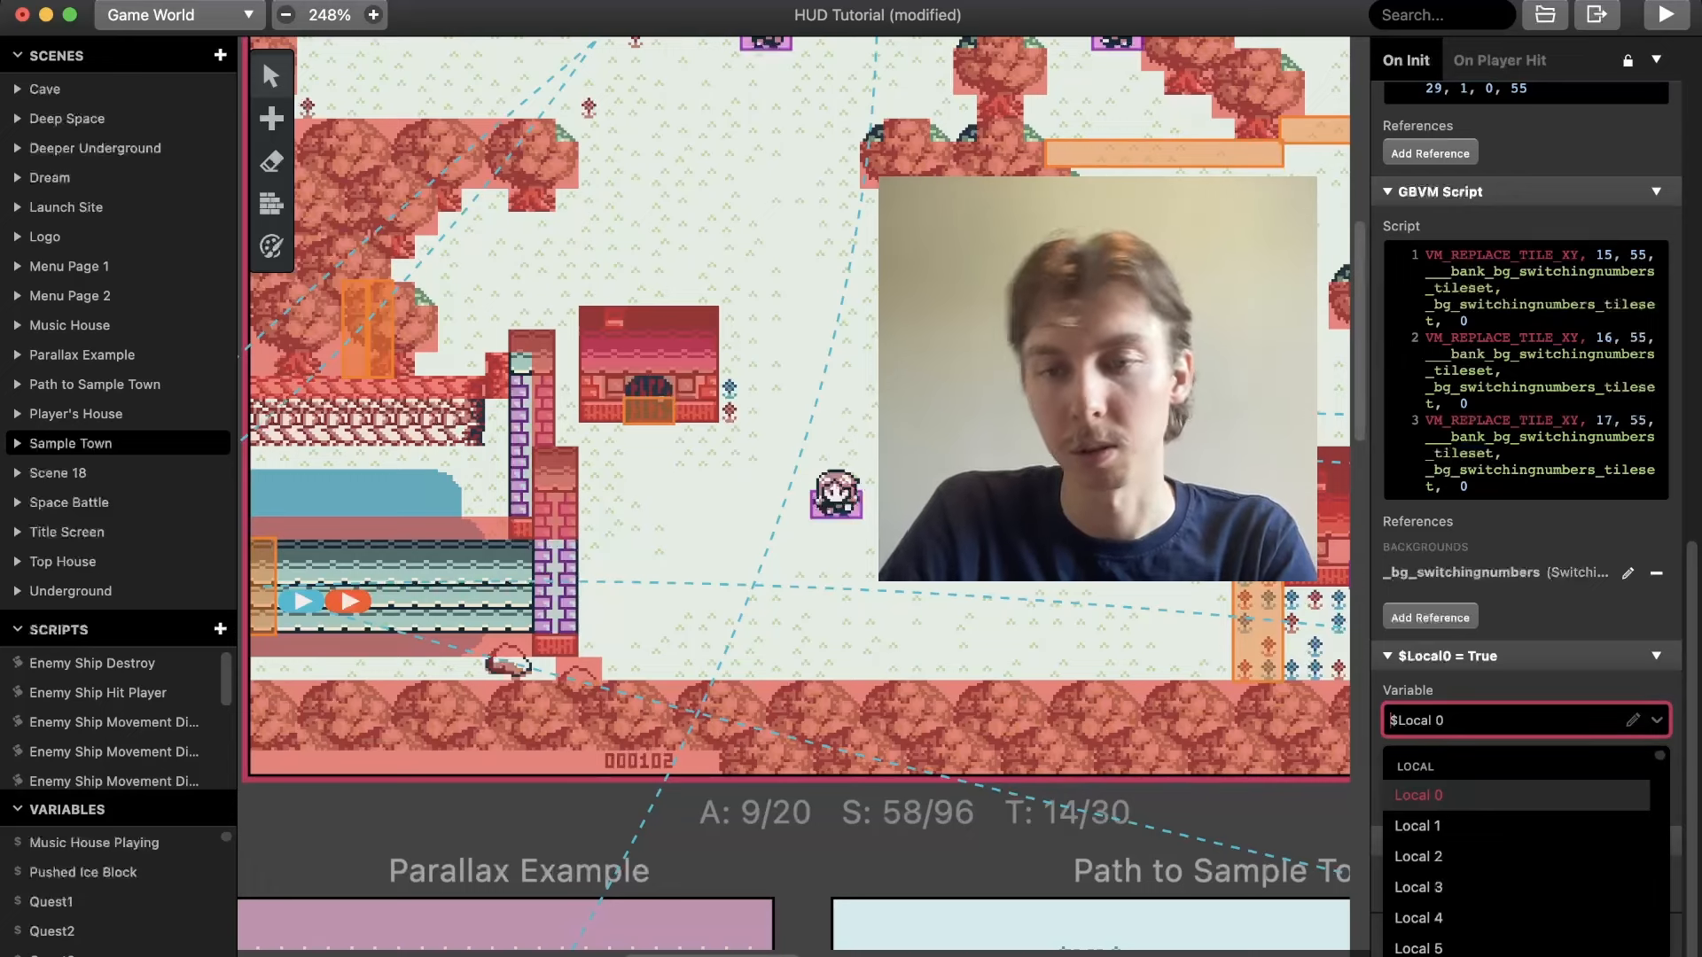
type("time")
key("Down")
key("Down")
key("Return")
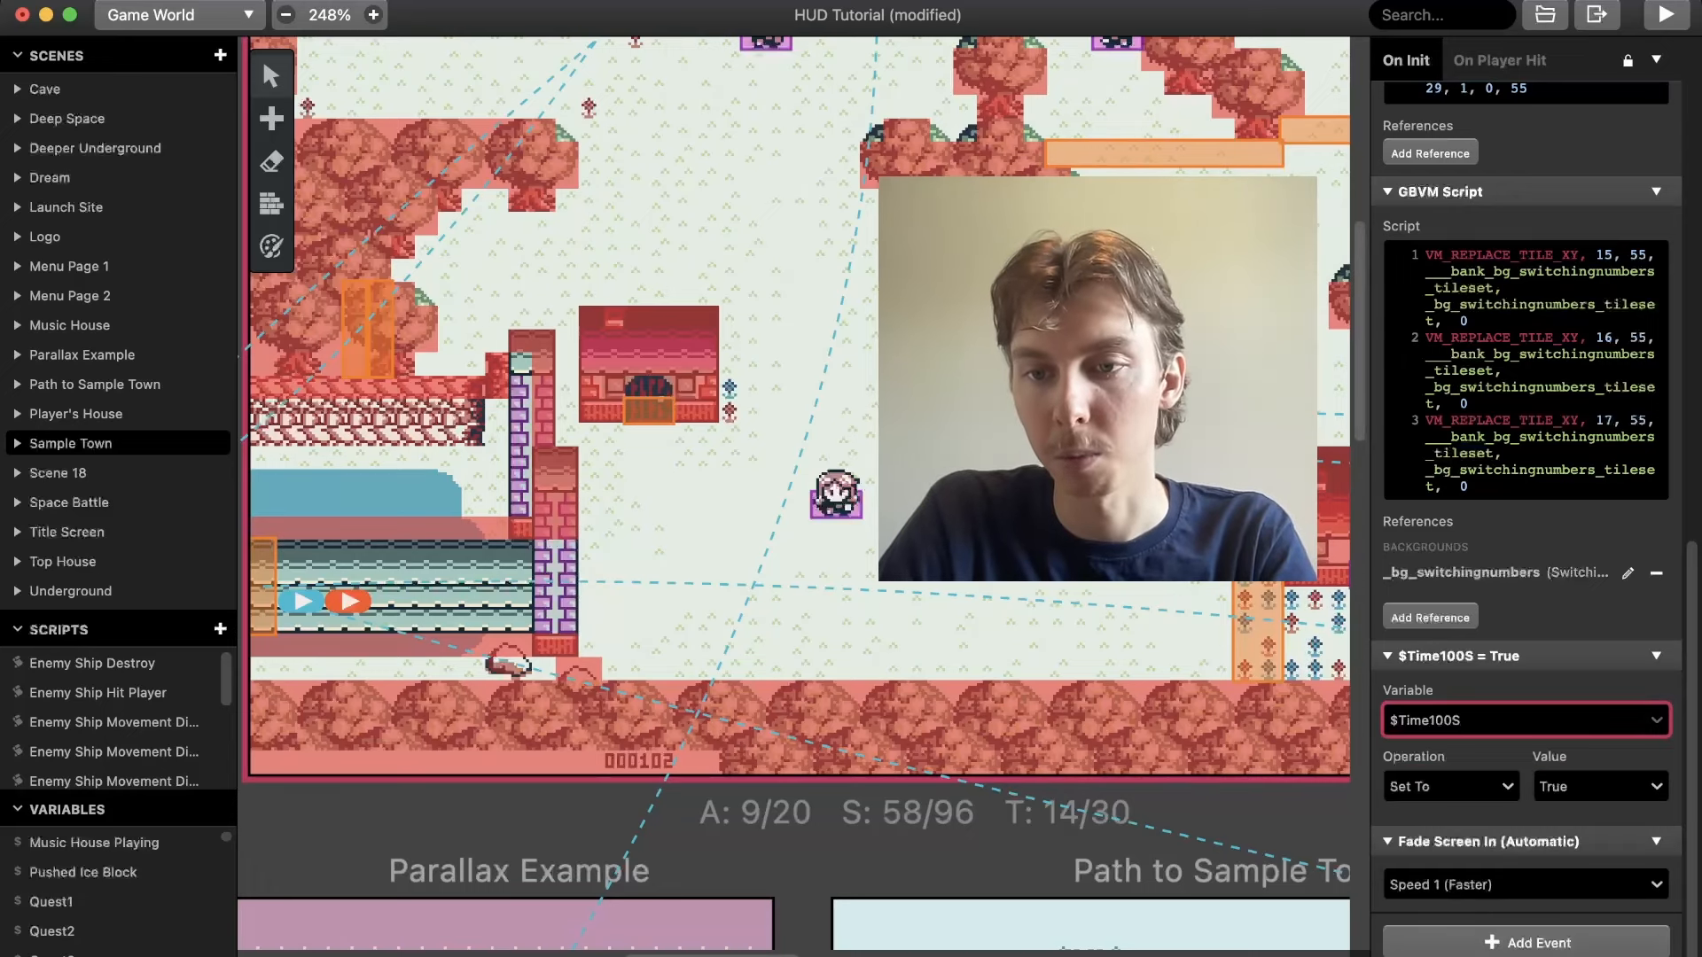
left_click(1601, 787)
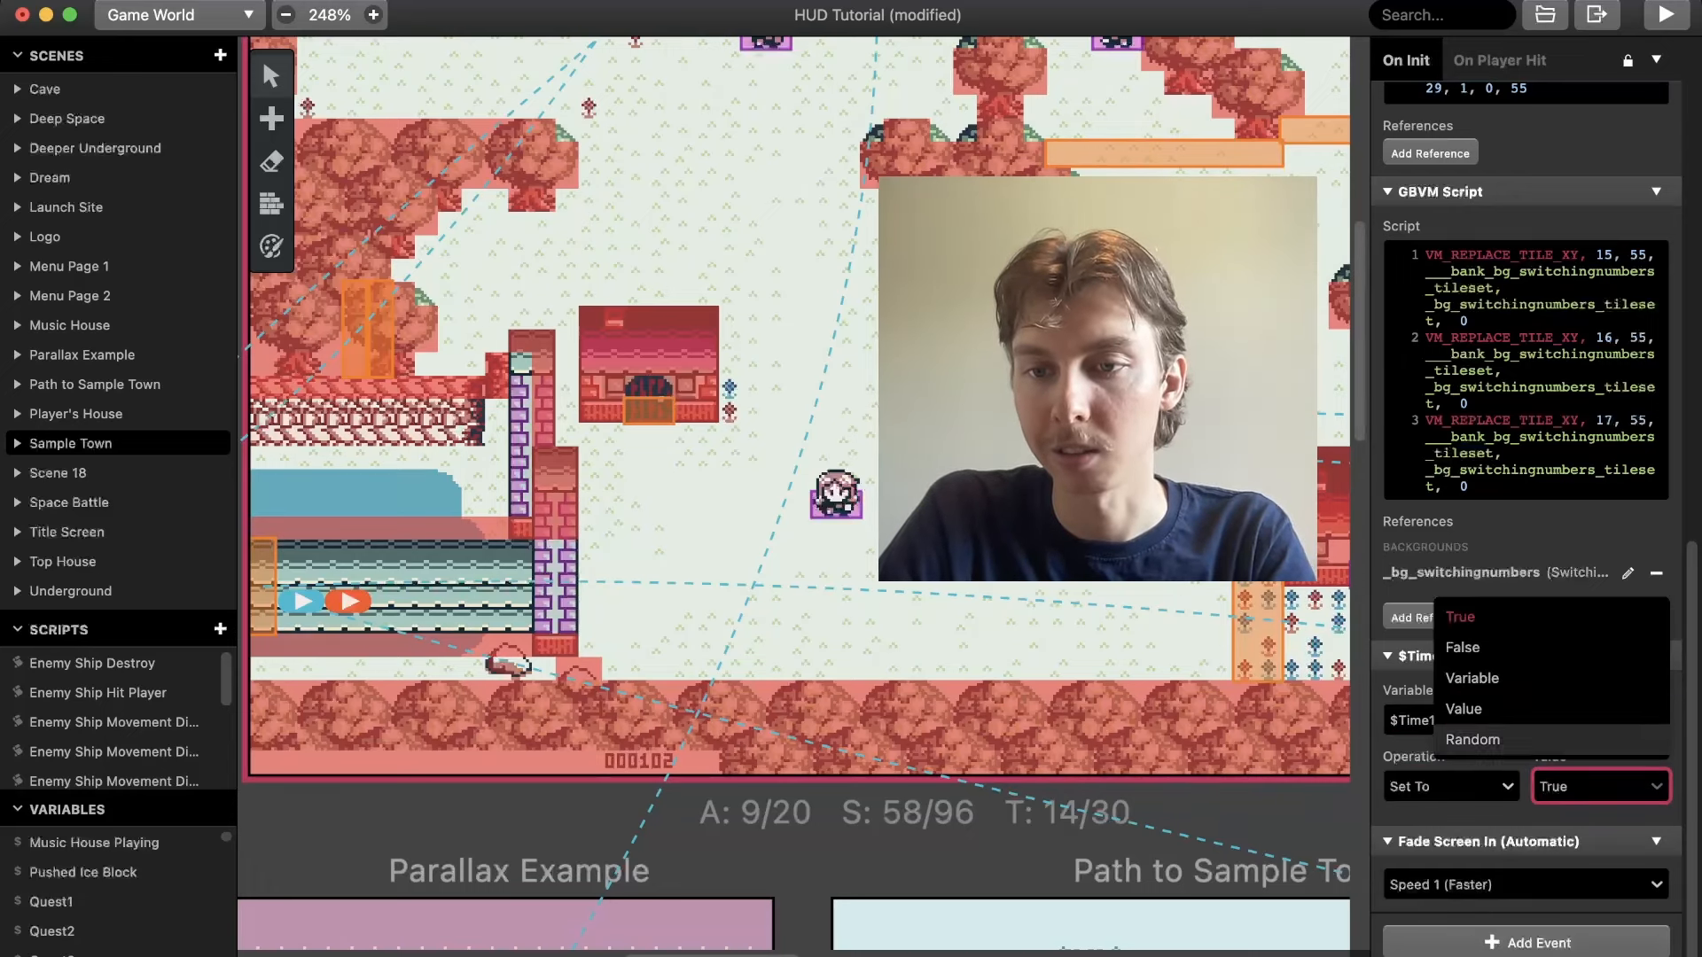
left_click(1578, 709)
left_click(1524, 831)
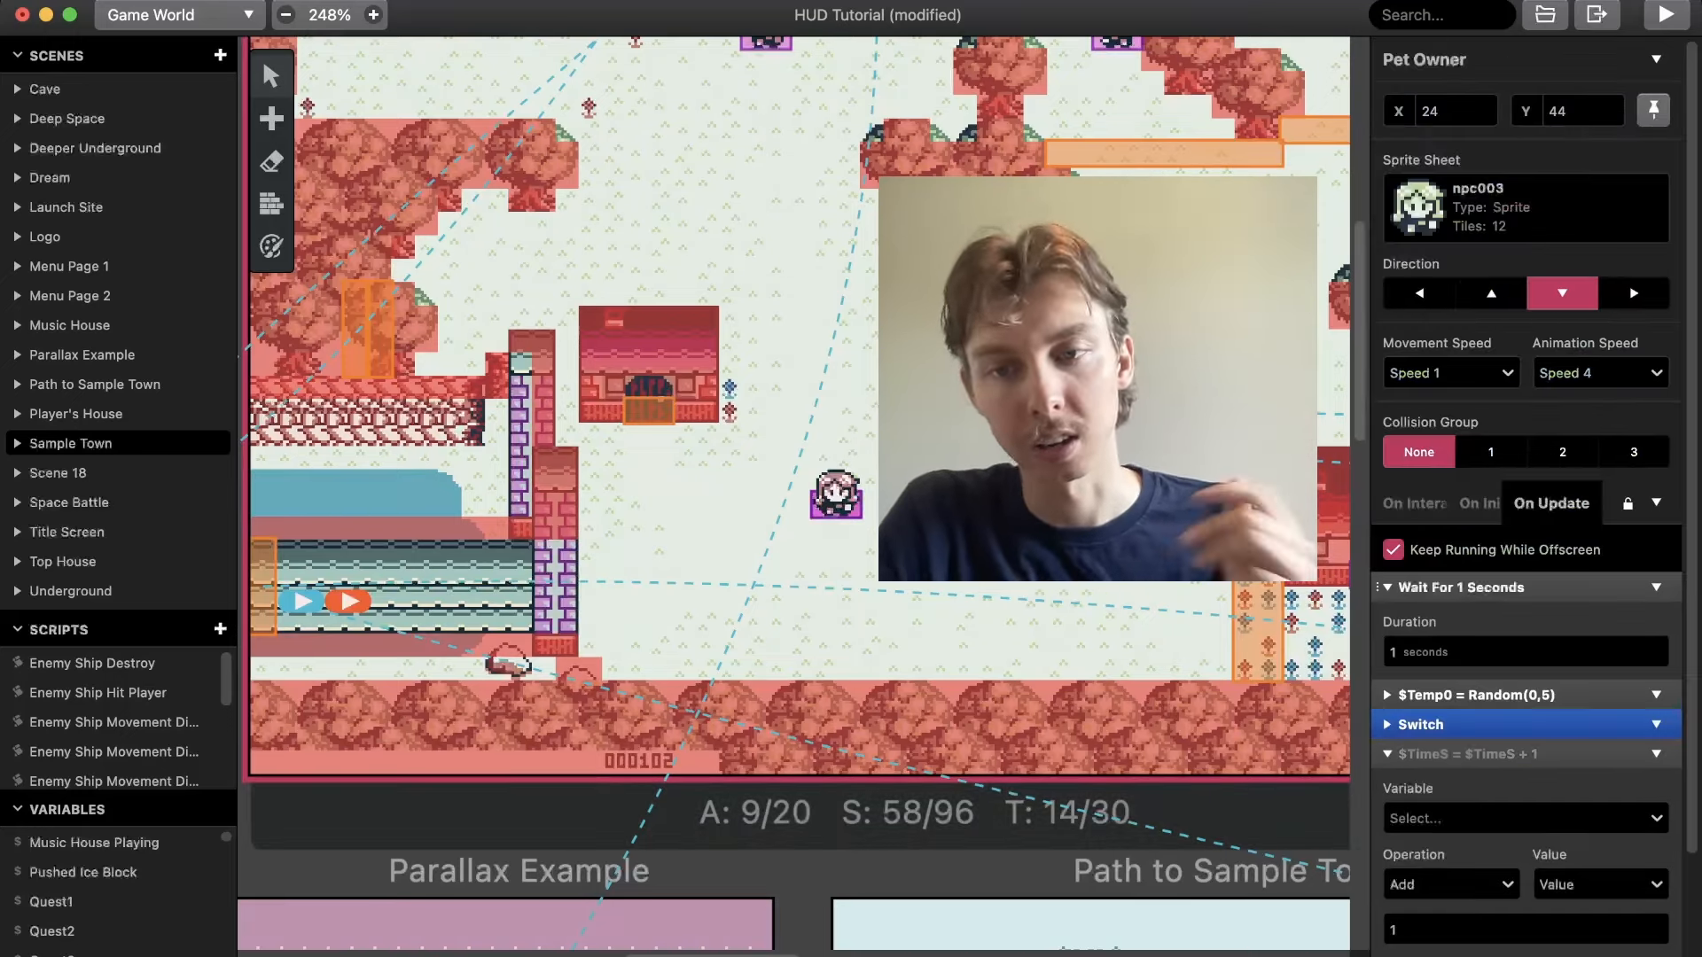
Review the Pet Owner actor's On Update script and build and run the game again to test the counter
scroll(1526, 550, "down", 7)
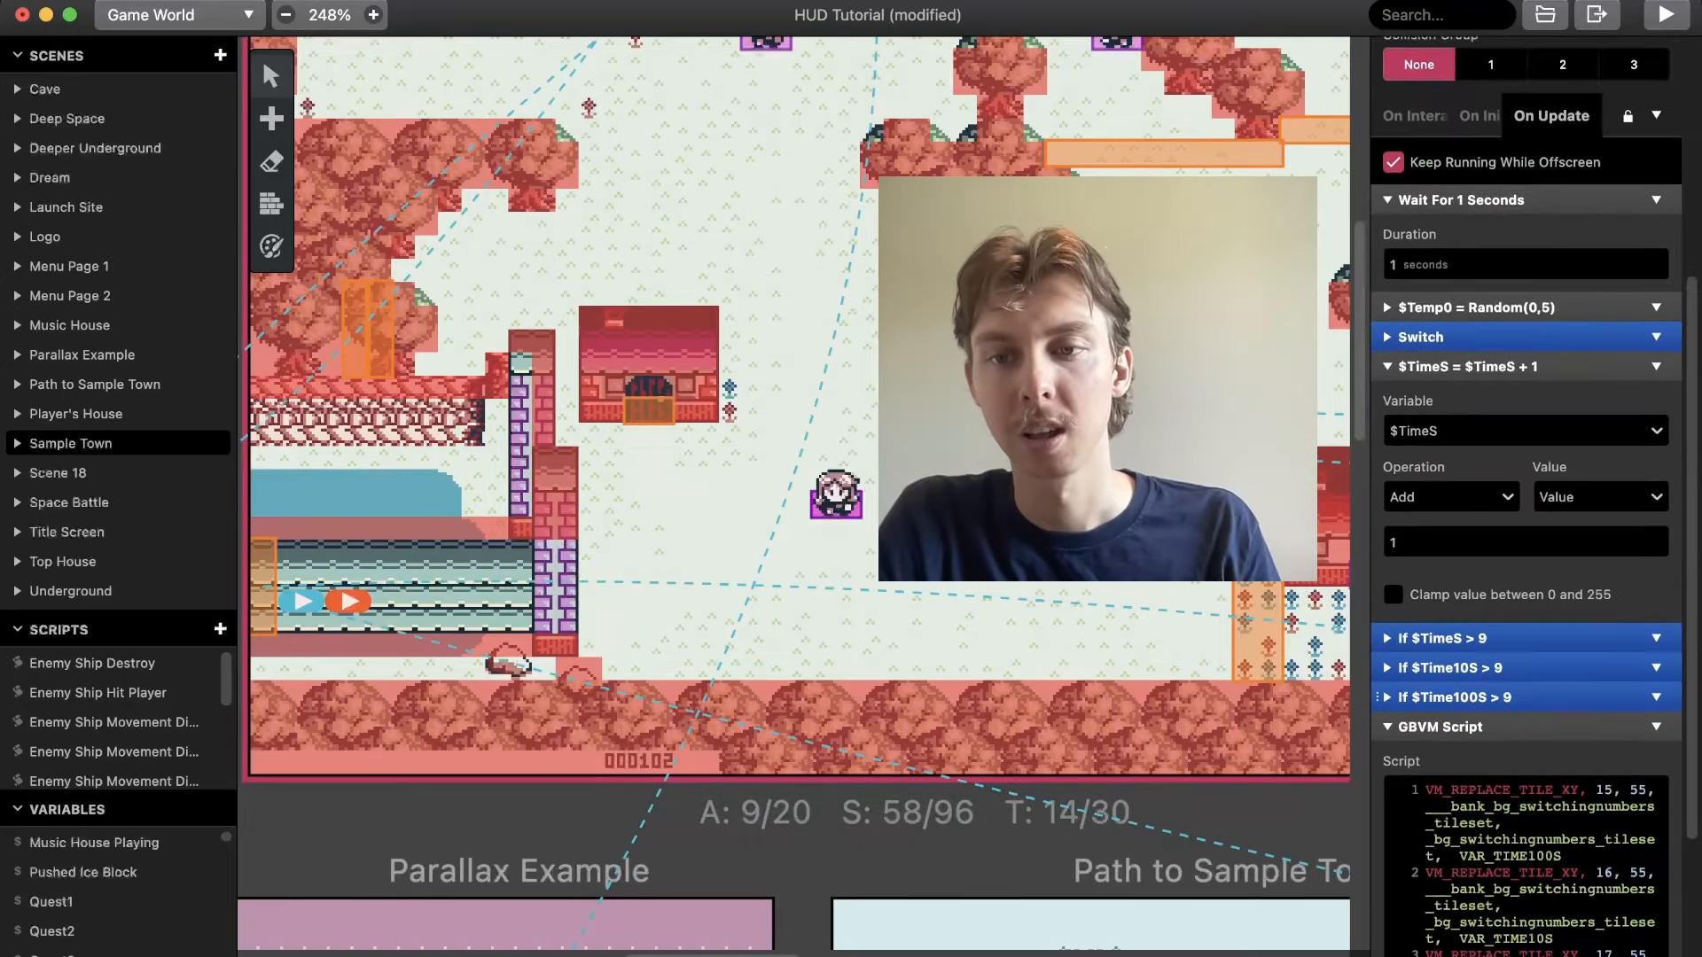
scroll(1527, 542, "up", 1)
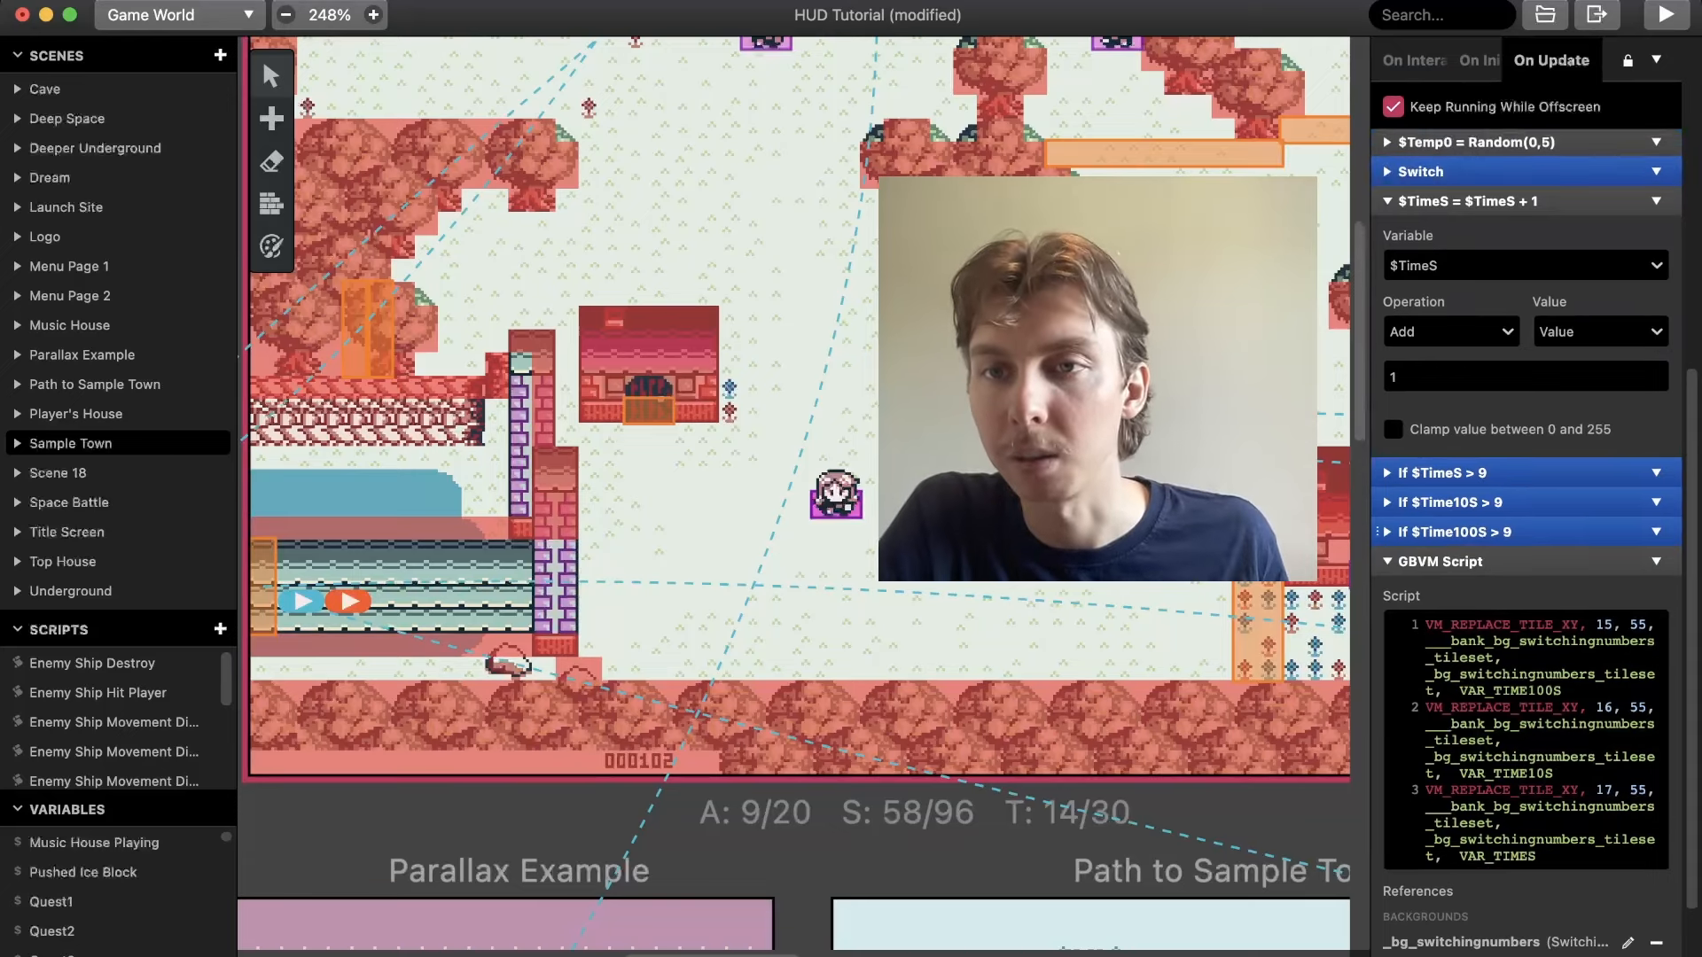
key("super+b")
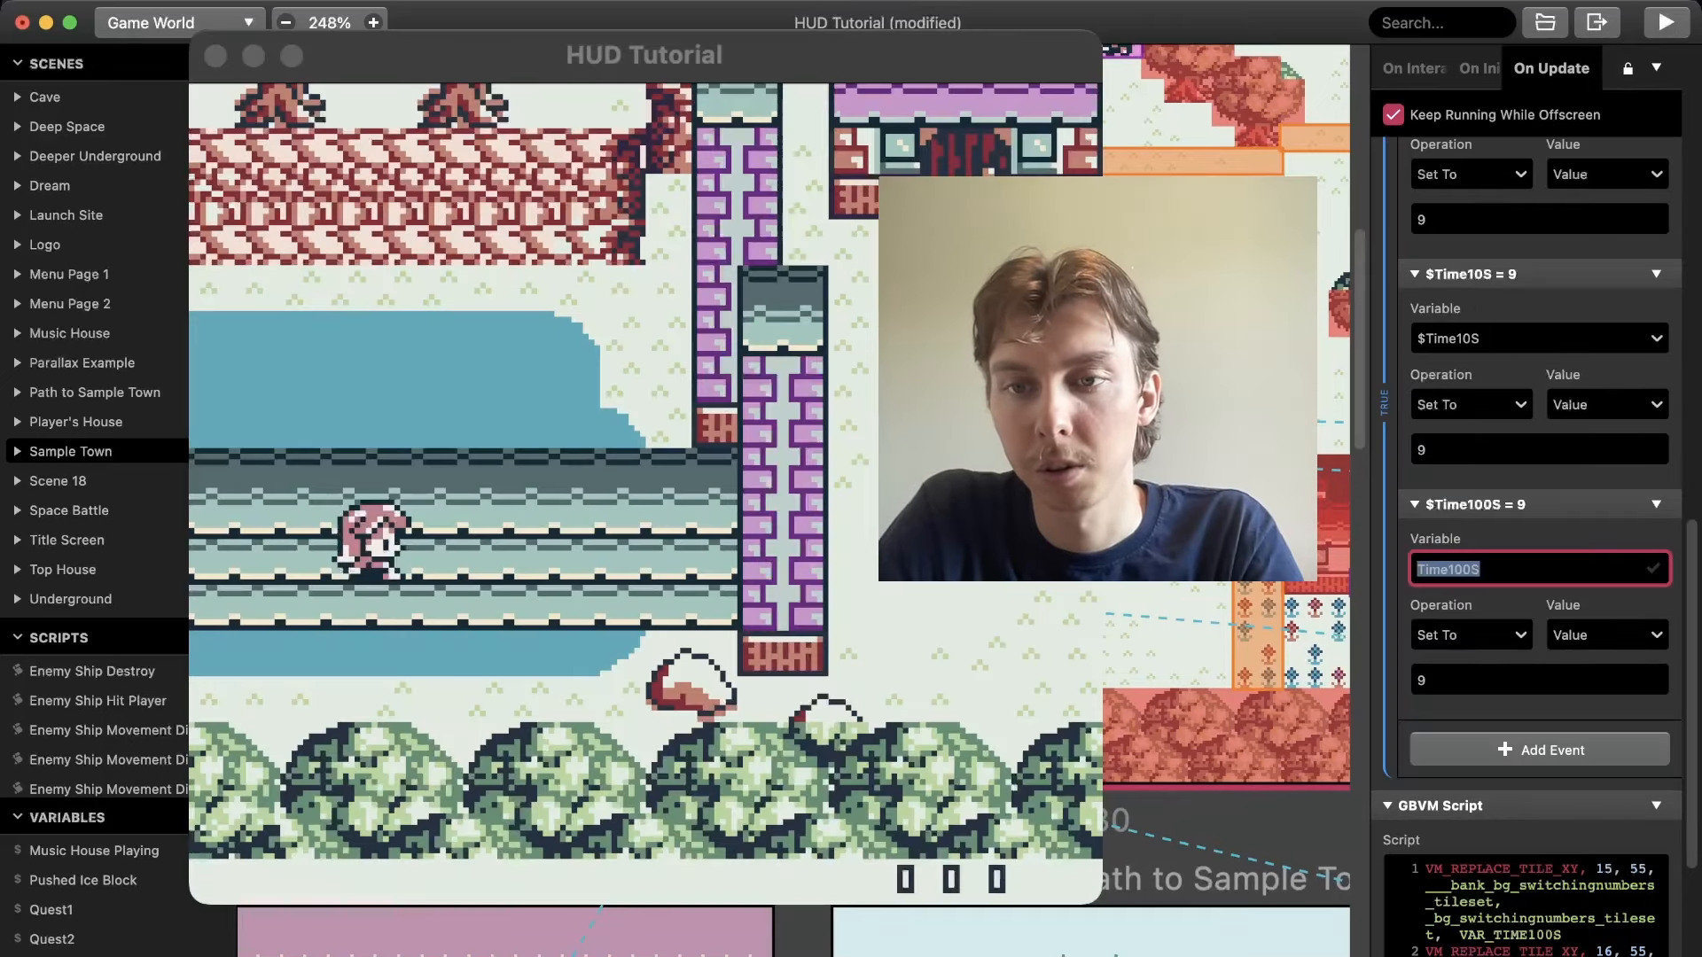
Rename the Time100S variable to TIME100S from the third set-to-9 event in the Pet Owner's update script
left_click(1450, 570)
key("BackSpace")
key("BackSpace")
key("BackSpace")
type("IM")
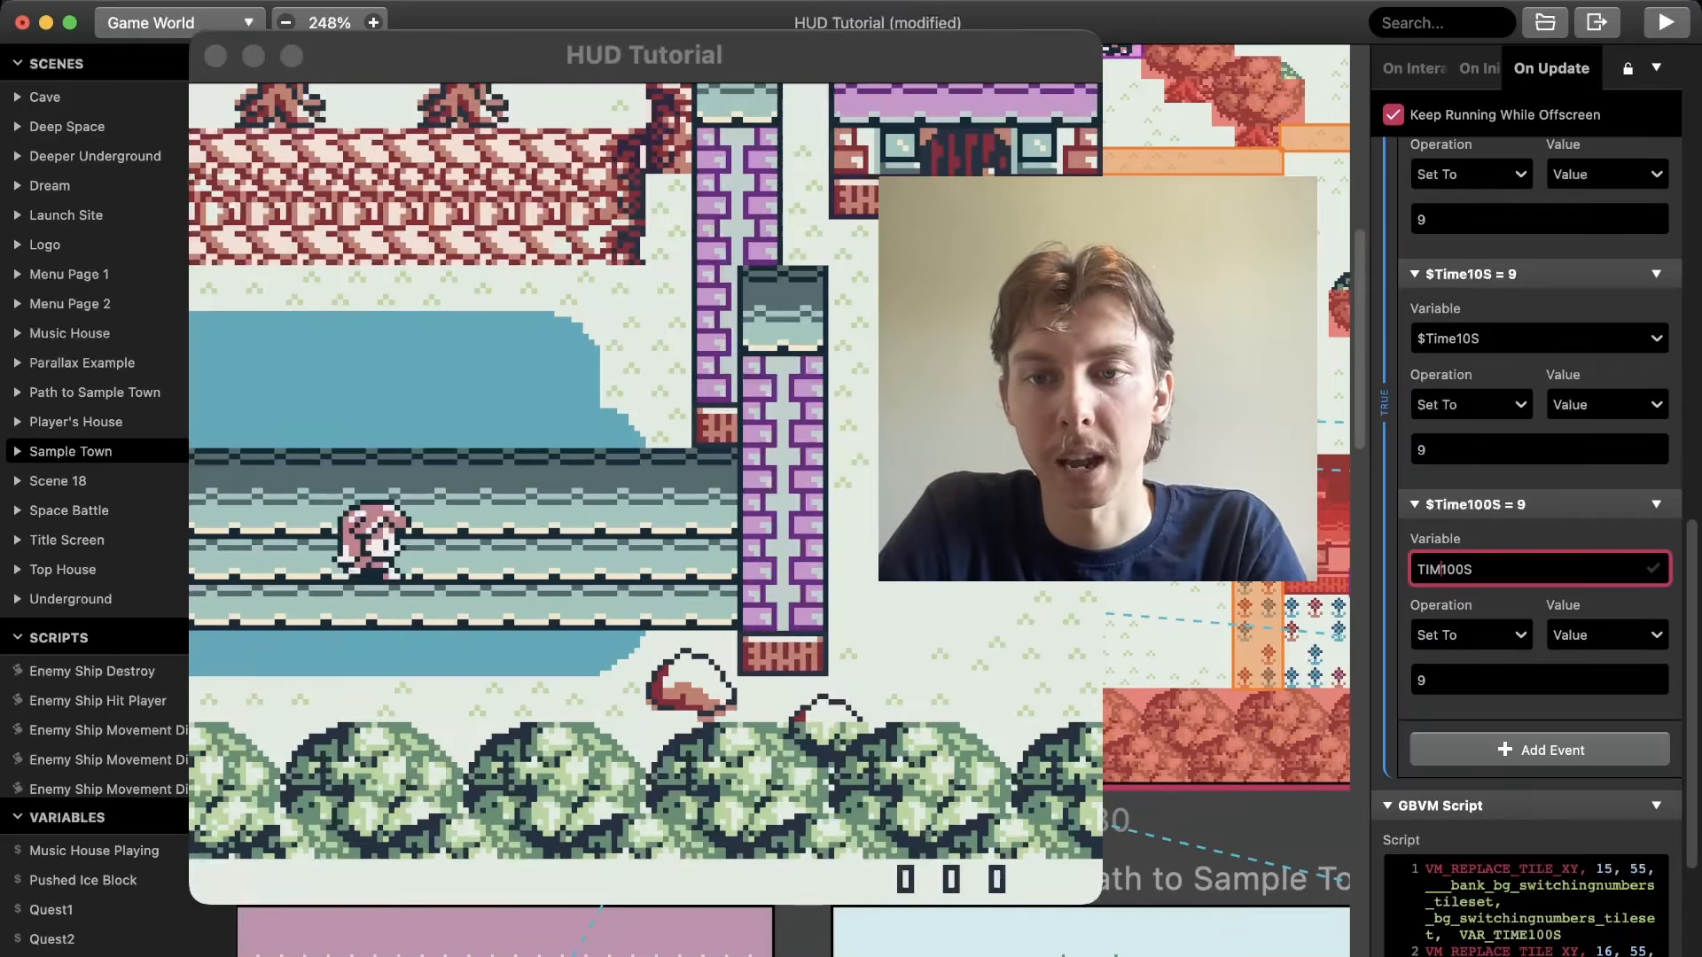
type("E")
key("Return")
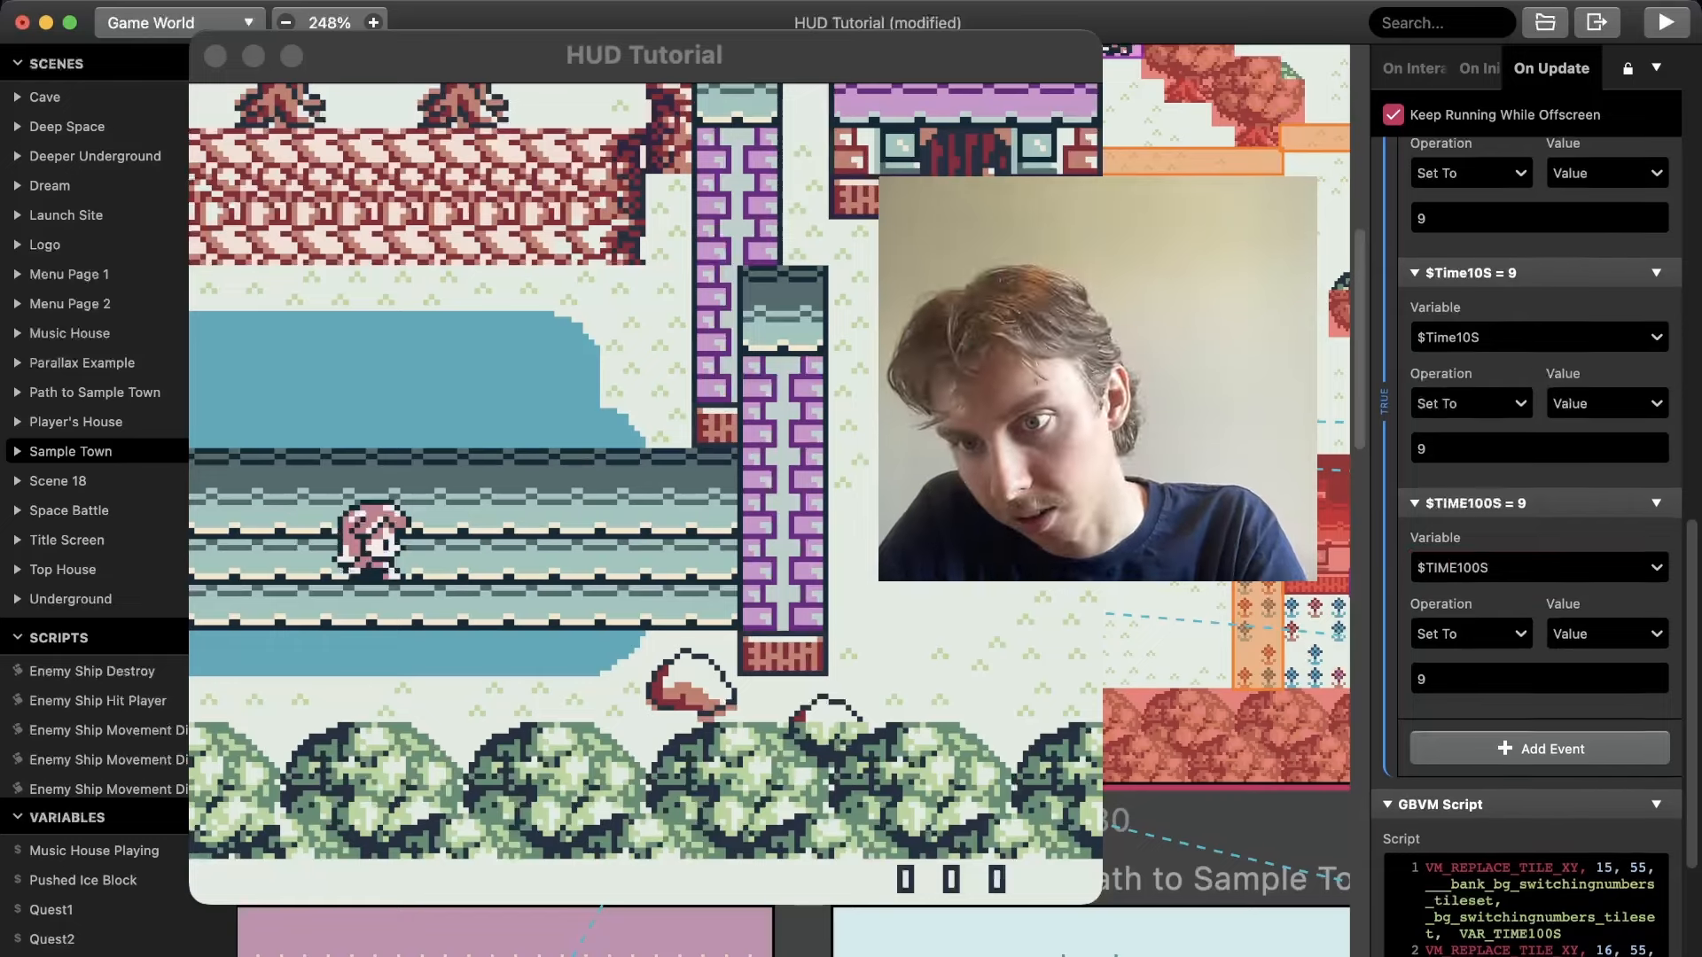
Copy the TIME100S = 0 event from the Sample Town scene's On Init script
scroll(1524, 531, "down", 4)
scroll(1524, 532, "up", 5)
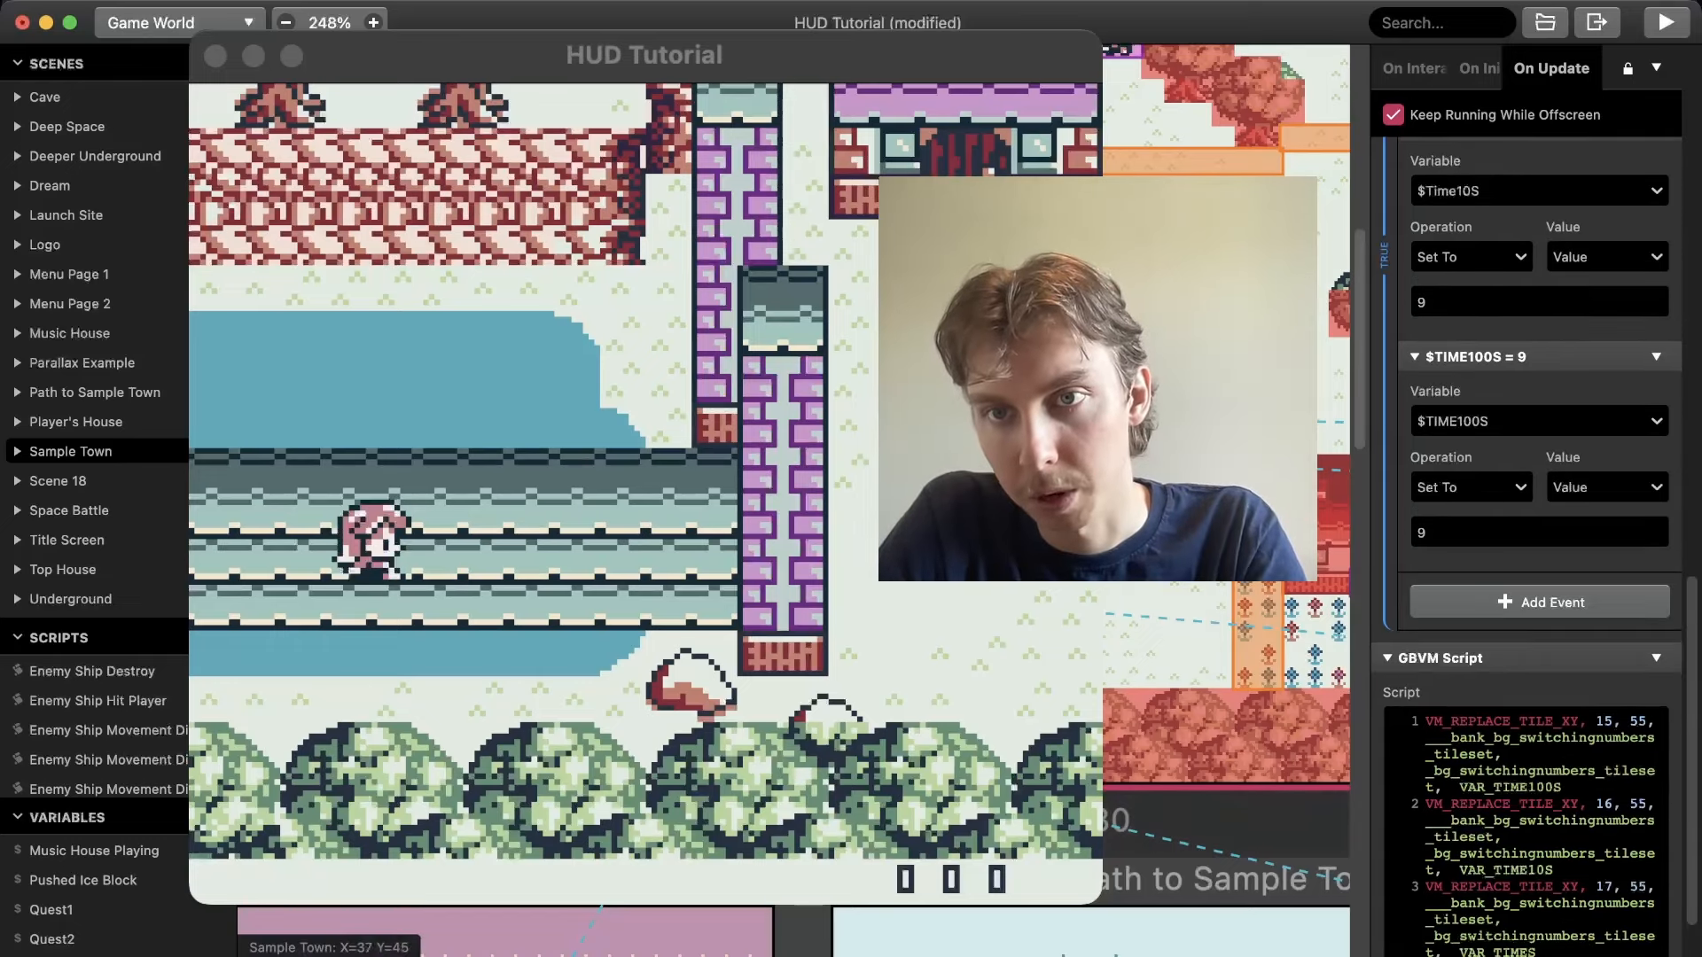
scroll(1524, 532, "up", 1)
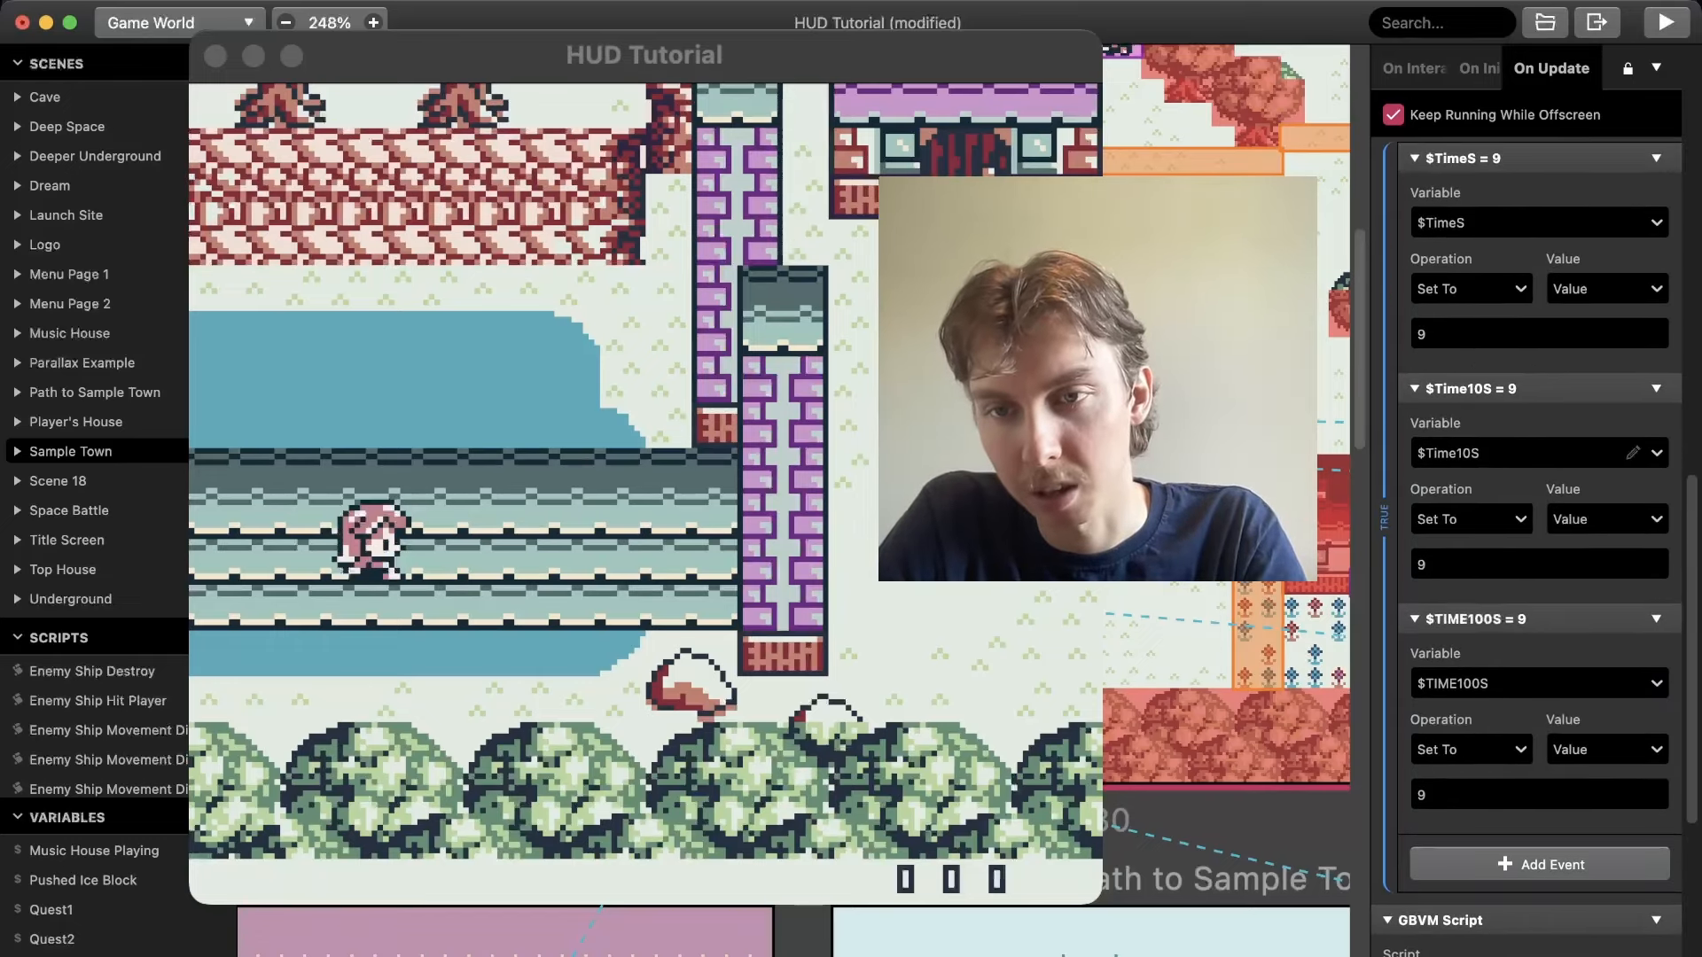
left_click(1240, 500)
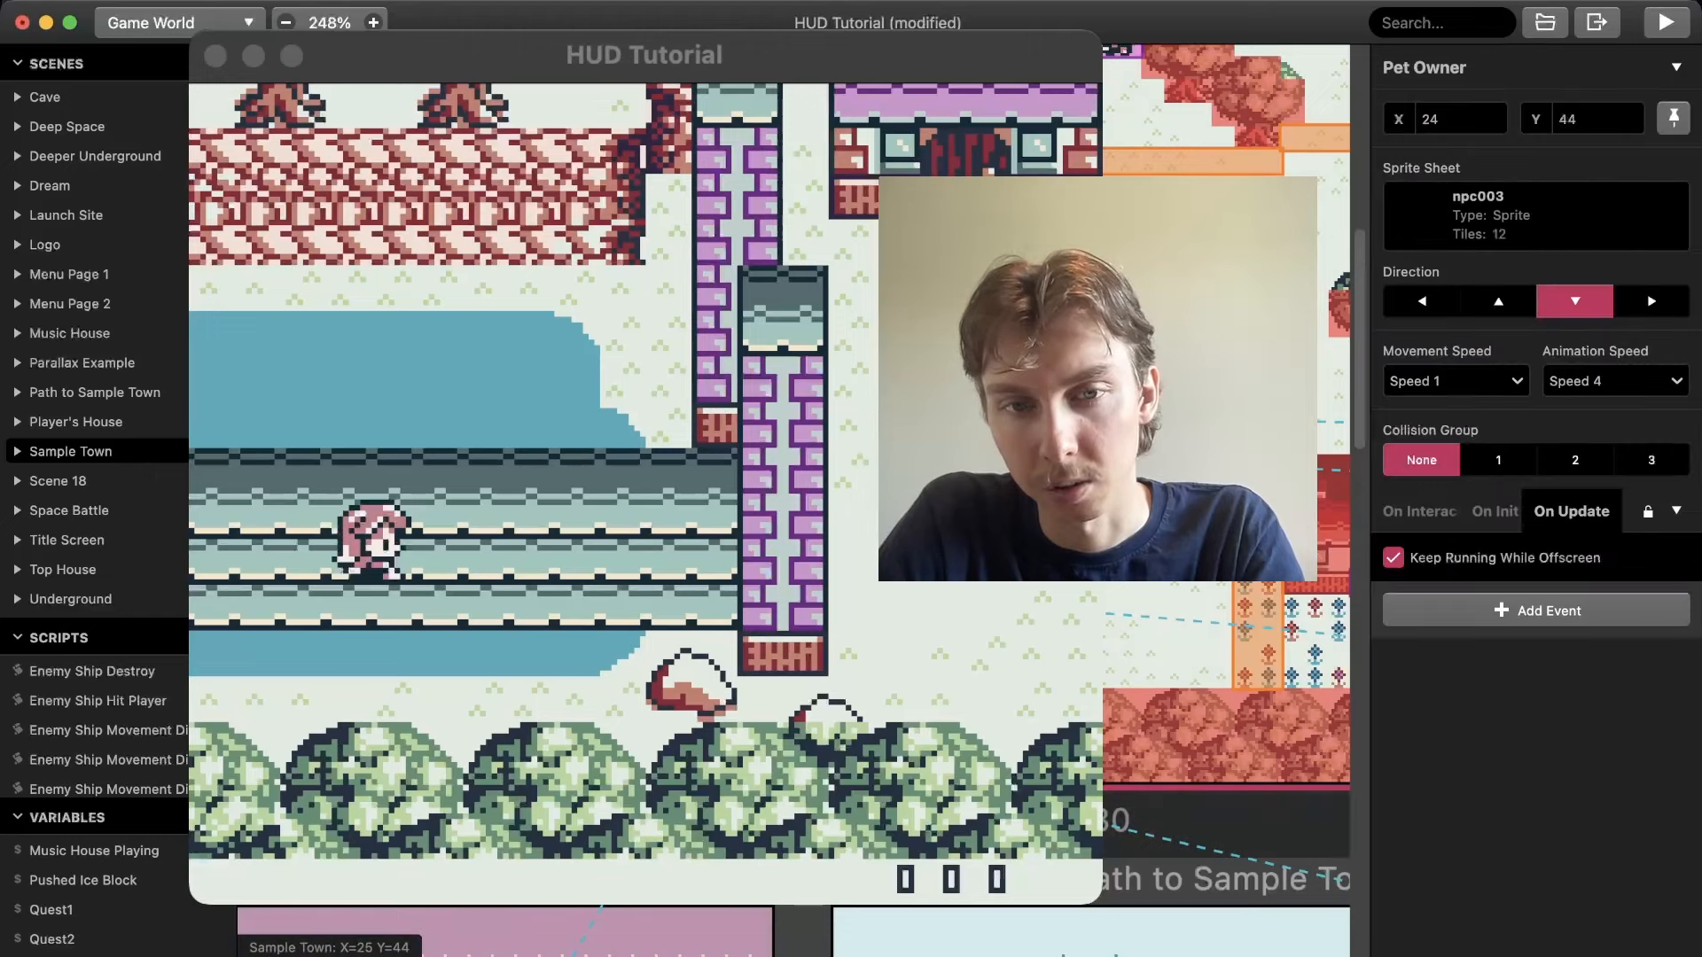
left_click(1276, 540)
scroll(1525, 532, "down", 4)
left_click(1656, 364)
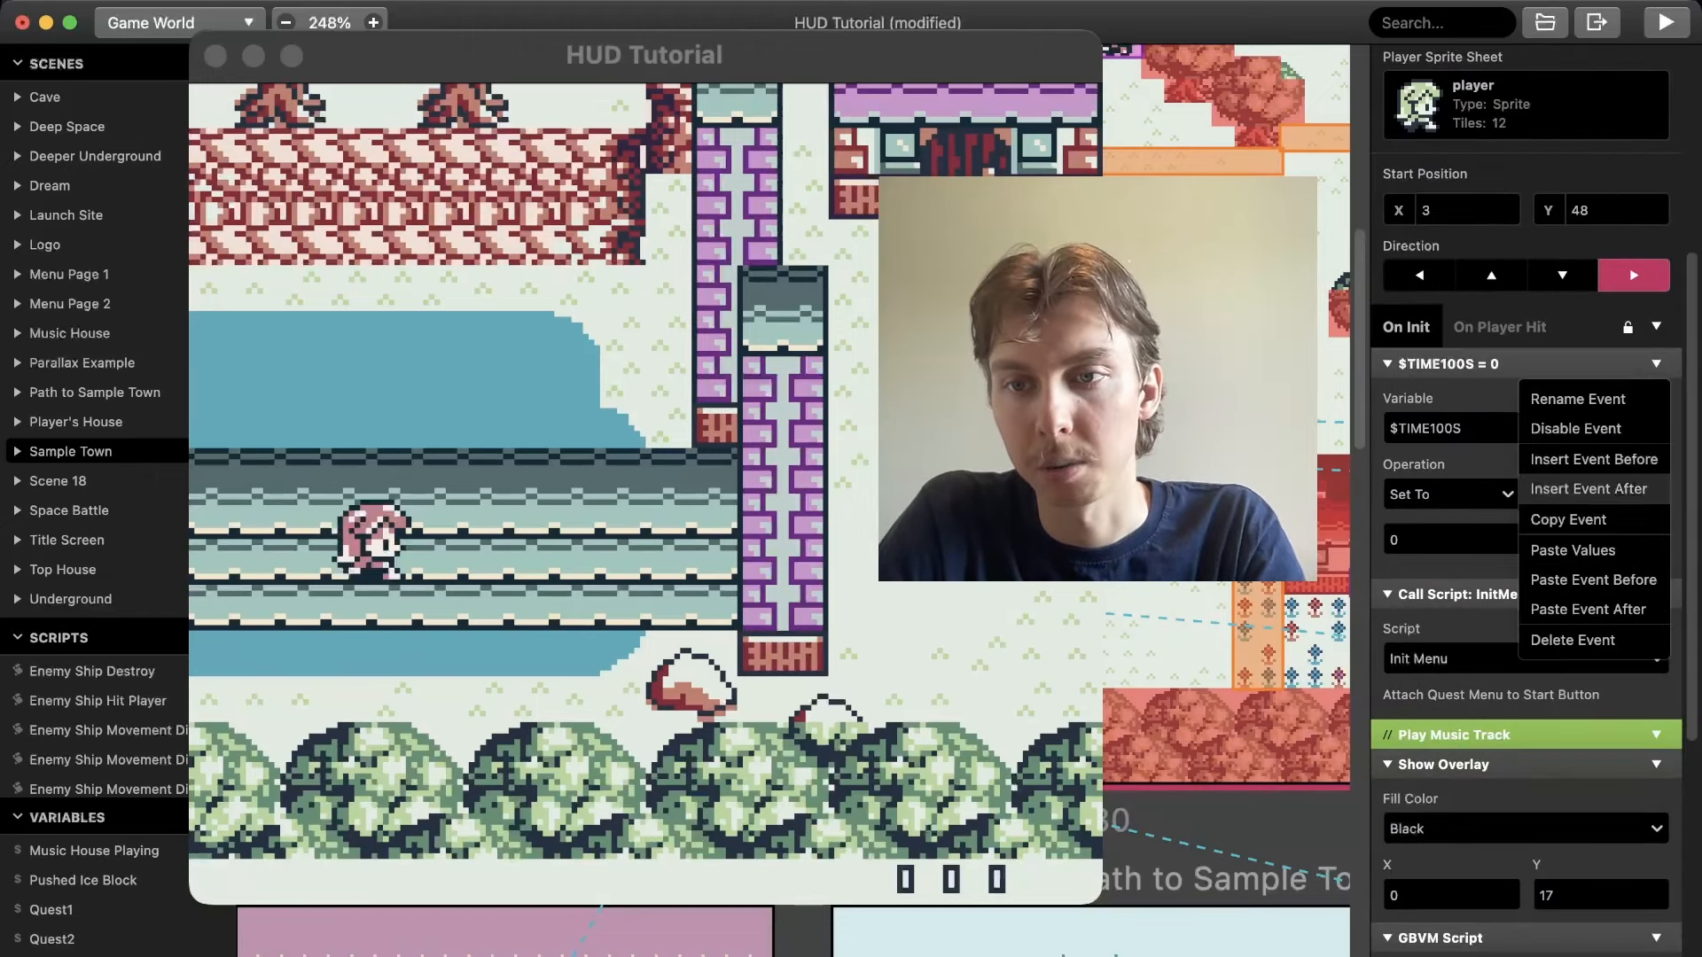
left_click(1578, 519)
Paste the copied TIME100S = 0 event before Deactivate Player in the Logo scene's On Init script
scroll(1223, 691, "up", 10)
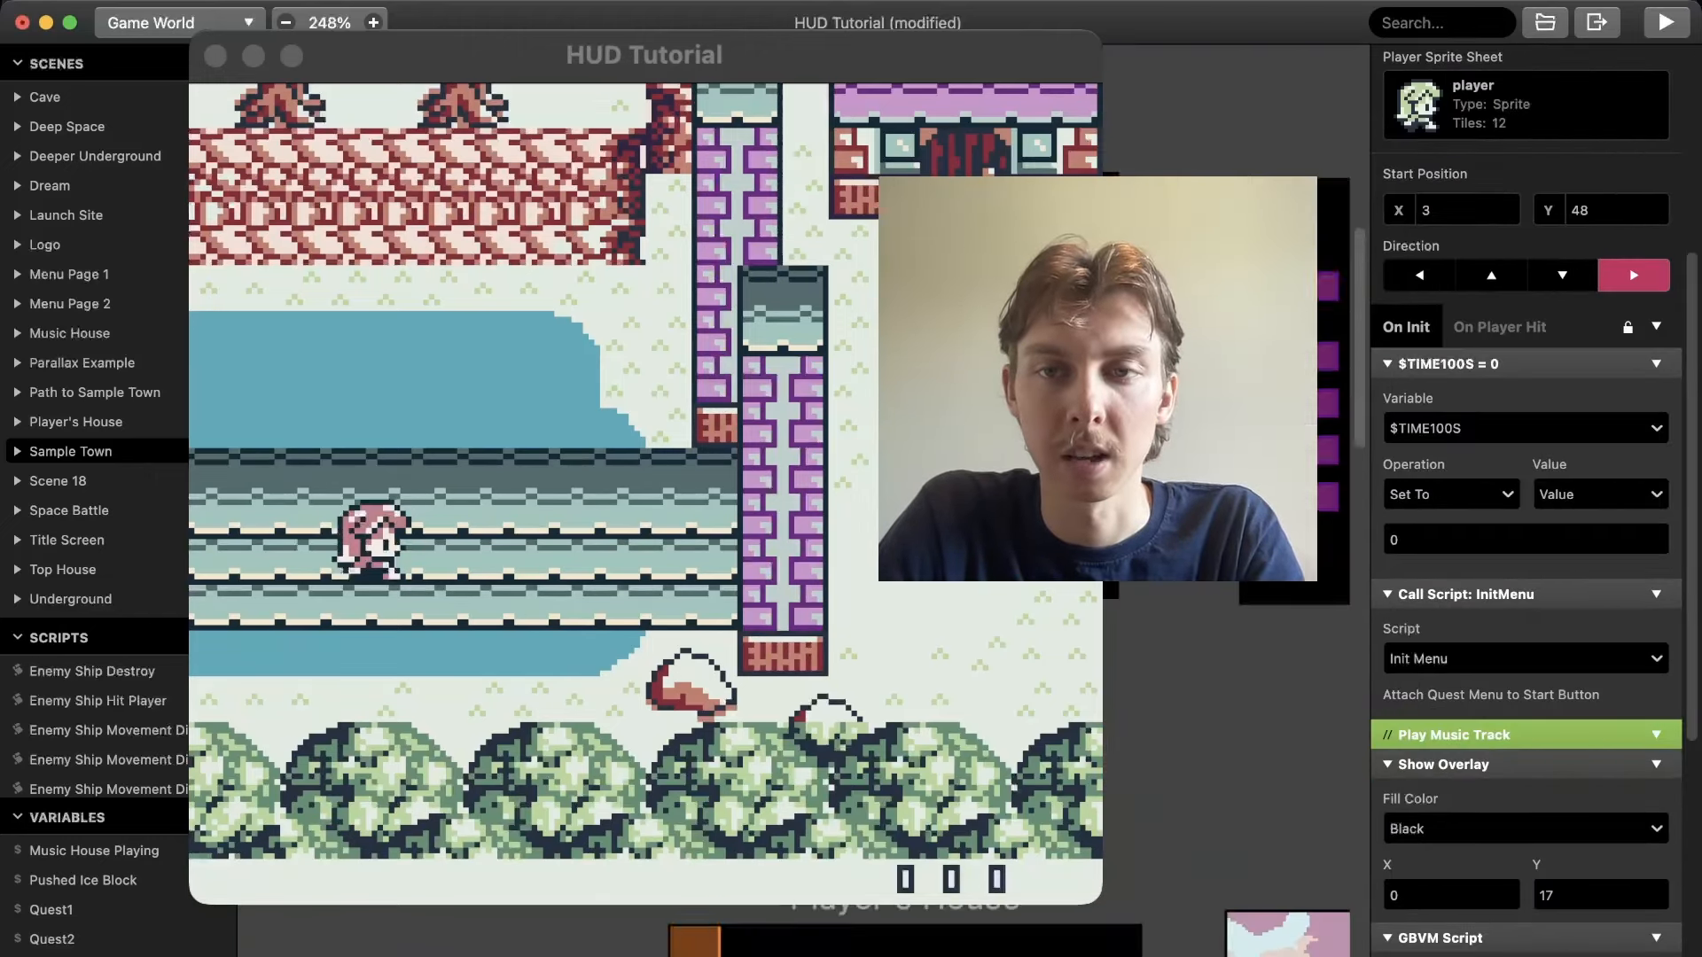
left_click(1112, 663)
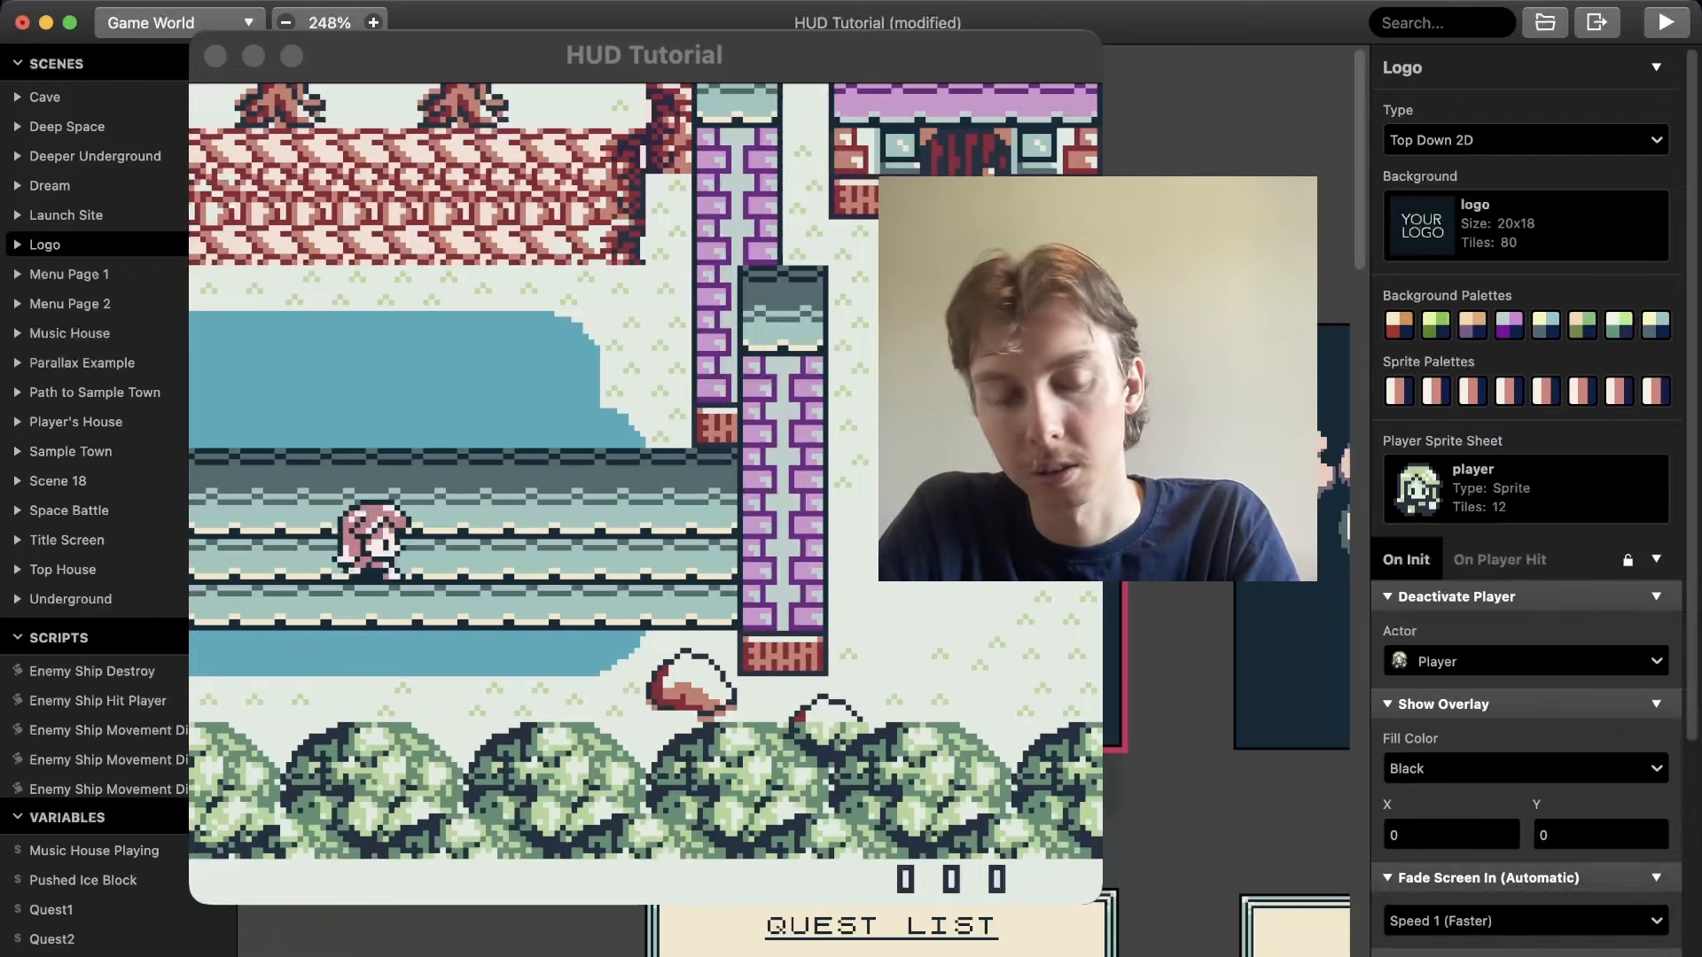
left_click(1655, 596)
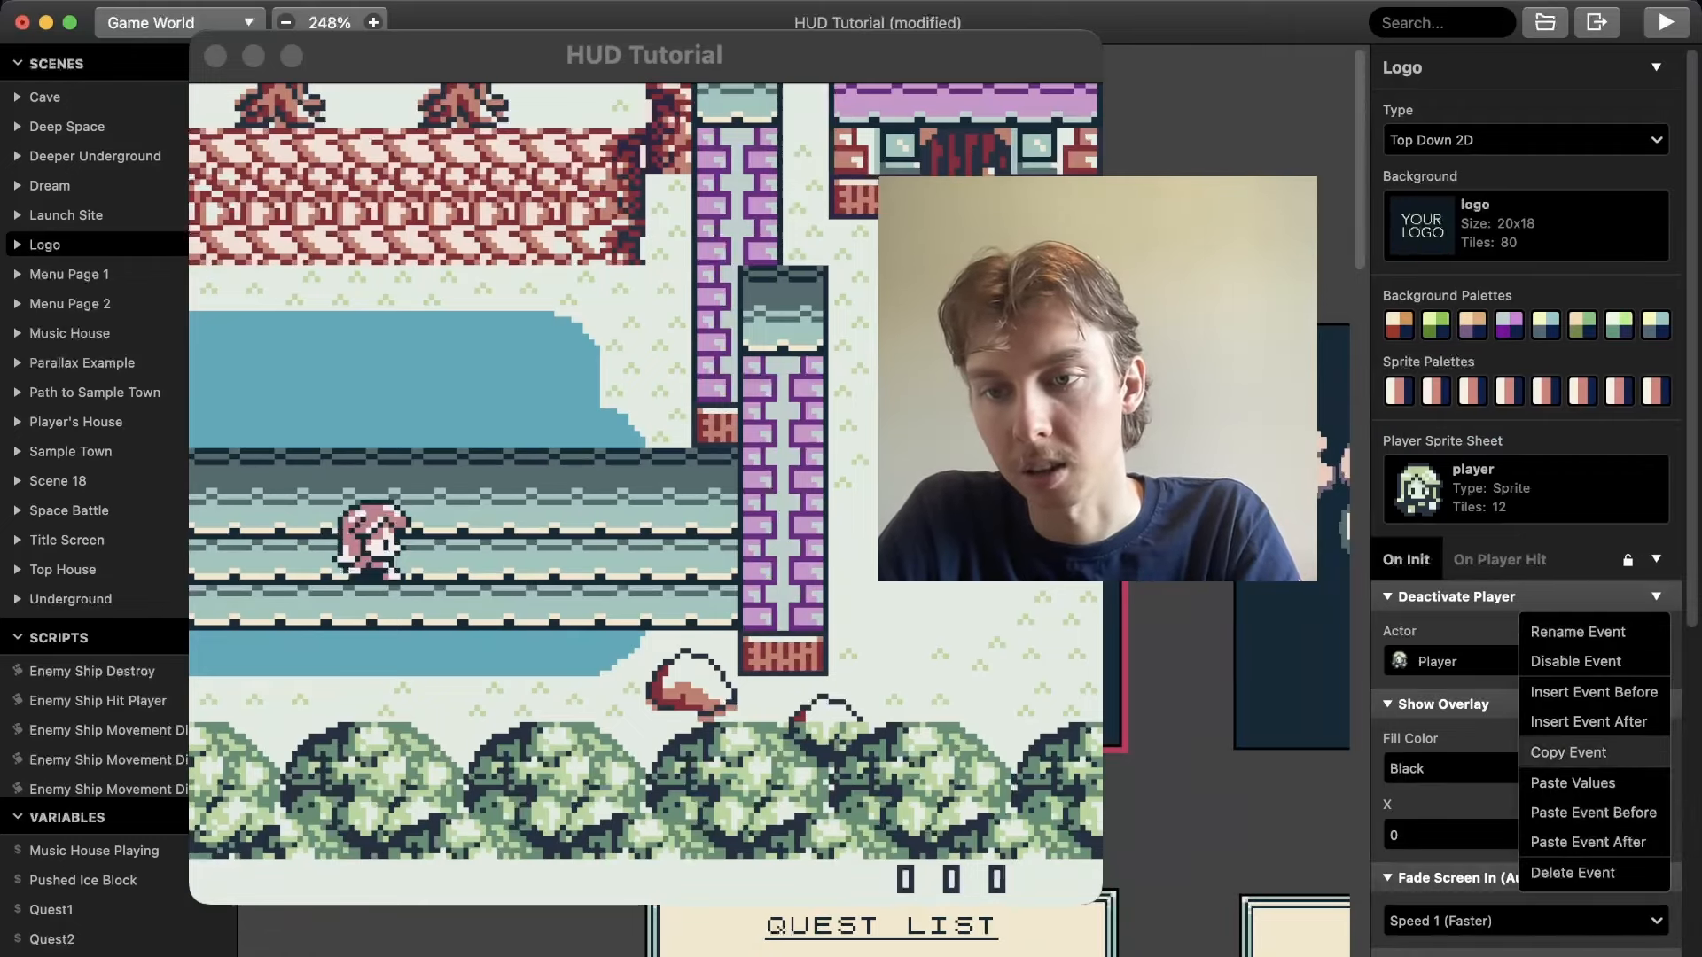
left_click(1592, 812)
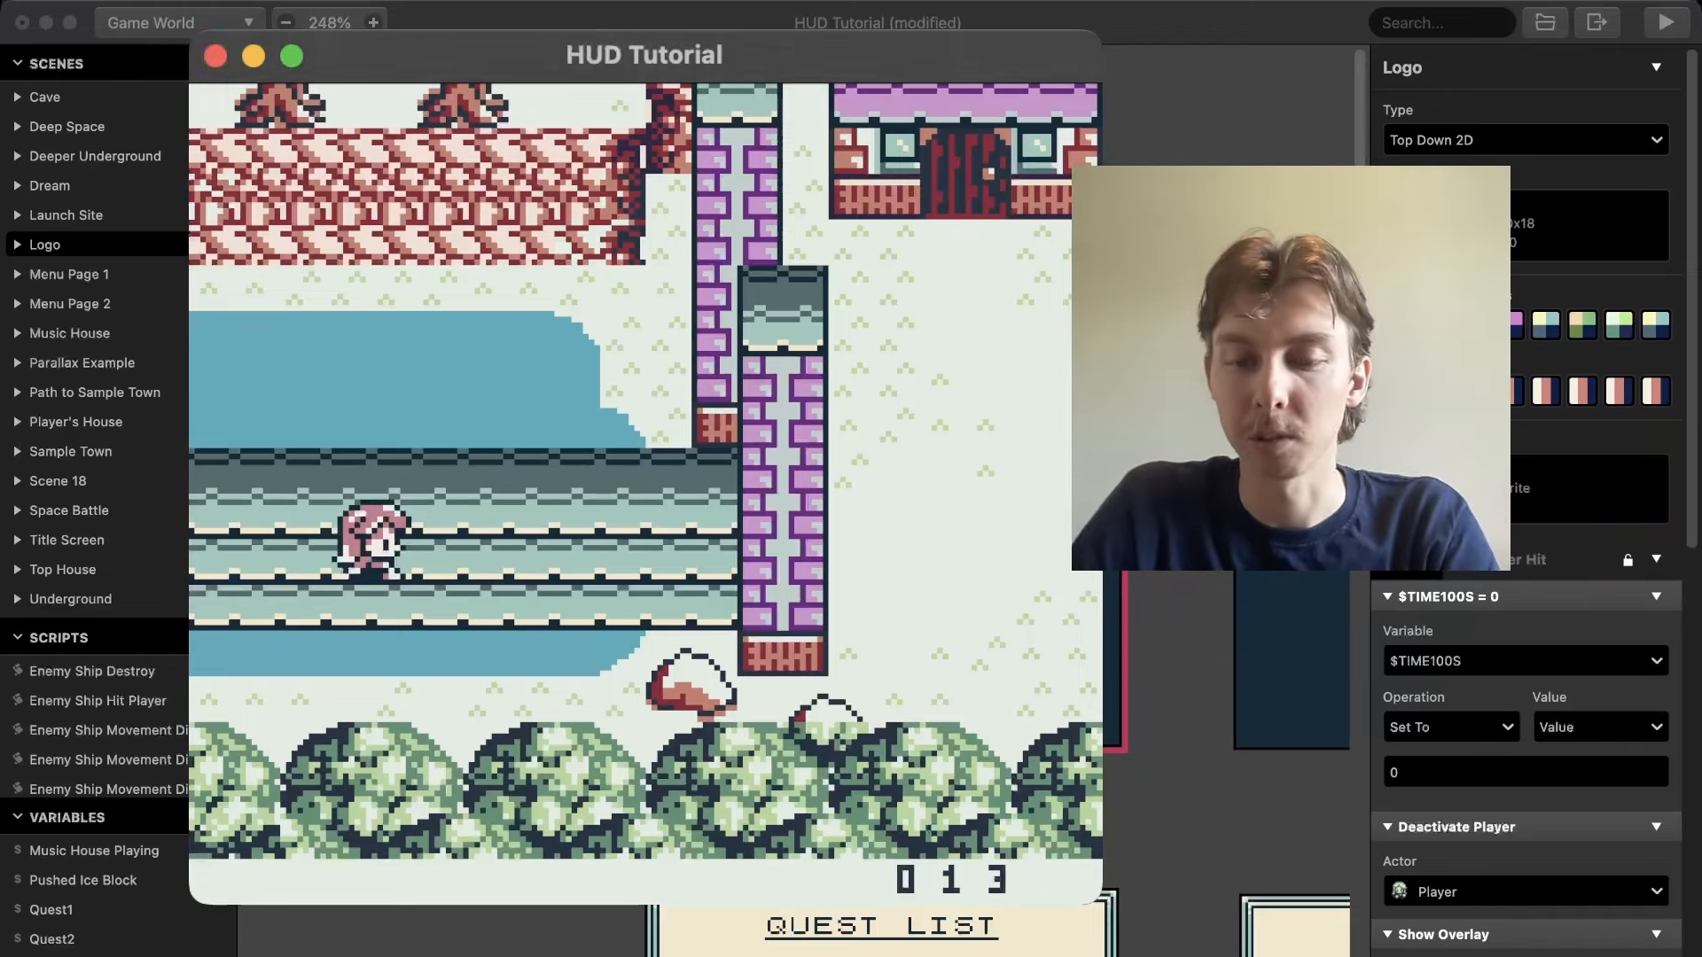
In the running game, walk the player east through Sample Town to check the HUD counter while moving
key("Right")
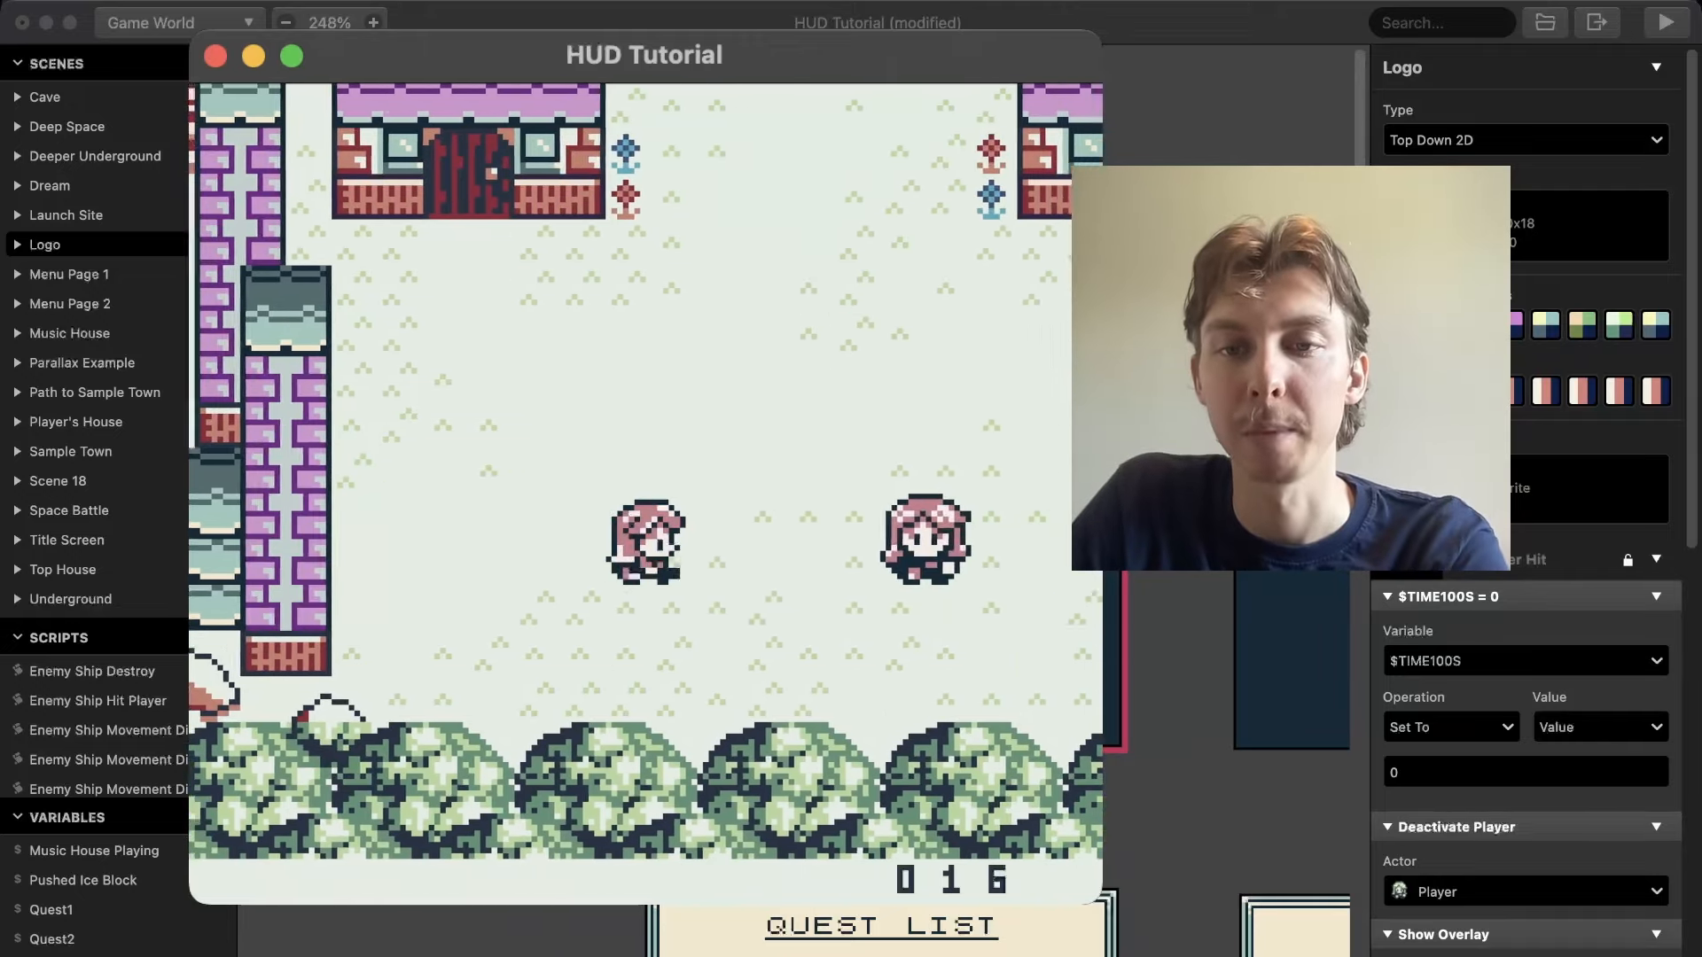
Walk the player north between the houses, around the pond's west shore and east toward the stone stairs while checking the HUD counter
key("Up")
key("Up")
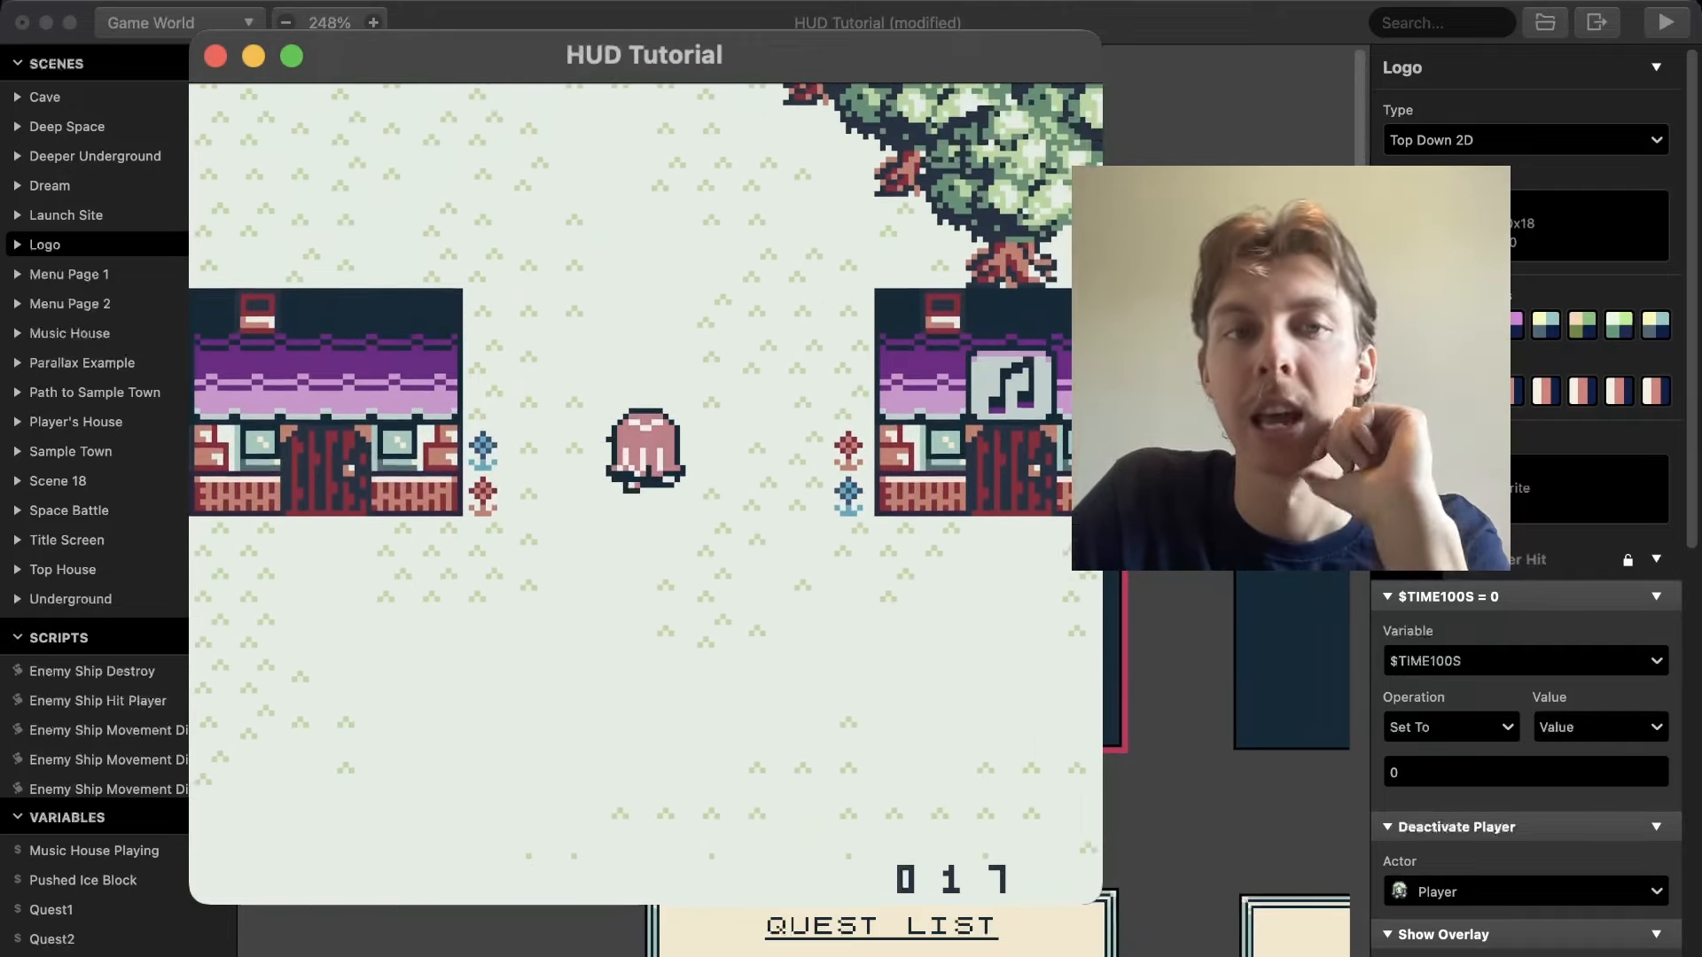
key("Left")
key("Up")
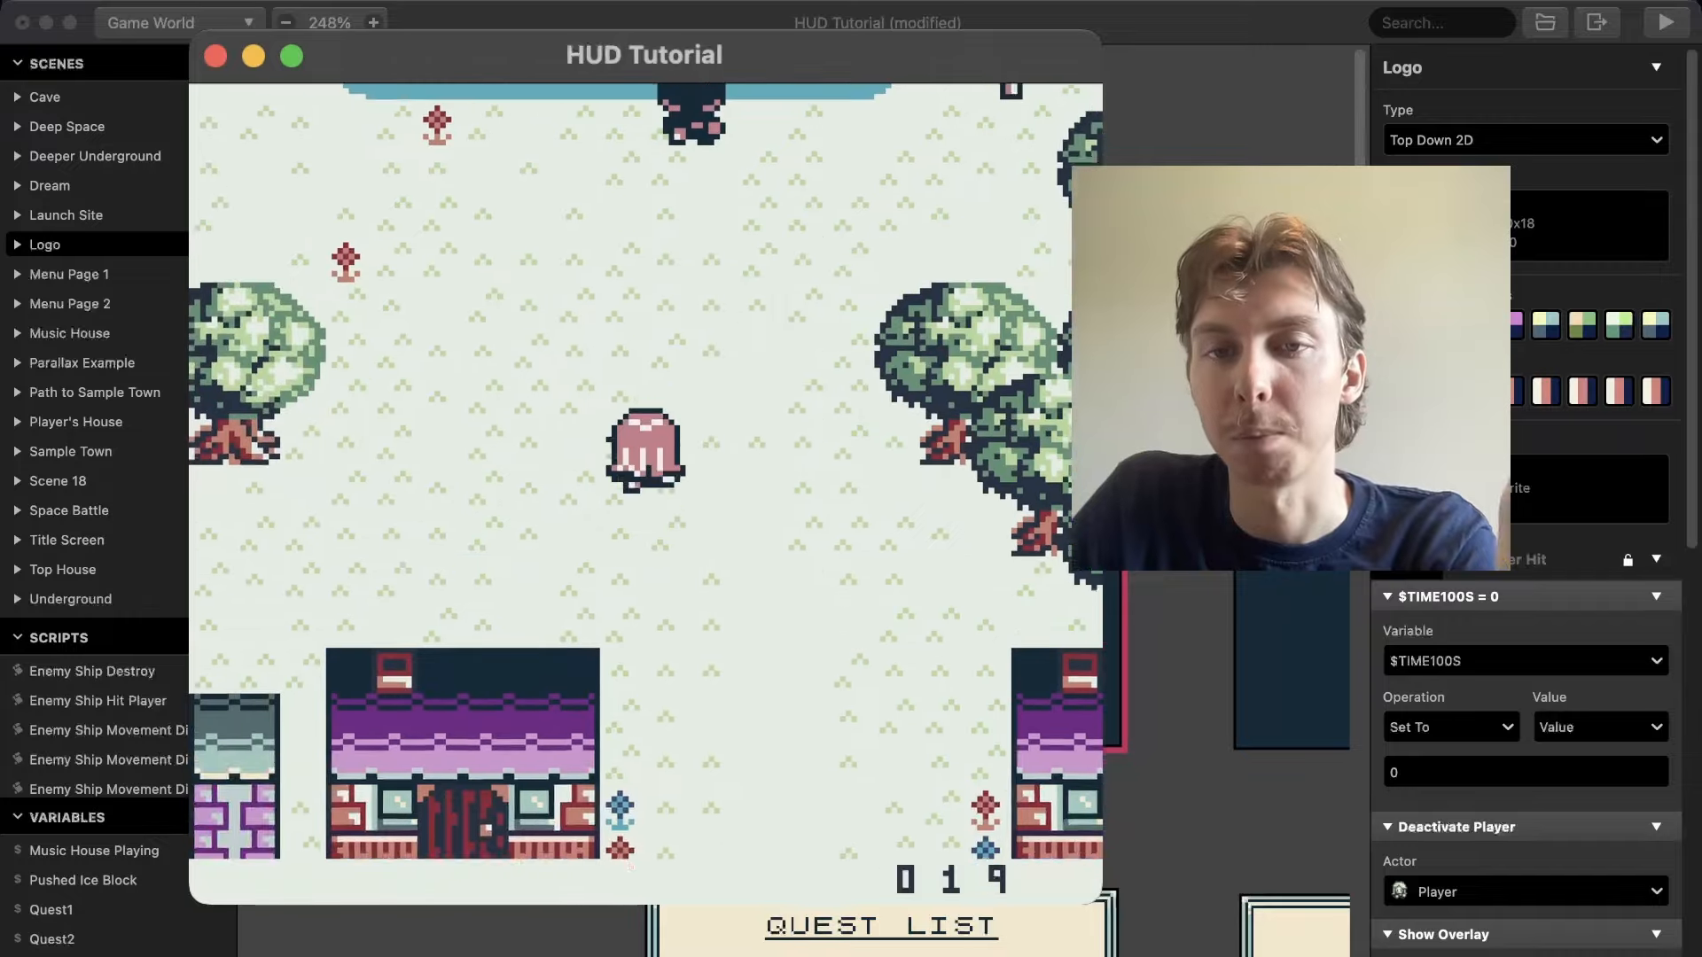
key("Left")
key("Up")
key("Up")
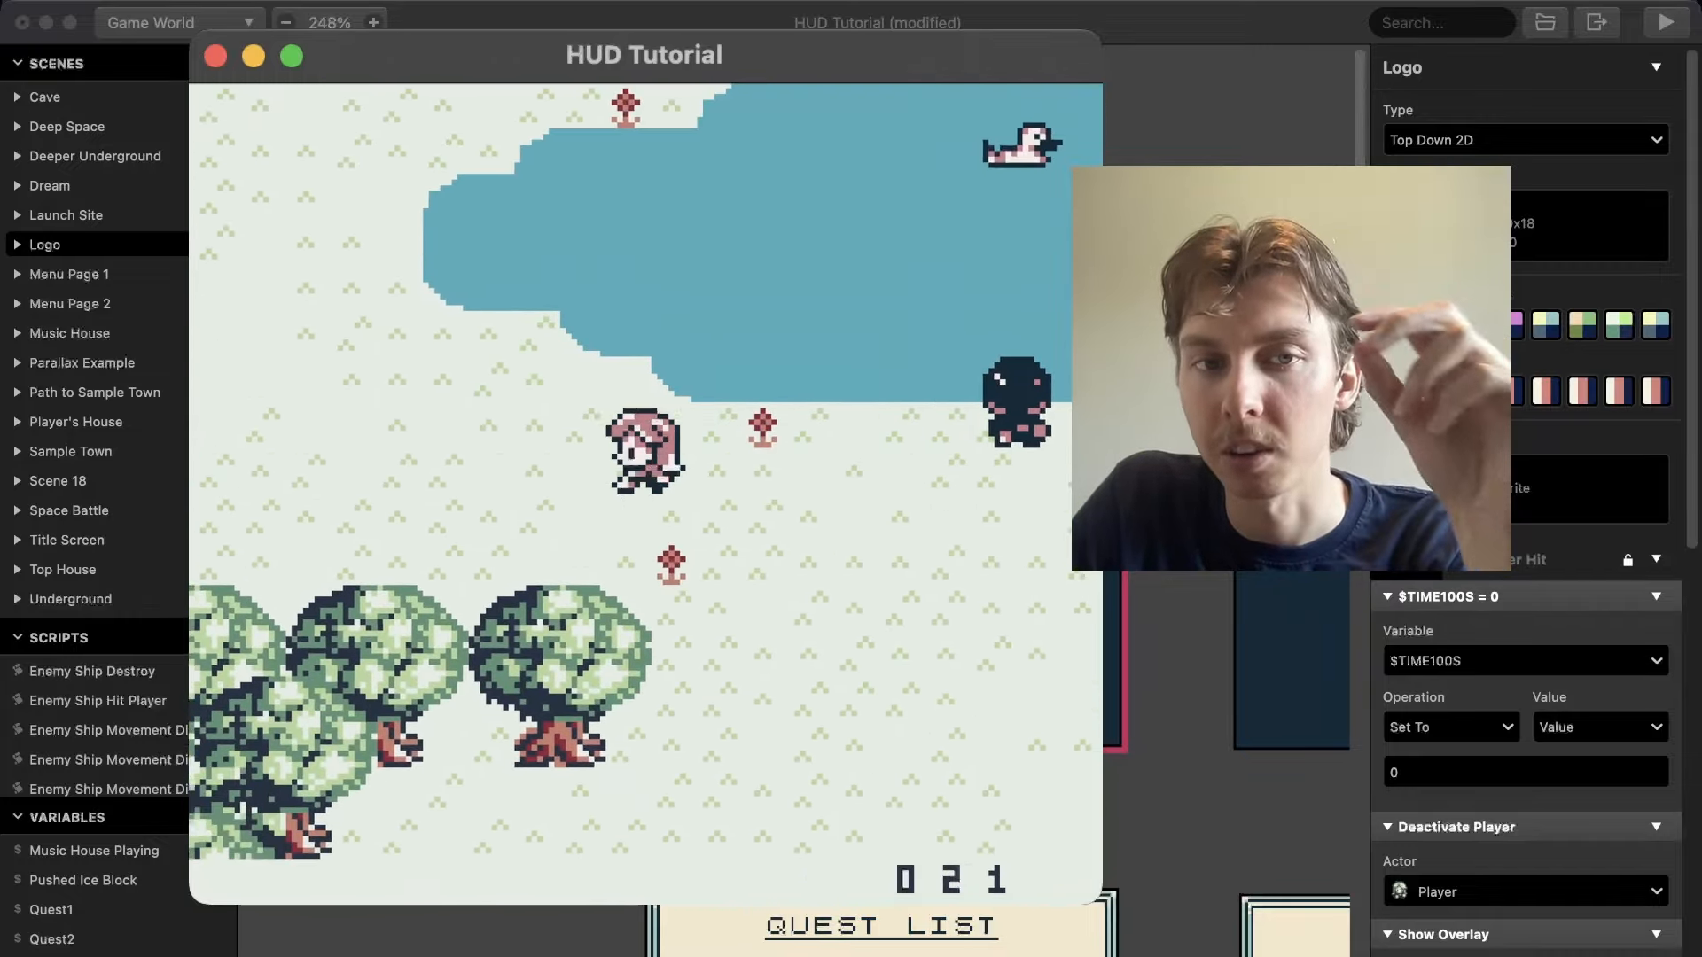
key("Left")
key("Up")
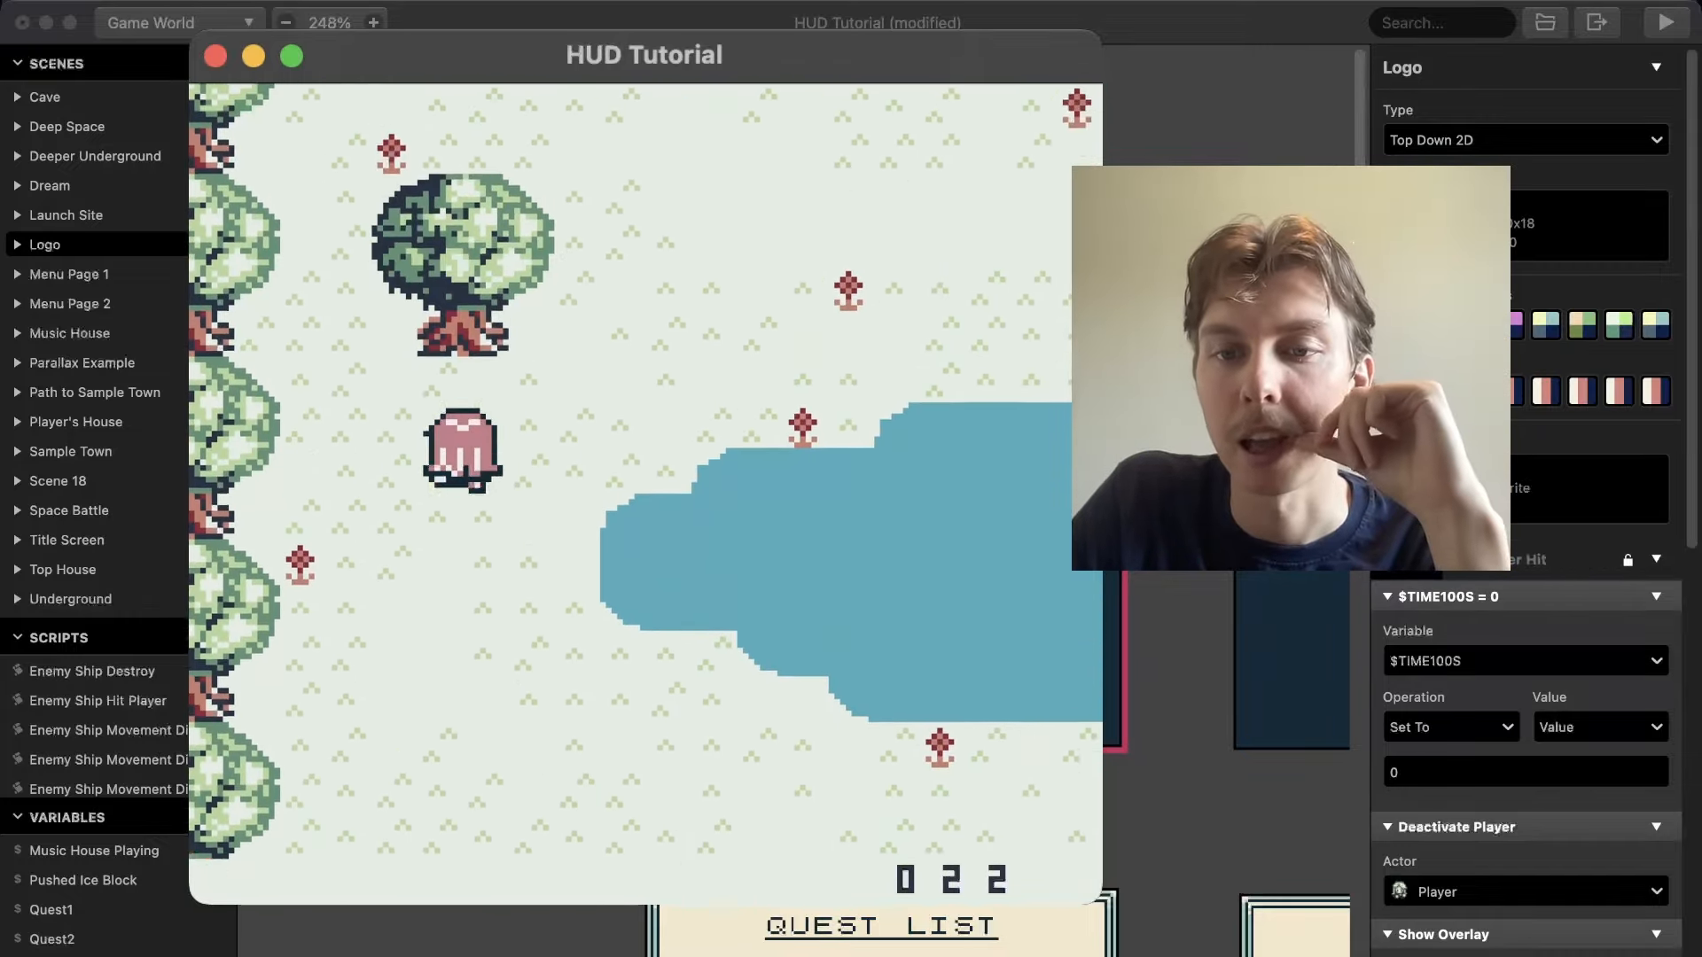
key("Right")
key("Up")
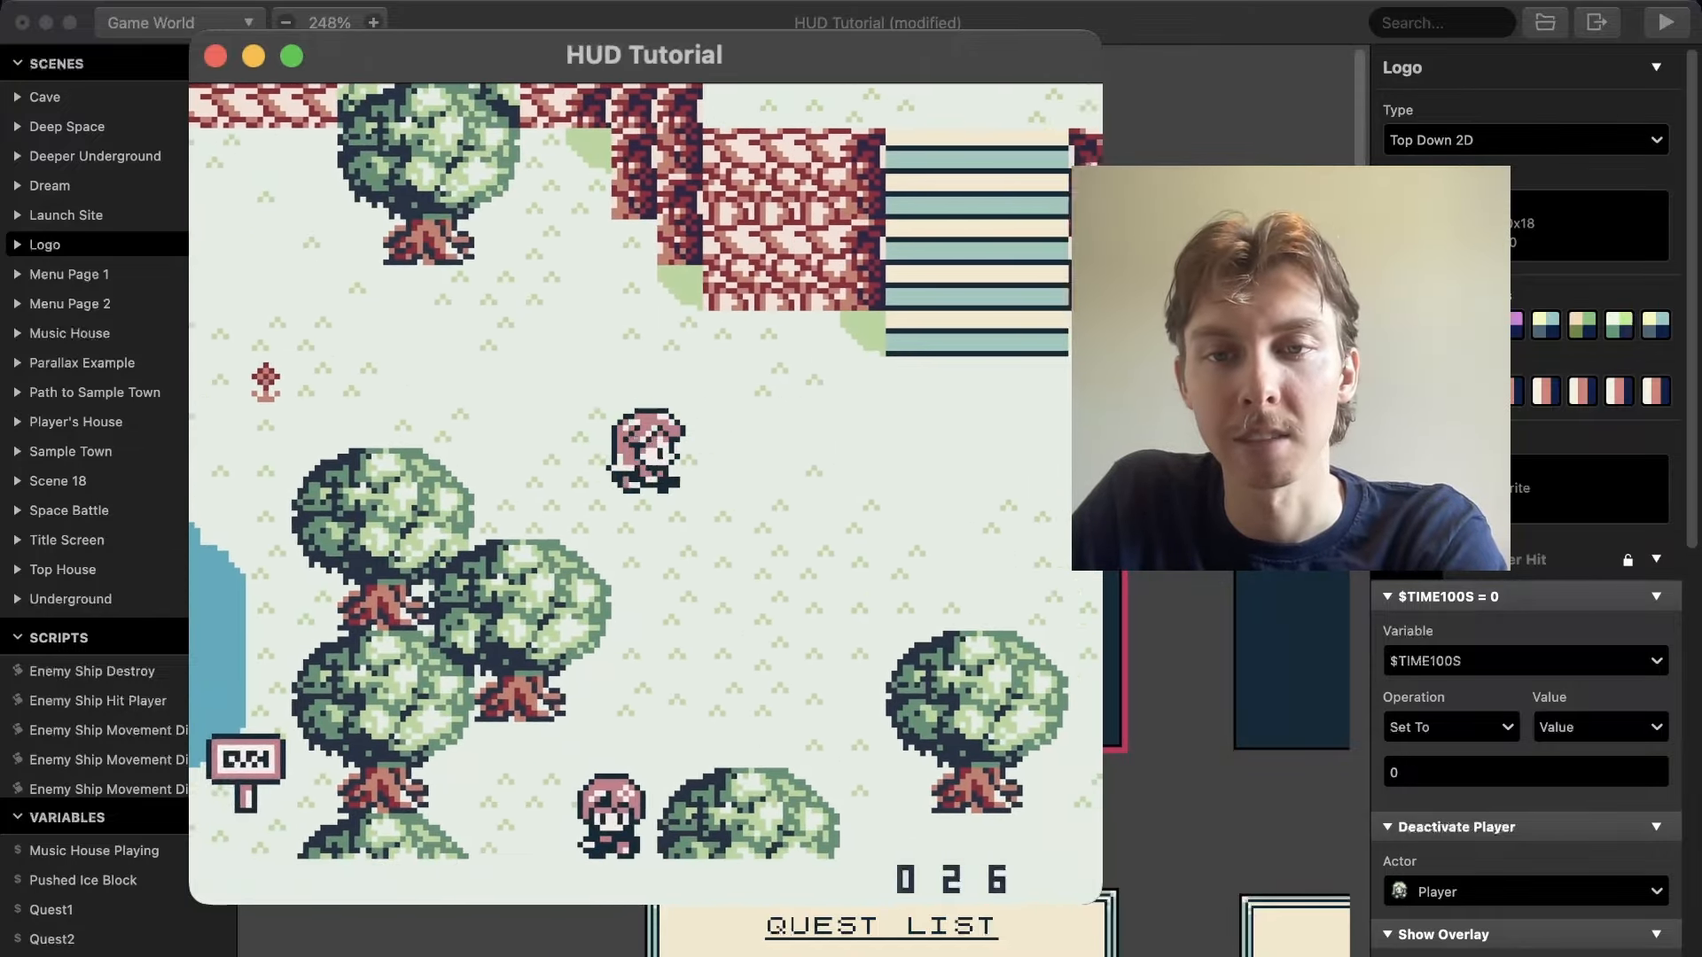
Walk the player from the stairs area south through the trees and west past the flower-lined house, watching the seconds counter
key("Right")
key("Down")
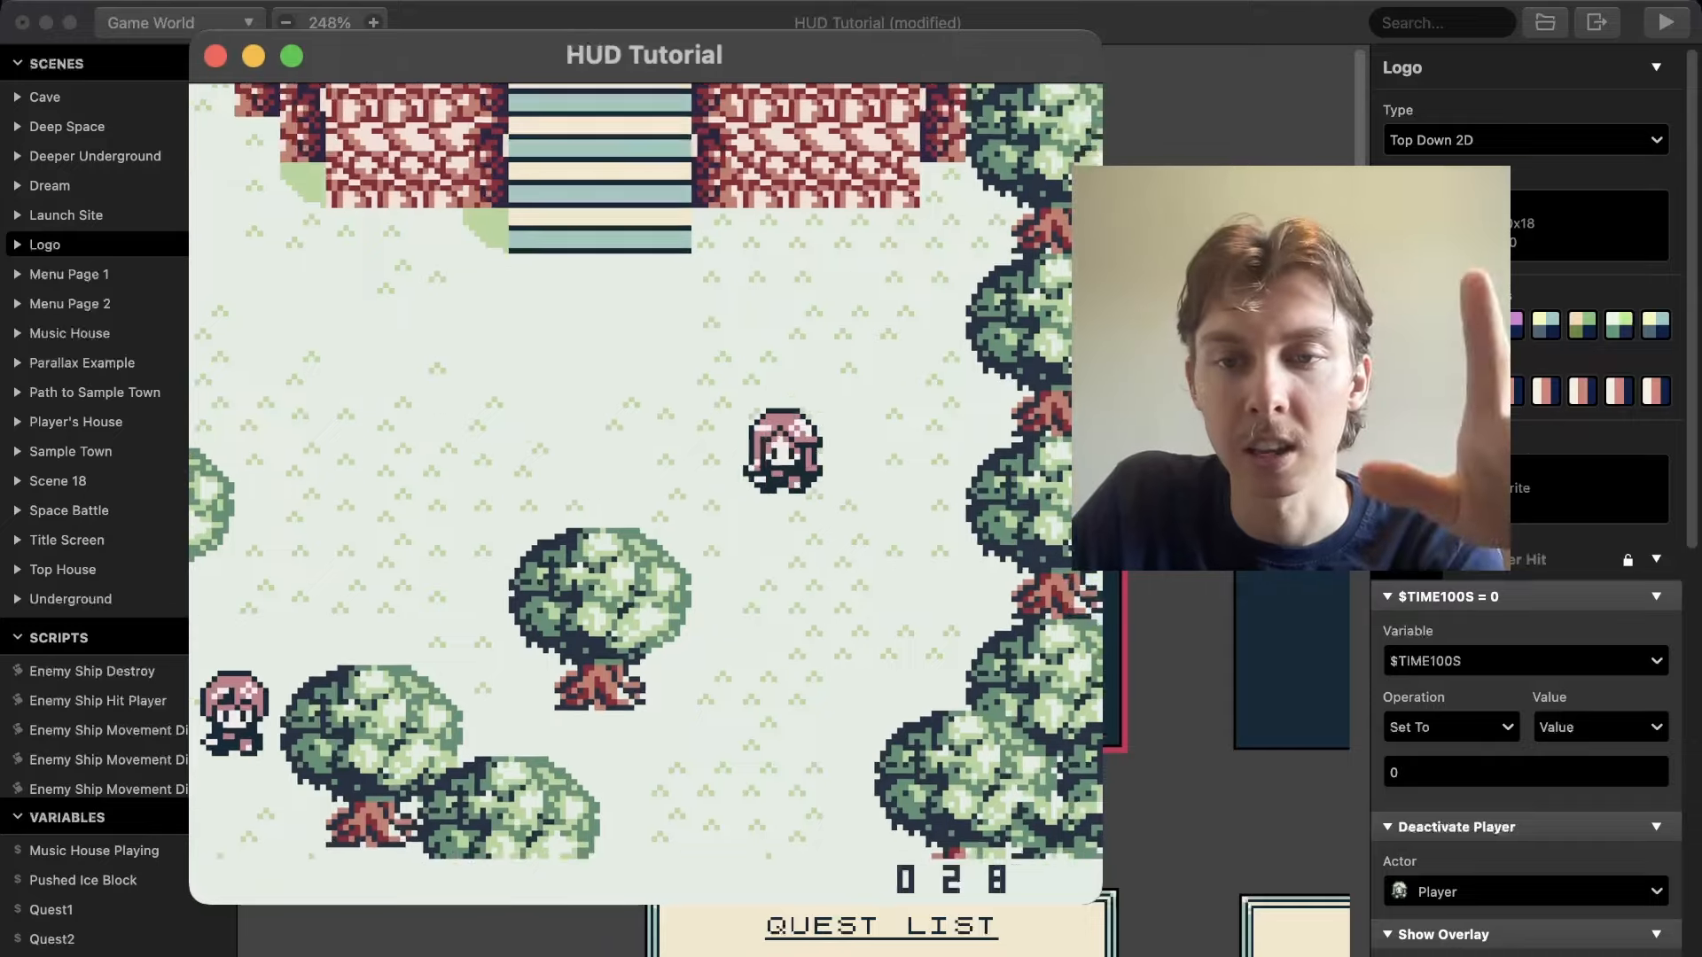
key("Down")
key("Left")
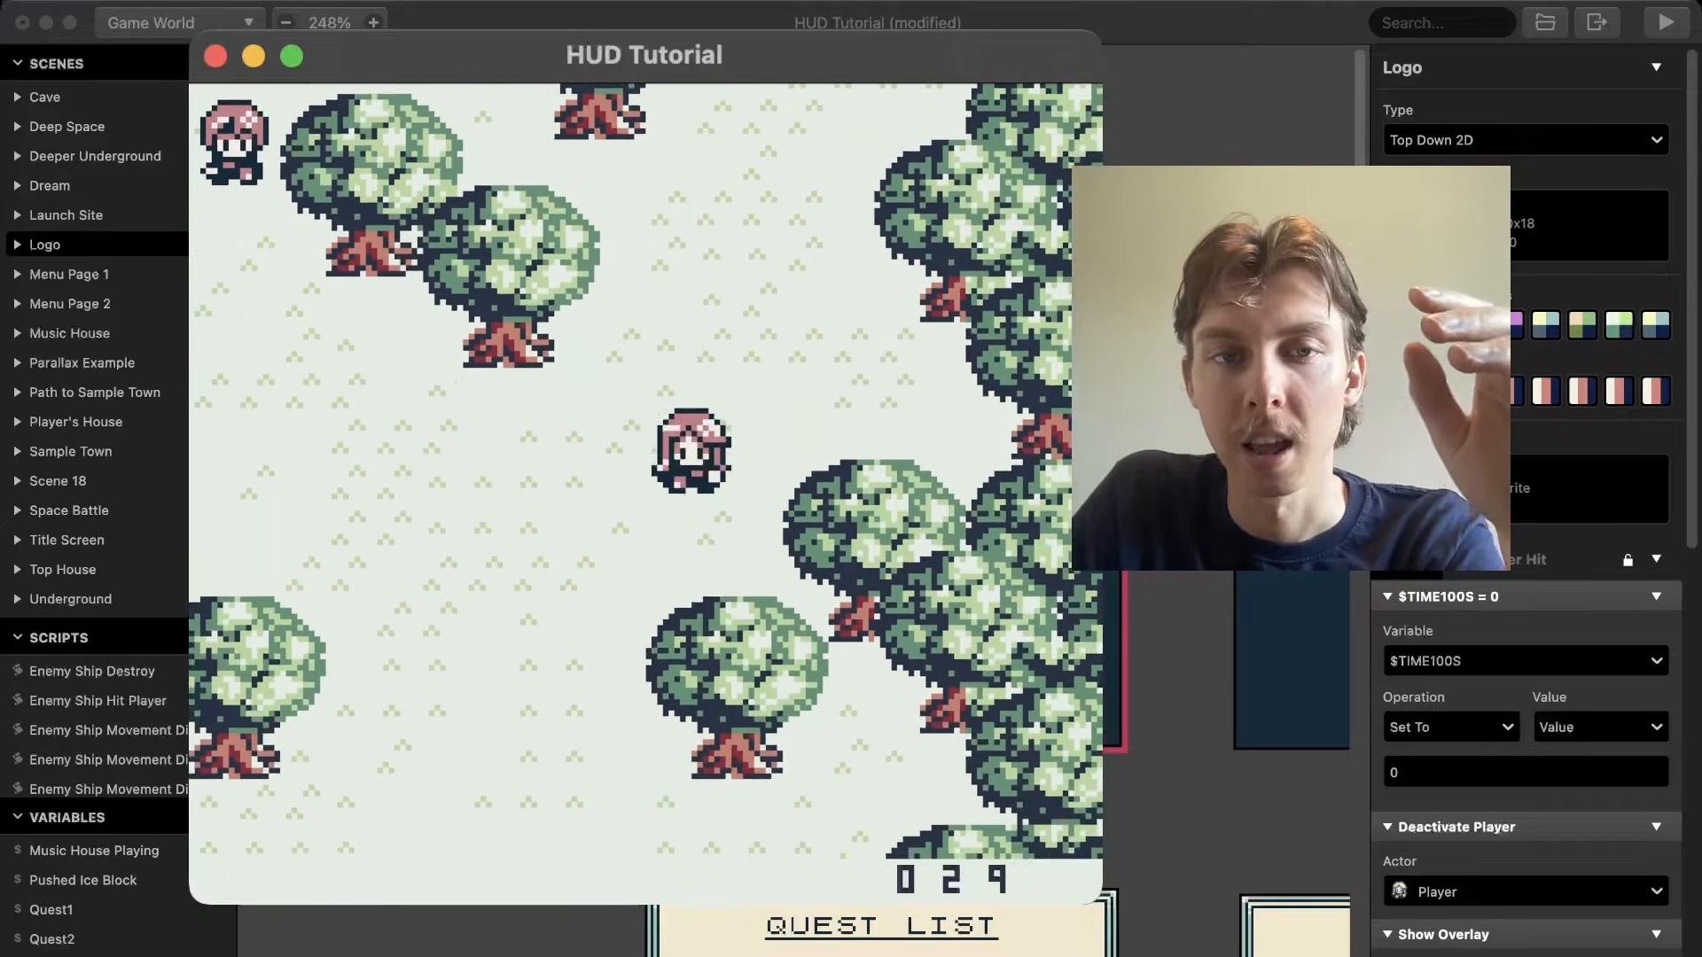
key("Left")
key("Left")
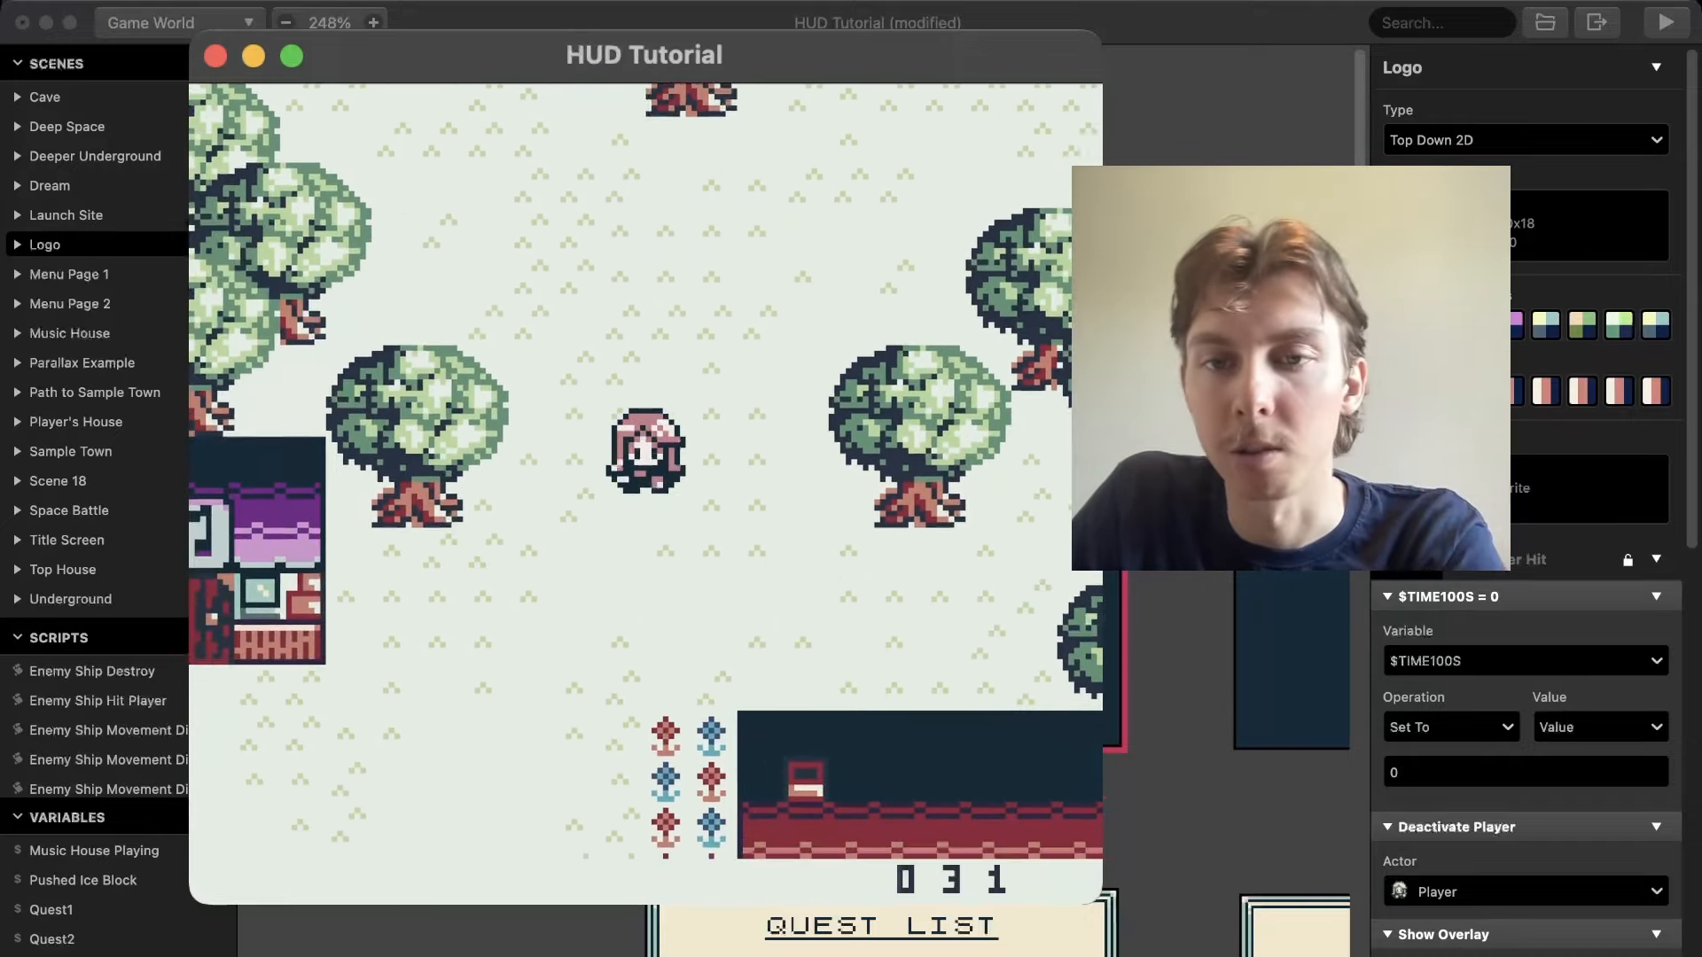
key("Left")
key("Down")
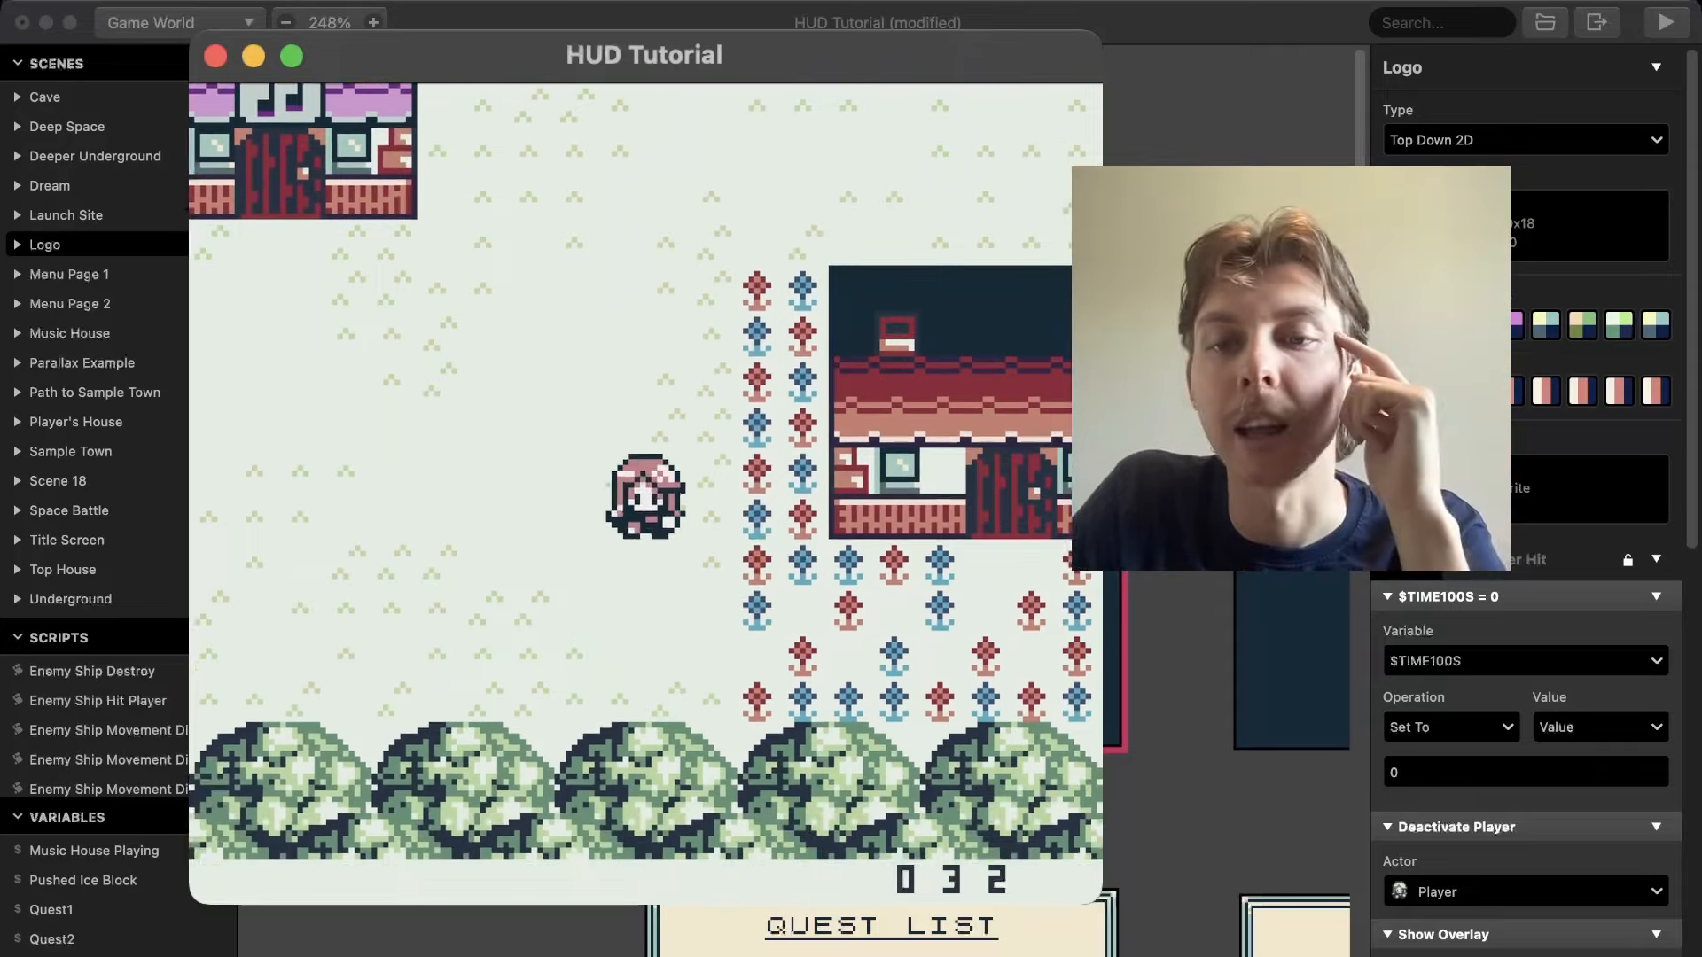
key("Left")
key("Left")
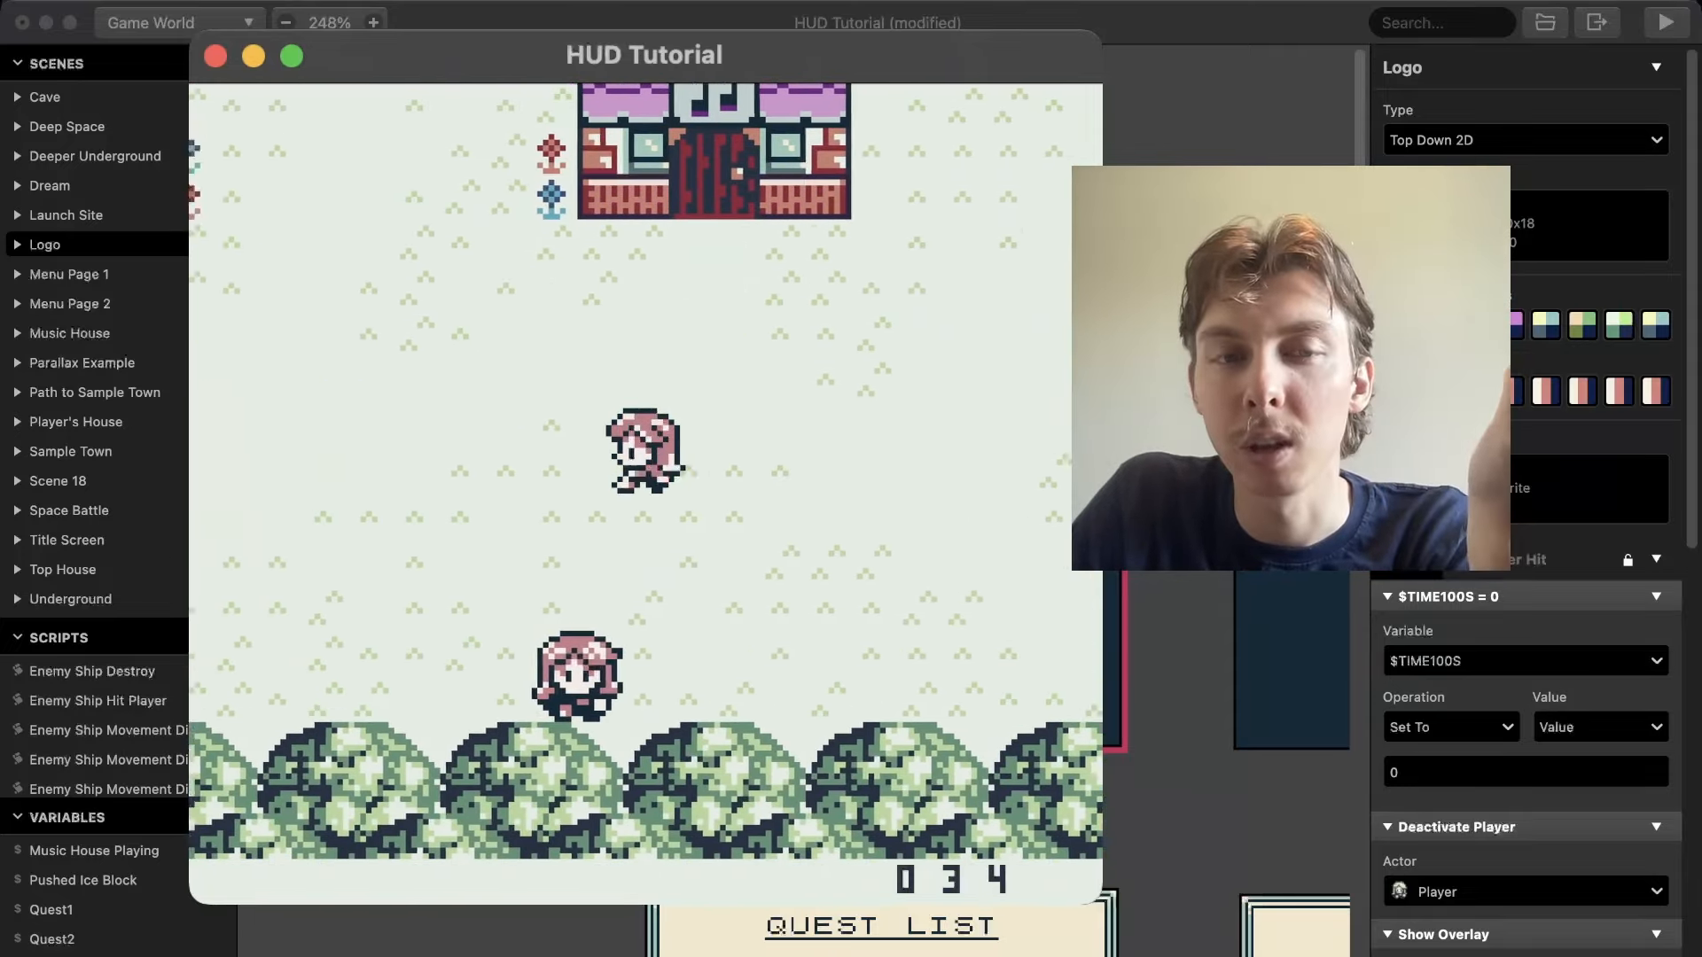
Walk the player up and down between the two purple-roofed houses, then east past the music house, to test the counter
key("Up")
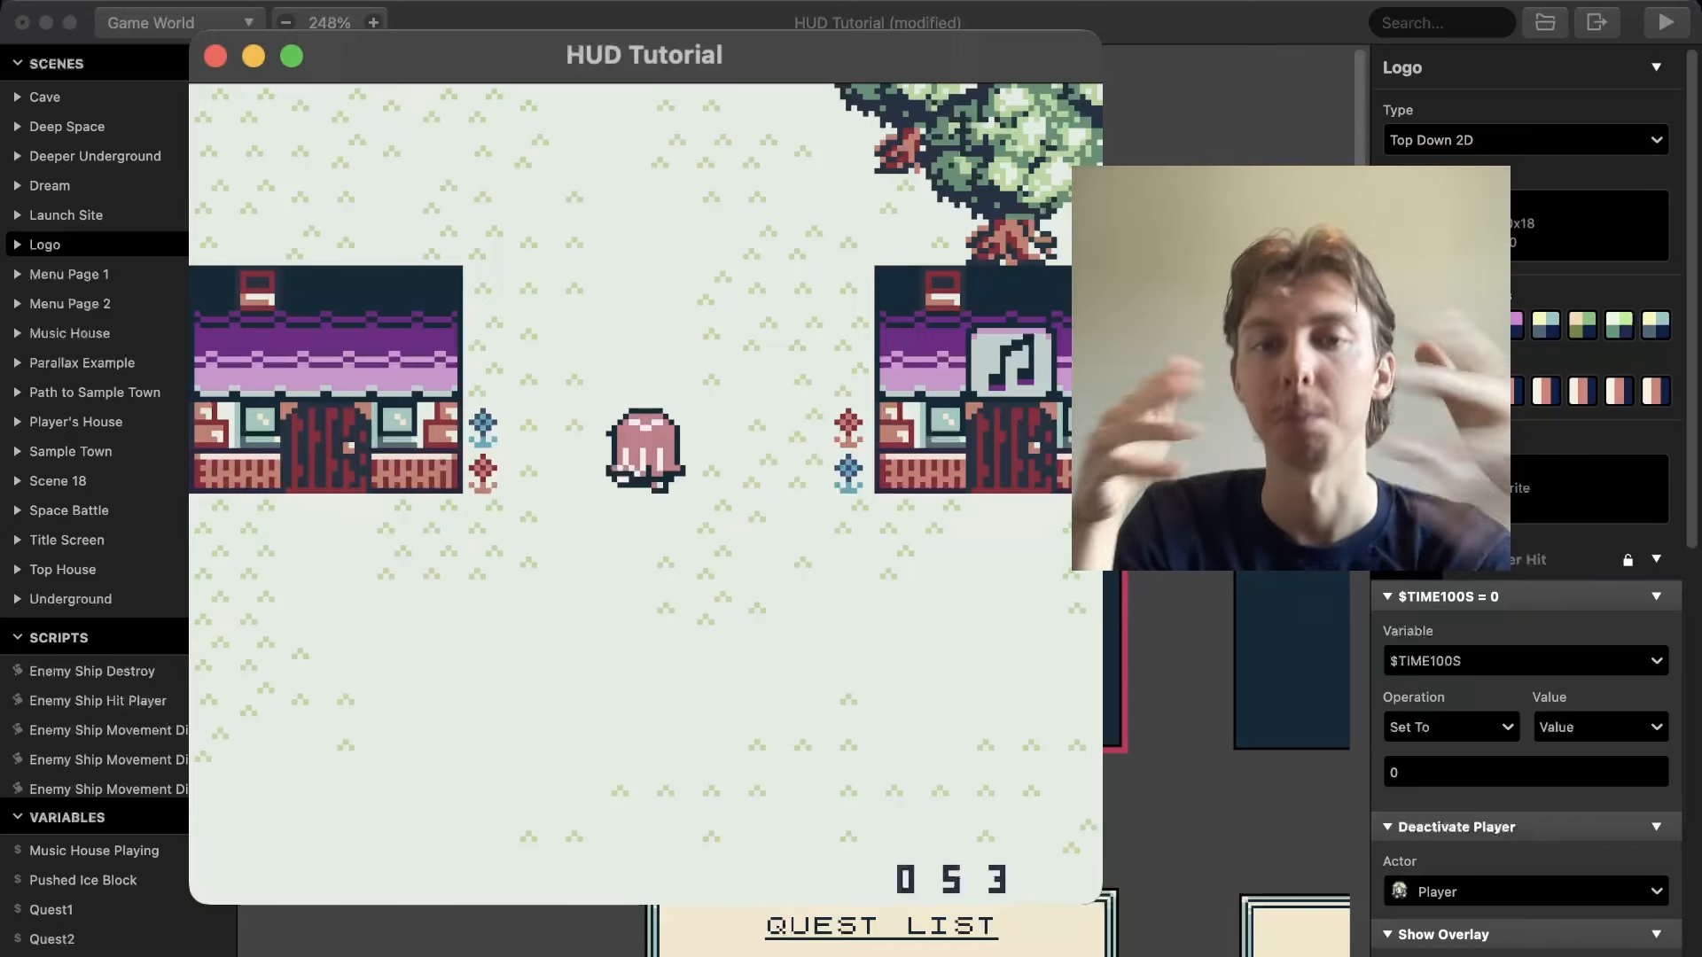
key("Down")
key("Up")
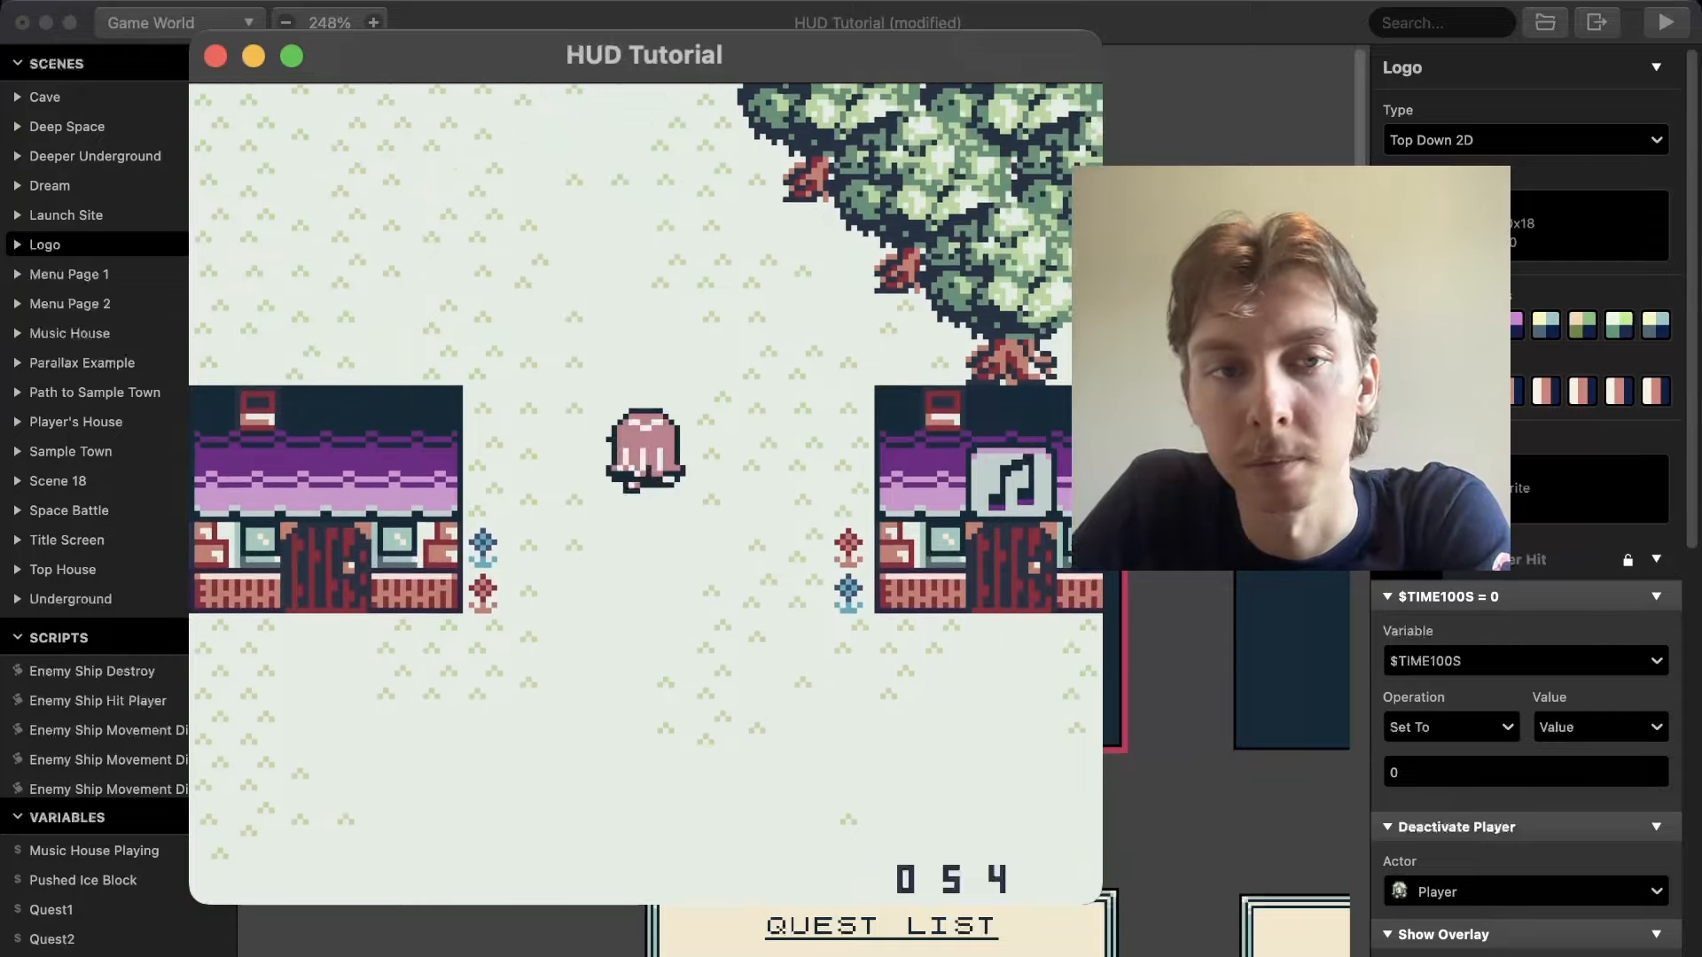
key("Down")
key("Down")
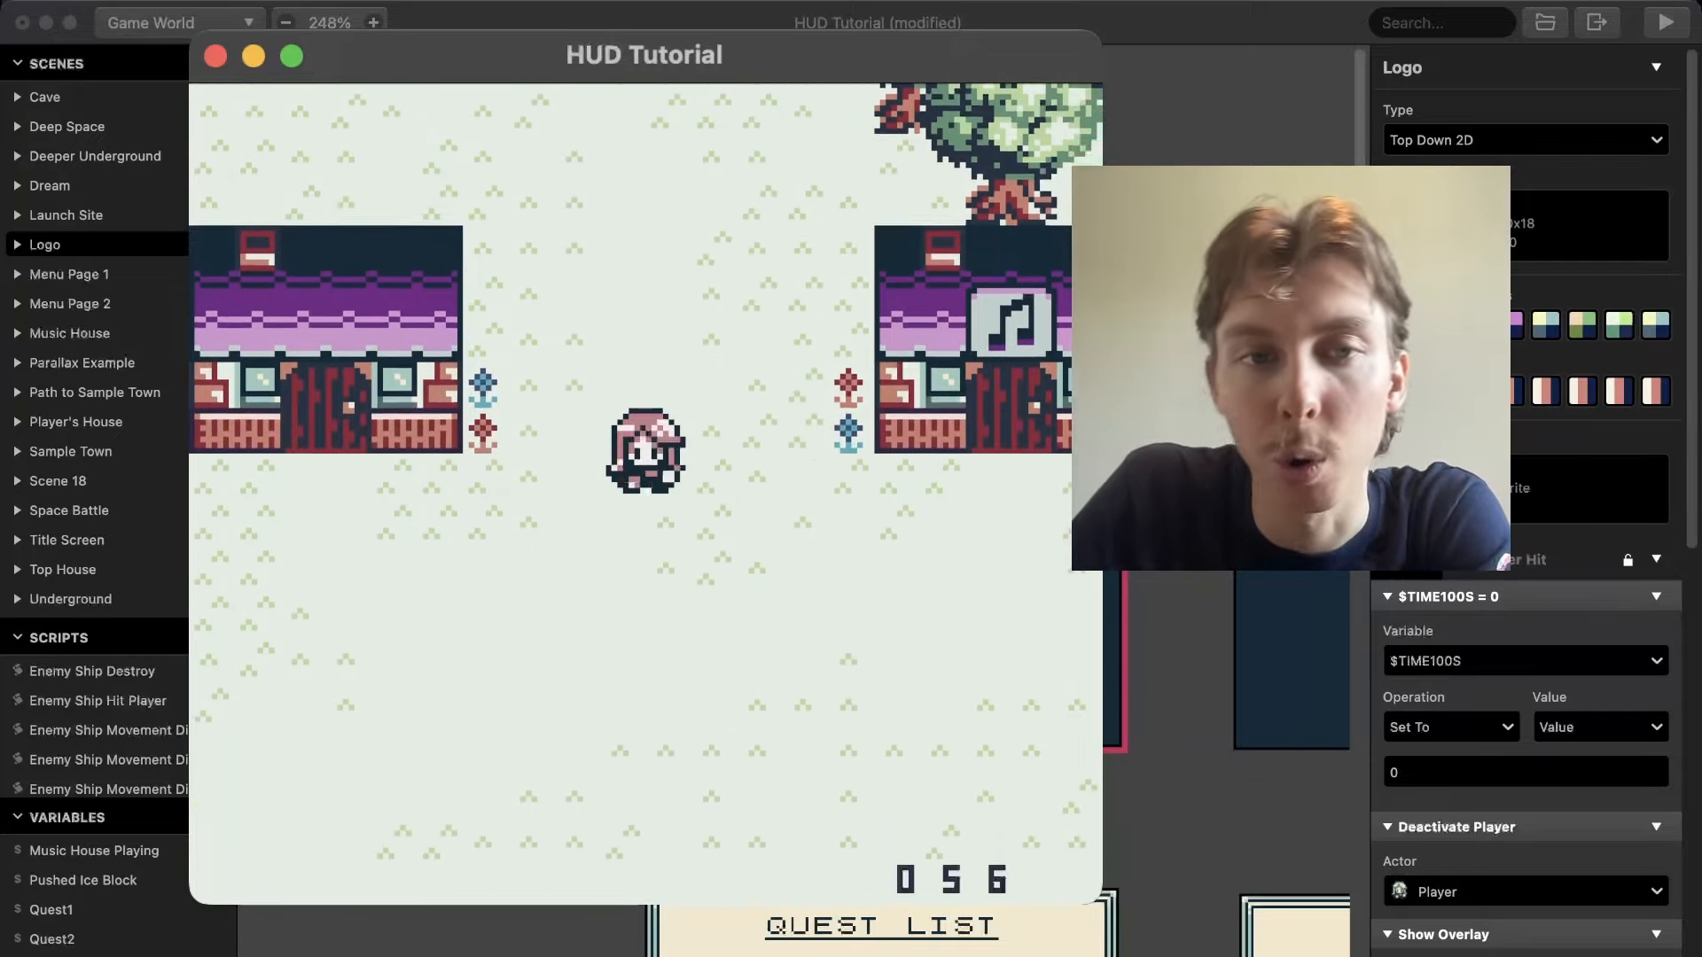
key("Right")
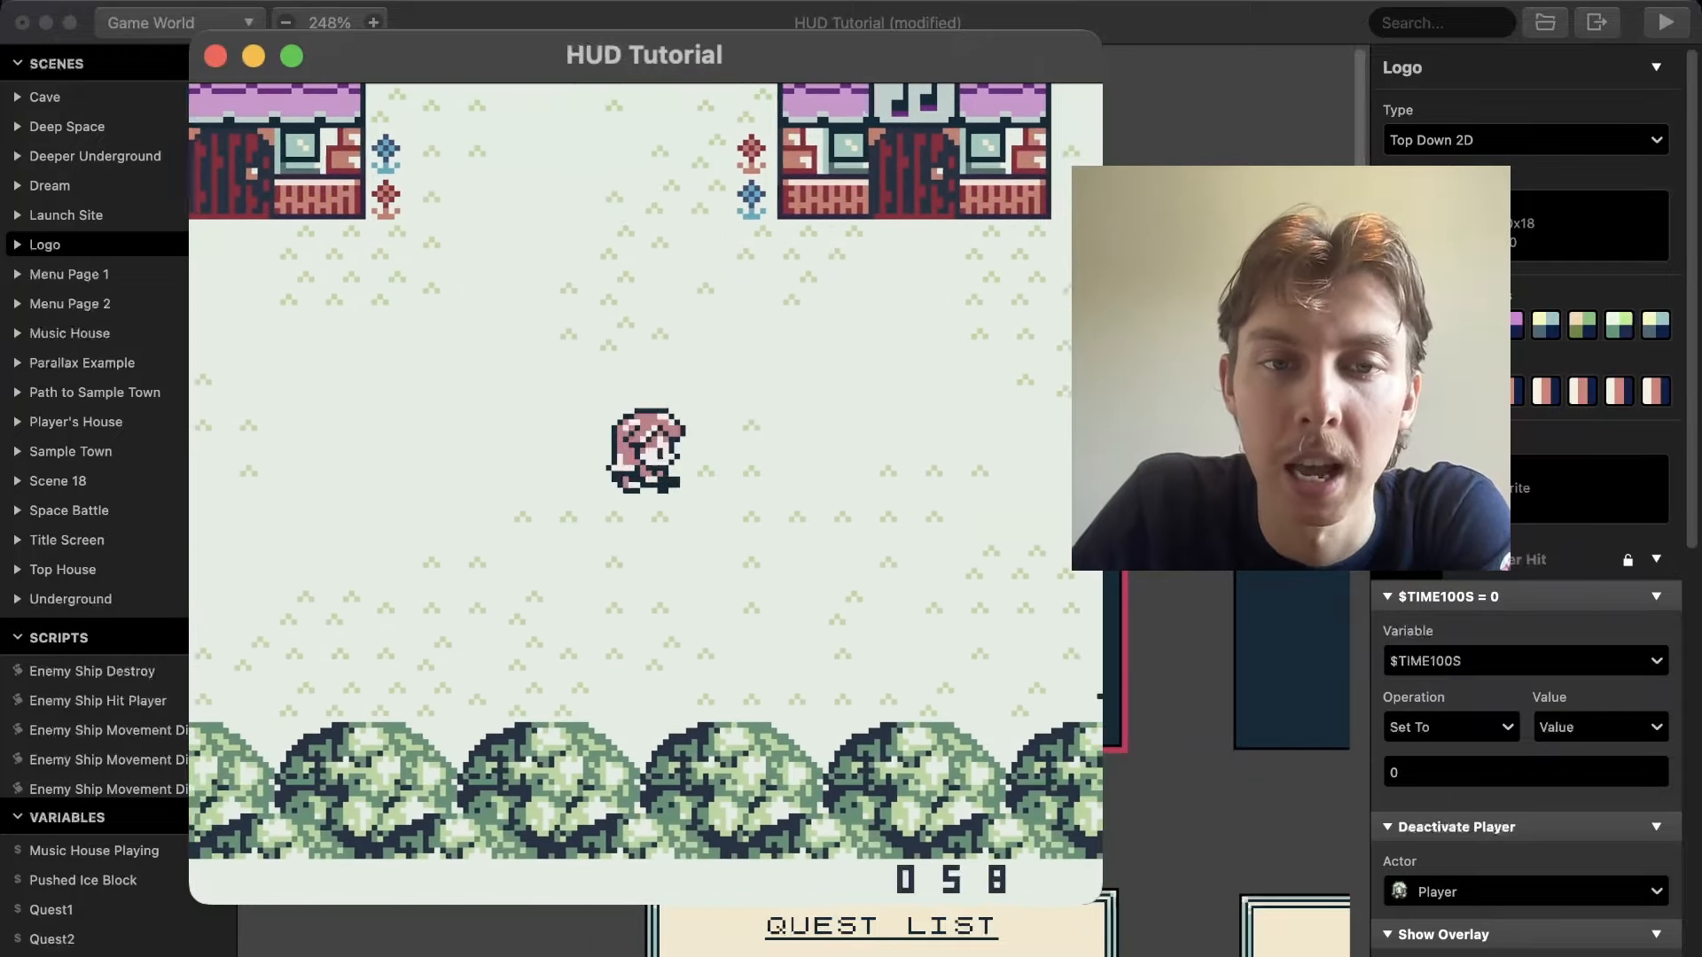
key("Right")
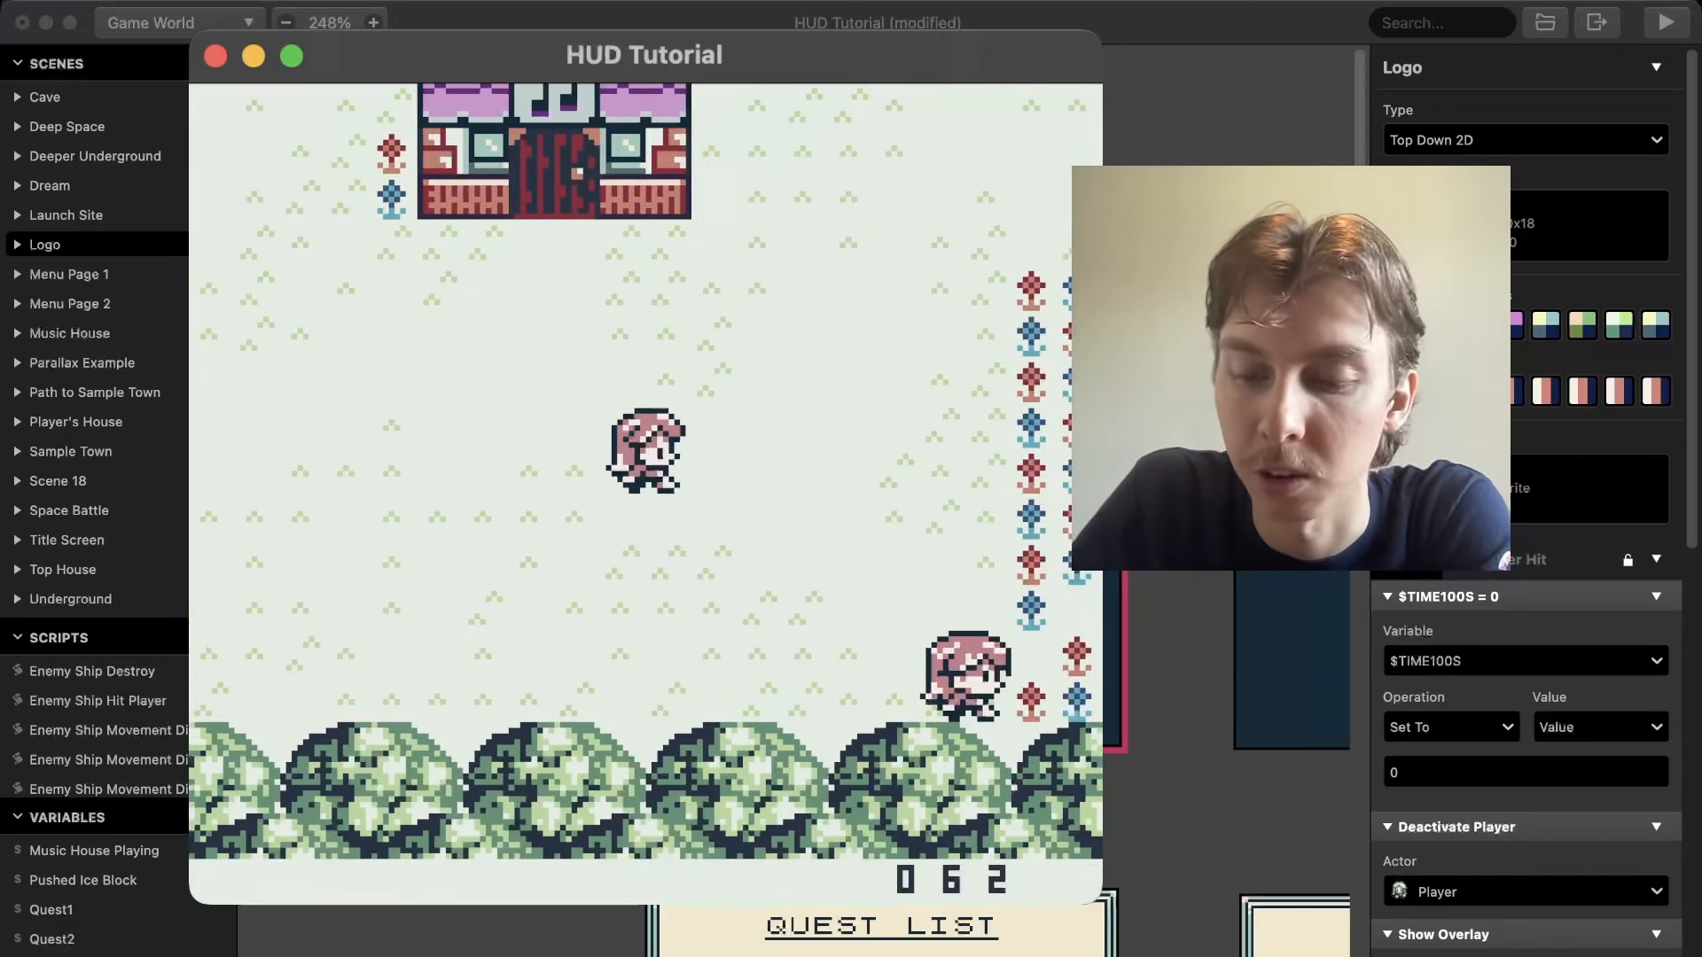
Walk the player northeast past the red-roofed house into the eastern trees, checking that the HUD keeps counting
key("Right")
key("Up")
key("Up")
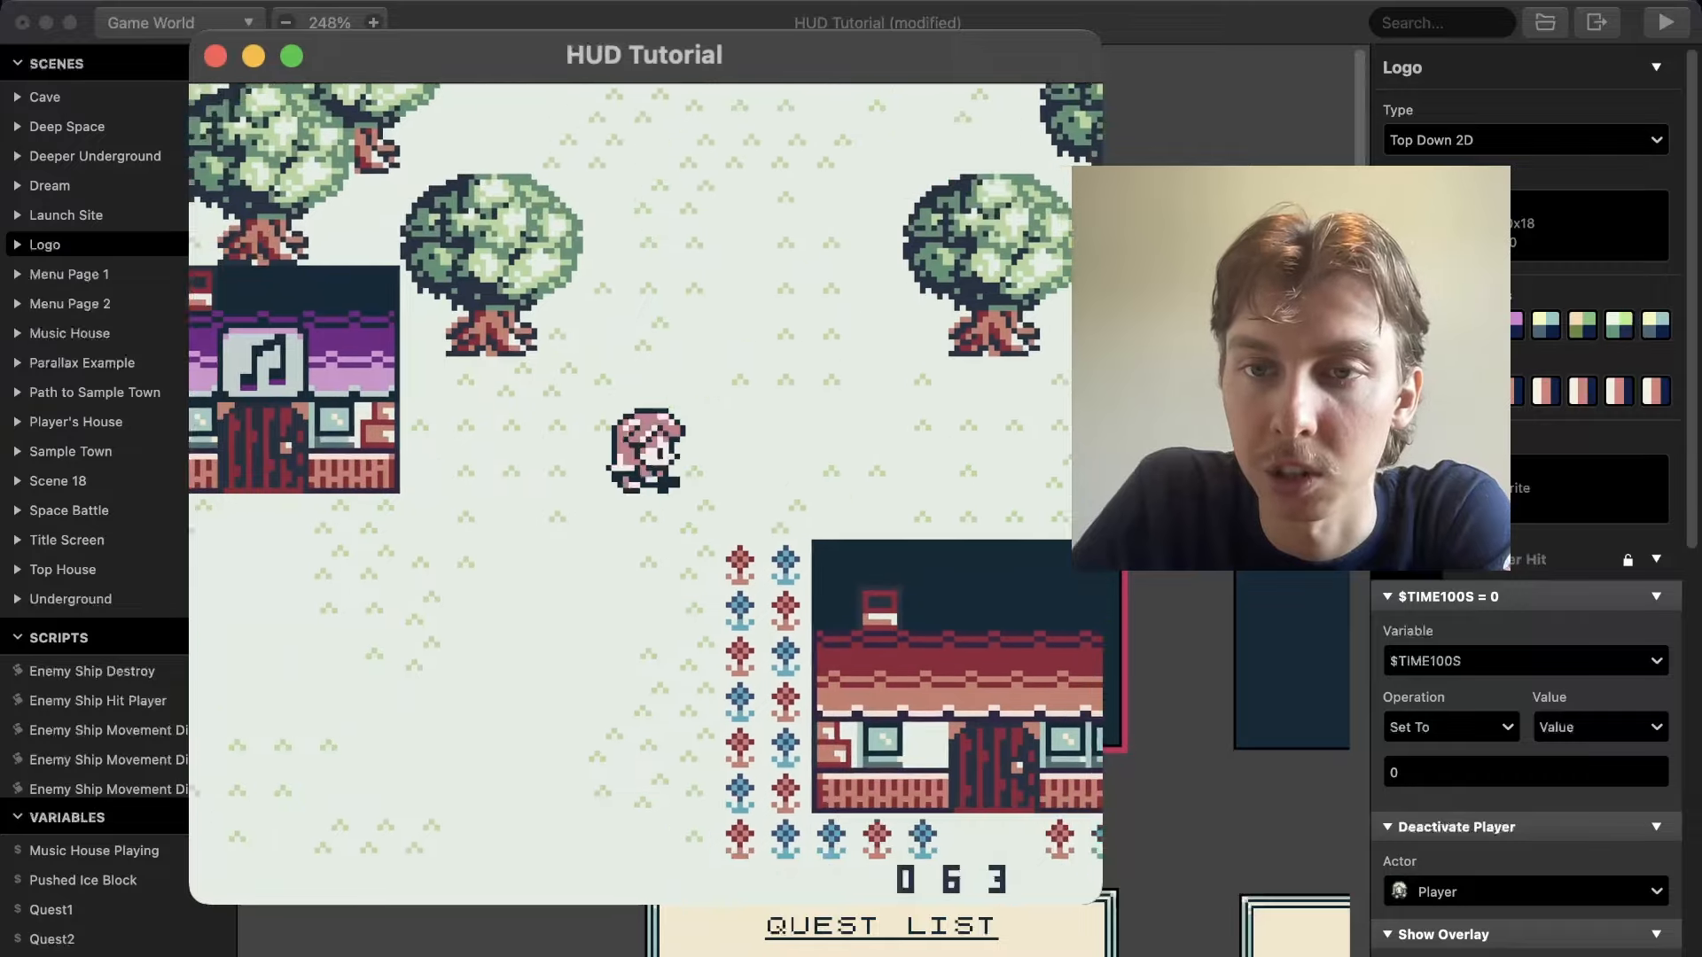
key("Right")
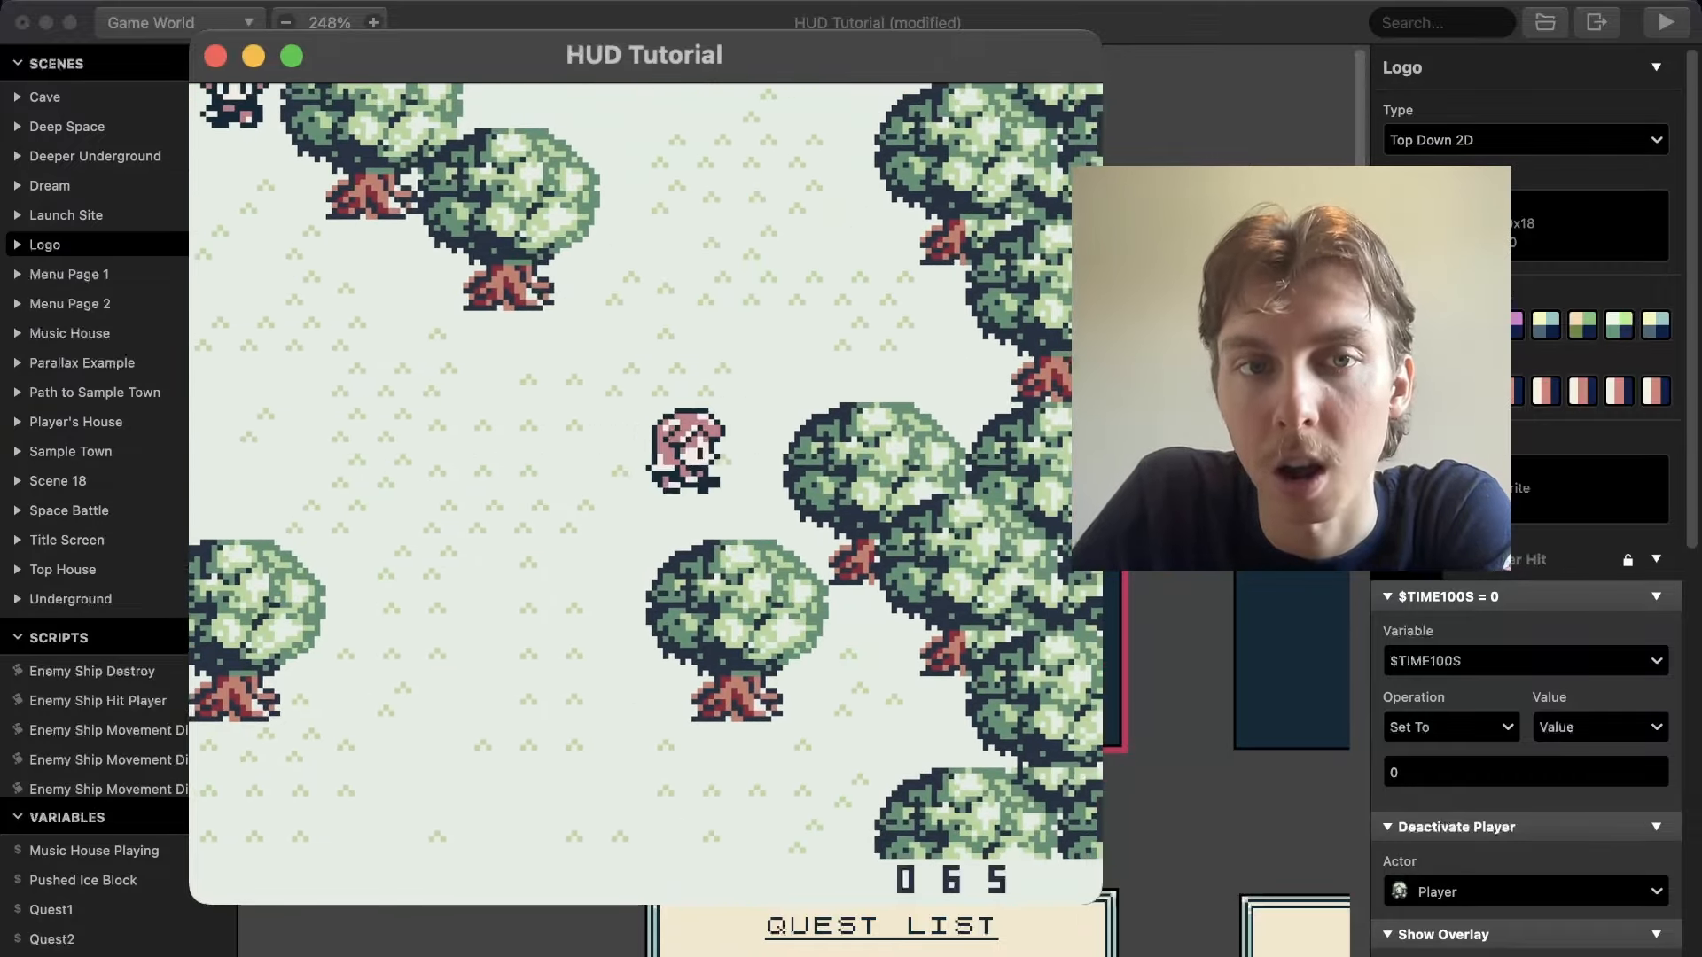
key("Up")
key("Right")
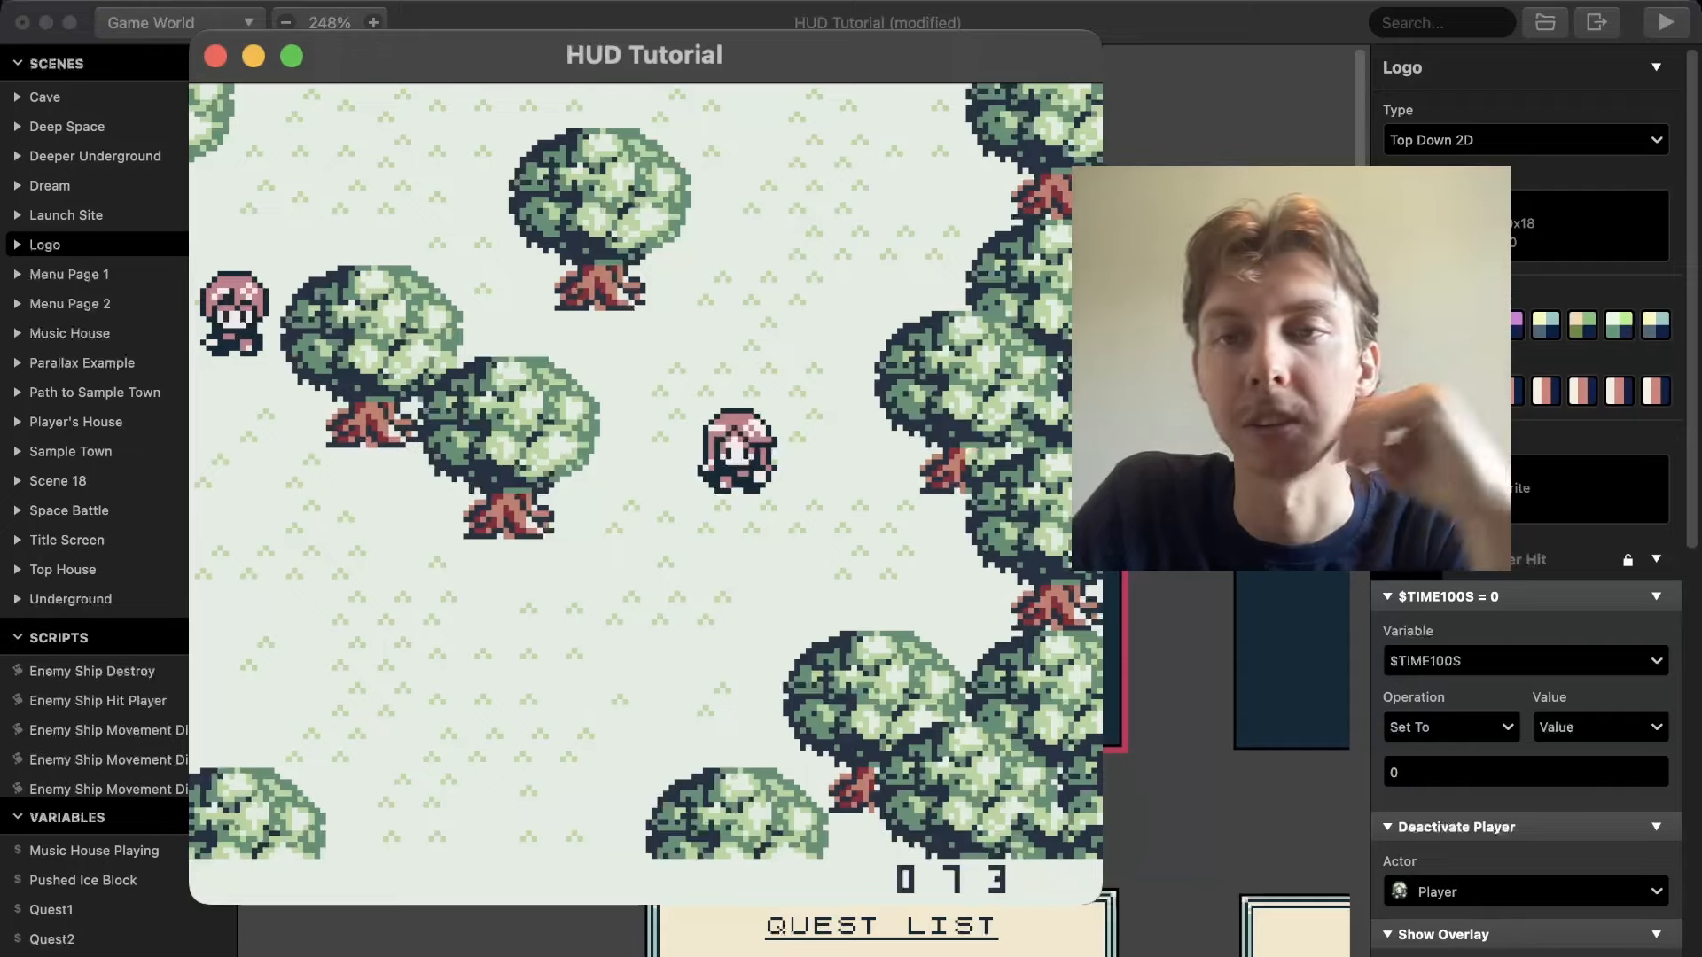
Walk the player north to the stone stairs and west past the cave to the character by the pond, watching the counter
key("Up")
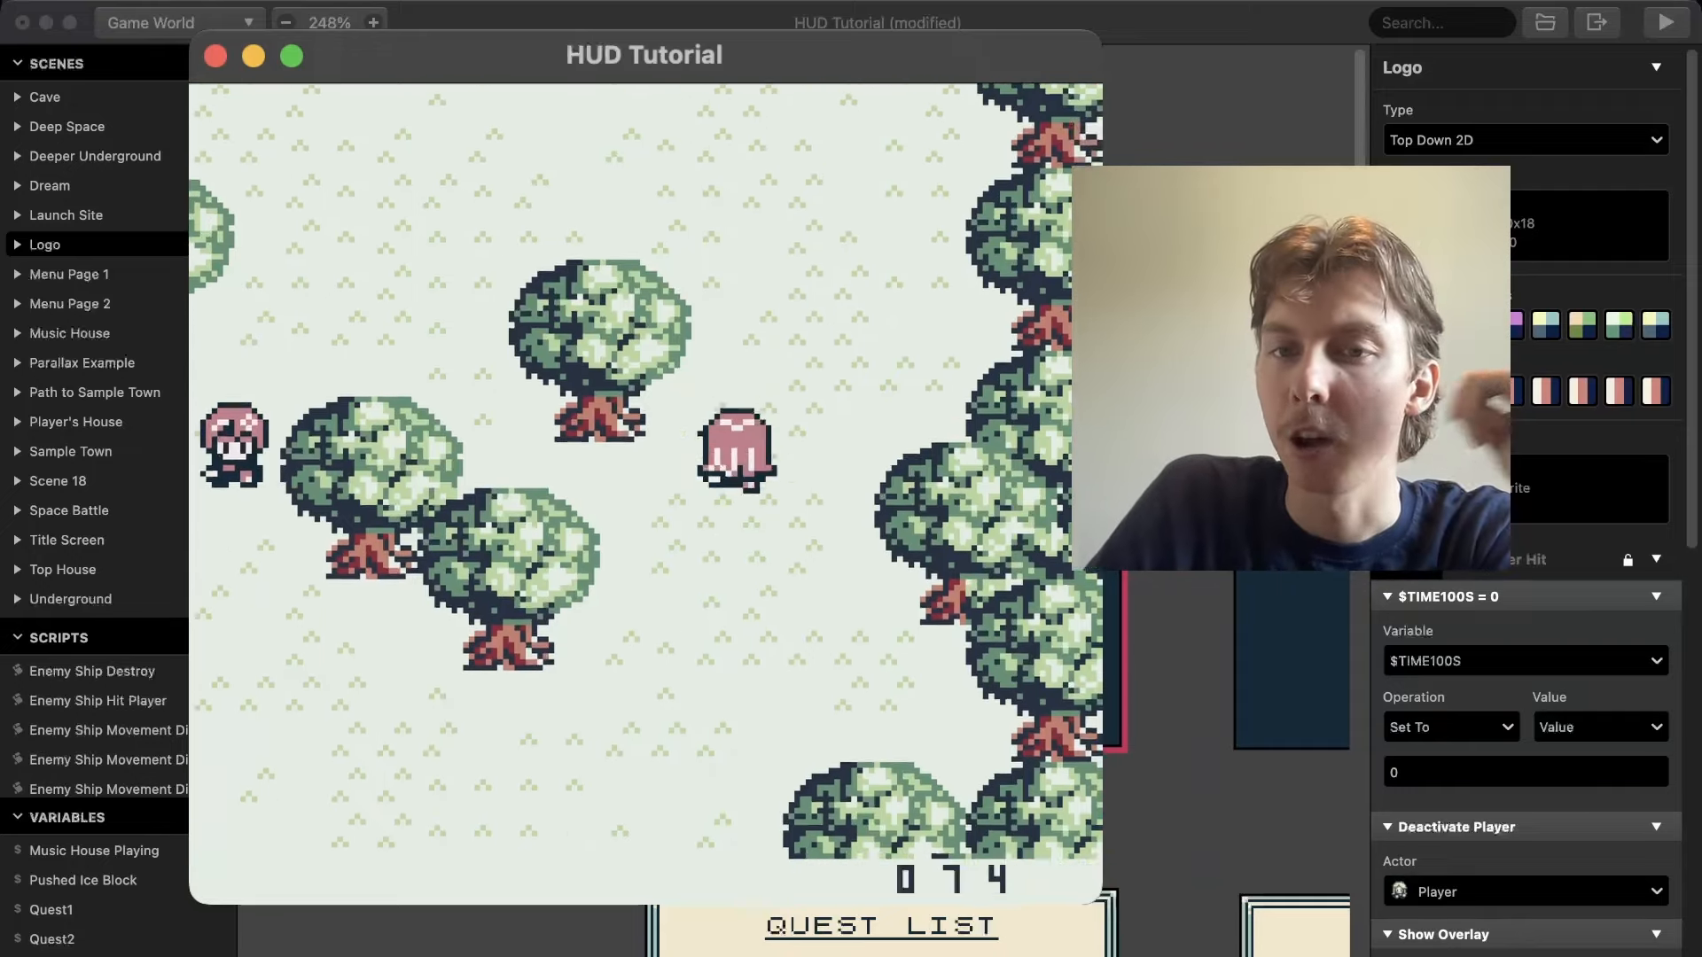
key("Left")
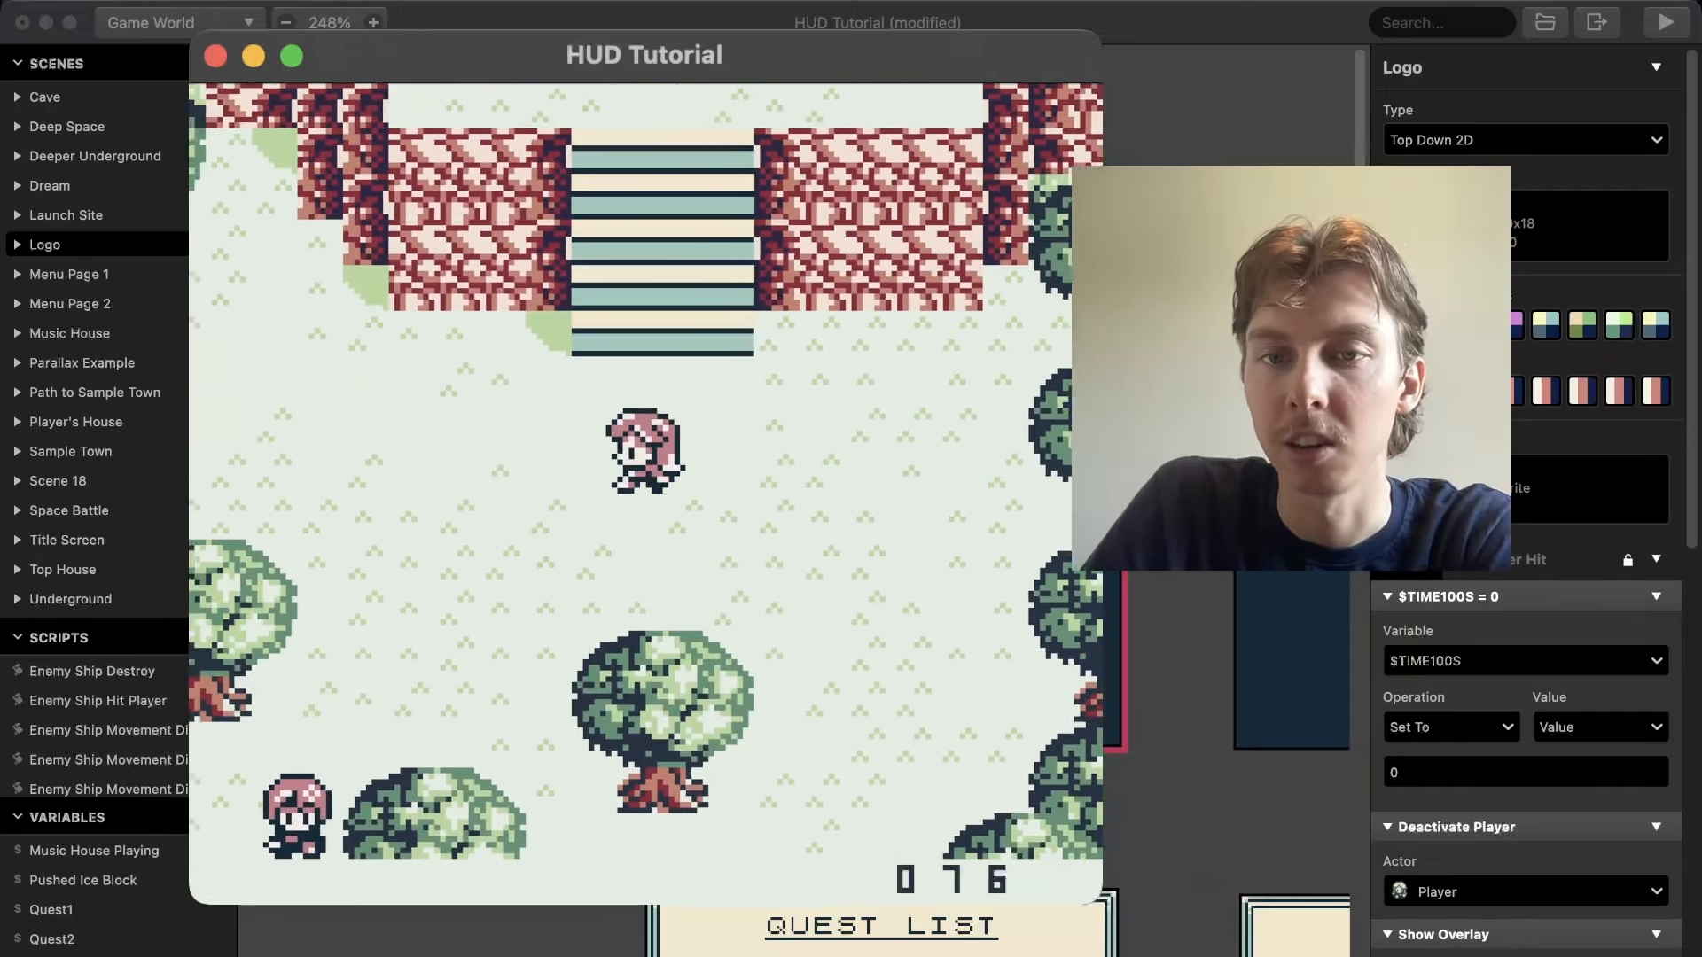
key("Up")
key("Left")
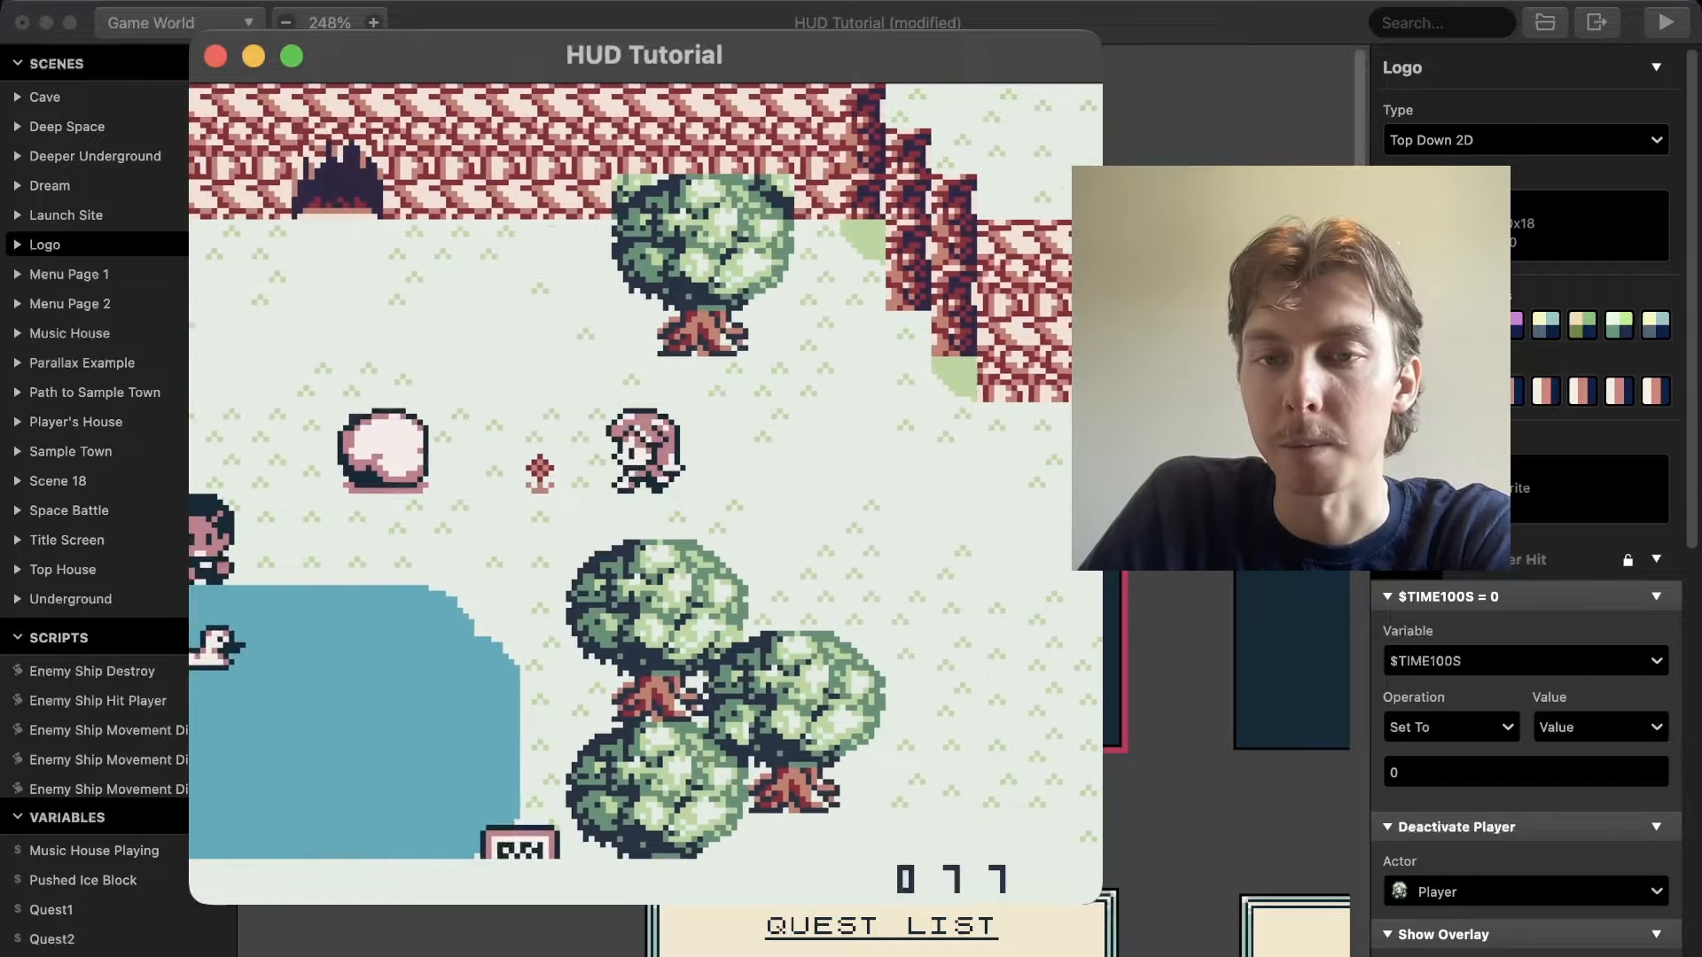
key("Up")
key("Left")
key("Down")
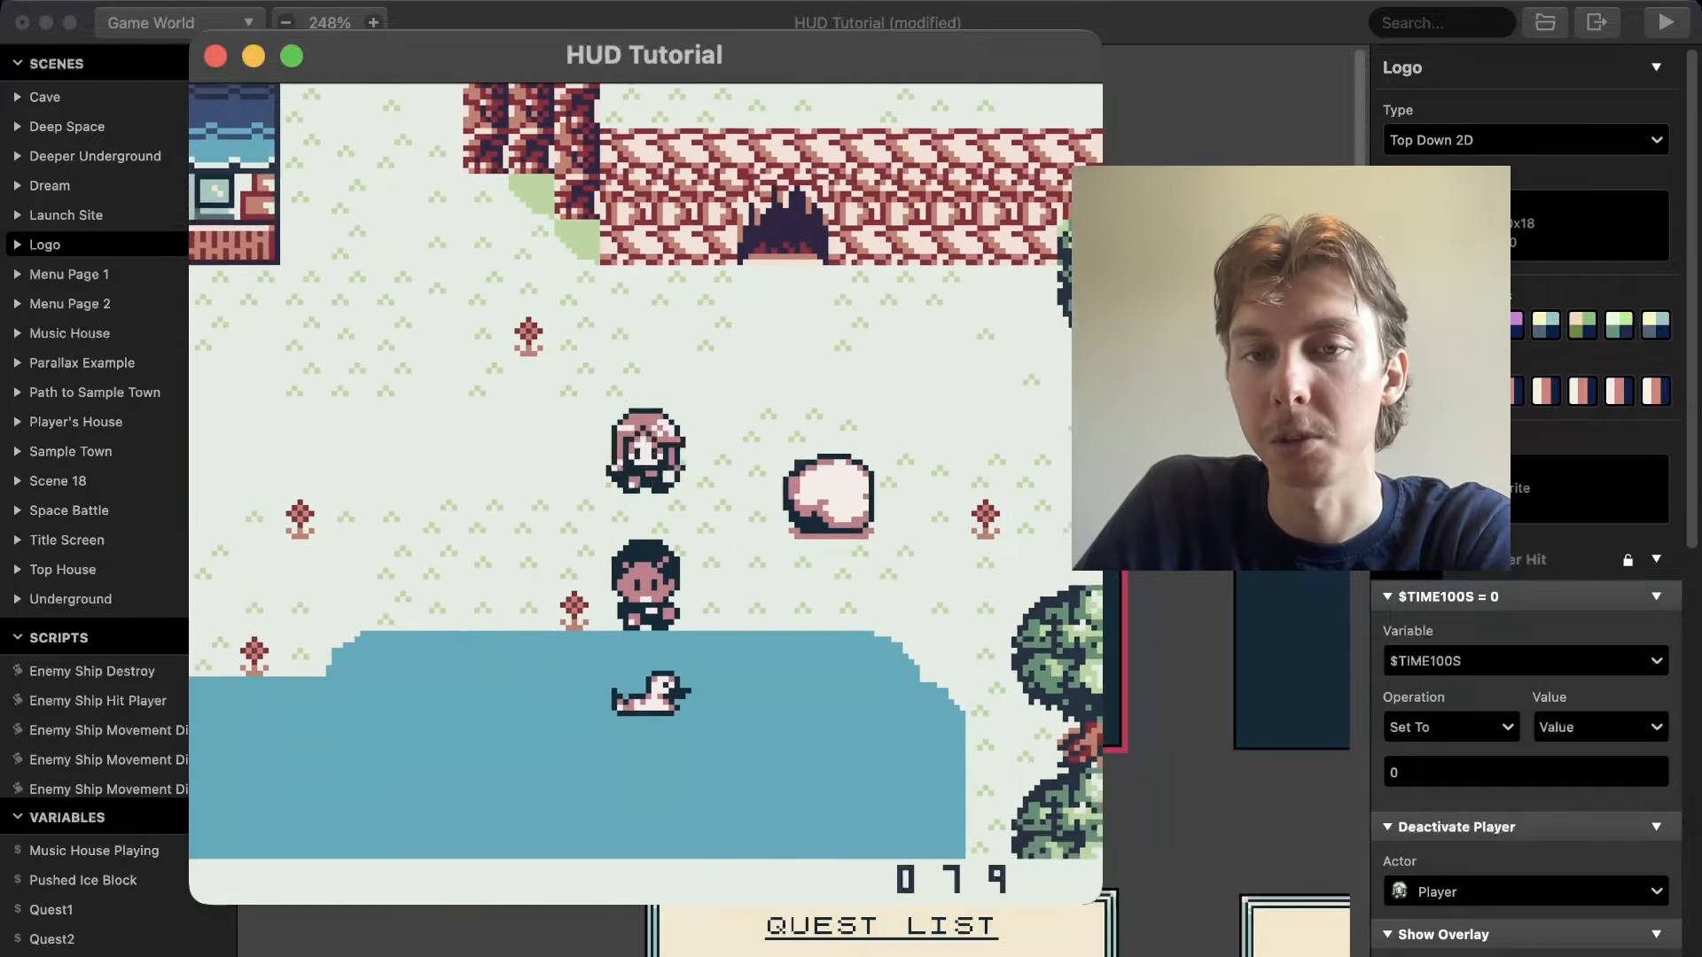
key("Left")
key("Up")
key("Left")
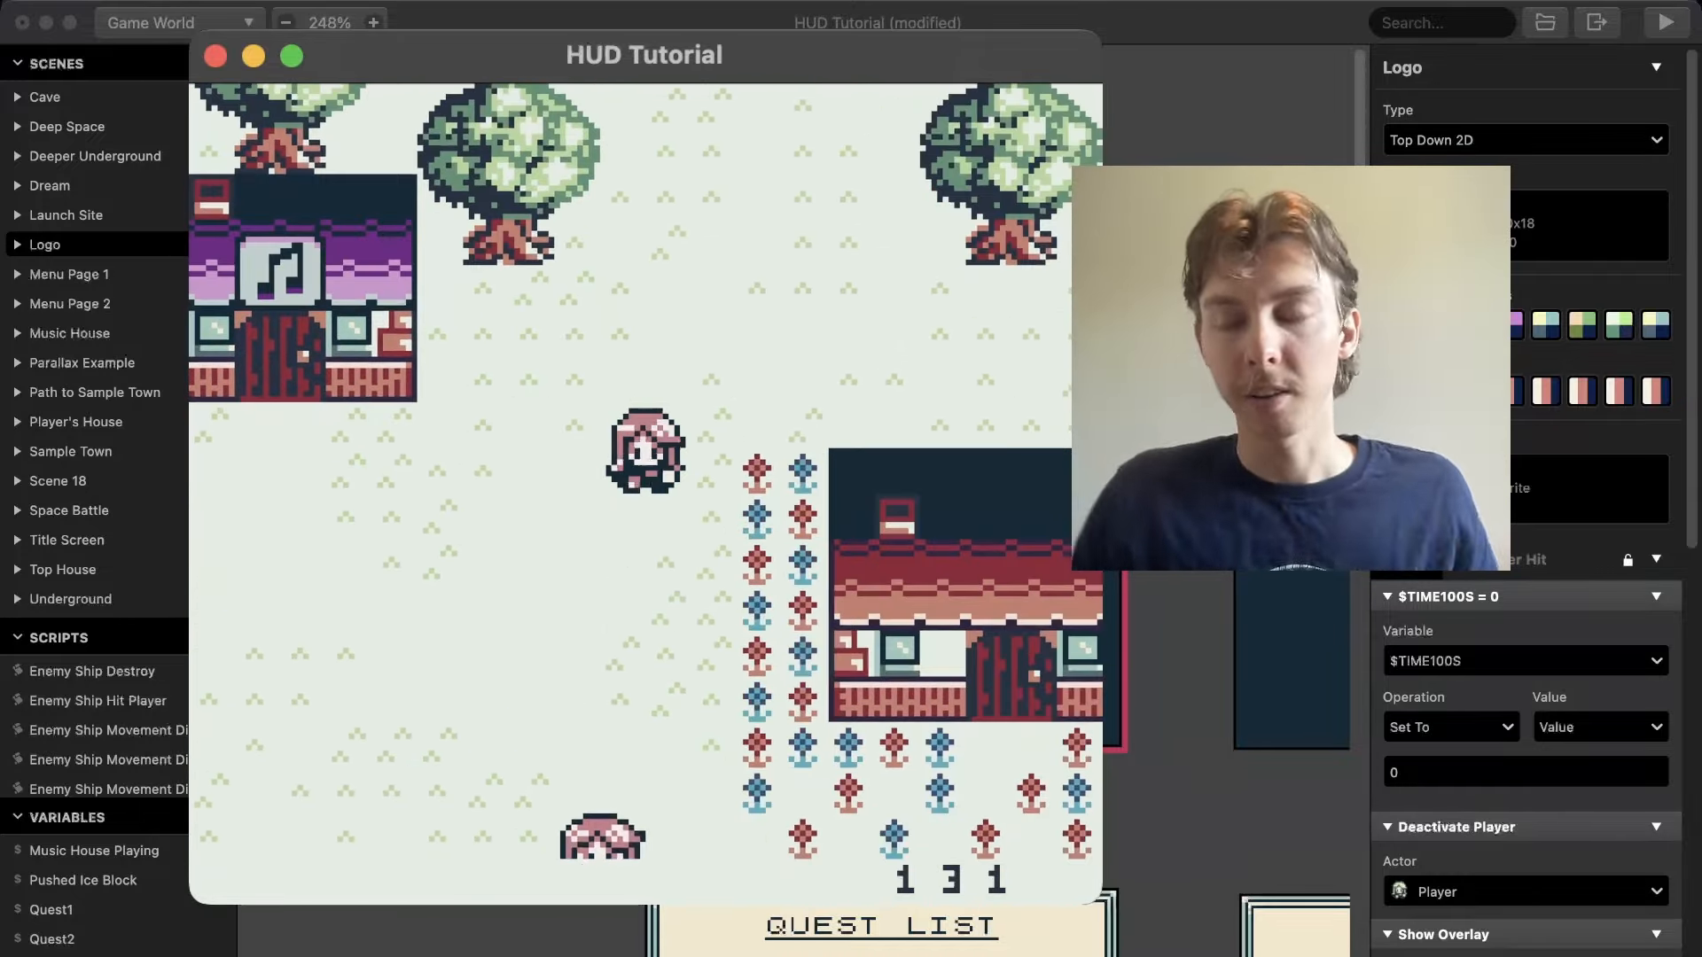